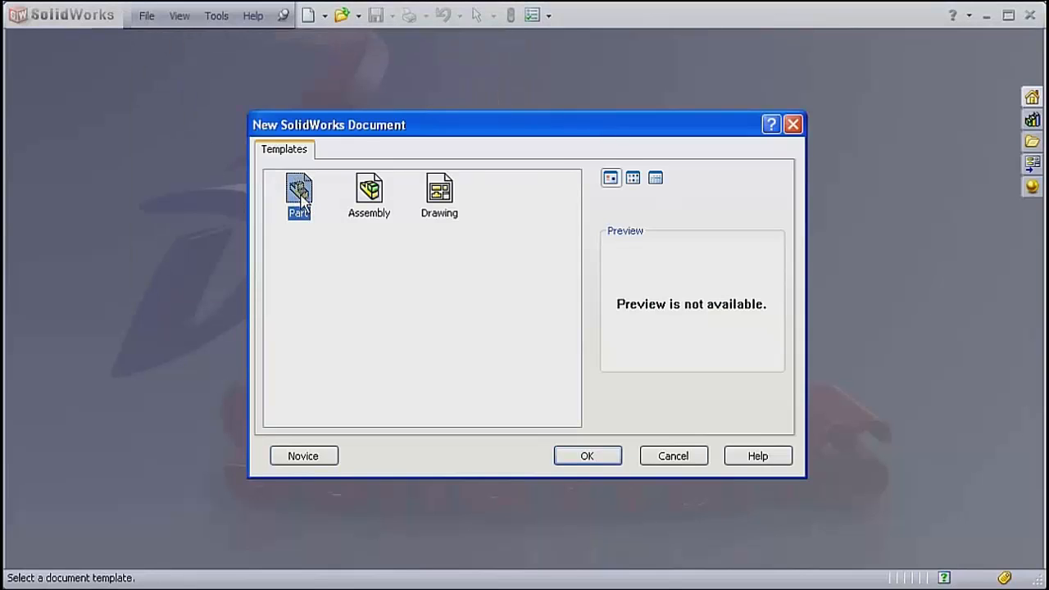
# Create a new part document and set the assembly transparency for in-context edit to Opaque assembly in the system options.
pyautogui.click(608, 460)
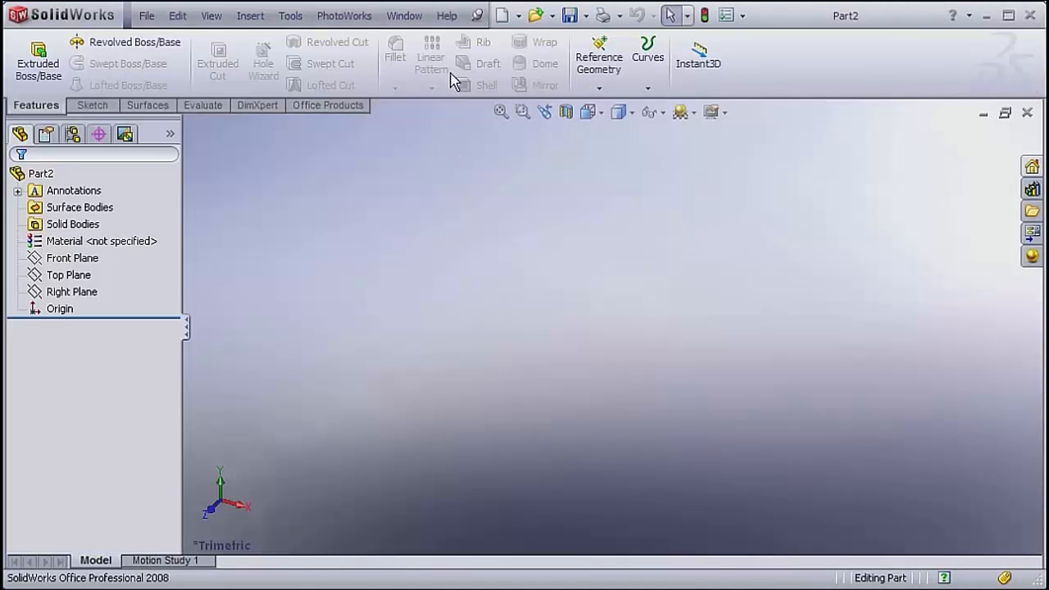
pyautogui.click(726, 15)
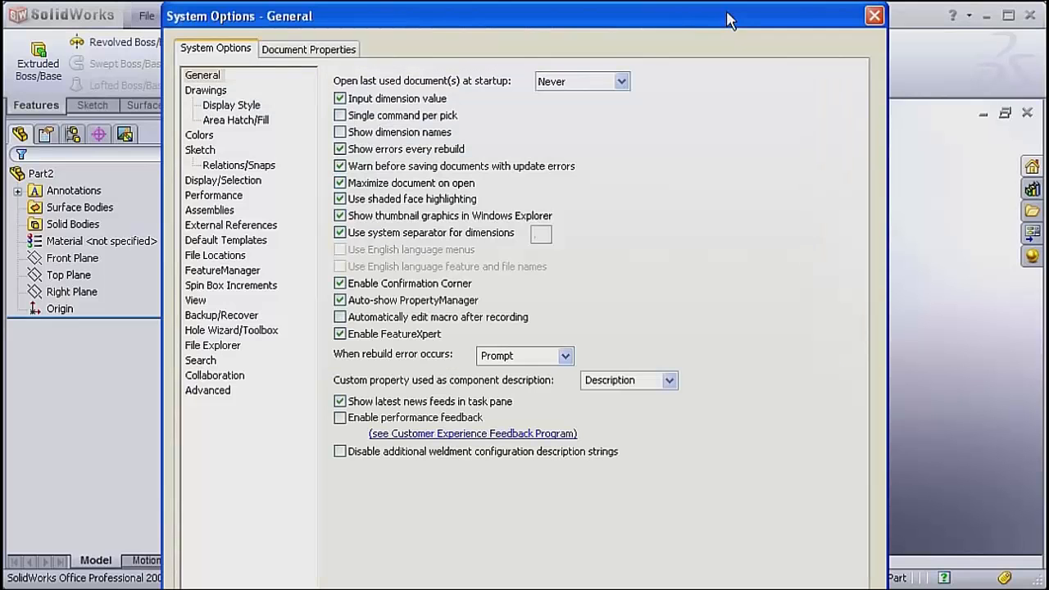
pyautogui.moveTo(685, 13); pyautogui.dragTo(716, 15)
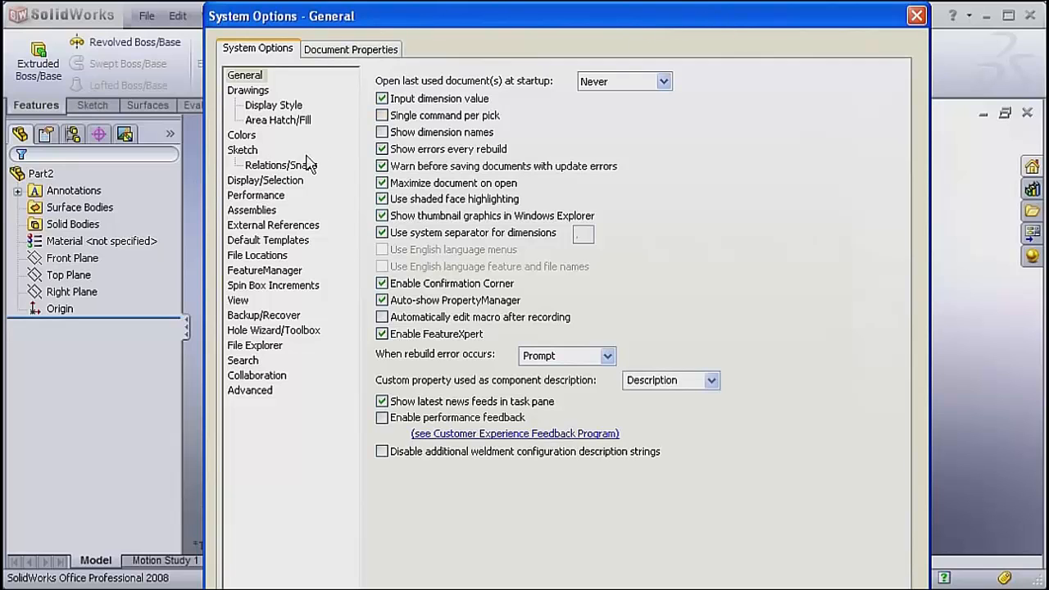
pyautogui.click(263, 185)
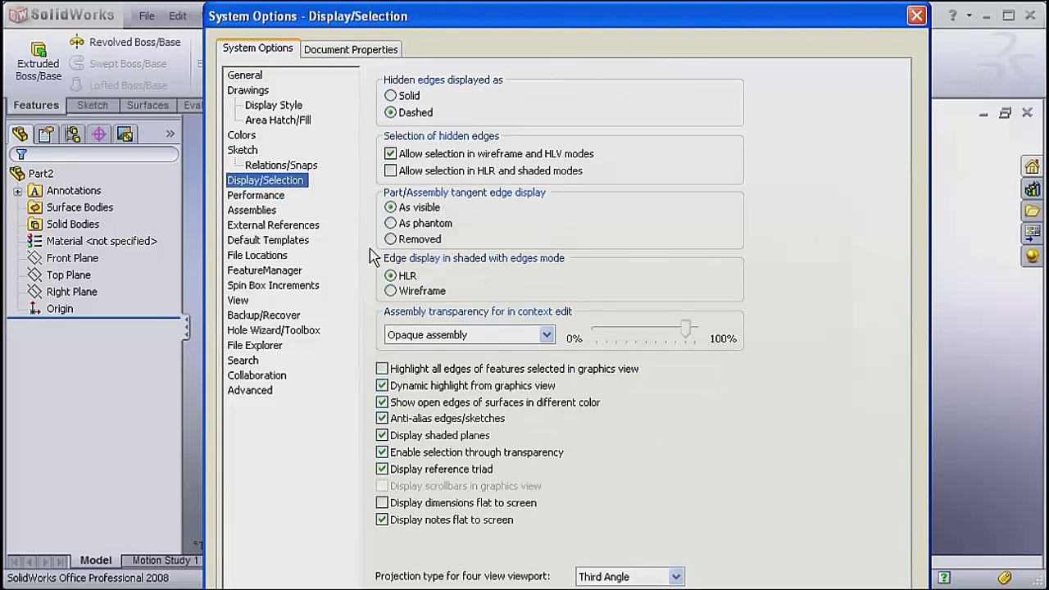
pyautogui.click(459, 335)
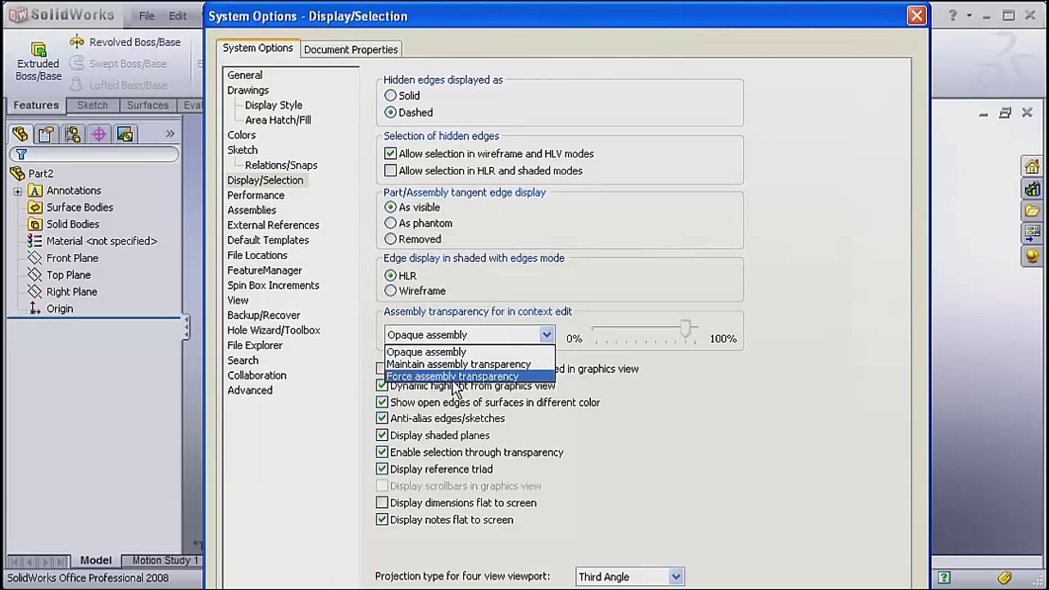
pyautogui.click(445, 352)
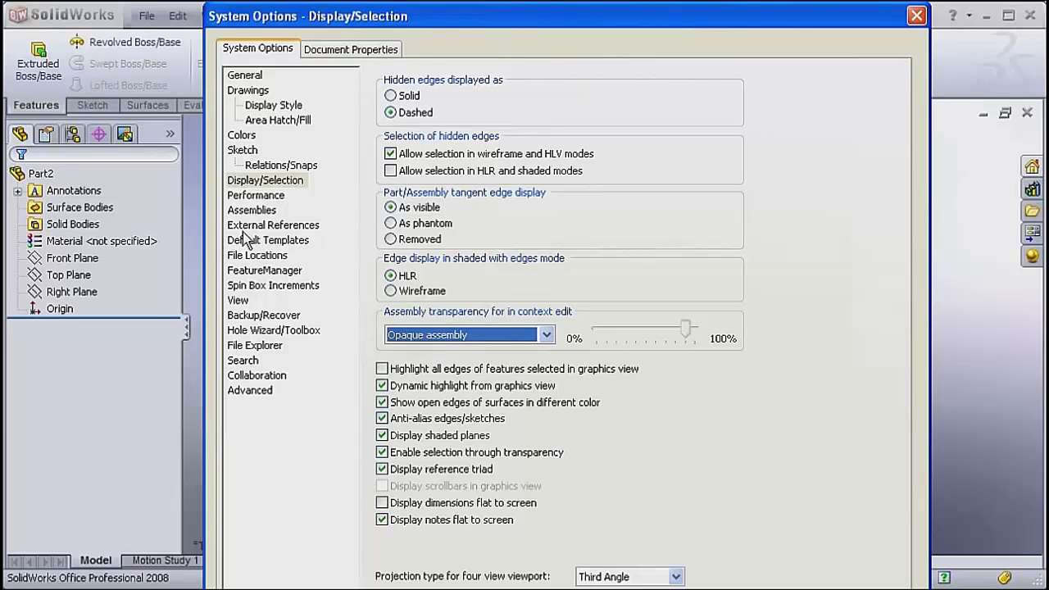
# Set the Solid Bodies and Surface Bodies items of the FeatureManager tree to Show.
pyautogui.click(250, 276)
pyautogui.click(603, 406)
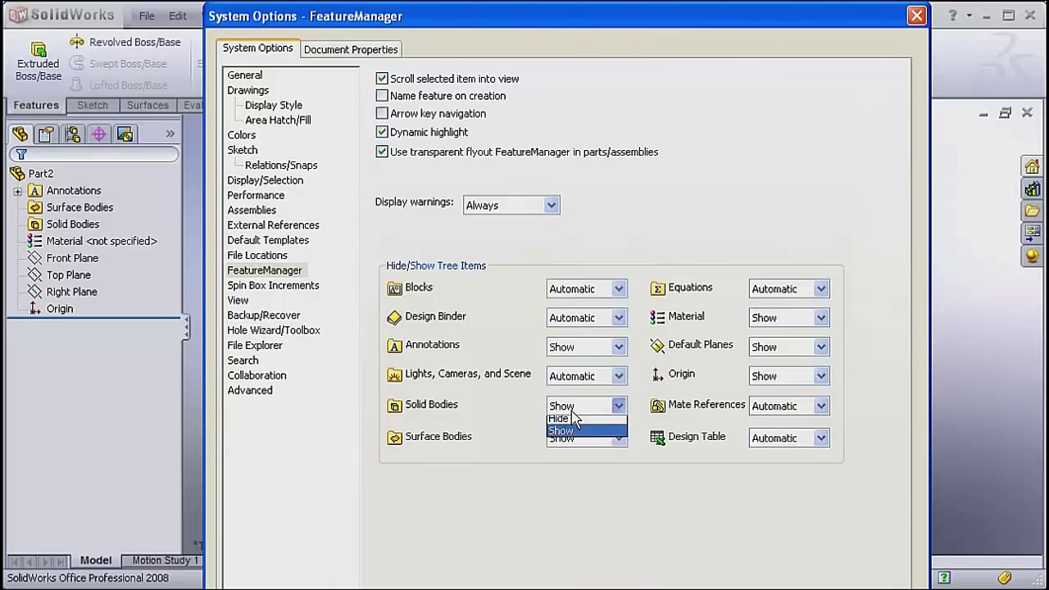
pyautogui.click(573, 449)
pyautogui.click(576, 439)
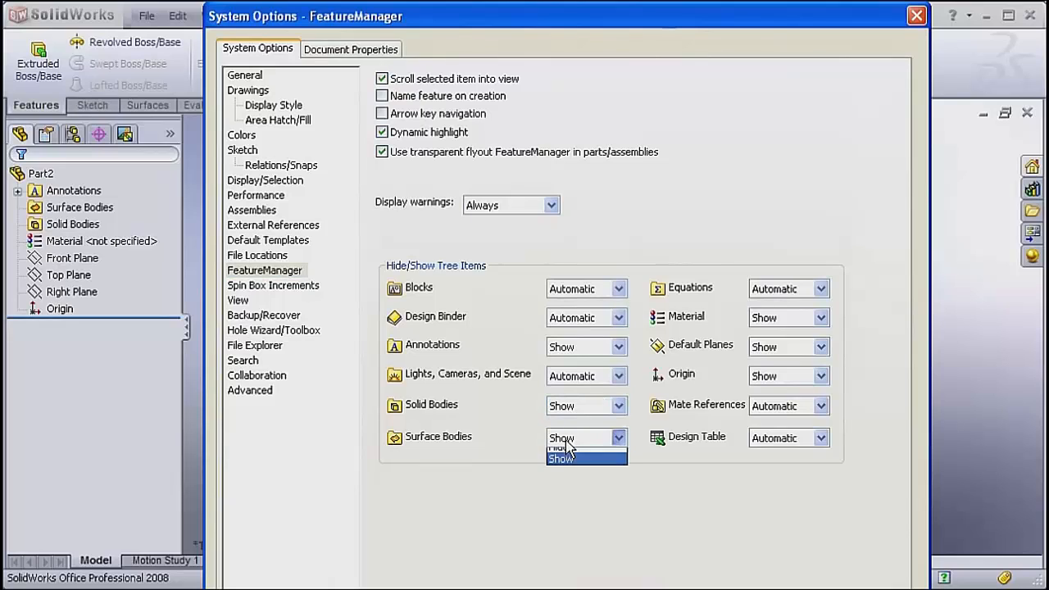
pyautogui.click(561, 480)
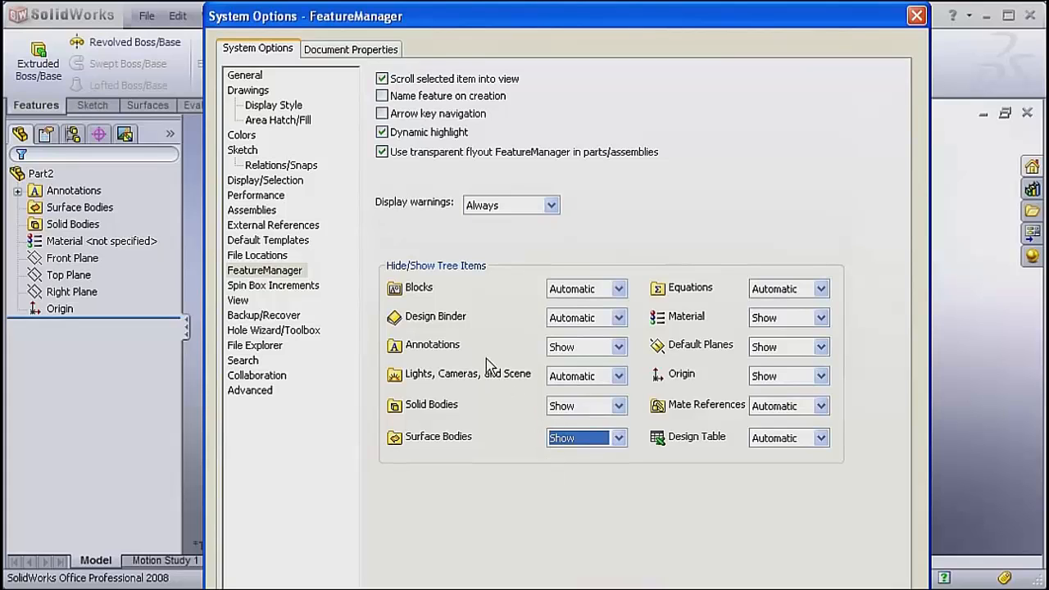
# Set the document's dimensioning standard to ISO and its unit system to MMGS (millimeter, gram, second).
pyautogui.click(351, 50)
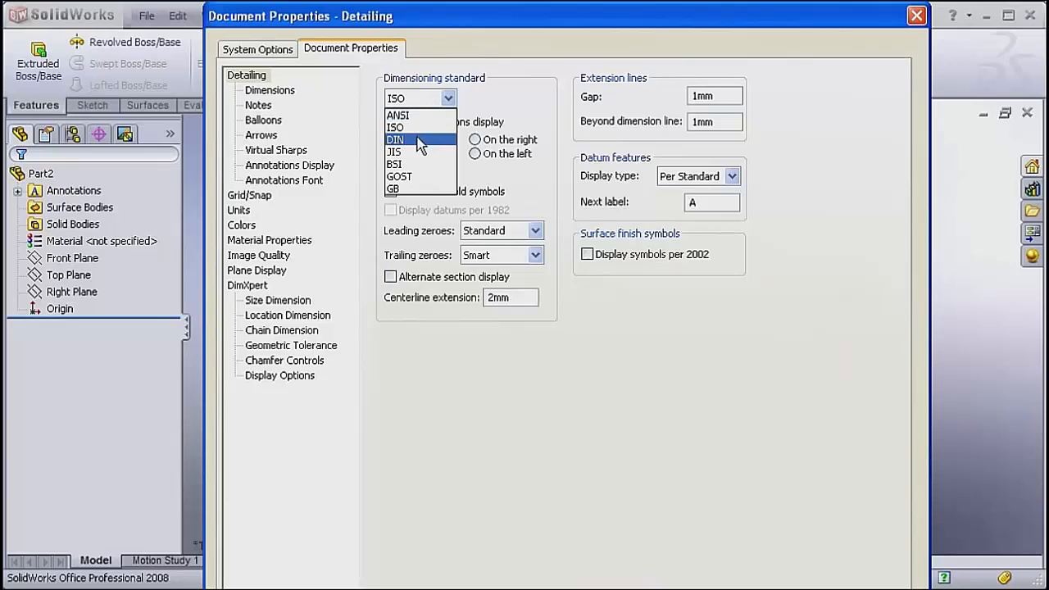
pyautogui.click(414, 126)
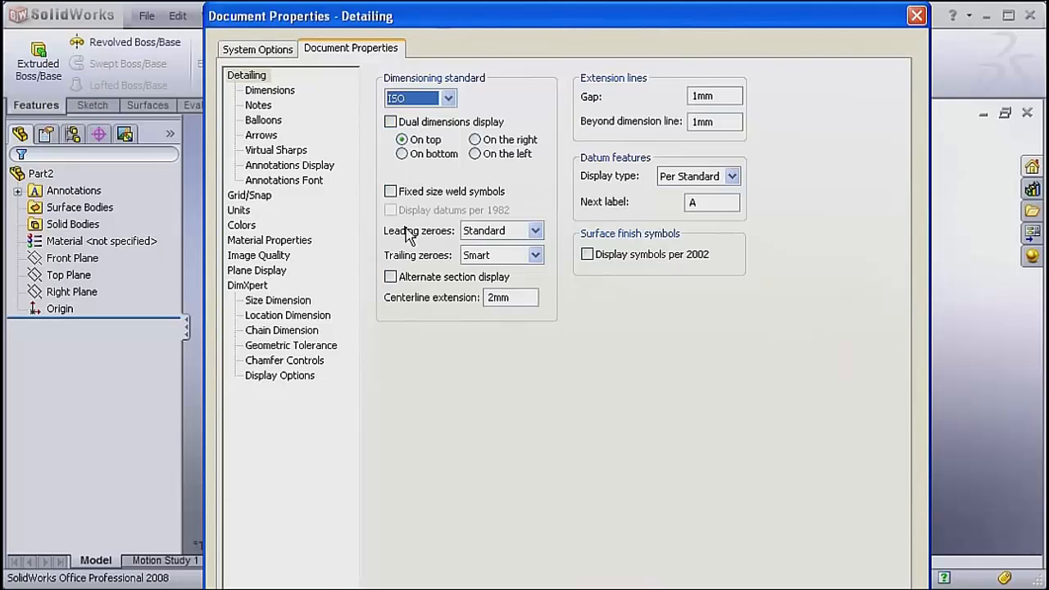
pyautogui.click(239, 211)
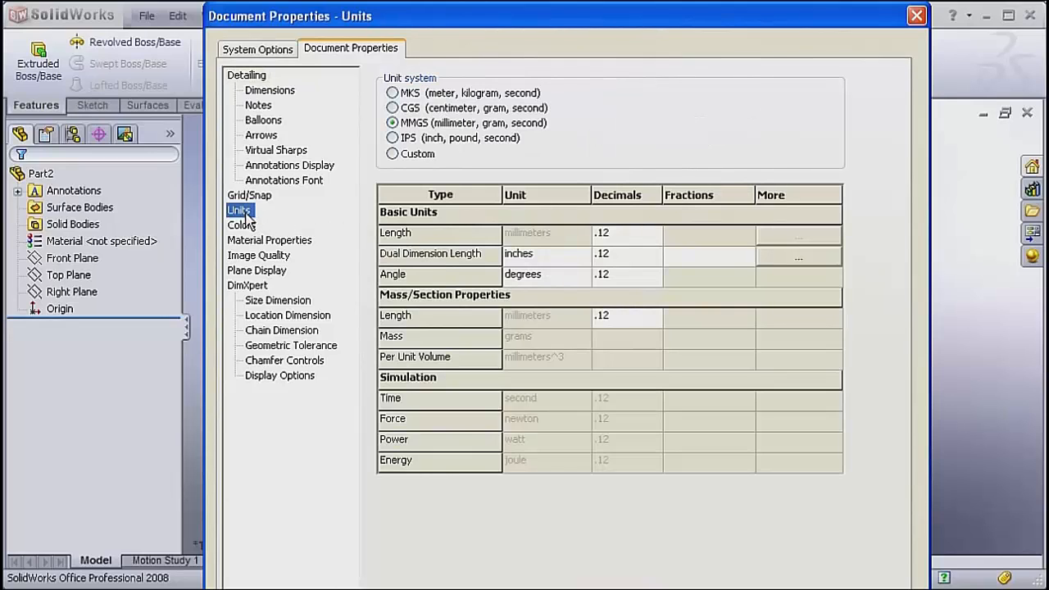
pyautogui.click(414, 125)
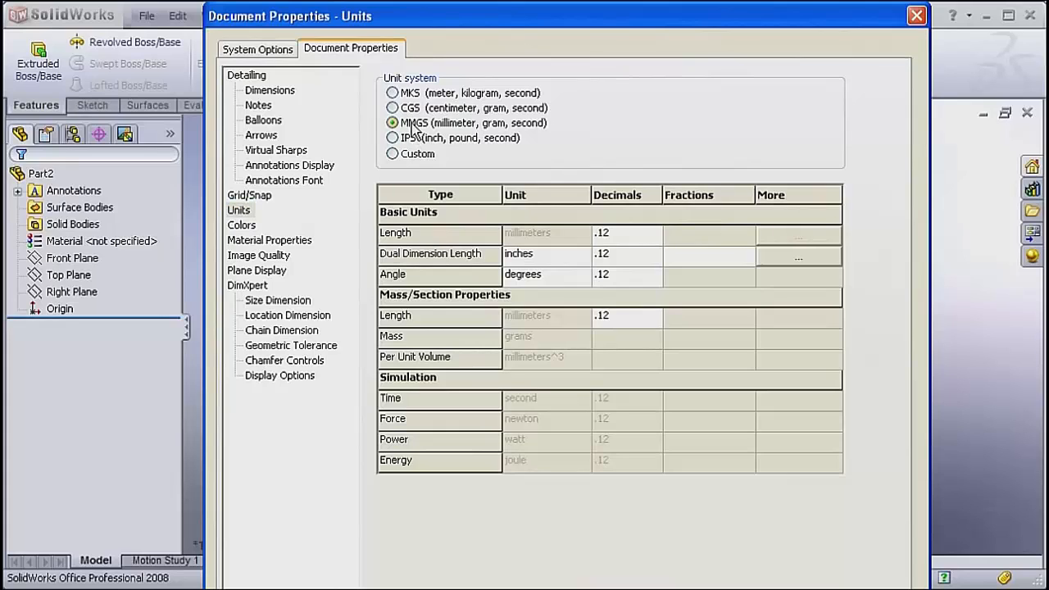
pyautogui.click(394, 282)
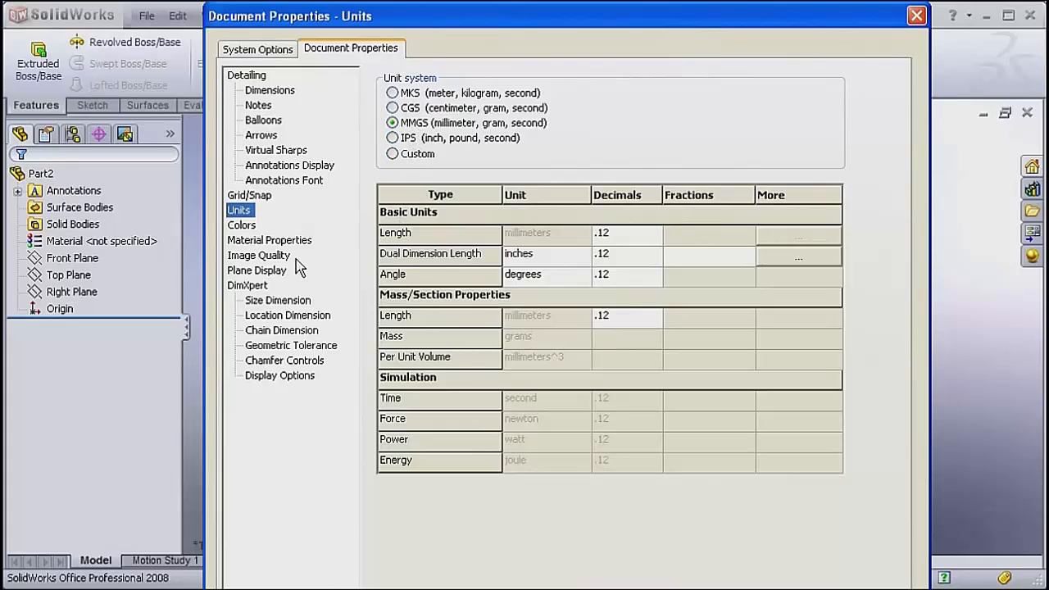
# Raise the shaded image quality to a deviation of about 0.187 mm, raise the wireframe resolution to about three quarters, and accept the options.
pyautogui.click(271, 257)
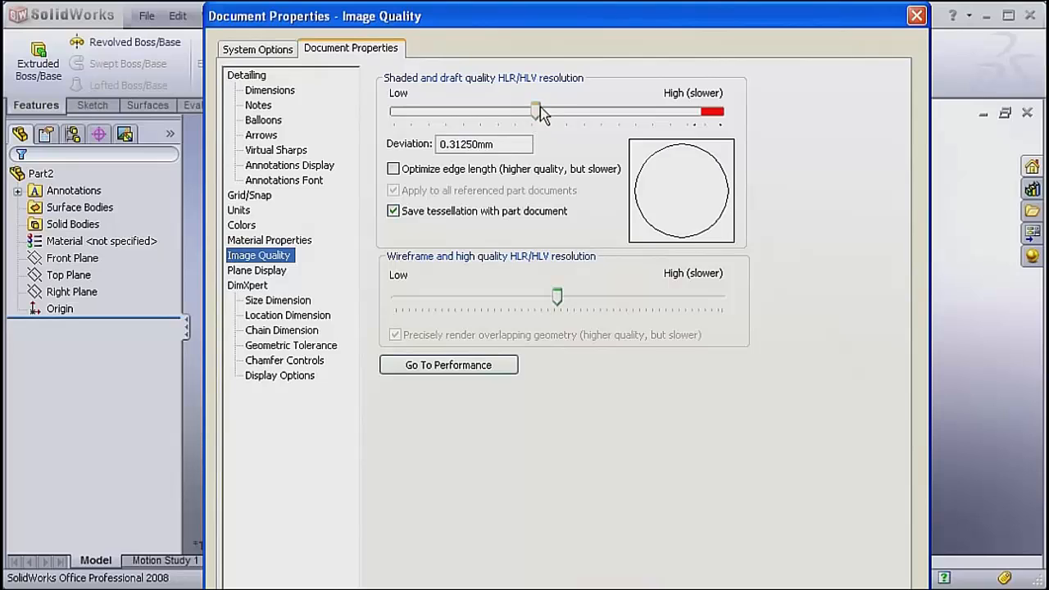
pyautogui.moveTo(541, 113); pyautogui.dragTo(645, 115)
pyautogui.moveTo(558, 298); pyautogui.dragTo(653, 309)
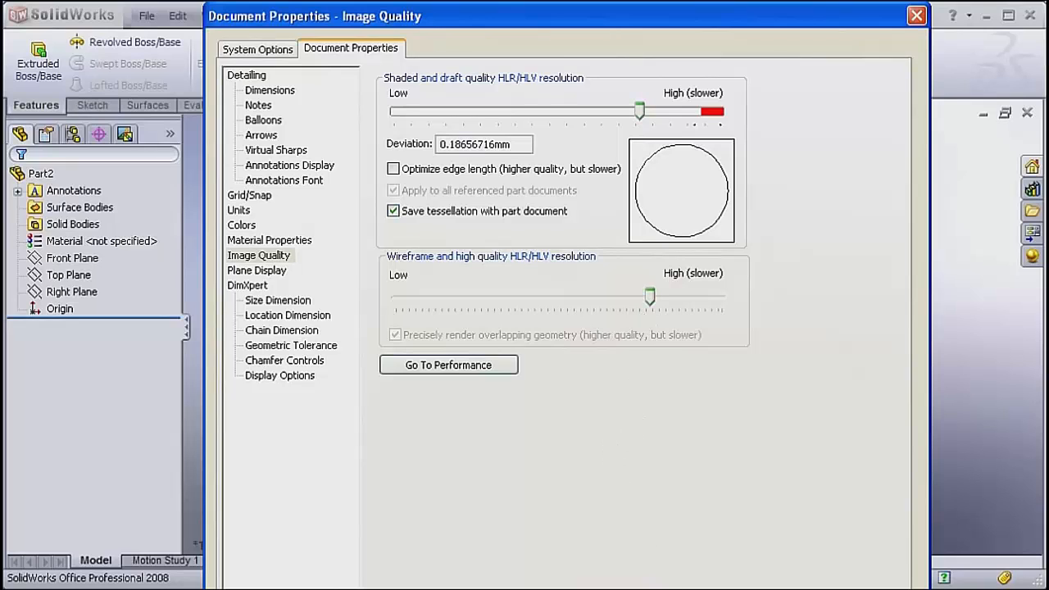
pyautogui.press('Return')
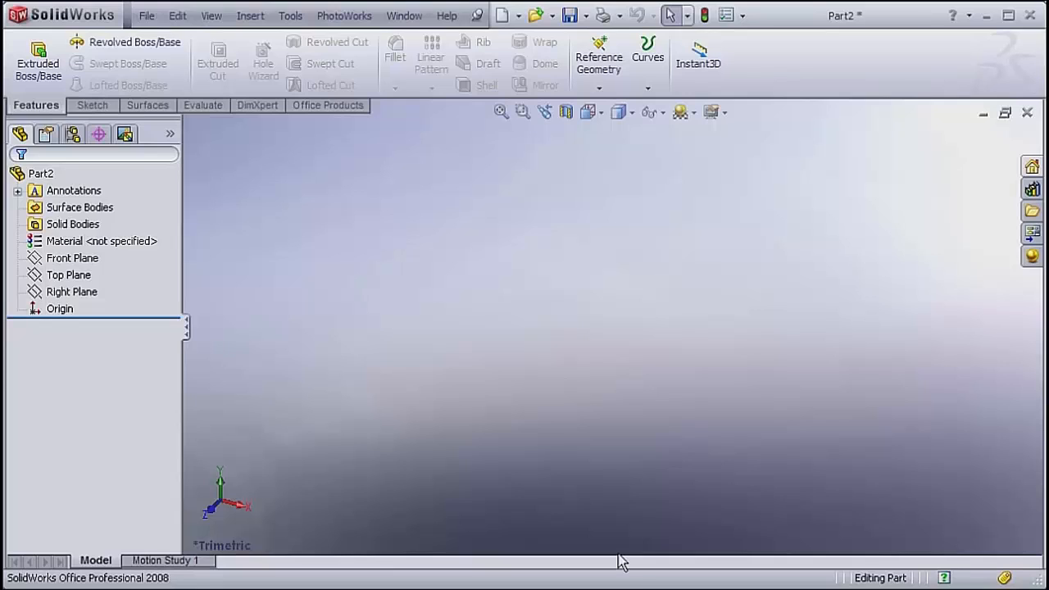
# Start saving the part with the file type Part Templates (*.prtdot).
pyautogui.click(146, 16)
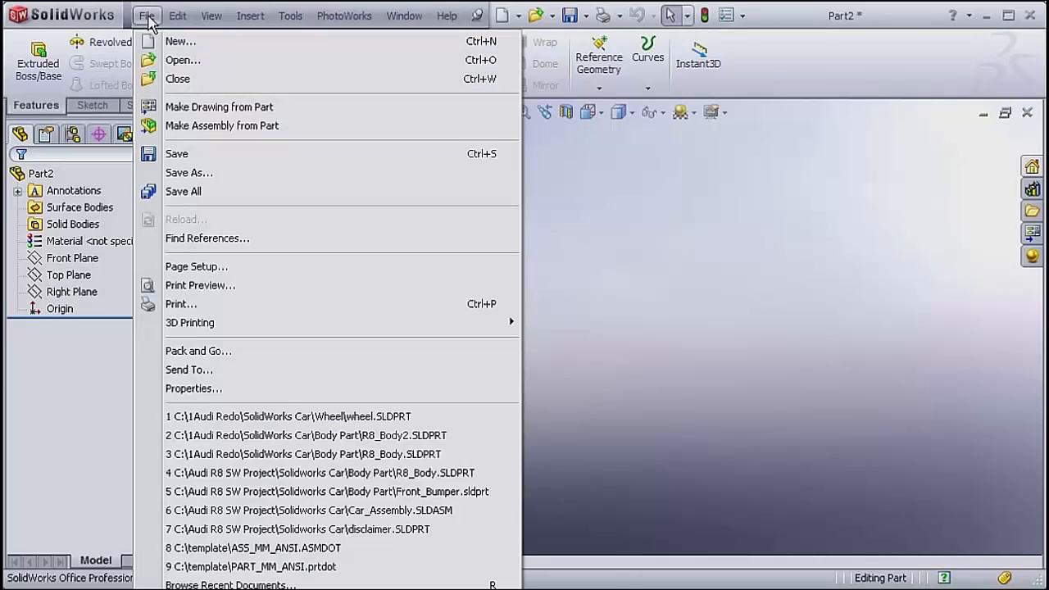
pyautogui.click(182, 155)
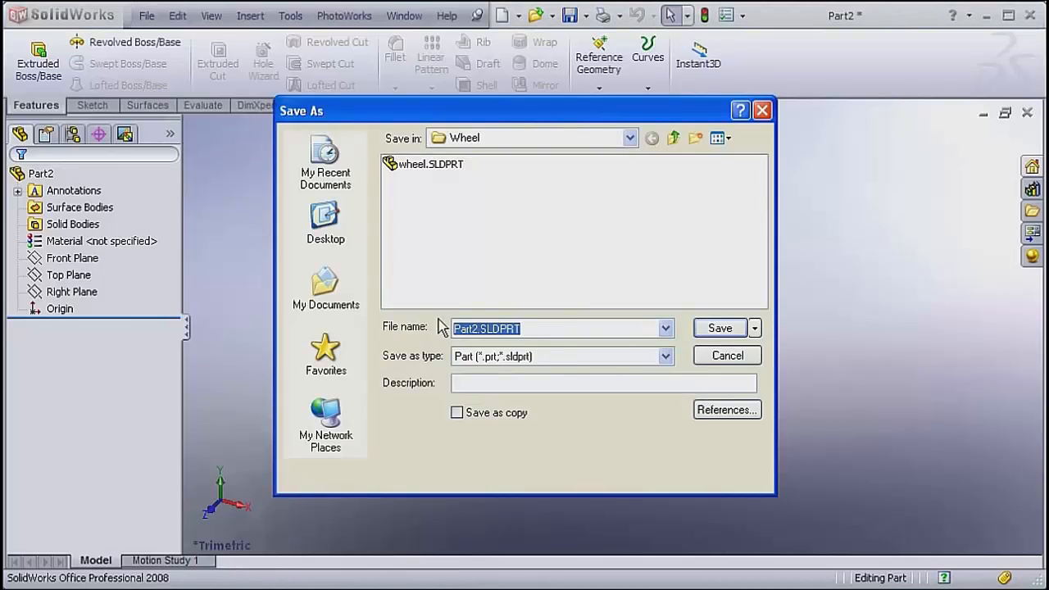
pyautogui.click(498, 357)
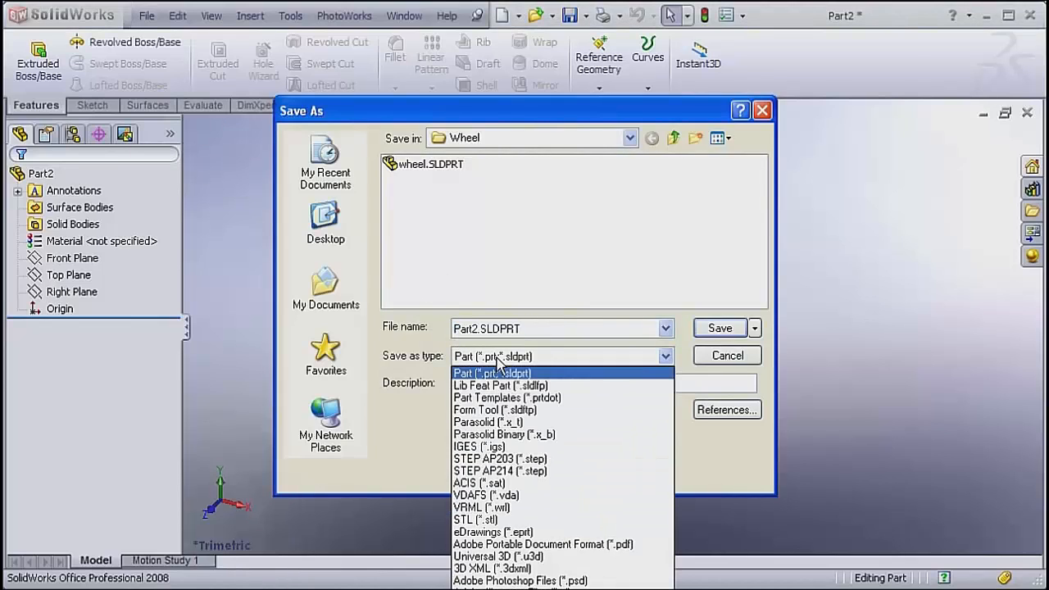
pyautogui.click(503, 400)
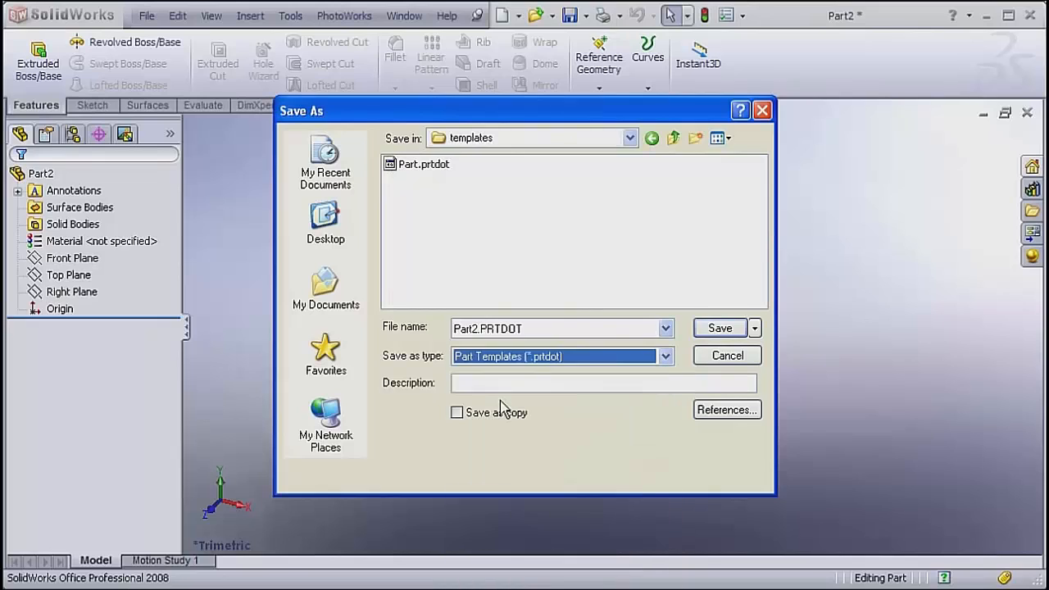
# Create a new folder named template on Local Disk (C:) for the template file.
pyautogui.click(630, 138)
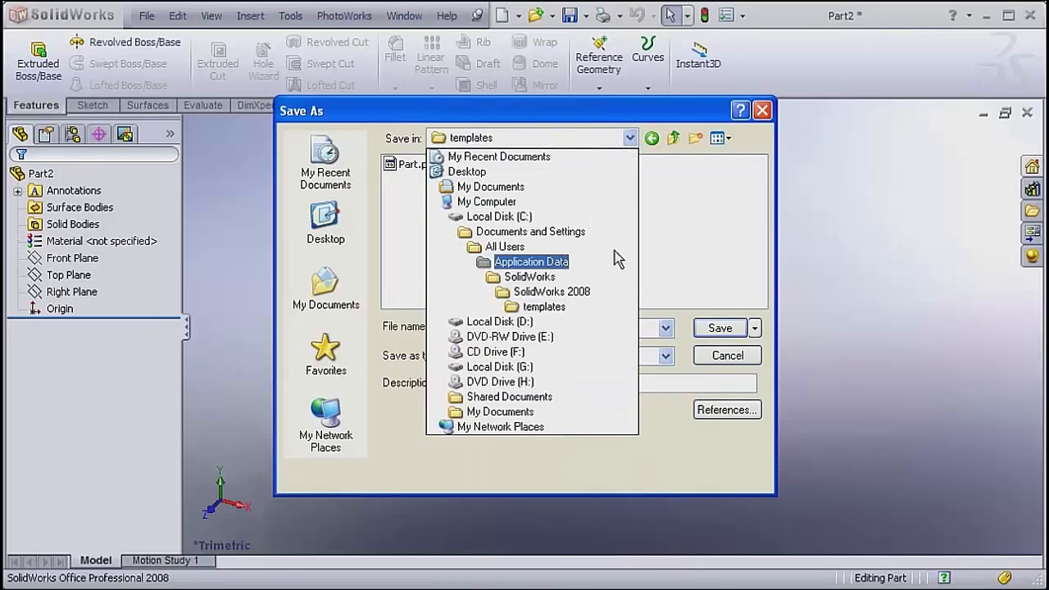
pyautogui.click(592, 218)
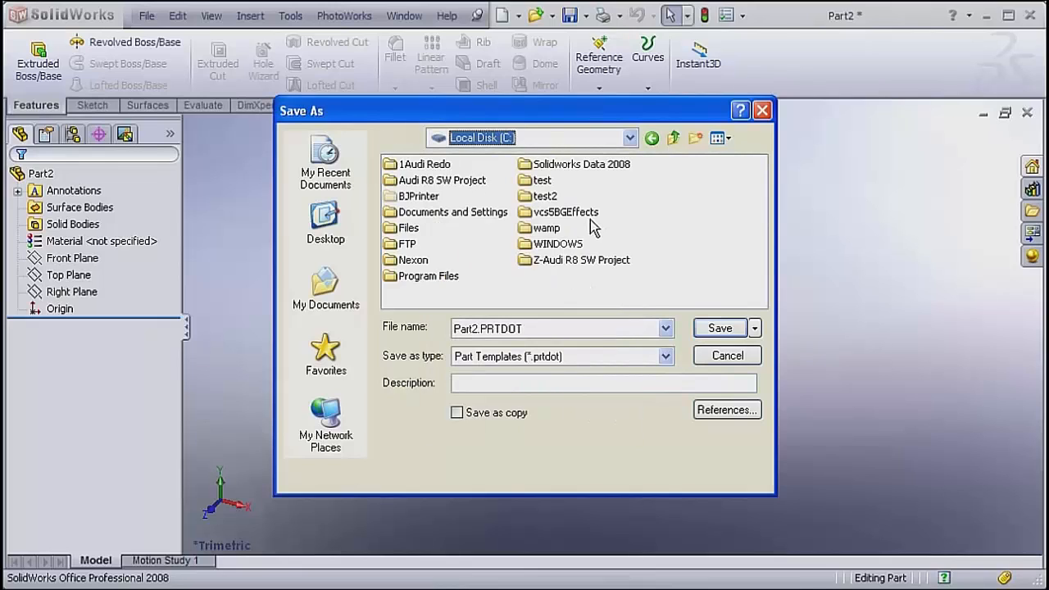
pyautogui.click(696, 137)
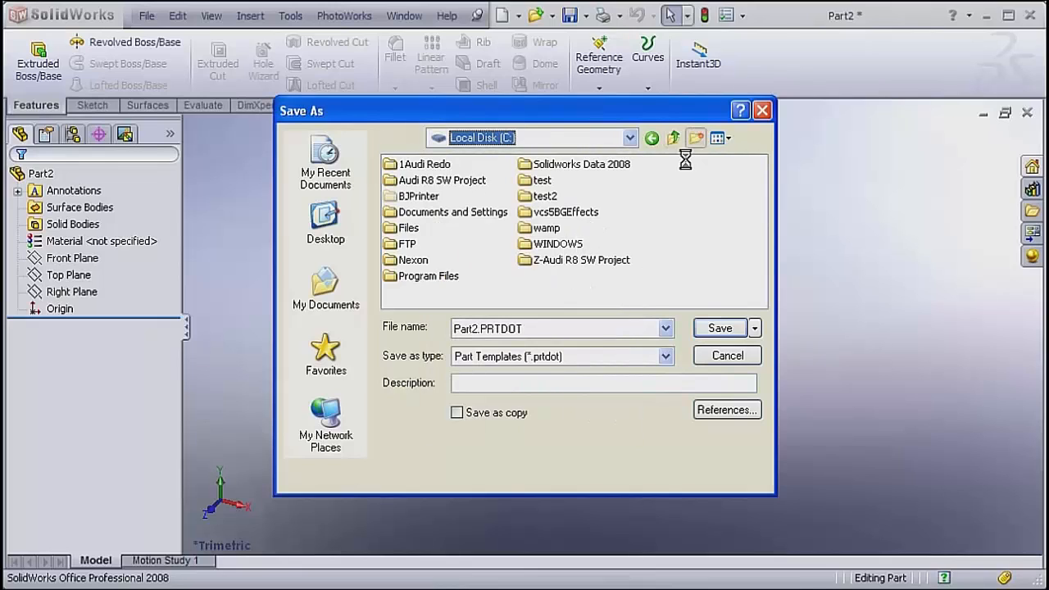
pyautogui.write('te')
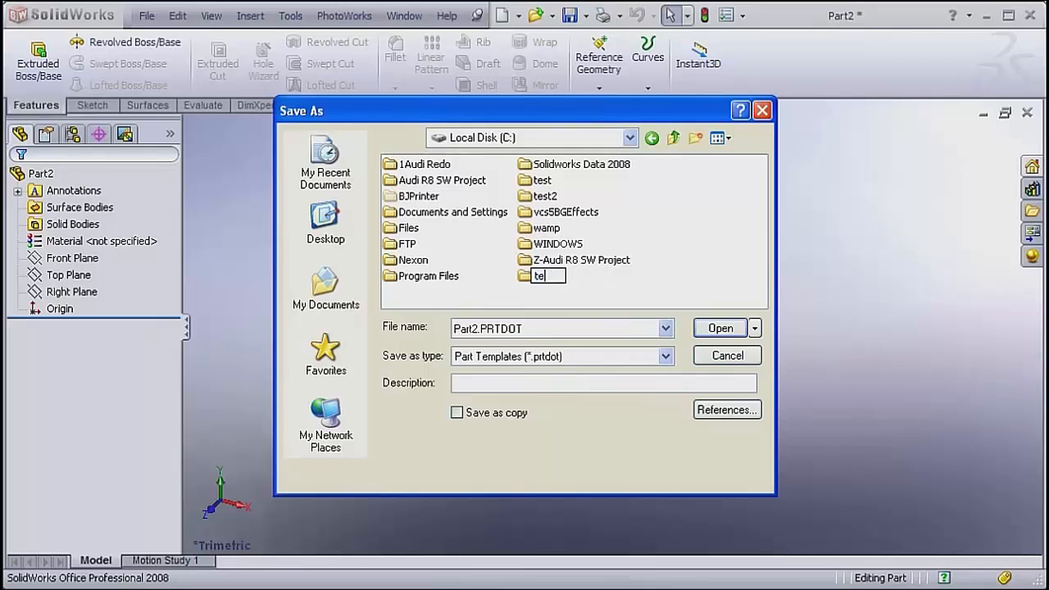
pyautogui.write('mplate')
pyautogui.press('Return')
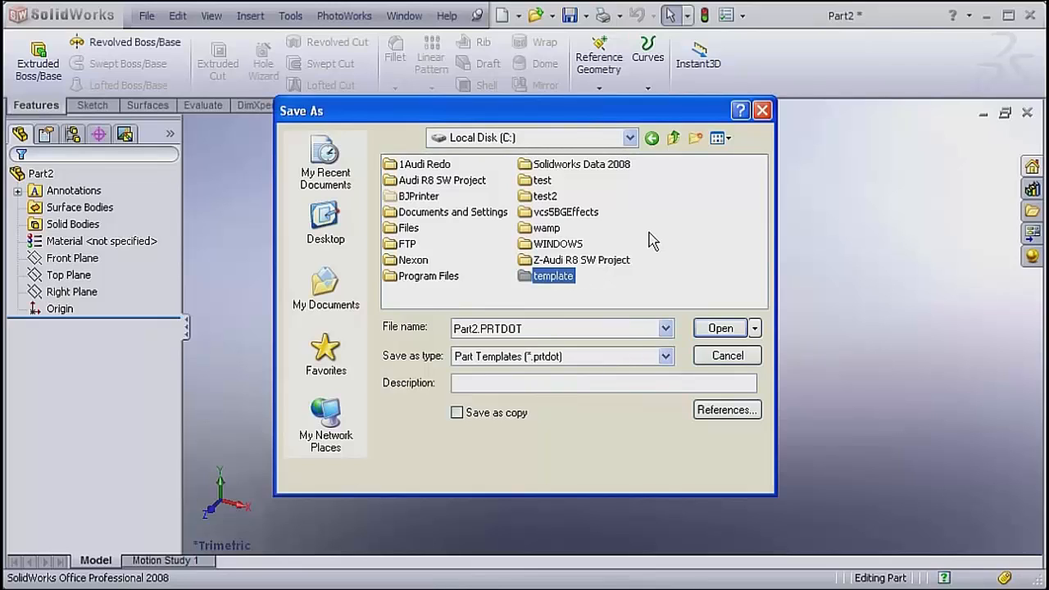
# Save the part template as Part_MM in the template folder and close the document.
pyautogui.click(492, 327)
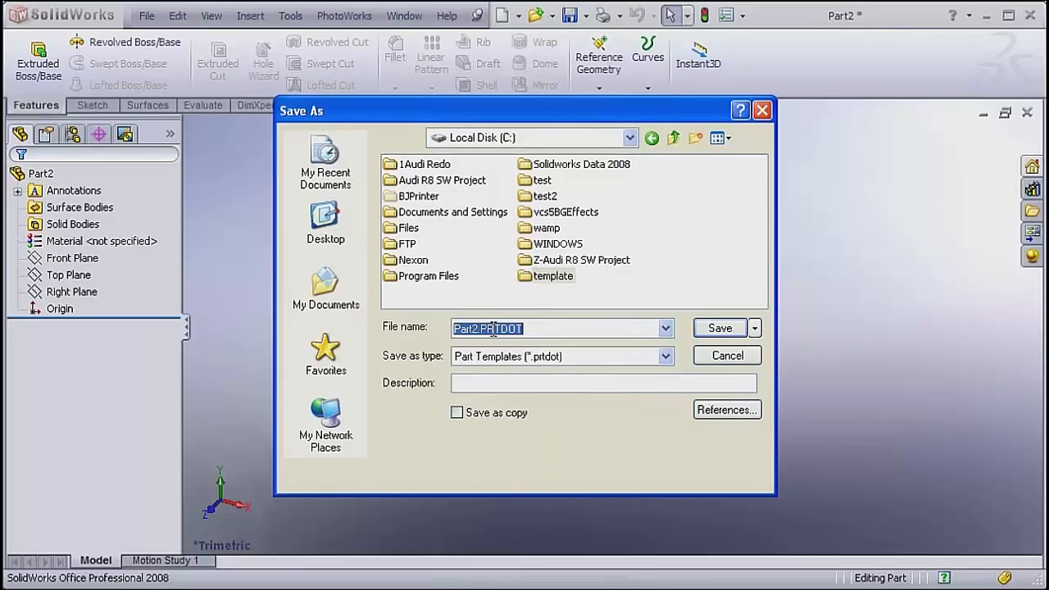
pyautogui.write('Part_MM')
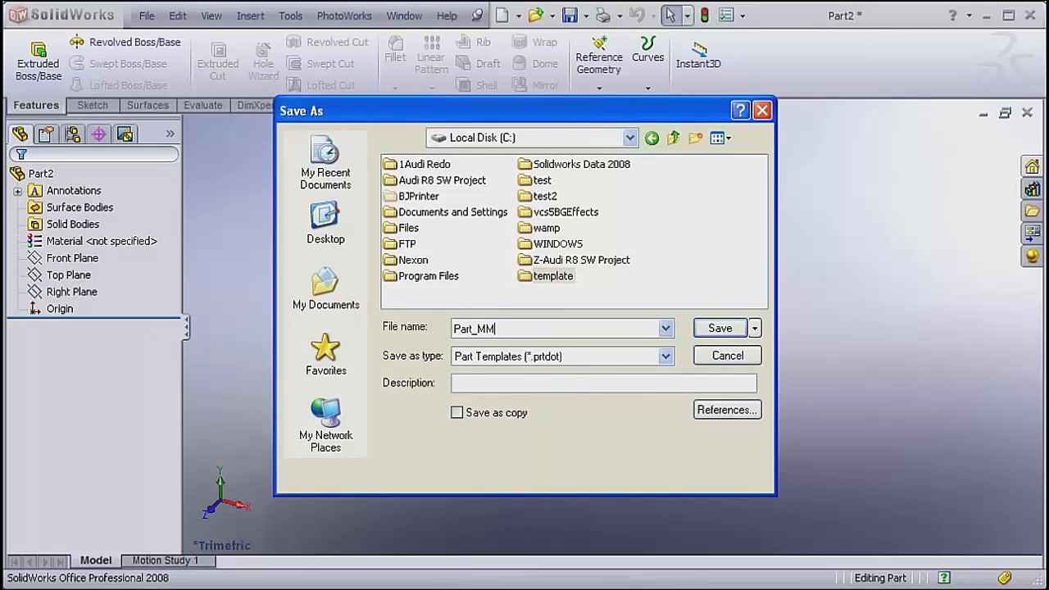
pyautogui.doubleClick(554, 277)
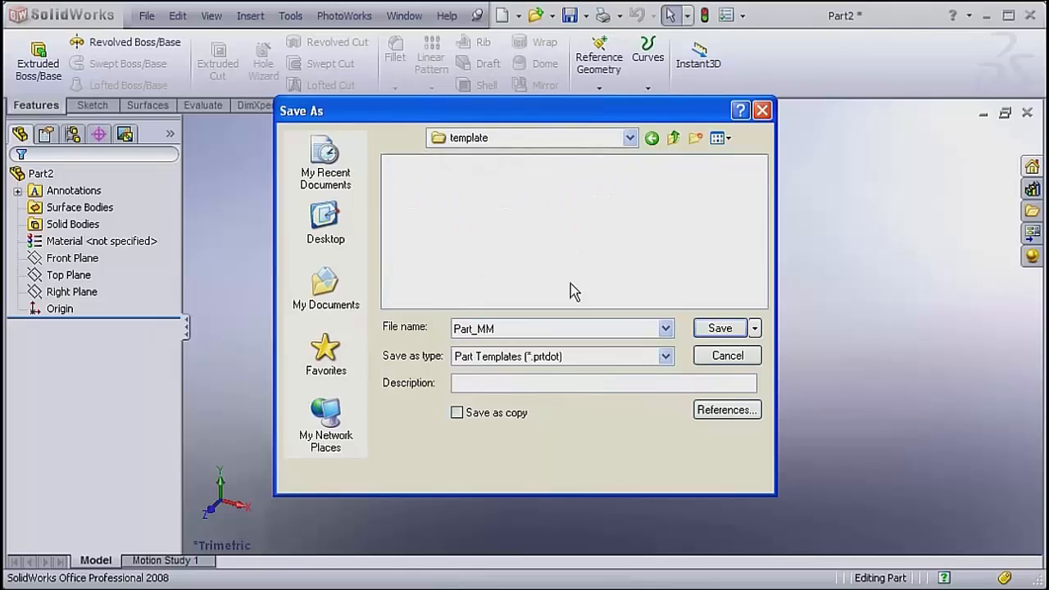
pyautogui.click(708, 328)
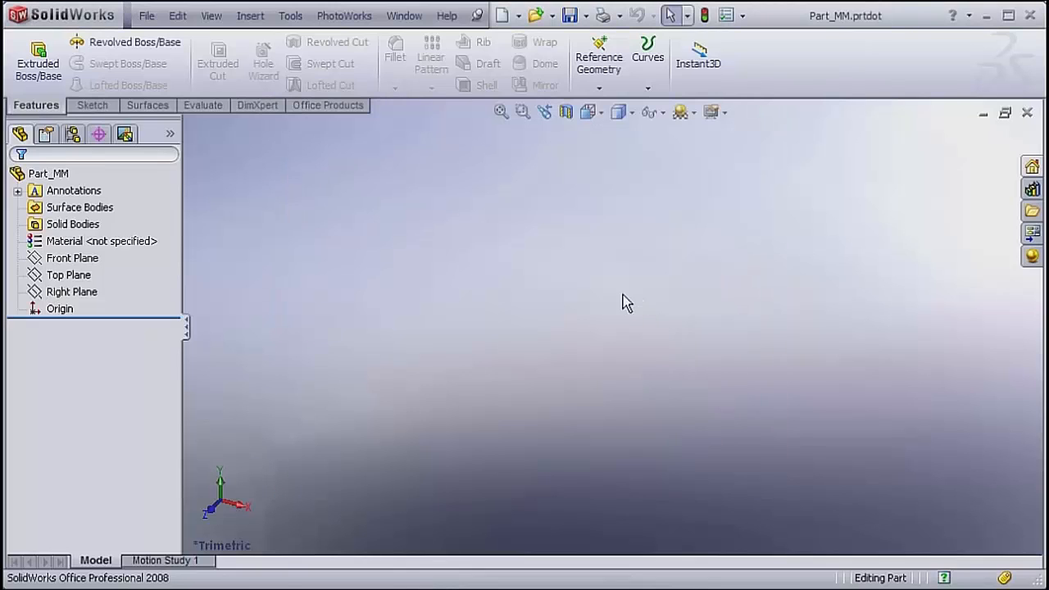
pyautogui.click(1027, 112)
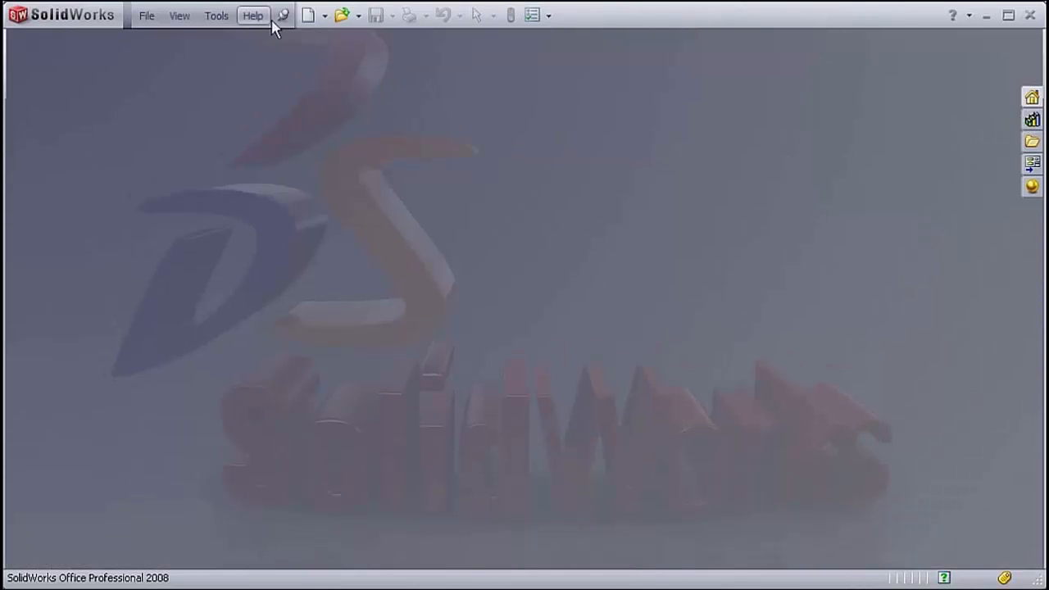
# Create a new assembly document and dismiss Begin Assembly without inserting a component.
pyautogui.click(149, 18)
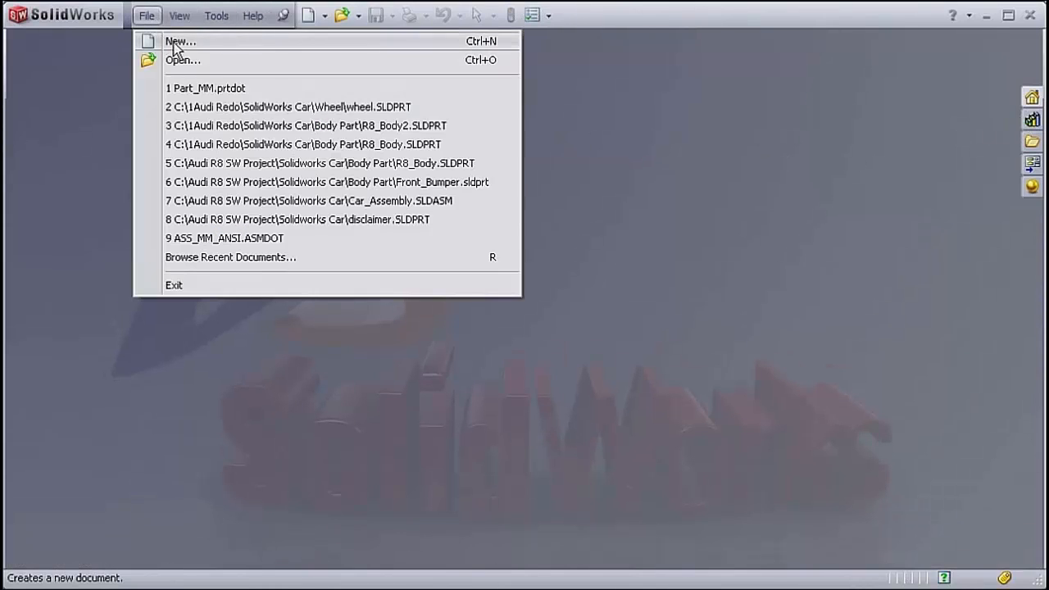
pyautogui.click(179, 42)
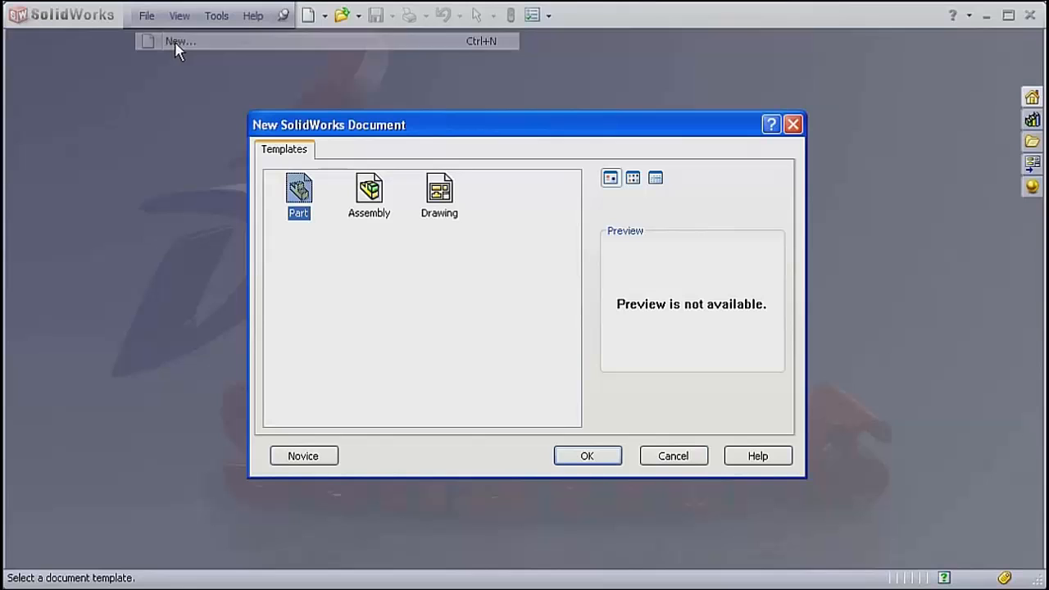
pyautogui.click(369, 190)
pyautogui.click(583, 455)
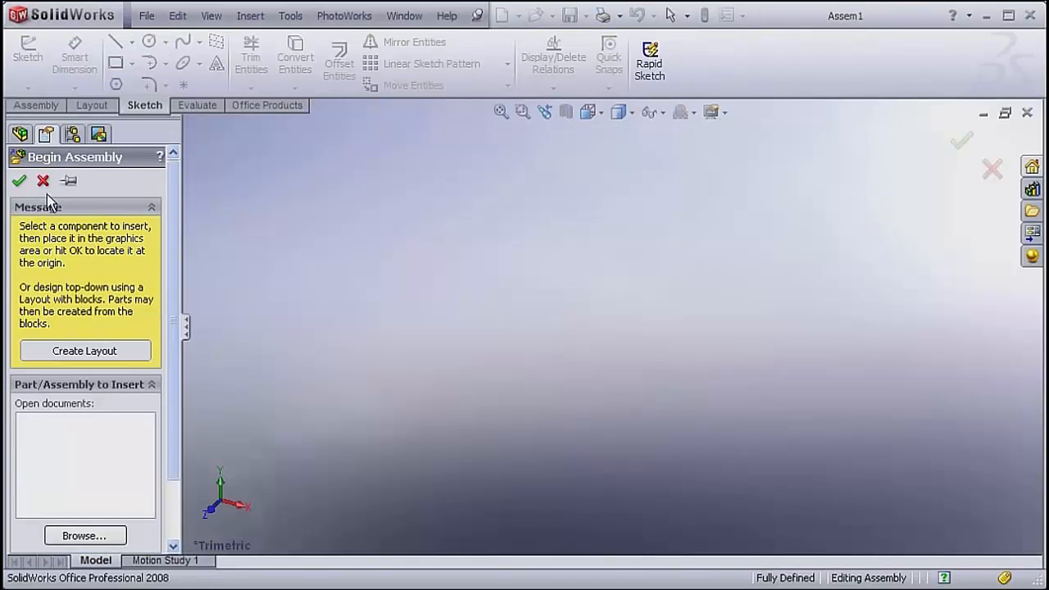
pyautogui.click(42, 182)
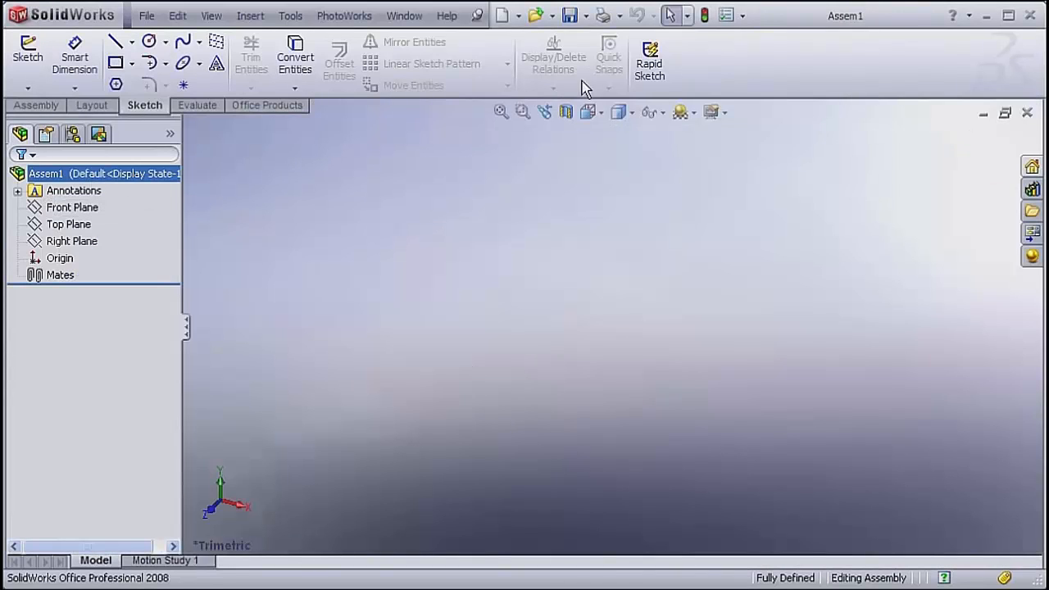
# Set the assembly's dimensioning standard to ISO and its unit system to MMGS (millimeter, gram, second).
pyautogui.click(725, 16)
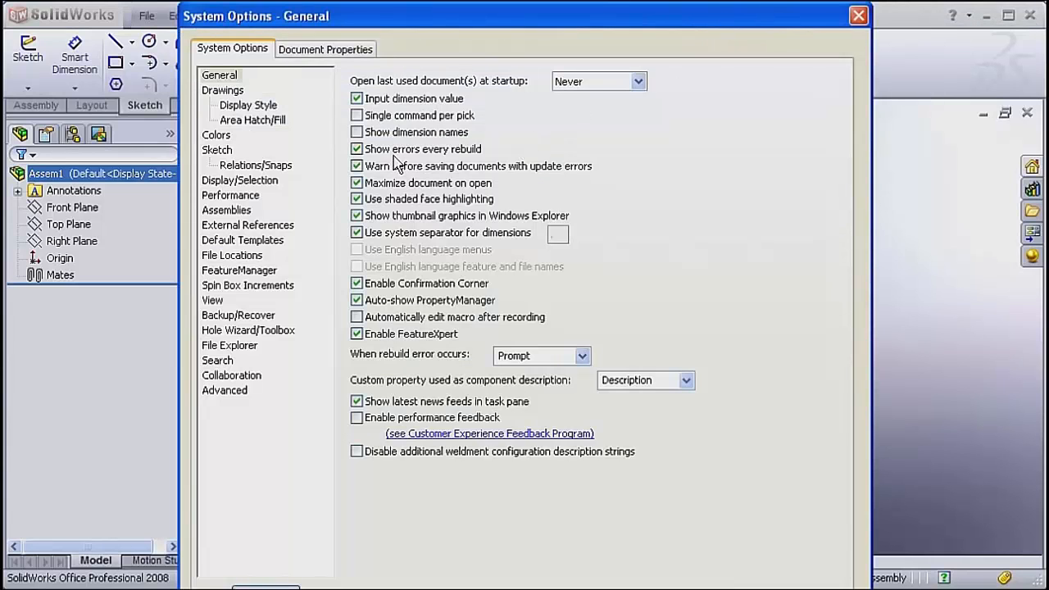
pyautogui.click(244, 180)
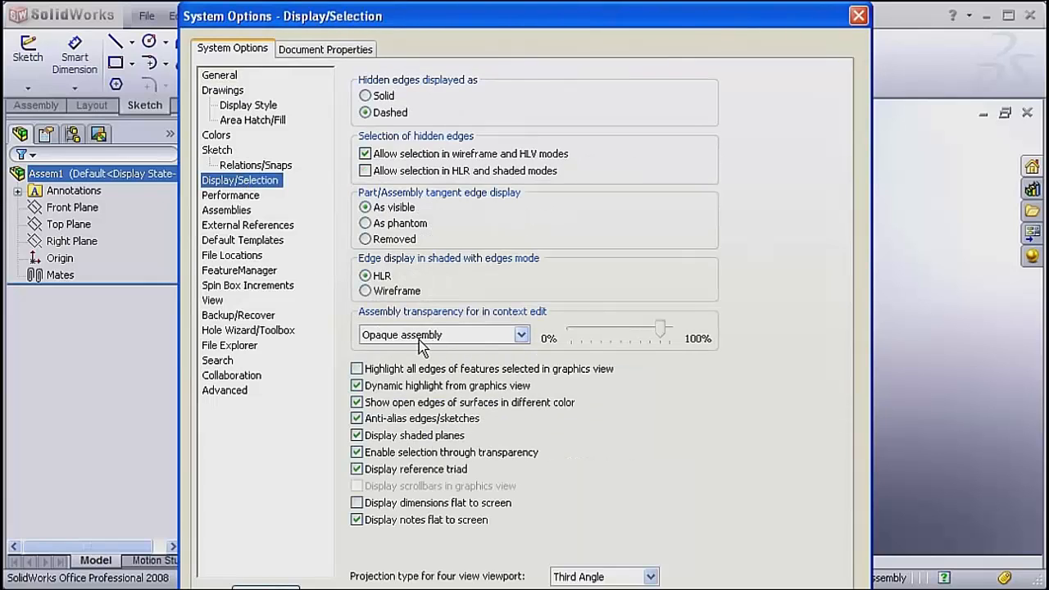
pyautogui.click(226, 273)
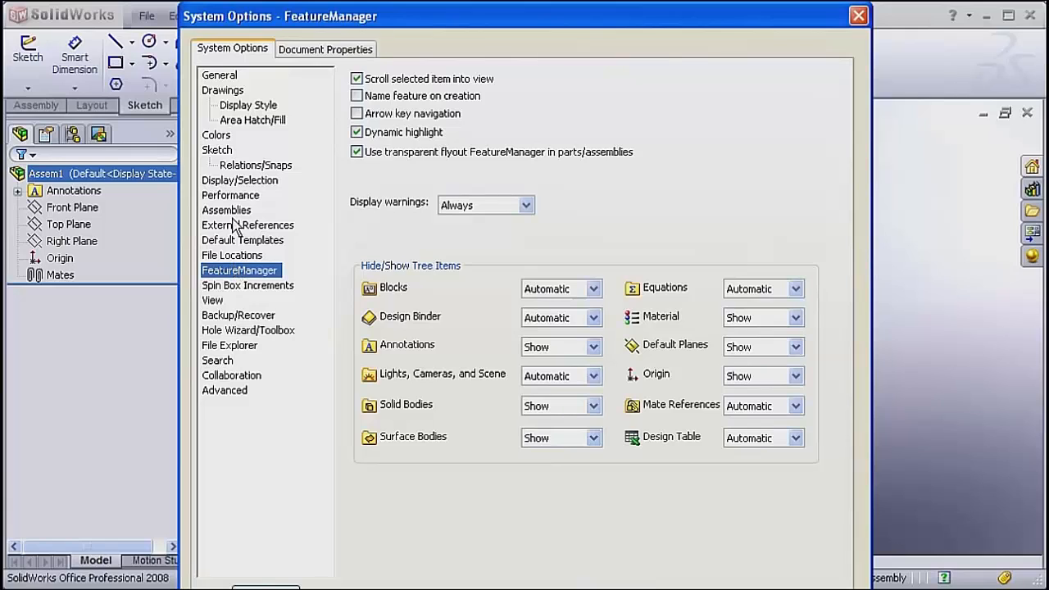
pyautogui.click(315, 52)
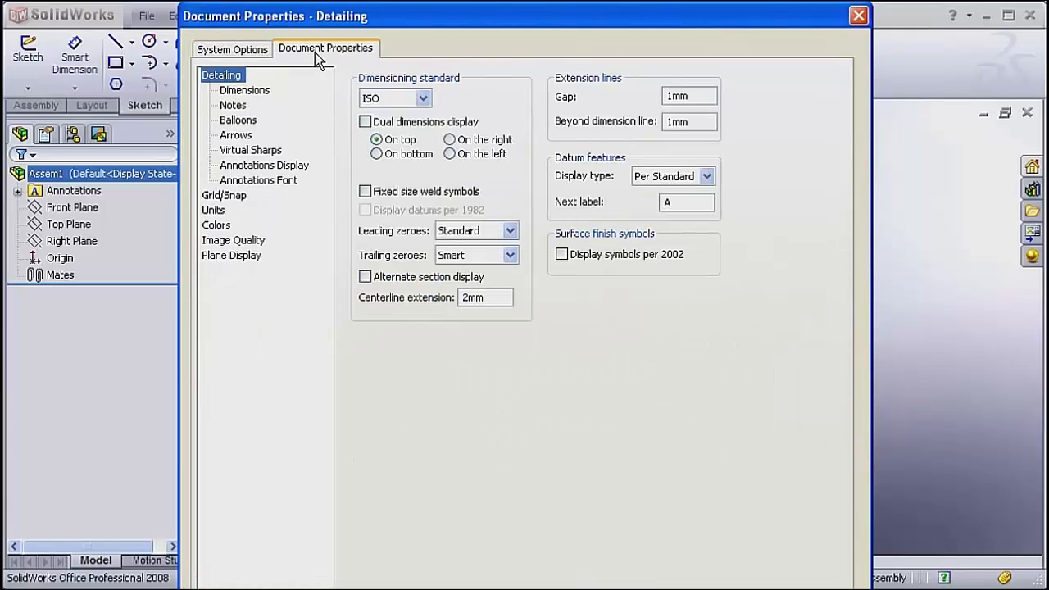
pyautogui.click(388, 98)
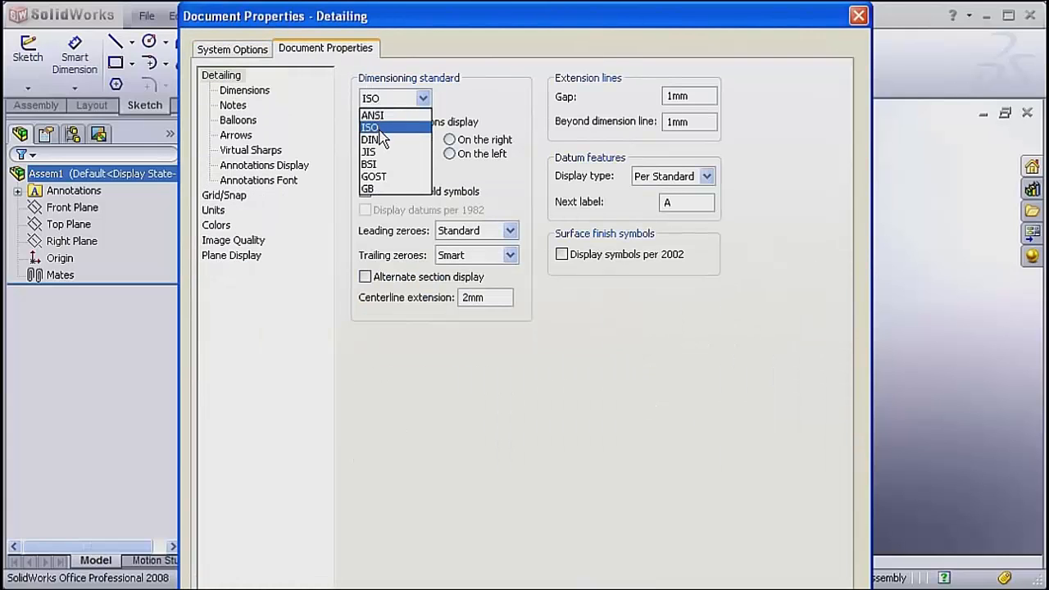
pyautogui.click(377, 127)
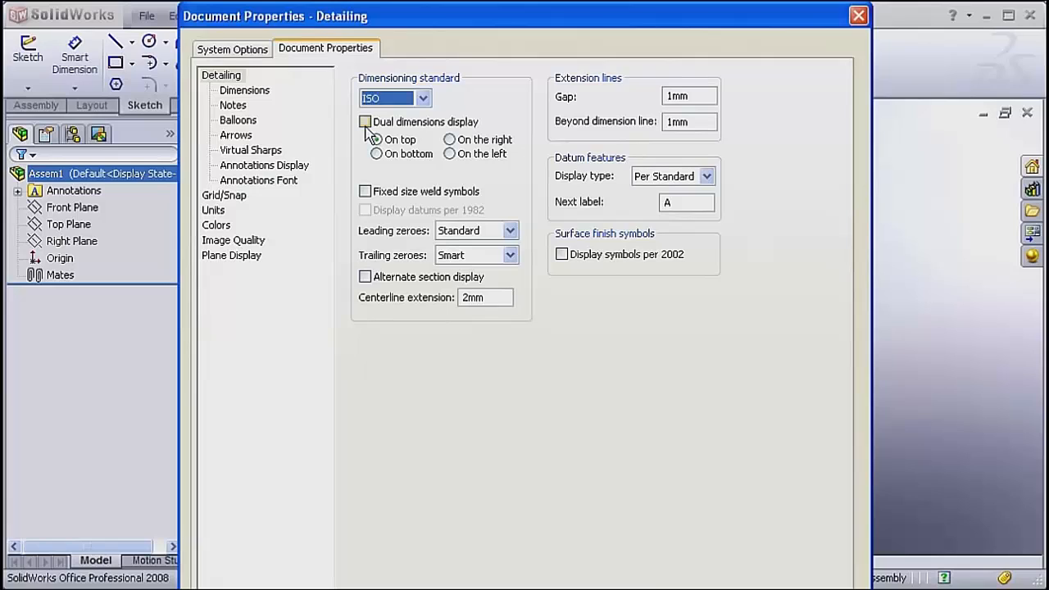
pyautogui.click(225, 212)
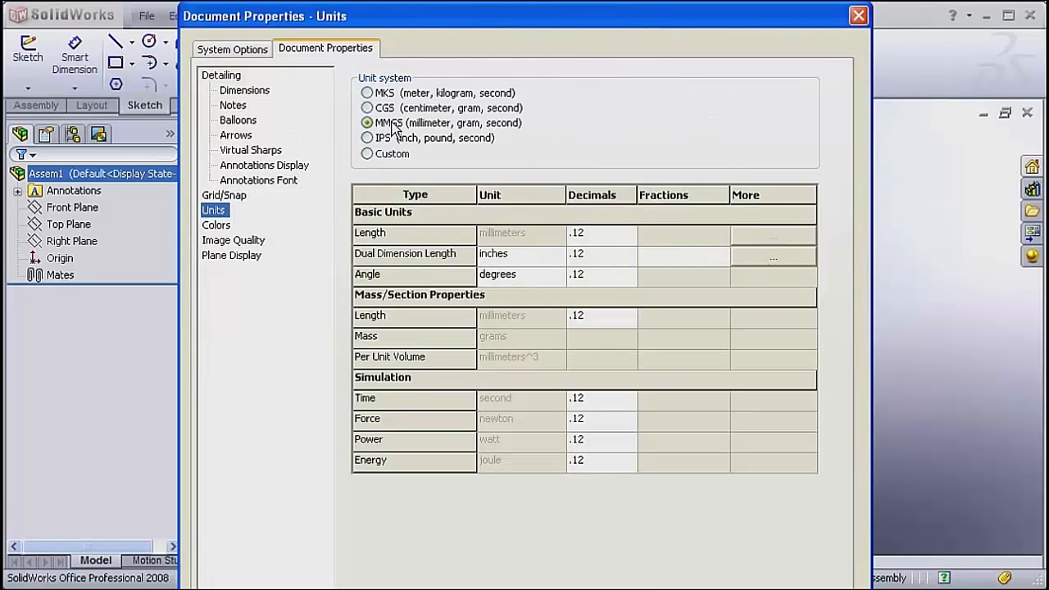
pyautogui.click(393, 129)
# Raise the assembly's shaded and draft quality to a deviation of about 0.195 mm and its wireframe quality to about 70% of the range.
pyautogui.click(244, 241)
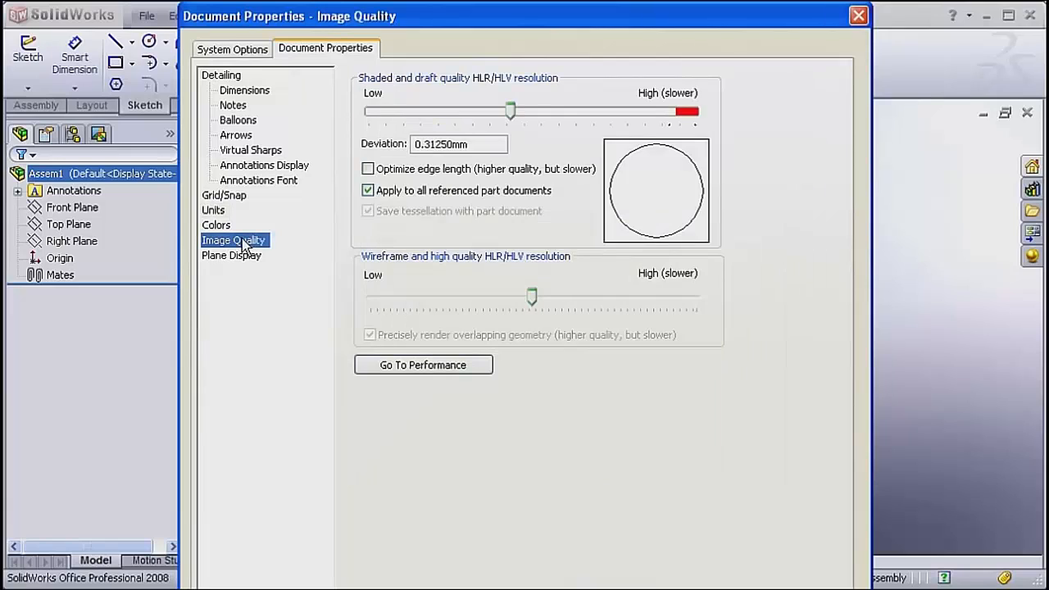
pyautogui.click(516, 113)
pyautogui.moveTo(576, 115); pyautogui.dragTo(607, 117)
pyautogui.moveTo(532, 297); pyautogui.dragTo(608, 305)
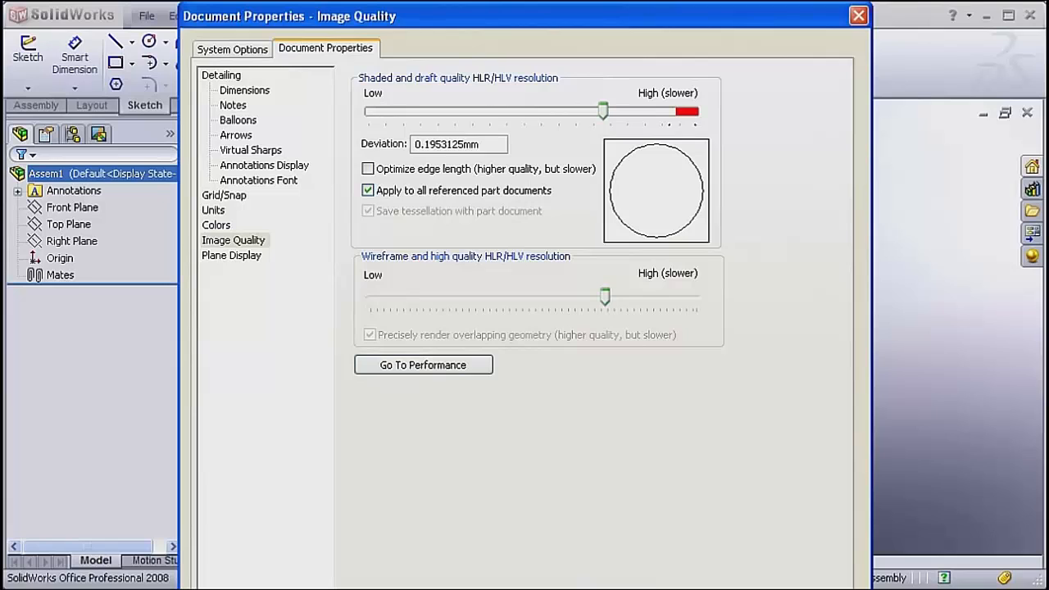
pyautogui.press('Return')
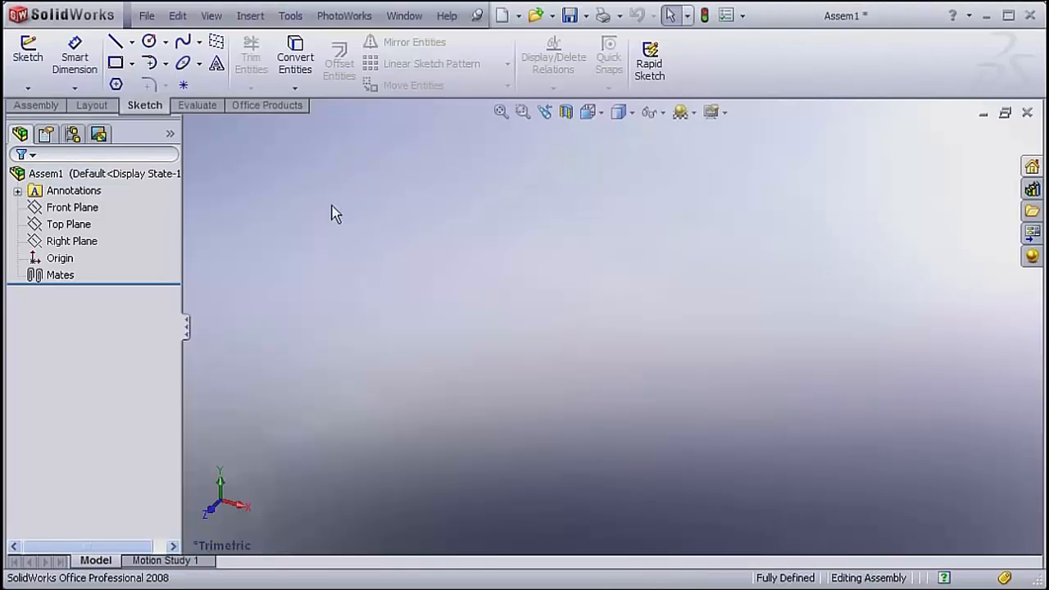
# Start saving the assembly as type Assembly Templates (*.asmdot) in the template folder on Local Disk (C:).
pyautogui.click(147, 16)
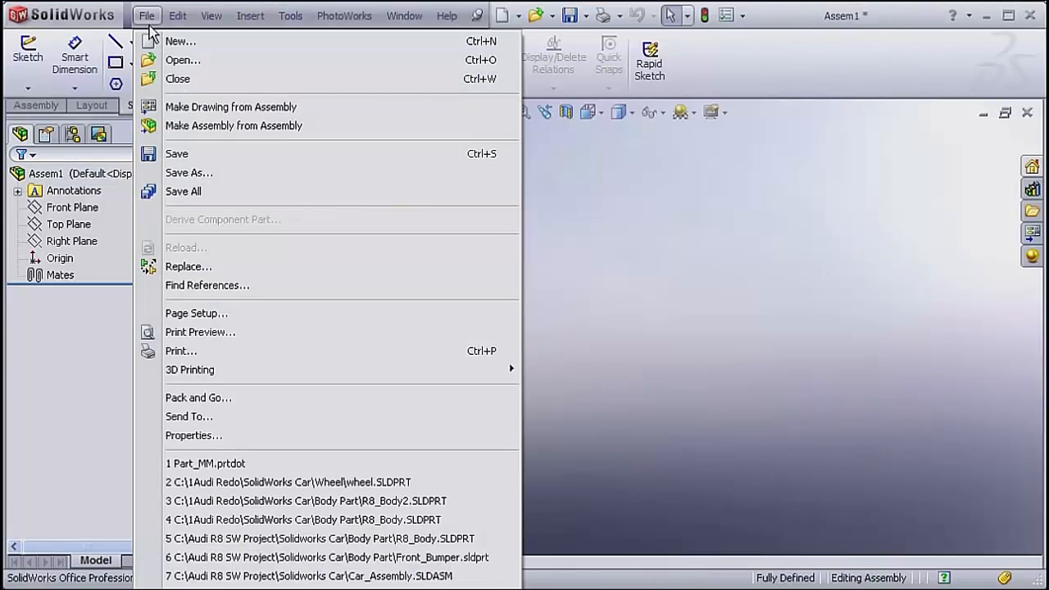
pyautogui.click(196, 156)
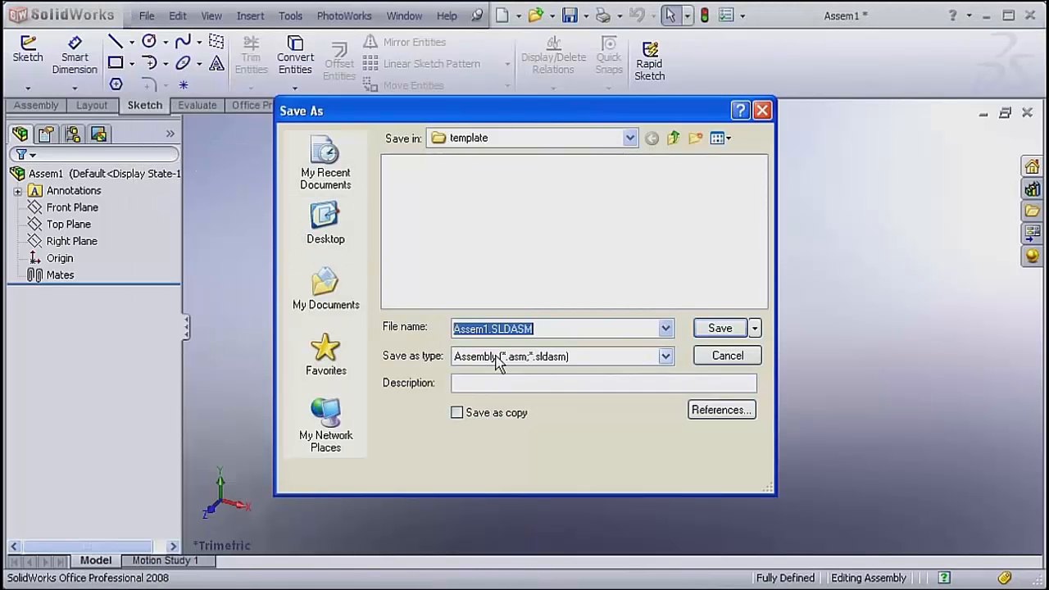
pyautogui.click(502, 358)
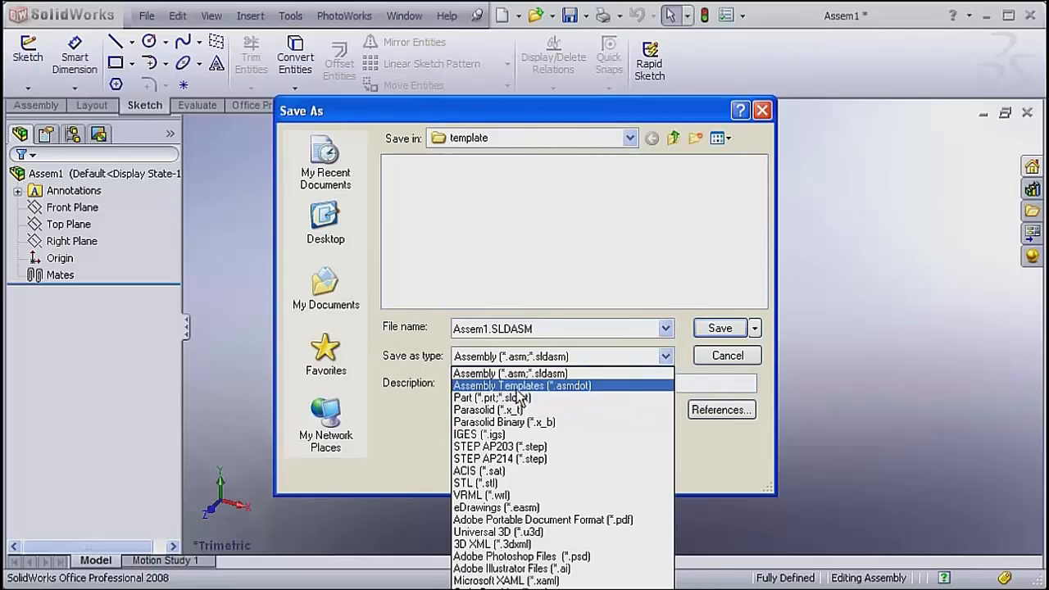
pyautogui.click(519, 385)
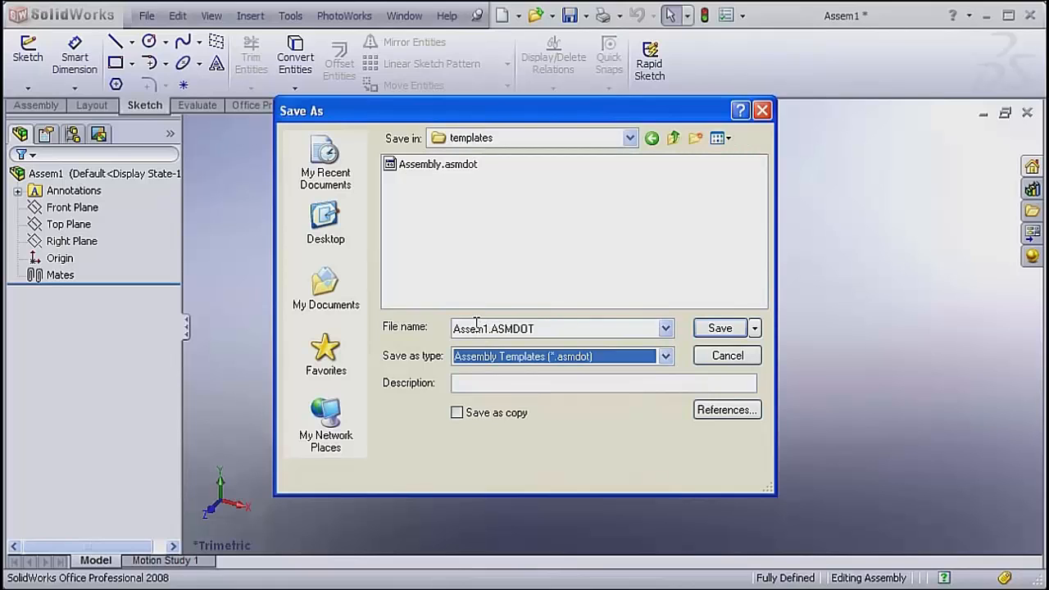
pyautogui.click(589, 135)
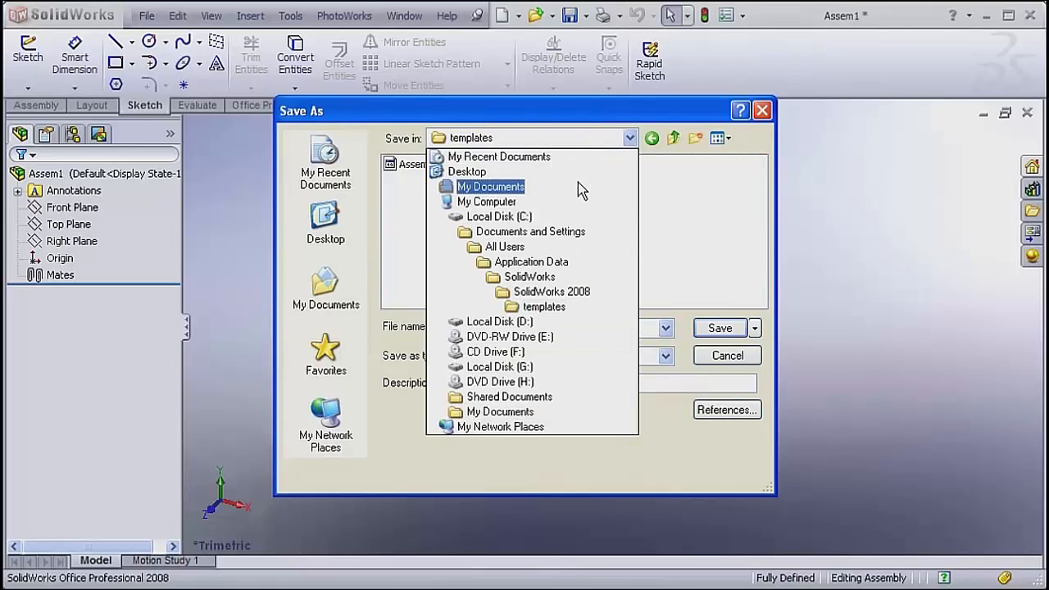
pyautogui.click(576, 218)
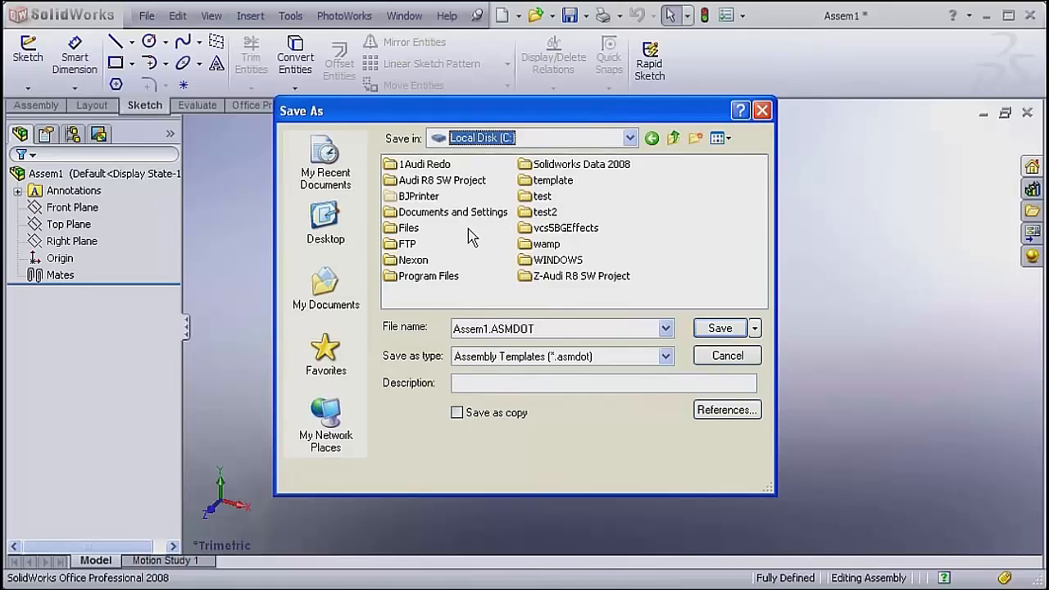
pyautogui.doubleClick(549, 180)
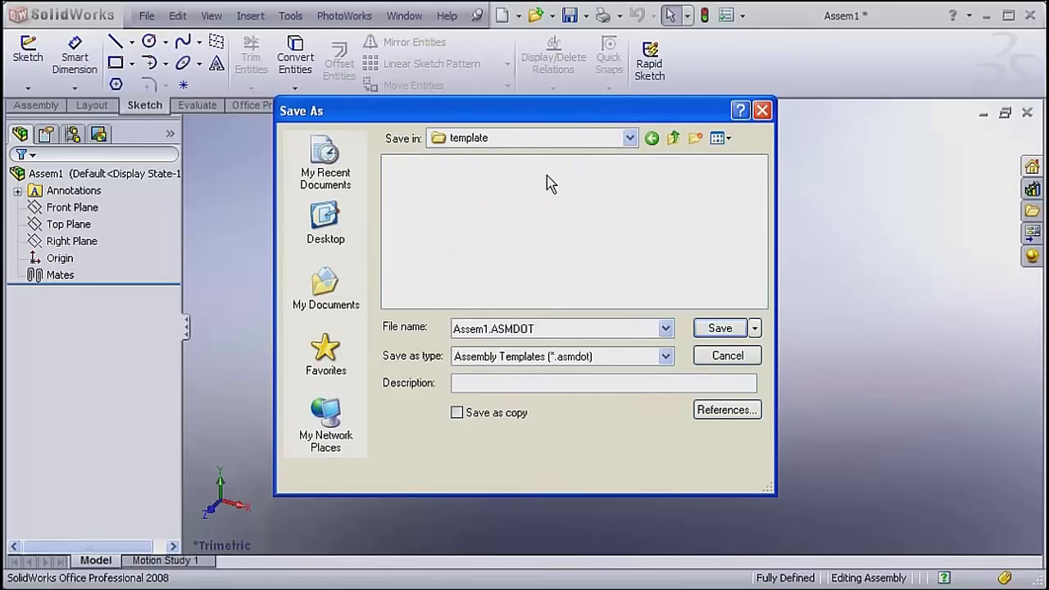
# Name the assembly template ASS_MM and save it.
pyautogui.doubleClick(482, 328)
pyautogui.moveTo(487, 329); pyautogui.dragTo(456, 327)
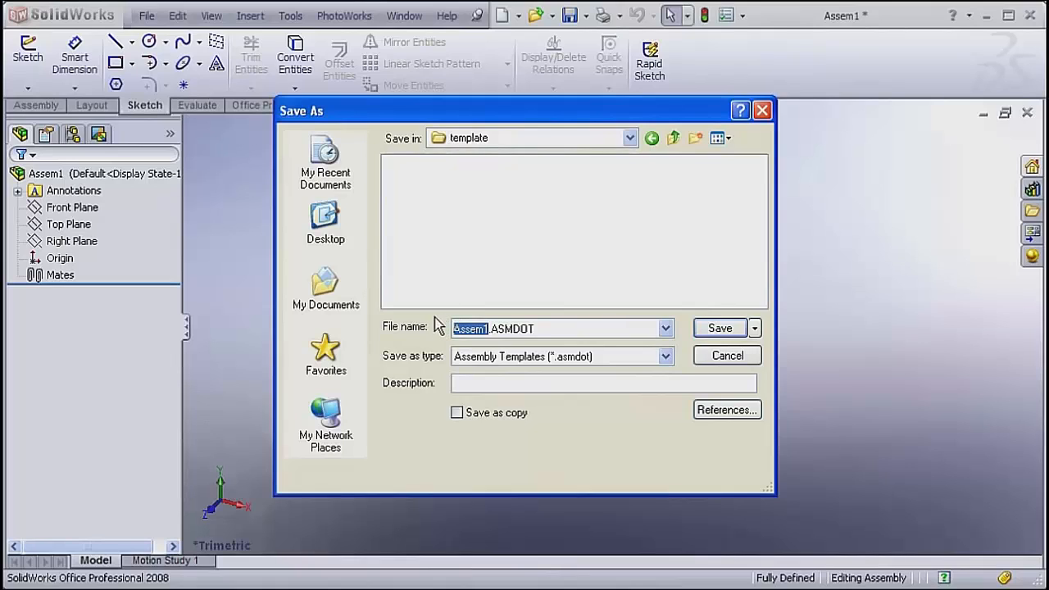
pyautogui.write('AS')
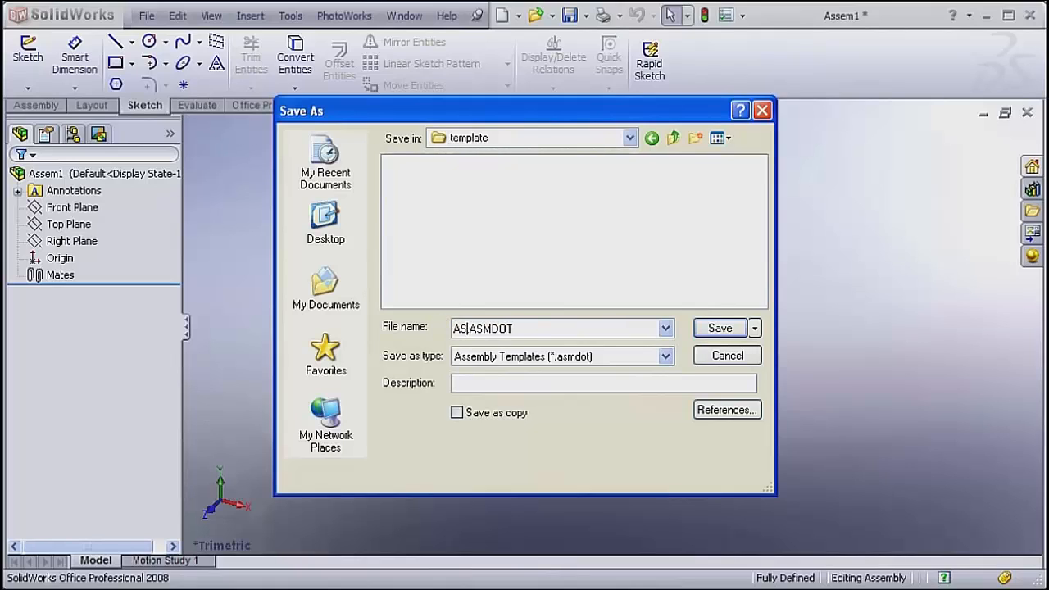
pyautogui.write('S_MM')
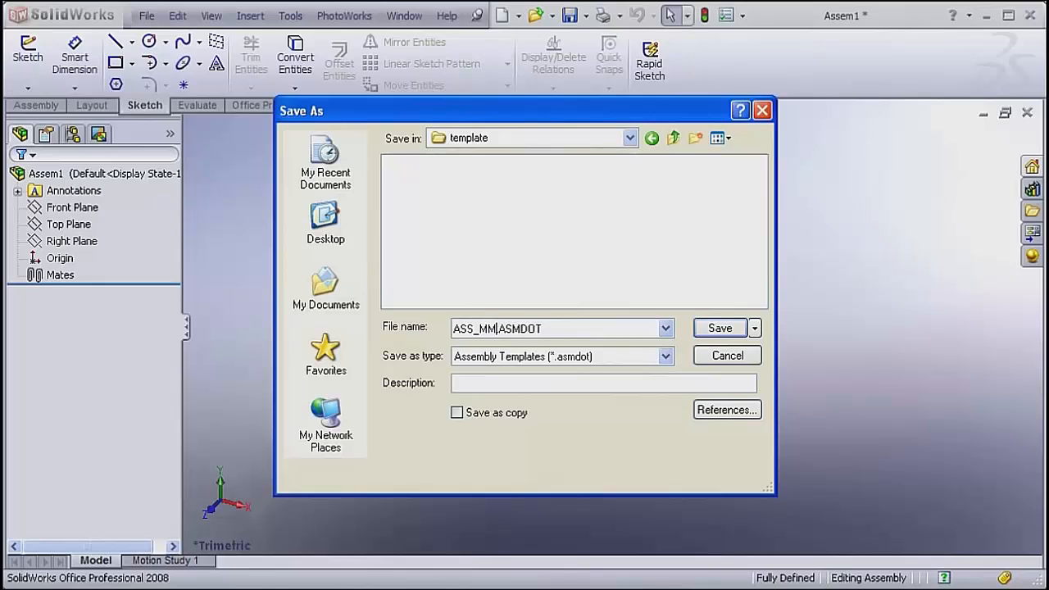
pyautogui.click(720, 330)
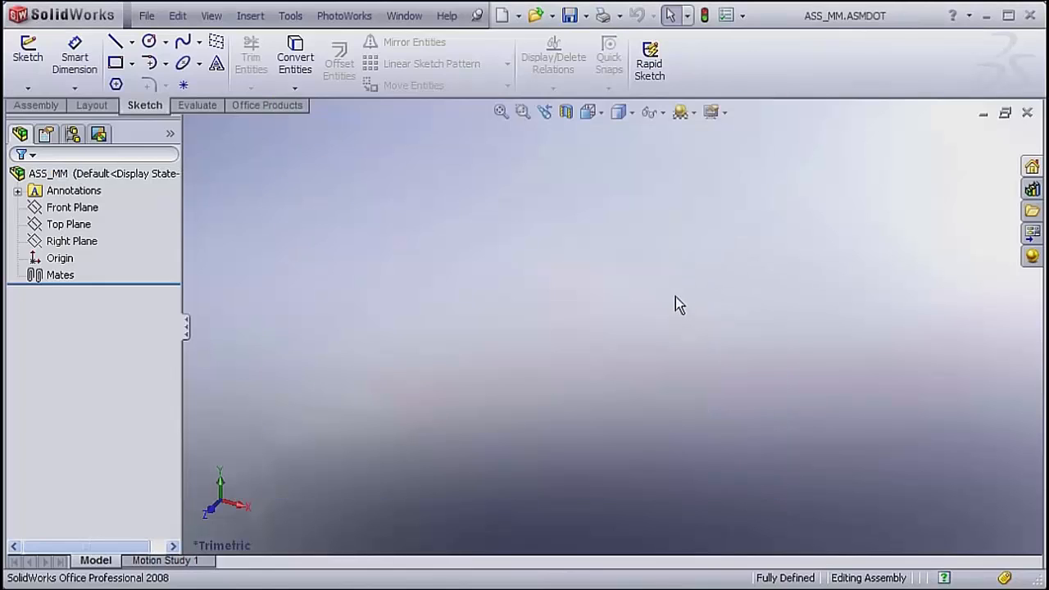
# Add C:\template to the Document Templates file locations, accept the search path change and close the assembly template.
pyautogui.click(727, 17)
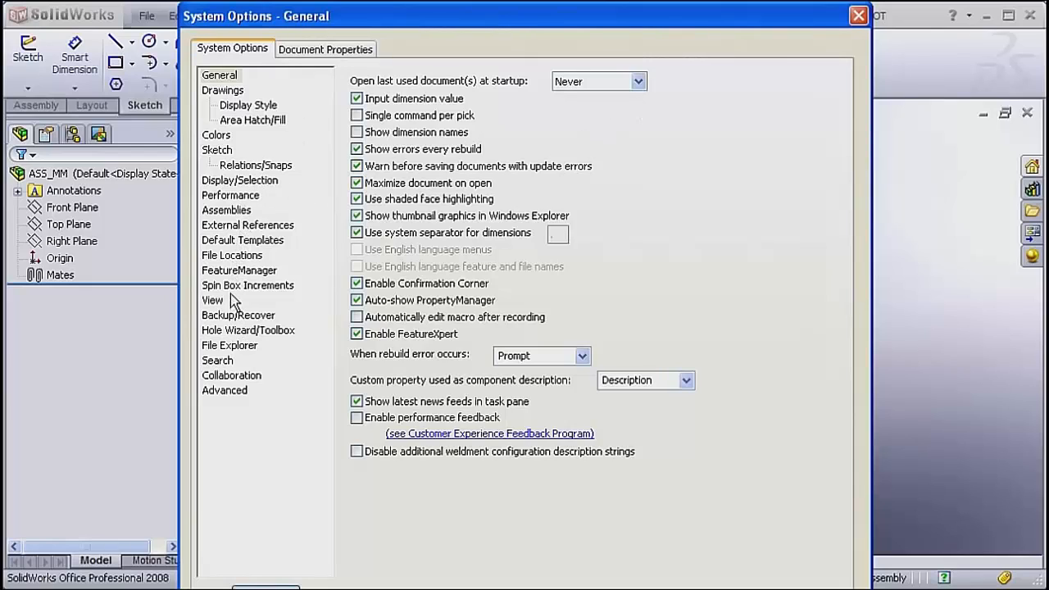
pyautogui.click(232, 255)
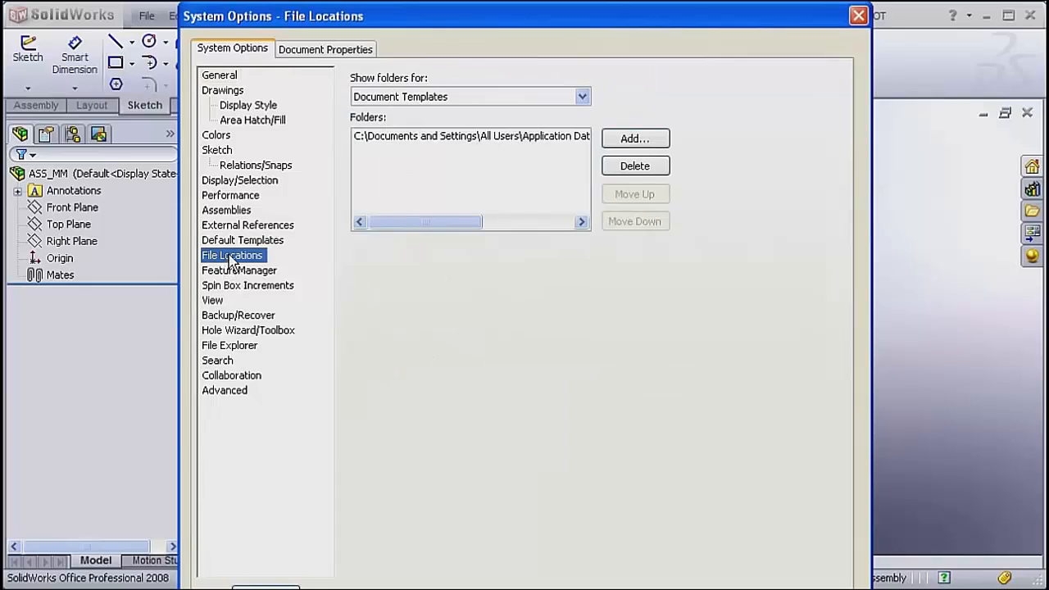
pyautogui.click(431, 97)
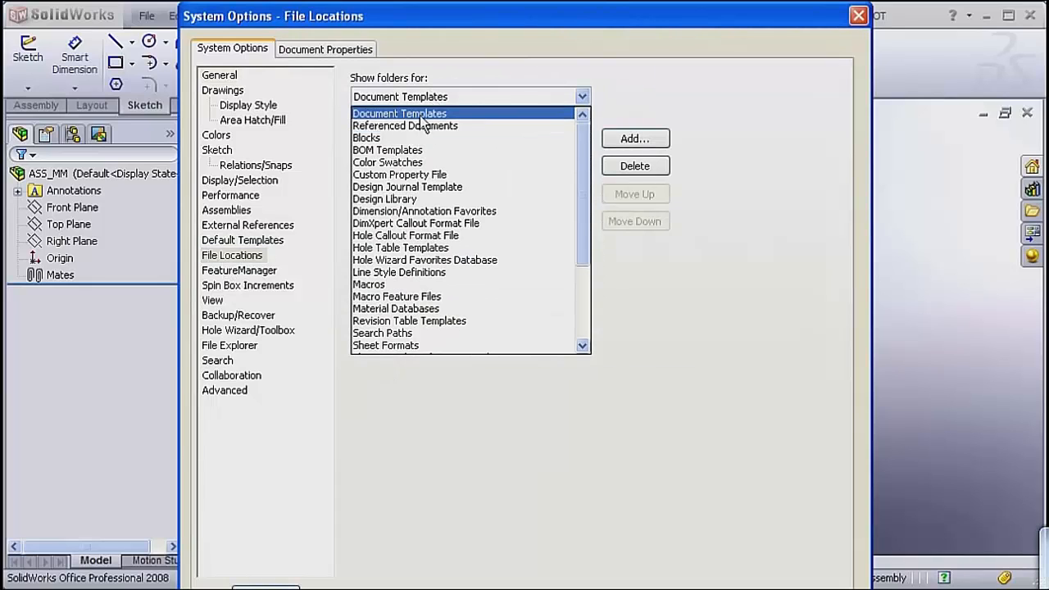
pyautogui.click(420, 116)
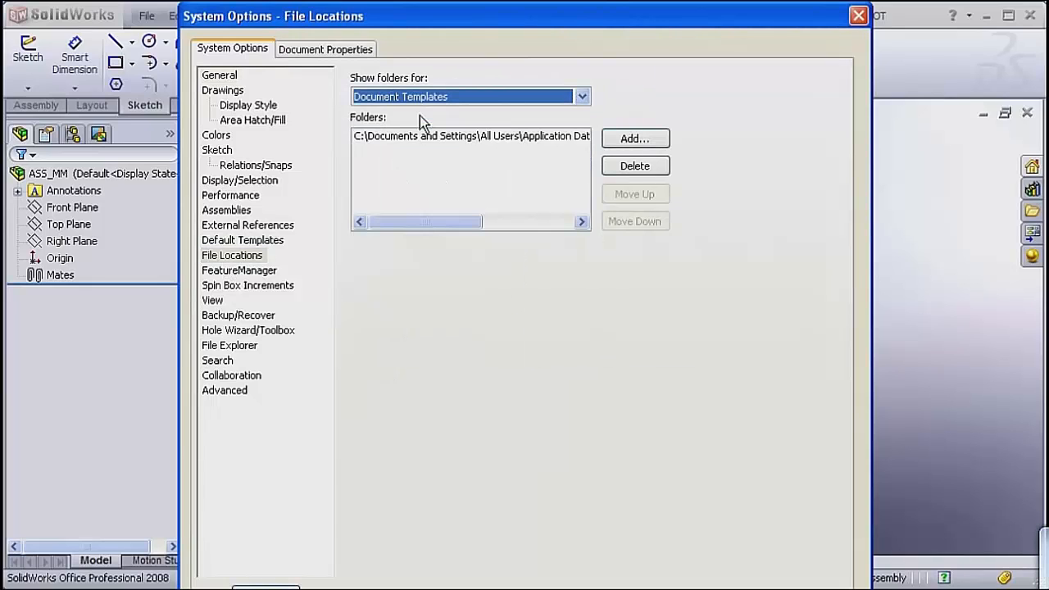
pyautogui.click(630, 140)
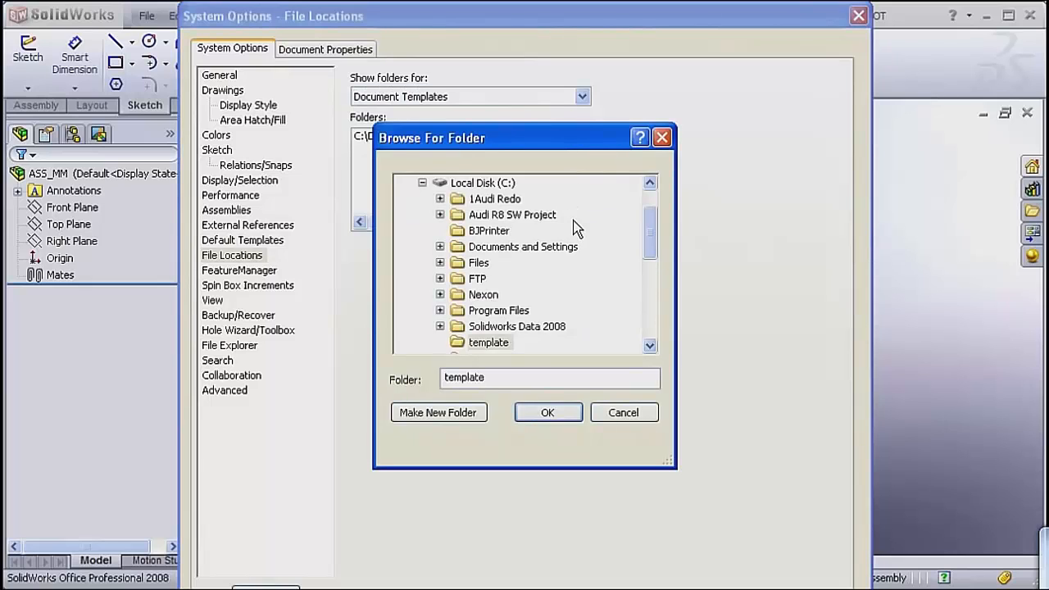
pyautogui.click(489, 343)
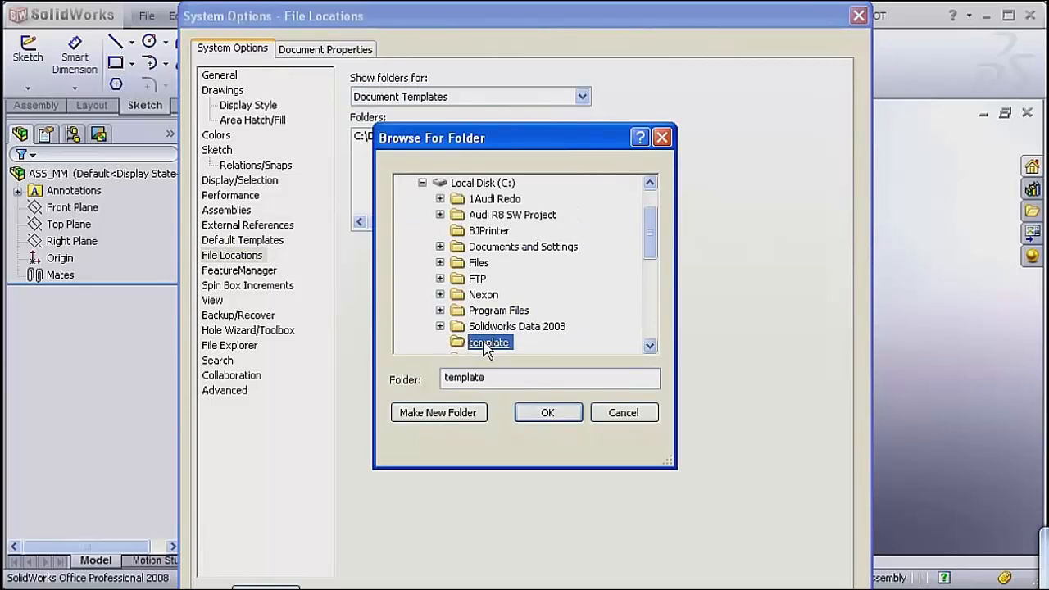
pyautogui.click(543, 414)
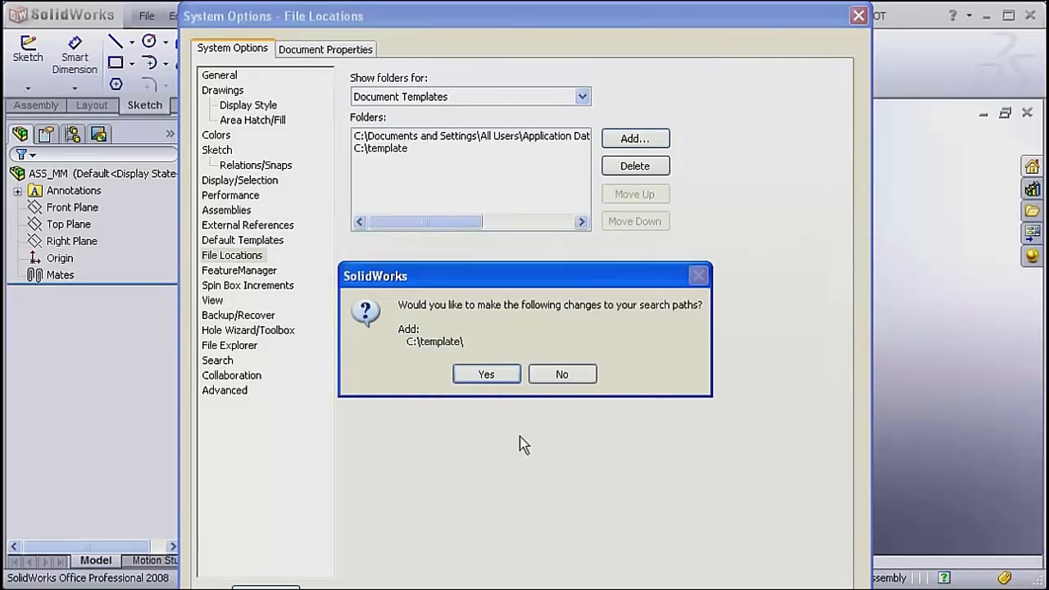
pyautogui.click(500, 377)
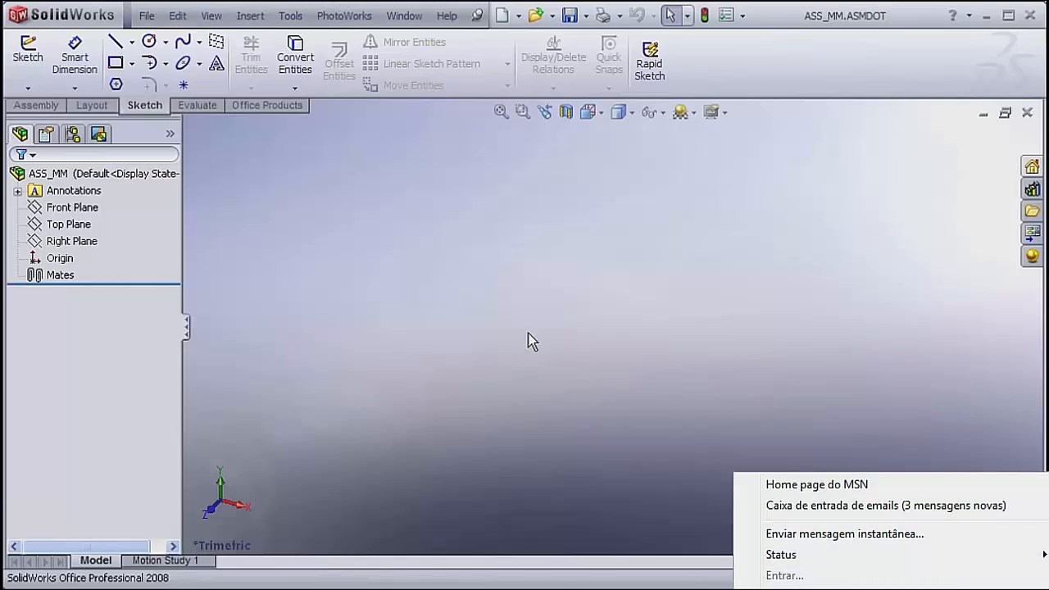
pyautogui.click(1028, 113)
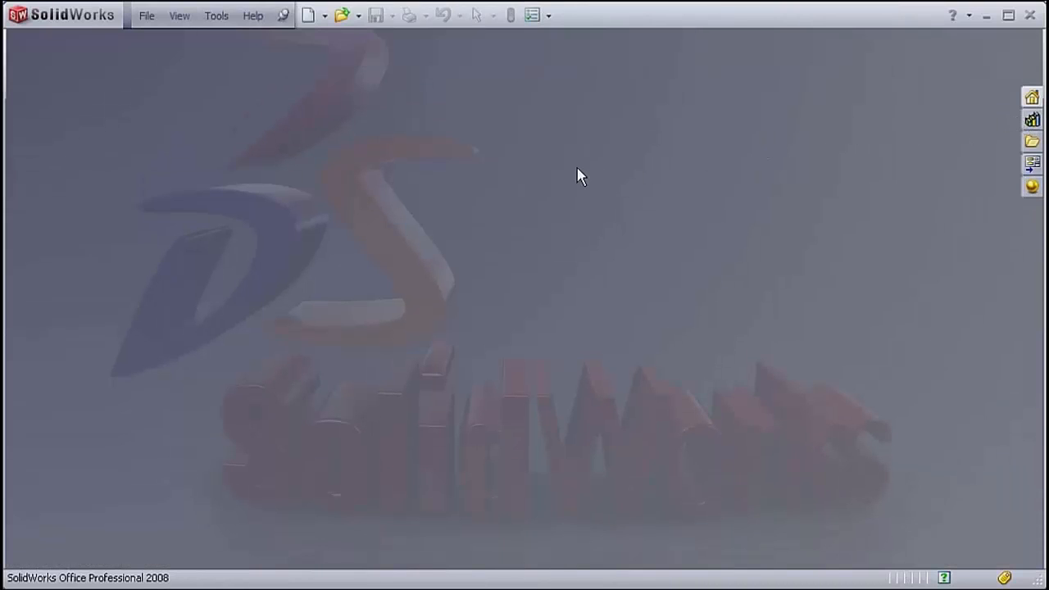
# Check the template group for new documents for the Part_MM and ASS_MM templates, without creating a document.
pyautogui.click(148, 19)
pyautogui.click(169, 40)
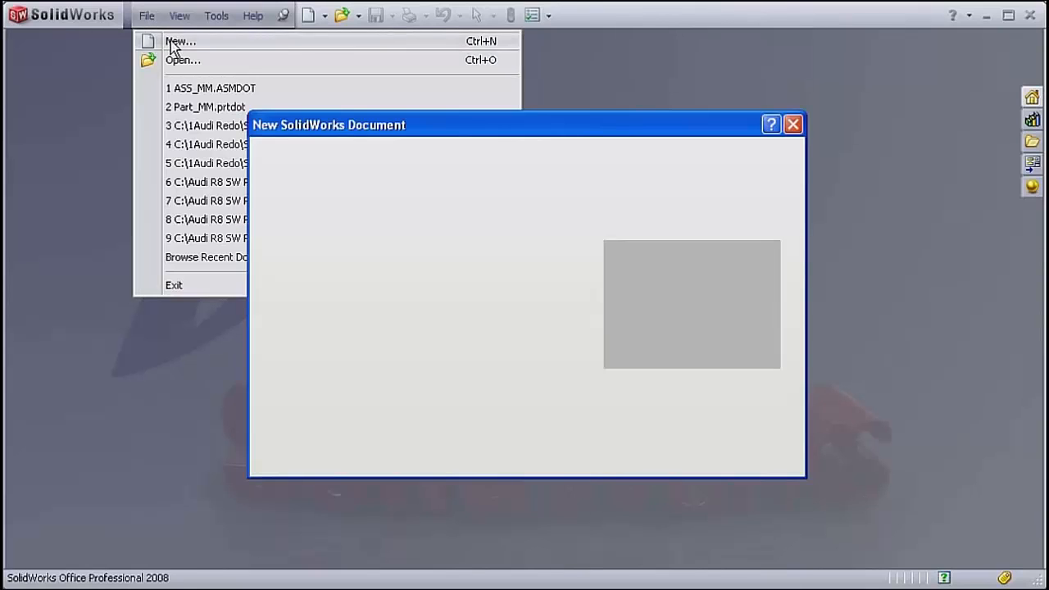
pyautogui.click(287, 156)
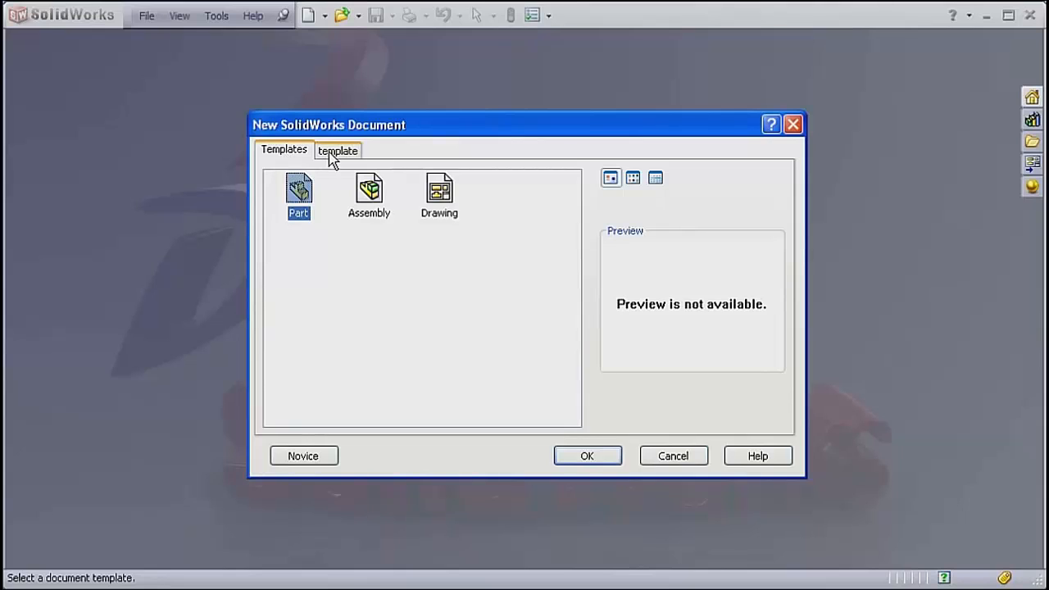
pyautogui.click(333, 156)
pyautogui.click(300, 154)
pyautogui.click(331, 156)
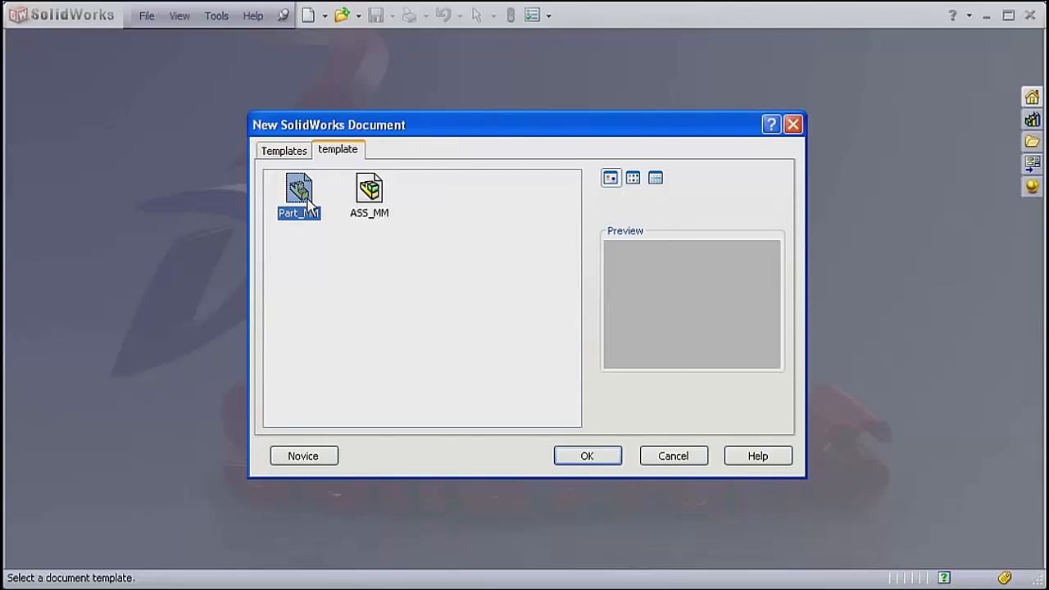
pyautogui.click(369, 190)
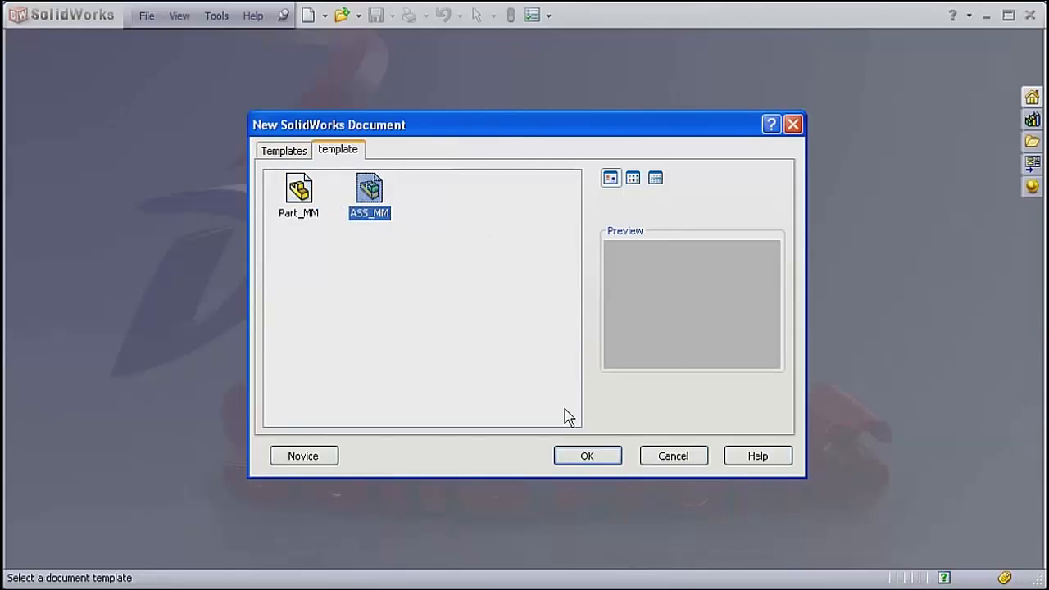
pyautogui.click(679, 457)
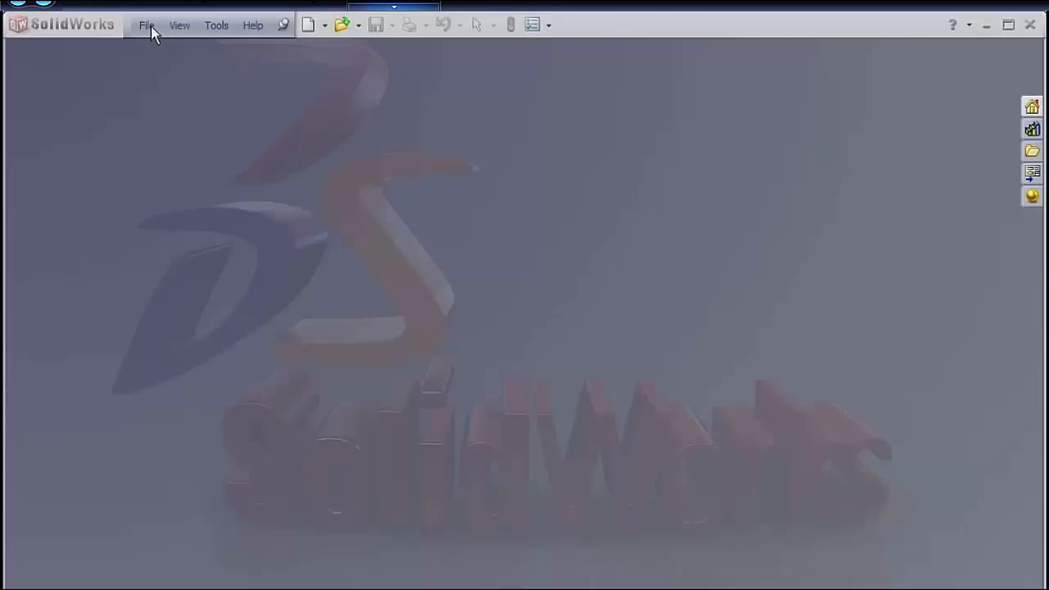
# Create a new part from the PART_MM_ANSI template in the template group.
pyautogui.click(151, 26)
pyautogui.click(145, 50)
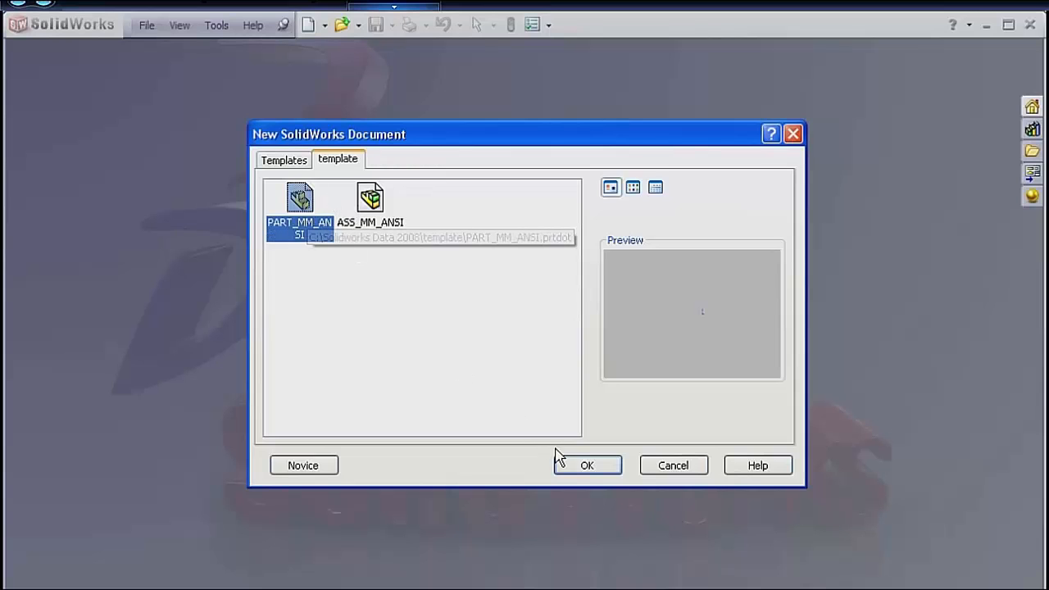
pyautogui.click(584, 464)
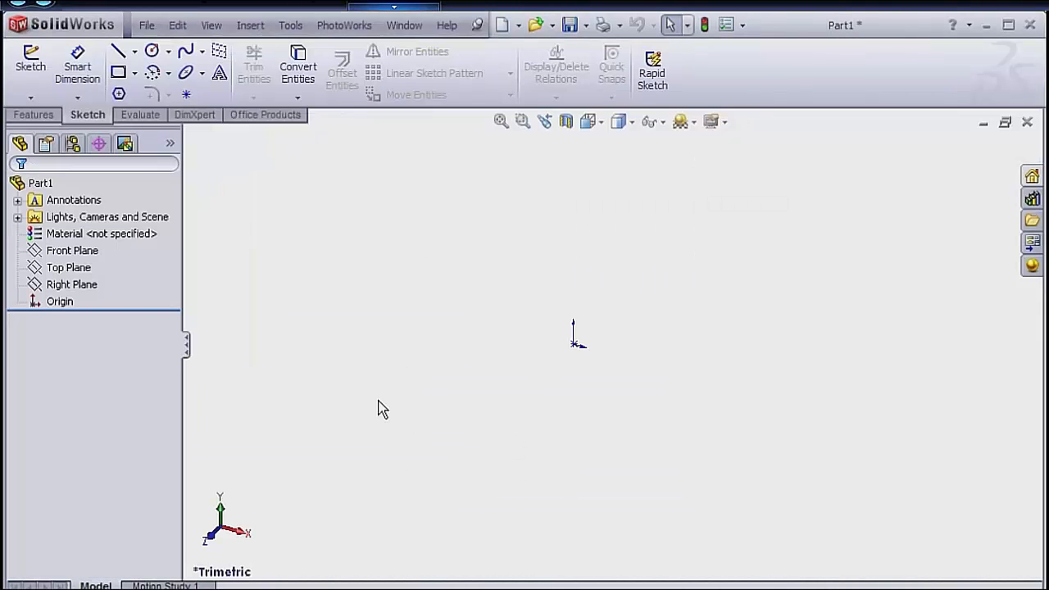
# Start a new sketch on the Right Plane.
pyautogui.click(92, 269)
pyautogui.click(72, 254)
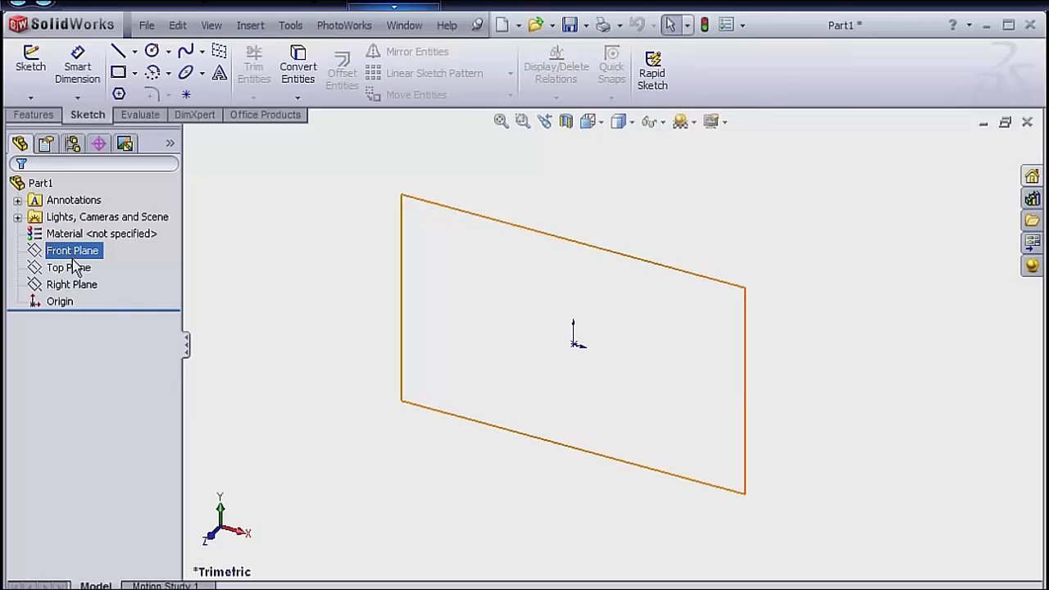
pyautogui.click(78, 286)
pyautogui.rightClick(81, 289)
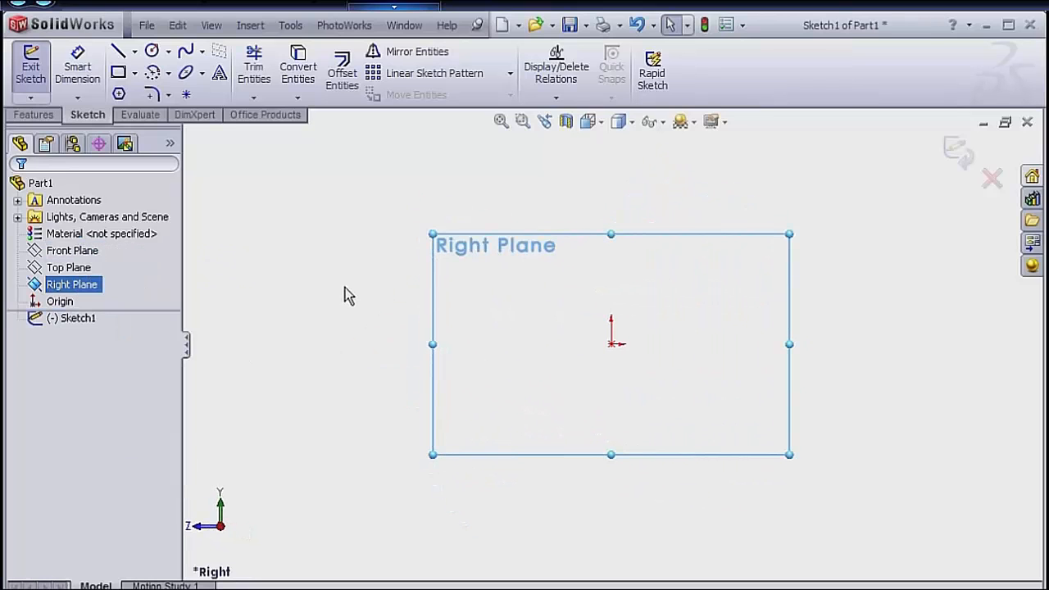
# Sketch a horizontal centerline about 93 mm long, starting at the origin and running away from the positive Z direction.
pyautogui.press('s')
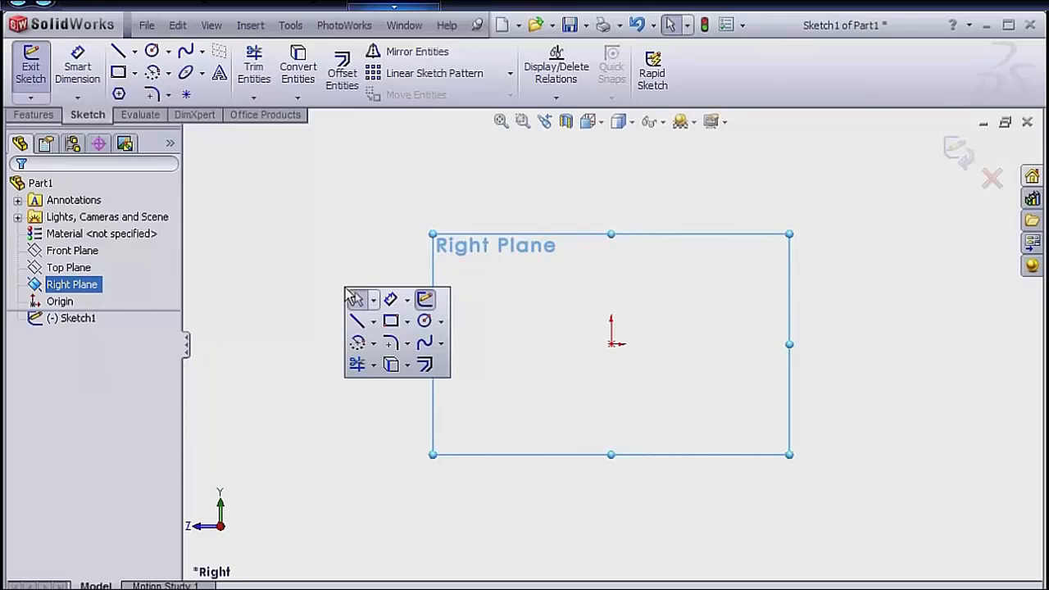
pyautogui.click(373, 321)
pyautogui.click(386, 365)
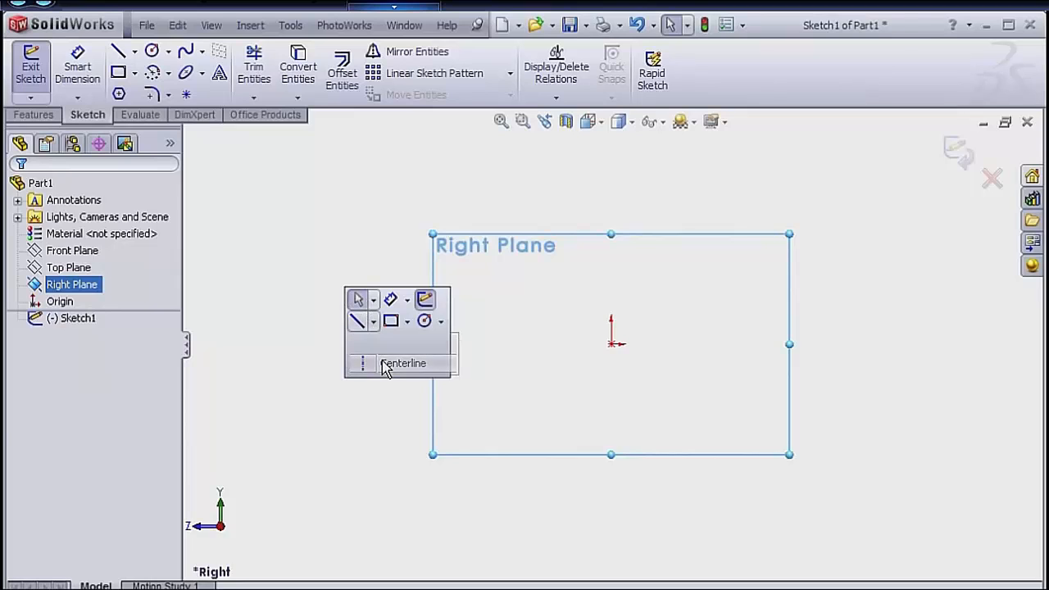
pyautogui.click(611, 344)
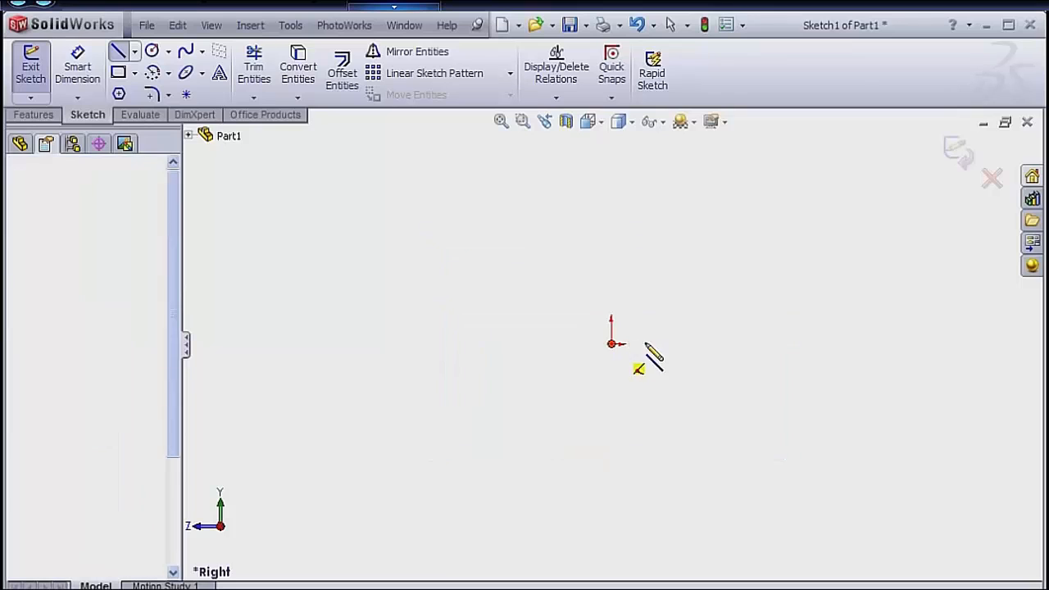
pyautogui.click(795, 344)
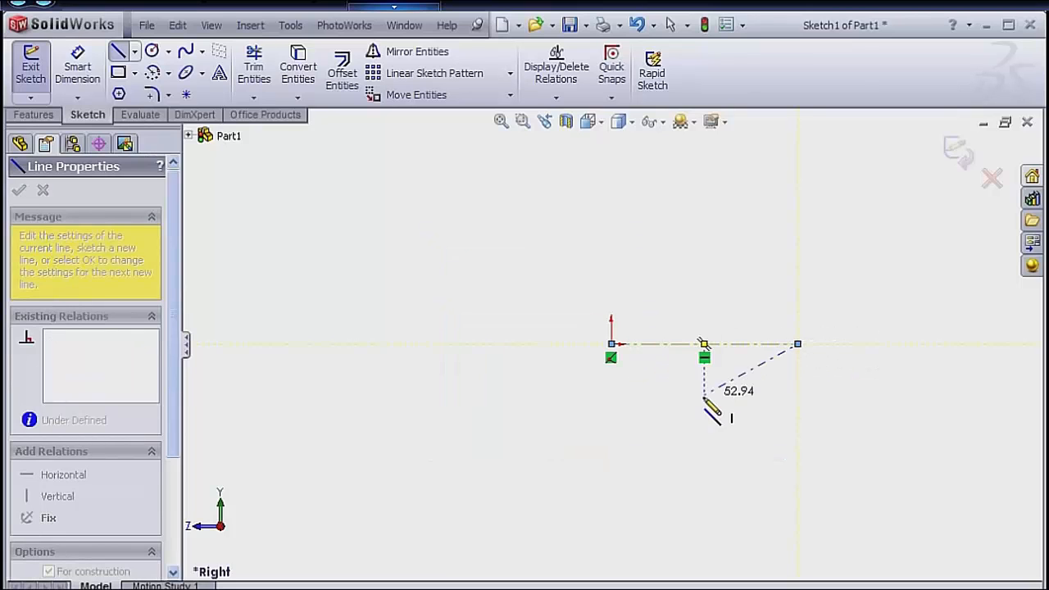
pyautogui.press('Escape')
# Dimension the horizontal centerline to 4441 mm and place the dimension just below the line.
pyautogui.rightClick(681, 435)
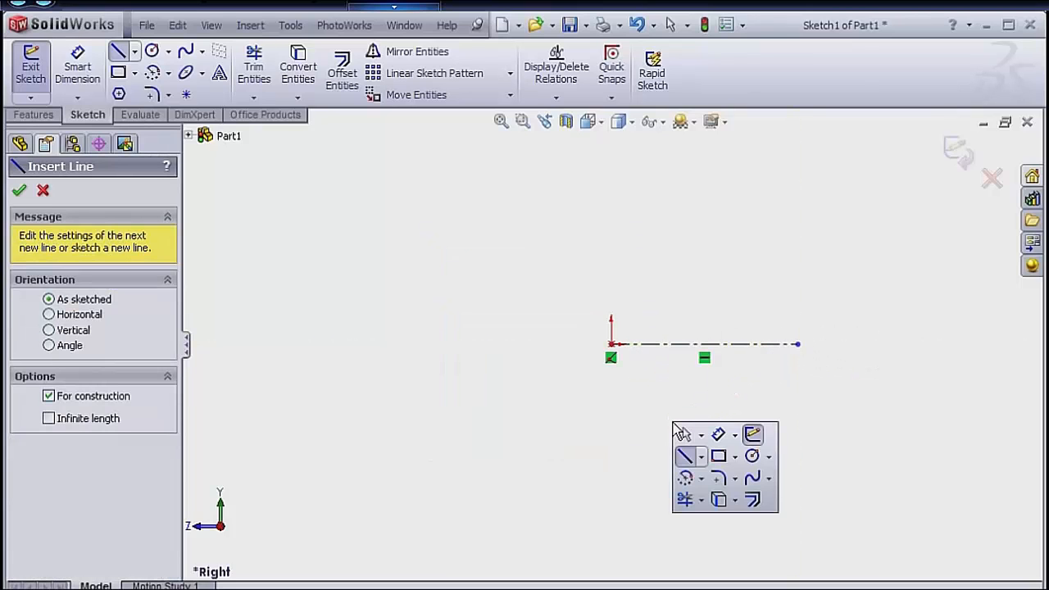
pyautogui.click(718, 441)
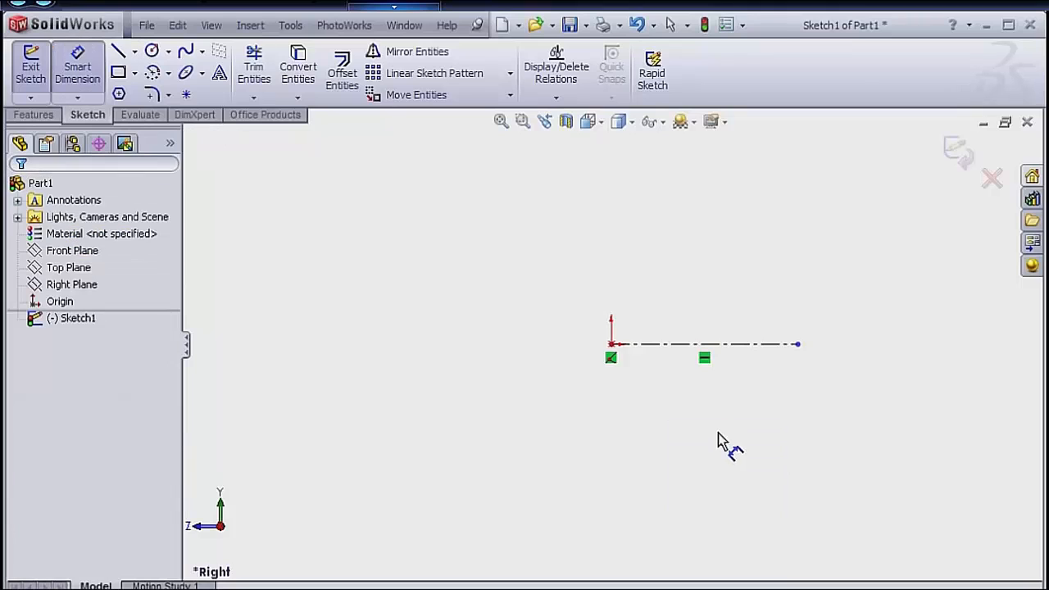
pyautogui.click(703, 348)
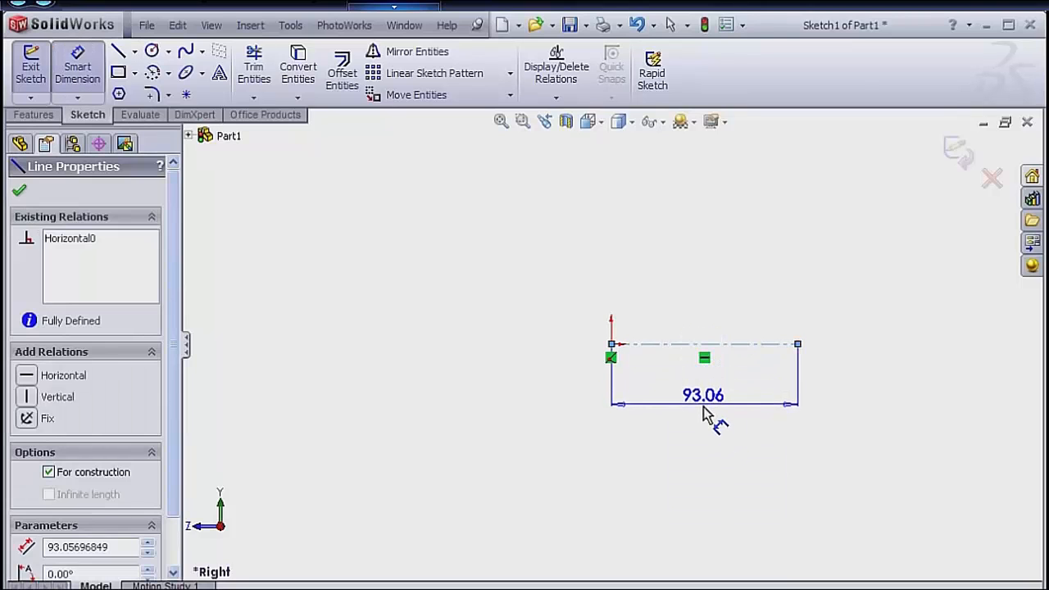
pyautogui.click(705, 434)
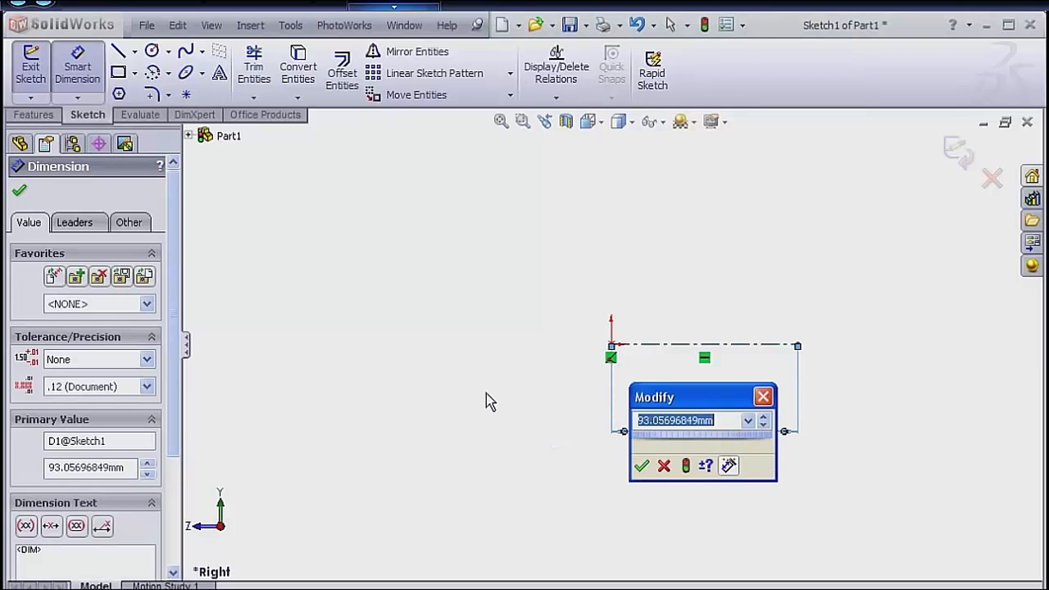
pyautogui.write('4441')
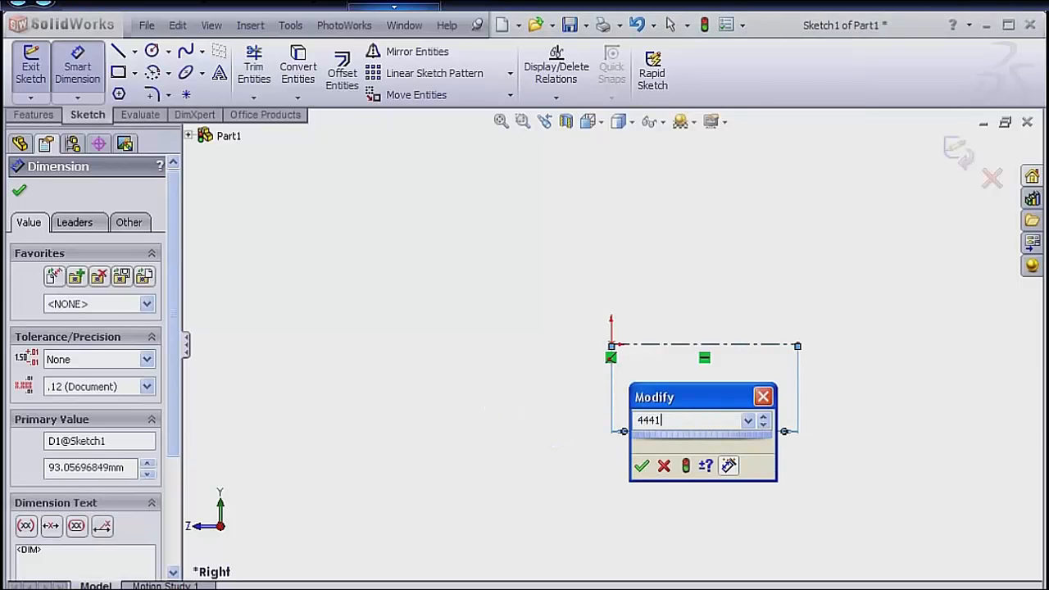
pyautogui.press('Return')
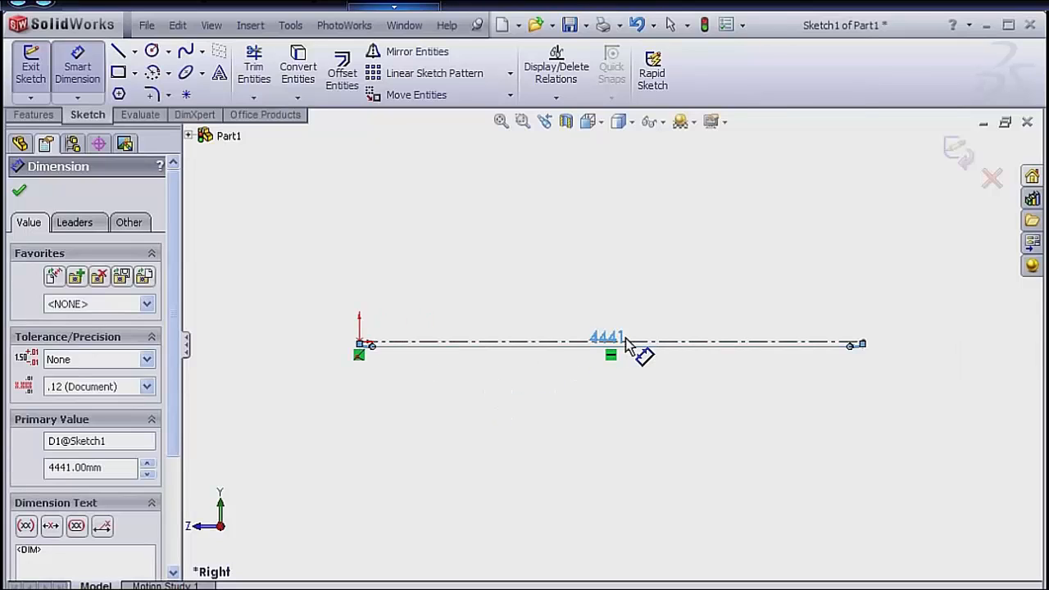
pyautogui.moveTo(611, 359); pyautogui.dragTo(620, 386)
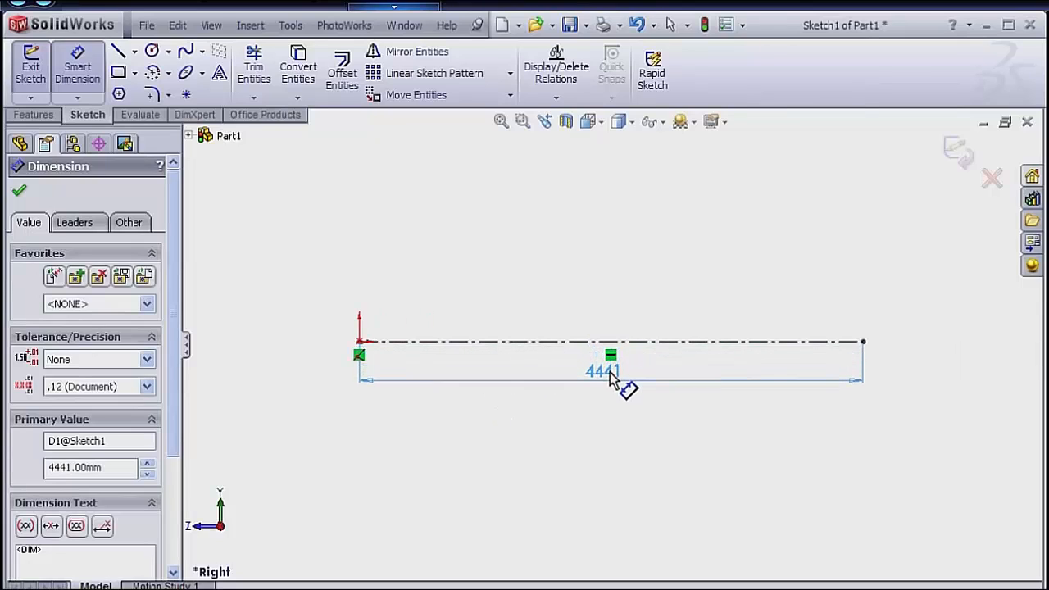
pyautogui.rightClick(637, 280)
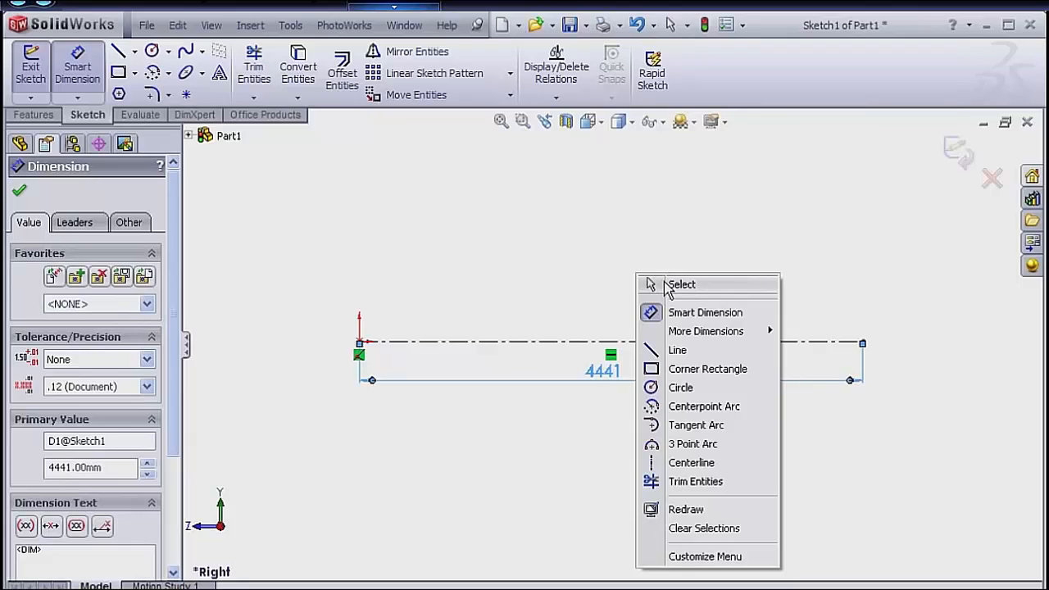
pyautogui.click(669, 285)
# Customize the sketch shortcut bar by adding the Sketch Picture command from the Sketch category.
pyautogui.press('s')
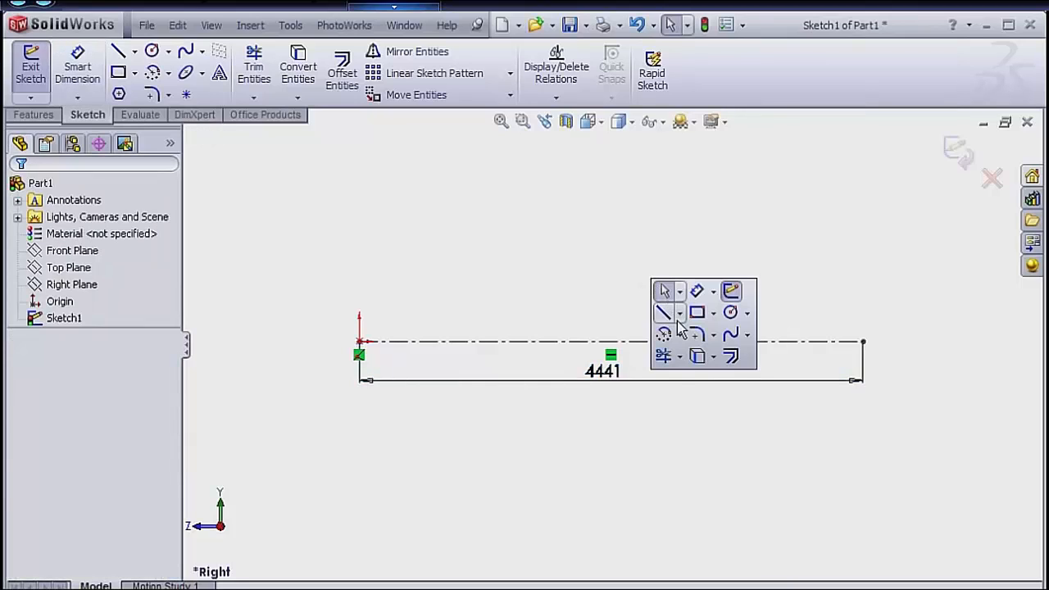
pyautogui.rightClick(721, 339)
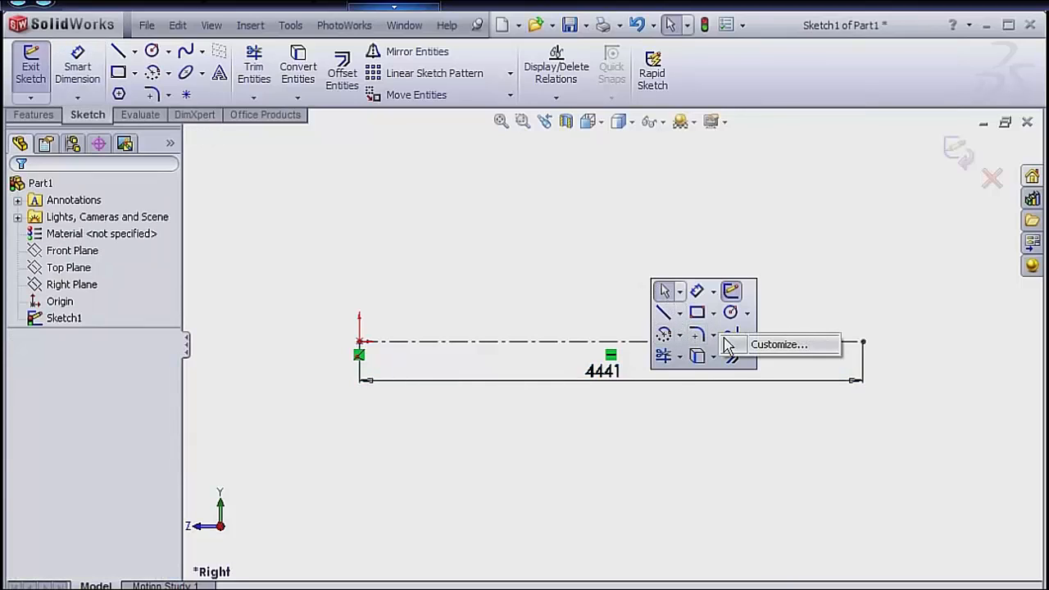
pyautogui.click(750, 345)
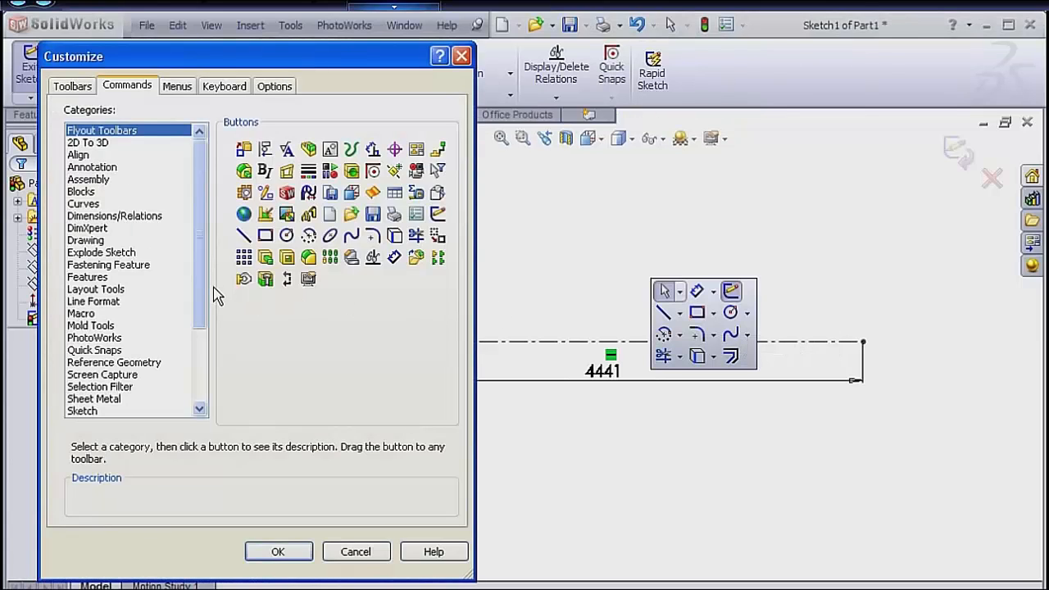
pyautogui.moveTo(202, 297); pyautogui.dragTo(197, 383)
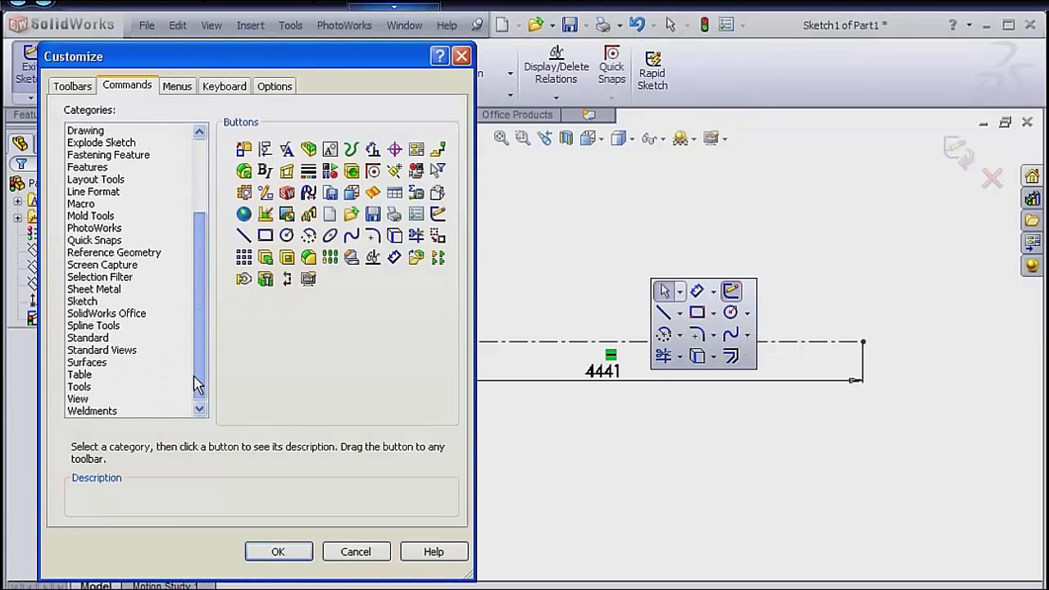
pyautogui.click(96, 302)
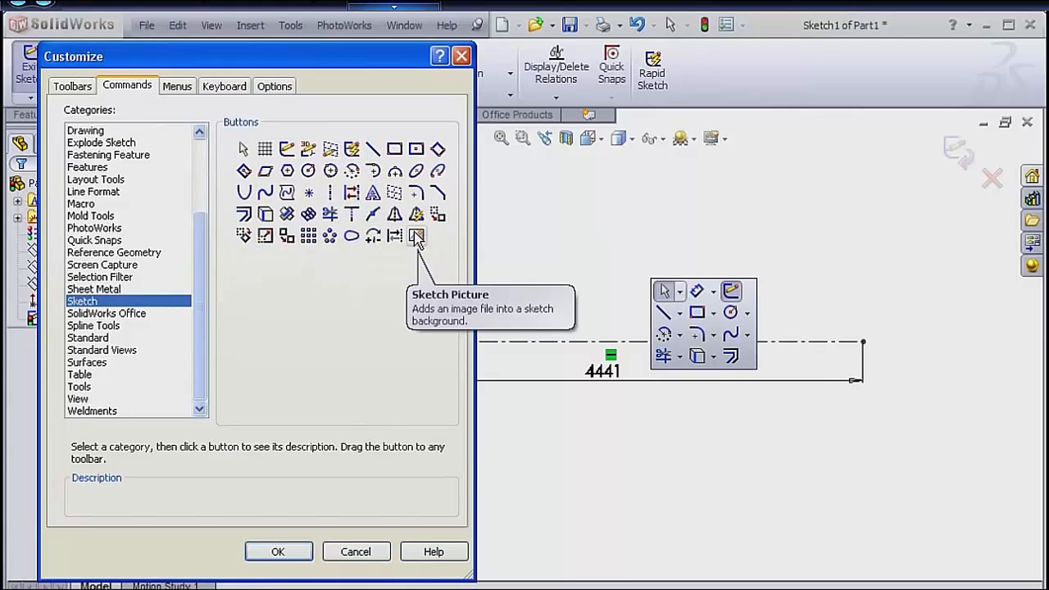
pyautogui.moveTo(416, 236); pyautogui.dragTo(742, 361)
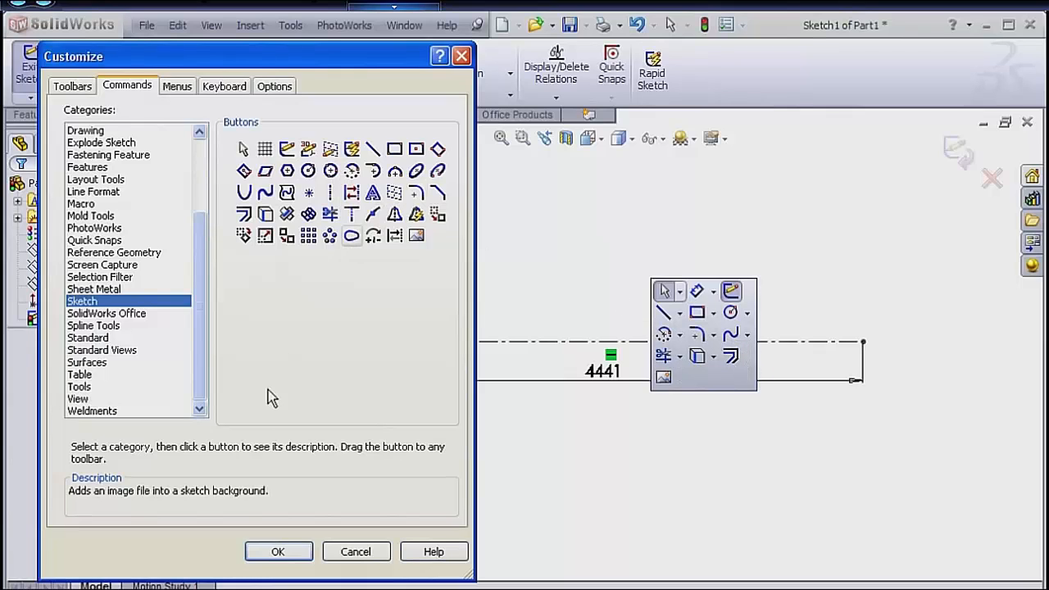
pyautogui.click(276, 551)
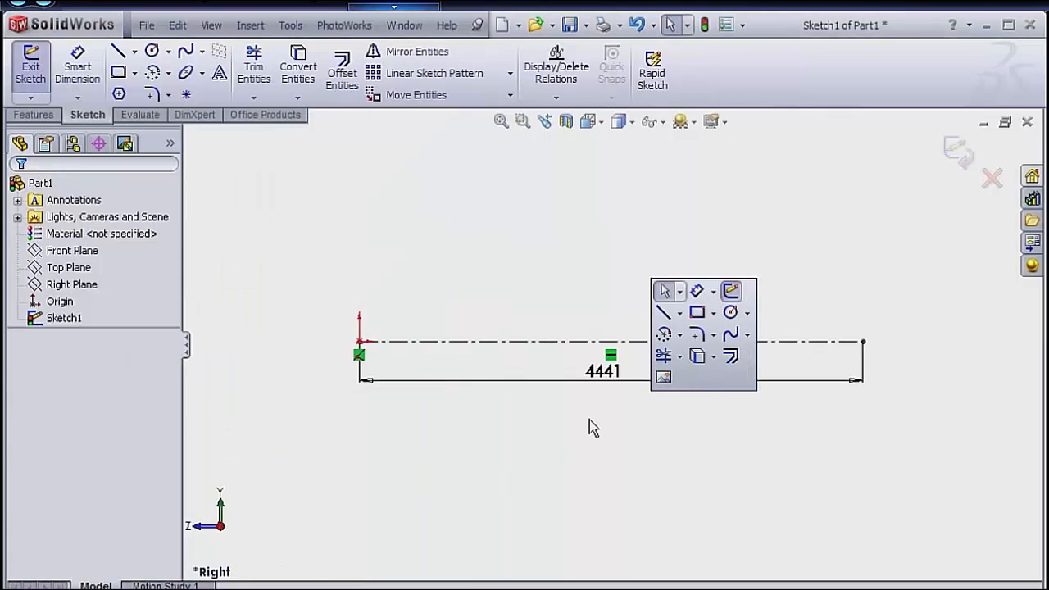
# Insert RightView_AudiR8.bmp from the Car folder as a sketch picture, with thumbnail preview enabled in the file selection.
pyautogui.click(663, 377)
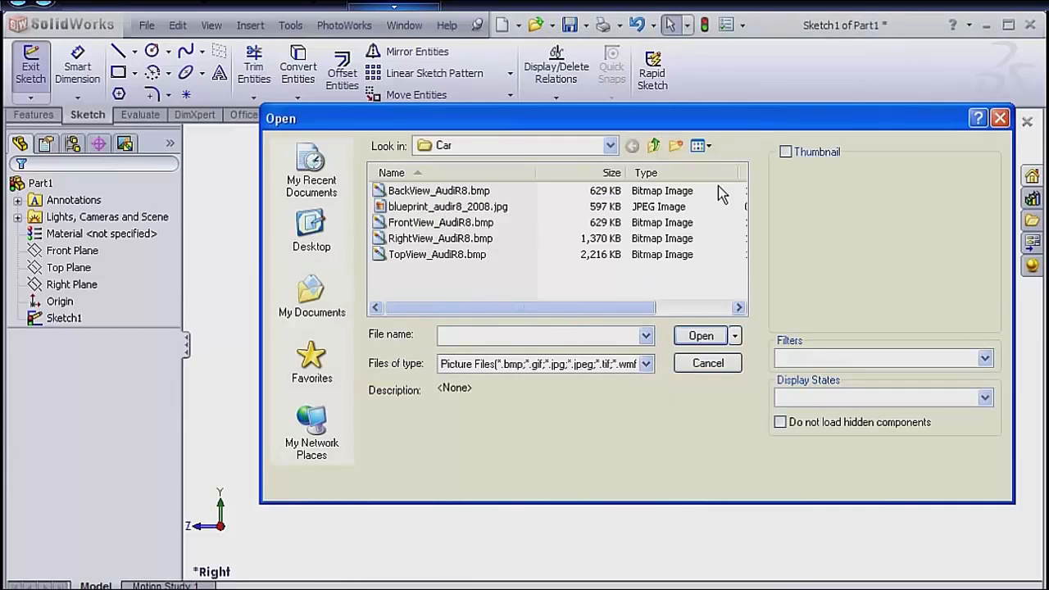
pyautogui.click(784, 152)
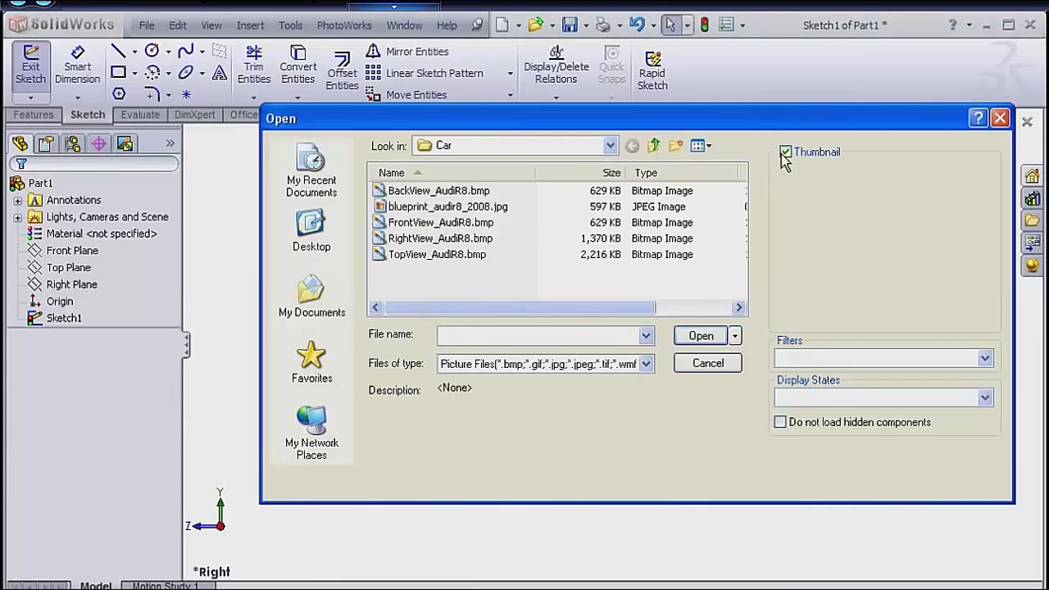
pyautogui.click(435, 238)
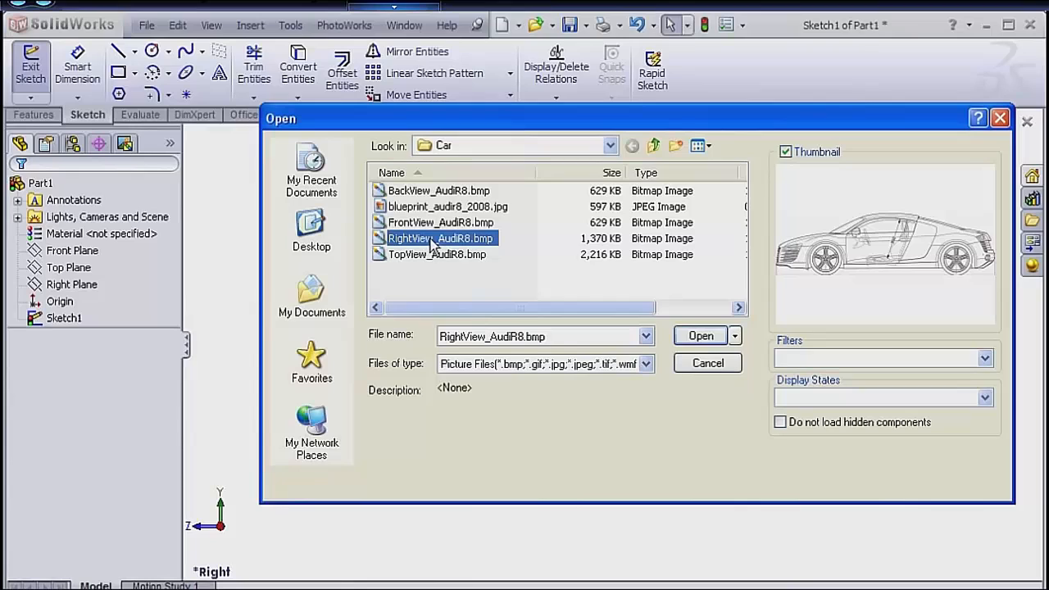
pyautogui.click(701, 336)
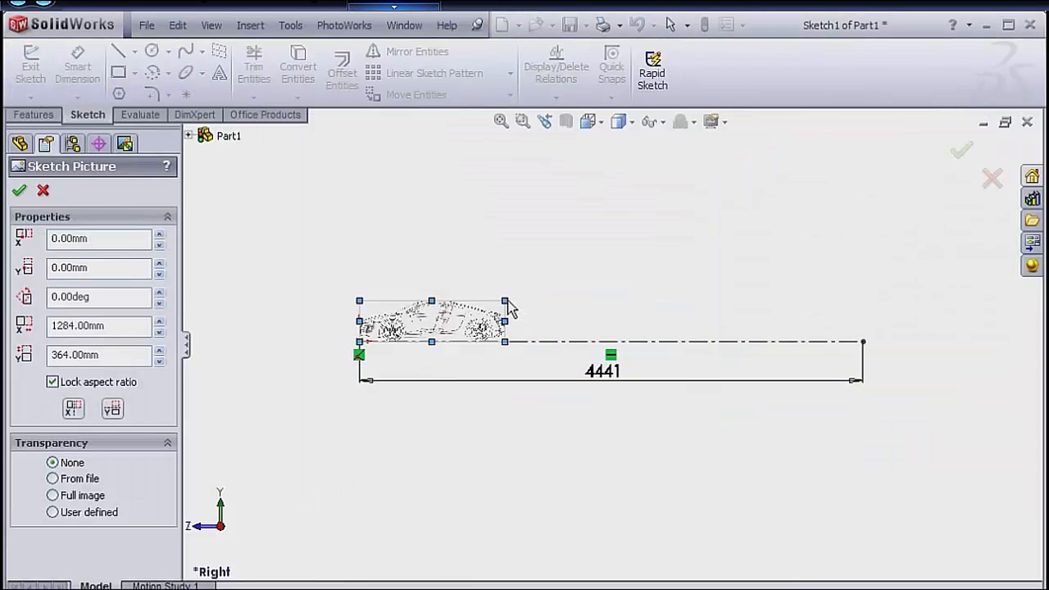
# Enlarge the car picture along the centerline and set its width to 4441 mm with the aspect ratio locked.
pyautogui.moveTo(505, 301); pyautogui.dragTo(862, 255)
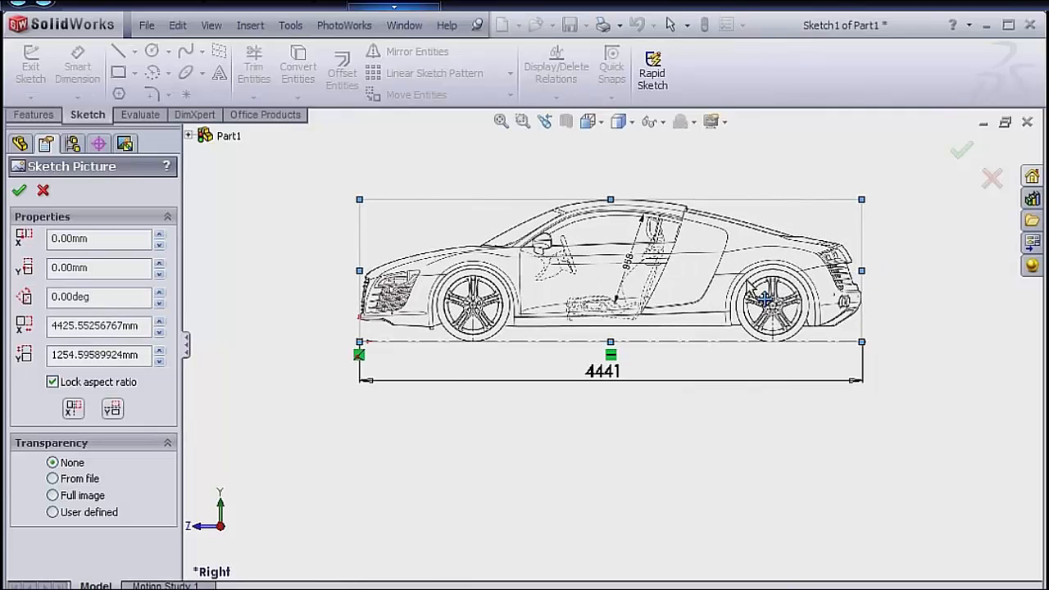
pyautogui.doubleClick(105, 326)
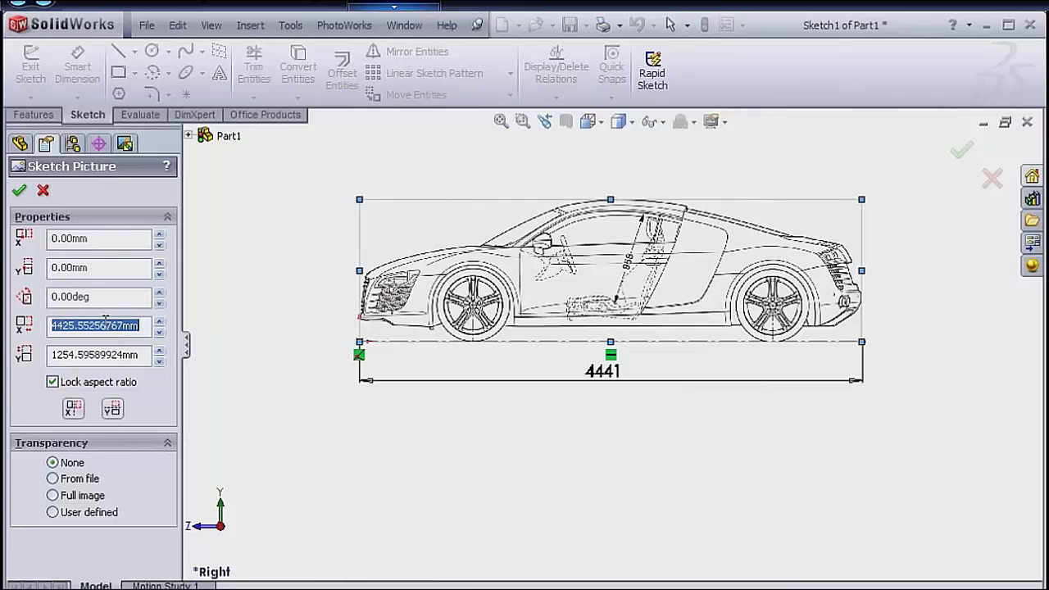
pyautogui.write('4441')
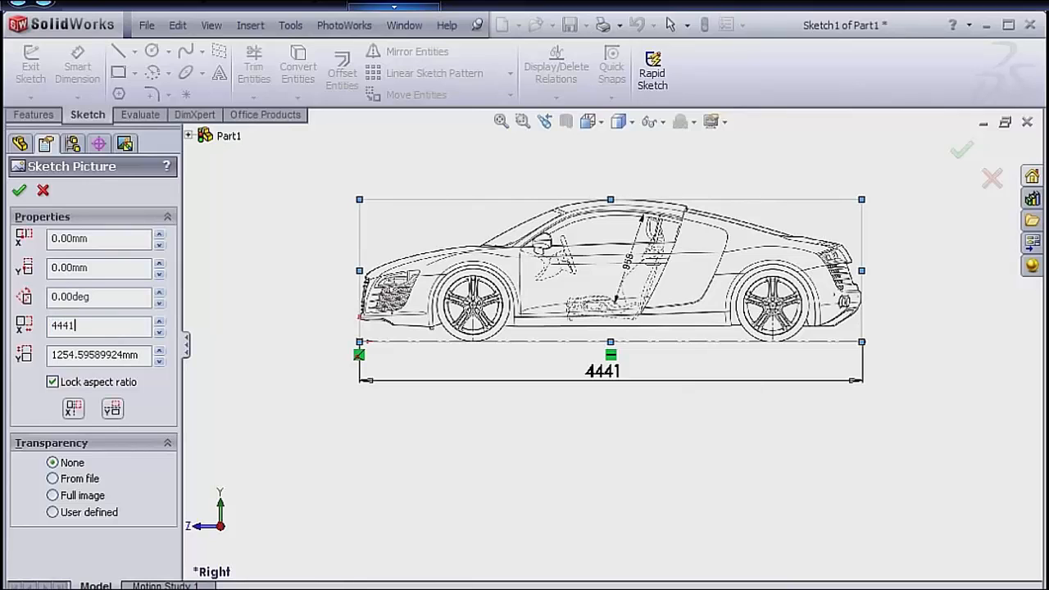
pyautogui.press('Return')
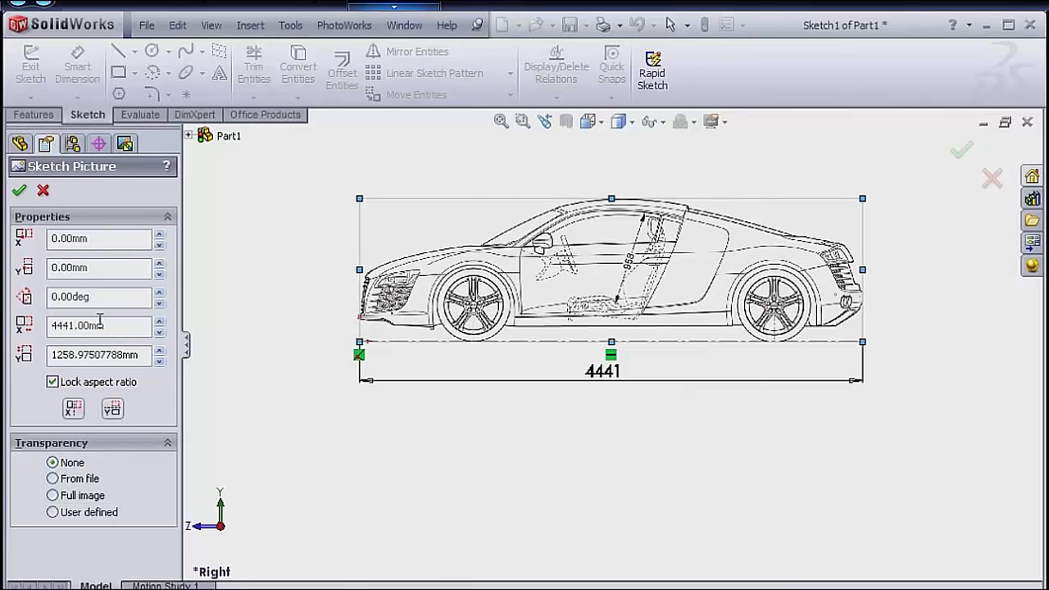
# Unlock the car picture's aspect ratio and set its height to 1249 mm.
pyautogui.click(52, 383)
pyautogui.doubleClick(61, 355)
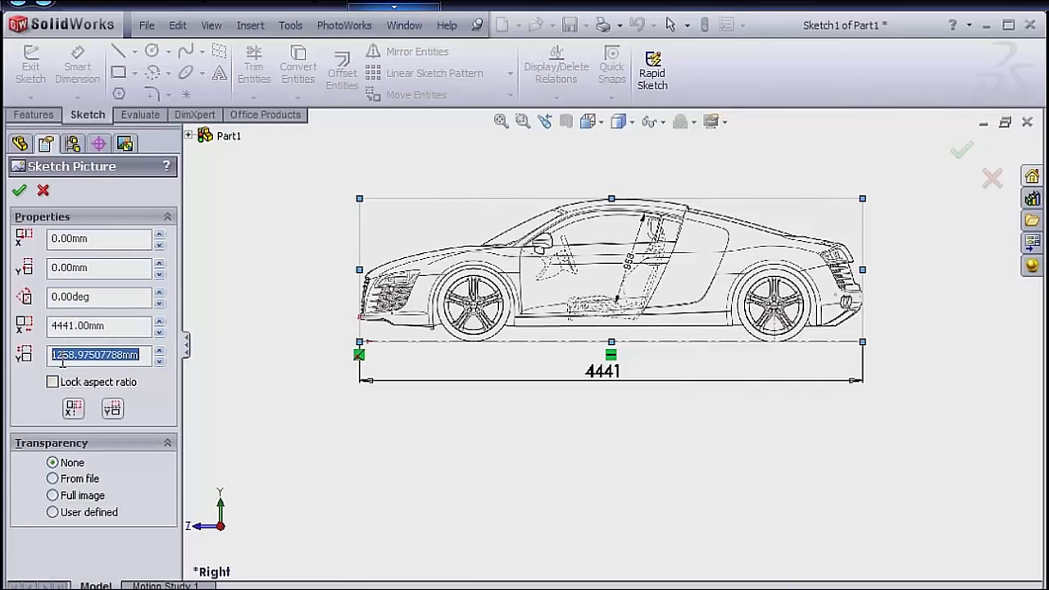
pyautogui.write('1')
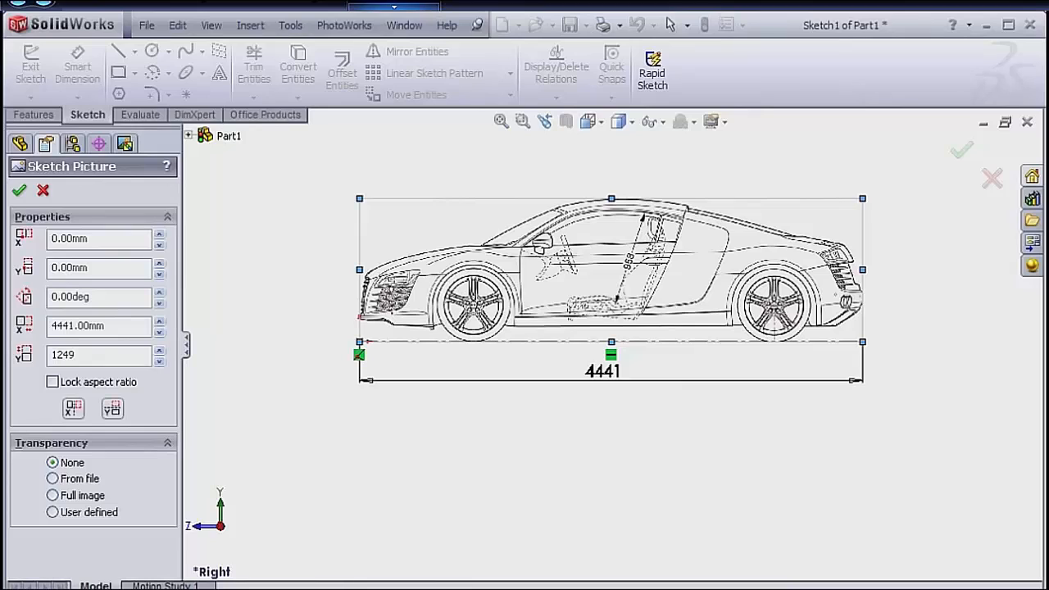
pyautogui.write('249')
pyautogui.press('Return')
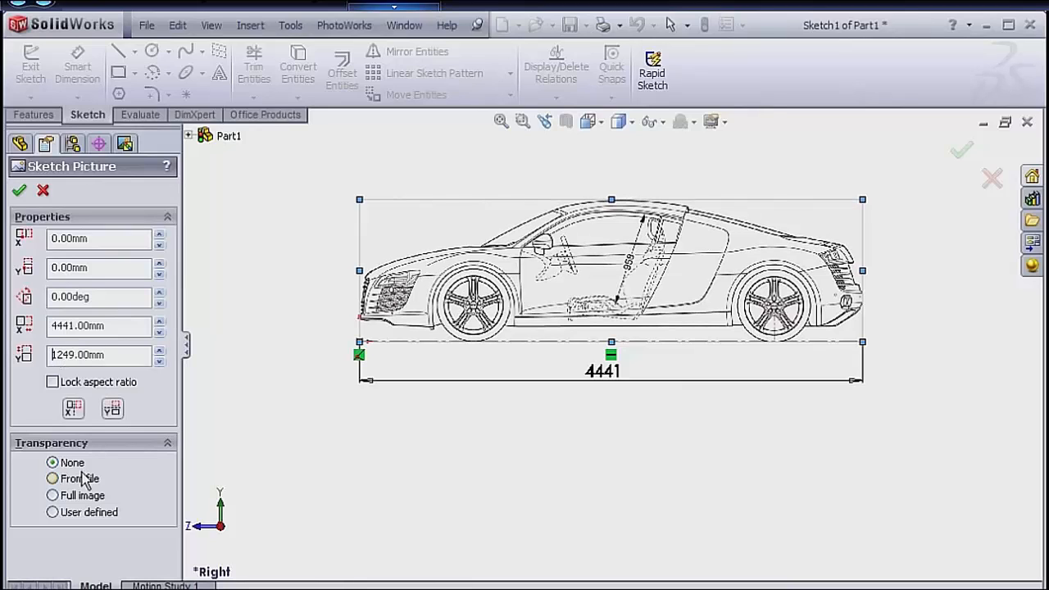
# Apply Full image transparency to the car picture with a value of 0.70.
pyautogui.click(72, 496)
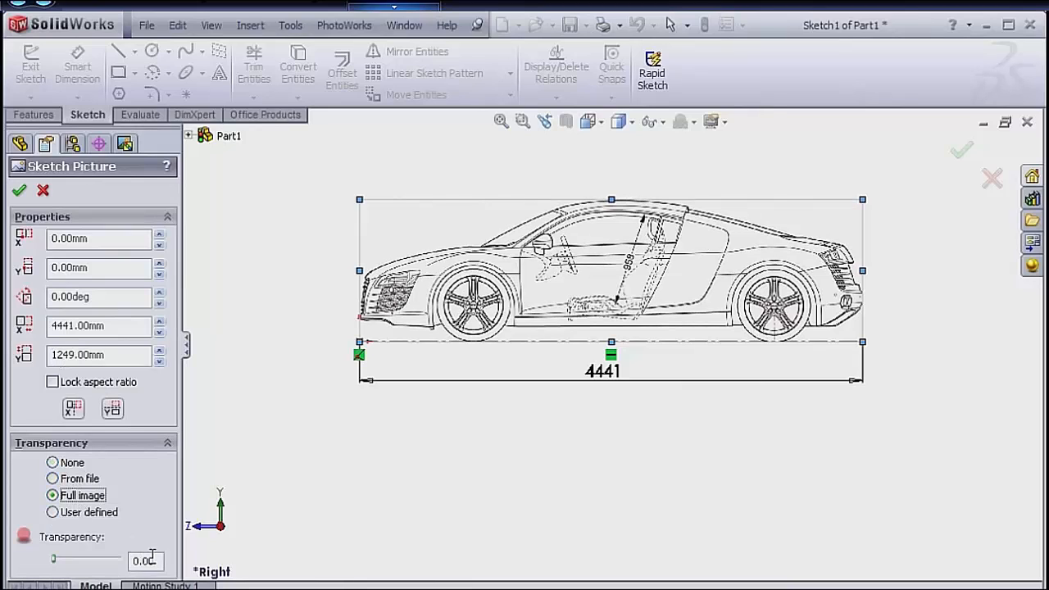
pyautogui.moveTo(159, 562); pyautogui.dragTo(99, 552)
pyautogui.write('0')
pyautogui.press('Return')
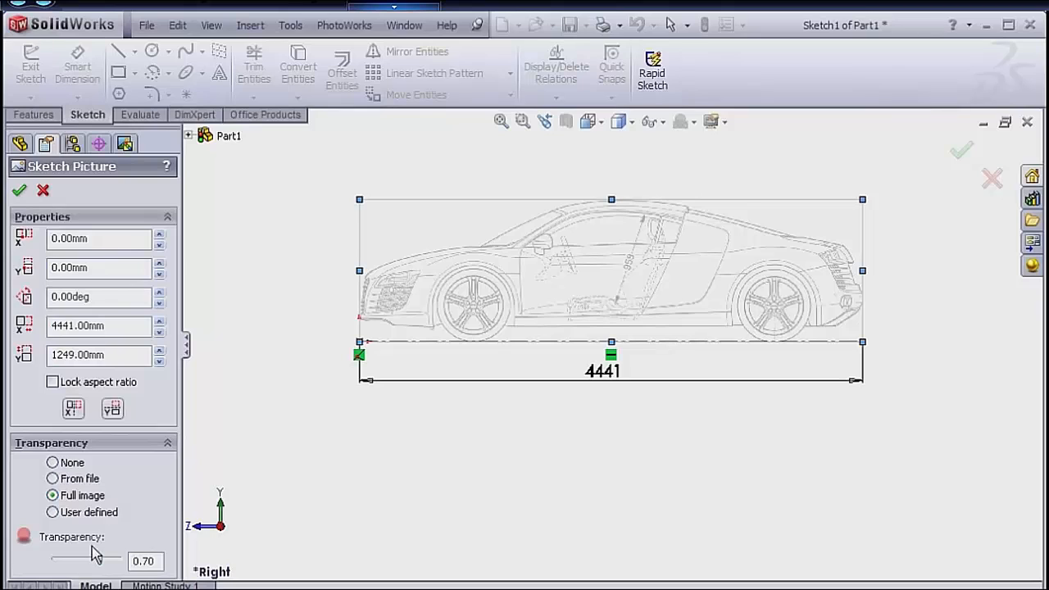
# Accept the side-view car picture settings and exit its sketch.
pyautogui.click(960, 152)
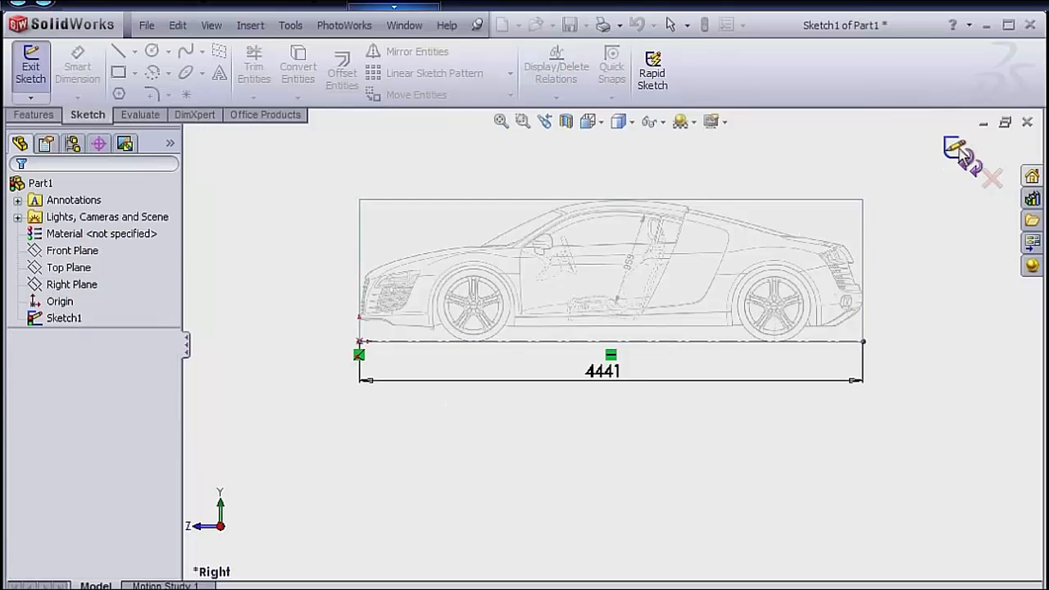
pyautogui.click(956, 150)
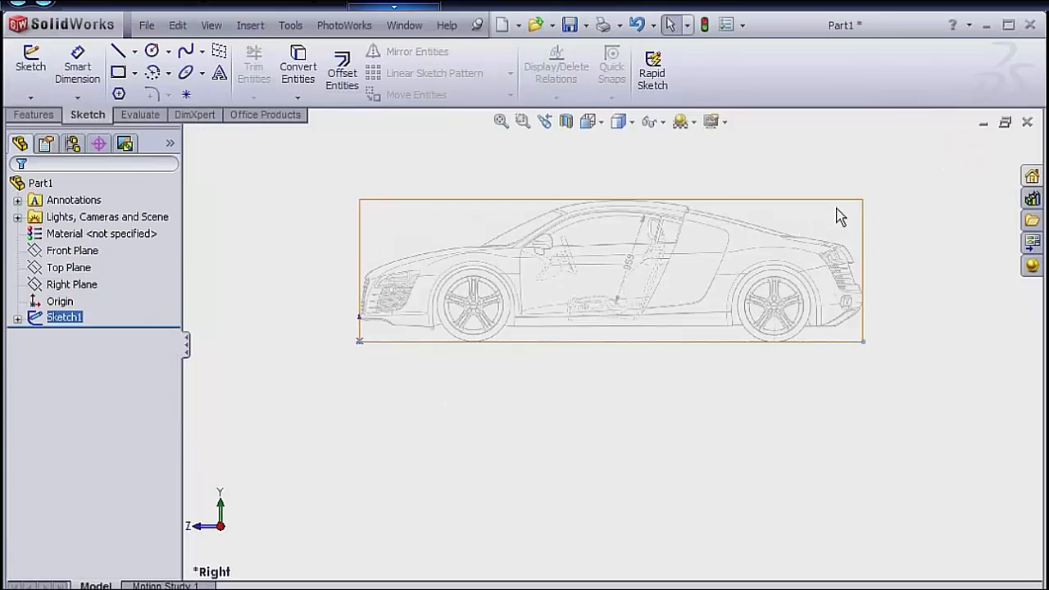
pyautogui.moveTo(445, 311)
pyautogui.mouseDown(button='middle')
pyautogui.moveTo(487, 345)
pyautogui.moveTo(504, 392)
pyautogui.mouseUp(button='middle')
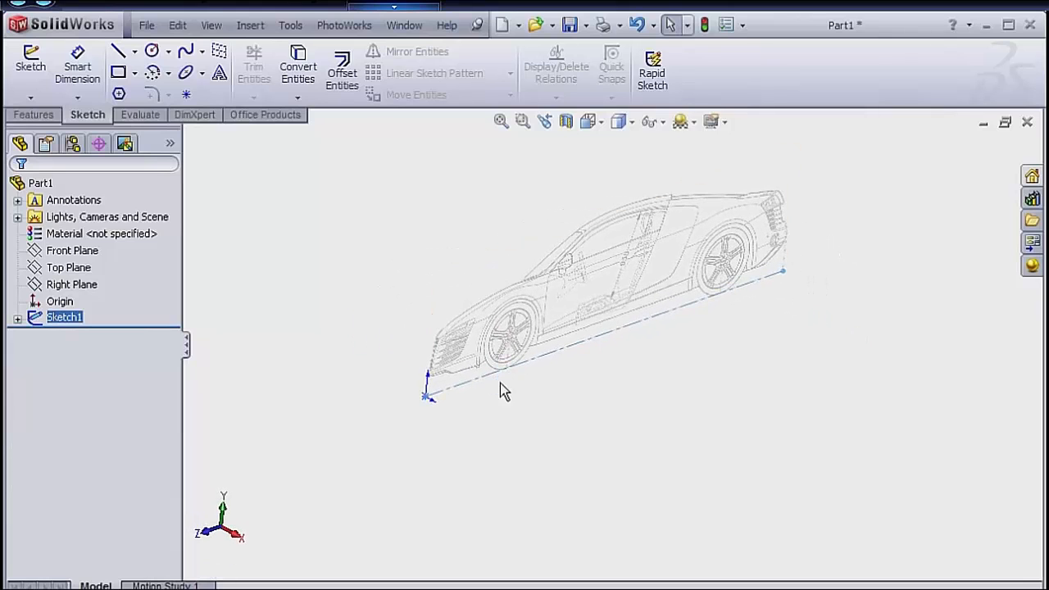
pyautogui.click(407, 379)
# Start a sketch on the Top Plane and insert TopView_AudiR8.bmp as a sketch picture, with thumbnail preview enabled.
pyautogui.click(82, 284)
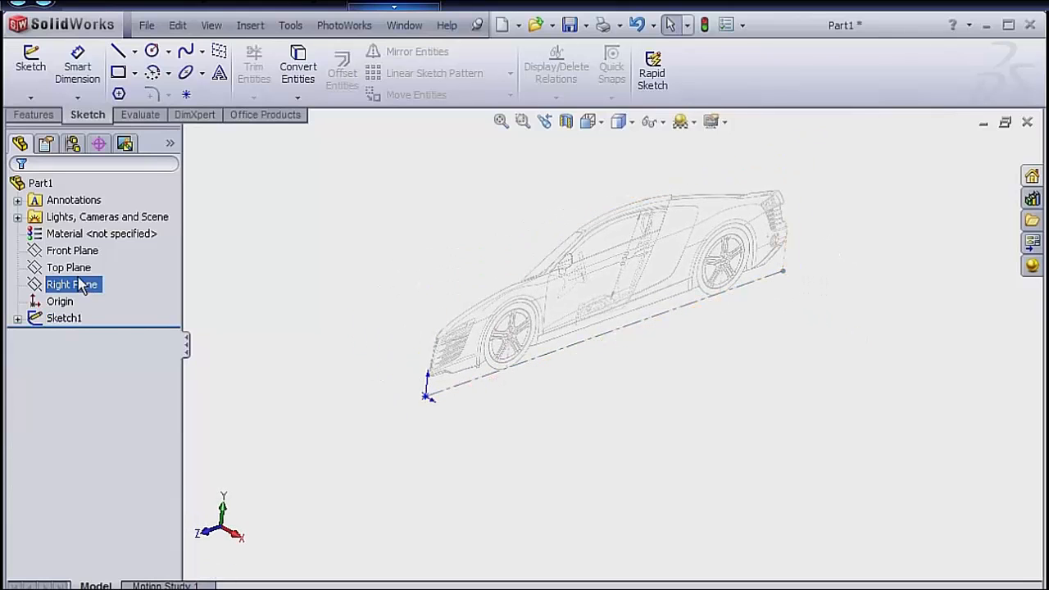
pyautogui.click(69, 268)
pyautogui.rightClick(82, 269)
pyautogui.click(92, 240)
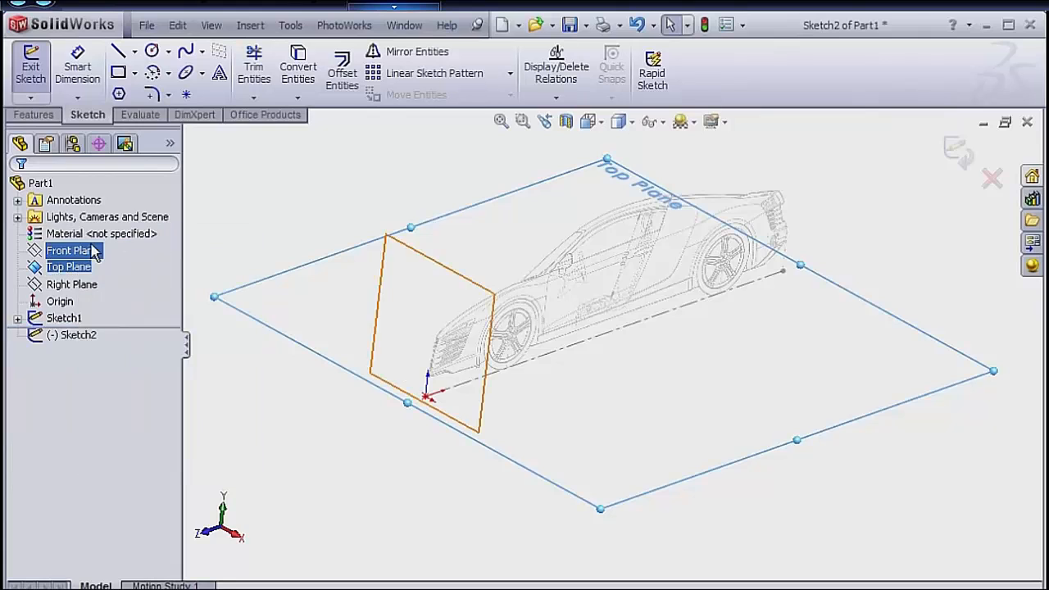
pyautogui.press('s')
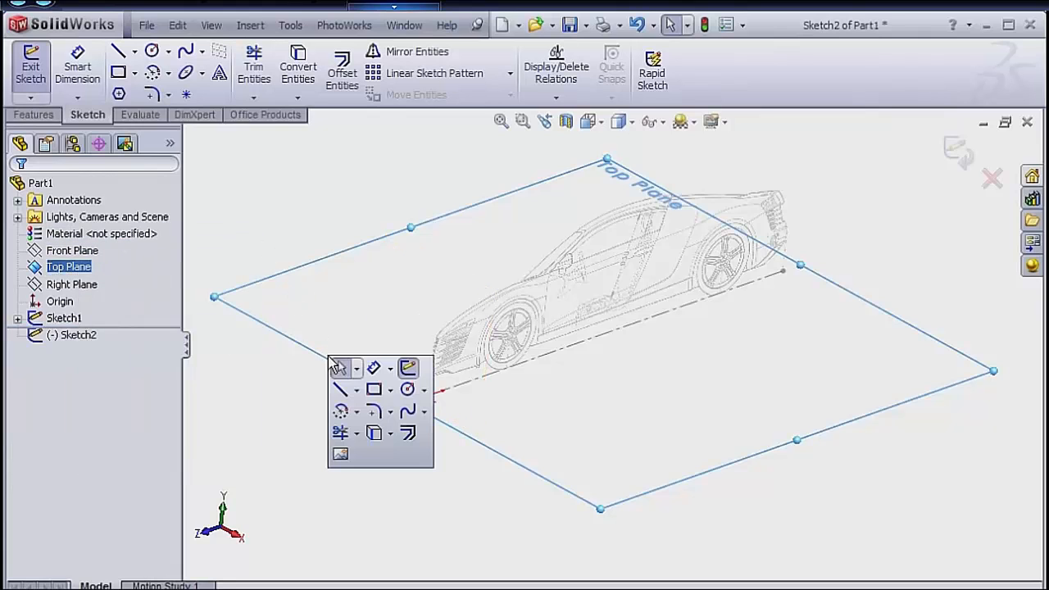
pyautogui.click(340, 454)
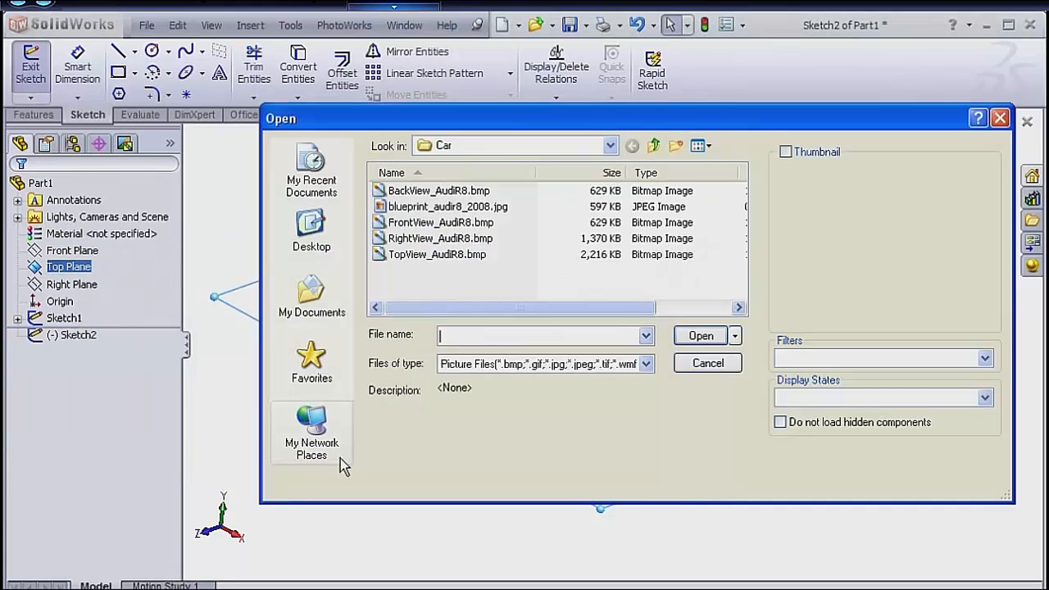
pyautogui.click(414, 255)
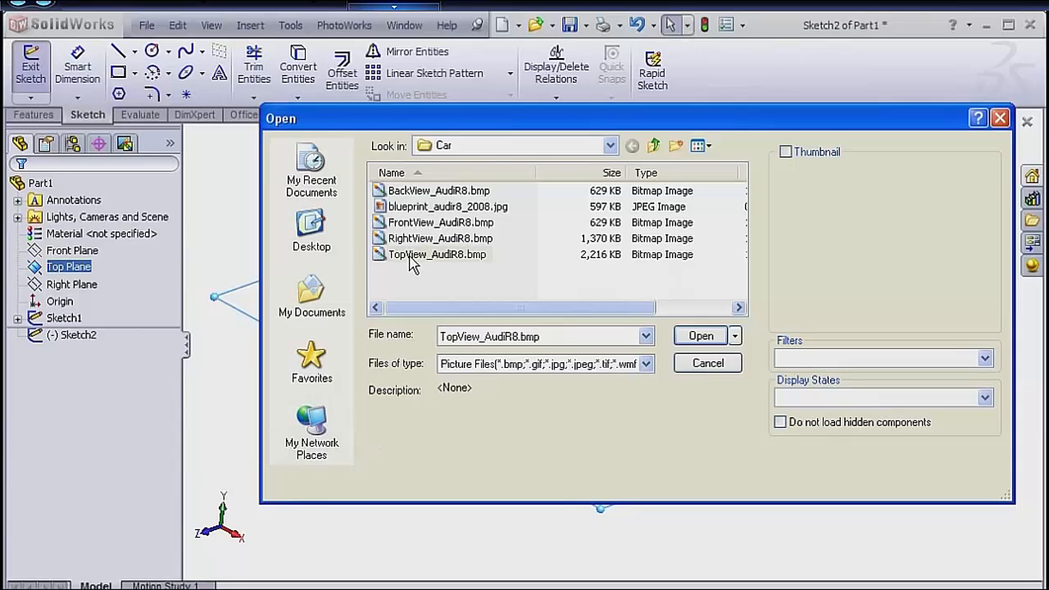
pyautogui.click(785, 152)
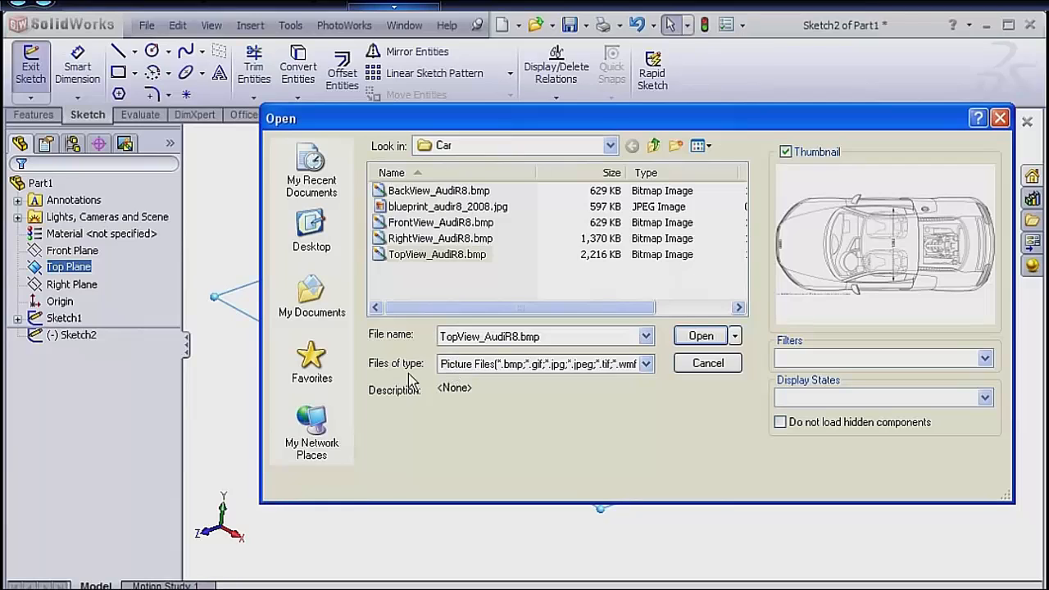
pyautogui.click(699, 337)
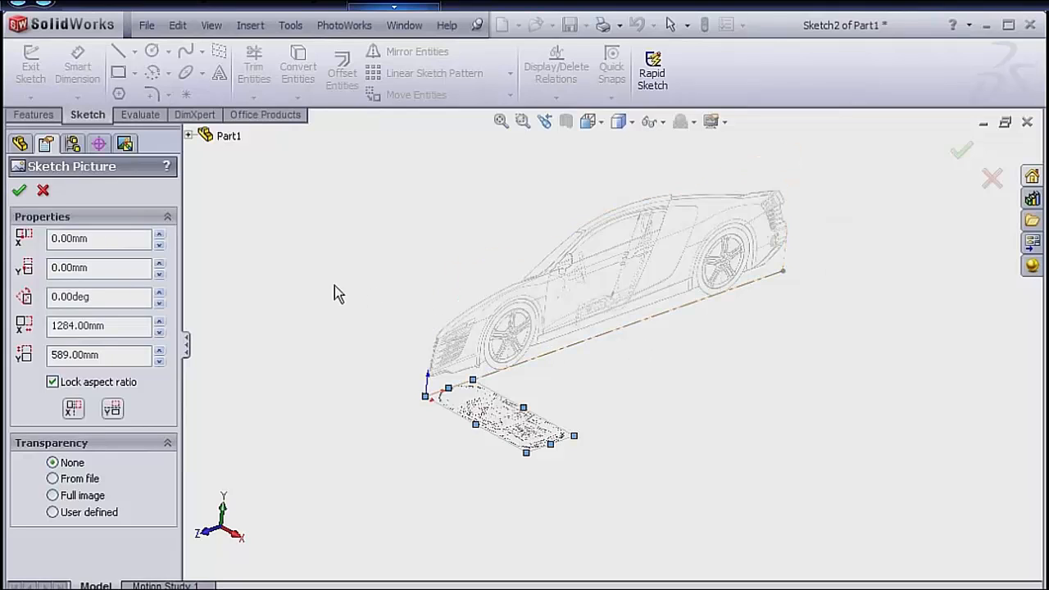
# Rotate the top-view picture to 90 degrees and set its origin X position to 1020.70 mm.
pyautogui.doubleClick(74, 297)
pyautogui.write('90')
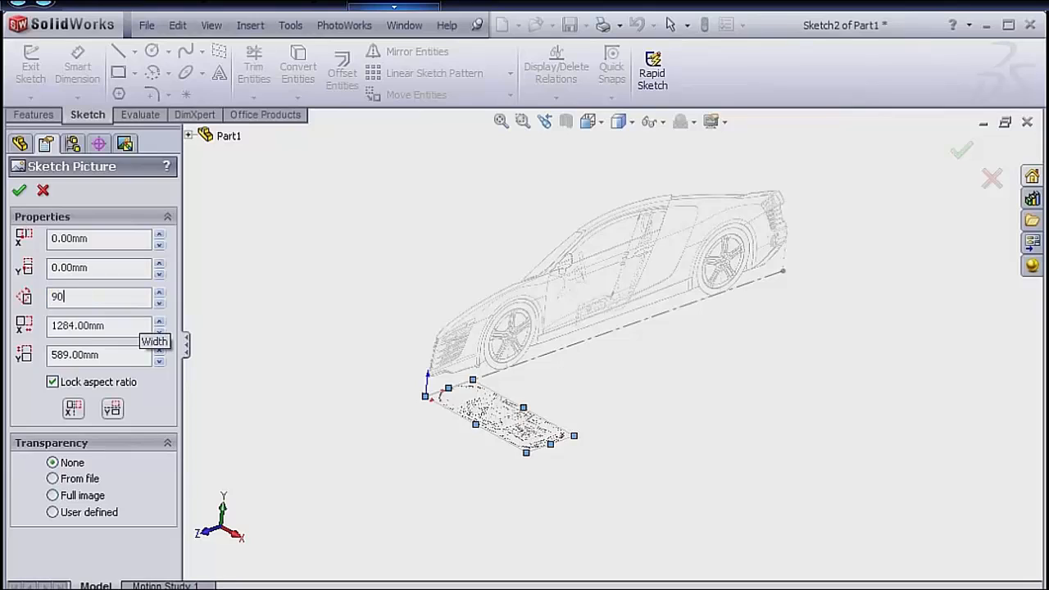
pyautogui.press('Return')
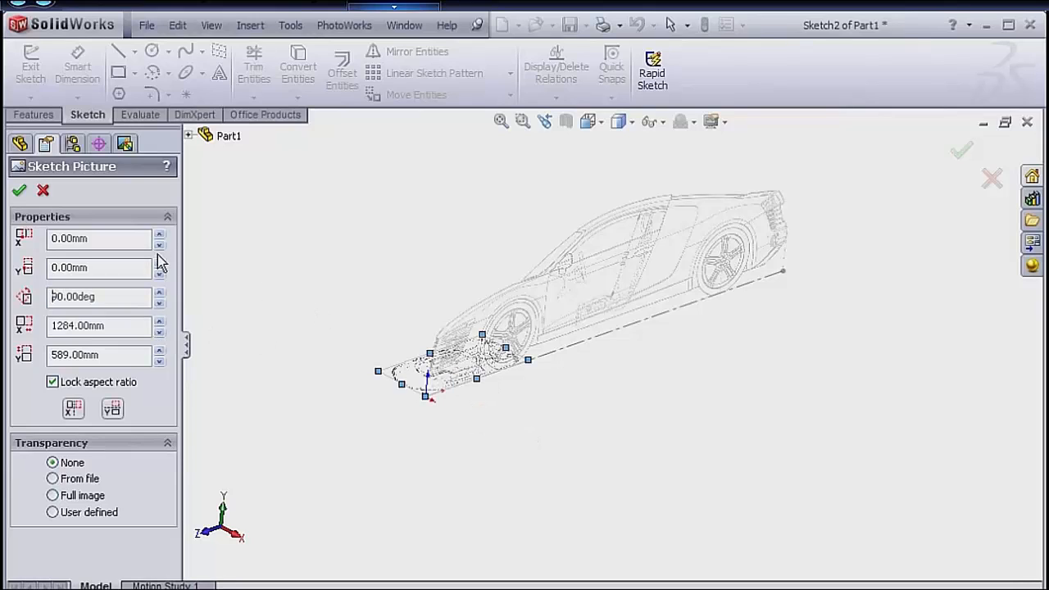
pyautogui.click(105, 239)
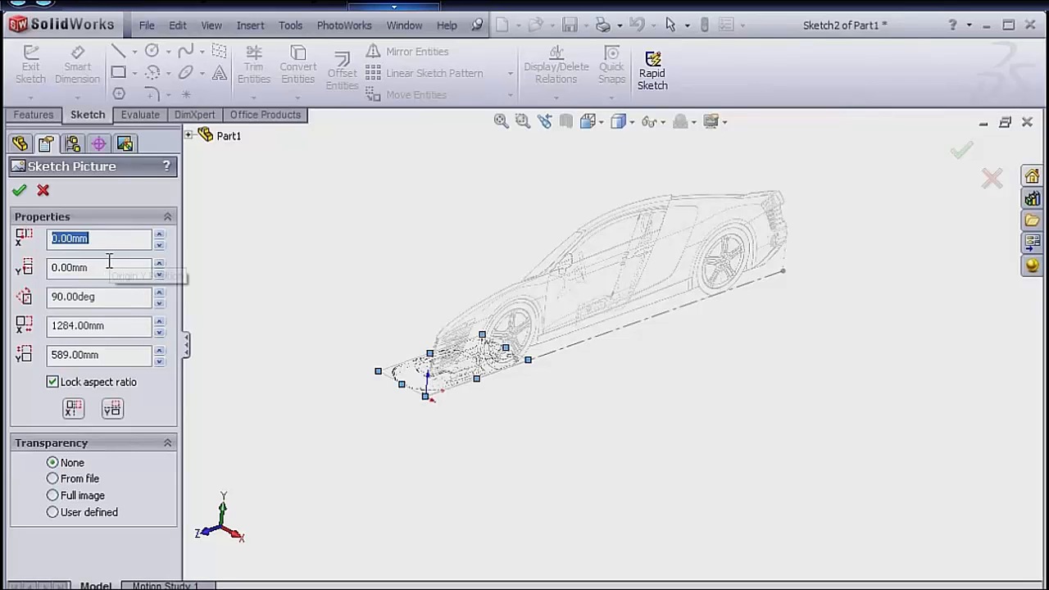
pyautogui.write('1020.7')
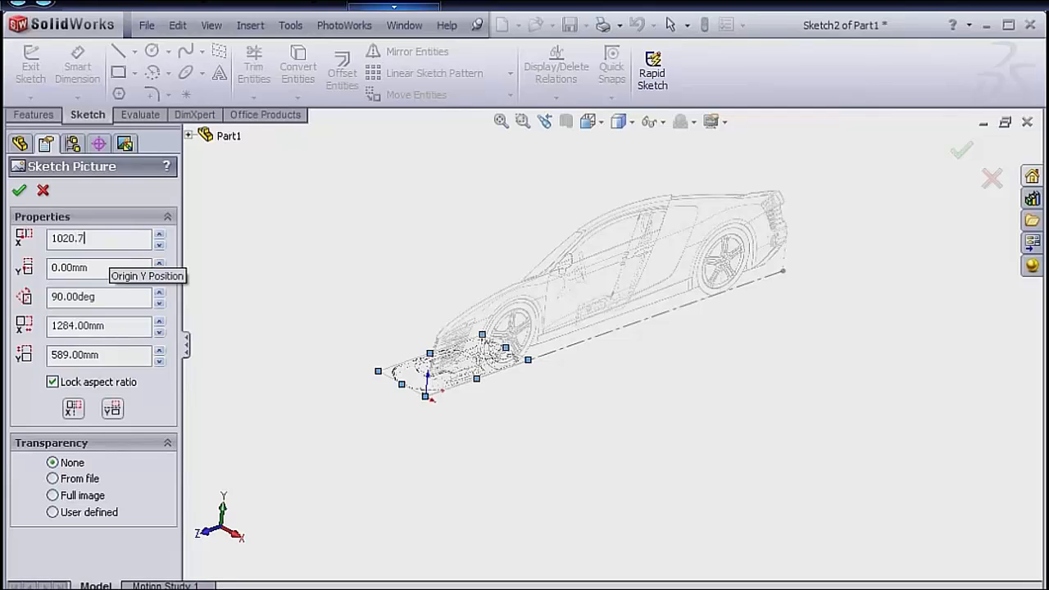
pyautogui.press('Return')
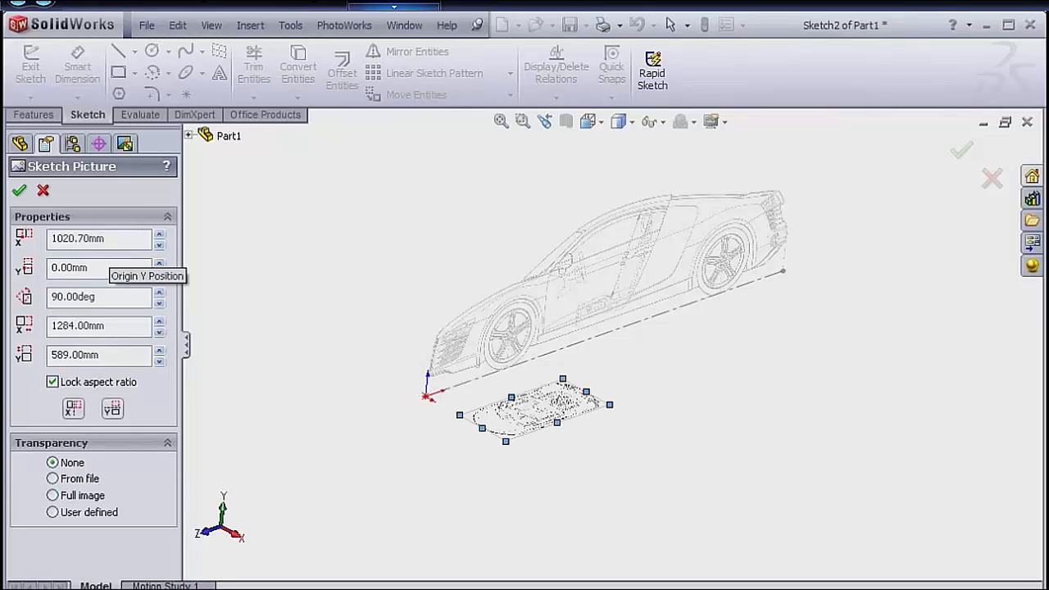
# Set the top-view picture's width to 4441 mm with the aspect ratio locked.
pyautogui.doubleClick(113, 327)
pyautogui.write('4')
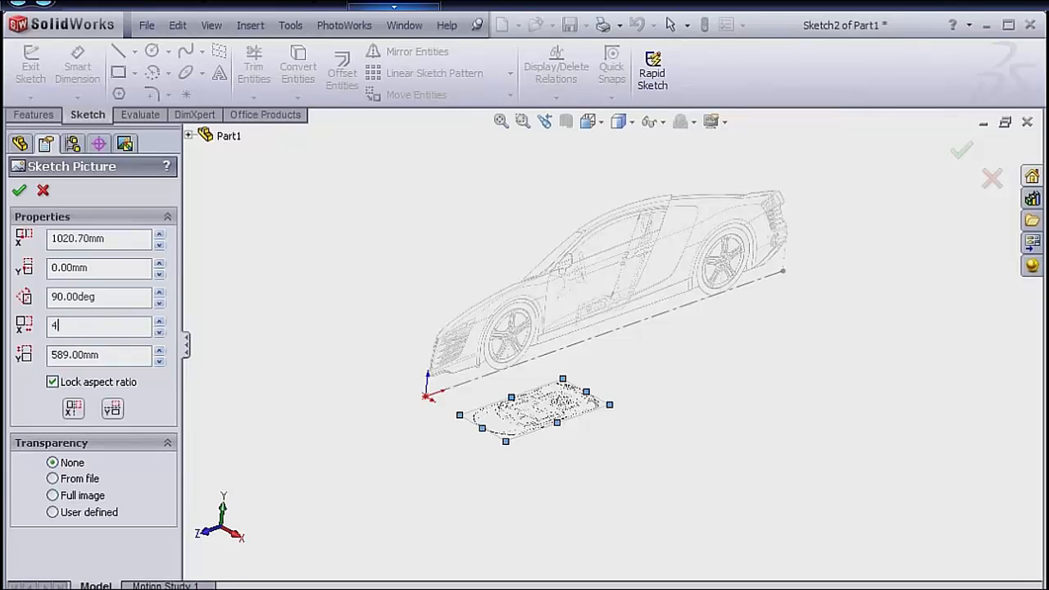
pyautogui.write('441')
pyautogui.press('Return')
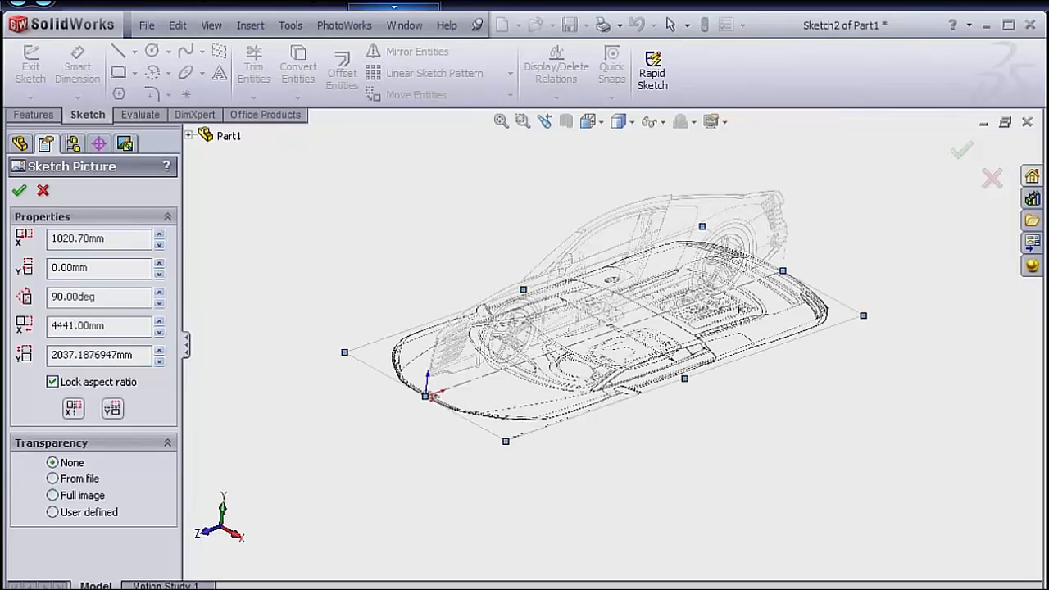
# Unlock the top-view picture's aspect ratio and set its height to 2029 mm.
pyautogui.click(85, 355)
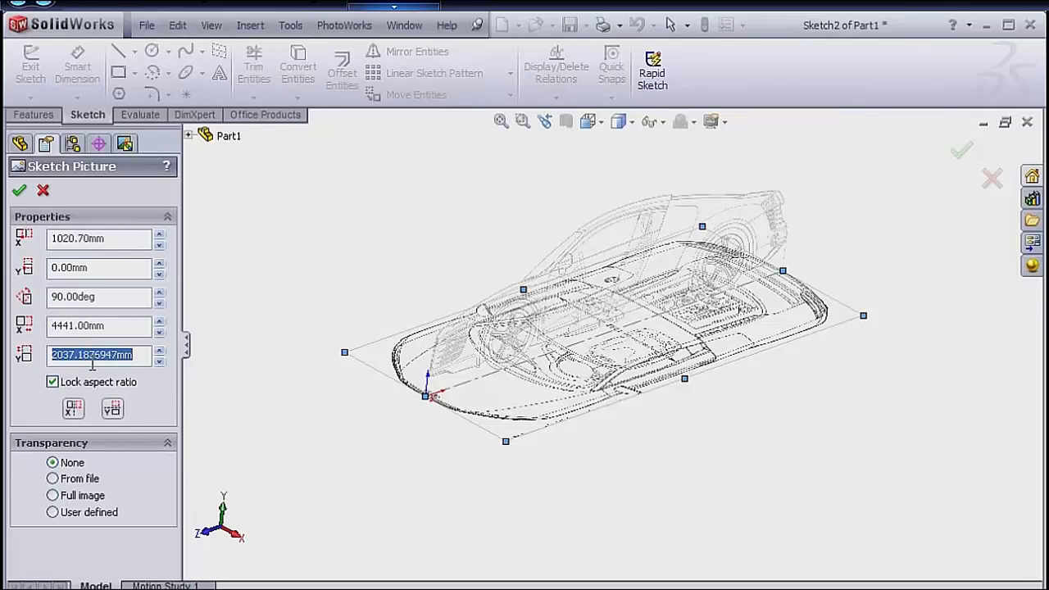
pyautogui.click(63, 387)
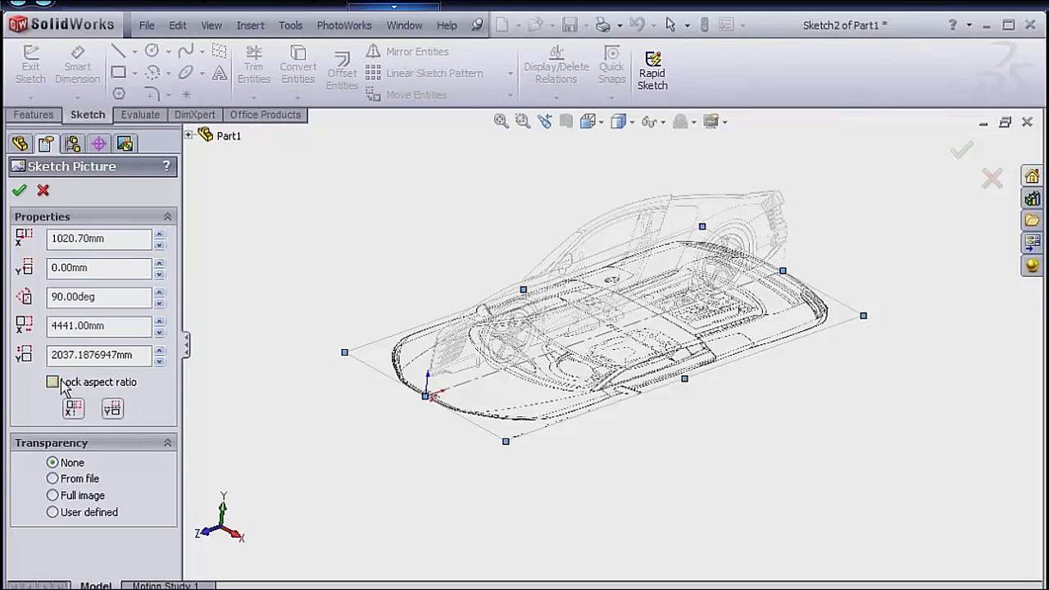
pyautogui.click(85, 356)
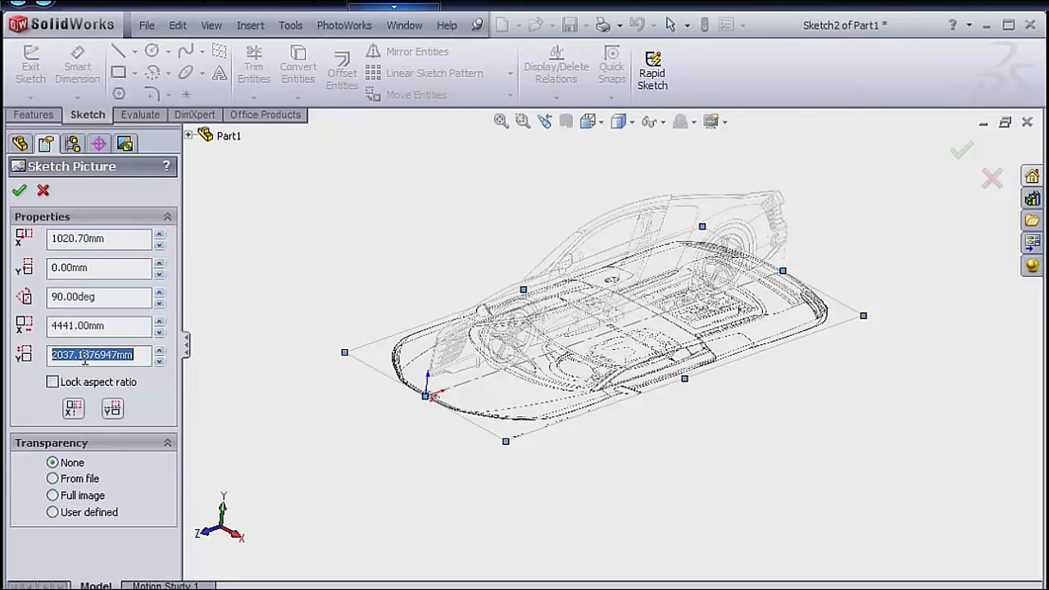
pyautogui.write('2029')
pyautogui.press('Return')
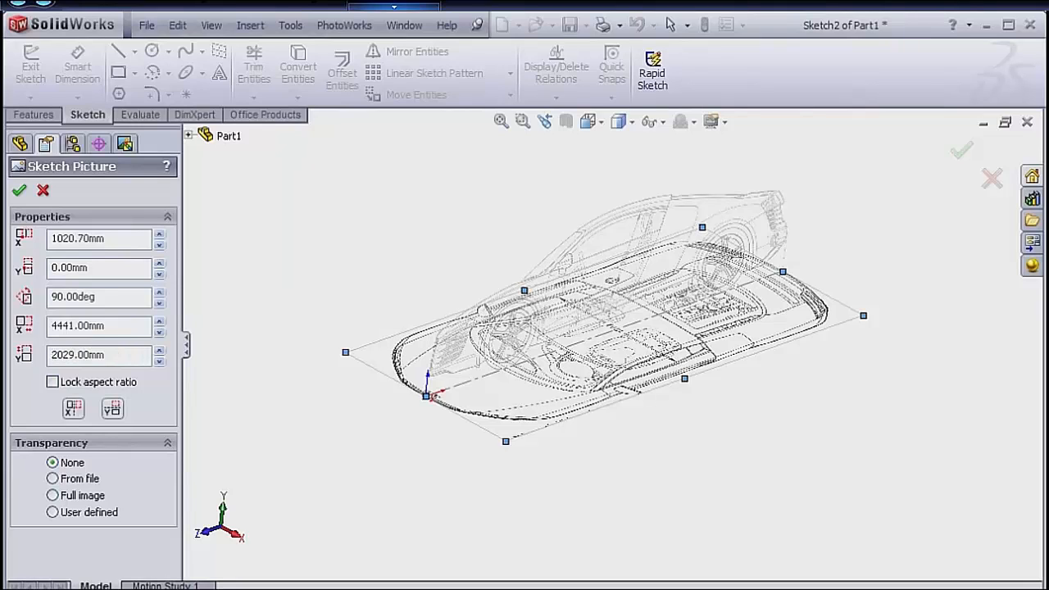
# Apply Full image transparency of 0.70 to the top-view picture and exit the sketch.
pyautogui.click(53, 496)
pyautogui.click(136, 561)
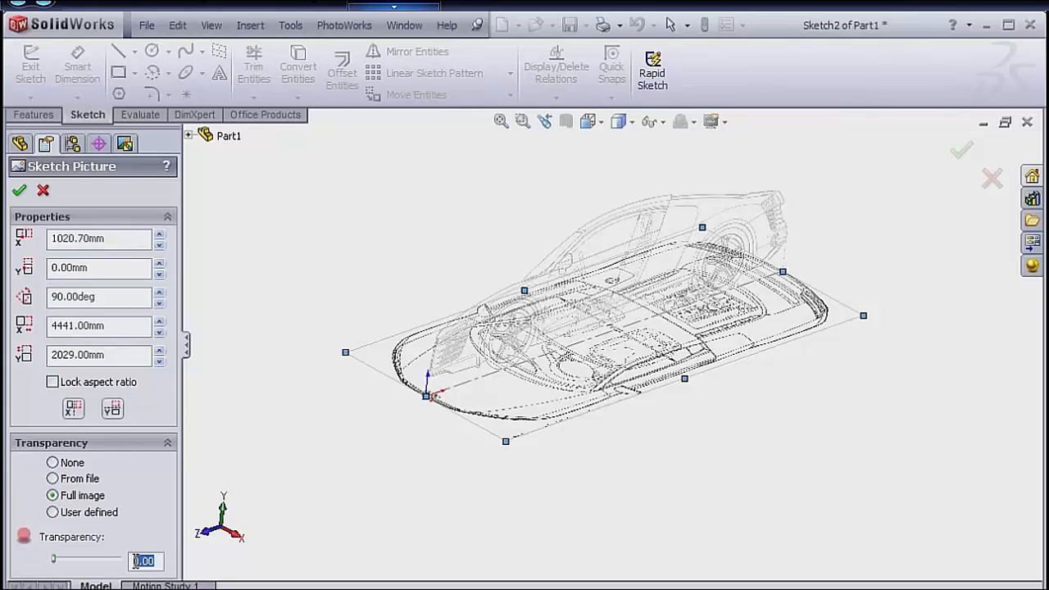
pyautogui.write('0.7')
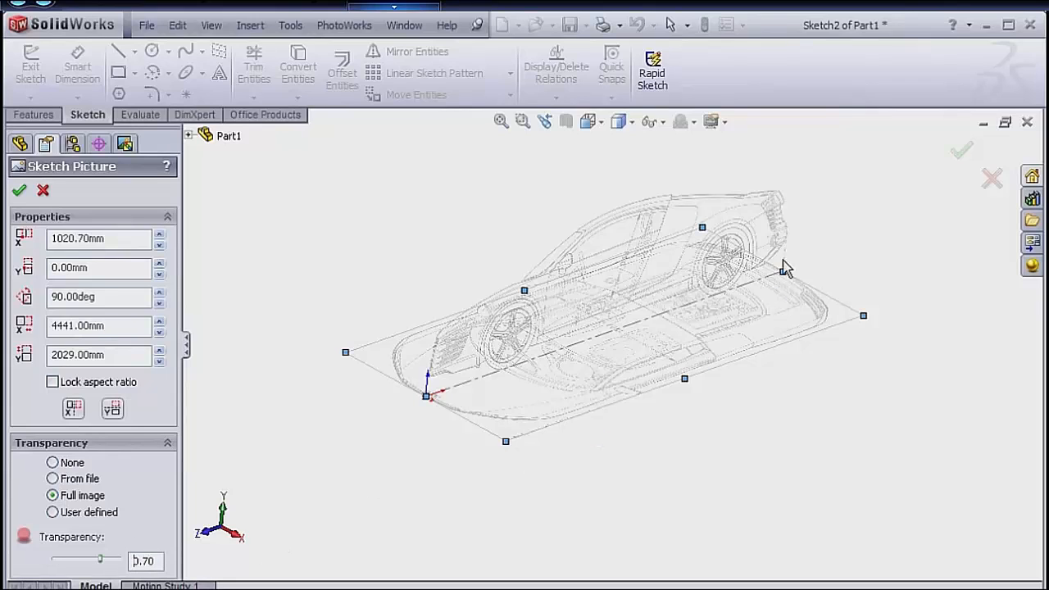
pyautogui.click(963, 151)
pyautogui.click(956, 149)
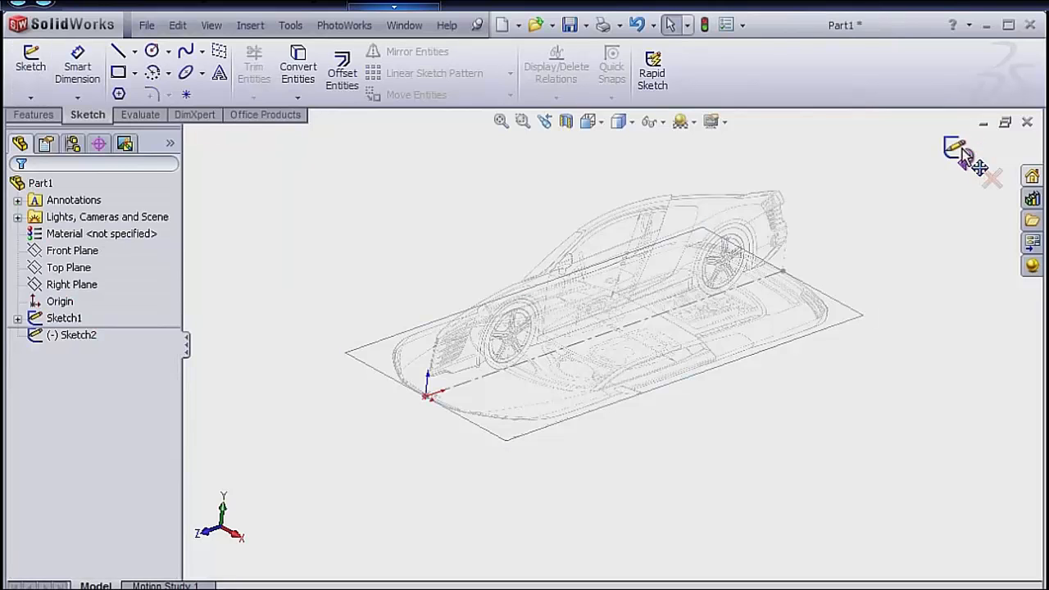
# Start a new sketch on the Front Plane and orient the model to the Front view.
pyautogui.moveTo(595, 347)
pyautogui.mouseDown(button='middle')
pyautogui.moveTo(590, 339)
pyautogui.moveTo(562, 377)
pyautogui.moveTo(569, 368)
pyautogui.moveTo(545, 368)
pyautogui.mouseUp(button='middle')
pyautogui.click(77, 249)
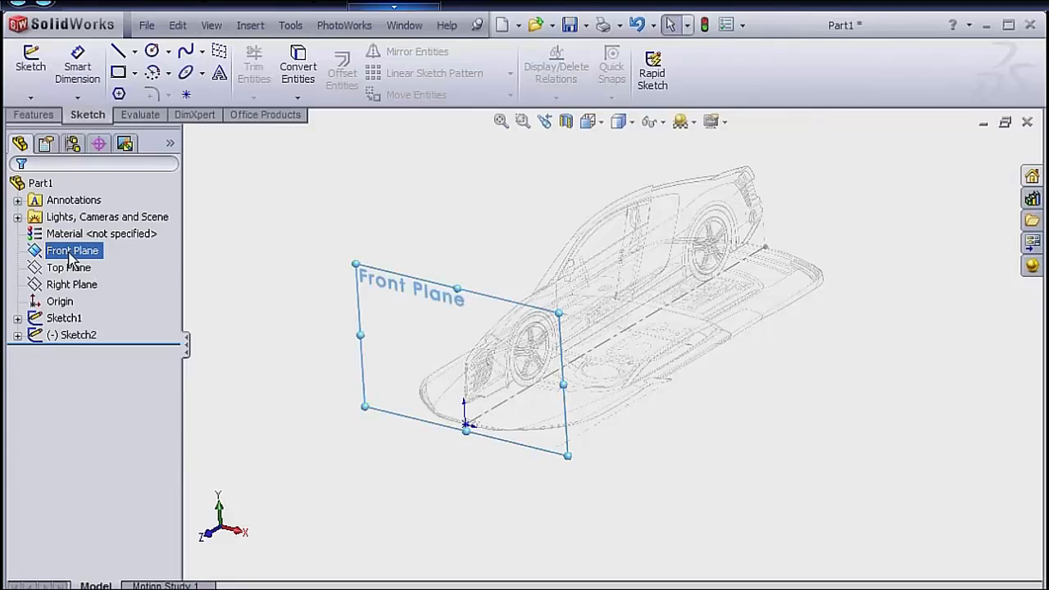
pyautogui.rightClick(77, 249)
pyautogui.click(85, 228)
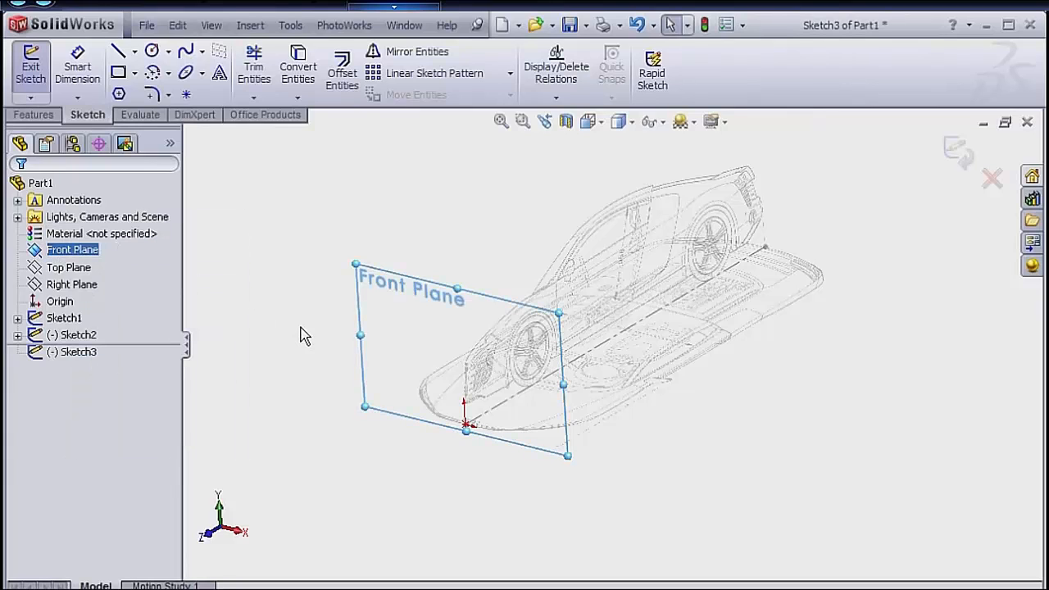
pyautogui.press('space')
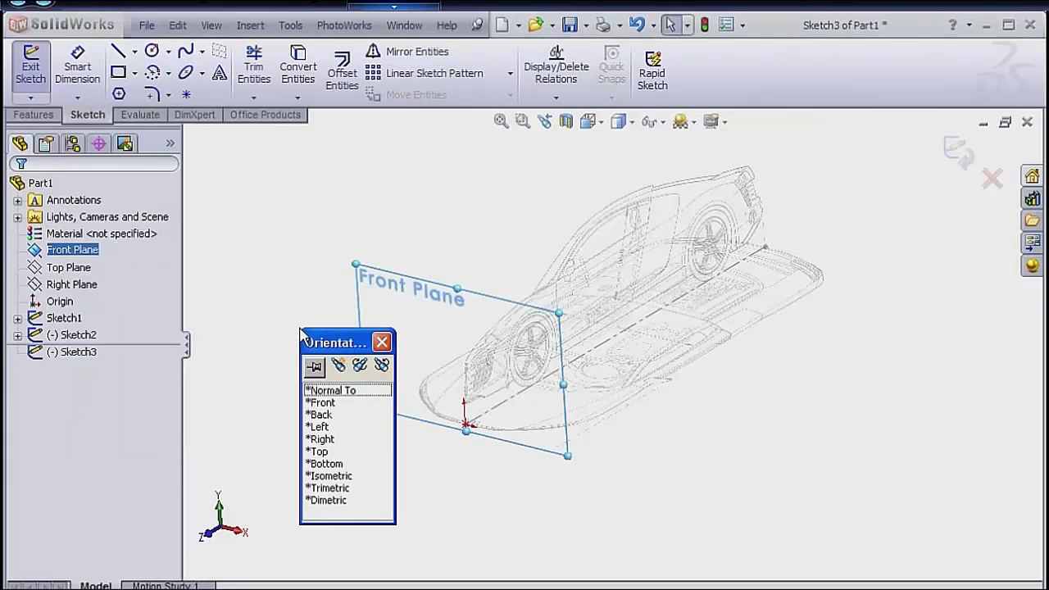
pyautogui.doubleClick(321, 404)
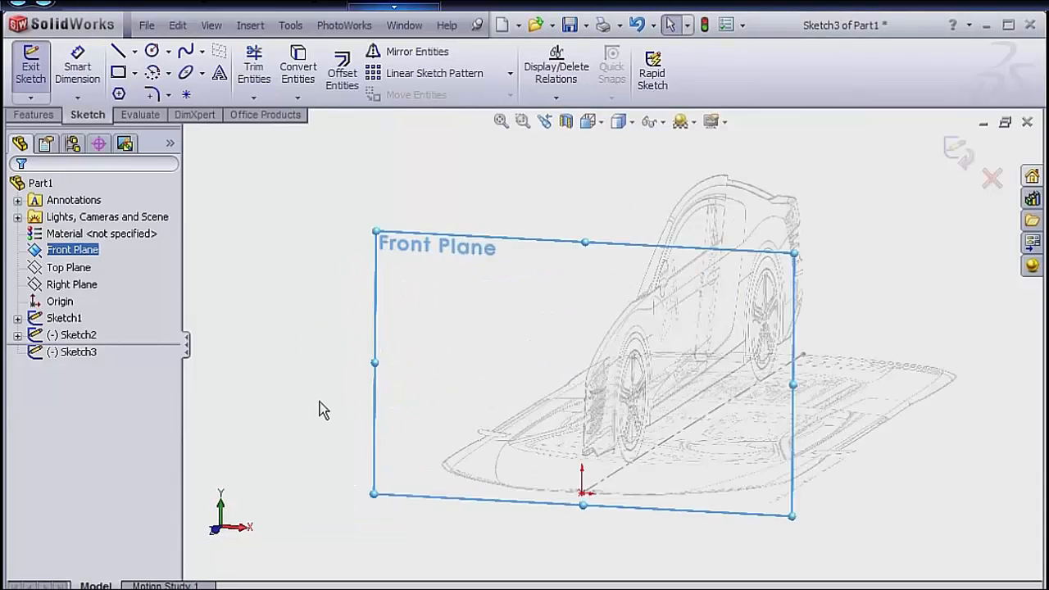
# Draw a vertical centerline upward from the origin and a horizontal centerline from the origin in the positive X direction.
pyautogui.press('s')
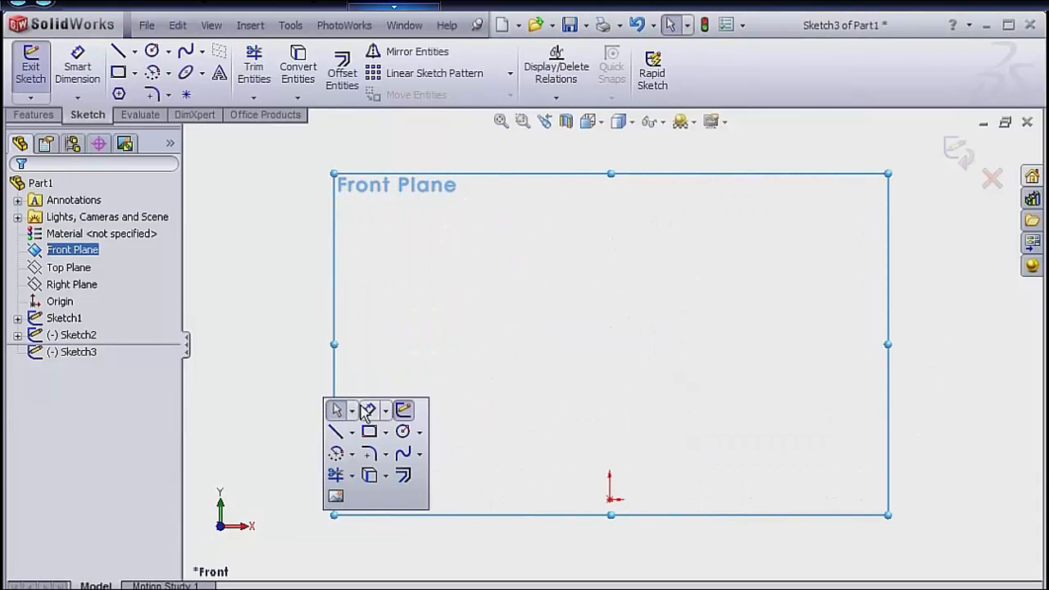
pyautogui.click(351, 435)
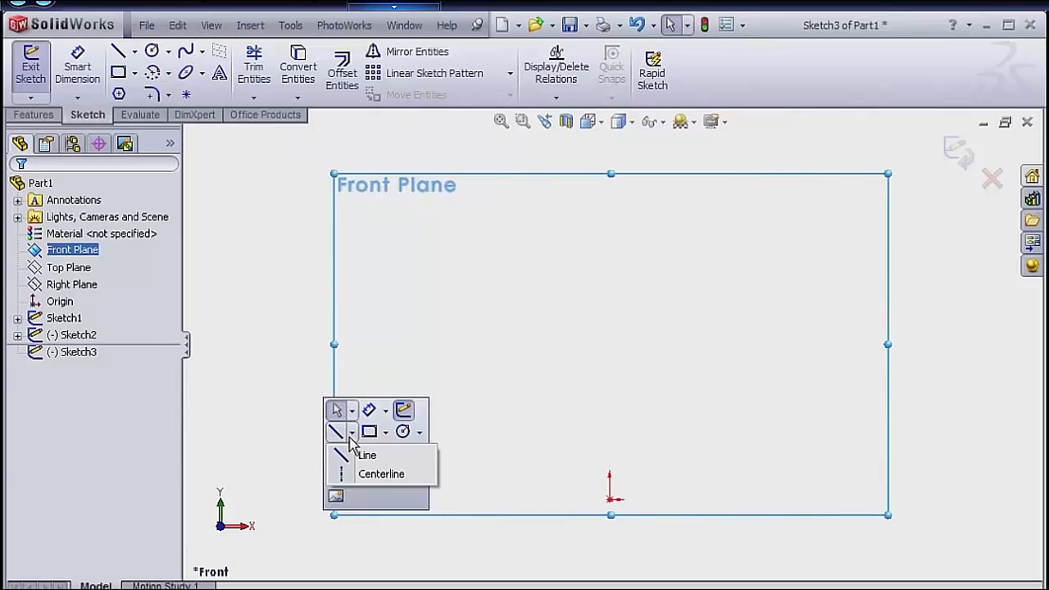
pyautogui.click(379, 474)
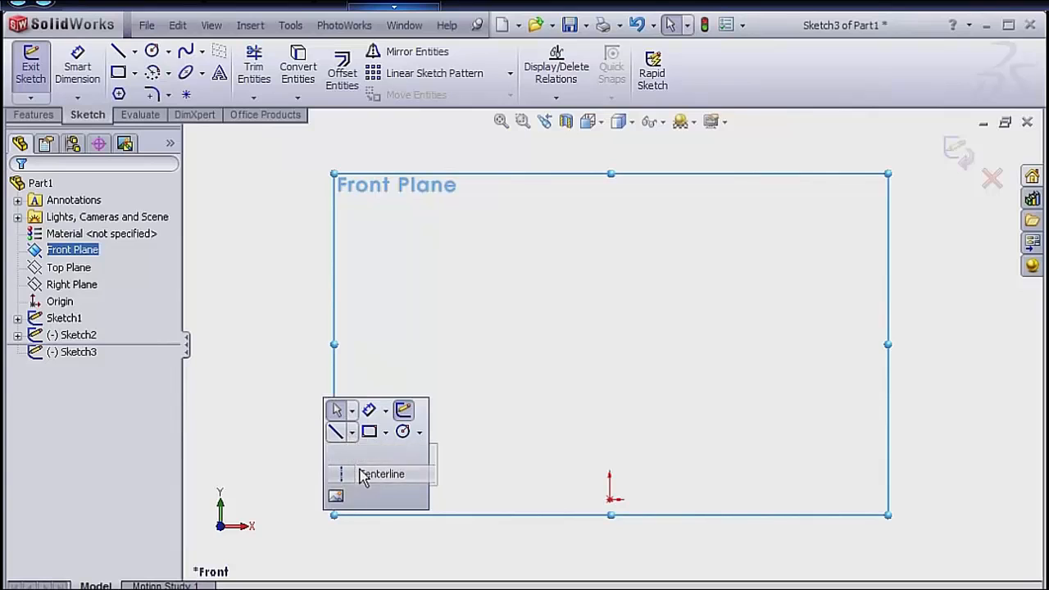
pyautogui.click(610, 498)
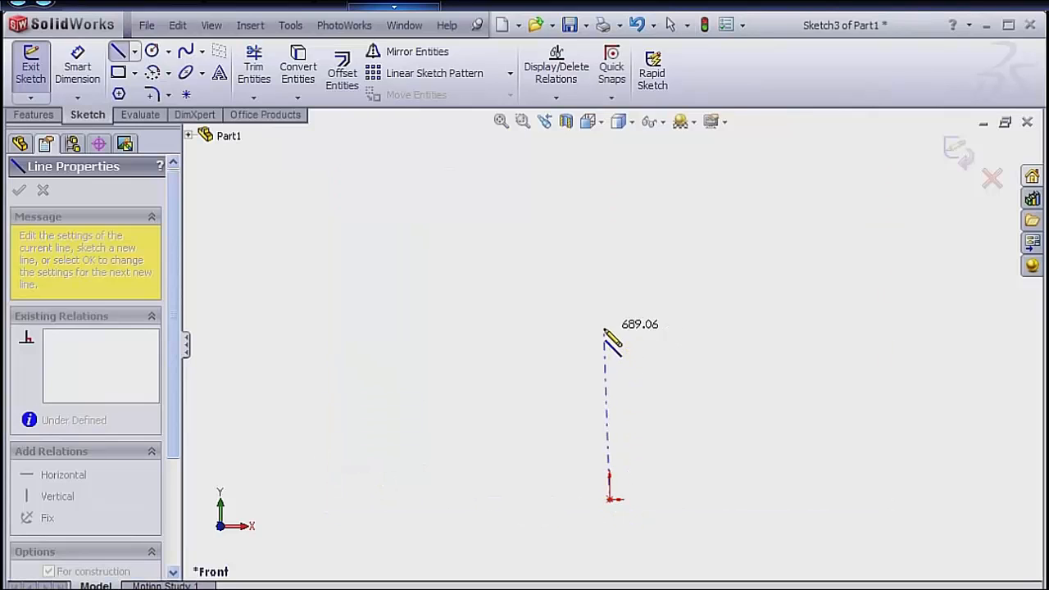
pyautogui.click(610, 248)
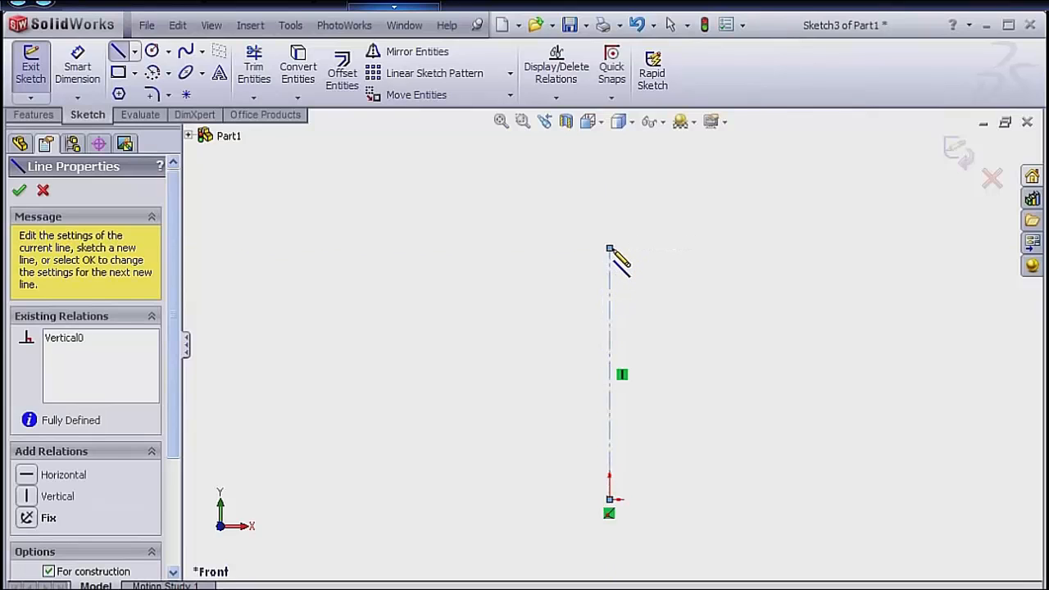
pyautogui.press('Escape')
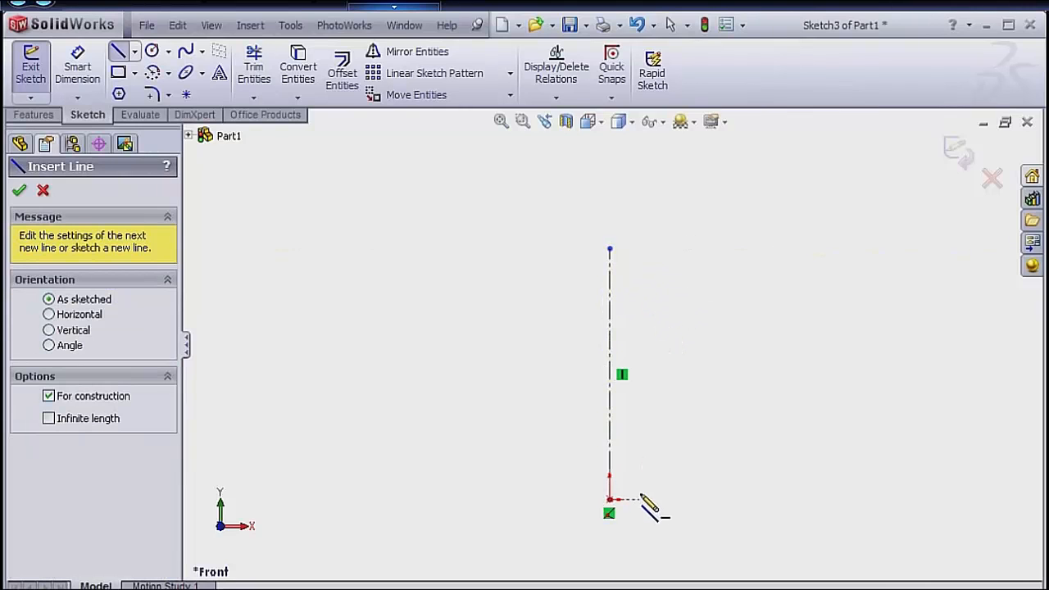
pyautogui.click(610, 500)
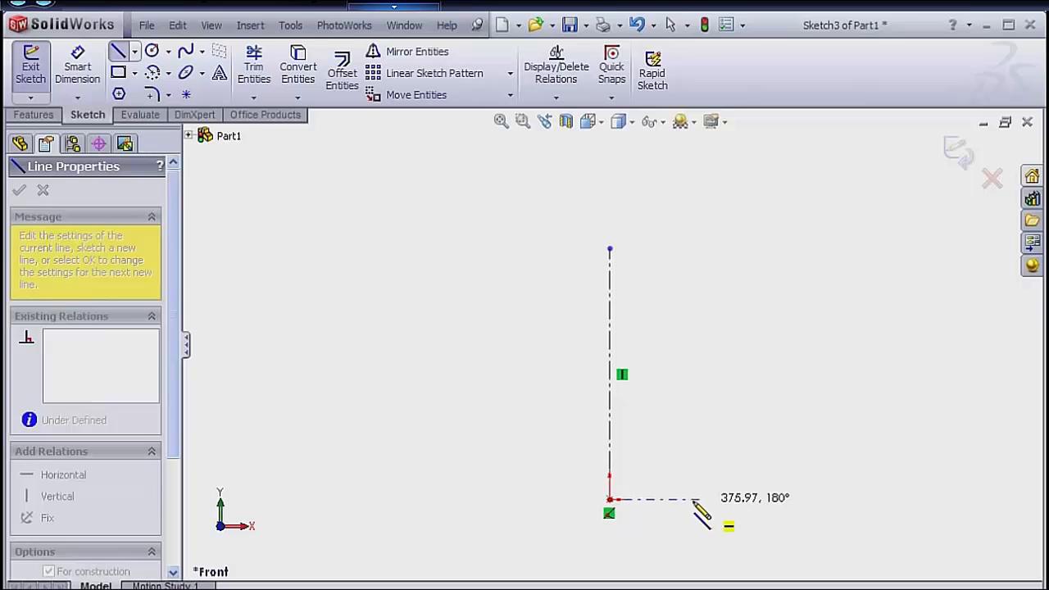
pyautogui.click(849, 500)
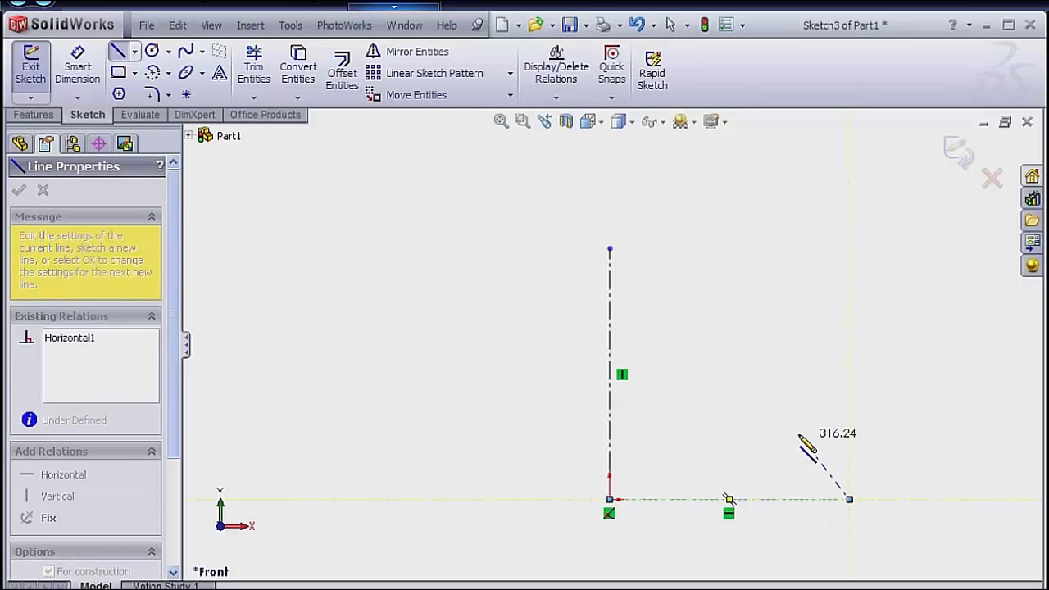
# Finish the centerline chain and dimension the vertical centerline to 1249 mm.
pyautogui.press('Escape')
pyautogui.press('s')
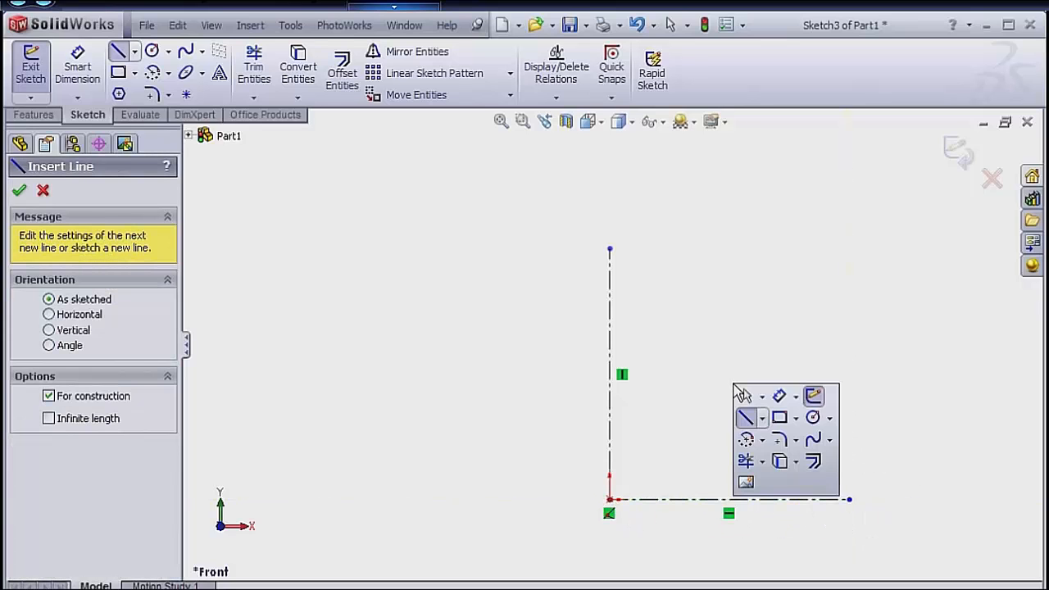
pyautogui.click(781, 397)
pyautogui.click(609, 387)
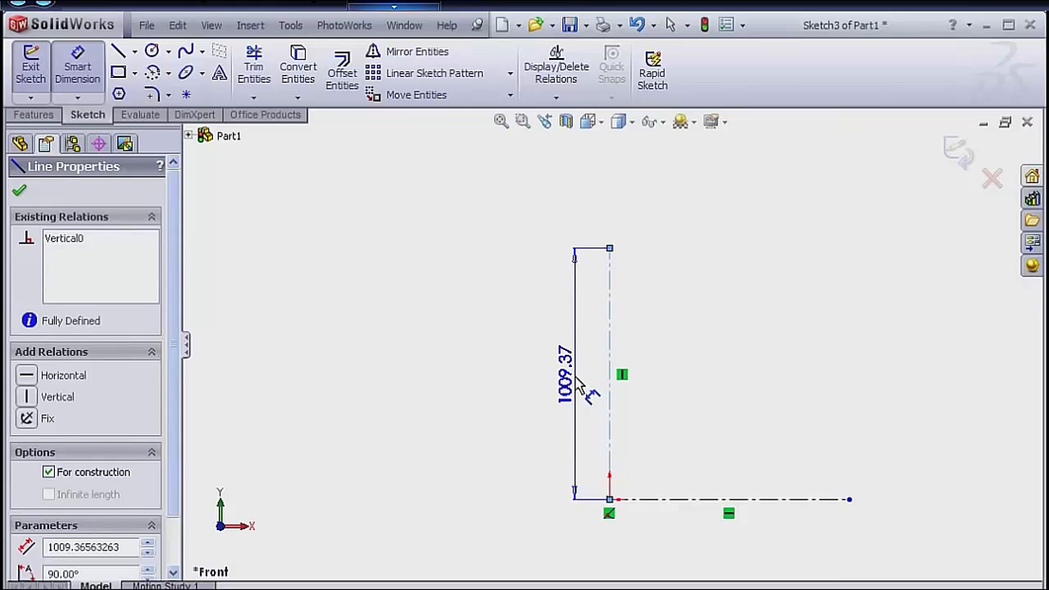
pyautogui.click(579, 381)
pyautogui.write('1249')
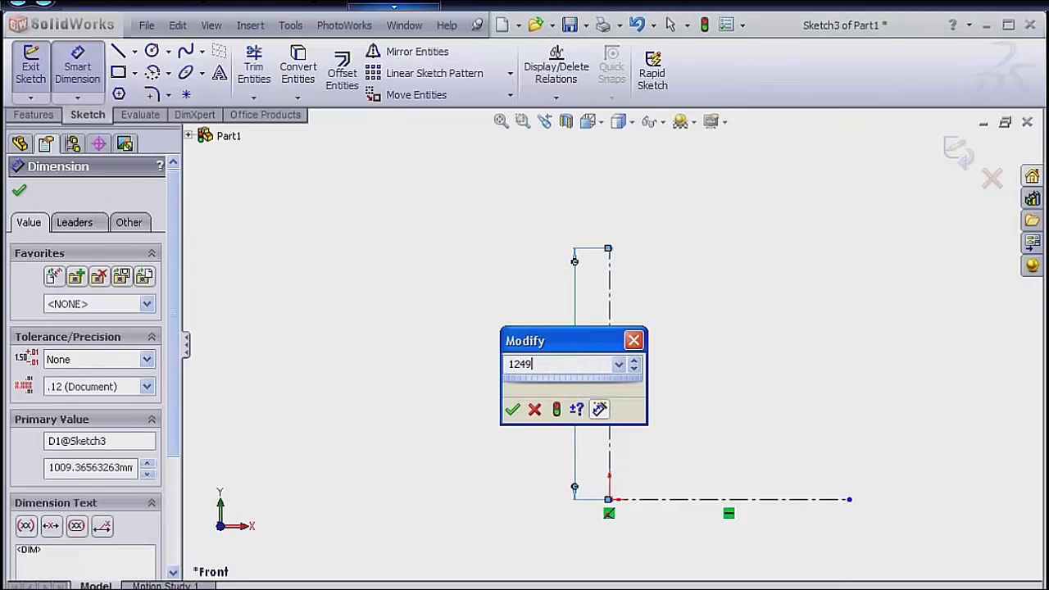
pyautogui.press('Return')
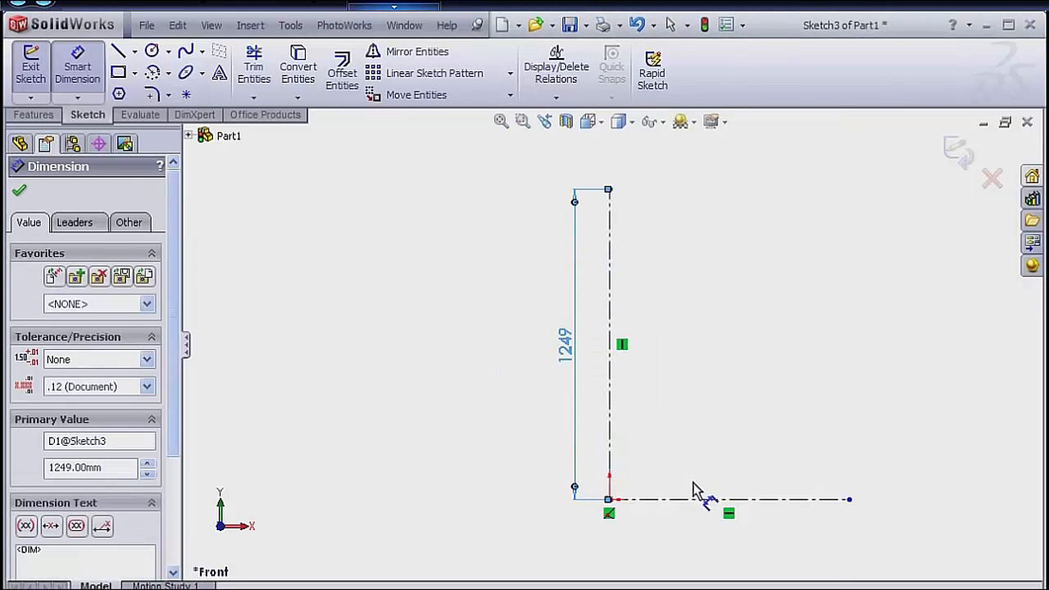
# Dimension the horizontal centerline to 1014.5 mm and leave the Smart Dimension tool.
pyautogui.click(709, 501)
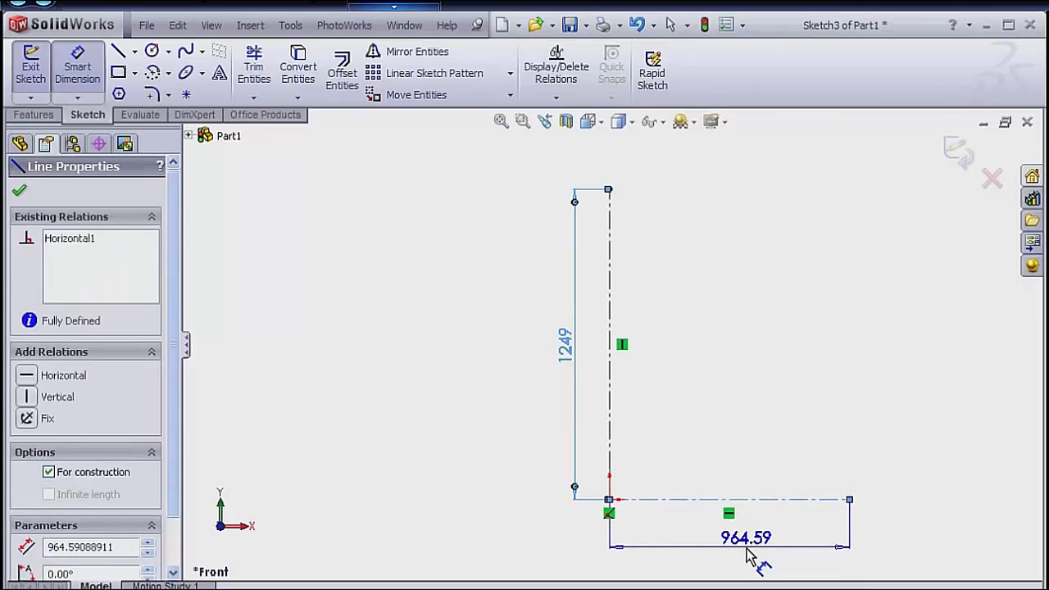
pyautogui.click(748, 556)
pyautogui.write('1')
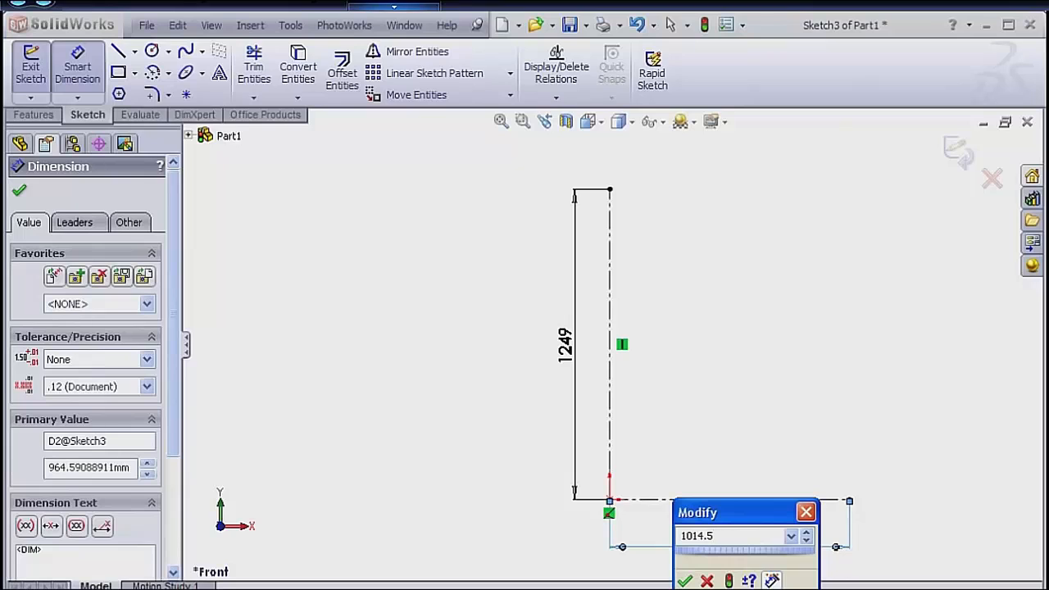
pyautogui.write('014.5')
pyautogui.press('Return')
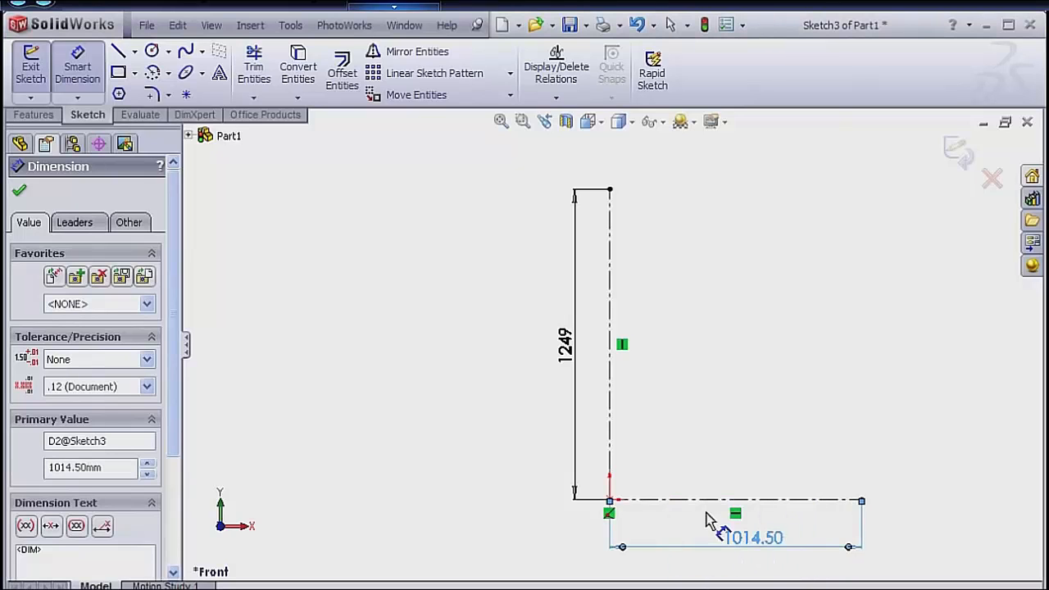
pyautogui.click(760, 418)
pyautogui.rightClick(760, 416)
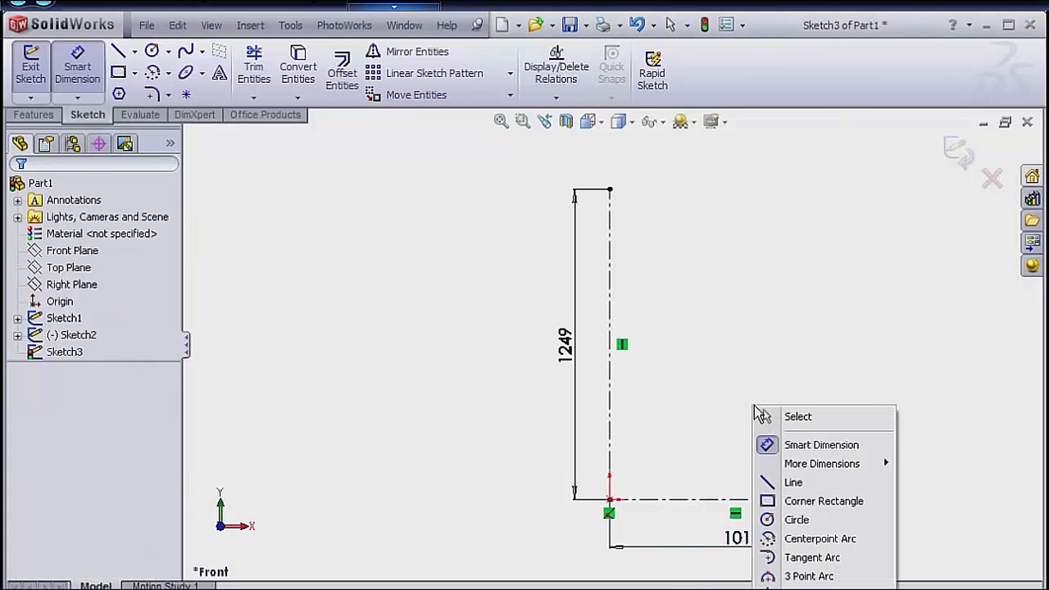
pyautogui.click(763, 415)
# Insert FrontView_AudiR8.bmp as a sketch picture in the Front Plane sketch.
pyautogui.press('s')
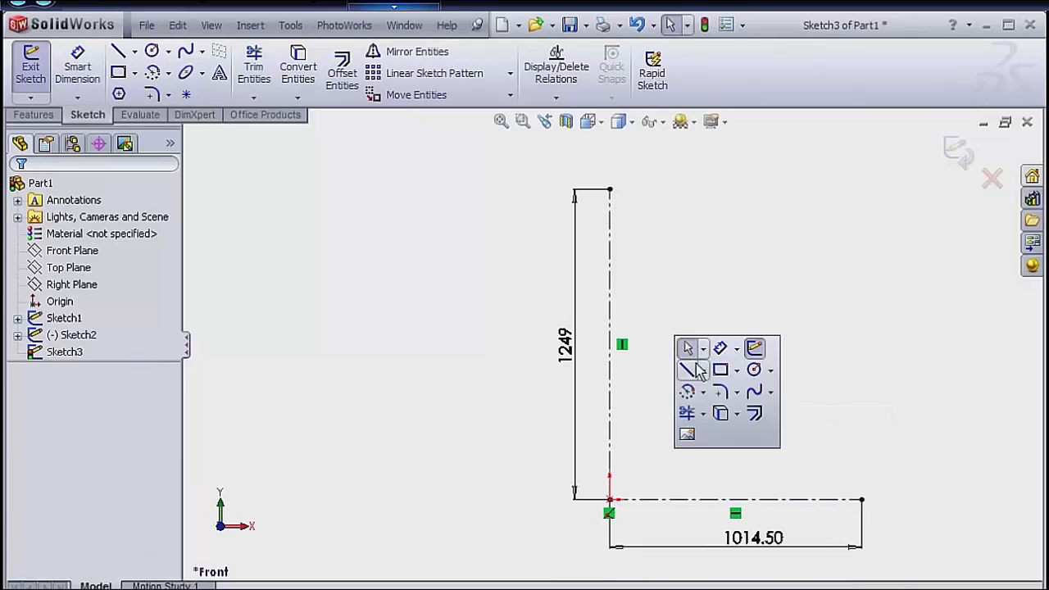
pyautogui.click(687, 436)
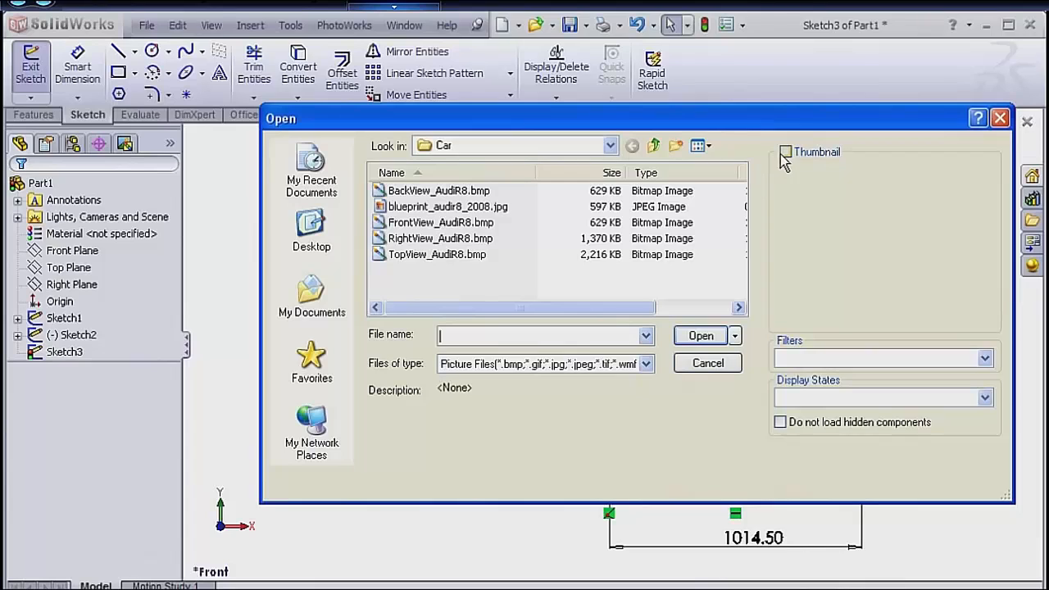
pyautogui.click(447, 223)
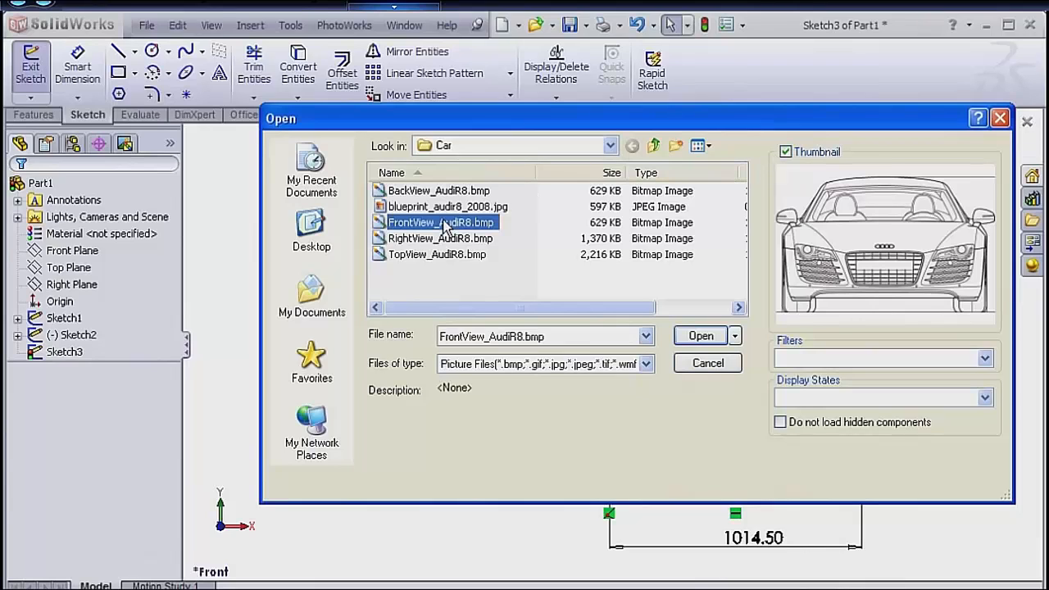
pyautogui.click(705, 337)
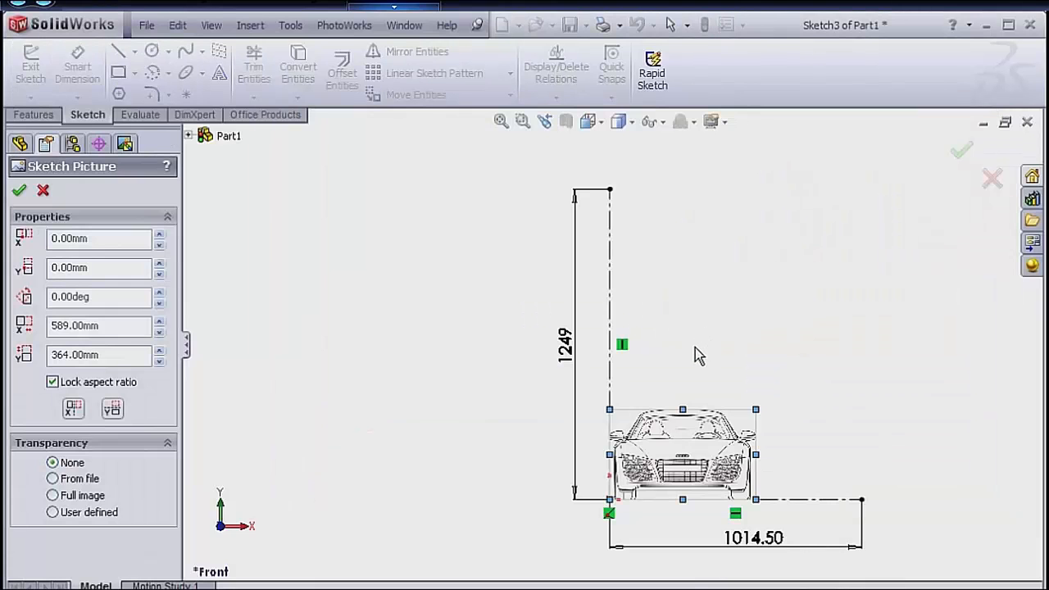
# Enlarge the front-view picture to about 2030 by 1255 mm and centre it roughly on the vertical centerline.
pyautogui.moveTo(666, 435); pyautogui.dragTo(593, 432)
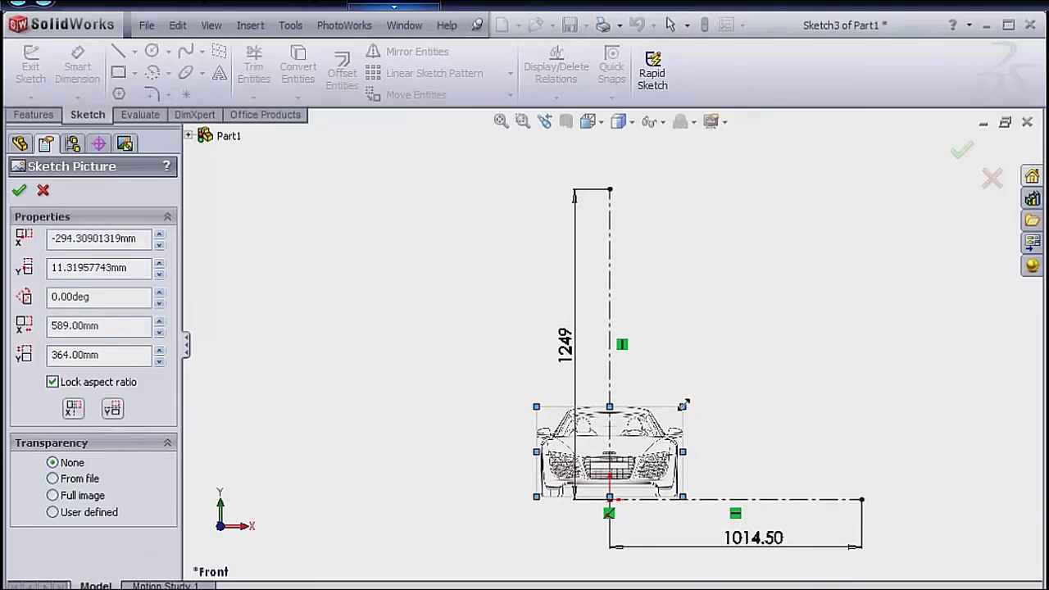
pyautogui.moveTo(682, 407)
pyautogui.mouseDown()
pyautogui.moveTo(828, 301)
pyautogui.moveTo(925, 209)
pyautogui.moveTo(956, 204)
pyautogui.mouseUp()
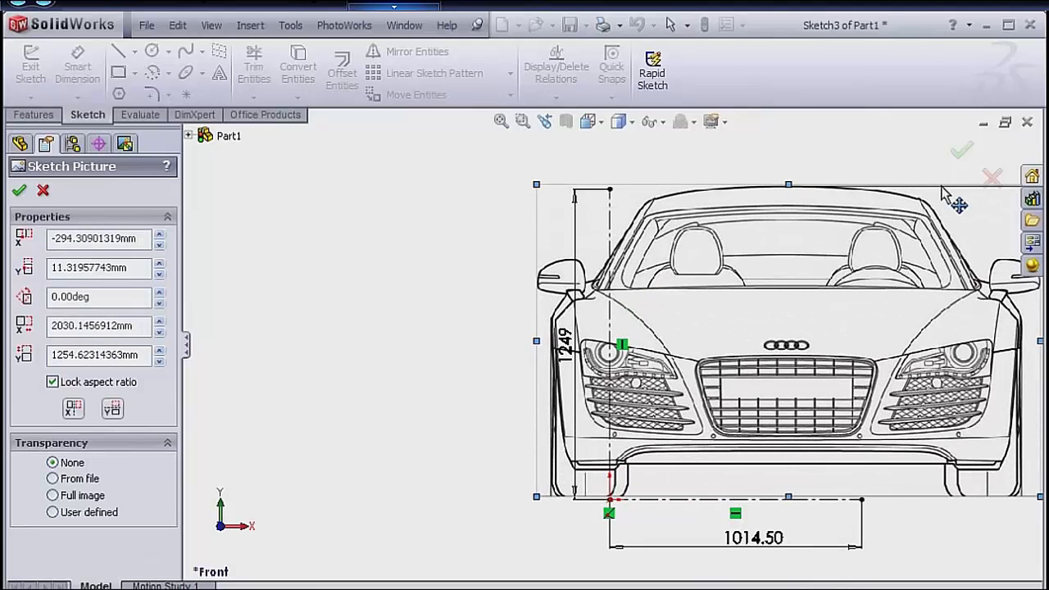
pyautogui.moveTo(806, 275)
pyautogui.mouseDown()
pyautogui.moveTo(668, 297)
pyautogui.moveTo(632, 293)
pyautogui.moveTo(626, 271)
pyautogui.mouseUp()
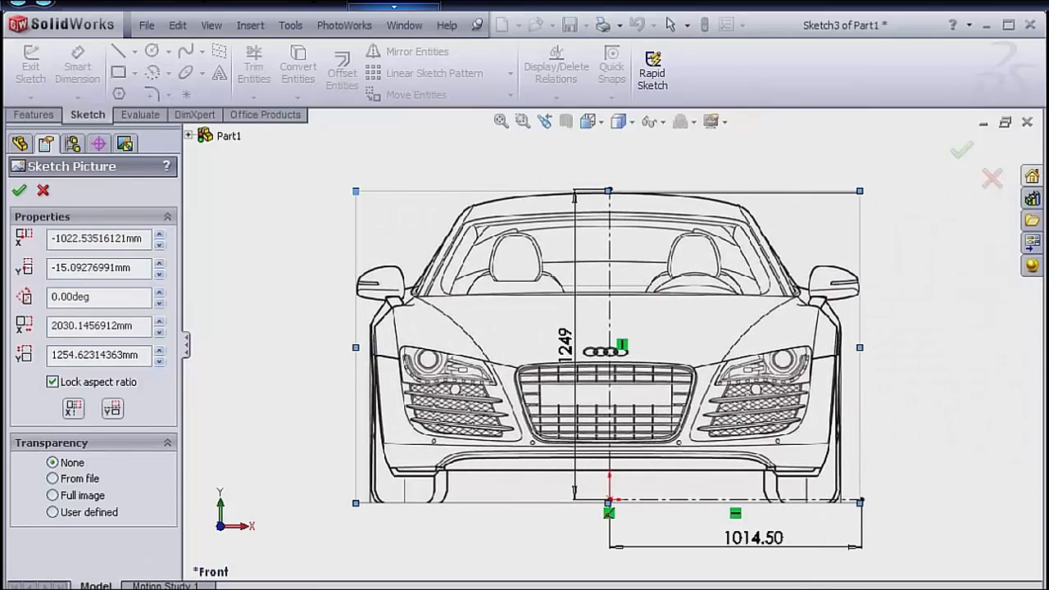
# Set the front-view picture's origin to X -1007 mm and Y 0 mm.
pyautogui.doubleClick(74, 237)
pyautogui.write('-1007')
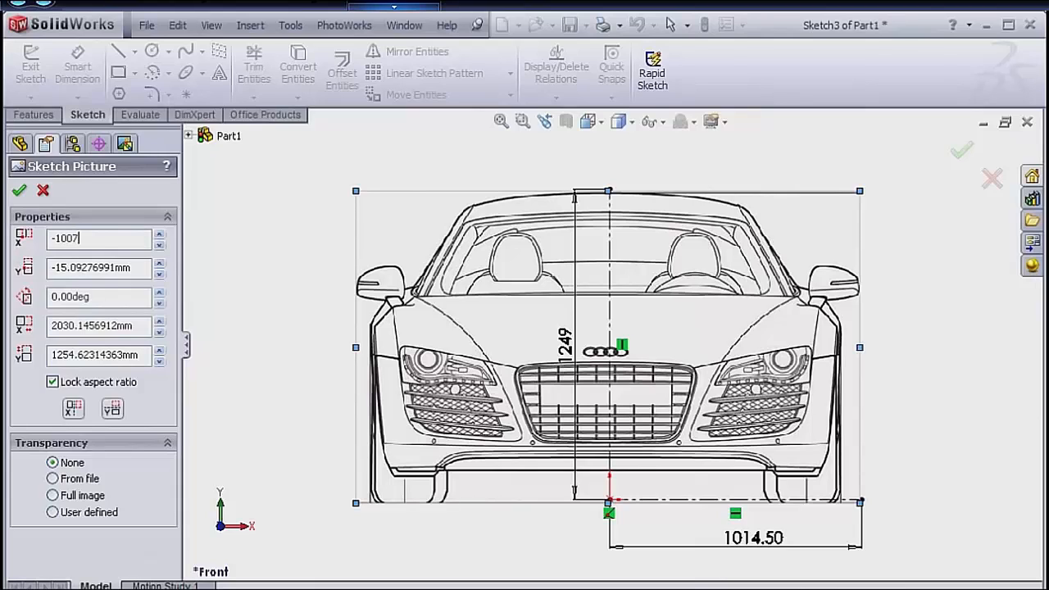
pyautogui.press('Return')
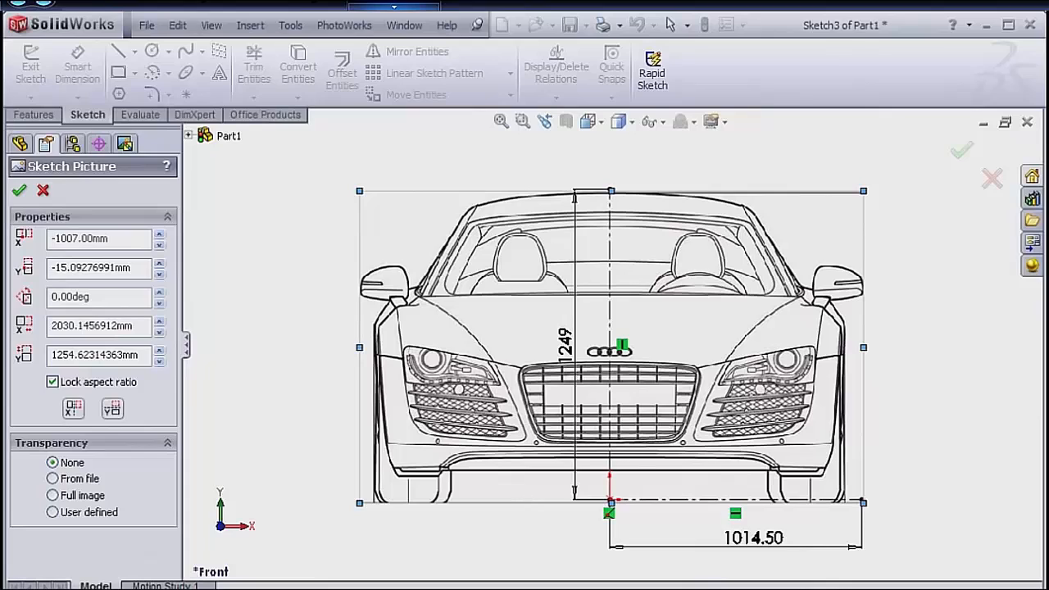
pyautogui.doubleClick(84, 267)
pyautogui.write('0')
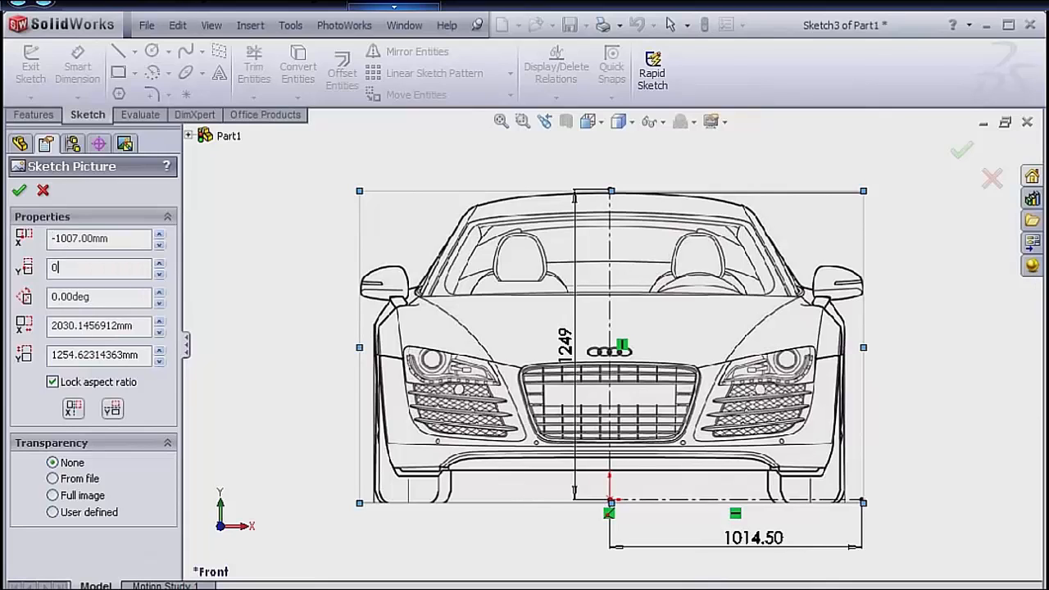
pyautogui.press('Return')
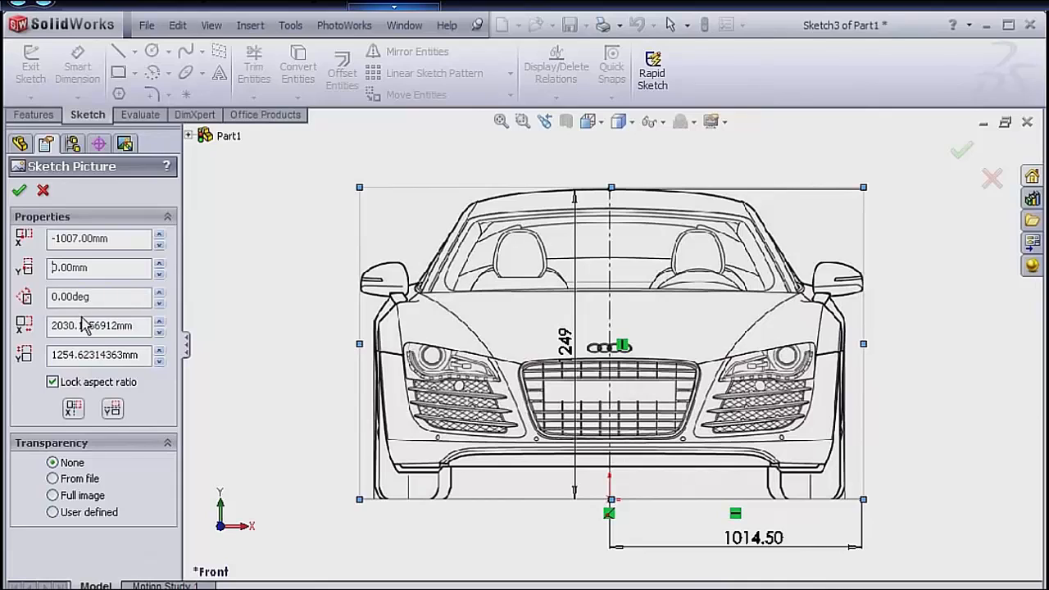
# Unlock the front-view picture's aspect ratio and set its width to 2029 mm and height to 1249 mm.
pyautogui.click(53, 383)
pyautogui.doubleClick(78, 326)
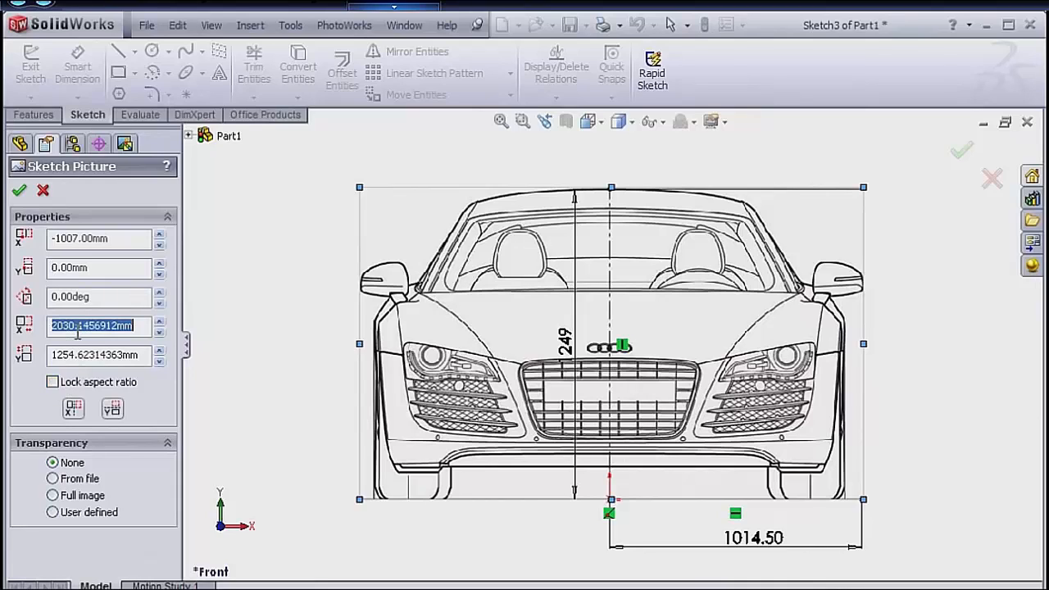
pyautogui.write('2029')
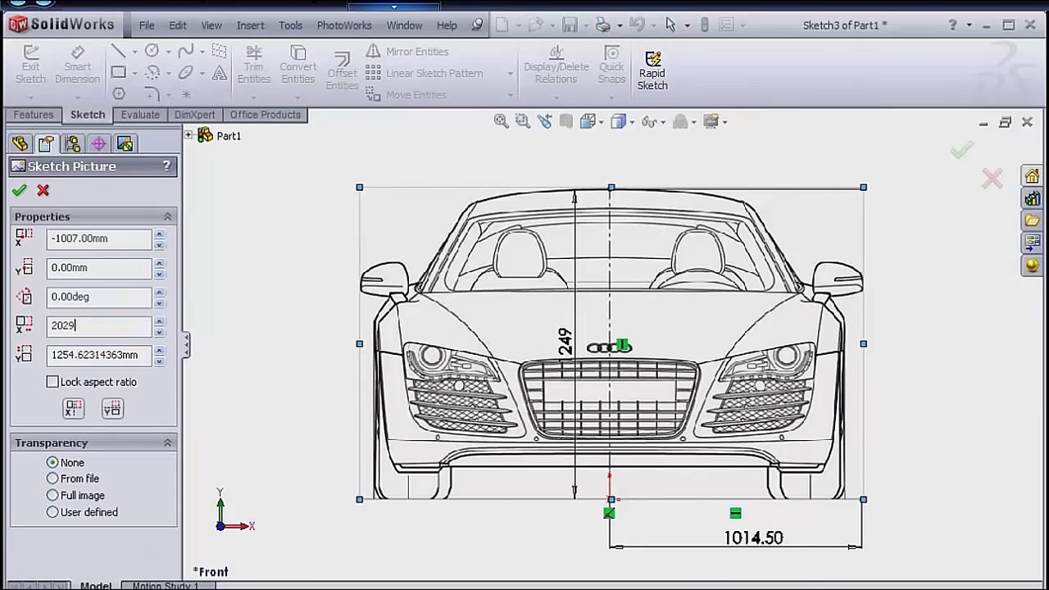
pyautogui.press('Return')
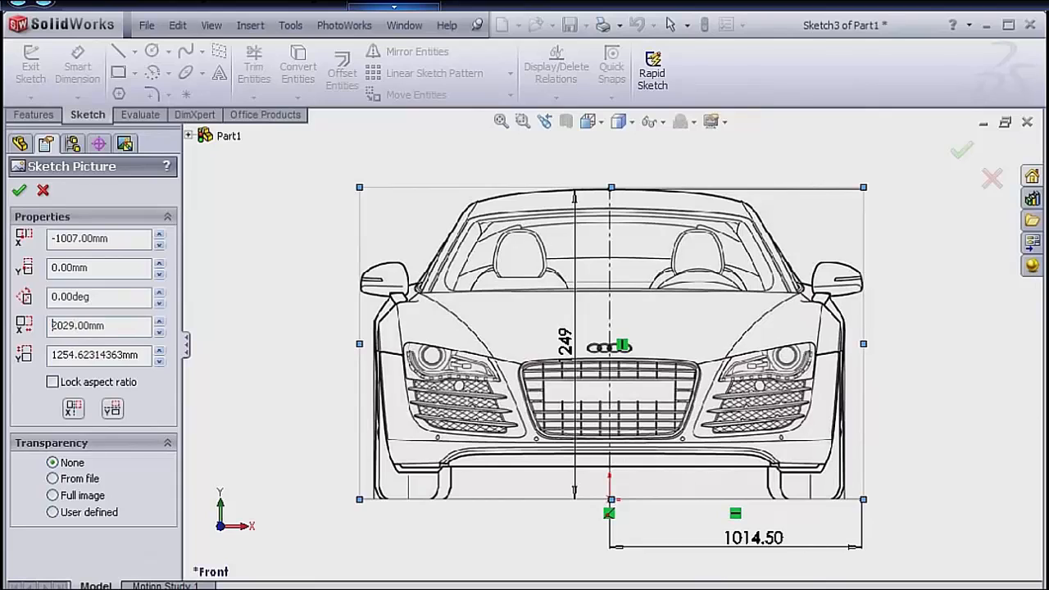
pyautogui.doubleClick(75, 354)
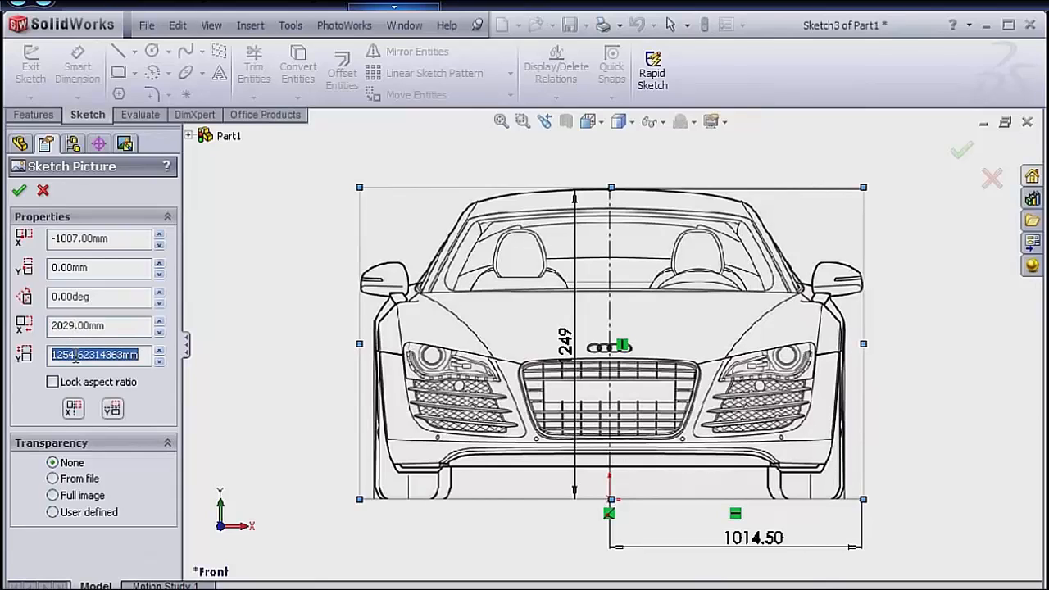
pyautogui.write('1249')
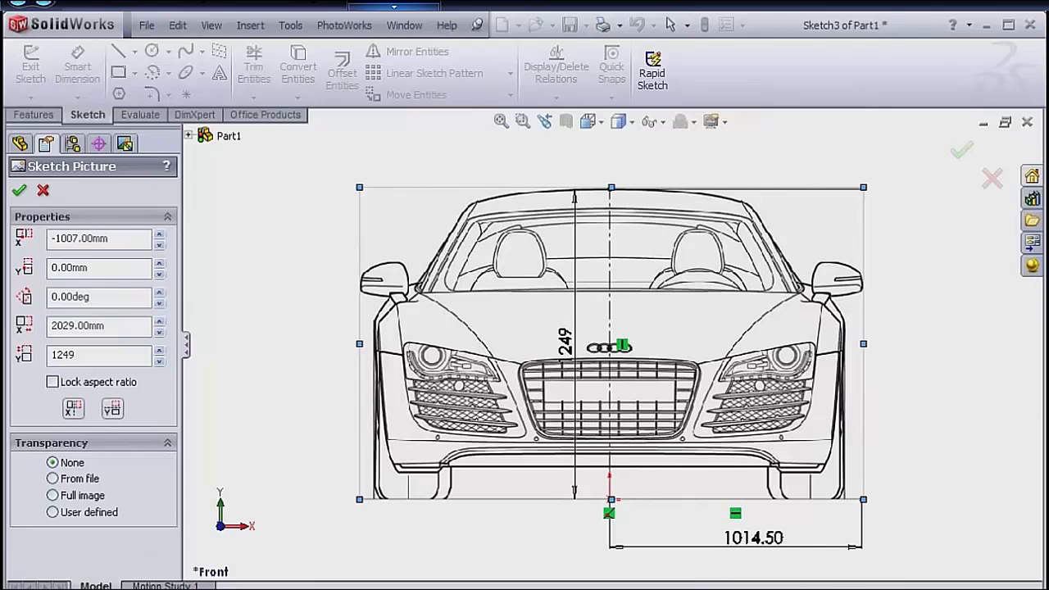
pyautogui.press('Return')
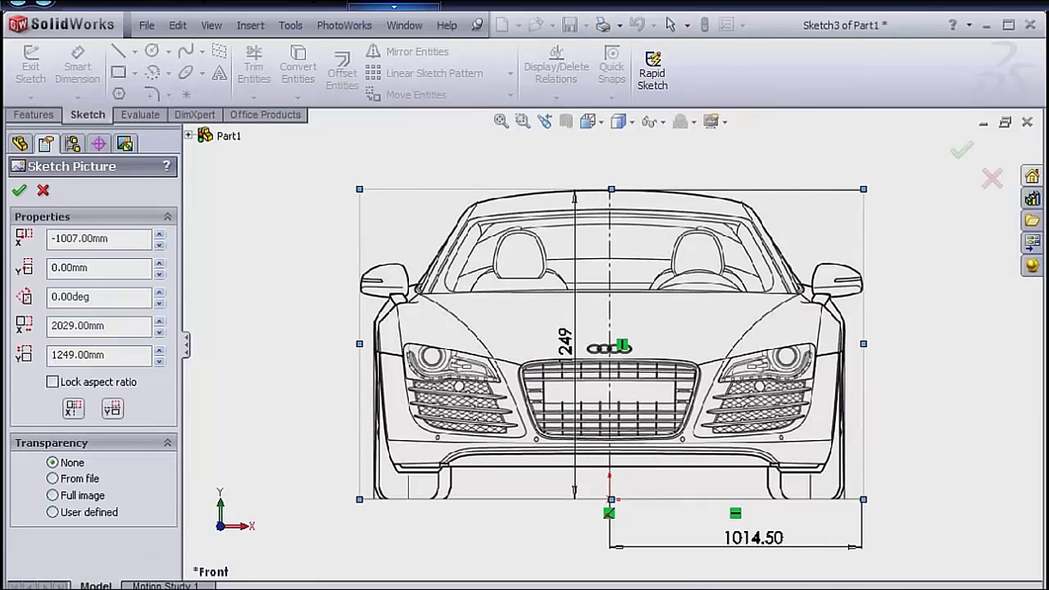
# Apply Full image transparency of 0.70 to the front-view picture, check the emblem's alignment with the centerline, and exit the sketch.
pyautogui.click(53, 495)
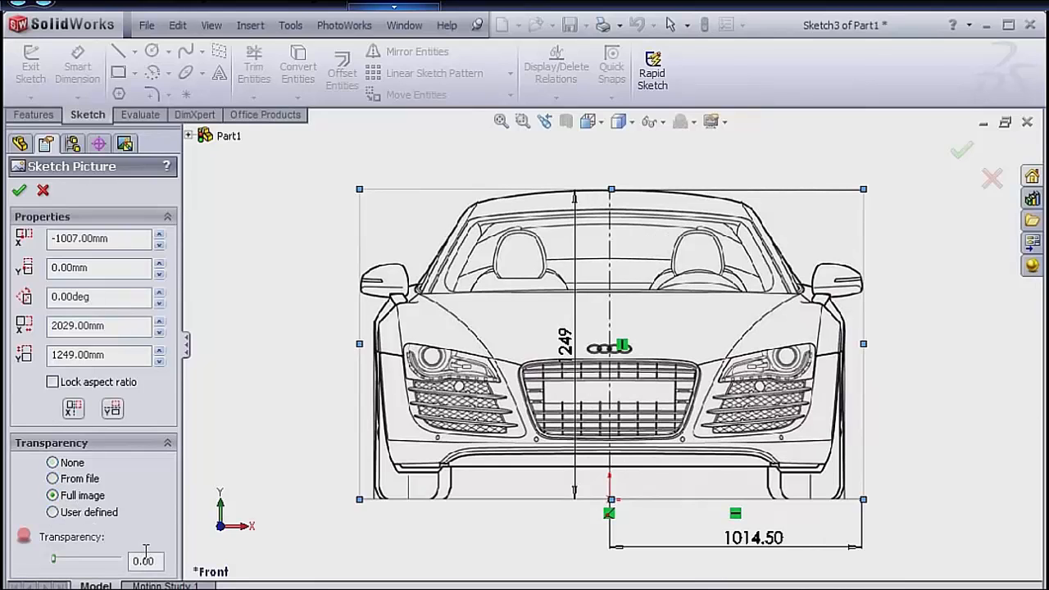
pyautogui.moveTo(156, 561); pyautogui.dragTo(73, 556)
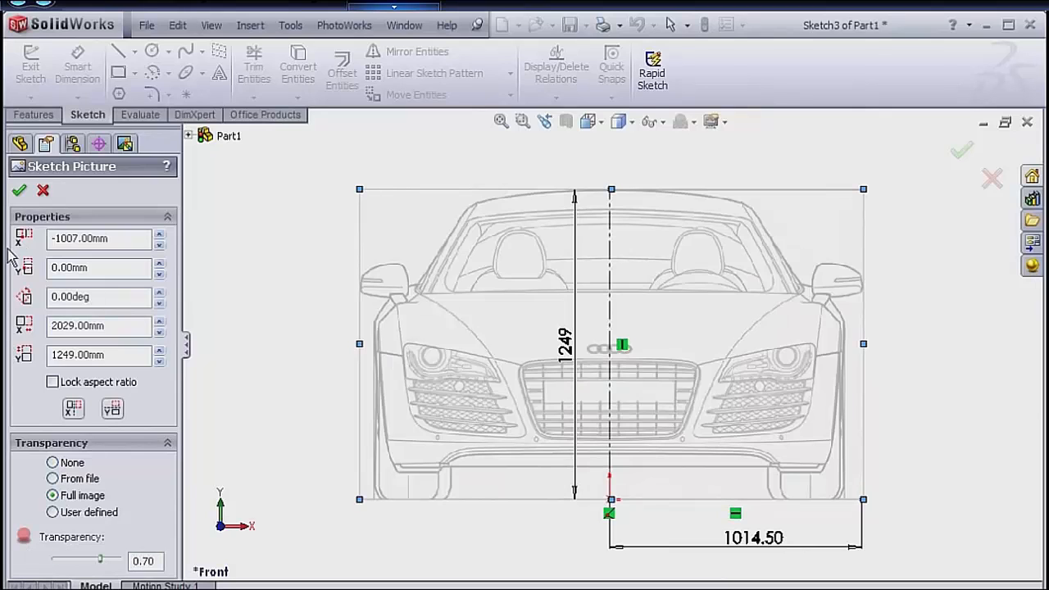
pyautogui.click(18, 190)
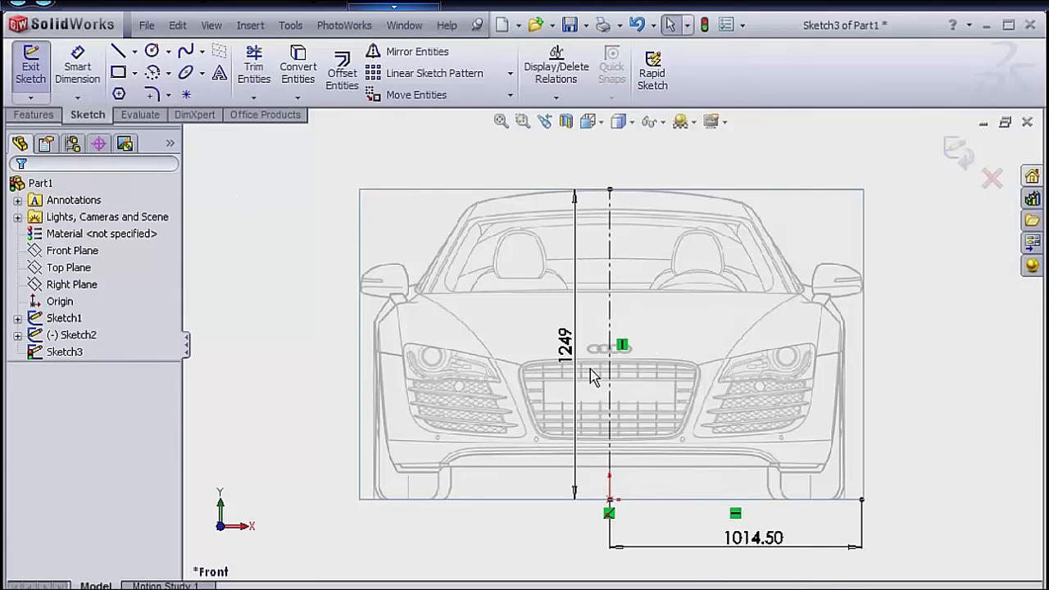
pyautogui.scroll(-5, 592, 366)
pyautogui.scroll(-5, 680, 335)
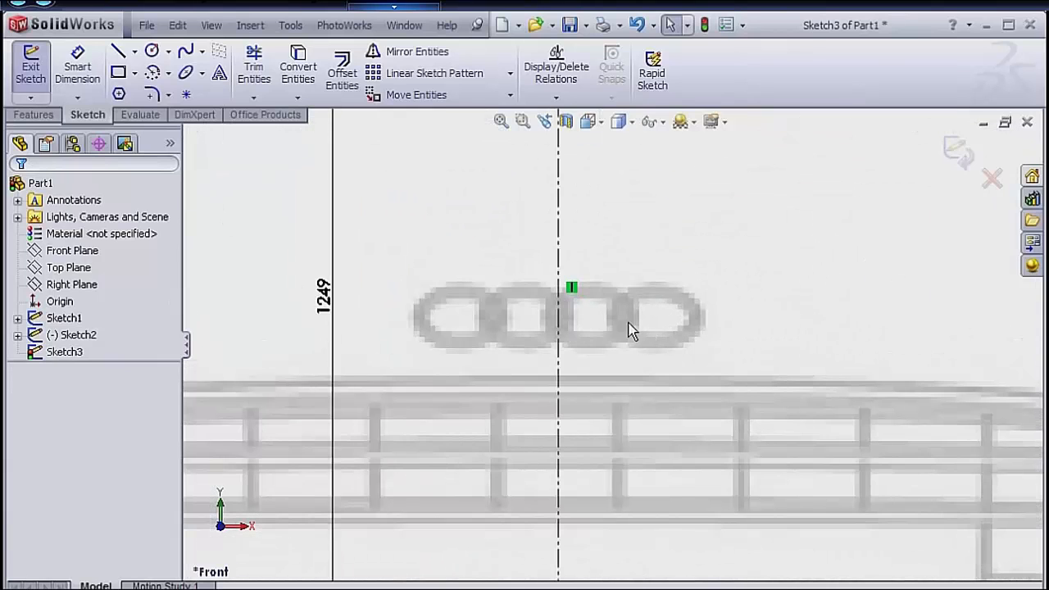
pyautogui.scroll(5, 585, 328)
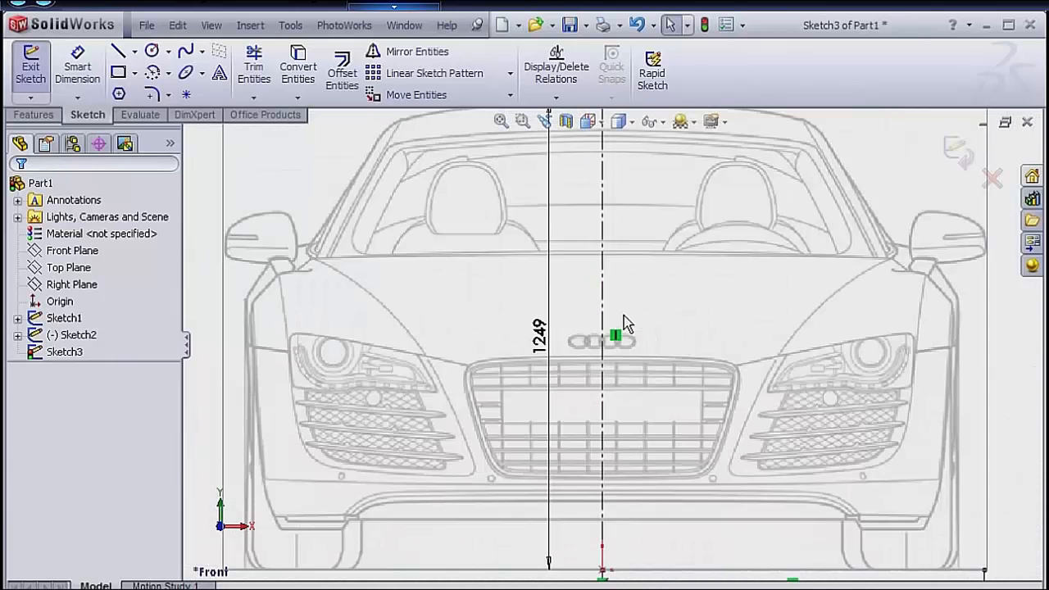
pyautogui.scroll(5, 624, 322)
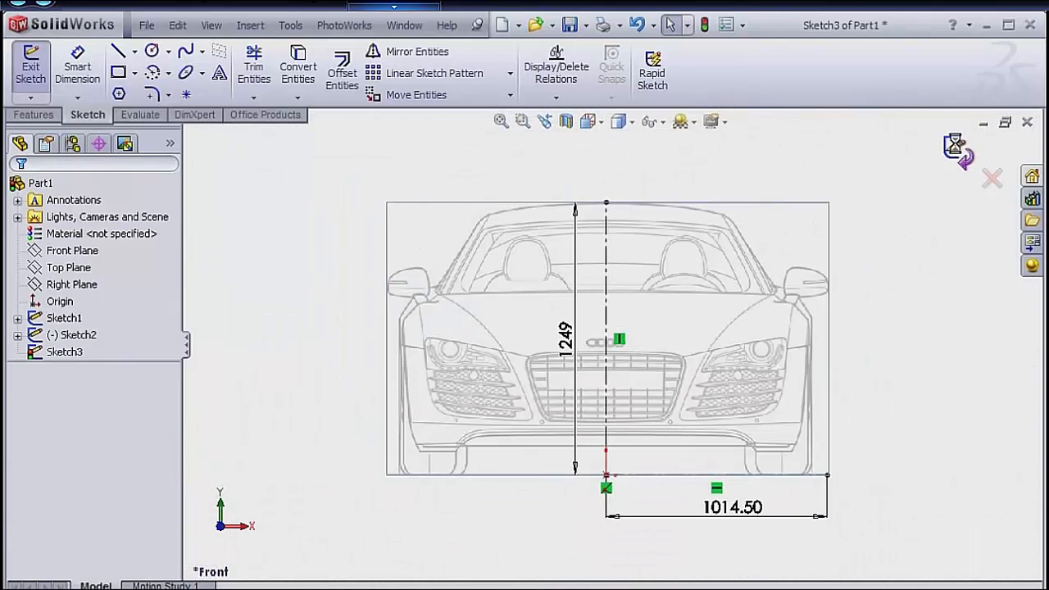
pyautogui.click(958, 149)
# Add the Surfaces tool set to the CommandManager.
pyautogui.moveTo(865, 241)
pyautogui.mouseDown(button='middle')
pyautogui.moveTo(850, 269)
pyautogui.moveTo(800, 289)
pyautogui.moveTo(799, 300)
pyautogui.mouseUp(button='middle')
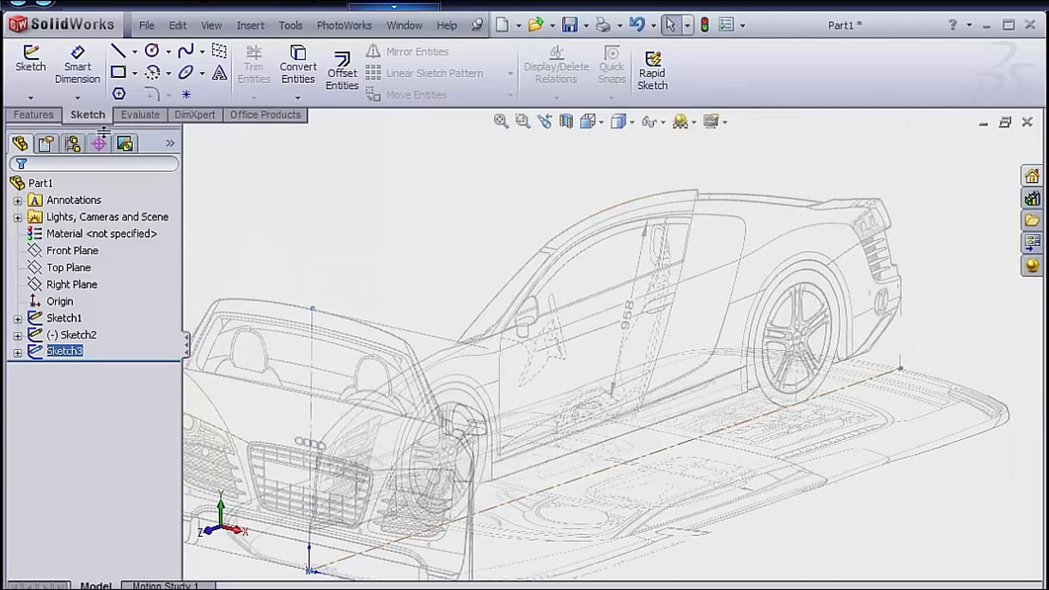
pyautogui.rightClick(32, 114)
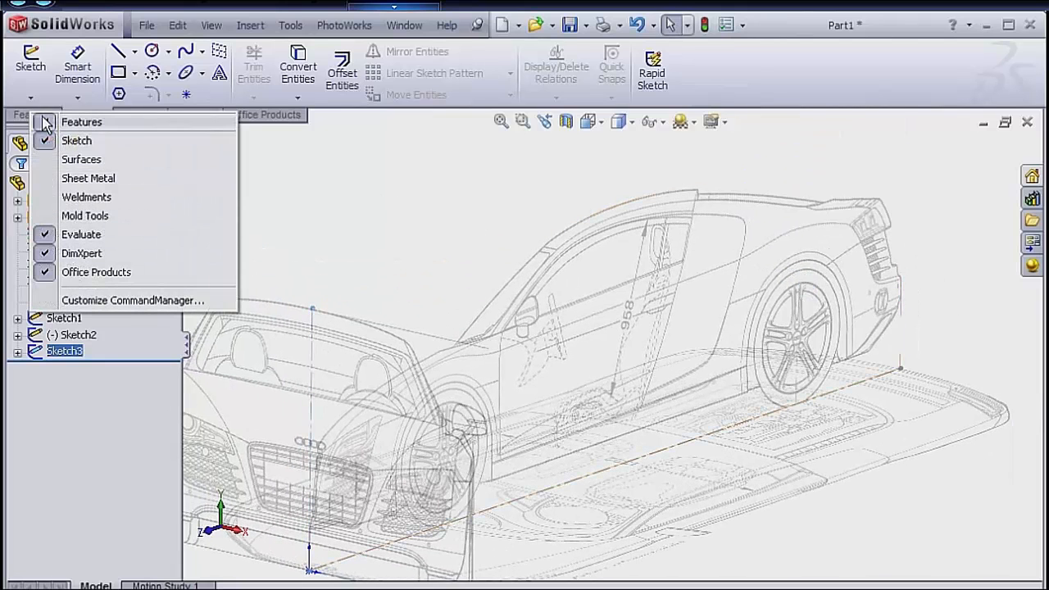
pyautogui.click(52, 160)
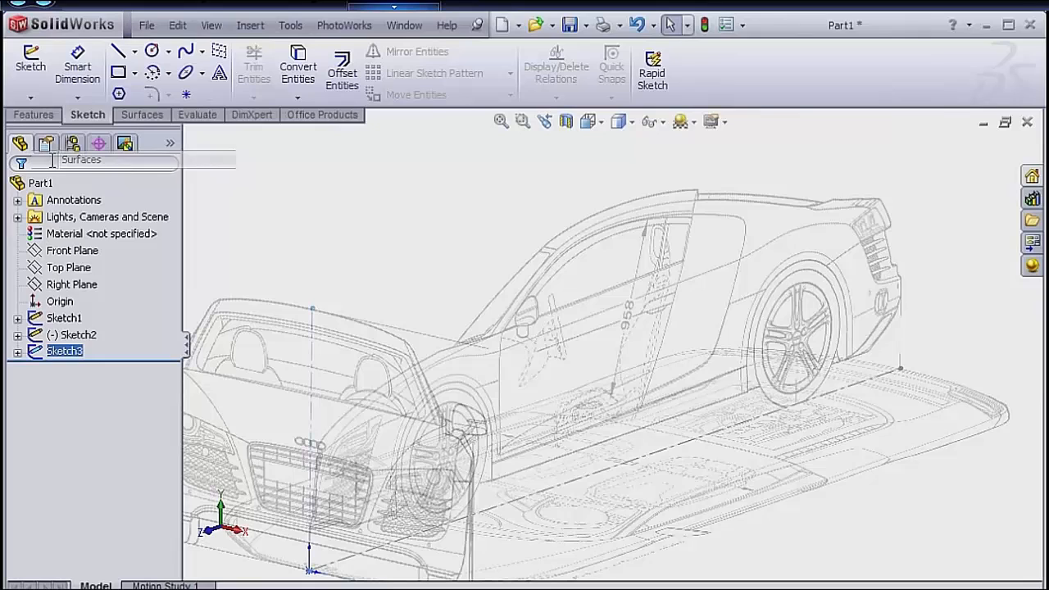
# Create a reference plane parallel to the Front Plane through the rear endpoint of the side-view sketch's baseline.
pyautogui.click(140, 116)
pyautogui.click(864, 100)
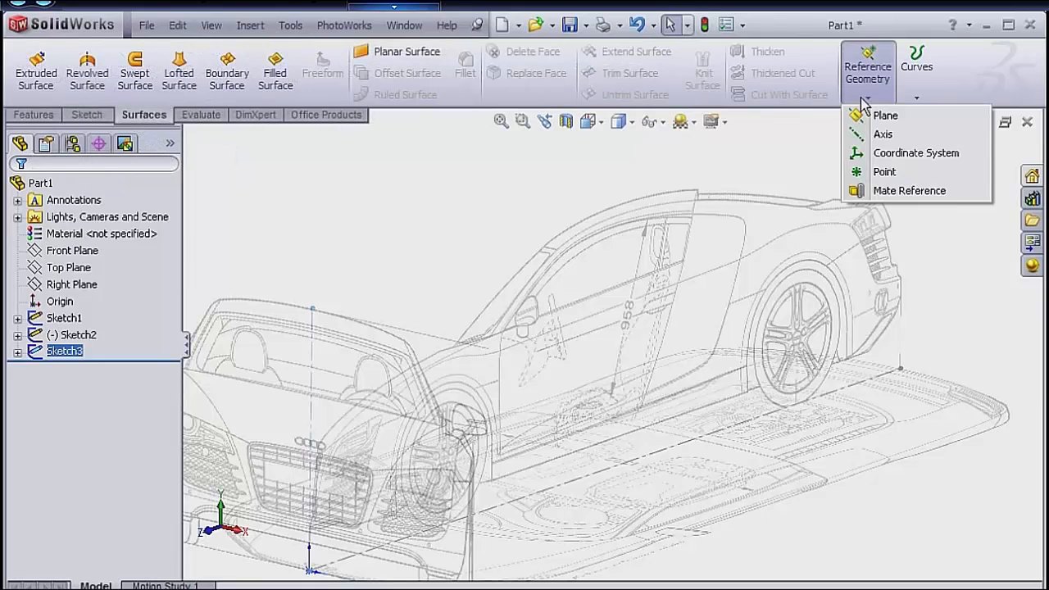
pyautogui.click(877, 116)
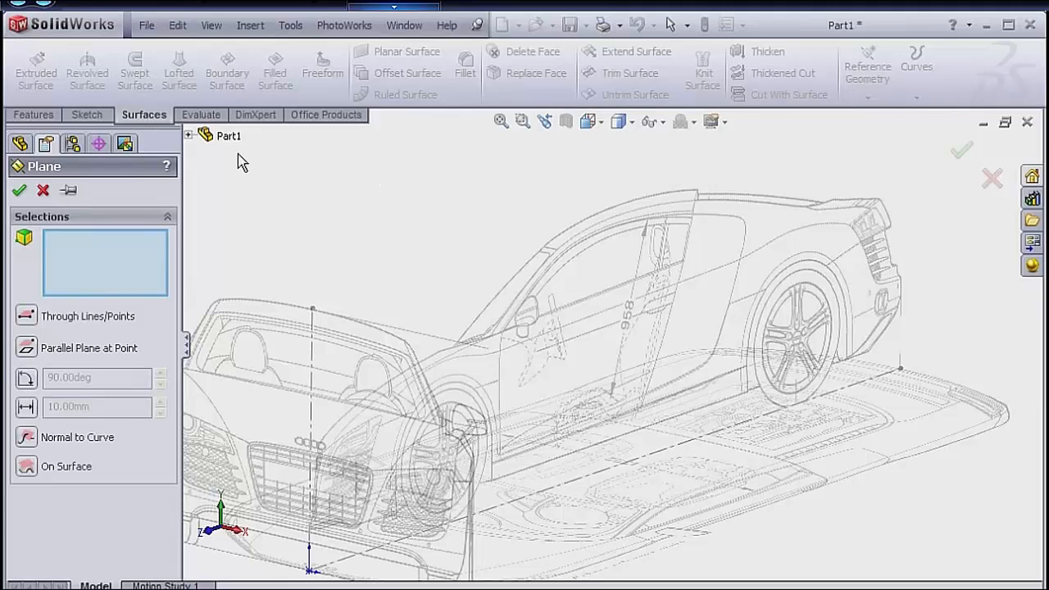
pyautogui.click(189, 135)
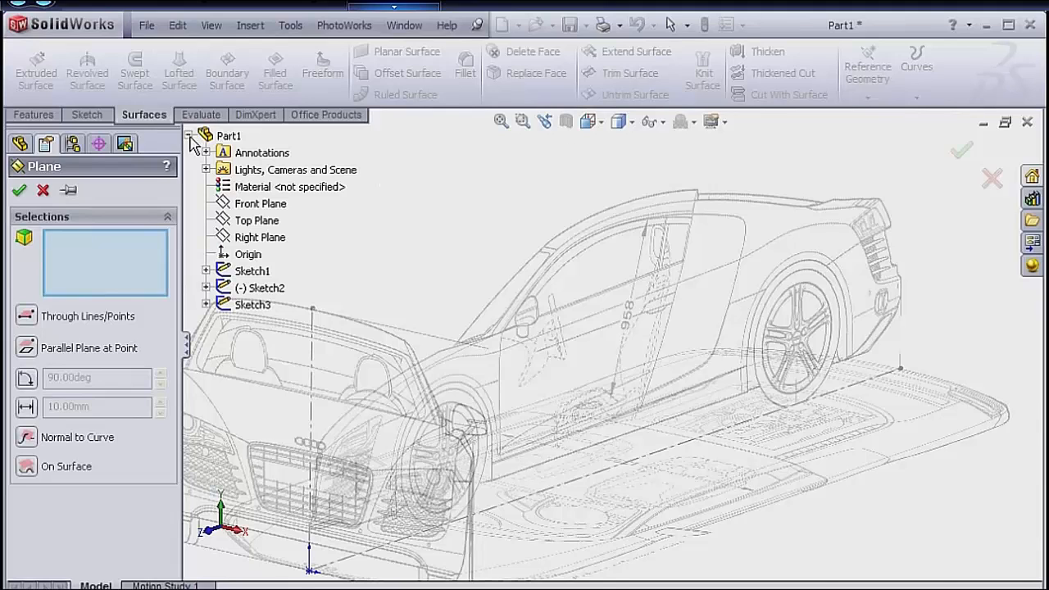
pyautogui.click(250, 204)
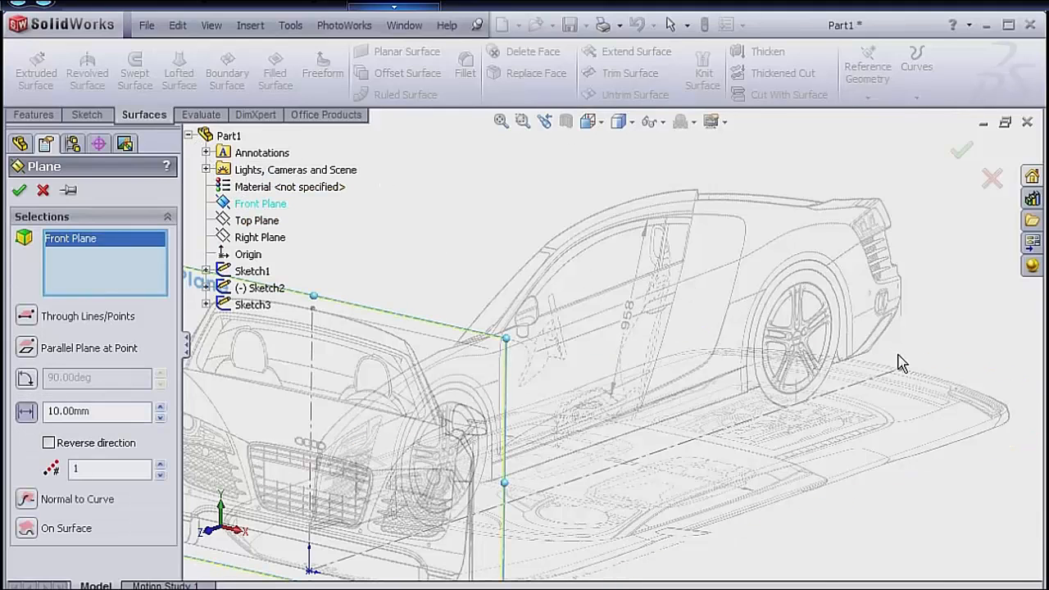
pyautogui.click(901, 370)
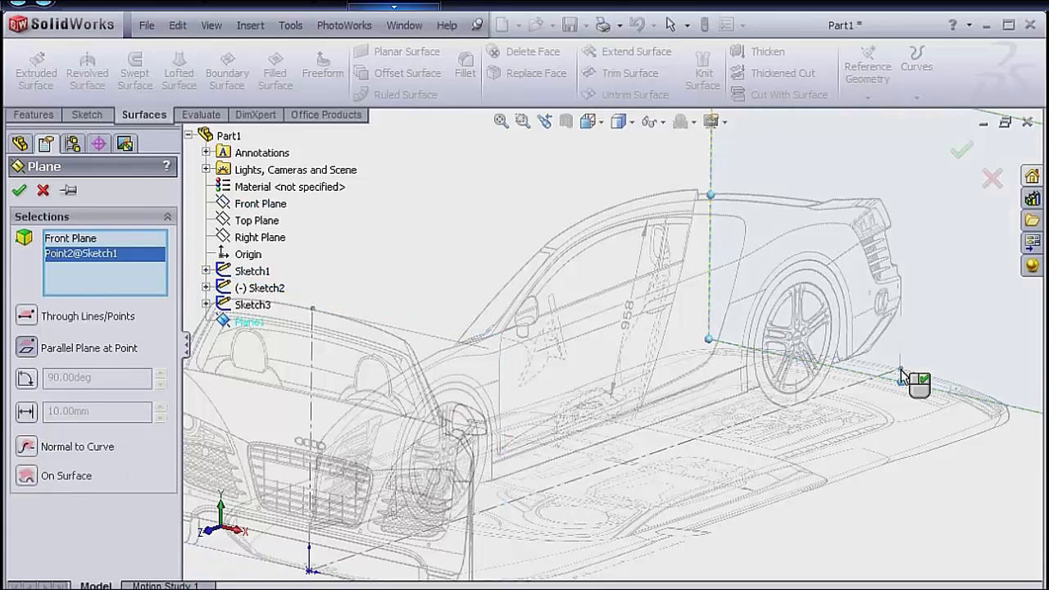
pyautogui.rightClick(901, 370)
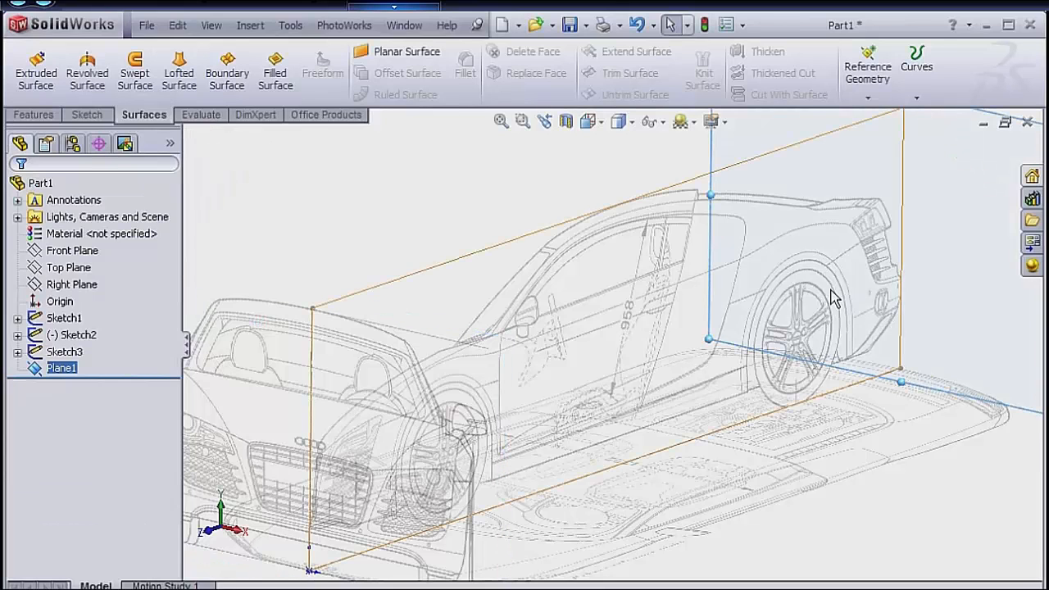
# Start a sketch on the new rear plane and draw a horizontal centerline about 1356 mm long from the origin.
pyautogui.scroll(3, 552, 224)
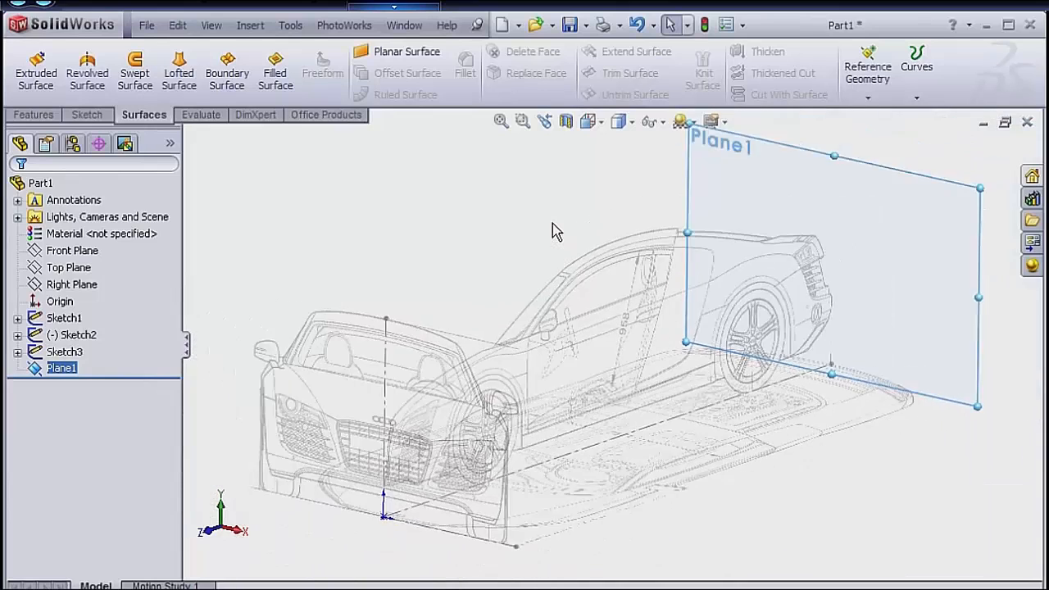
pyautogui.scroll(2, 552, 223)
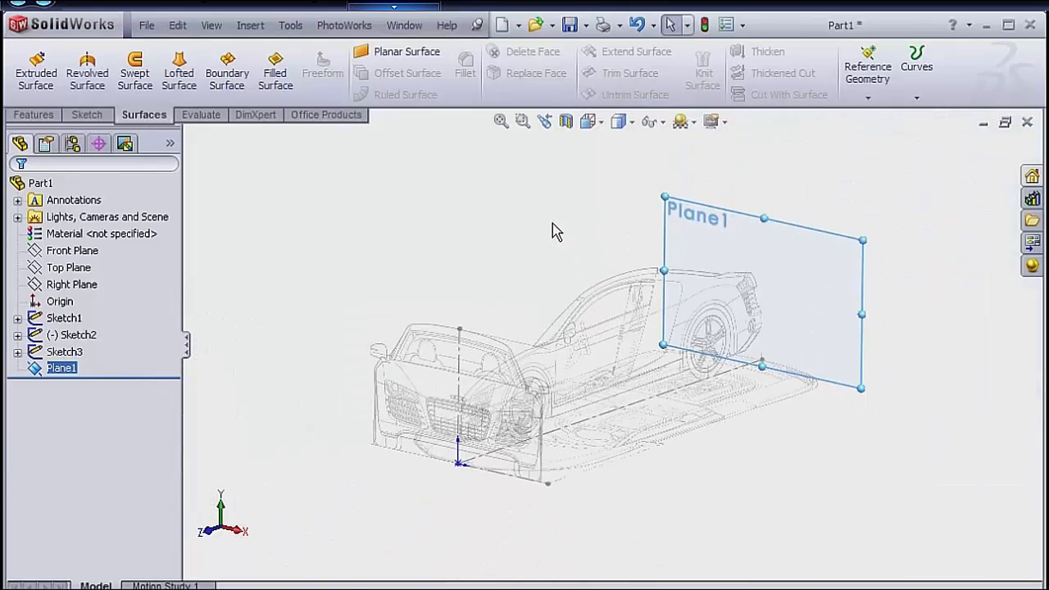
pyautogui.rightClick(808, 233)
pyautogui.click(834, 203)
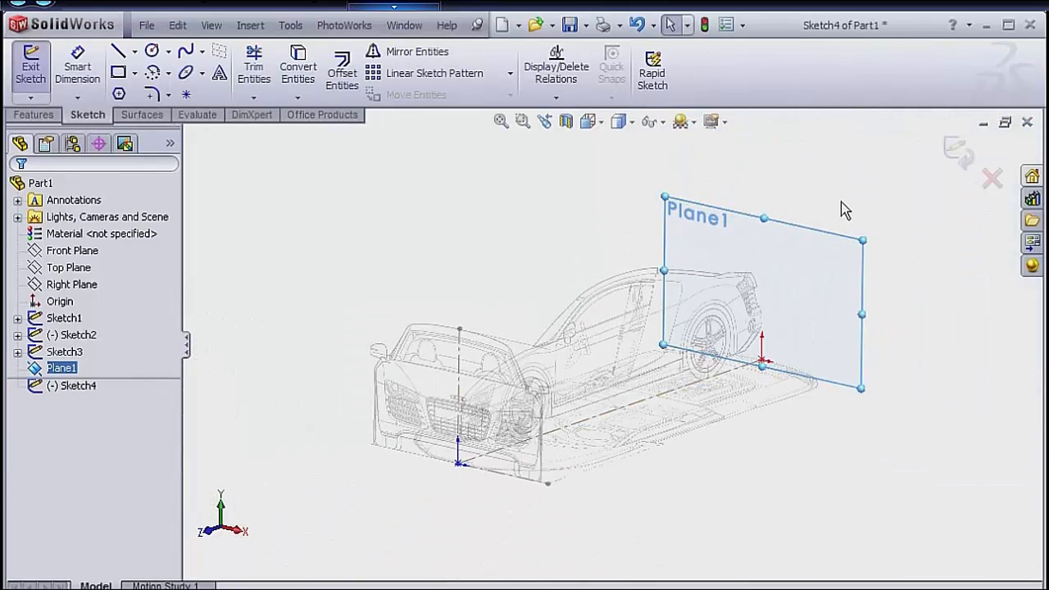
pyautogui.click(838, 218)
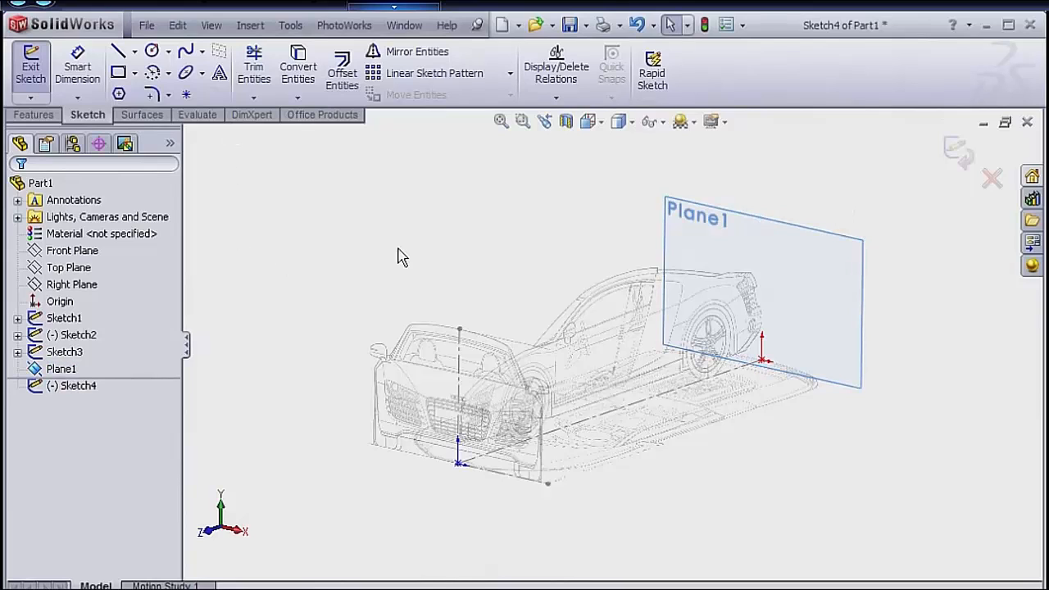
pyautogui.press('s')
pyautogui.click(429, 285)
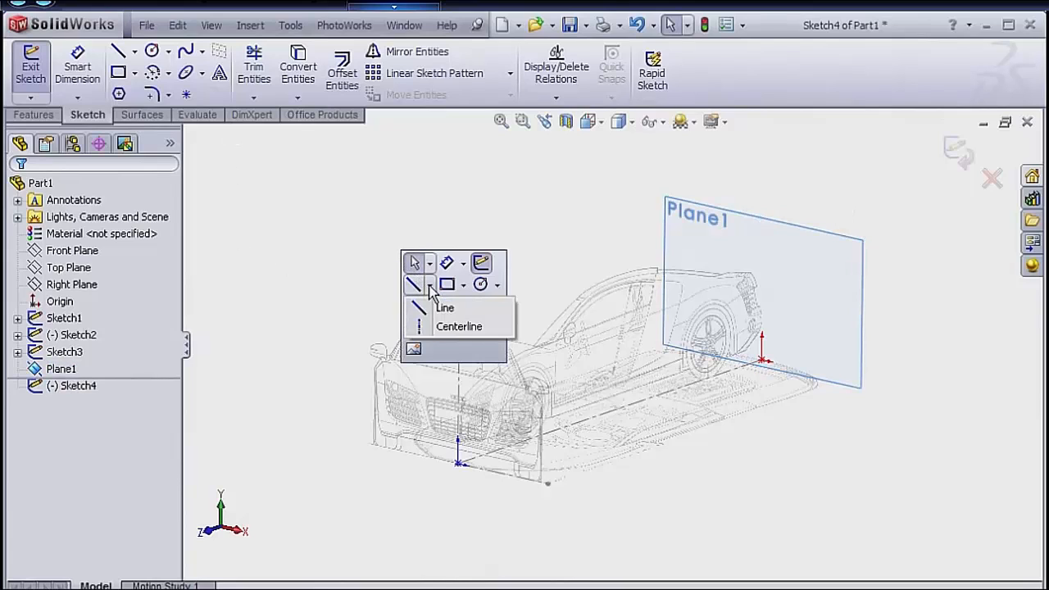
pyautogui.click(451, 325)
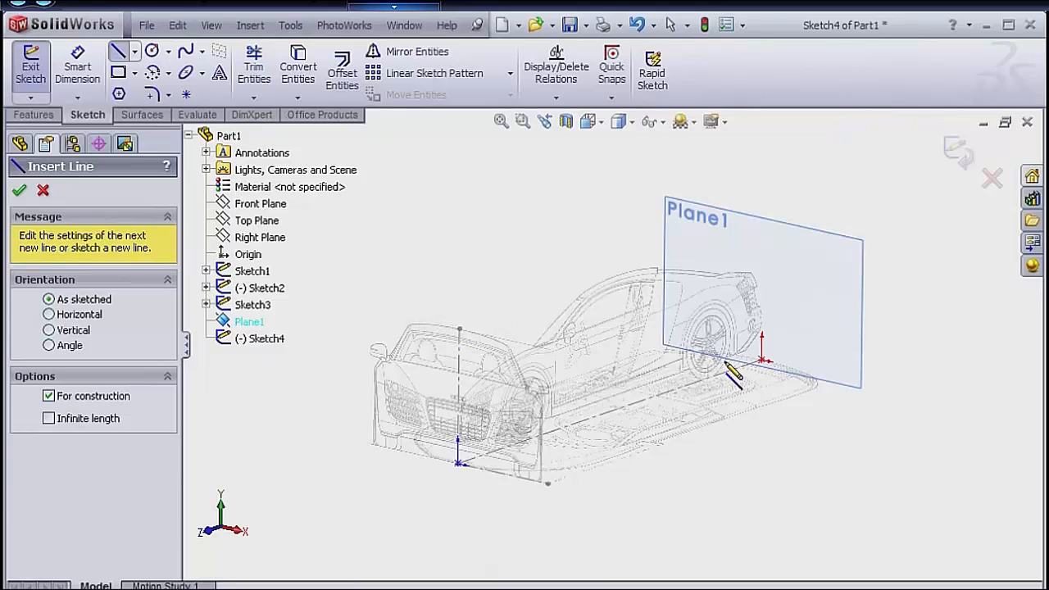
pyautogui.click(763, 360)
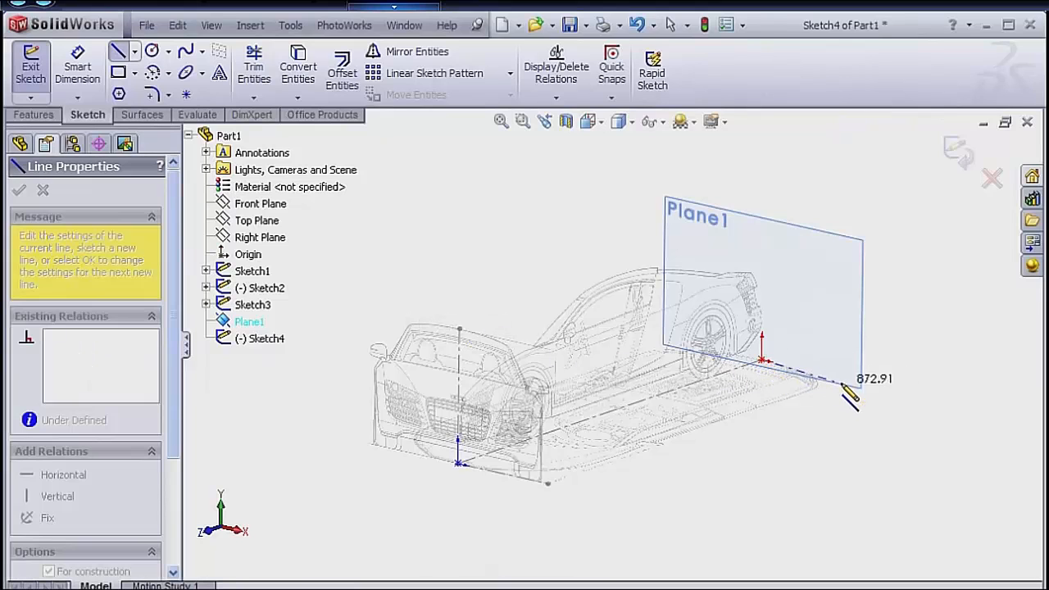
pyautogui.click(882, 387)
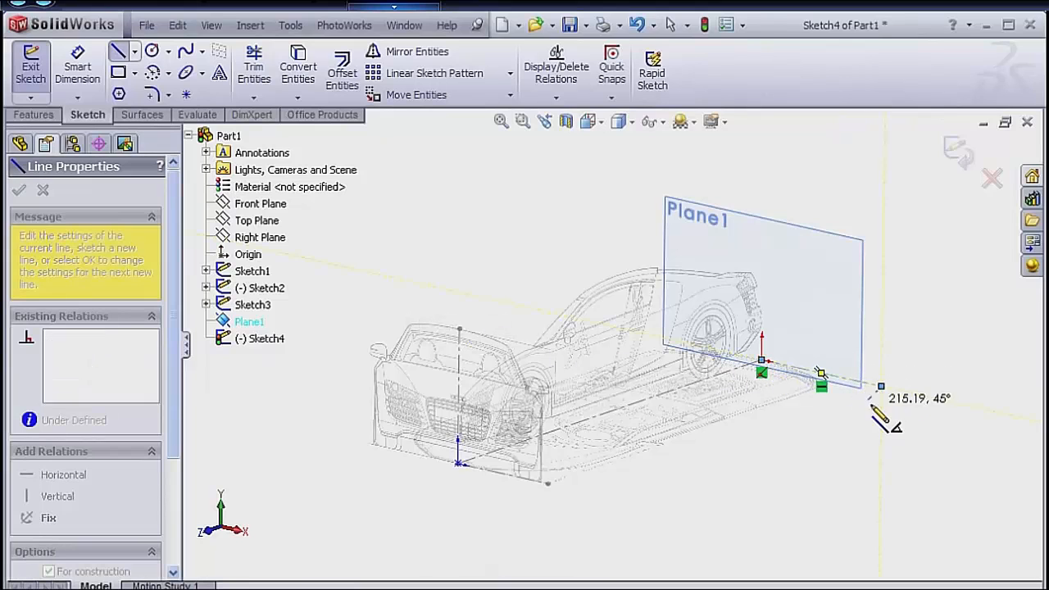
pyautogui.doubleClick(846, 423)
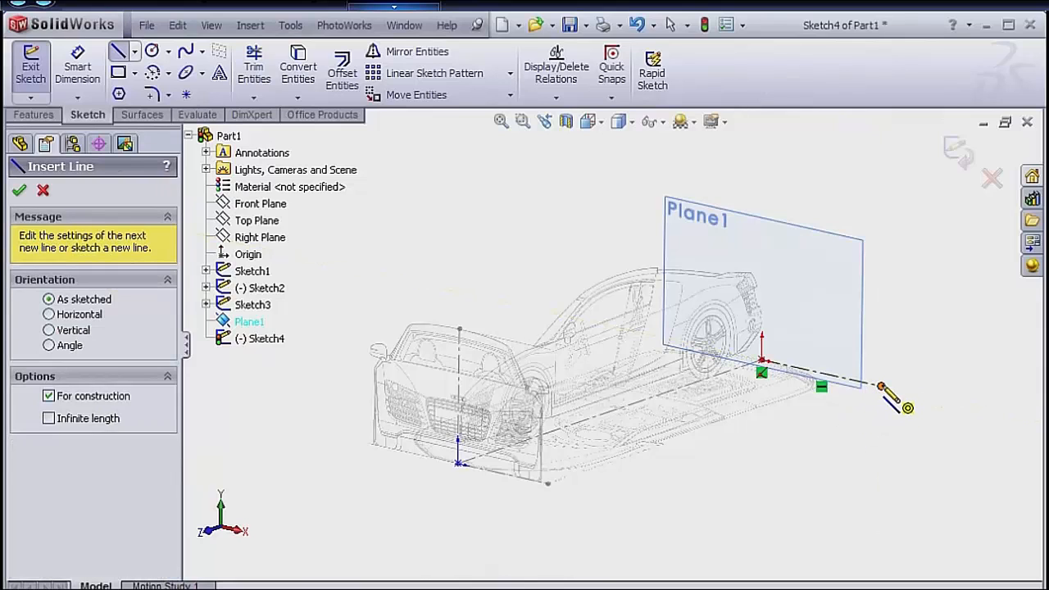
pyautogui.rightClick(828, 410)
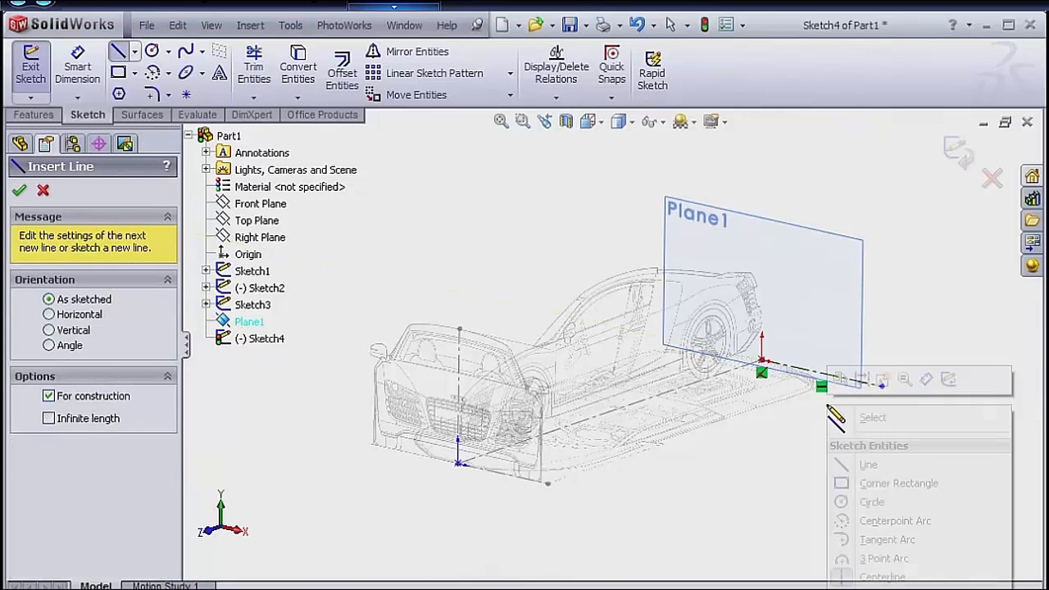
pyautogui.click(868, 415)
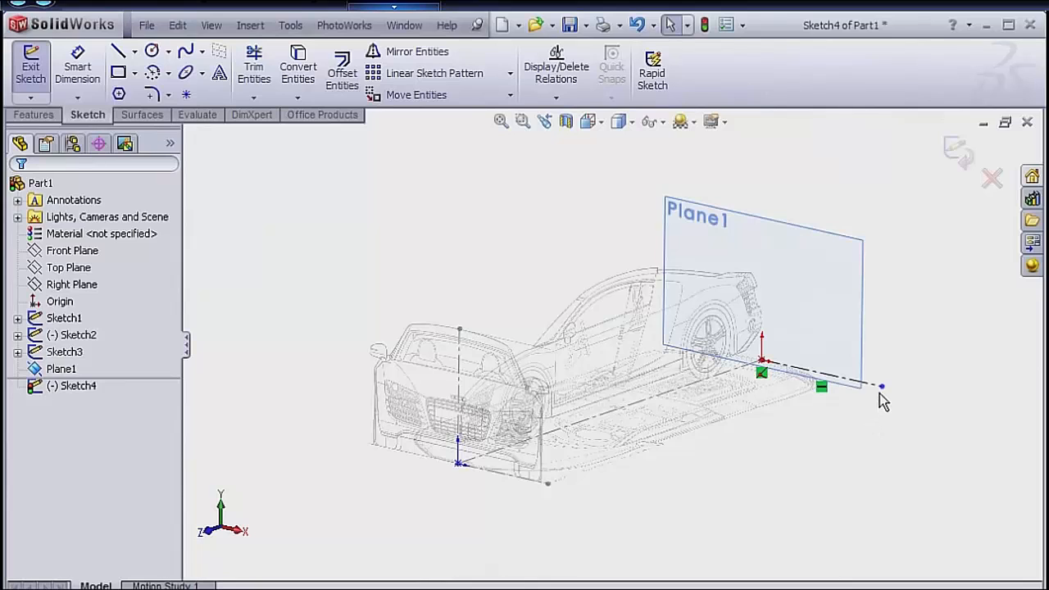
# Make the centerline's free endpoint coincident with the outer endpoint of the front-view sketch's baseline.
pyautogui.click(881, 386)
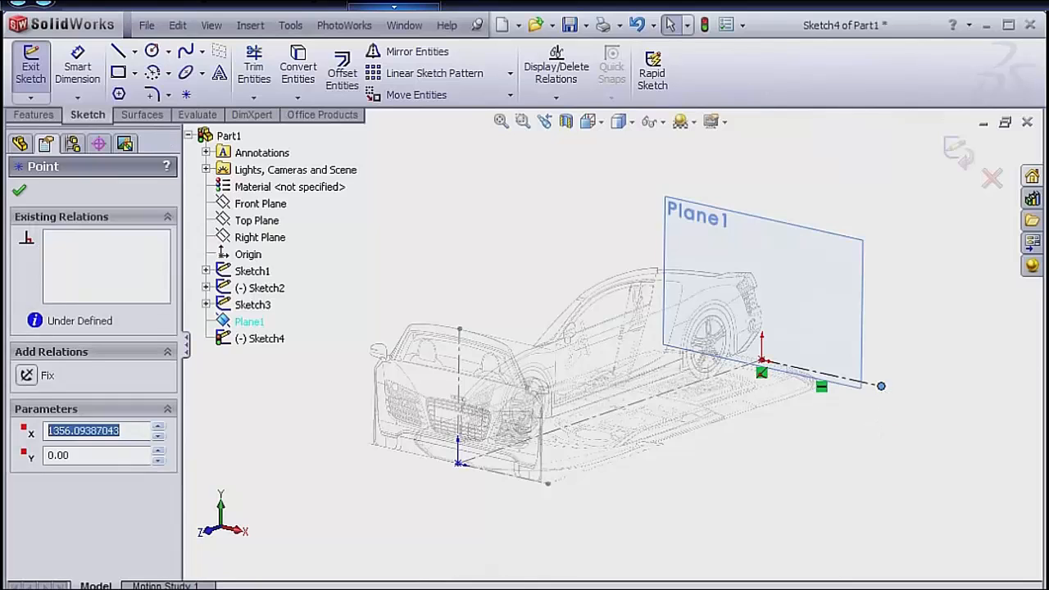
pyautogui.keyDown('ctrl'); pyautogui.click(547, 483); pyautogui.keyUp('ctrl')
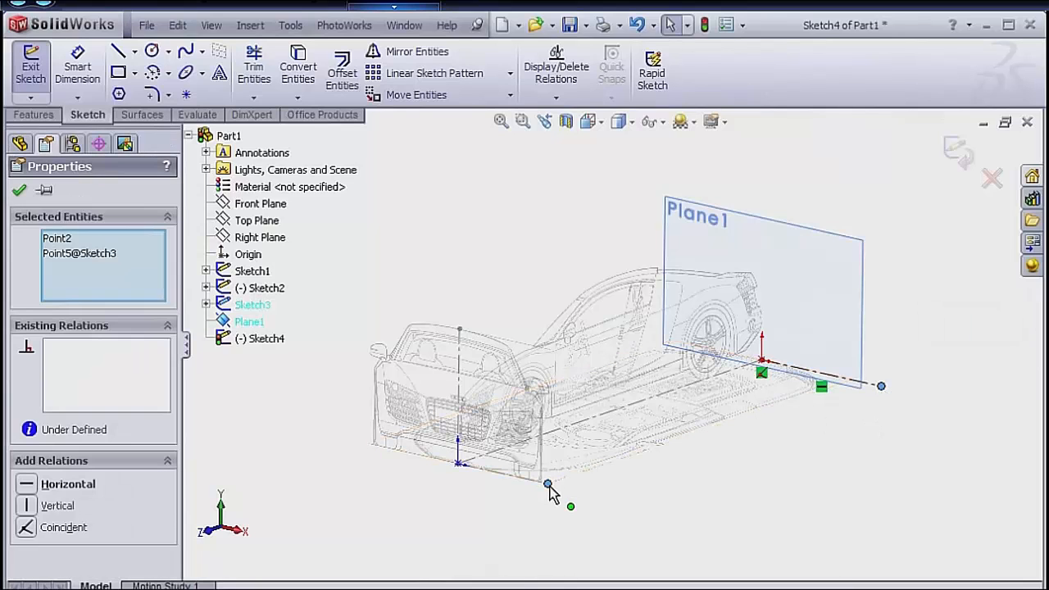
pyautogui.click(27, 529)
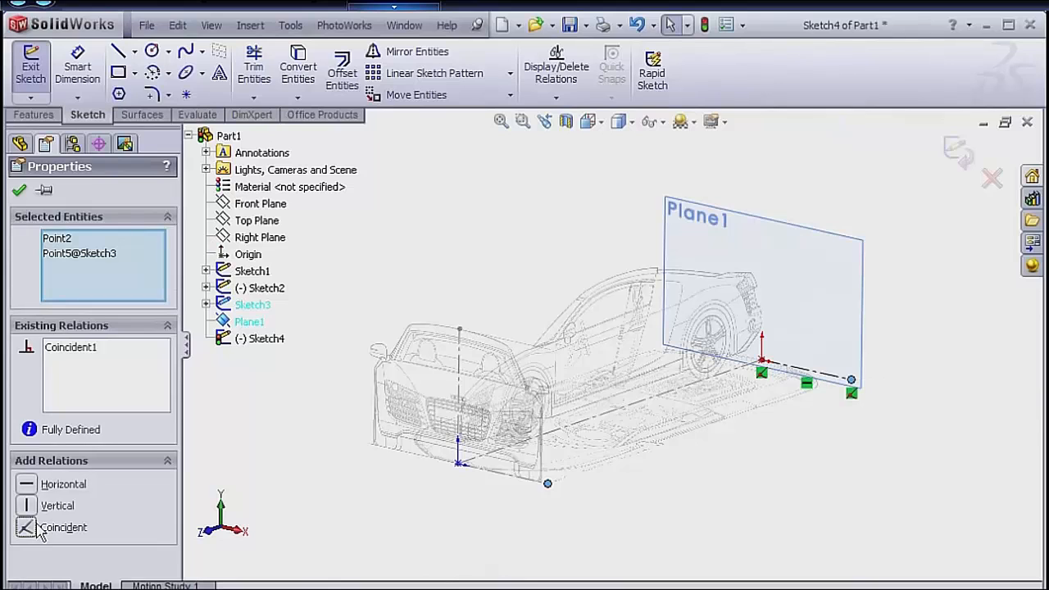
pyautogui.click(916, 253)
# Insert BackView_AudiR8.bmp as a sketch picture in the rear-plane sketch.
pyautogui.press('s')
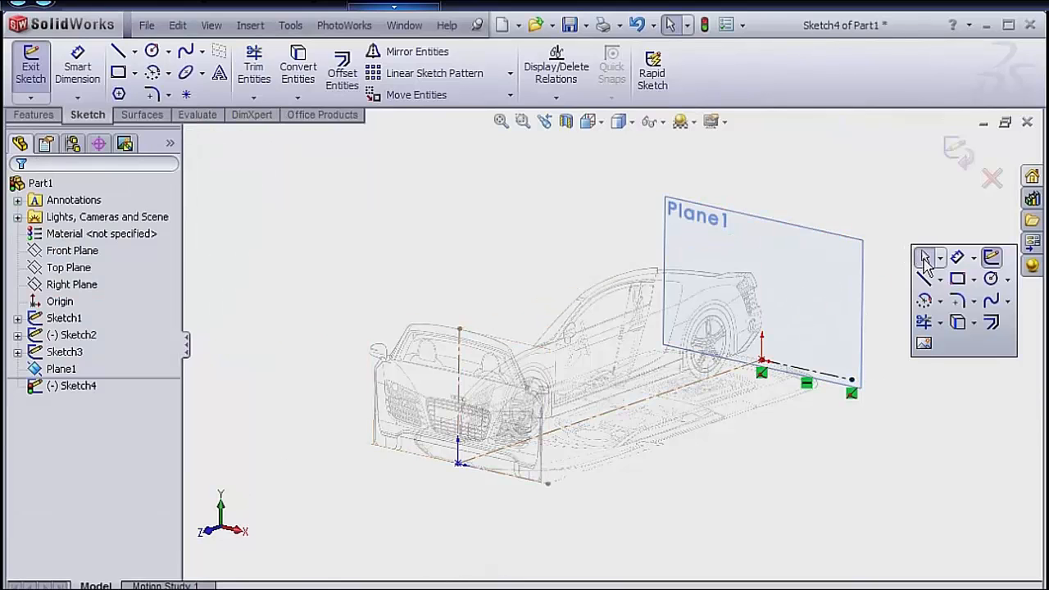
pyautogui.click(925, 344)
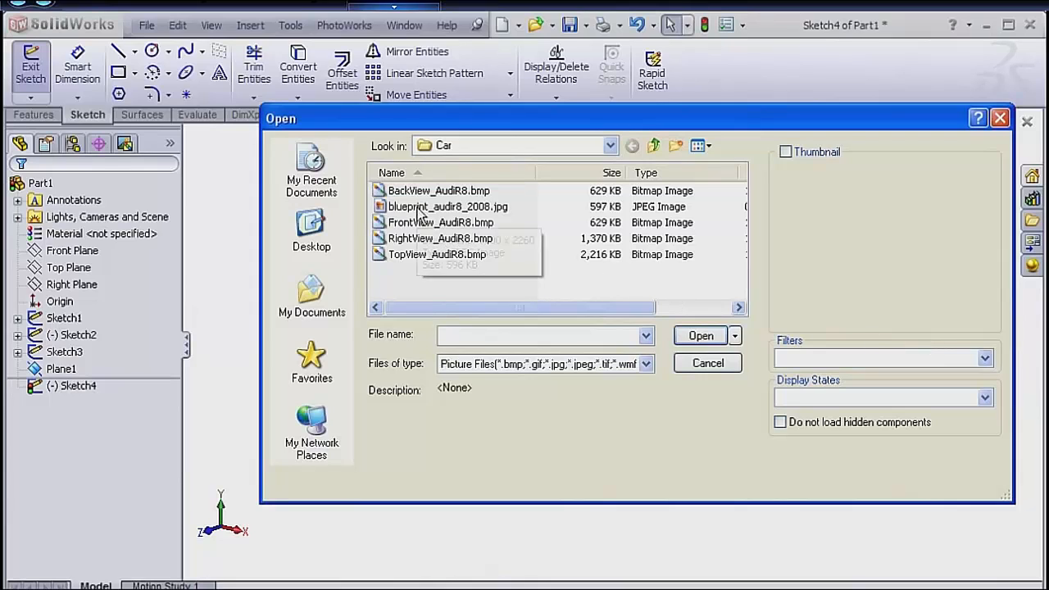
pyautogui.click(422, 194)
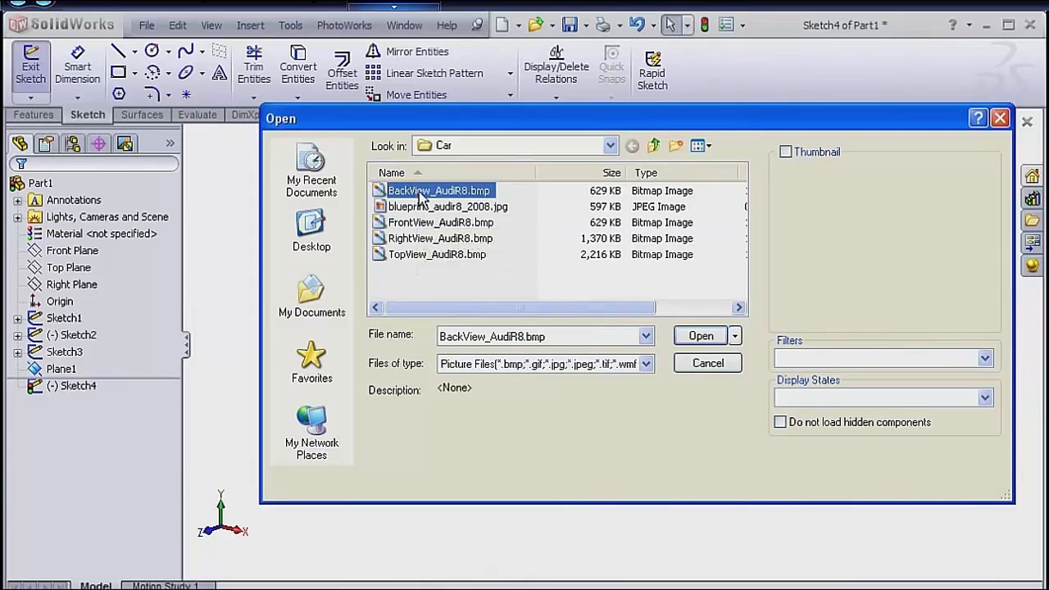
pyautogui.click(699, 335)
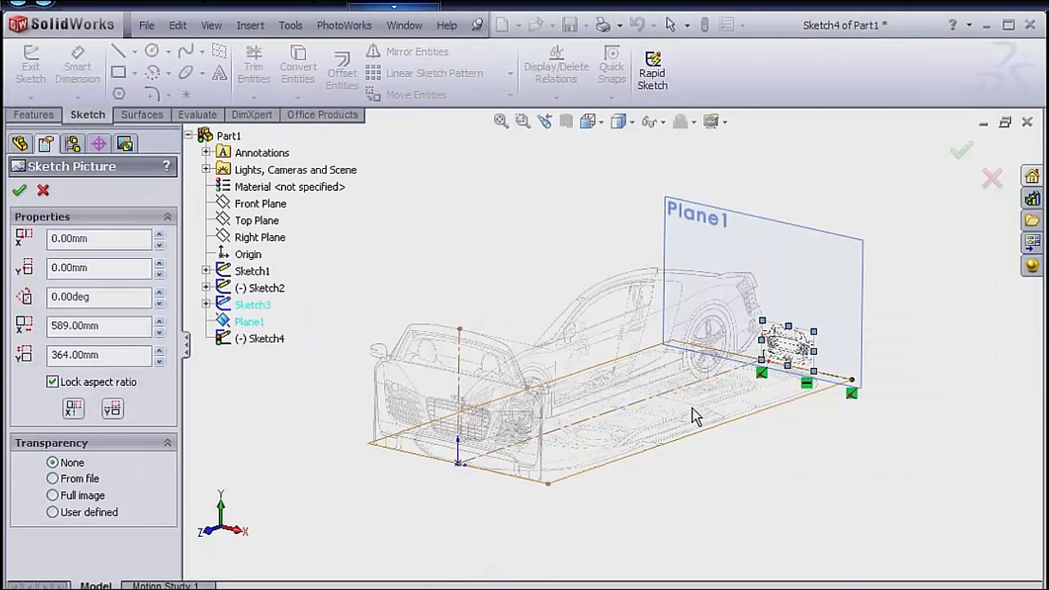
# Switch to the Back view and set the back-view picture's X origin to -1007 mm.
pyautogui.press('space')
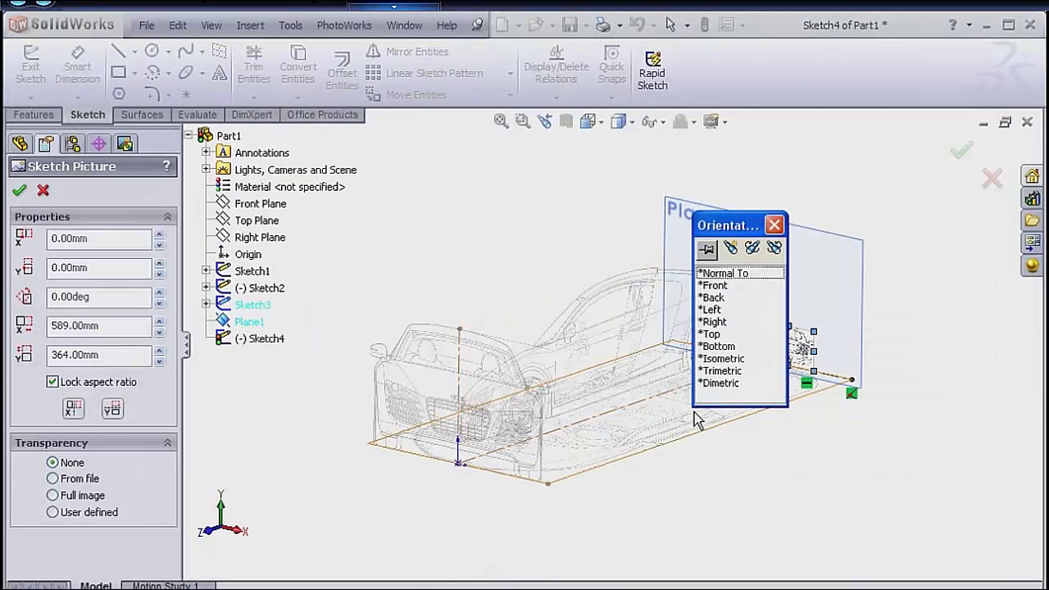
pyautogui.click(713, 298)
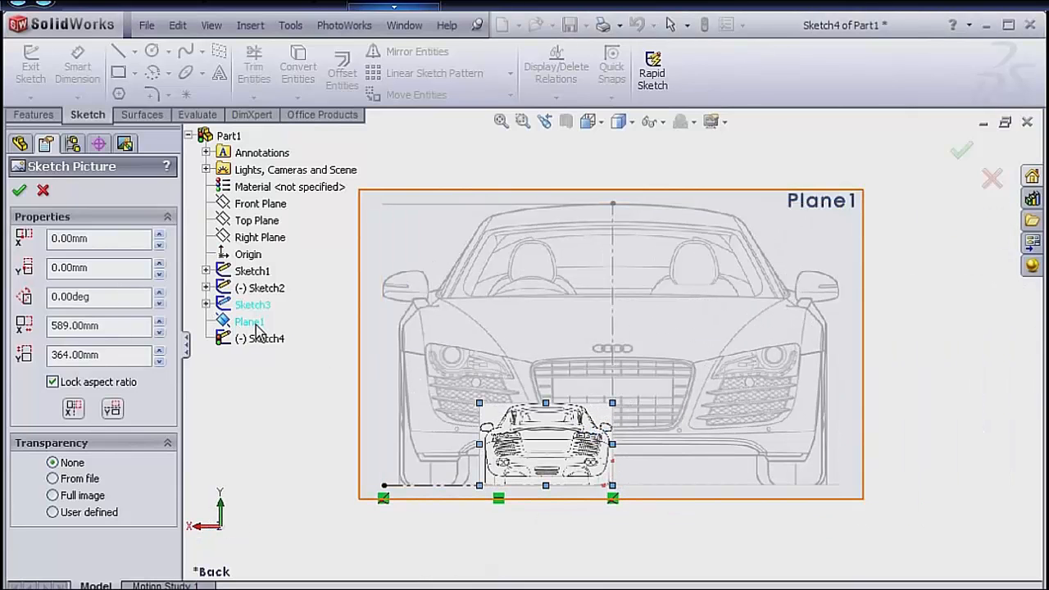
pyautogui.doubleClick(98, 239)
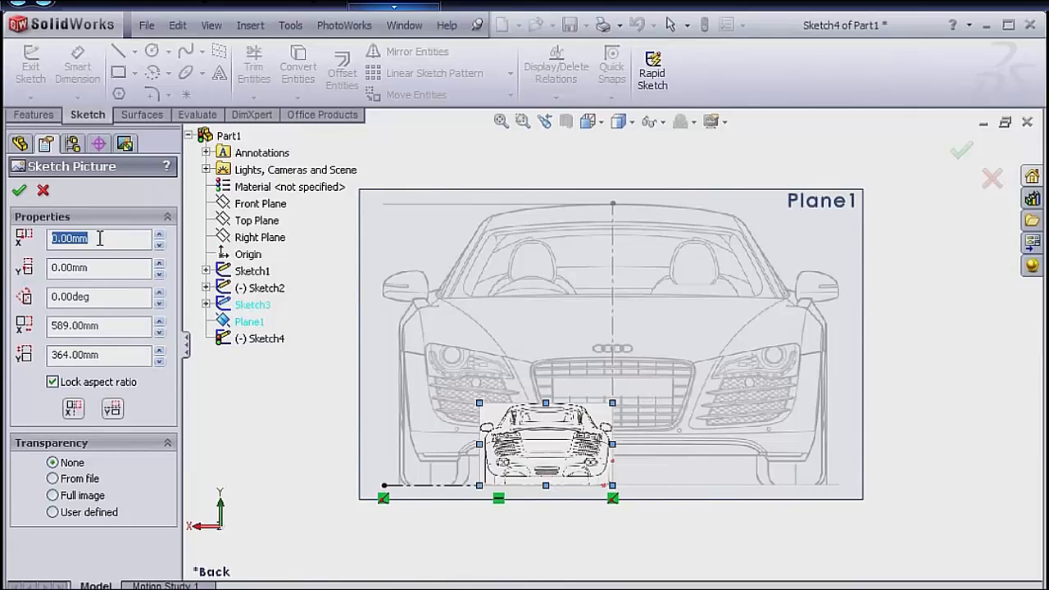
pyautogui.write('-')
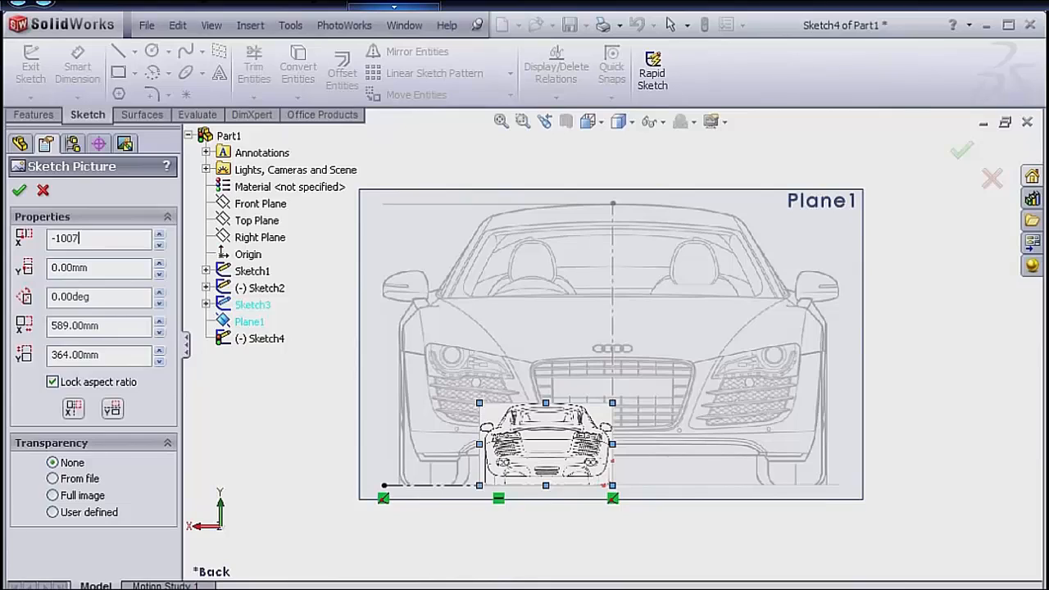
pyautogui.write('1007')
pyautogui.press('Return')
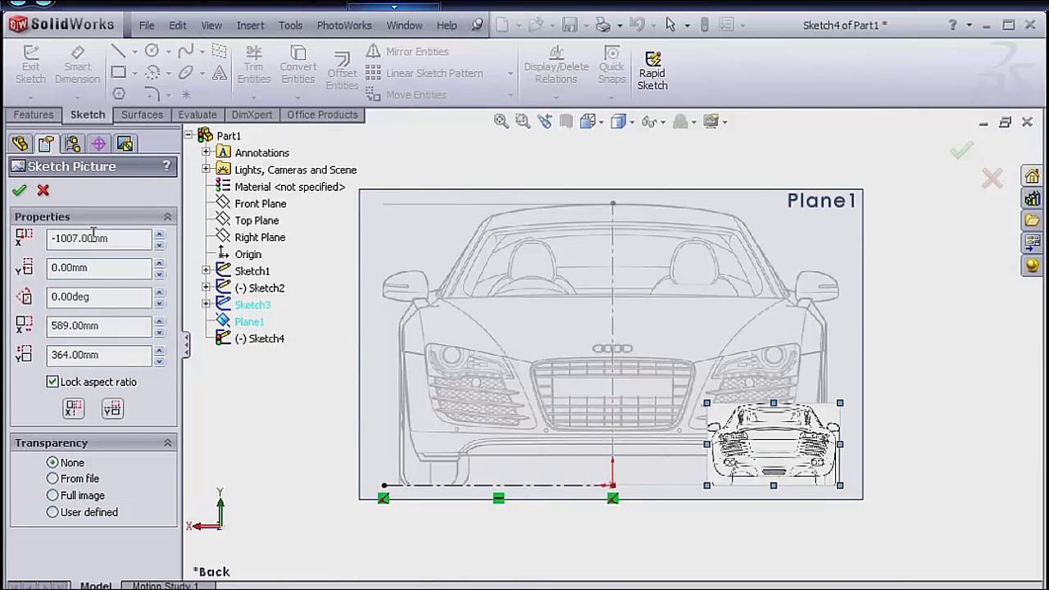
# Unlock the back-view picture's aspect ratio and set its size to 2029 mm wide by 1249 mm high.
pyautogui.press('Tab')
pyautogui.press('Tab')
pyautogui.press('Tab')
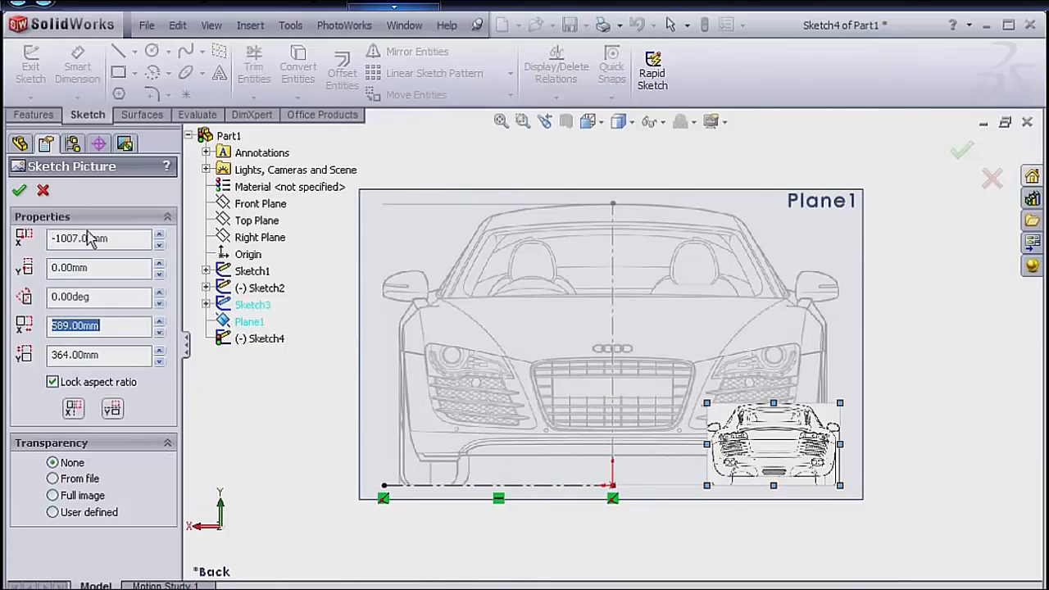
pyautogui.click(51, 383)
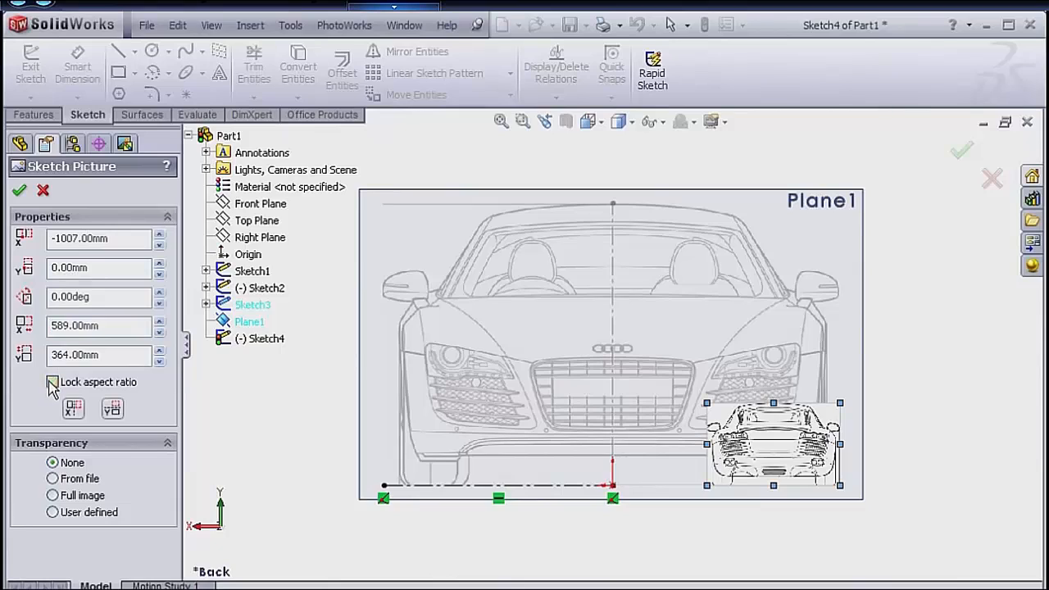
pyautogui.doubleClick(74, 327)
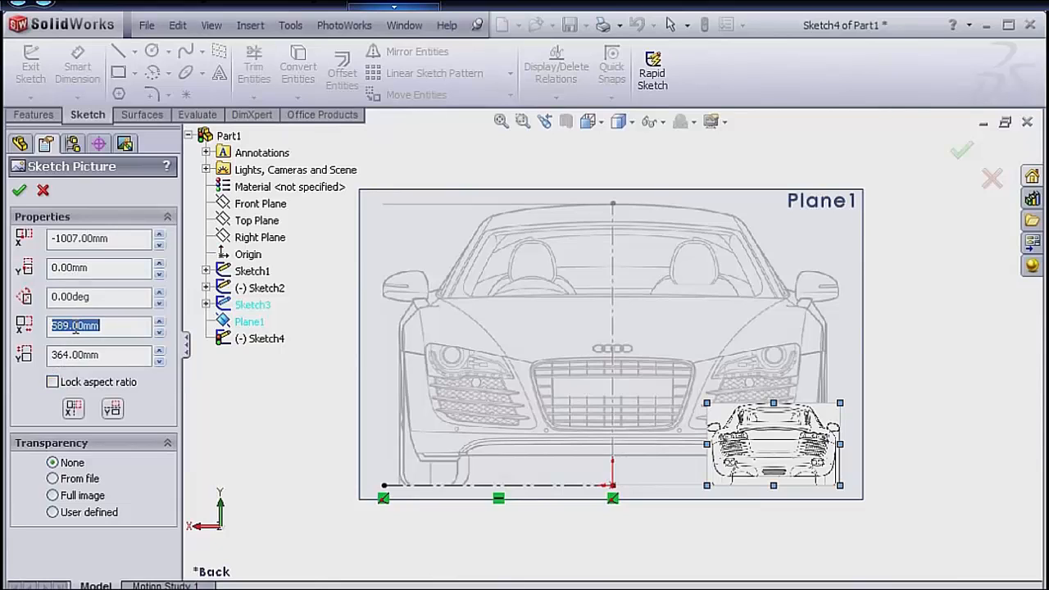
pyautogui.write('2029')
pyautogui.press('Return')
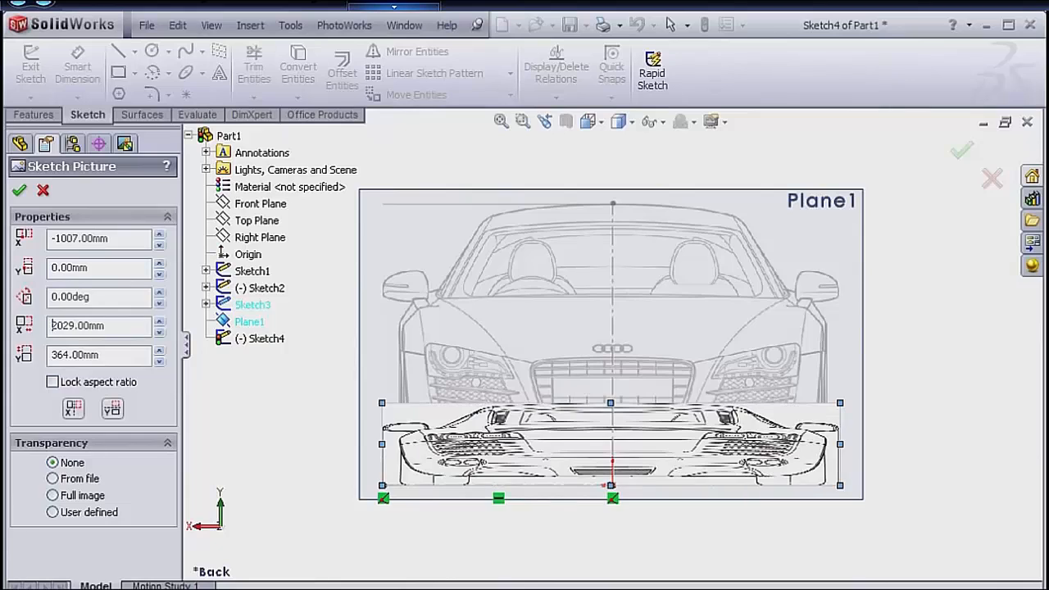
pyautogui.doubleClick(86, 354)
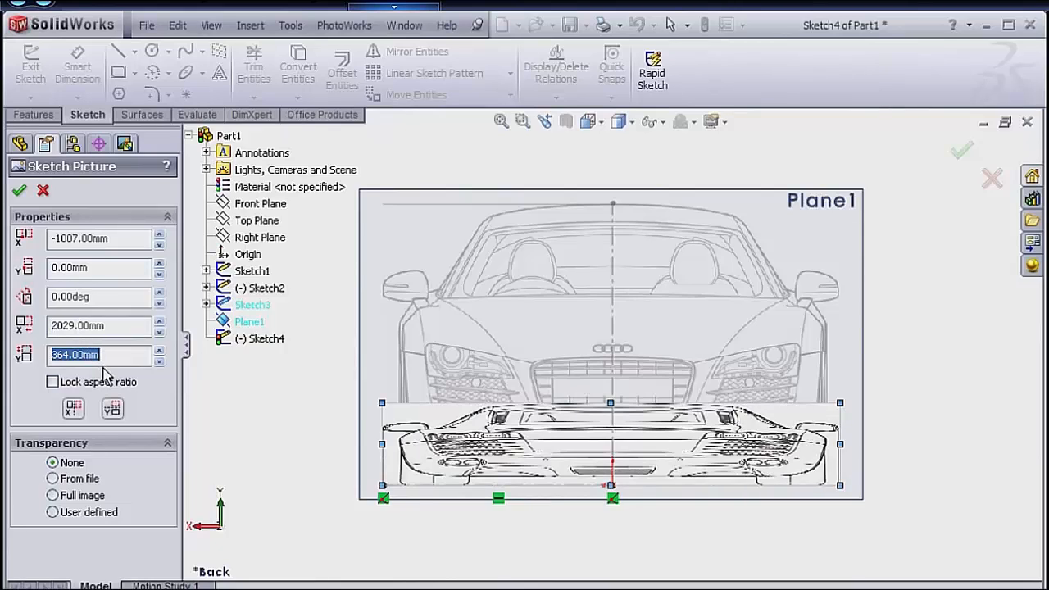
pyautogui.write('12')
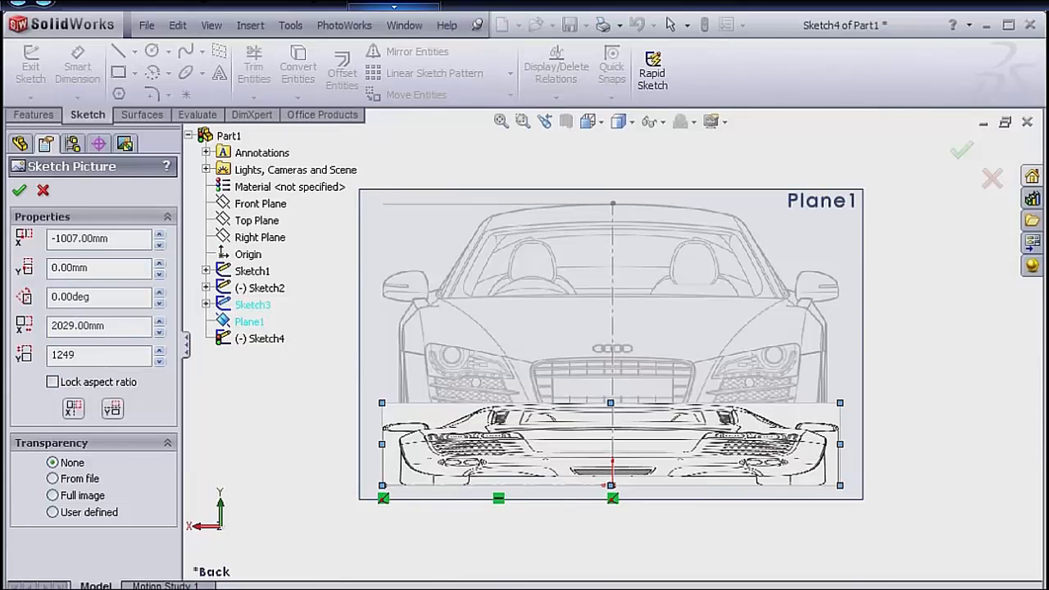
pyautogui.write('49')
pyautogui.press('Return')
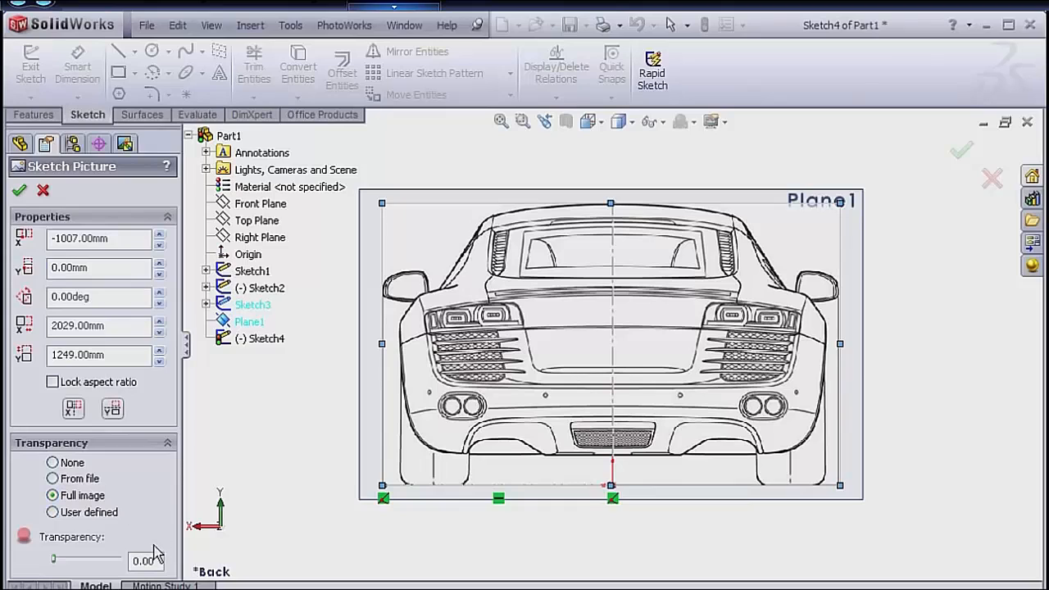
# Apply full-image transparency of 0.70 to the back-view picture and accept its properties.
pyautogui.moveTo(152, 558); pyautogui.dragTo(123, 562)
pyautogui.write('0.7')
pyautogui.press('Return')
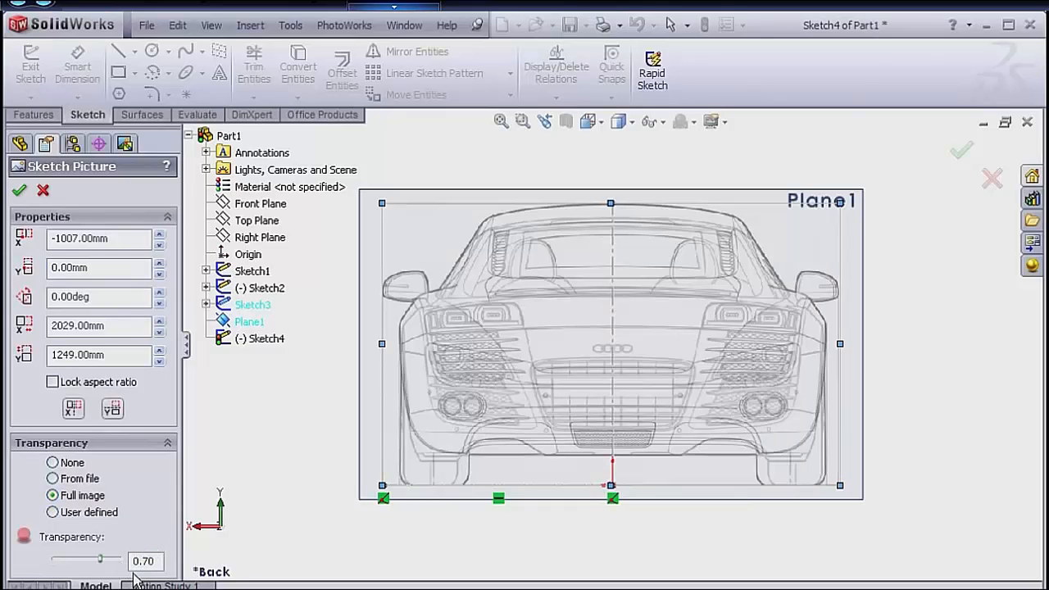
pyautogui.click(20, 192)
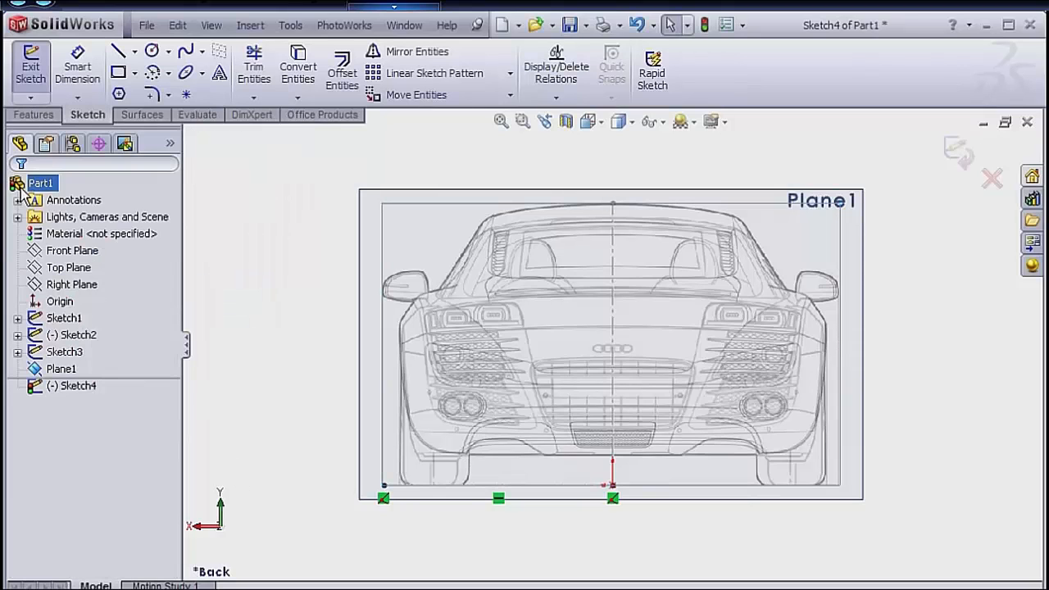
# Exit the rear-plane sketch and show the model in the Isometric view with nothing selected.
pyautogui.click(961, 151)
pyautogui.press('space')
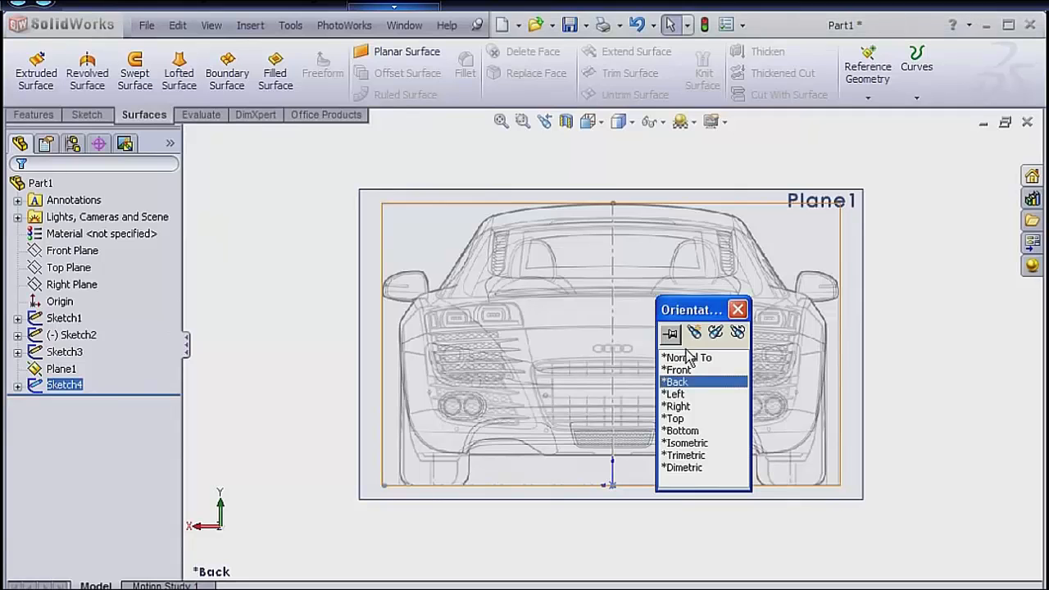
pyautogui.click(694, 443)
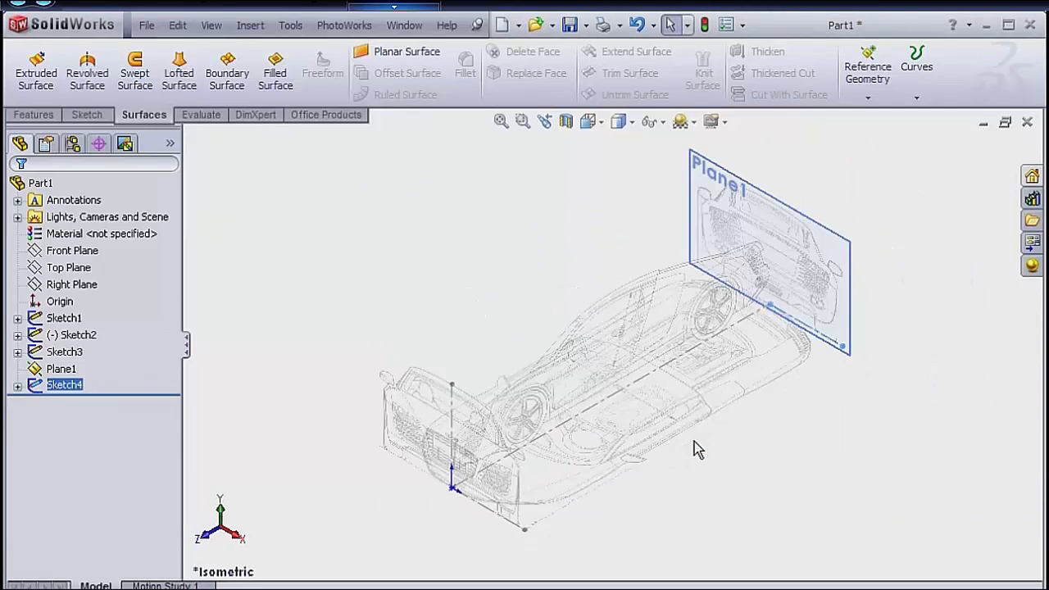
pyautogui.click(694, 437)
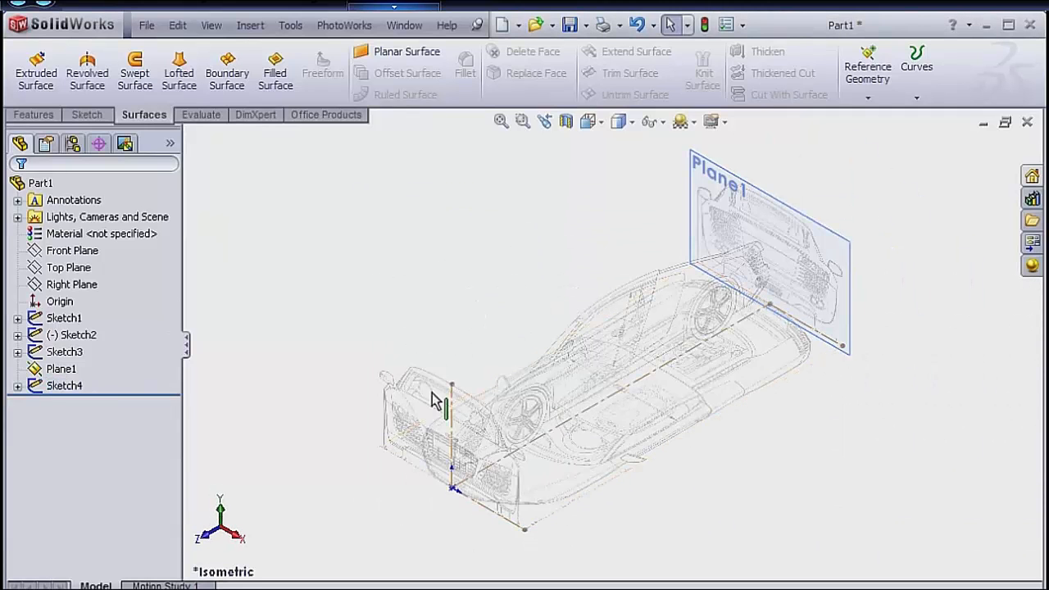
# Rename Sketch1, which holds the side-view picture, as Right_Blueprint.
pyautogui.click(64, 320)
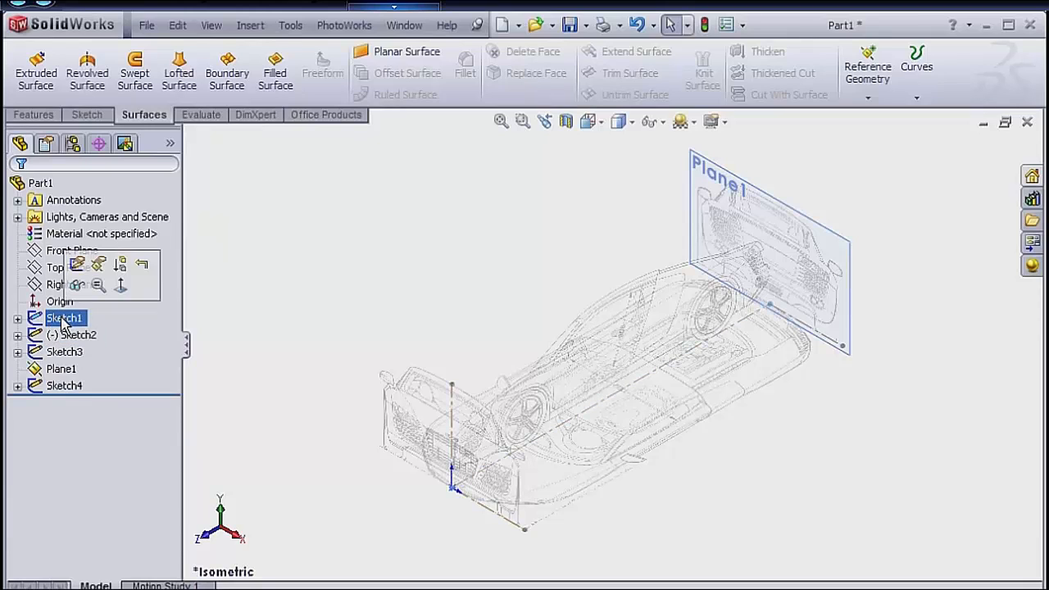
pyautogui.click(64, 319)
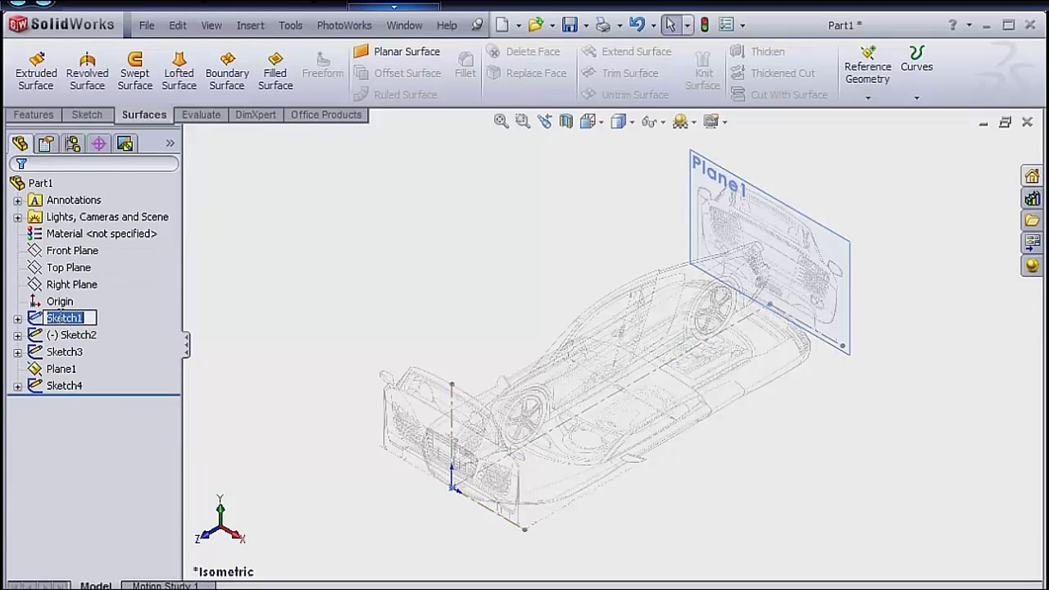
pyautogui.write('Right')
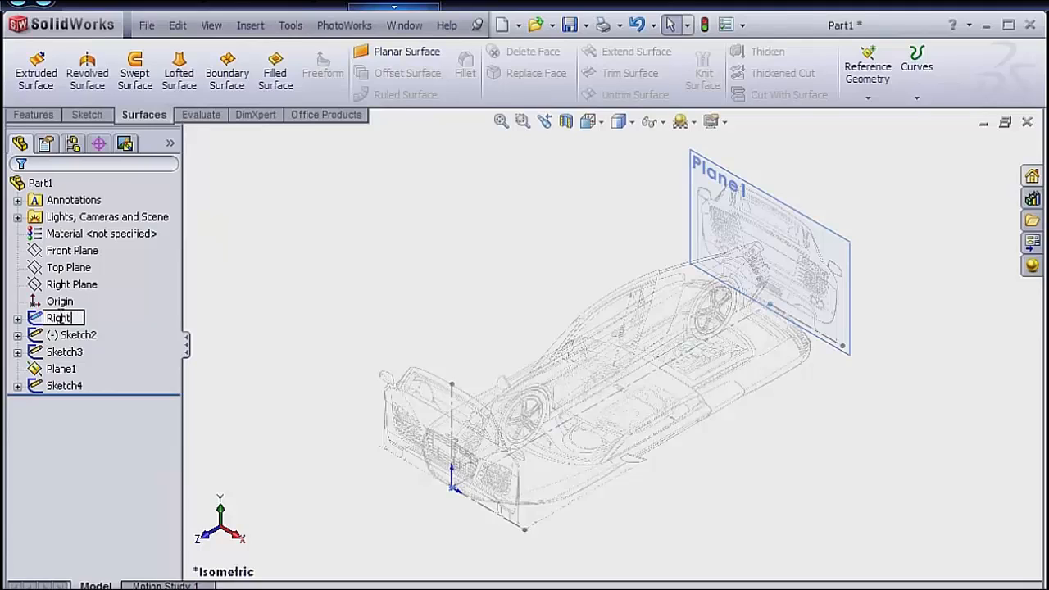
pyautogui.write('_Blueprint')
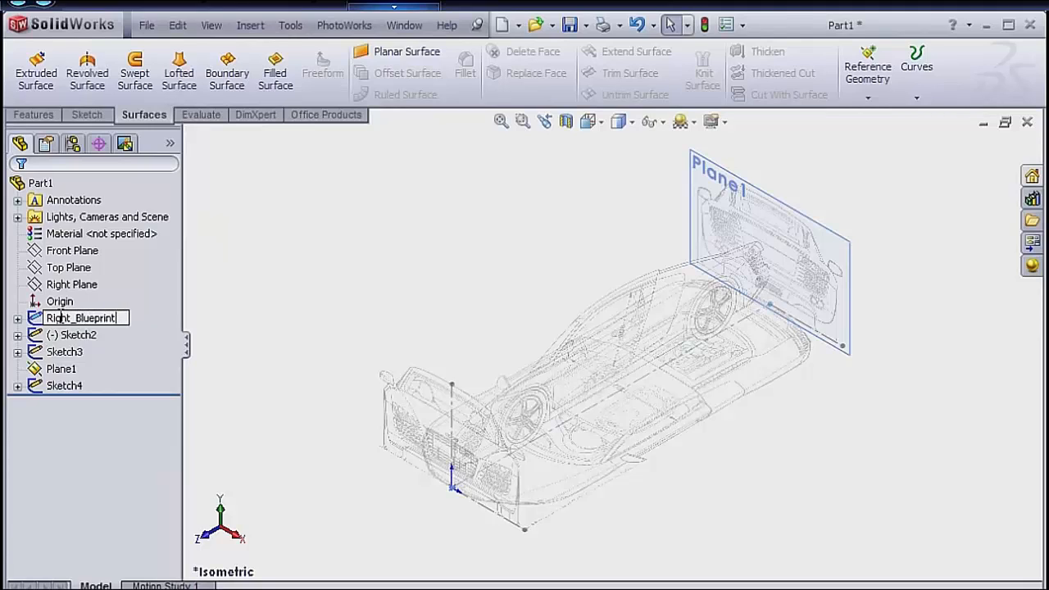
pyautogui.press('Return')
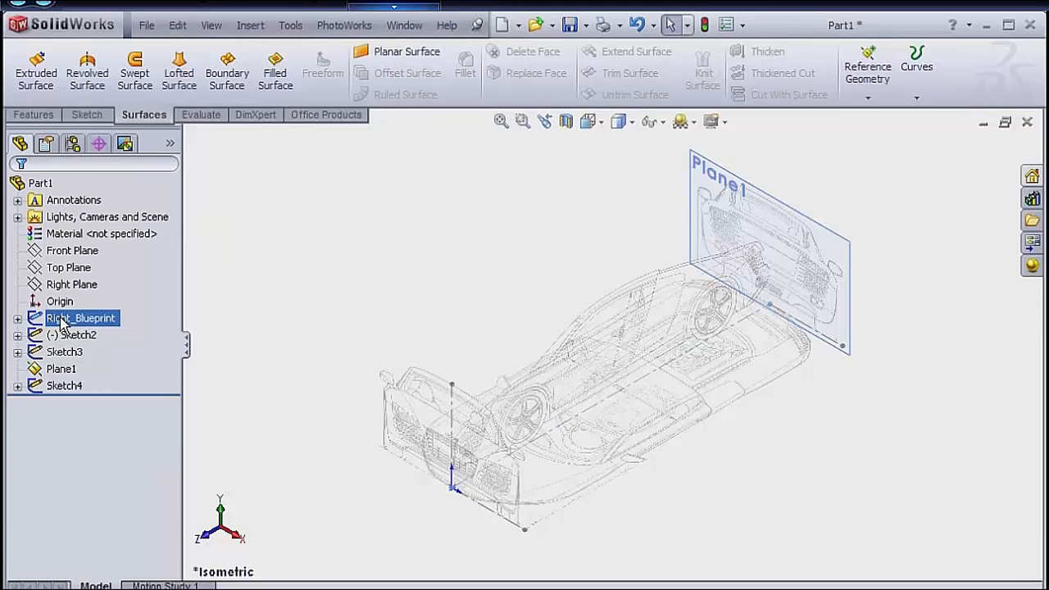
# Rename Sketch2, which holds the top-view picture, as Top_Blueprint.
pyautogui.click(70, 334)
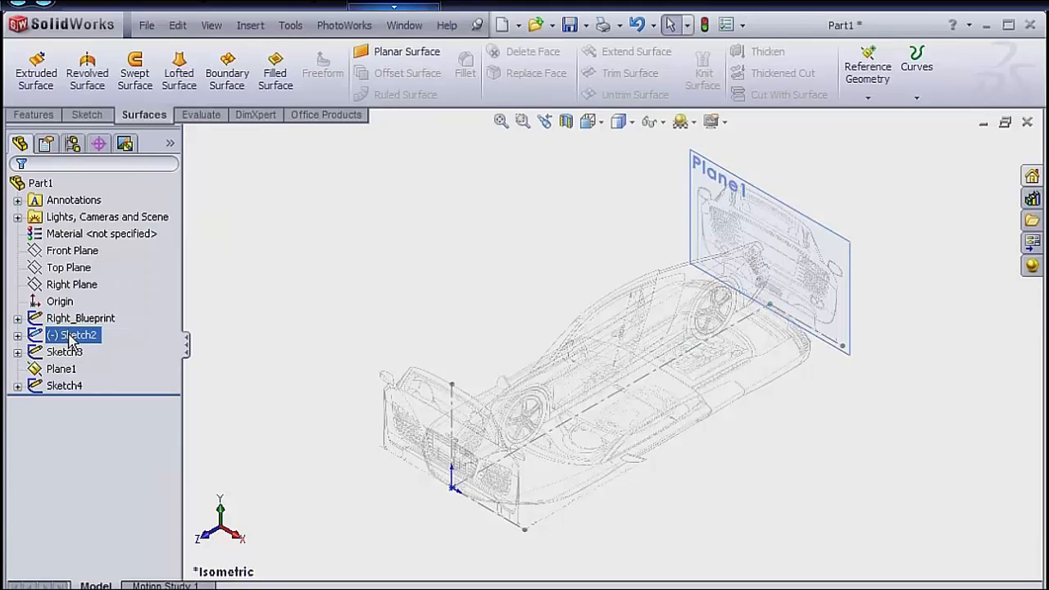
pyautogui.click(70, 336)
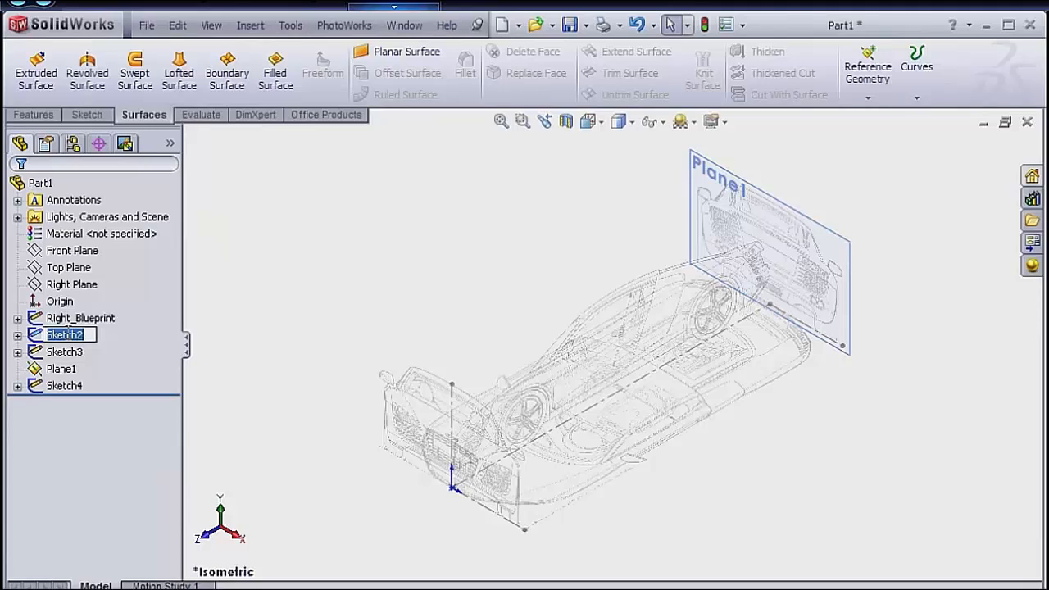
pyautogui.write('Top B')
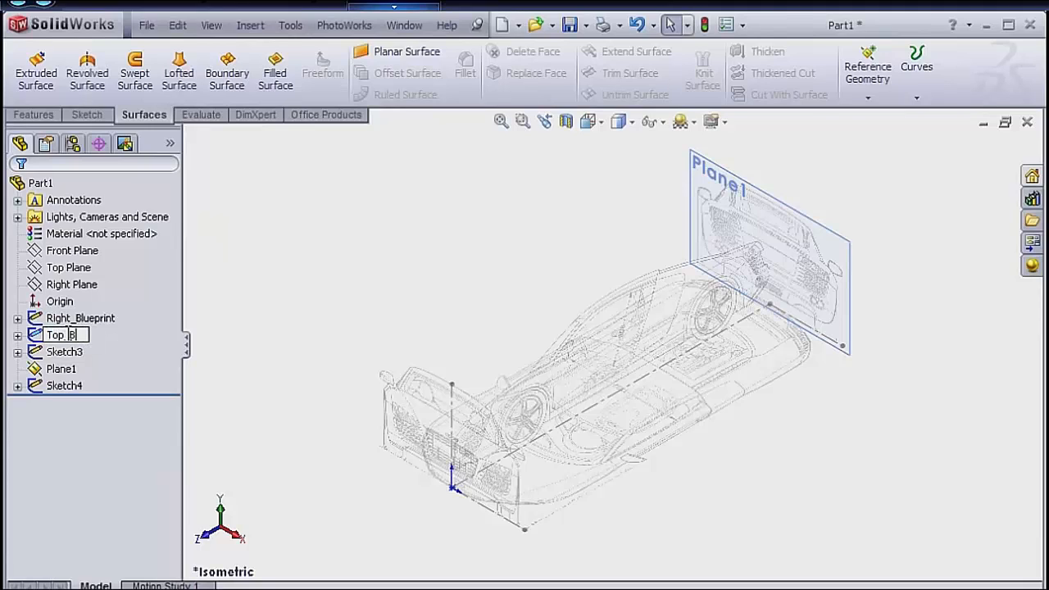
pyautogui.write('lueprint')
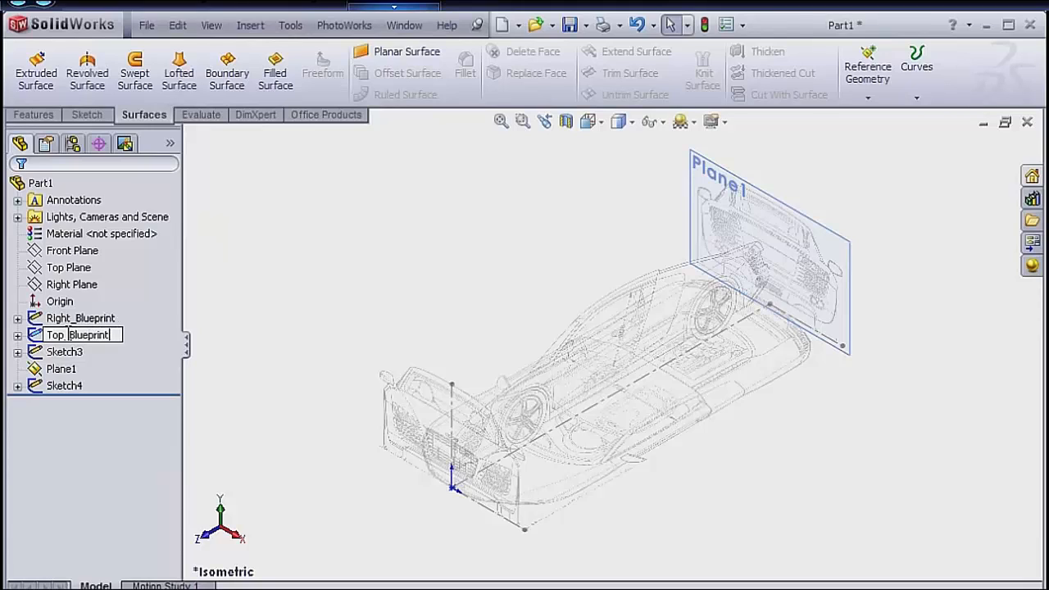
pyautogui.press('Return')
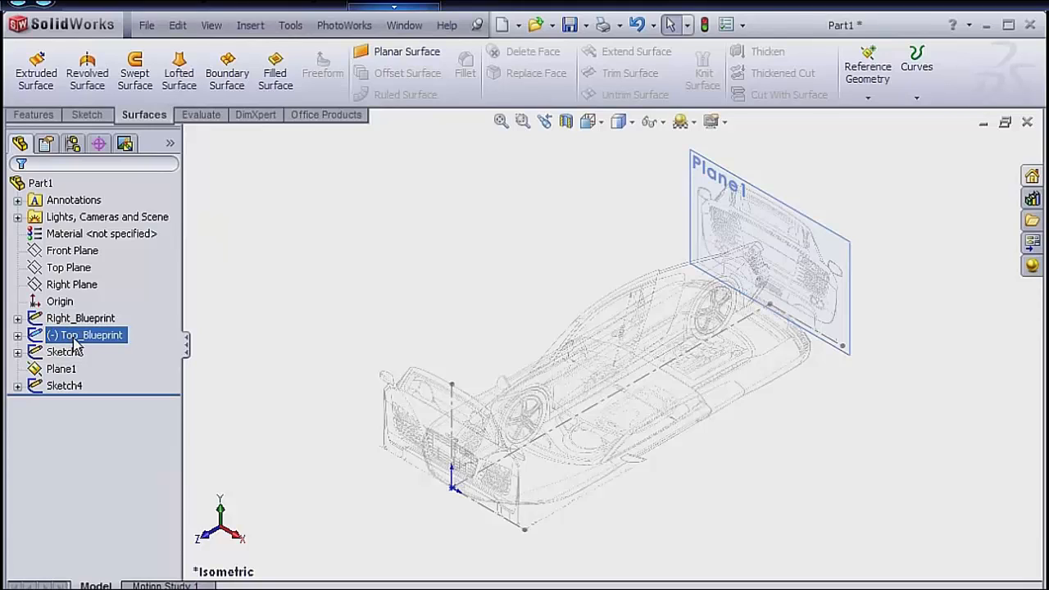
# Rename Sketch3, which holds the front-view picture, as Front_Blueprint.
pyautogui.click(72, 351)
pyautogui.click(67, 352)
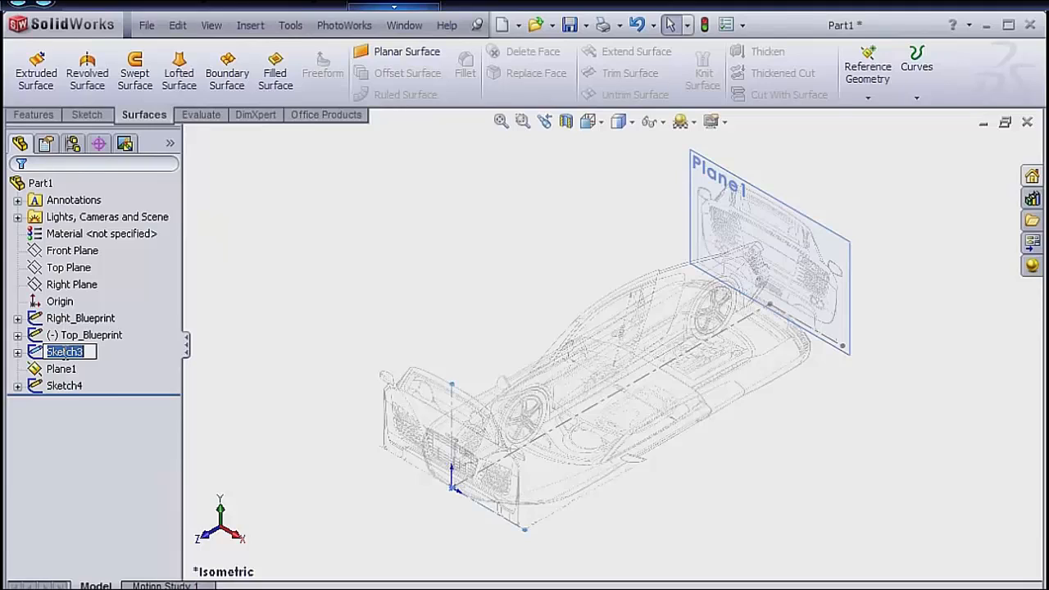
pyautogui.write('Fr')
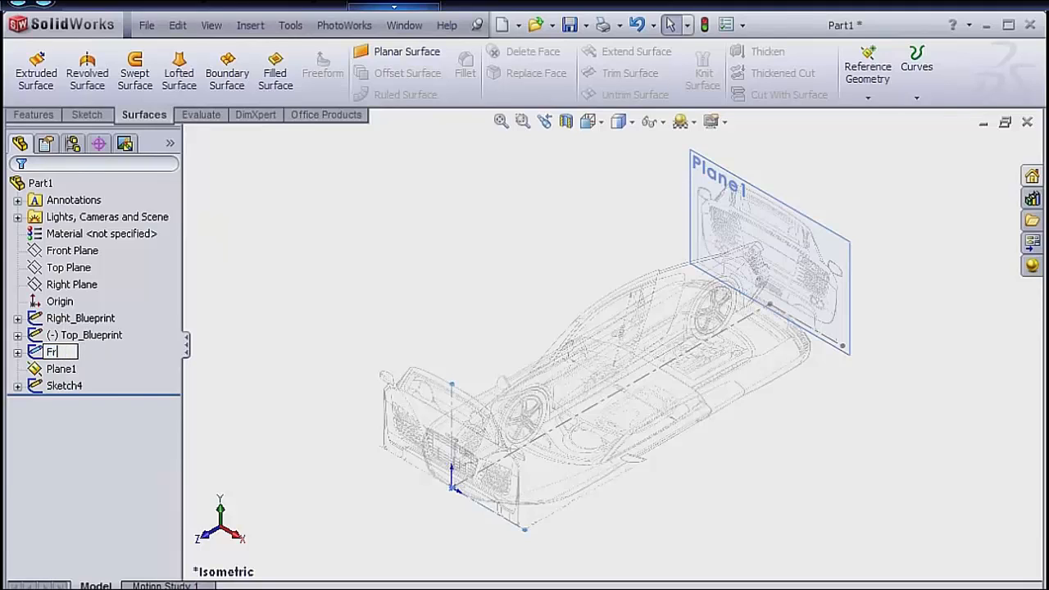
pyautogui.write('ont_Bl')
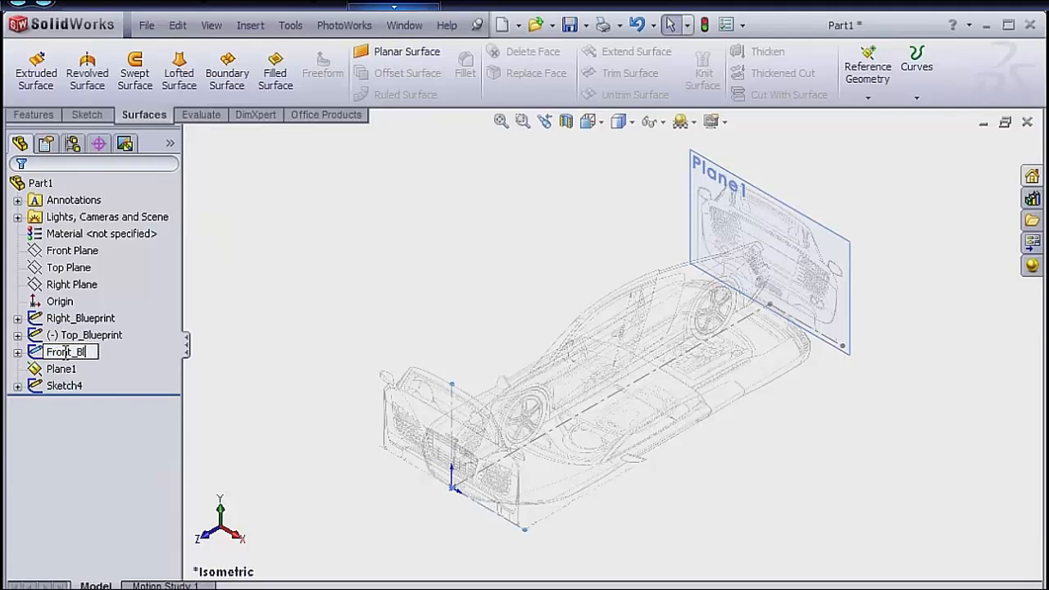
pyautogui.write('ueprint')
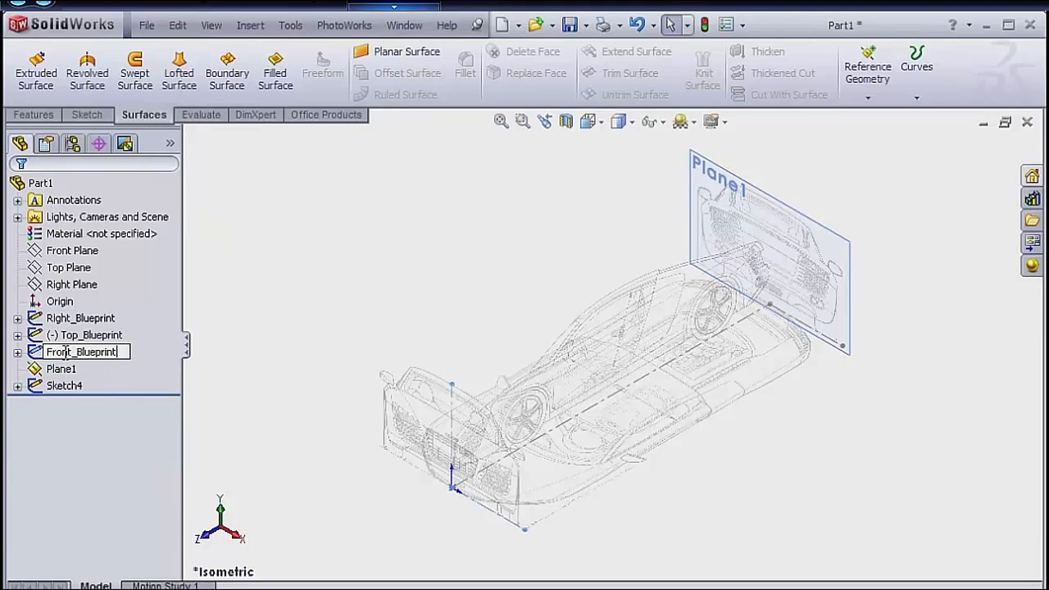
pyautogui.press('Return')
pyautogui.keyDown('ctrl'); pyautogui.click(62, 365); pyautogui.keyUp('ctrl')
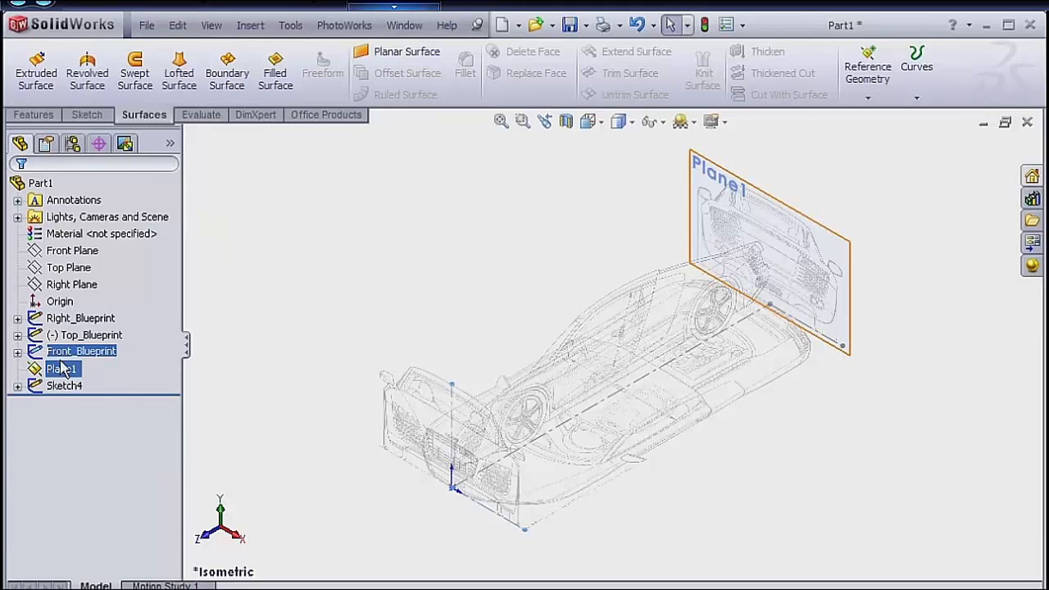
# Rename Sketch4, which holds the back-view picture, as Back_Blueprint.
pyautogui.click(64, 386)
pyautogui.click(64, 385)
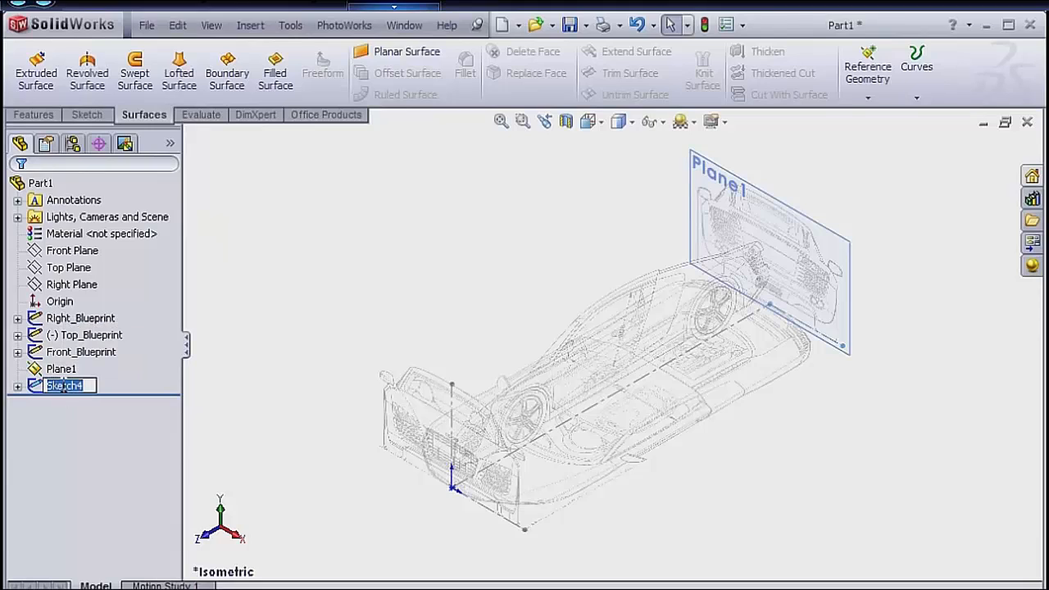
pyautogui.write('Bac')
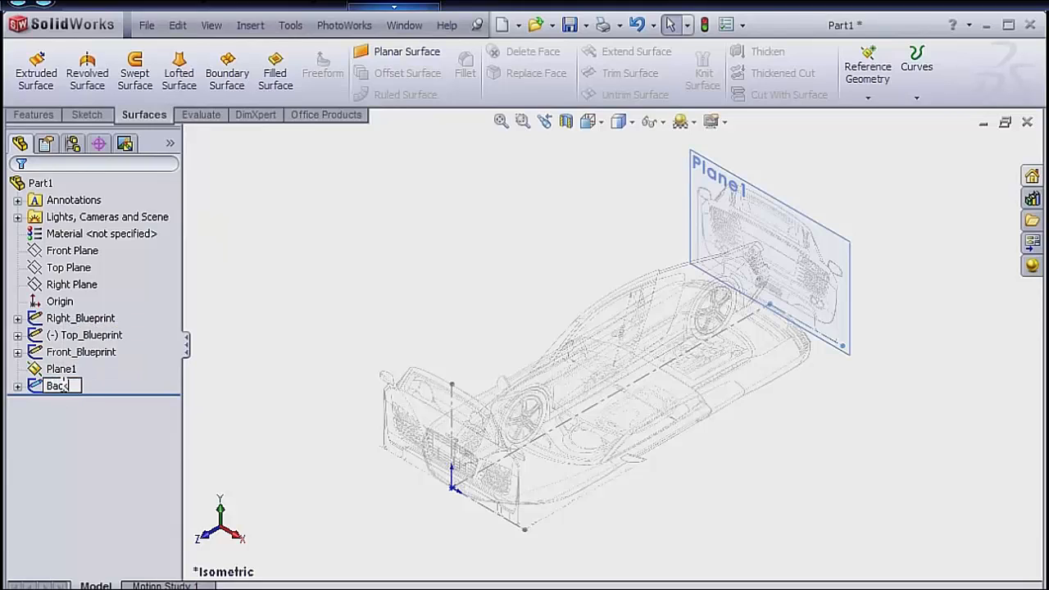
pyautogui.write('k_Pr')
pyautogui.press('BackSpace')
pyautogui.press('BackSpace')
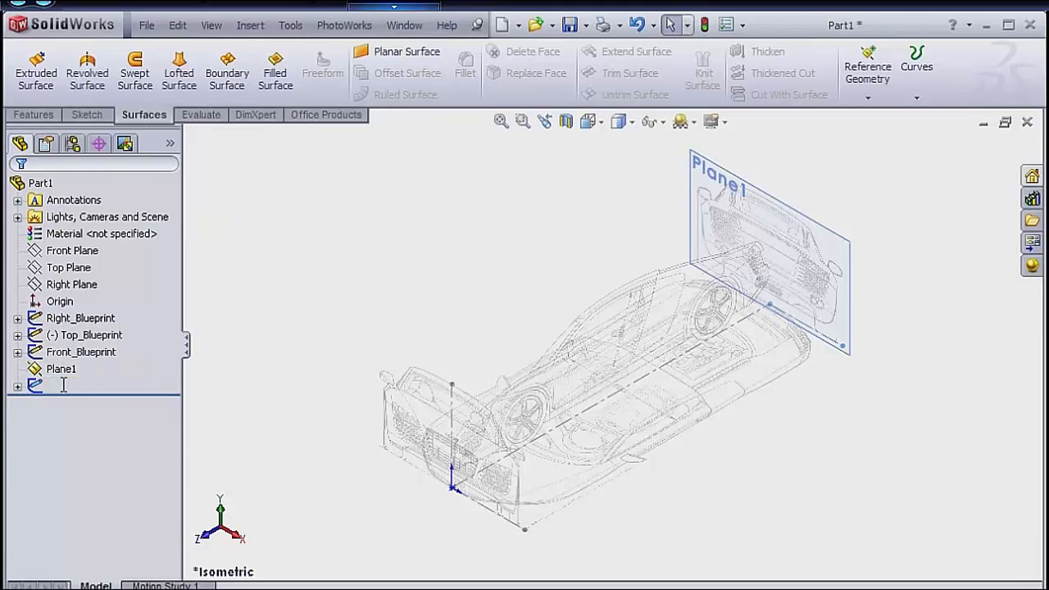
pyautogui.write('Back_Bluep')
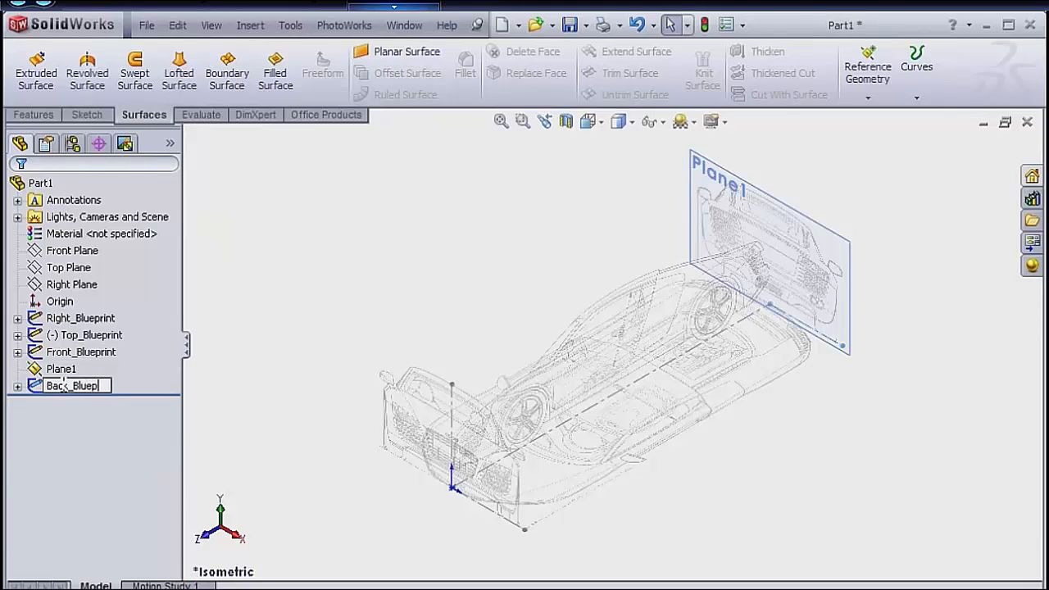
pyautogui.write('rint')
pyautogui.press('Return')
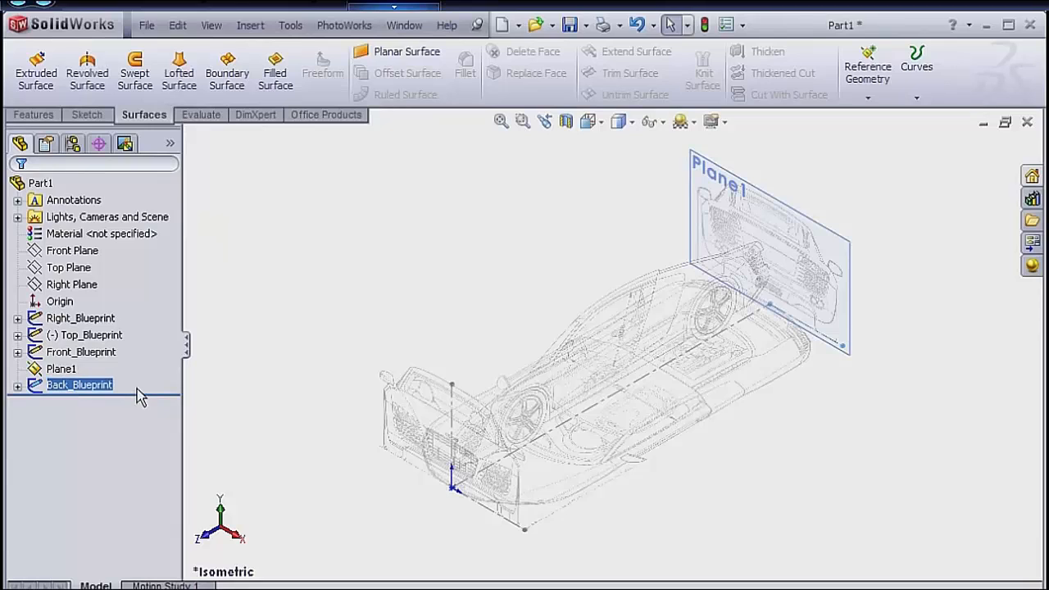
# Group the four blueprint sketches and Plane1 into a new folder named "Blueprint - Don't Touch!".
pyautogui.moveTo(143, 387); pyautogui.dragTo(51, 320)
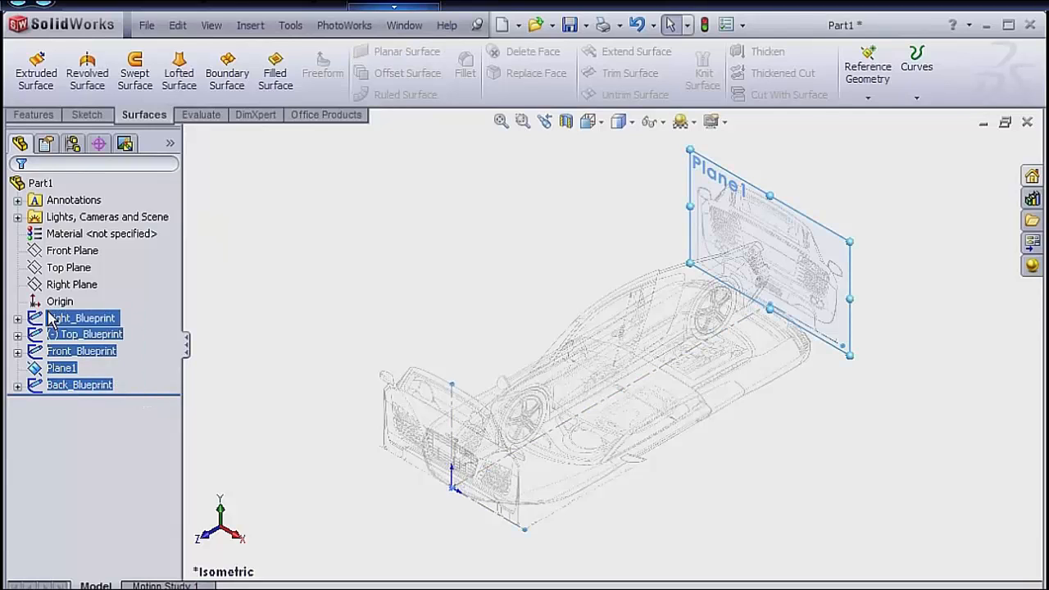
pyautogui.rightClick(55, 322)
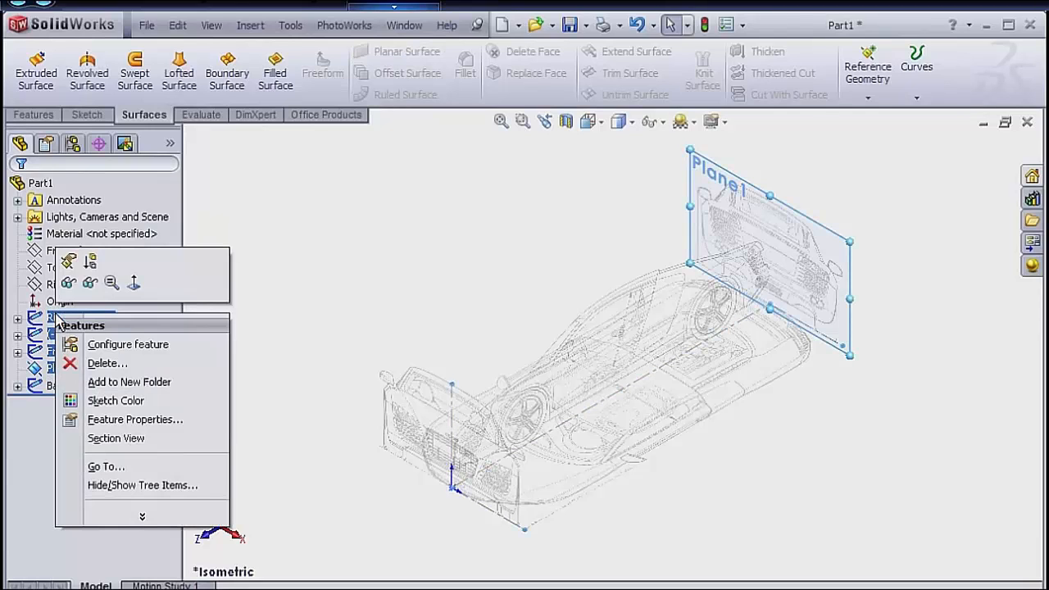
pyautogui.click(113, 384)
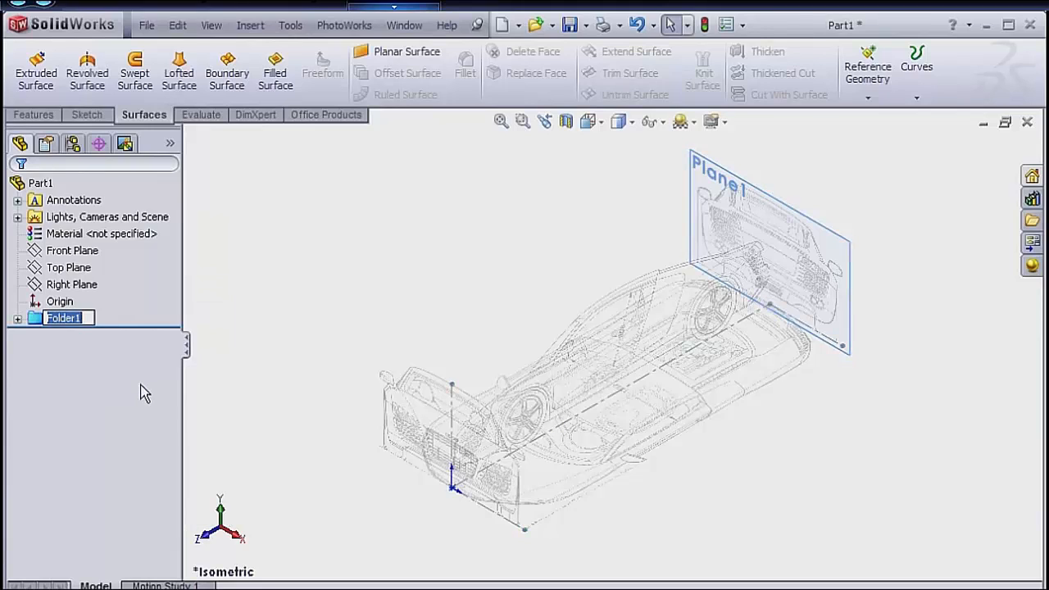
pyautogui.write('Bluerp')
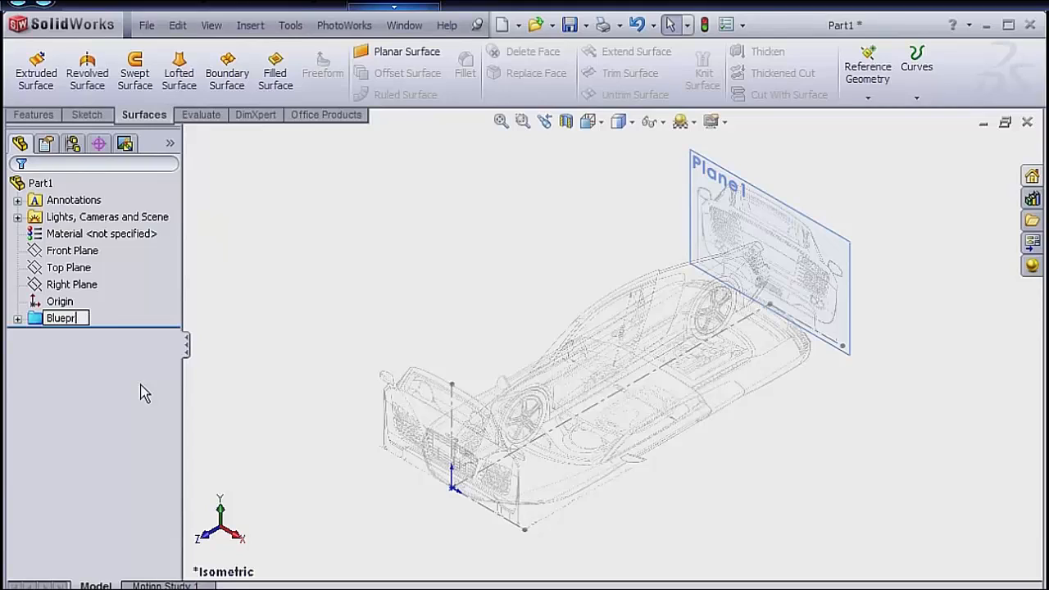
pyautogui.write("int - Don'")
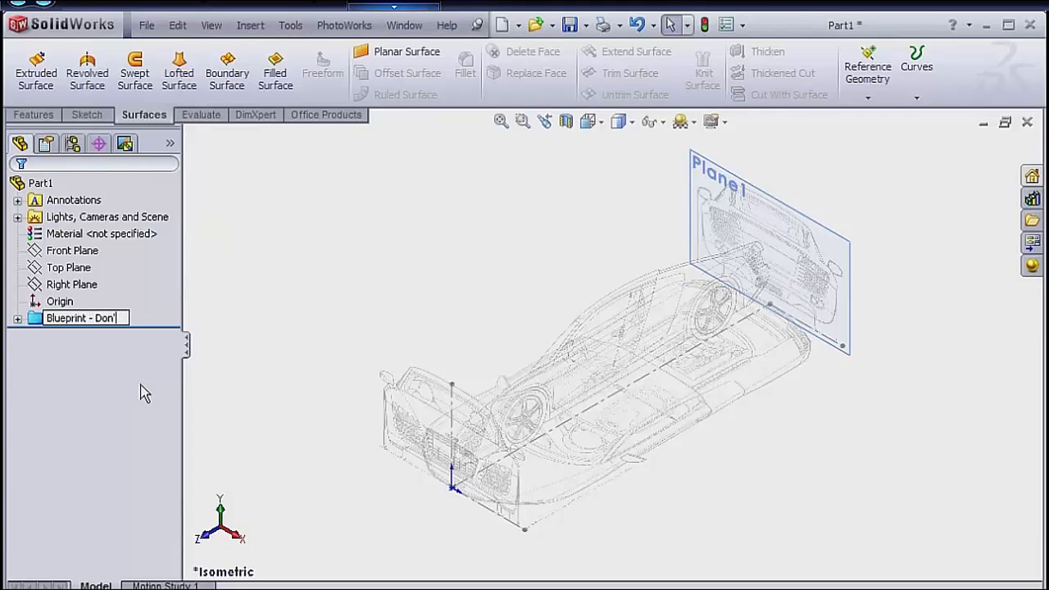
pyautogui.write('t Touch!')
pyautogui.press('Return')
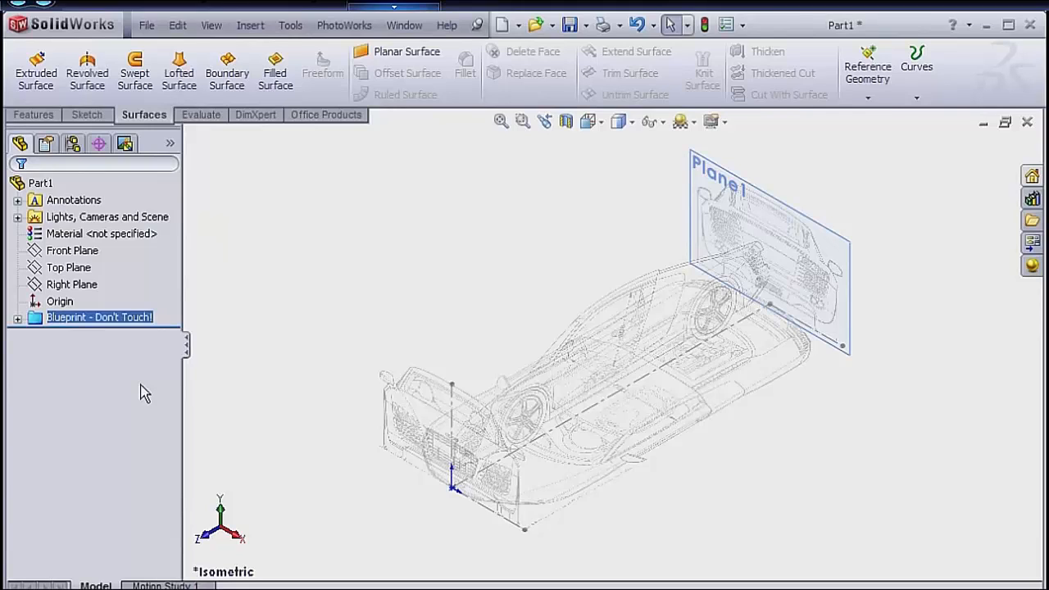
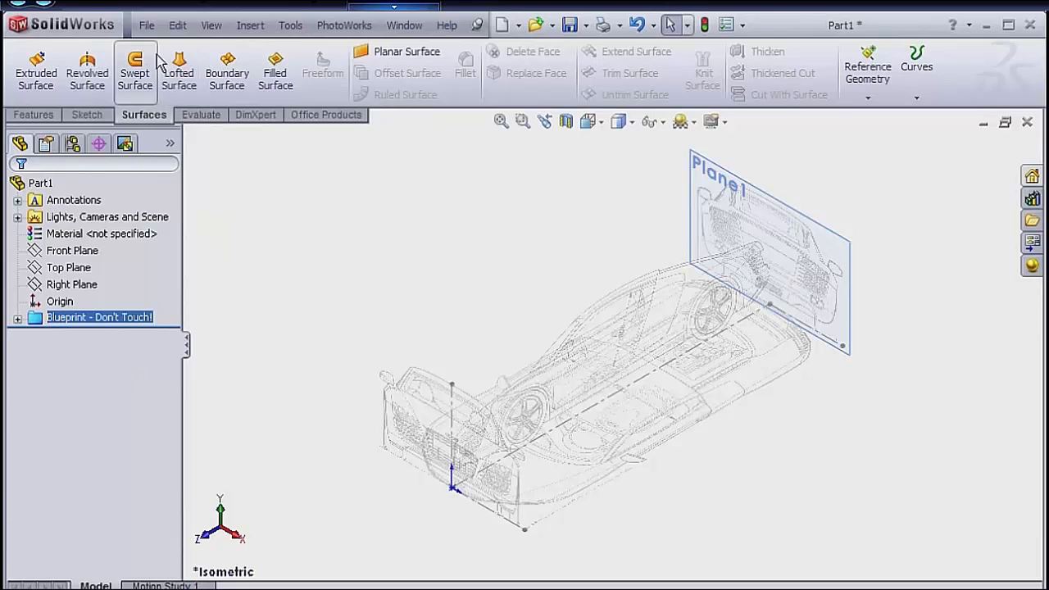
# Start saving the part and set the save location to C:\Audi R8 SW Project\Solidworks Car\Body Part.
pyautogui.click(148, 27)
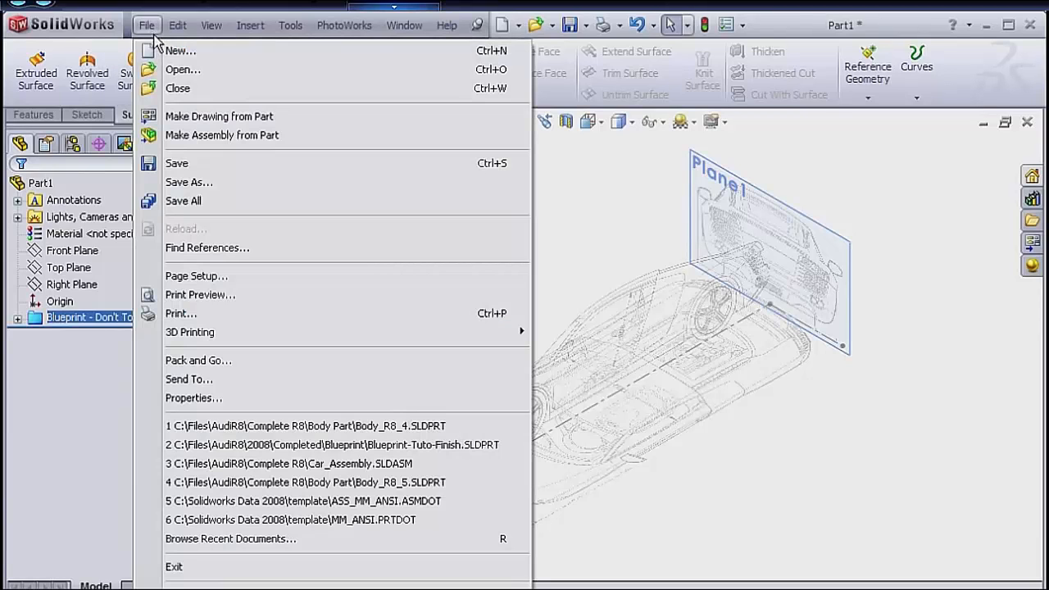
pyautogui.click(172, 164)
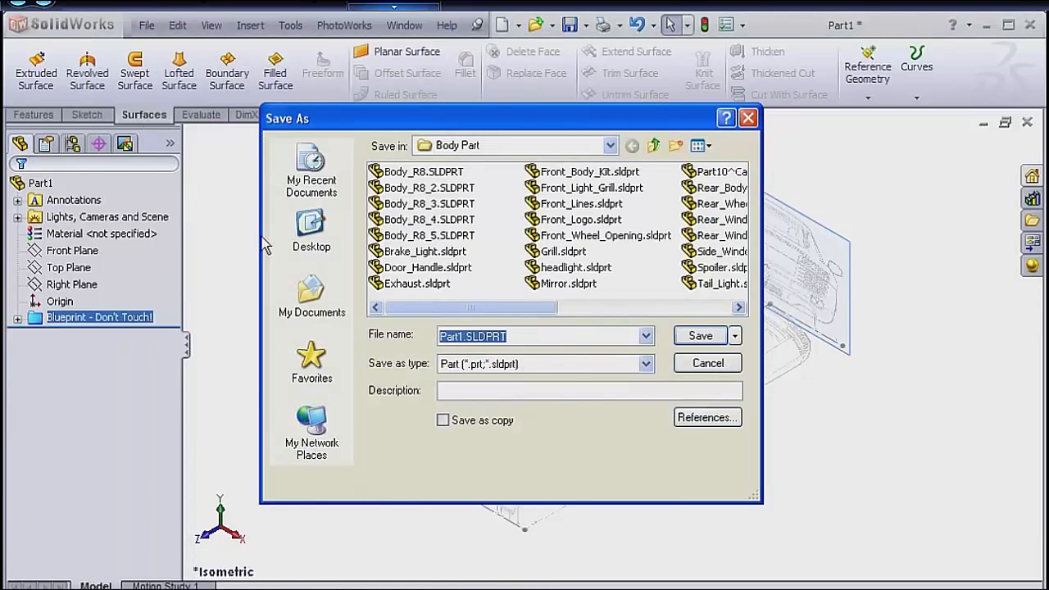
pyautogui.click(502, 148)
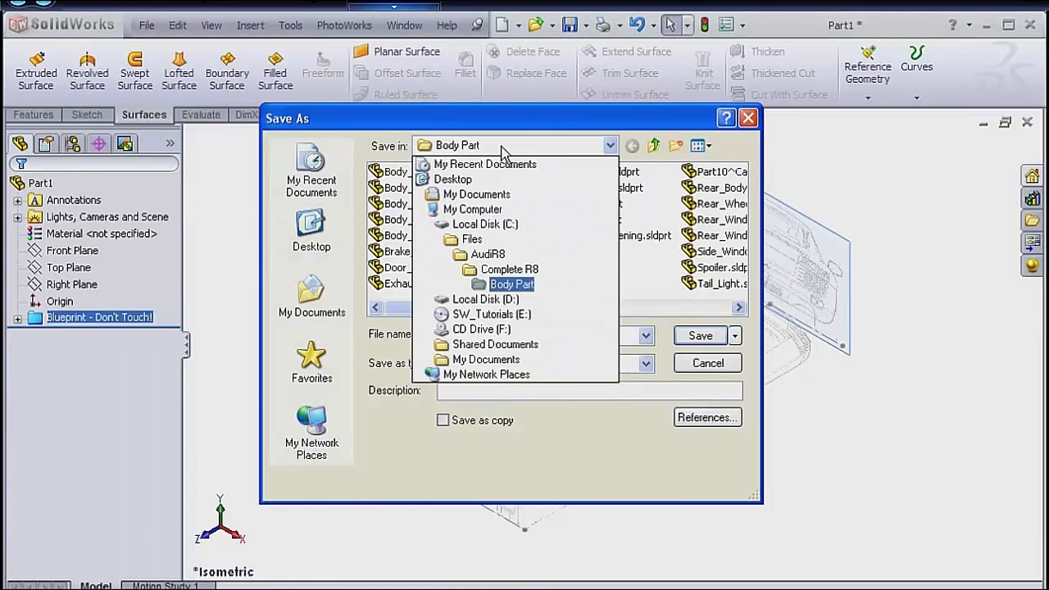
pyautogui.click(493, 226)
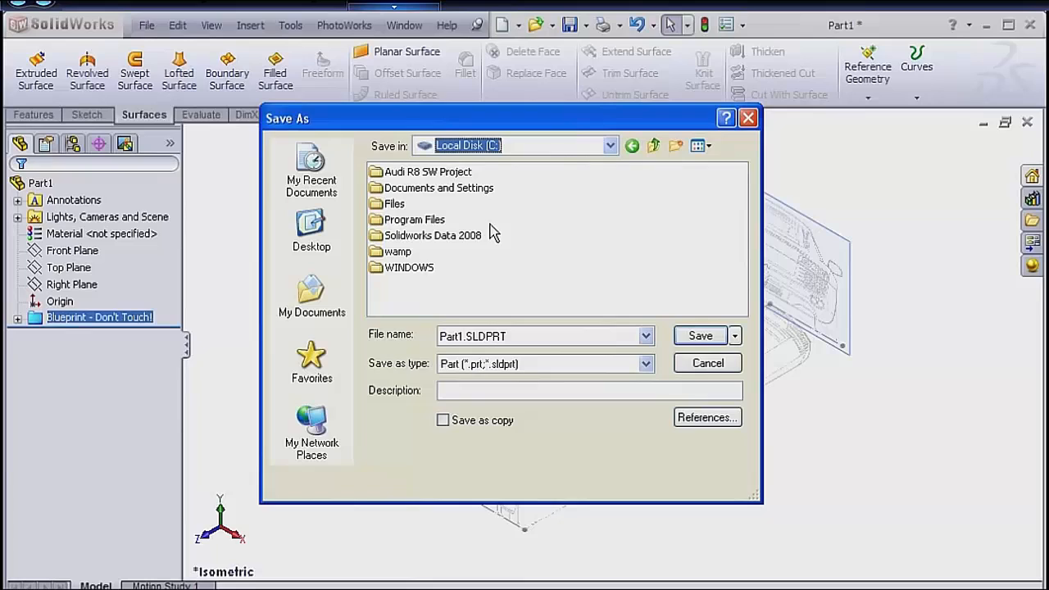
pyautogui.doubleClick(422, 172)
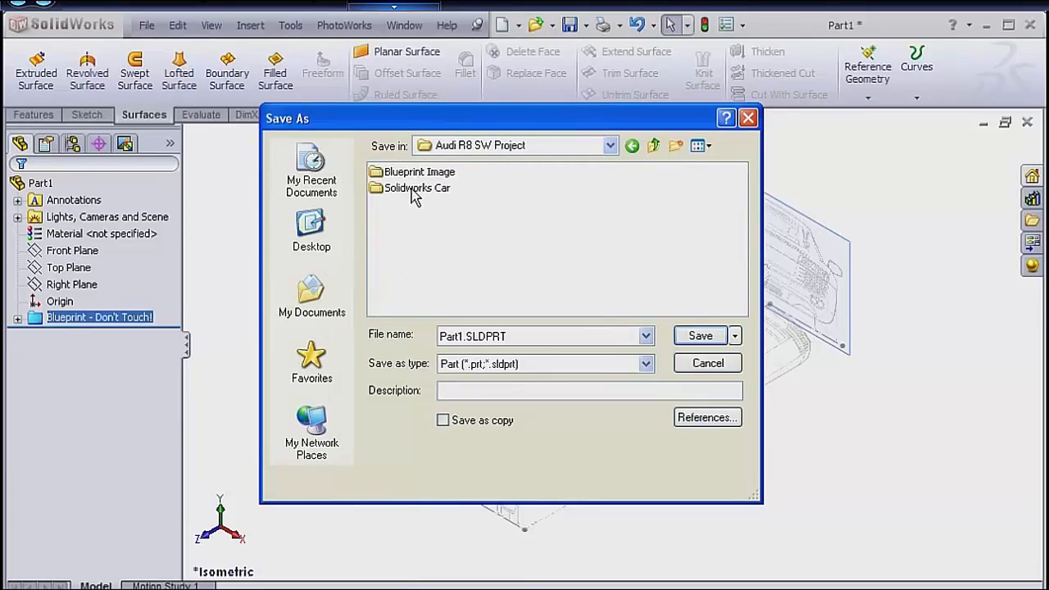
pyautogui.doubleClick(413, 189)
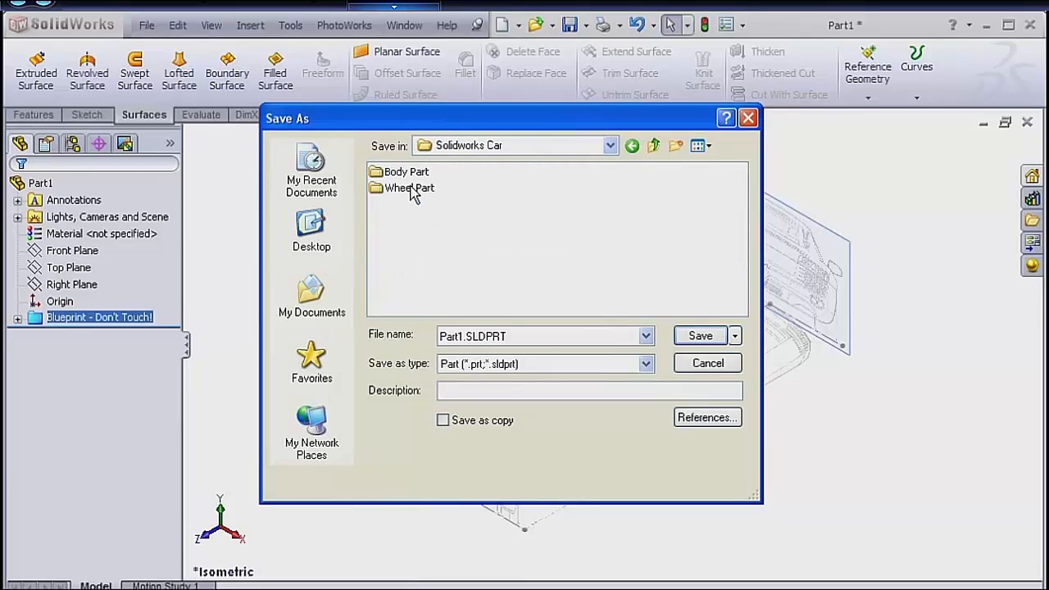
pyautogui.doubleClick(406, 174)
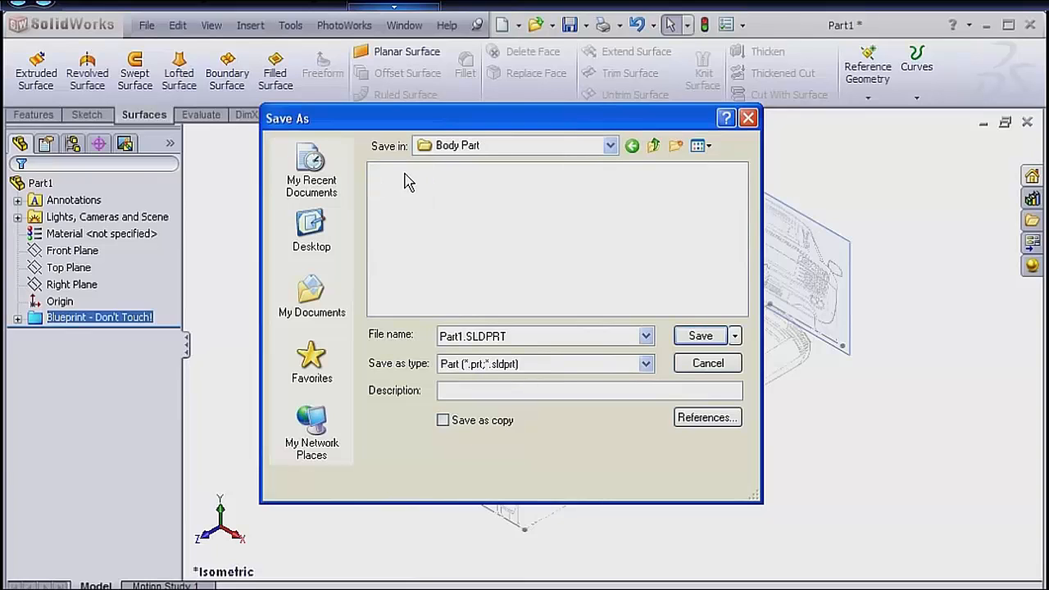
# Name the part file R8_Body.SLDPRT and save it.
pyautogui.doubleClick(461, 336)
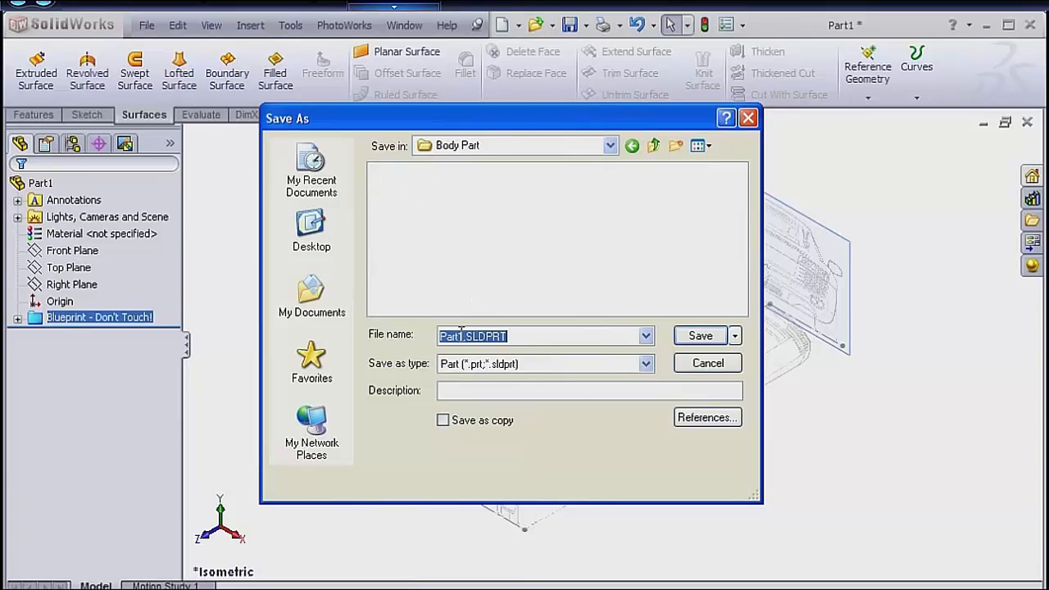
pyautogui.click(456, 336)
pyautogui.moveTo(462, 336); pyautogui.dragTo(441, 336)
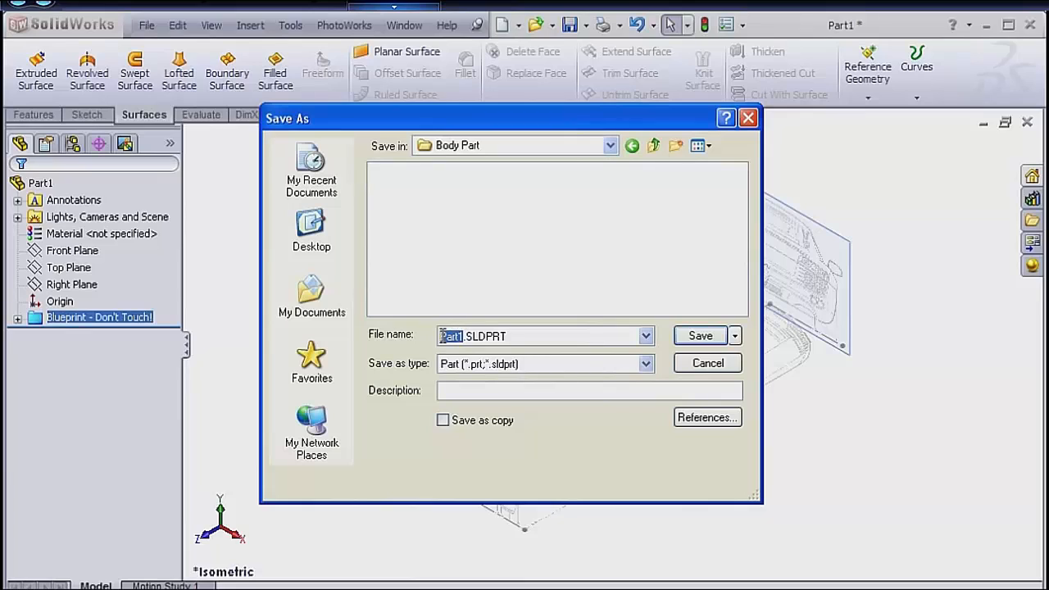
pyautogui.write('R8_C')
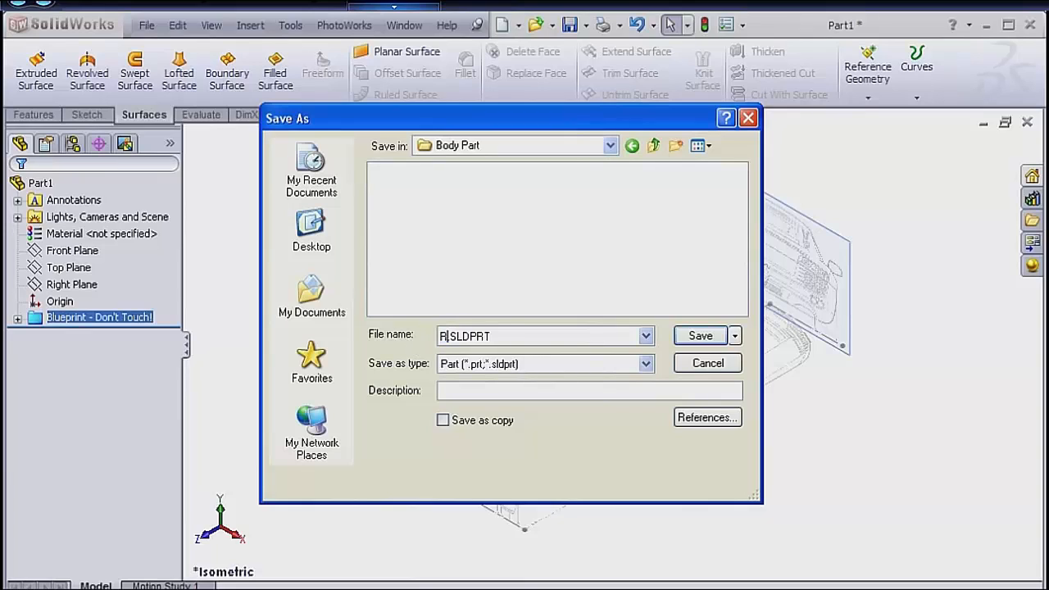
pyautogui.press('BackSpace')
pyautogui.write('Body')
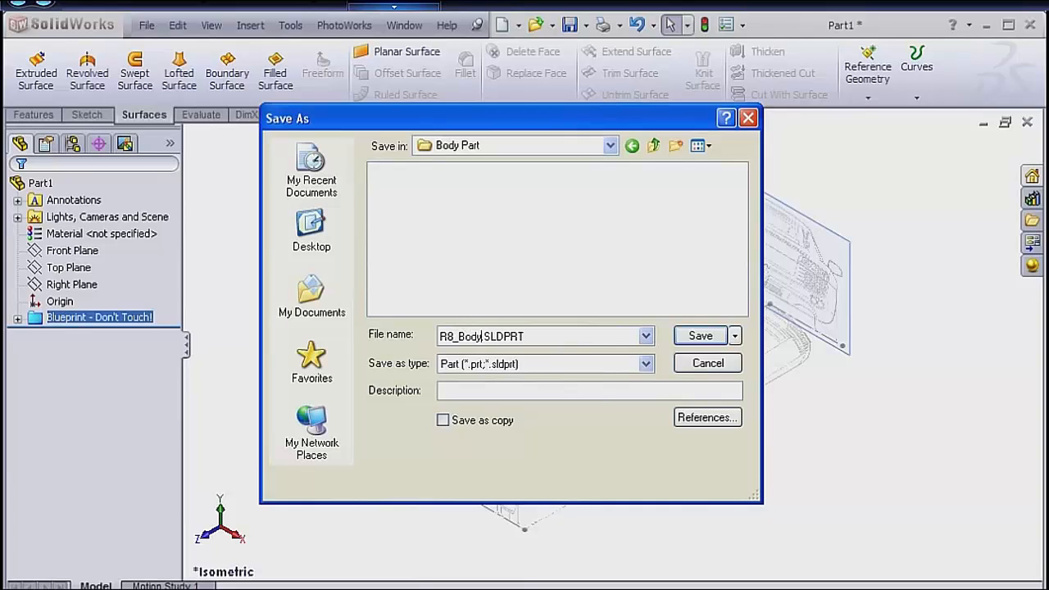
pyautogui.click(689, 338)
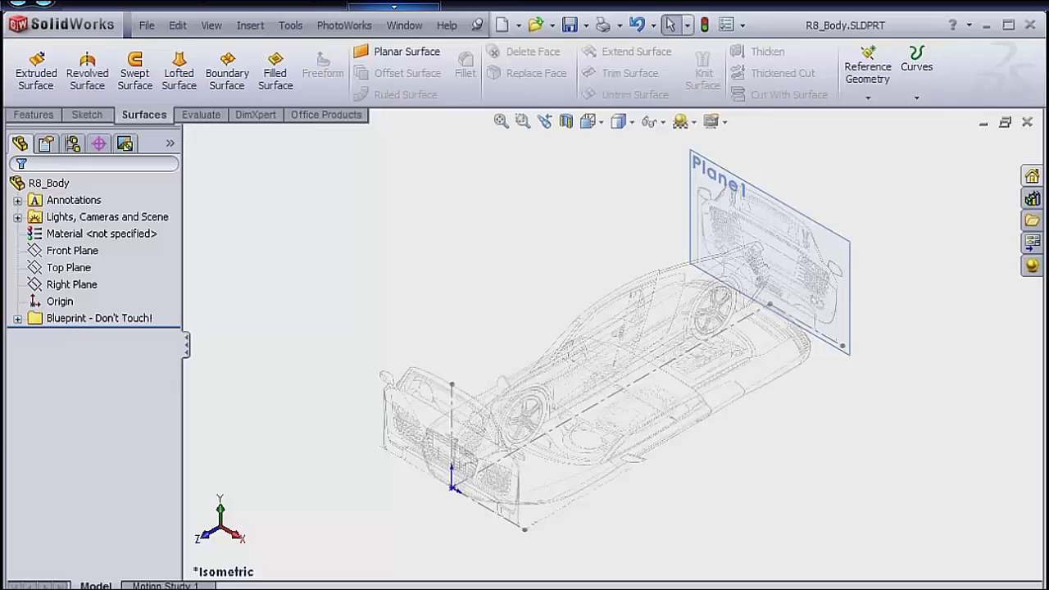
# From the Right view, create a reference plane offset 135 mm above the Top Plane, level with the car's underside.
pyautogui.press('space')
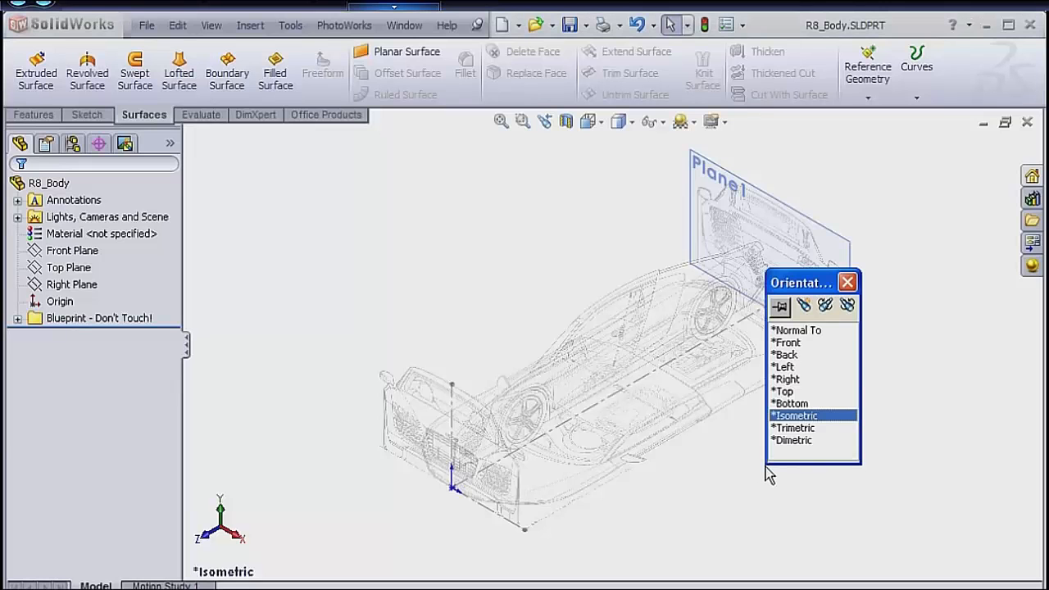
pyautogui.doubleClick(787, 379)
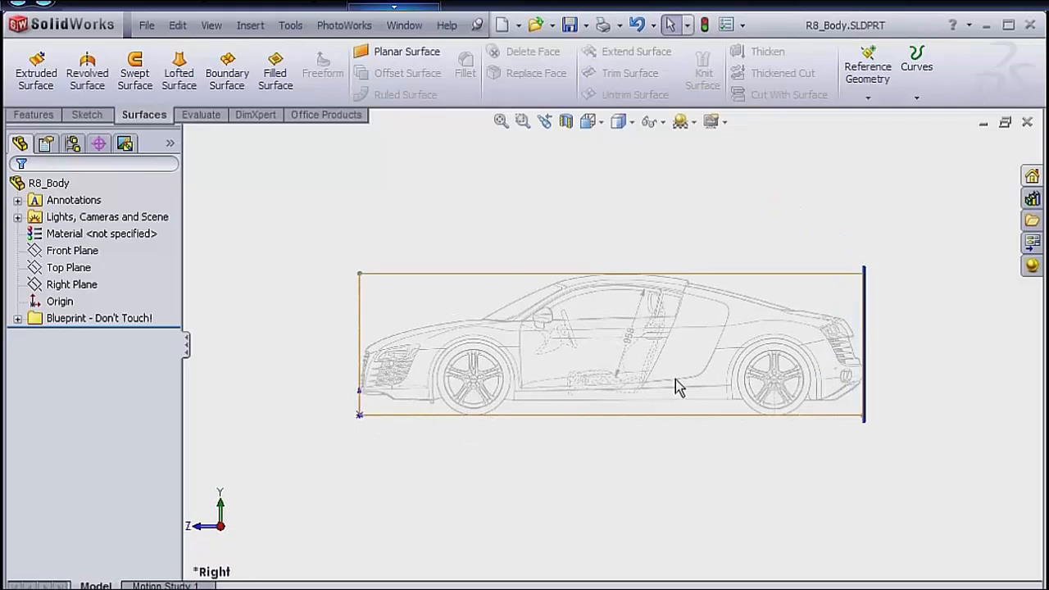
pyautogui.scroll(-4, 676, 380)
pyautogui.scroll(2, 621, 380)
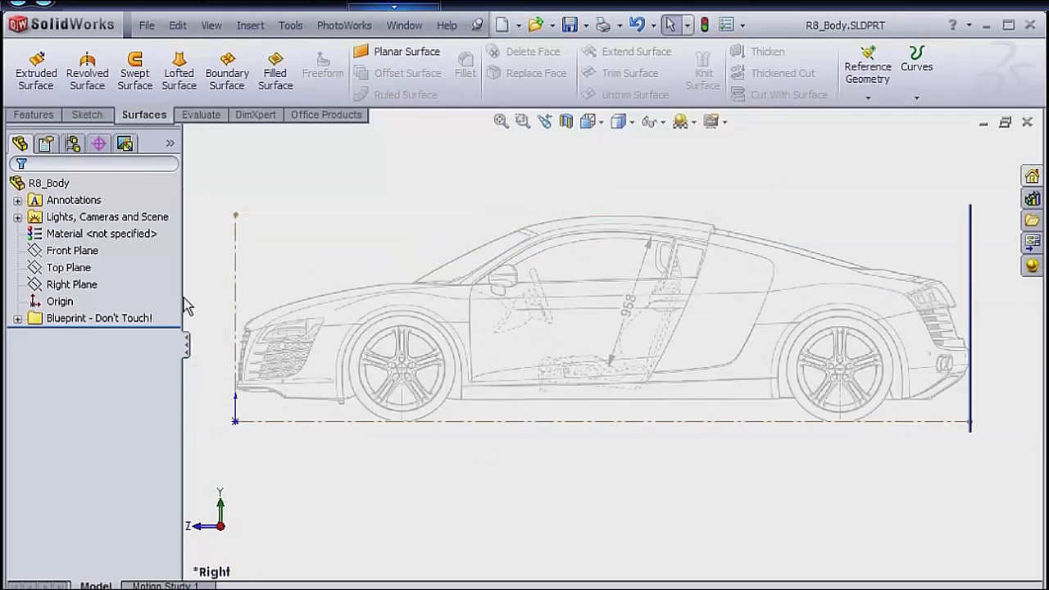
pyautogui.click(65, 273)
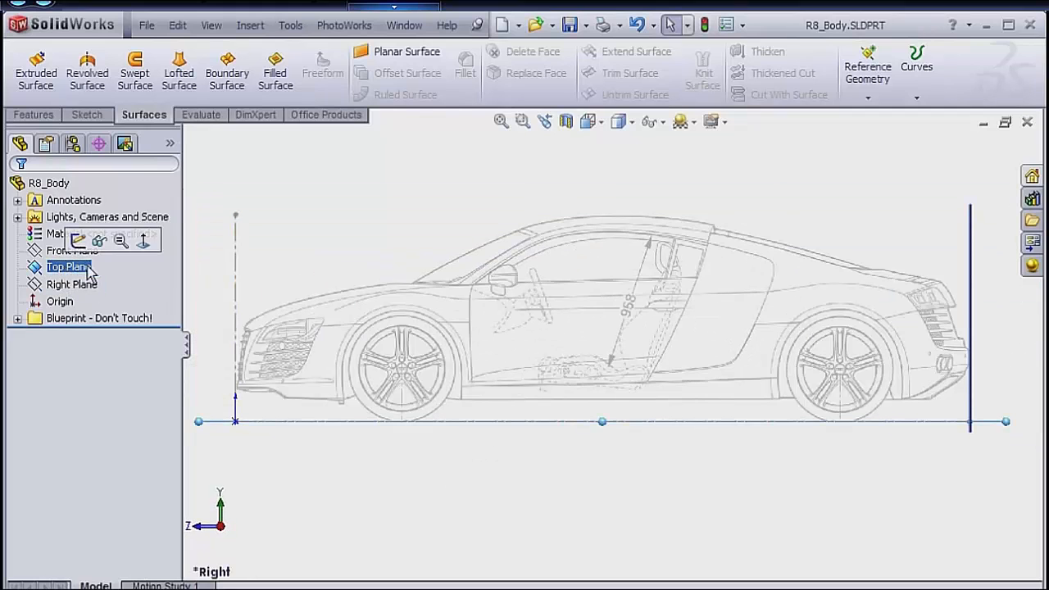
pyautogui.click(867, 76)
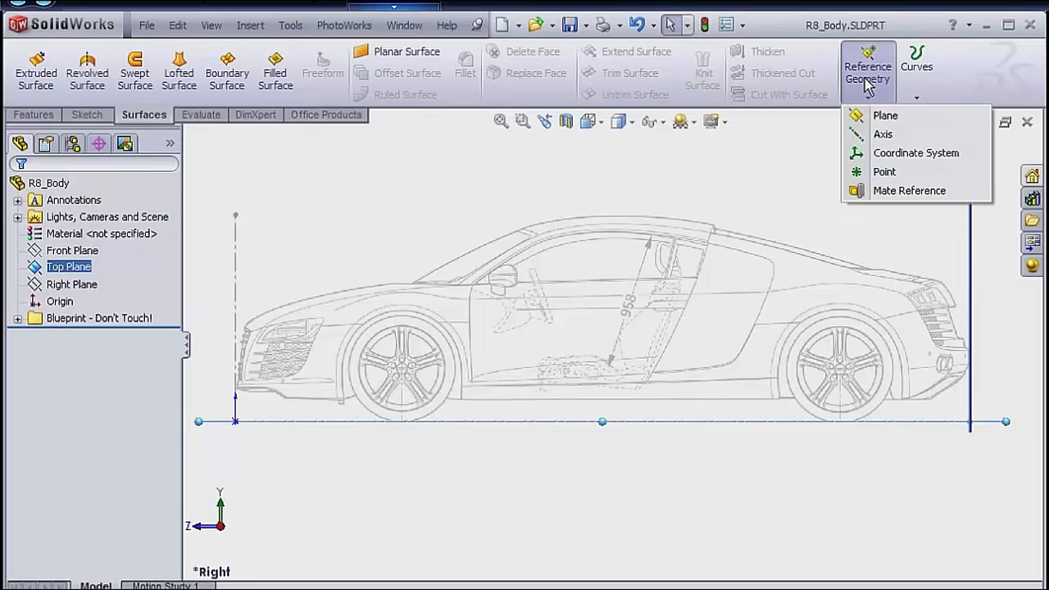
pyautogui.click(885, 116)
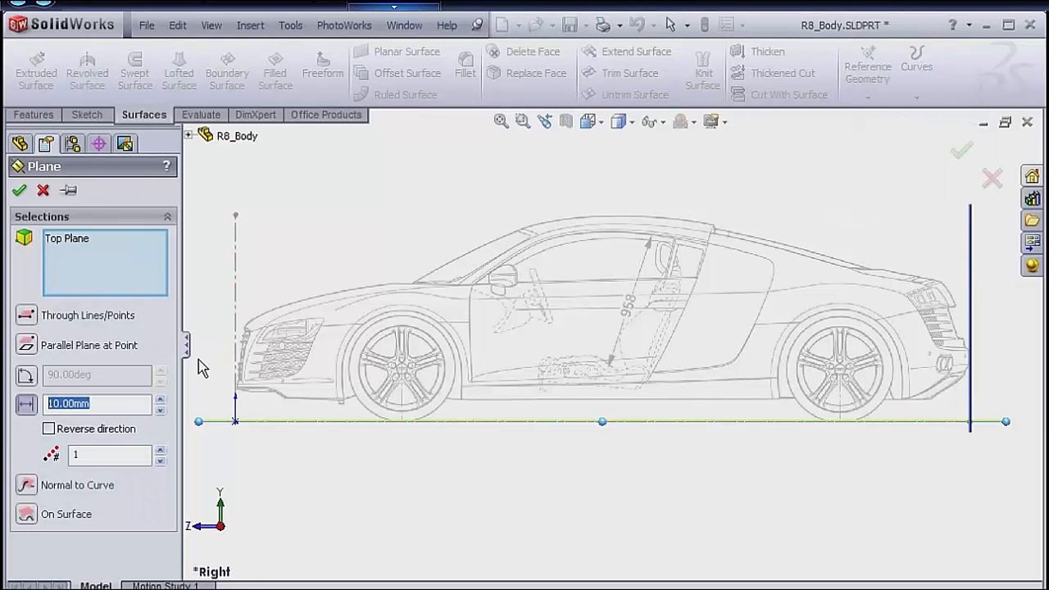
pyautogui.write('135')
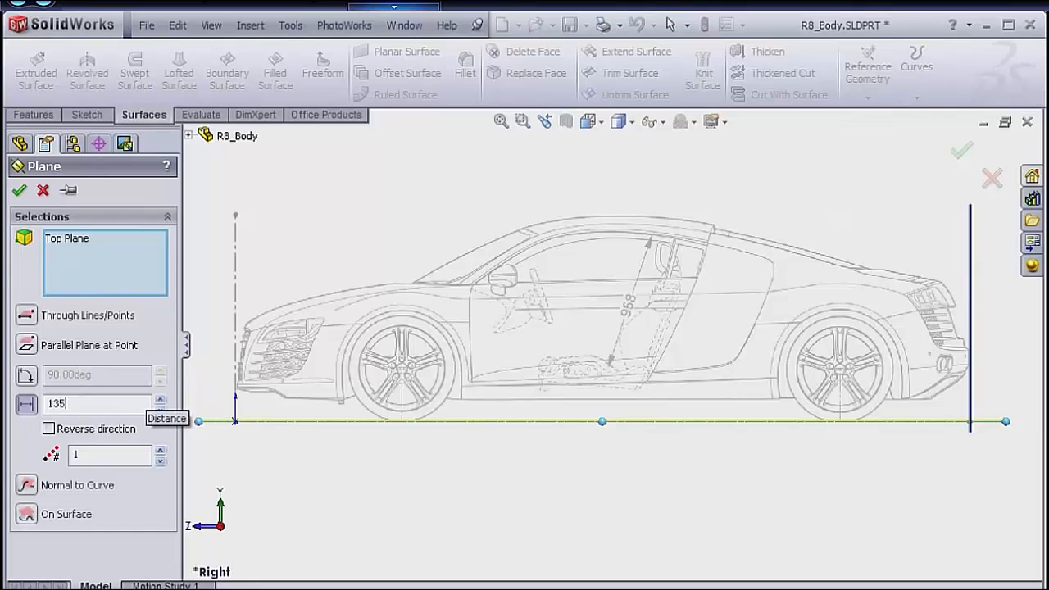
pyautogui.press('Return')
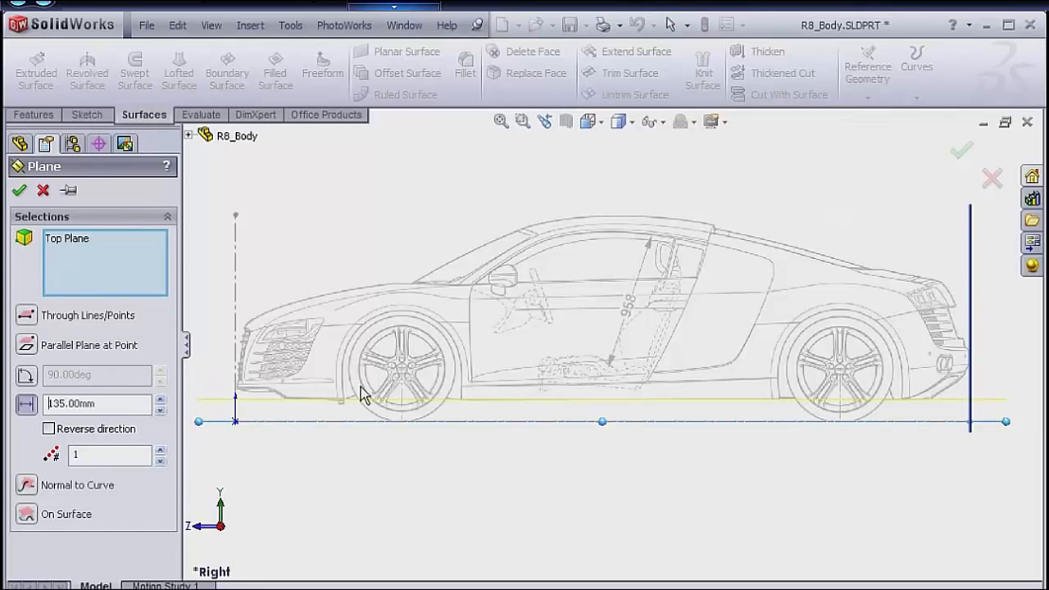
pyautogui.scroll(-5, 377, 410)
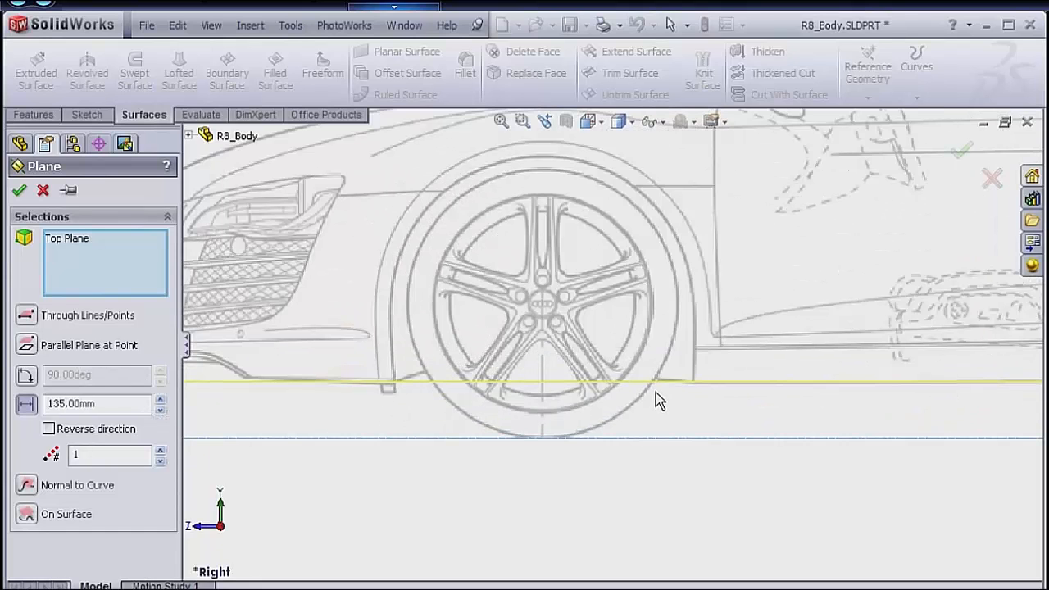
pyautogui.click(20, 193)
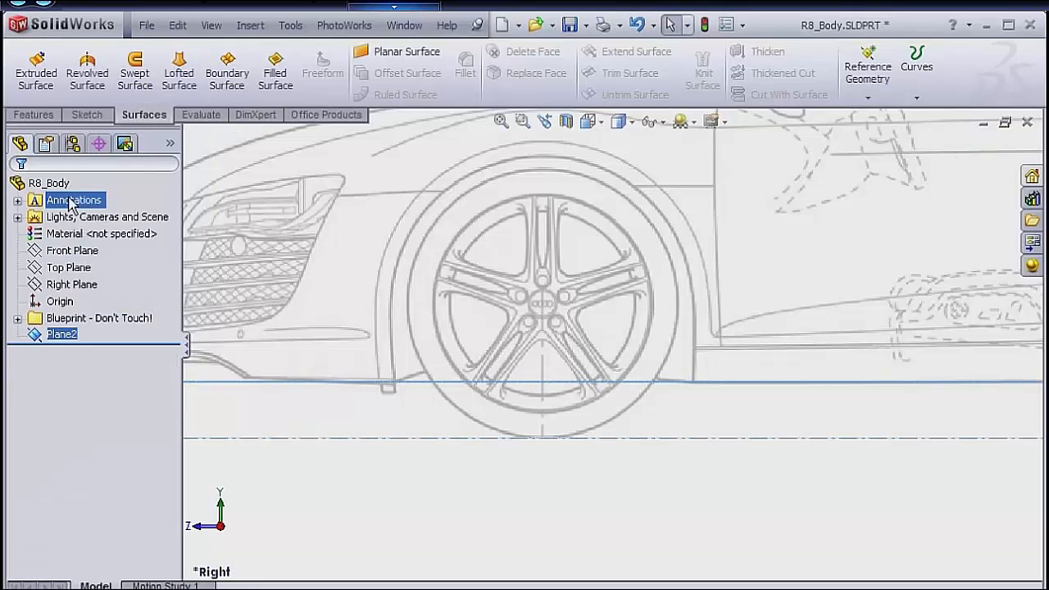
# Hide Plane1, the reference plane behind the back-view blueprint.
pyautogui.click(808, 273)
pyautogui.scroll(8, 807, 273)
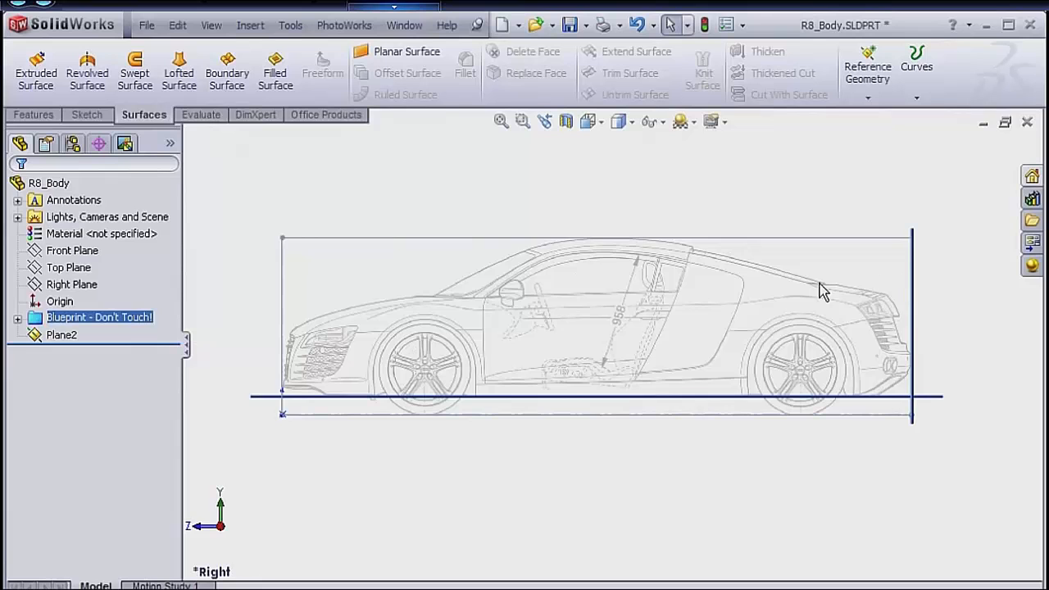
pyautogui.moveTo(804, 286); pyautogui.dragTo(861, 312, button='middle')
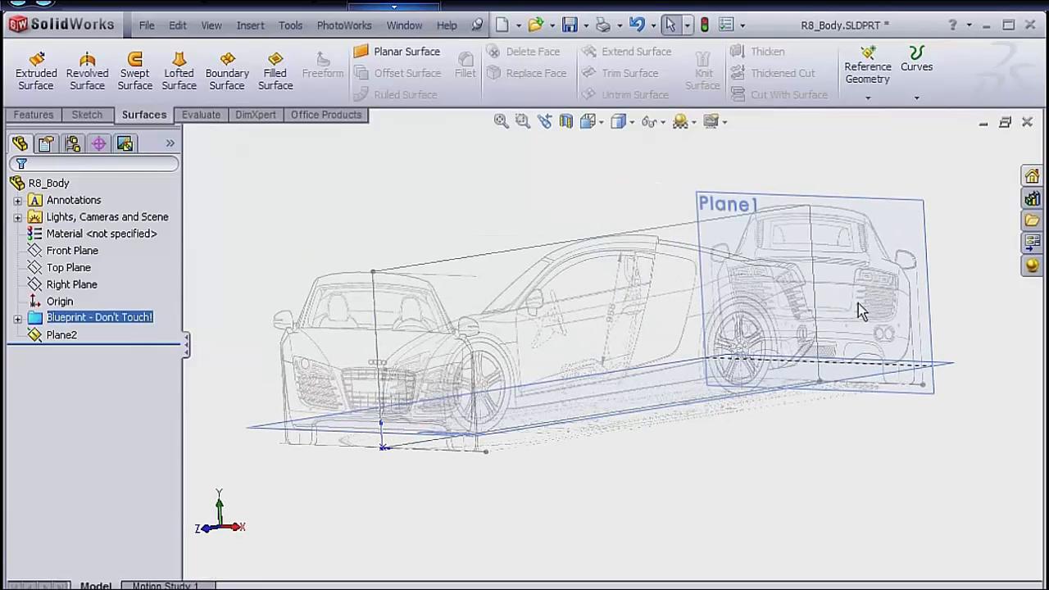
pyautogui.rightClick(897, 209)
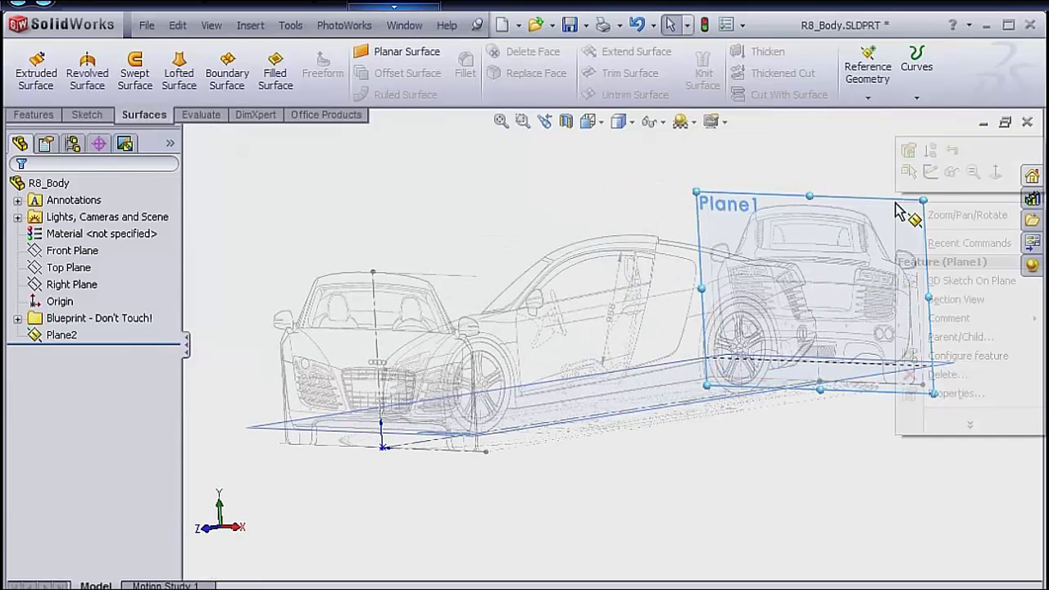
pyautogui.click(954, 174)
# Start a new sketch on the Right Plane and orient the model to the Right view.
pyautogui.press('space')
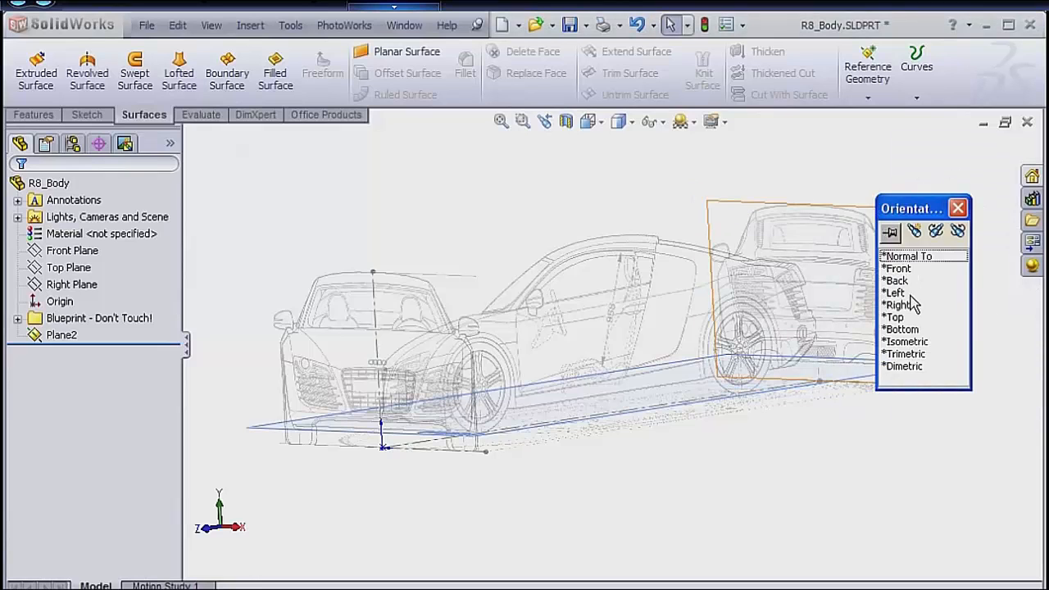
pyautogui.click(914, 341)
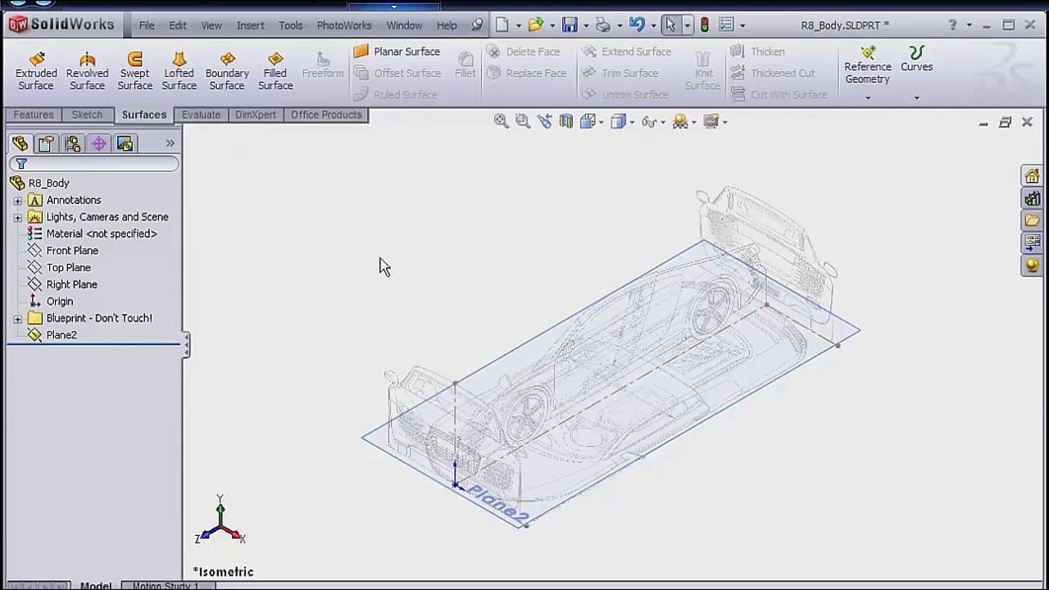
pyautogui.click(74, 285)
pyautogui.rightClick(76, 288)
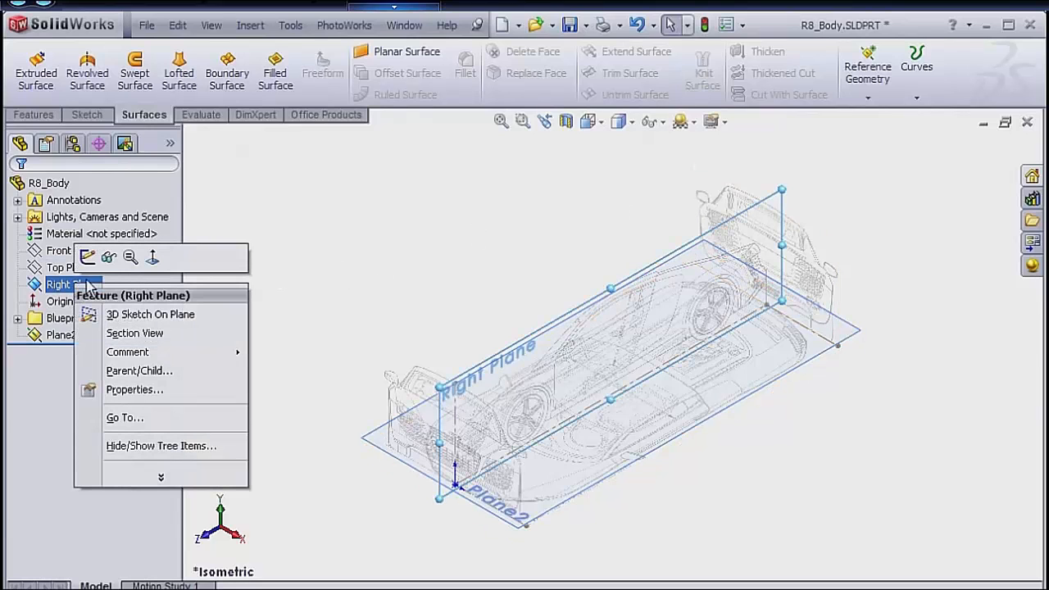
pyautogui.click(87, 256)
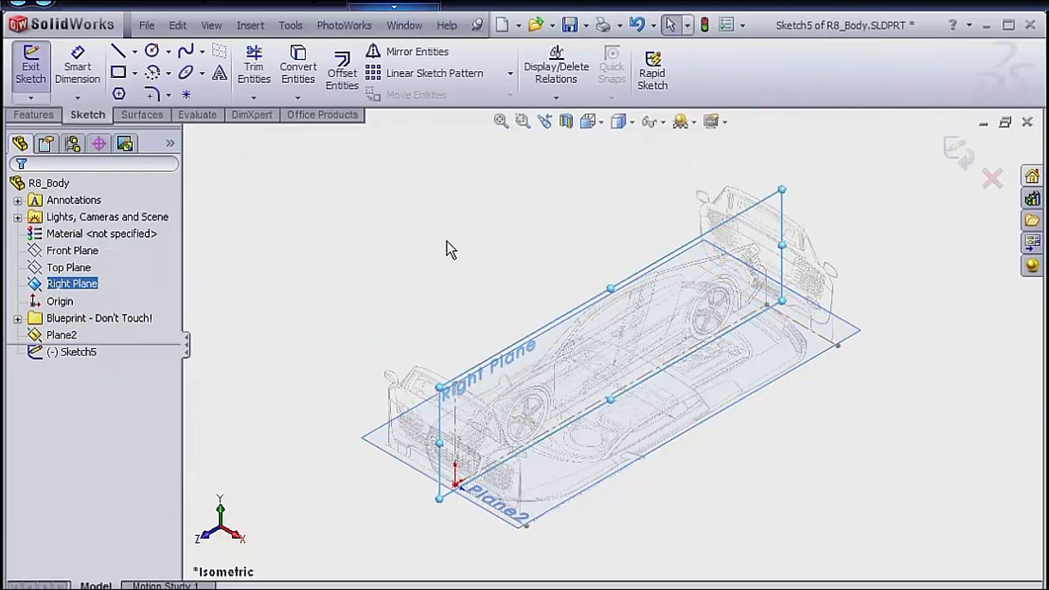
pyautogui.press('space')
pyautogui.click(466, 353)
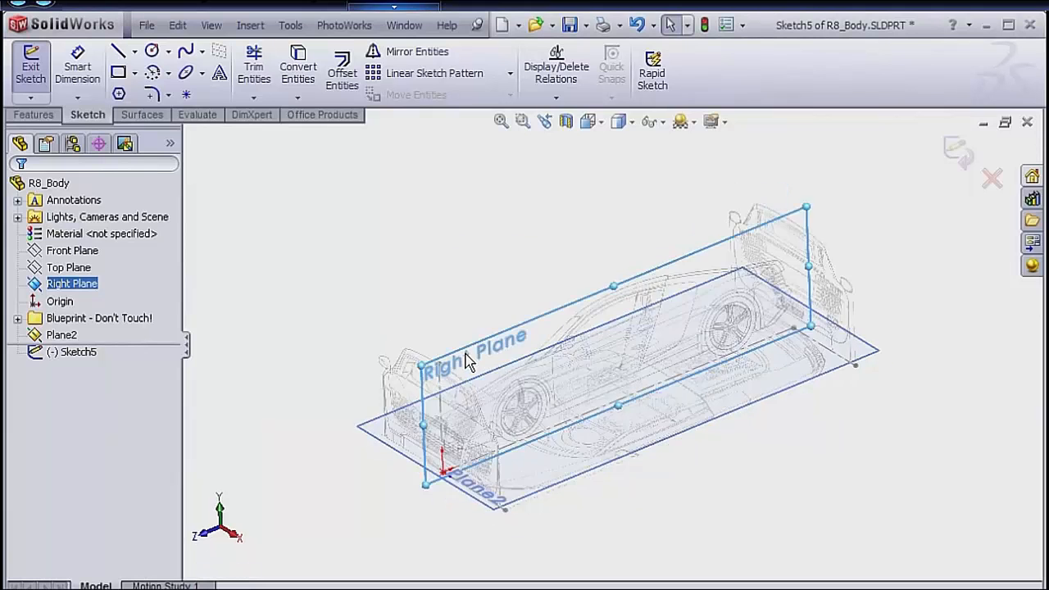
# Sketch a two-point spline down the car's rear, from the deck edge about 843 mm above ground to the bumper about 391 mm up.
pyautogui.scroll(-8, 760, 417)
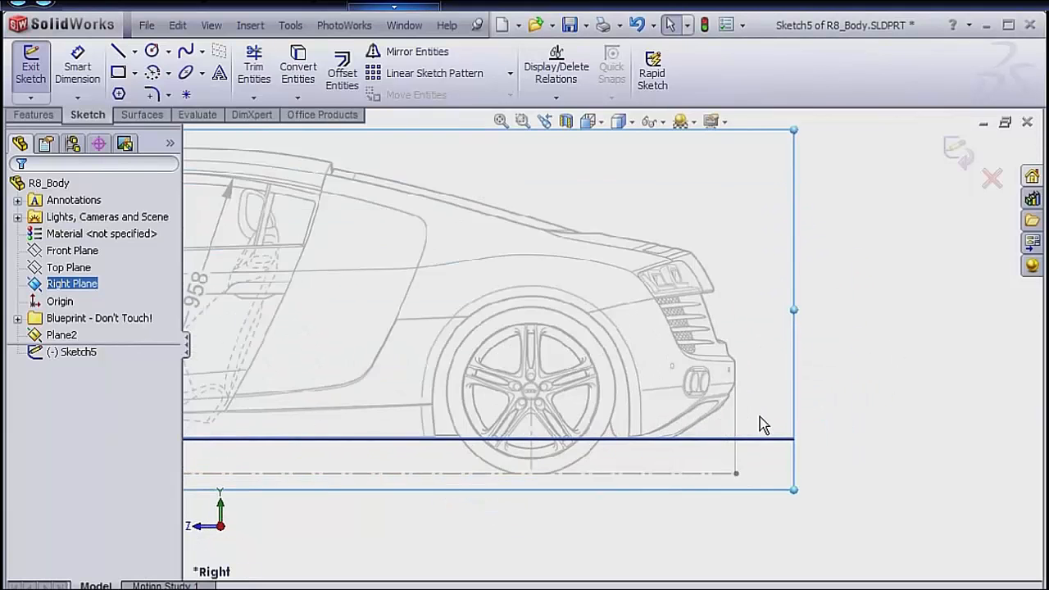
pyautogui.scroll(5, 814, 400)
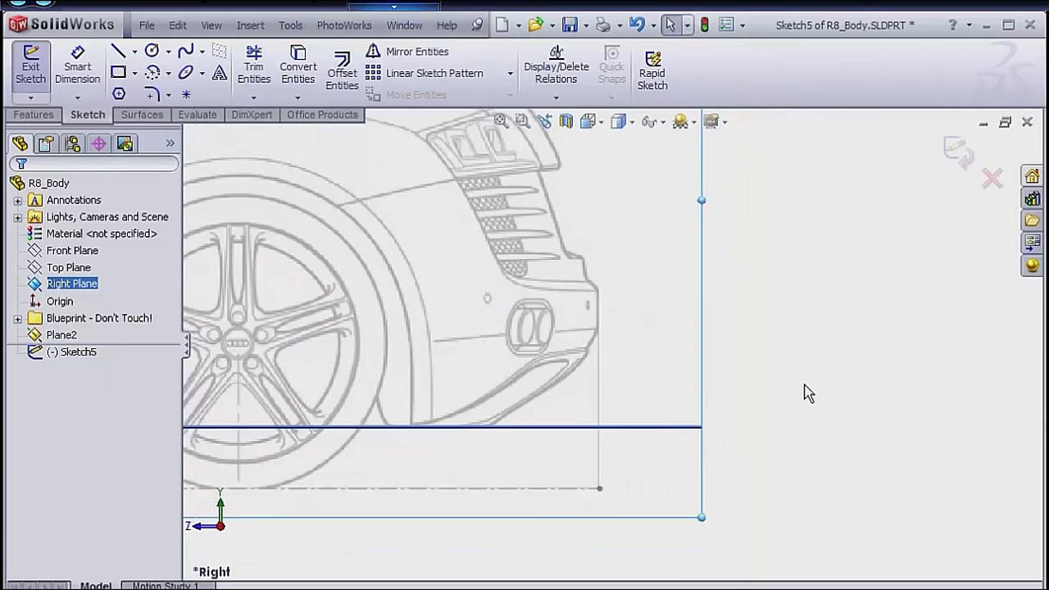
pyautogui.scroll(2, 774, 337)
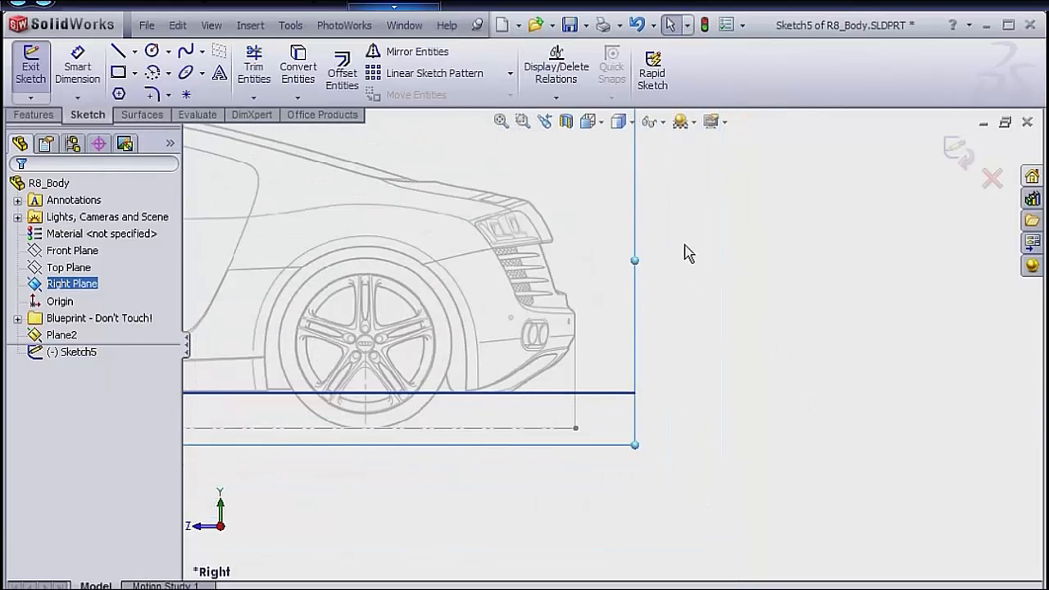
pyautogui.scroll(-3, 682, 228)
pyautogui.click(693, 275)
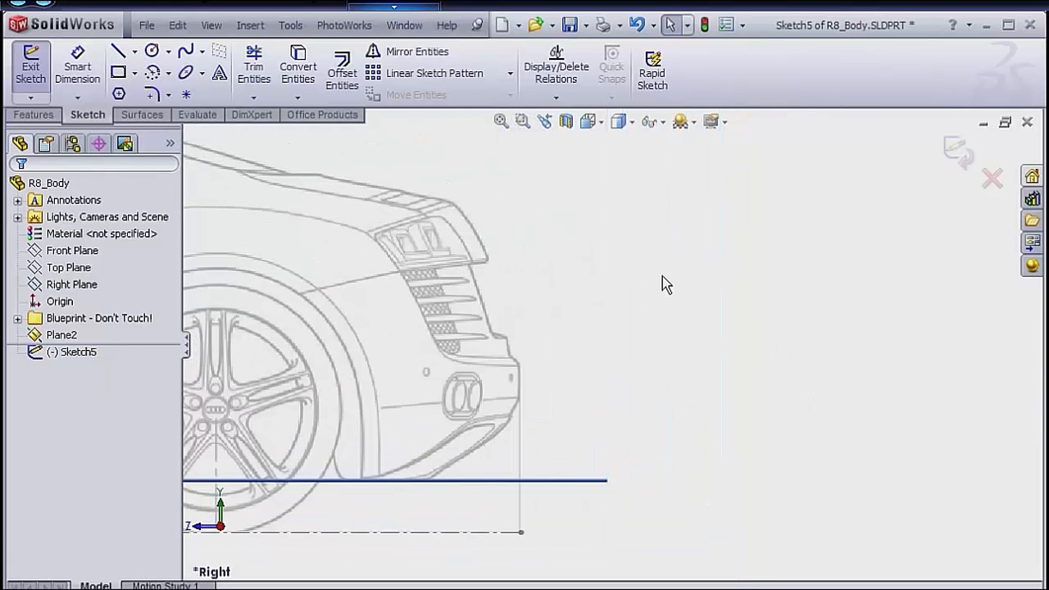
pyautogui.press('s')
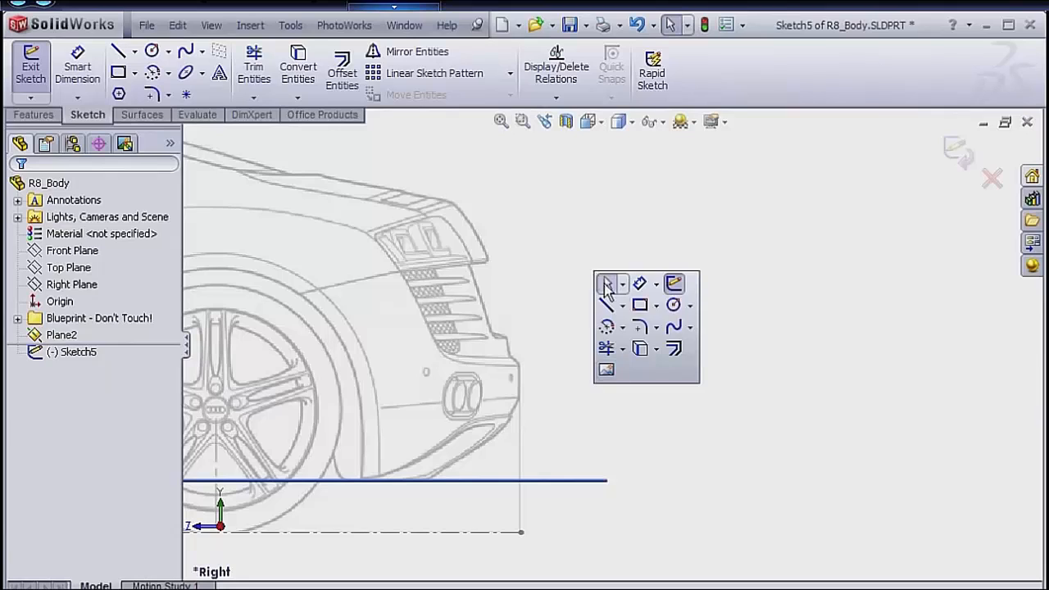
pyautogui.click(674, 328)
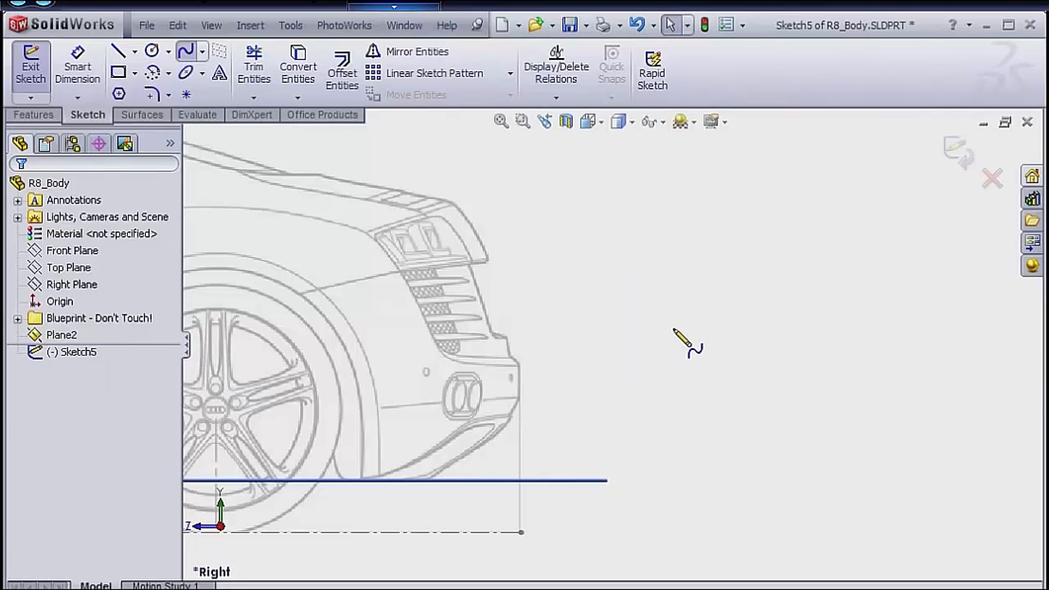
pyautogui.click(454, 203)
pyautogui.click(513, 343)
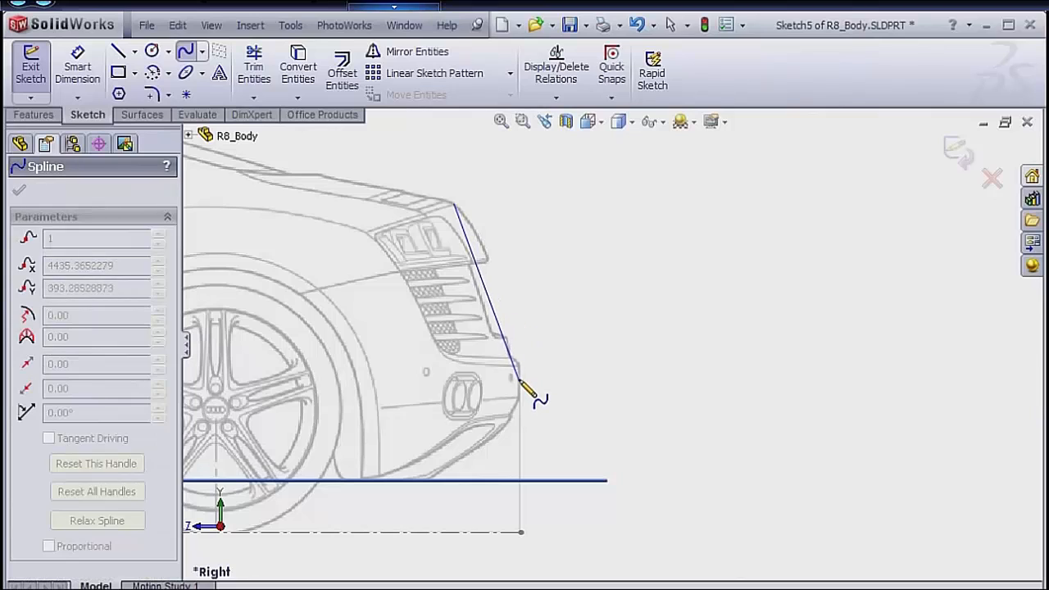
pyautogui.click(518, 380)
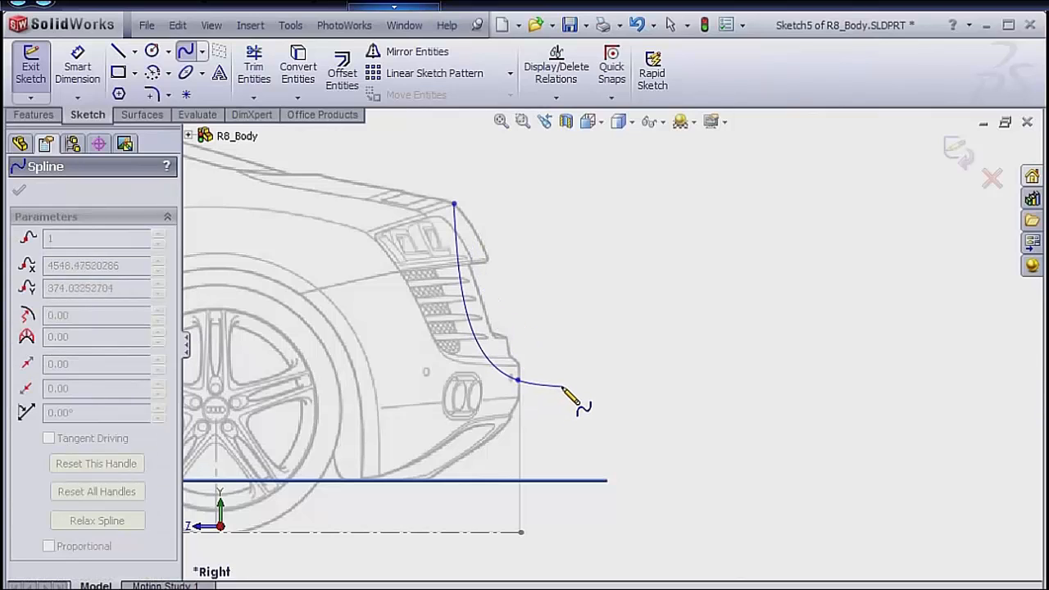
pyautogui.rightClick(600, 375)
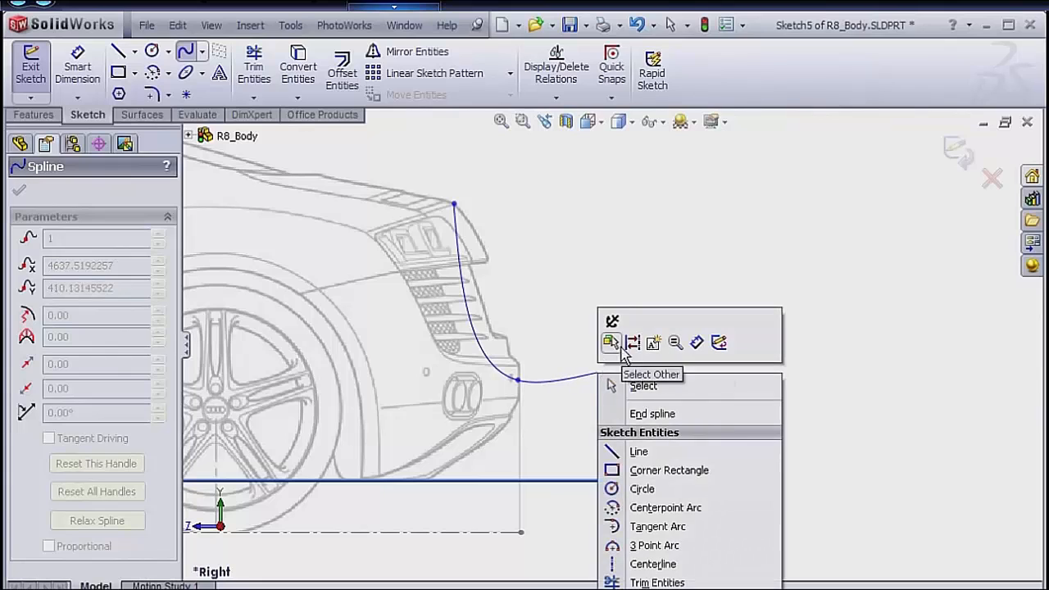
pyautogui.click(646, 390)
# Draw a construction centerline about 391 mm long from the spline's lower end down to the rear end of the blueprint's ground line.
pyautogui.press('s')
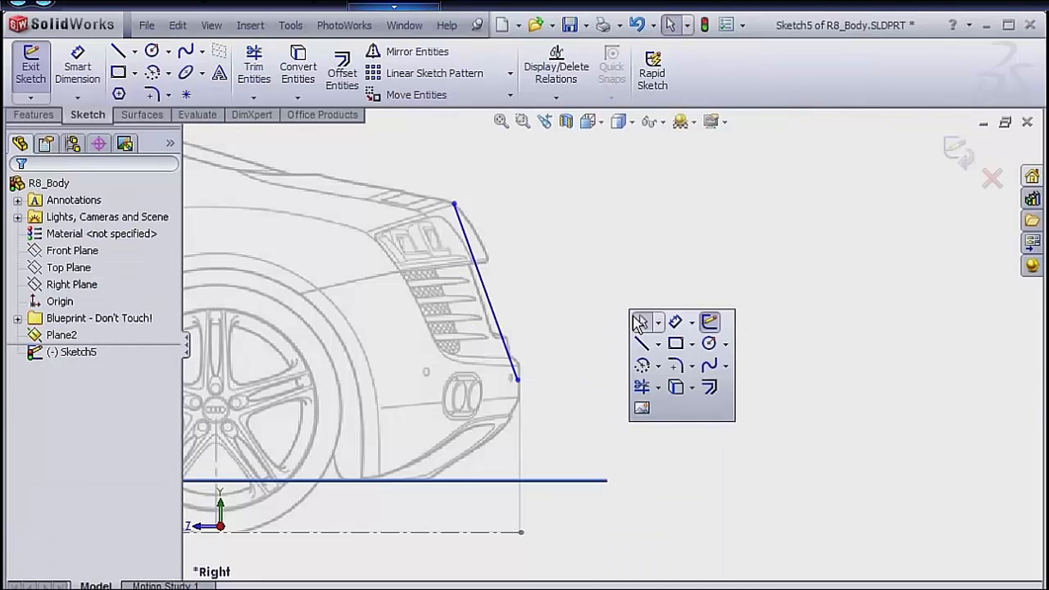
pyautogui.click(659, 345)
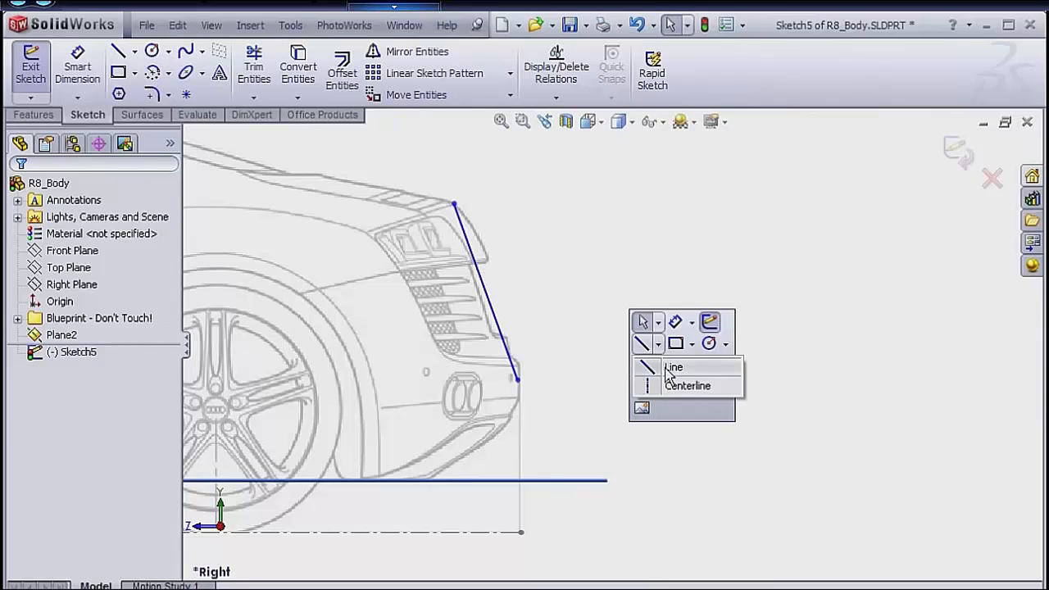
pyautogui.click(673, 387)
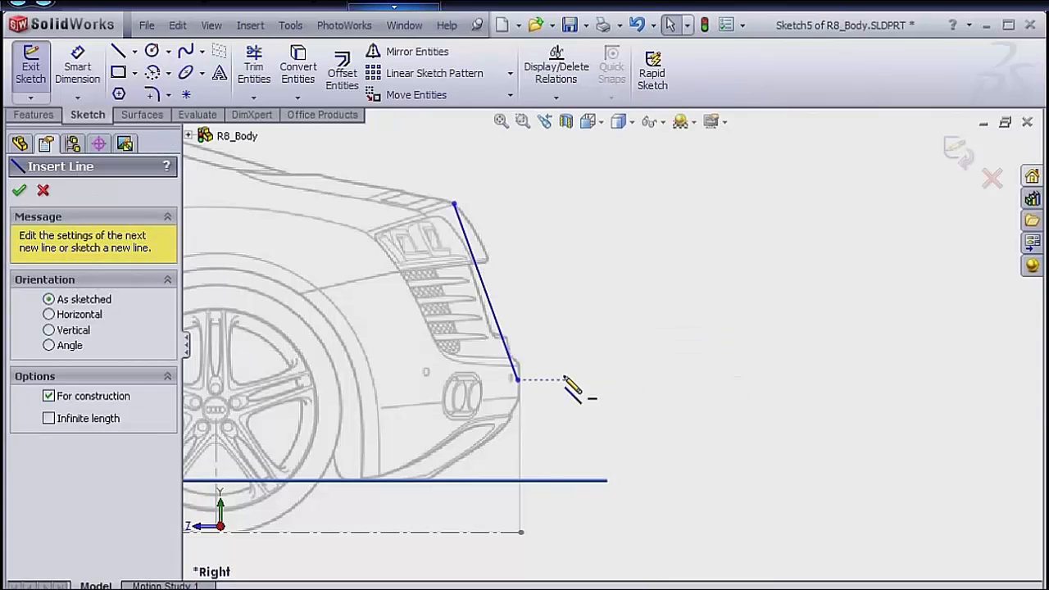
pyautogui.click(518, 380)
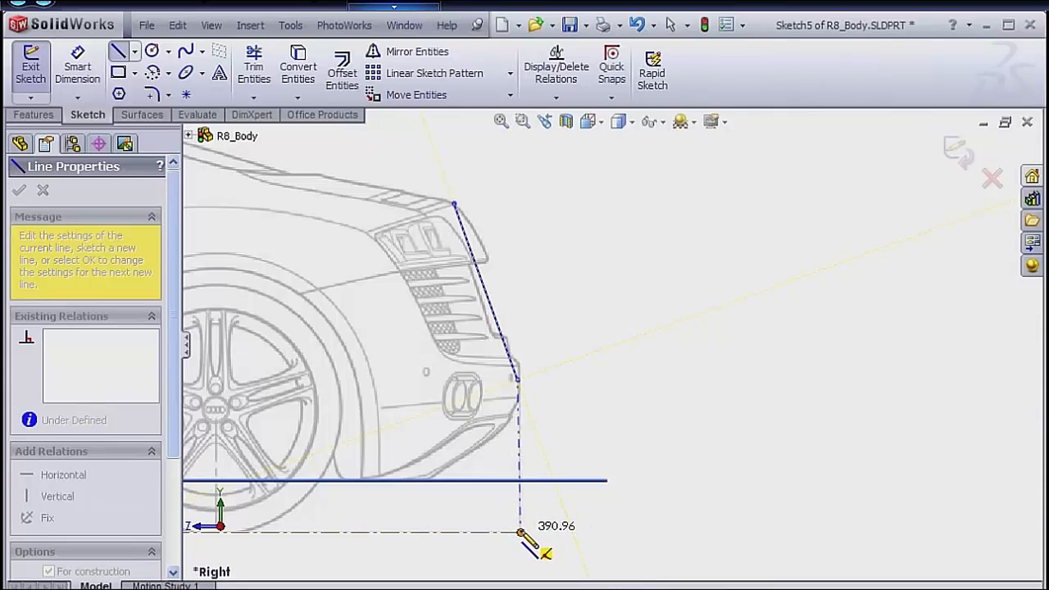
pyautogui.click(520, 532)
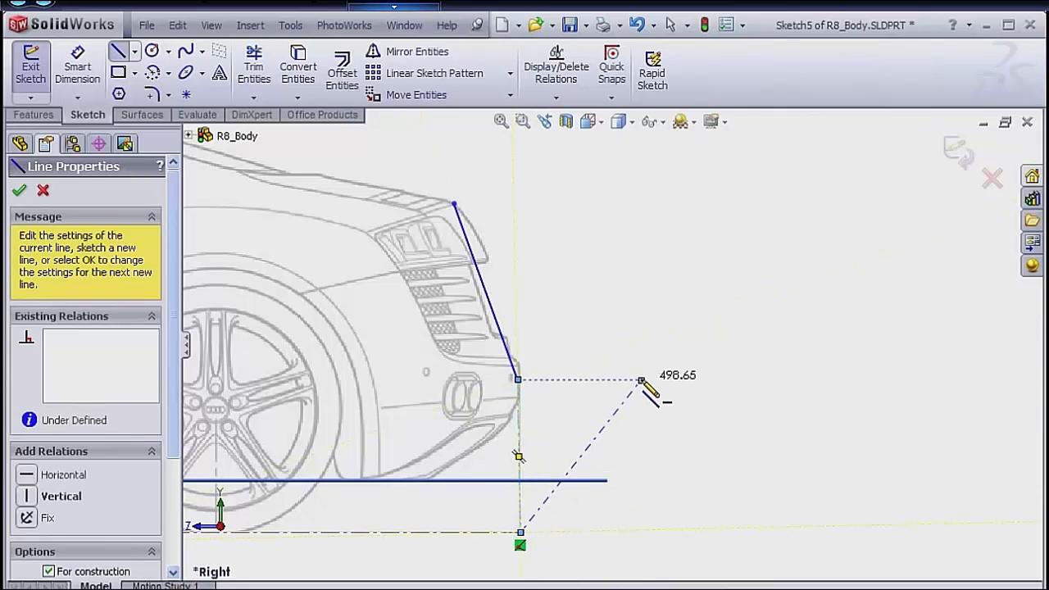
pyautogui.press('Escape')
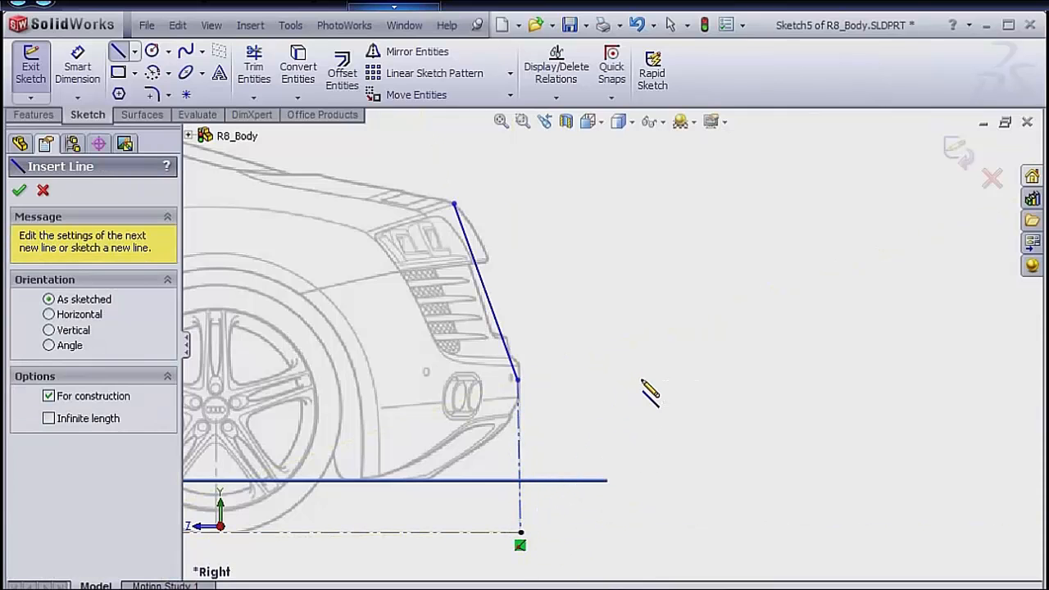
# Draw a vertical centerline about 843 mm long from the spline's upper end down to the ground line.
pyautogui.click(456, 205)
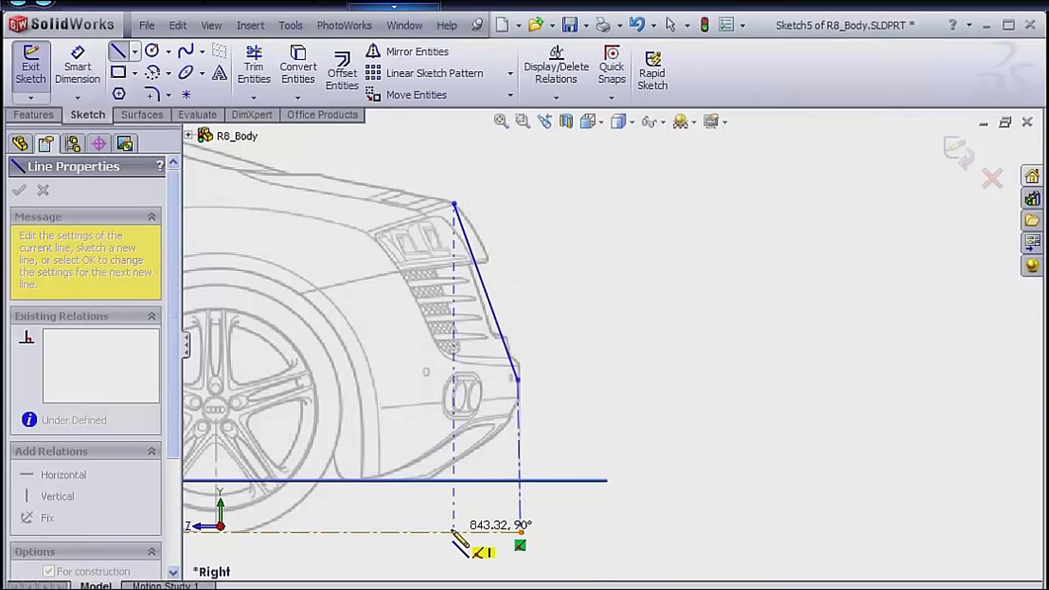
pyautogui.click(455, 532)
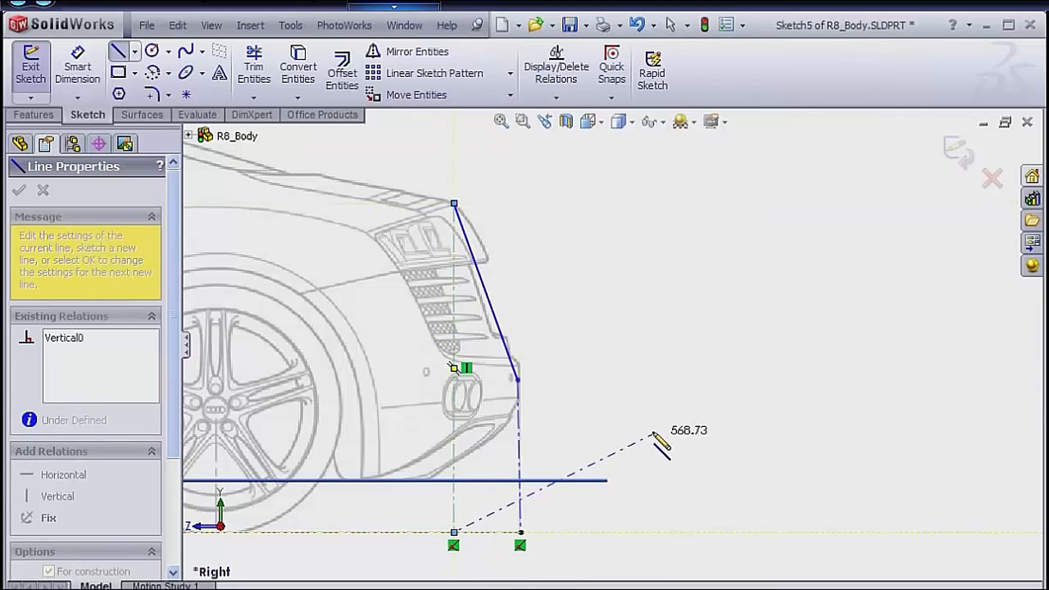
pyautogui.press('Escape')
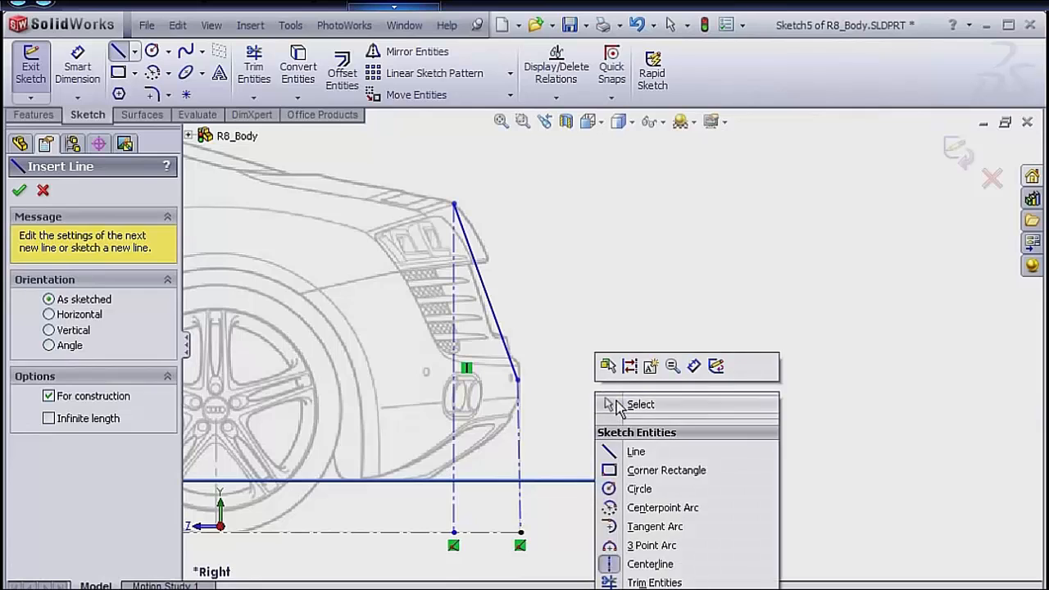
pyautogui.click(616, 404)
# Add a Vertical relation to the centerline below the spline's lower end.
pyautogui.click(518, 430)
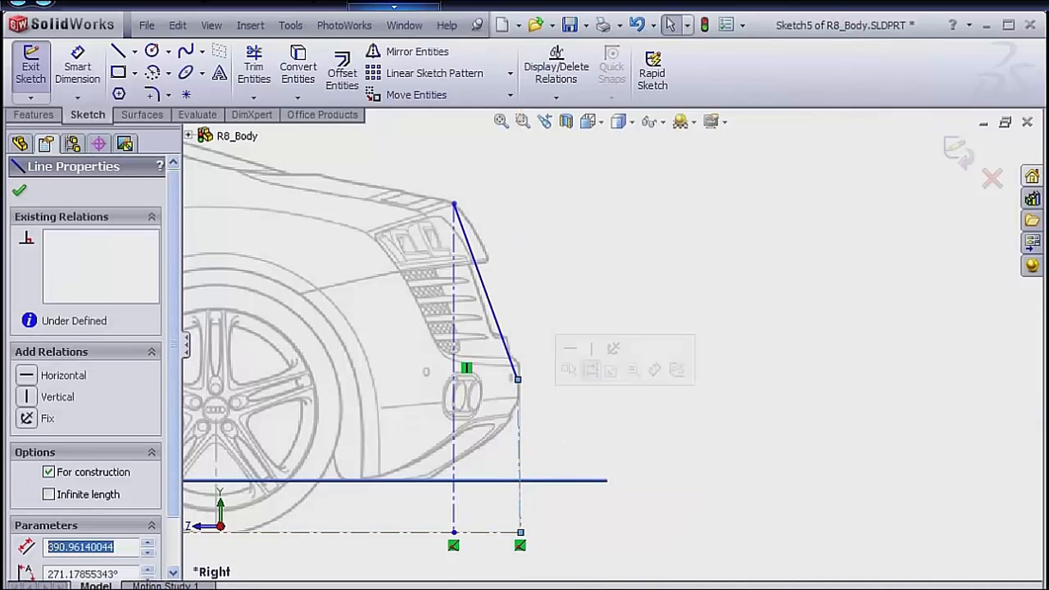
pyautogui.click(592, 350)
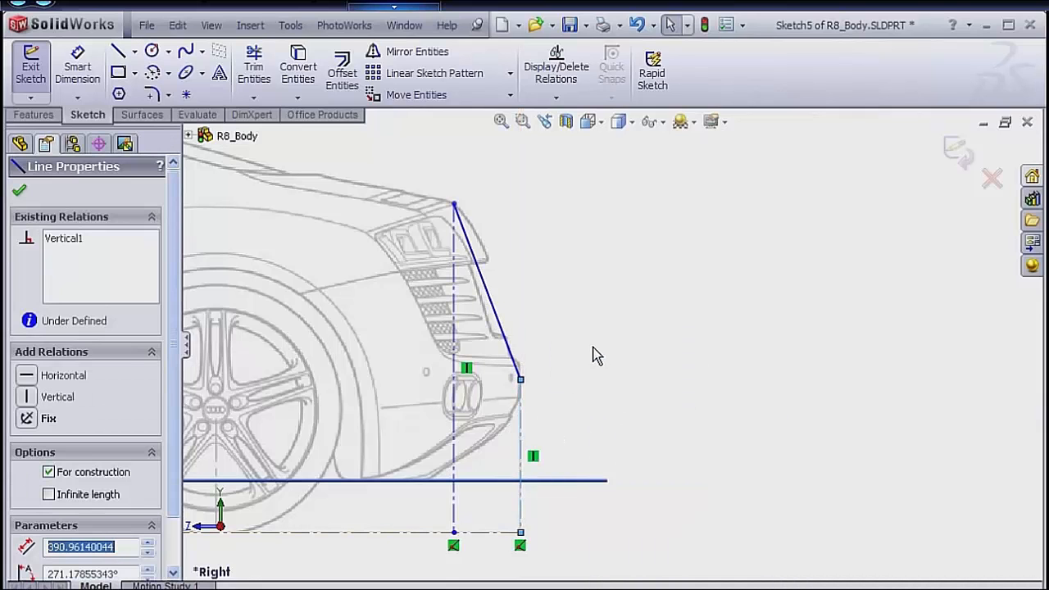
pyautogui.click(656, 387)
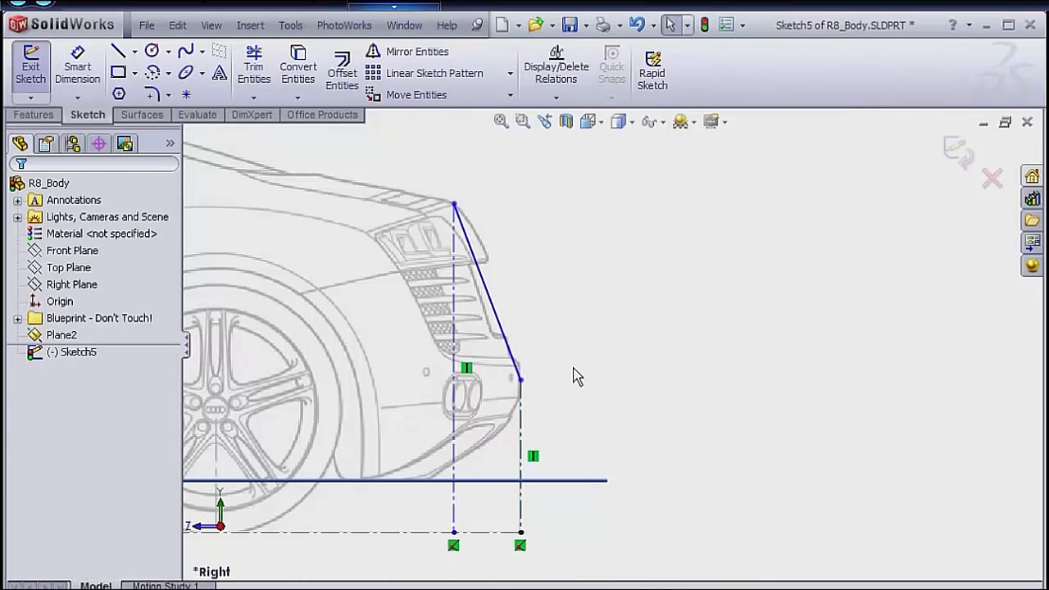
# Make the rear spline tangent to the vertical centerline at its lower end.
pyautogui.click(510, 348)
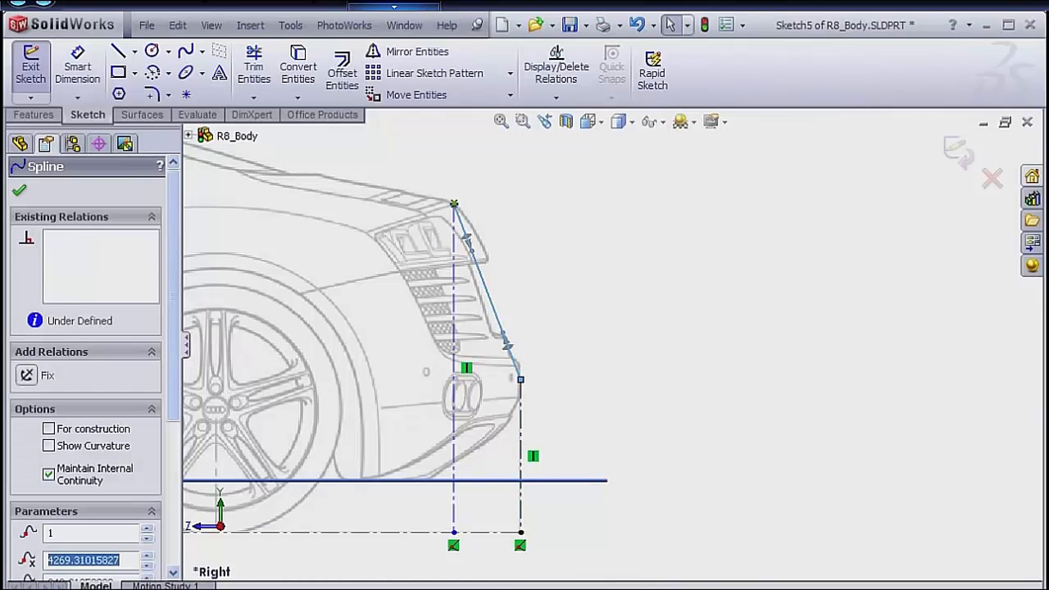
pyautogui.keyDown('ctrl'); pyautogui.click(523, 422); pyautogui.keyUp('ctrl')
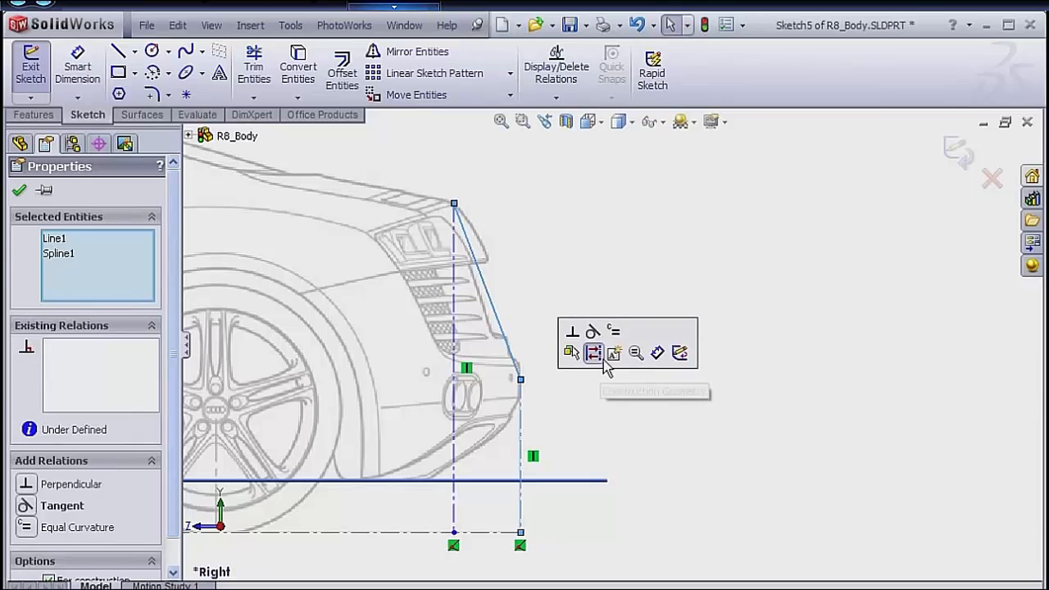
pyautogui.click(593, 352)
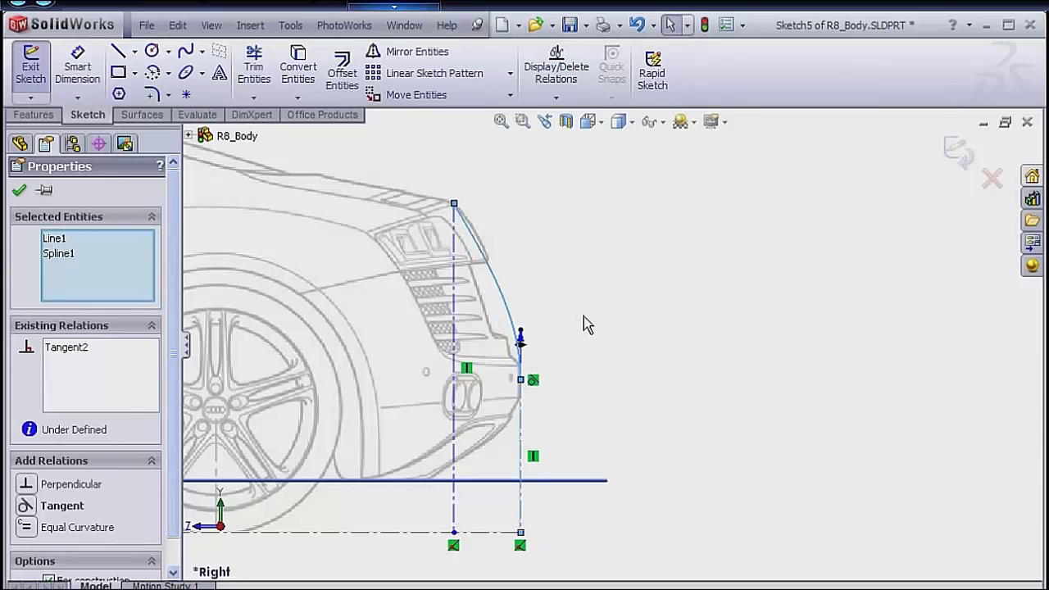
pyautogui.click(517, 264)
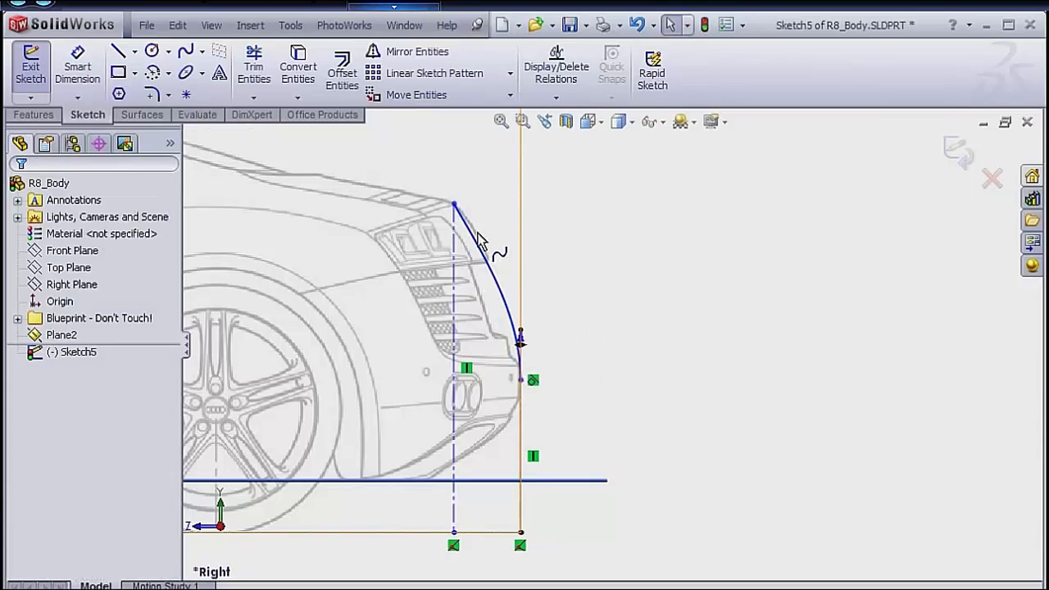
# Adjust the tangency handle at the spline's upper end so the curve bulges outward along the rear light's outline.
pyautogui.click(479, 241)
pyautogui.click(474, 240)
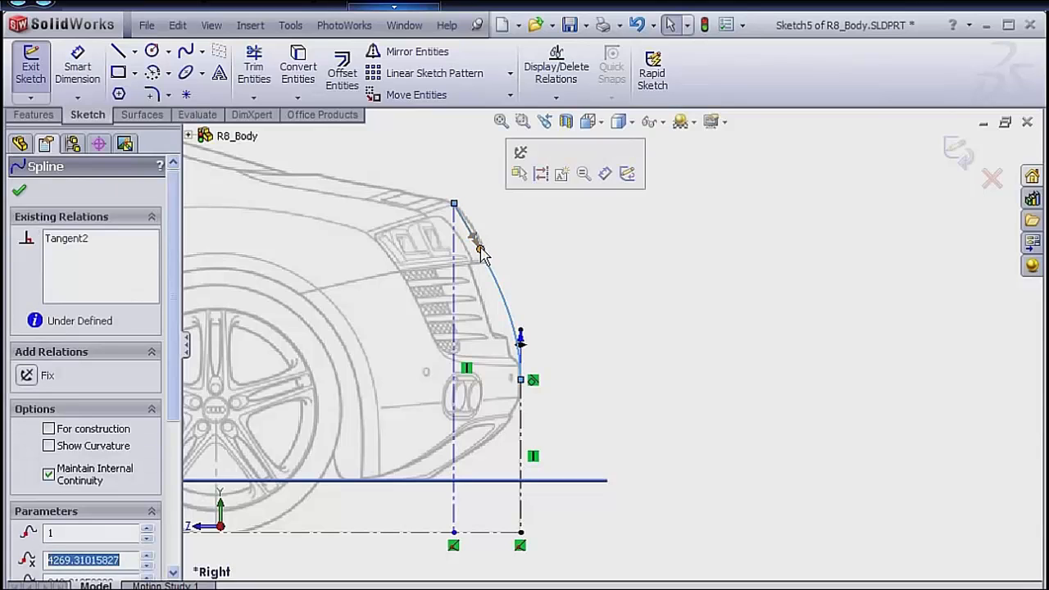
pyautogui.click(480, 248)
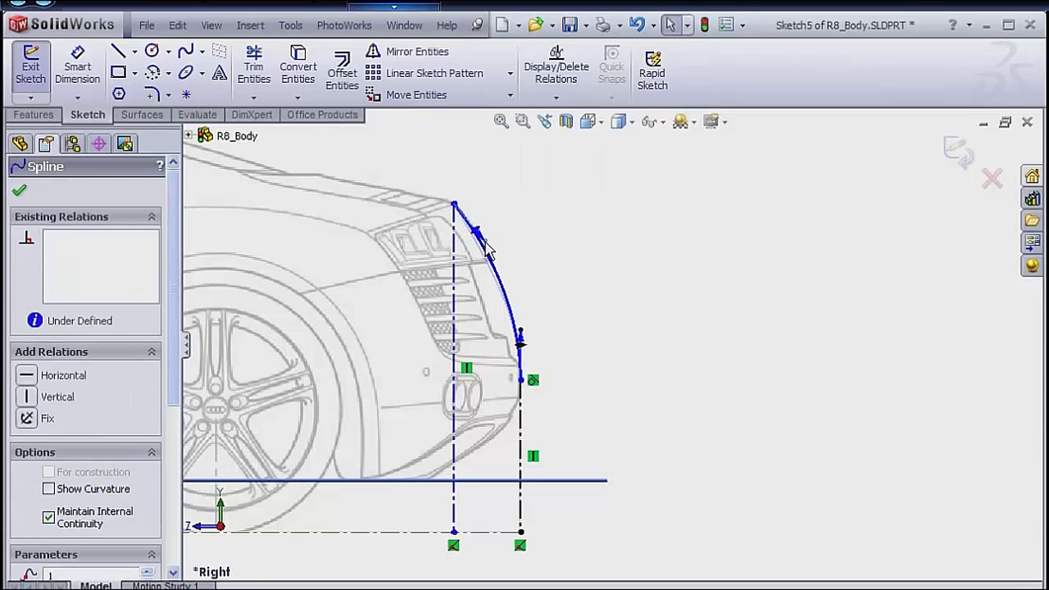
pyautogui.click(566, 265)
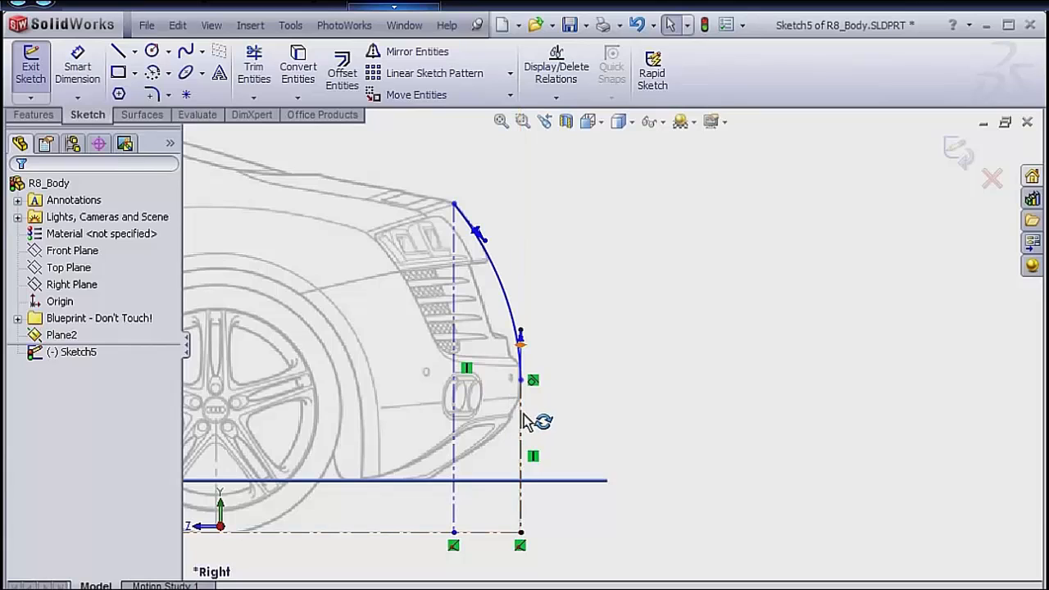
# Dimension the centerline below the spline's lower end to 400 mm.
pyautogui.press('s')
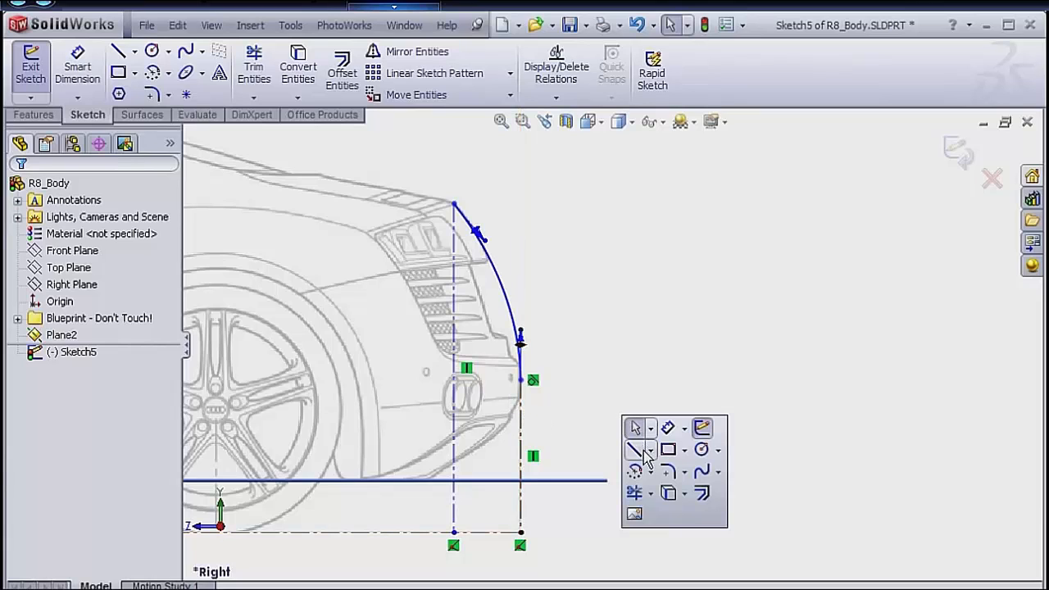
pyautogui.click(667, 427)
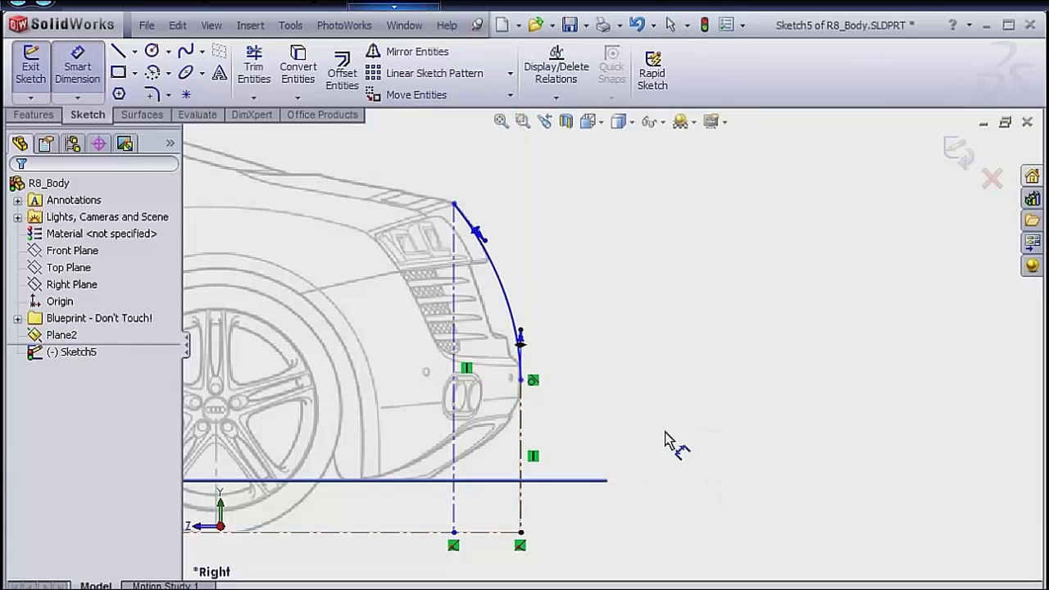
pyautogui.click(527, 454)
pyautogui.click(566, 476)
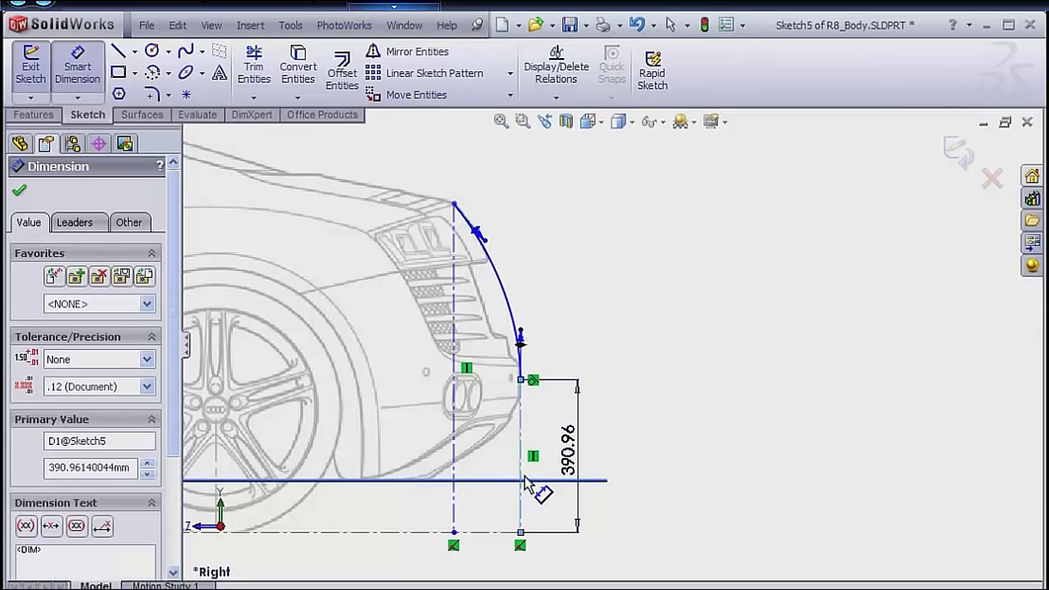
pyautogui.write('400')
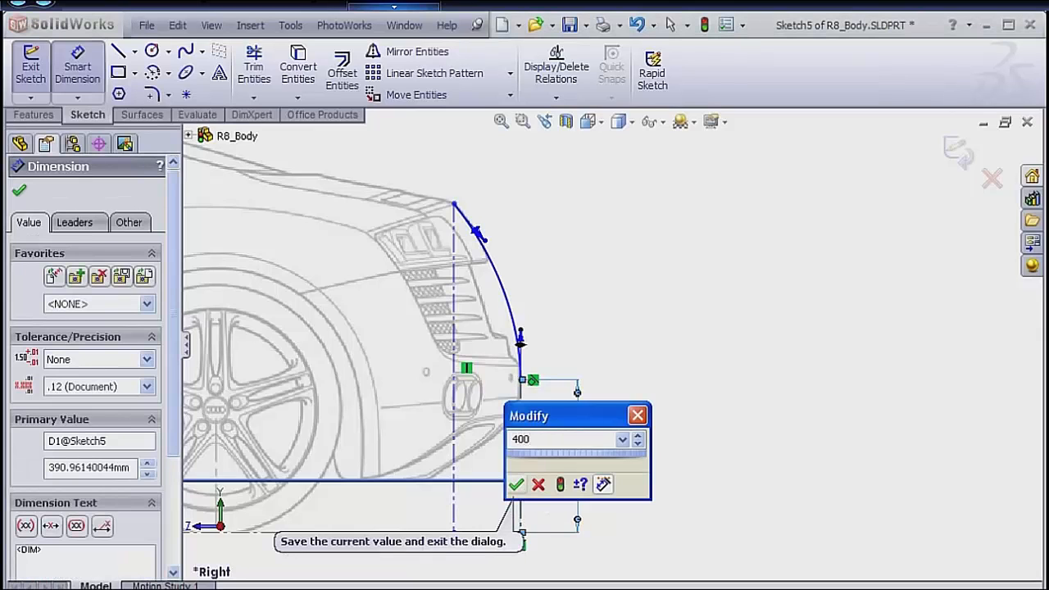
pyautogui.click(517, 484)
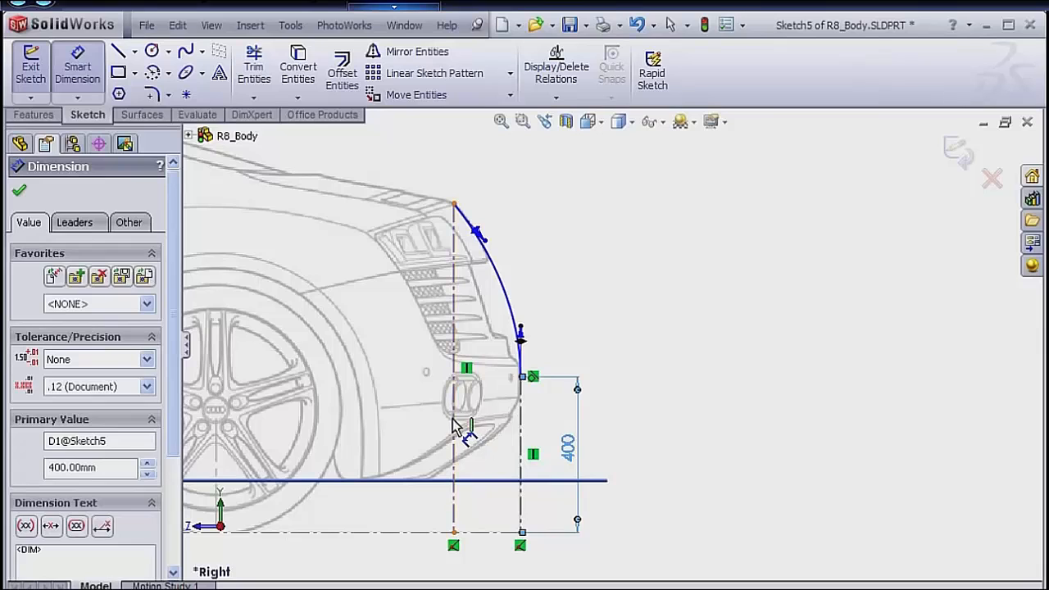
# Dimension the vertical centerline below the spline's upper end to 842.5 mm.
pyautogui.moveTo(454, 428); pyautogui.dragTo(409, 405)
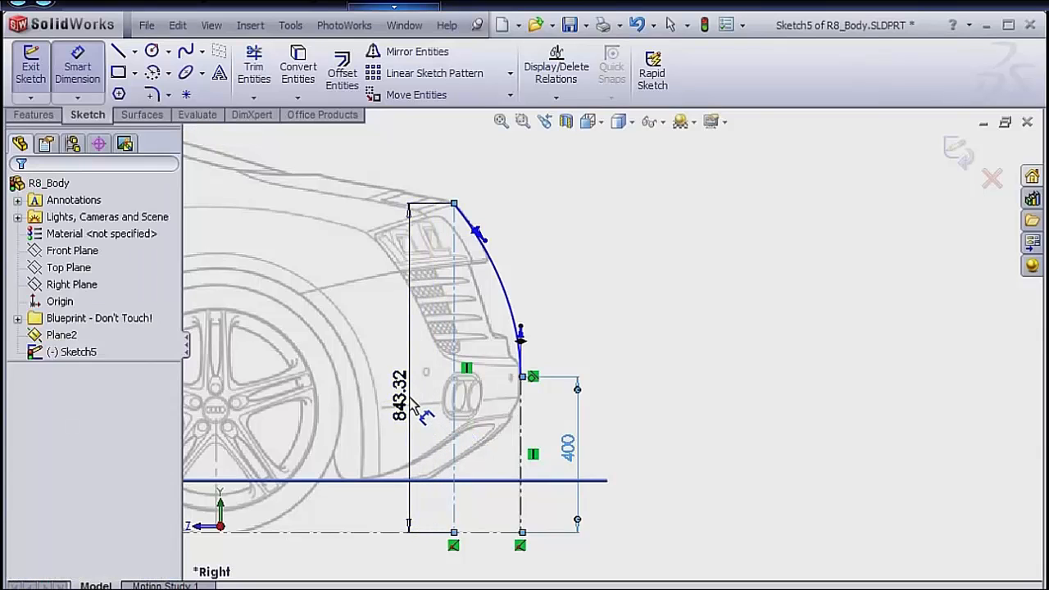
pyautogui.doubleClick(406, 402)
pyautogui.write('842')
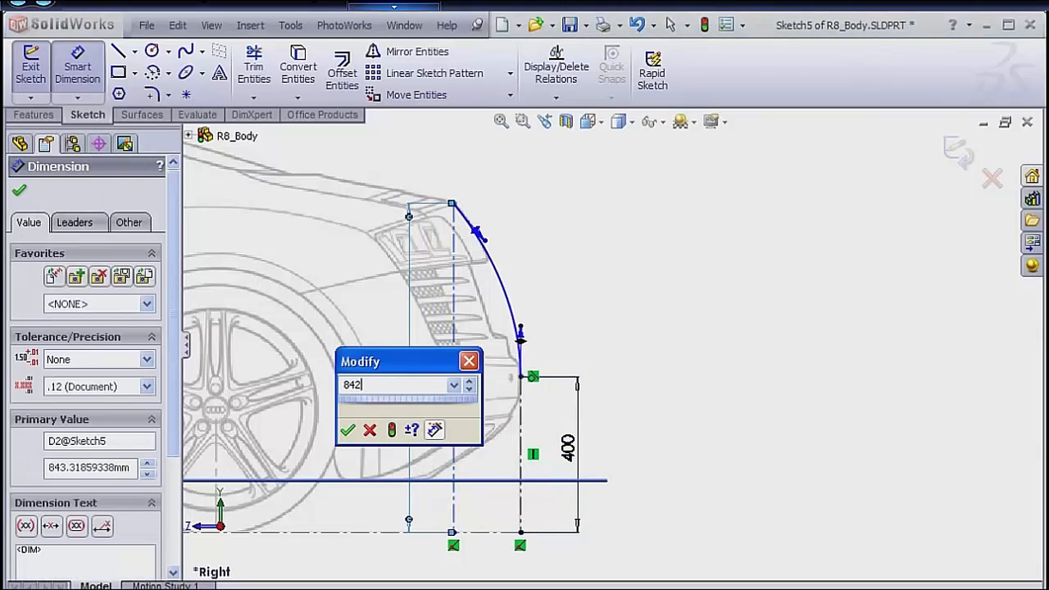
pyautogui.write('.5')
pyautogui.press('Return')
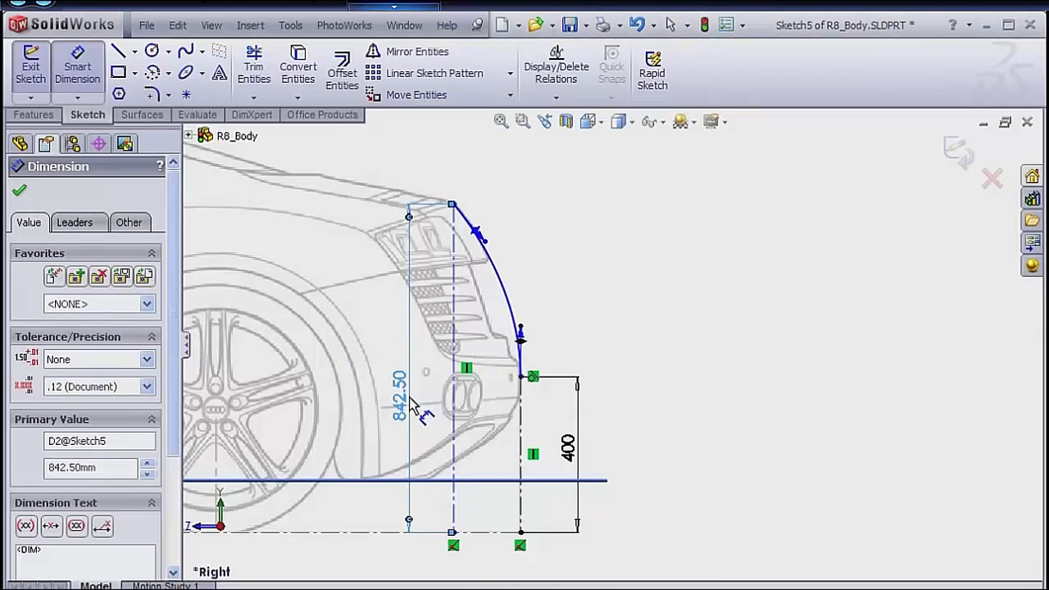
pyautogui.click(633, 340)
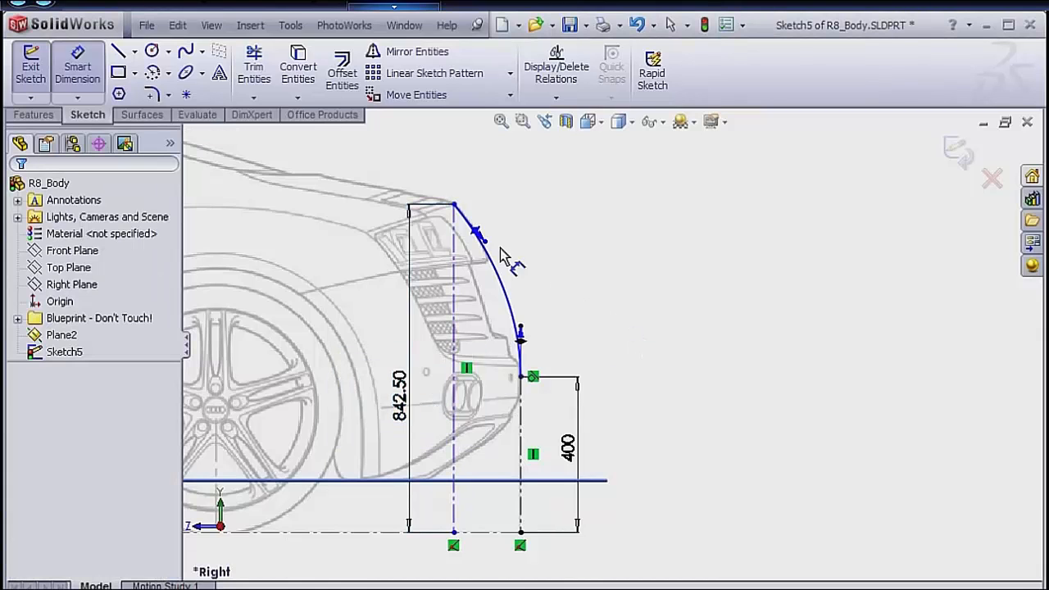
# Dimension the horizontal distance between the two vertical centerlines to 171.5 mm.
pyautogui.click(453, 245)
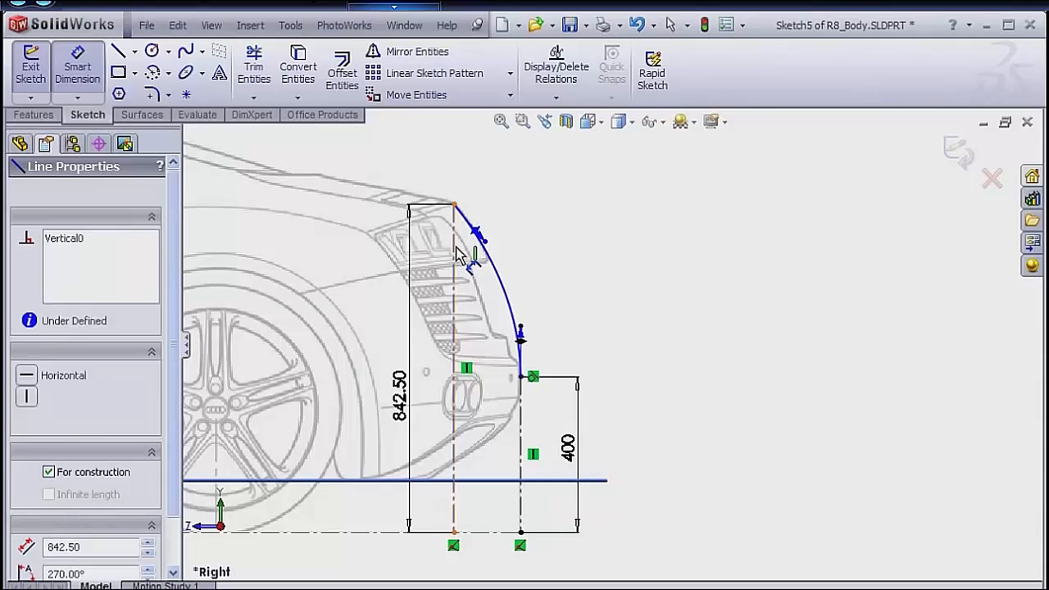
pyautogui.click(521, 469)
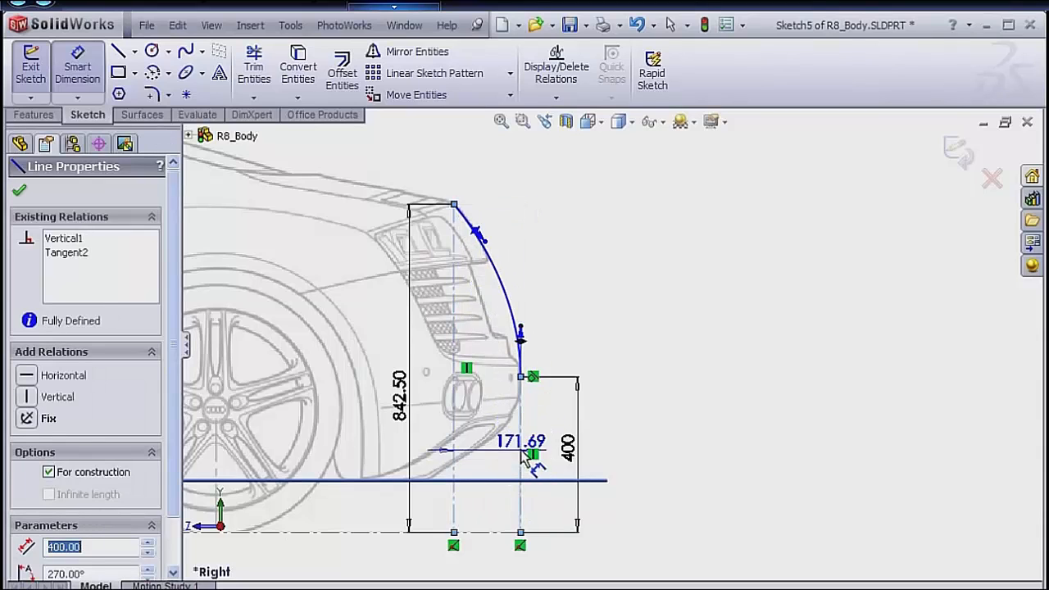
pyautogui.click(490, 184)
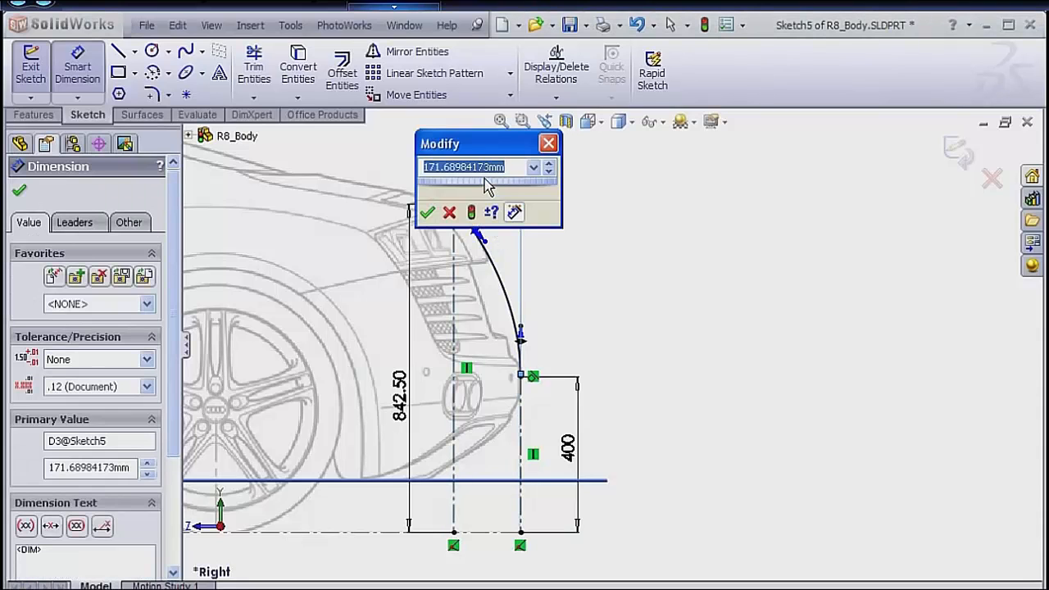
pyautogui.write('171.5')
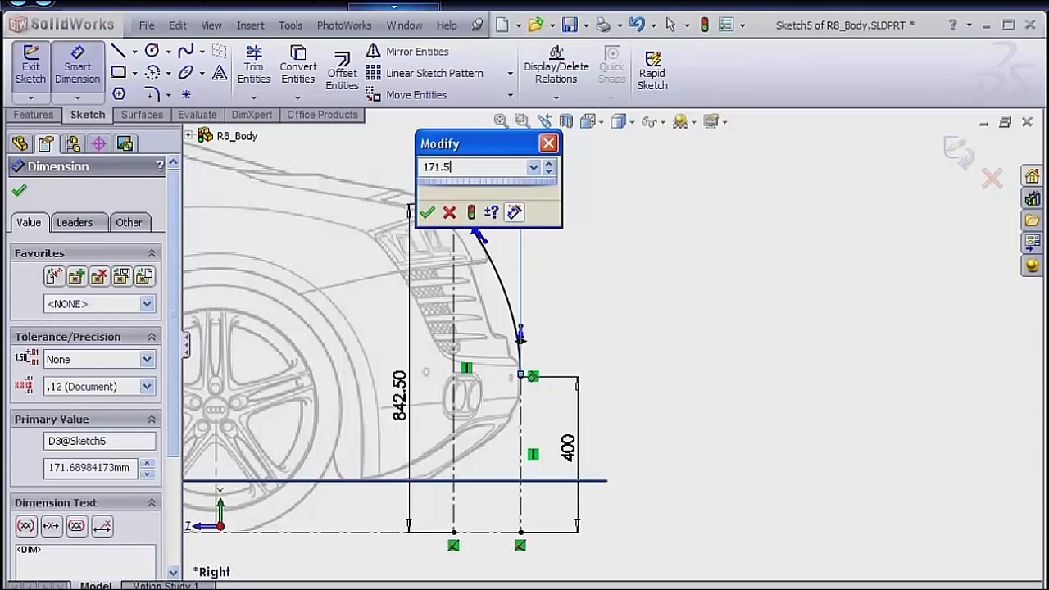
pyautogui.press('Return')
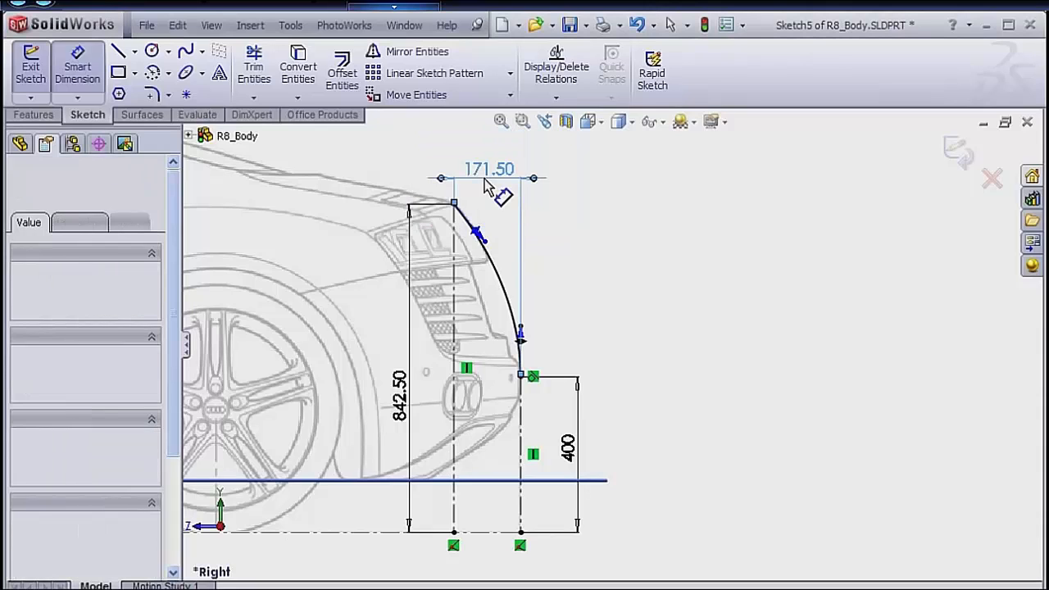
# Dimension the tangency handle at the spline's lower end to a magnitude of 325.
pyautogui.click(522, 336)
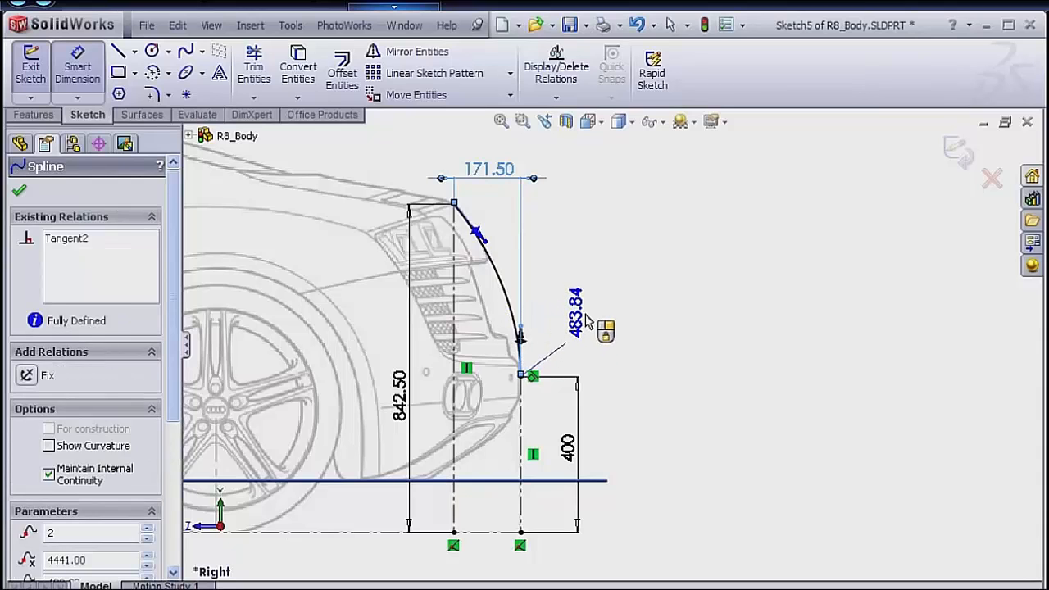
pyautogui.click(576, 354)
pyautogui.write('325')
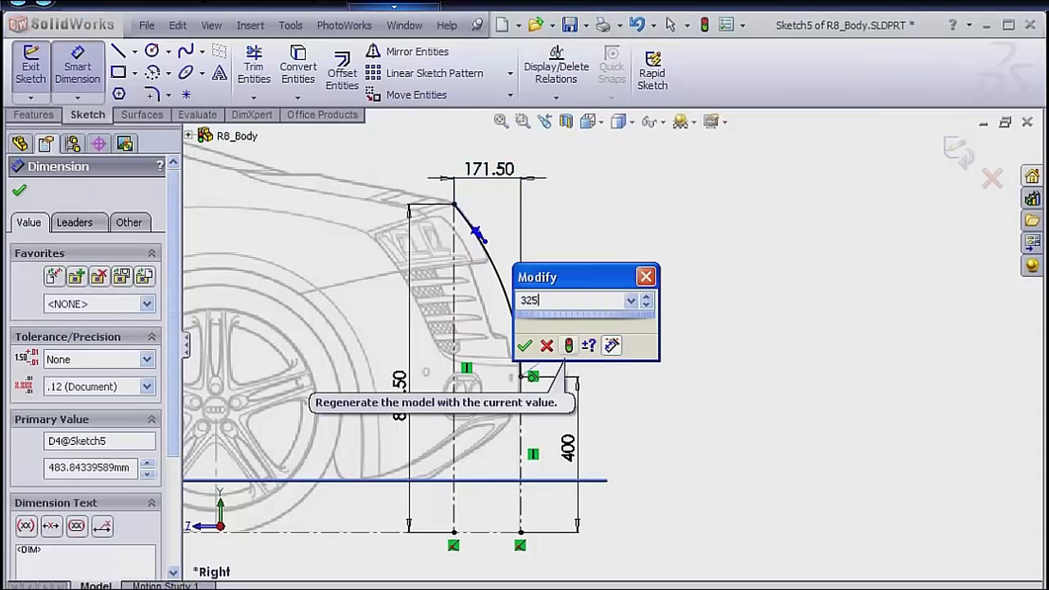
pyautogui.press('Return')
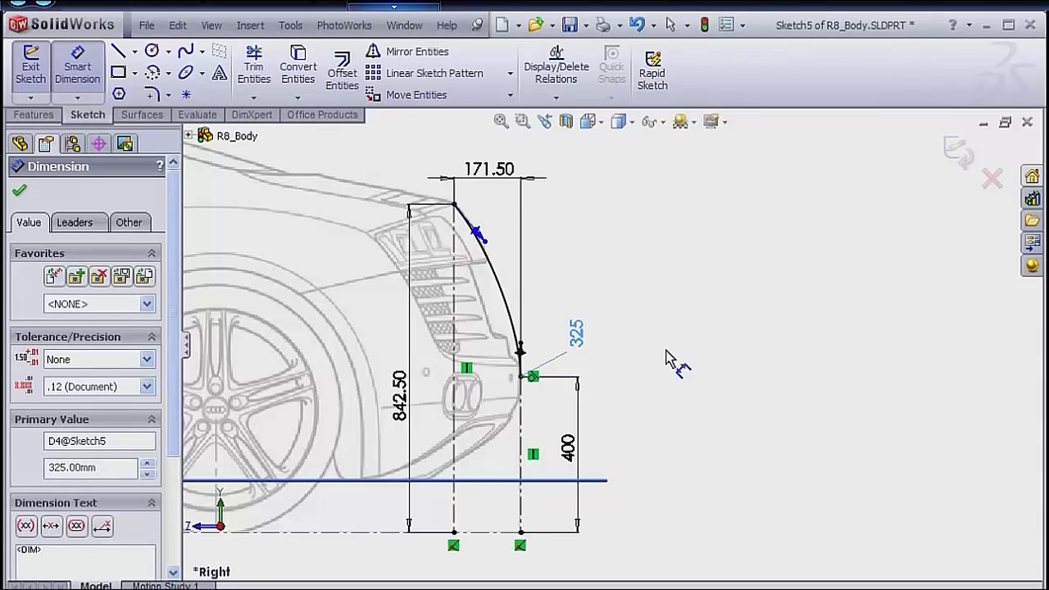
# Sketch a horizontal centerline about 419 mm long outward from the spline's upper end.
pyautogui.press('s')
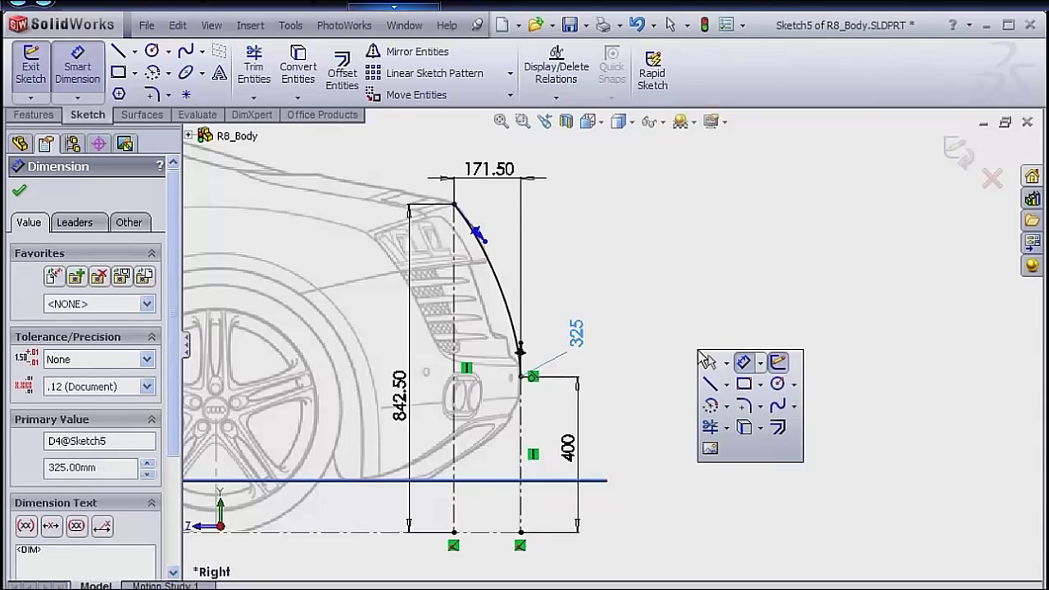
pyautogui.click(726, 384)
pyautogui.click(733, 427)
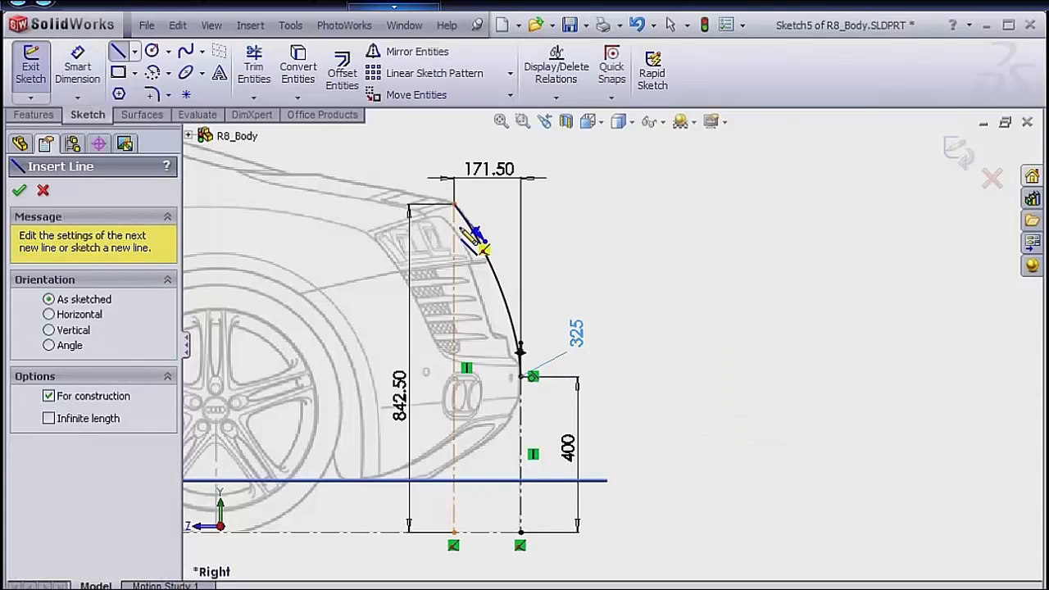
pyautogui.click(454, 204)
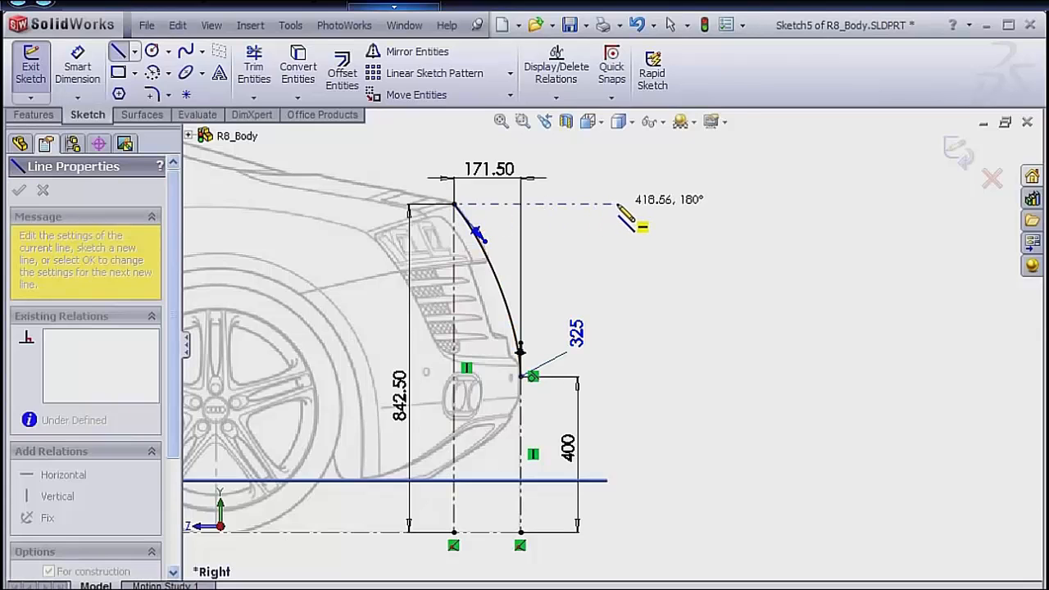
pyautogui.doubleClick(698, 267)
# Dimension the angle between the spline's upper tangency handle and the horizontal centerline to 145 degrees.
pyautogui.press('s')
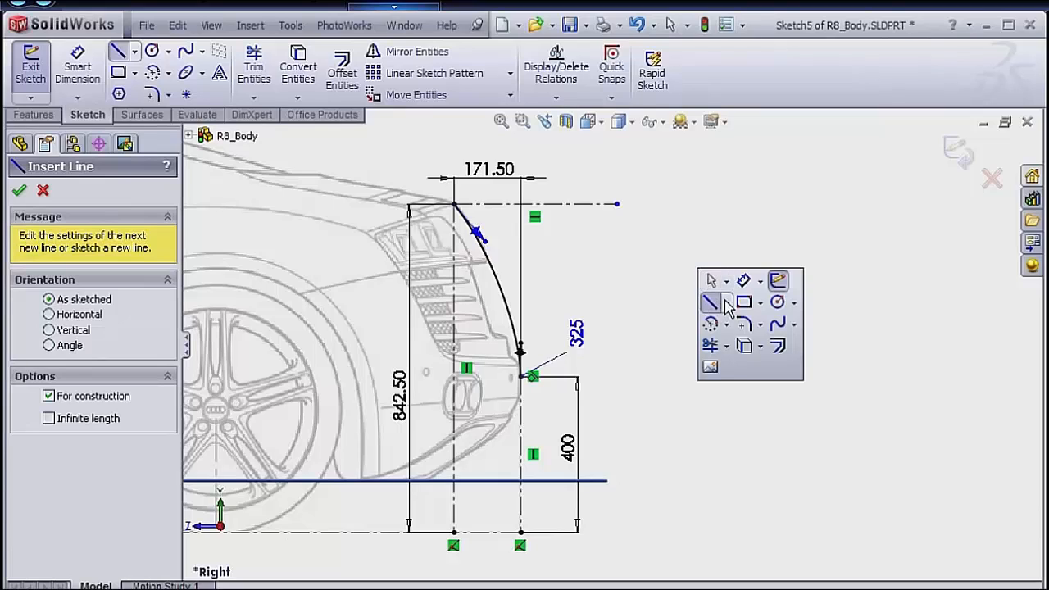
pyautogui.click(743, 282)
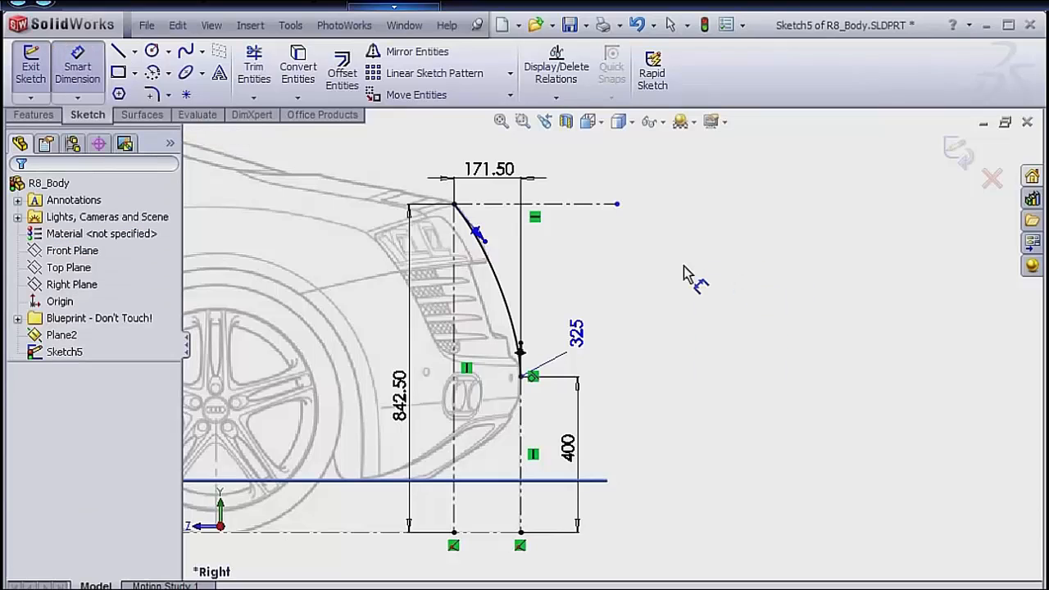
pyautogui.click(495, 244)
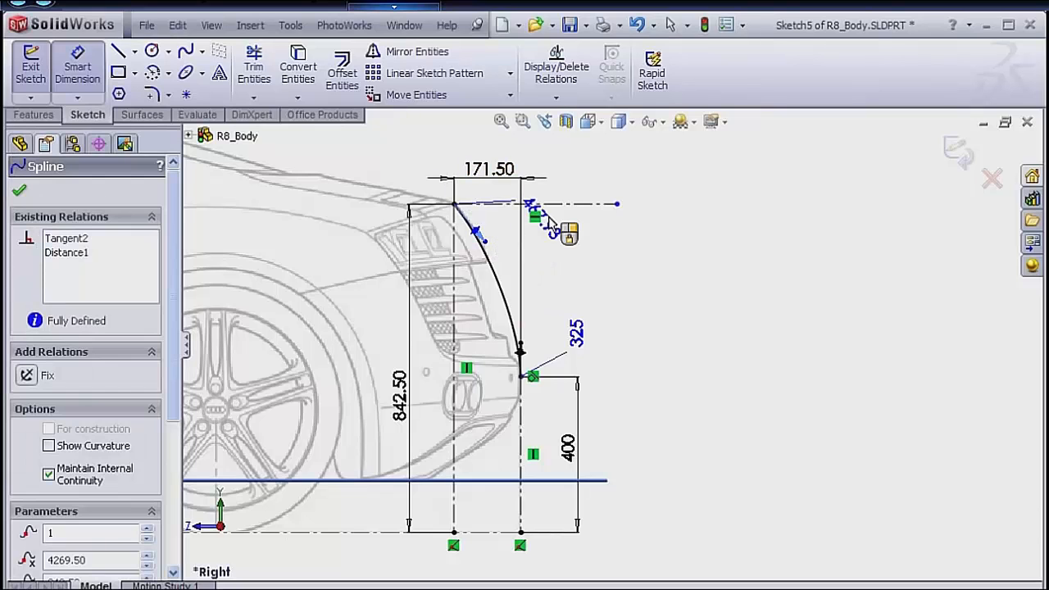
pyautogui.click(547, 204)
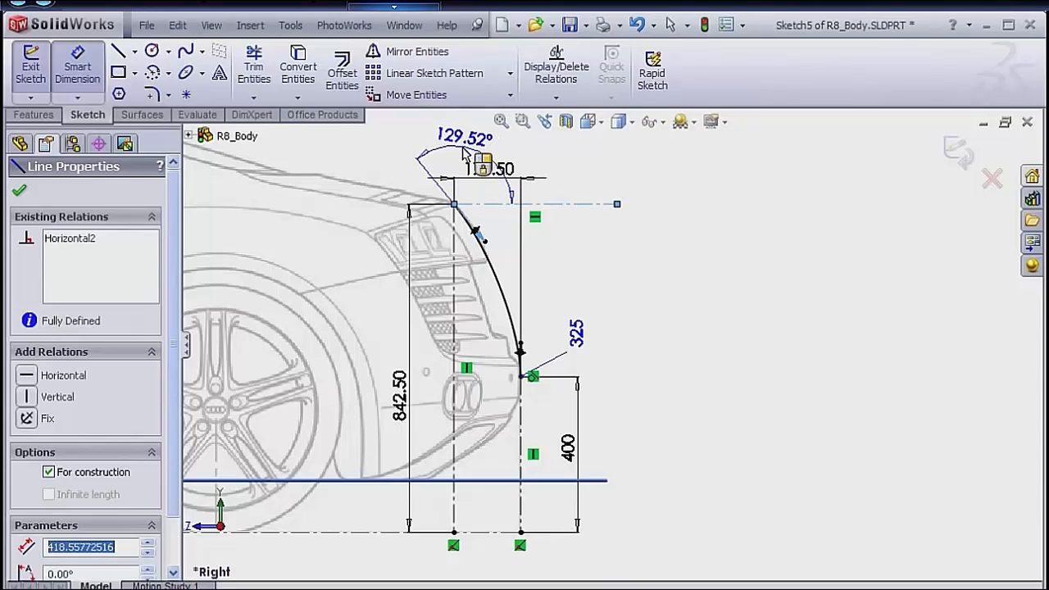
pyautogui.click(463, 162)
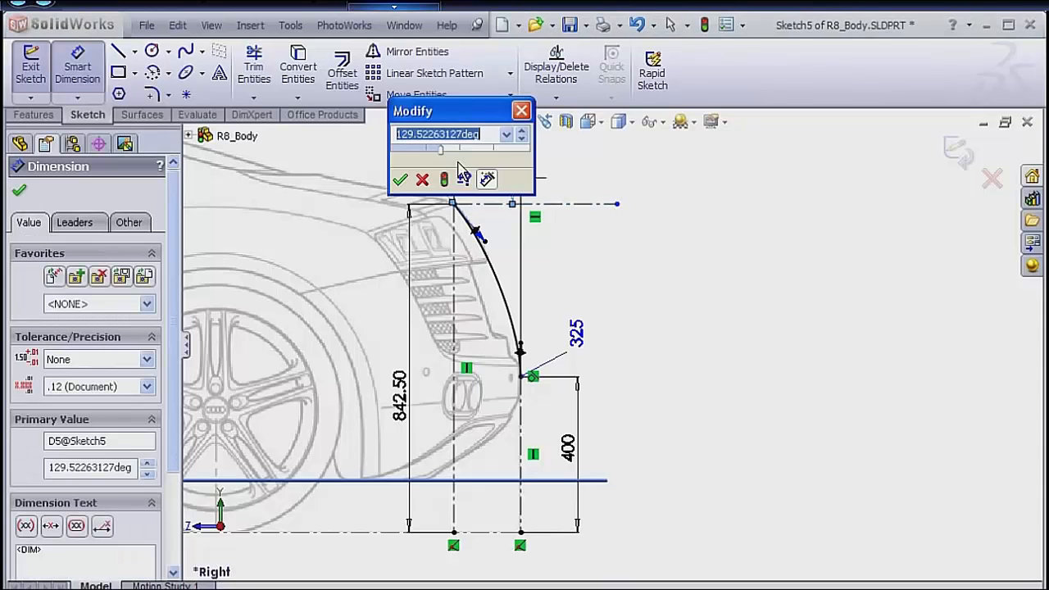
pyautogui.write('145')
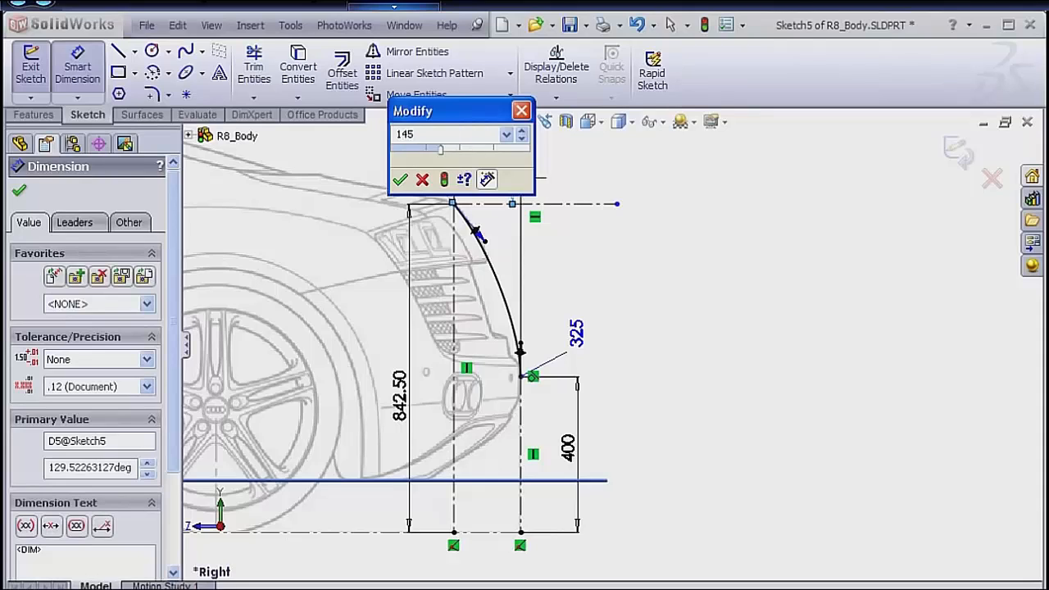
pyautogui.press('Return')
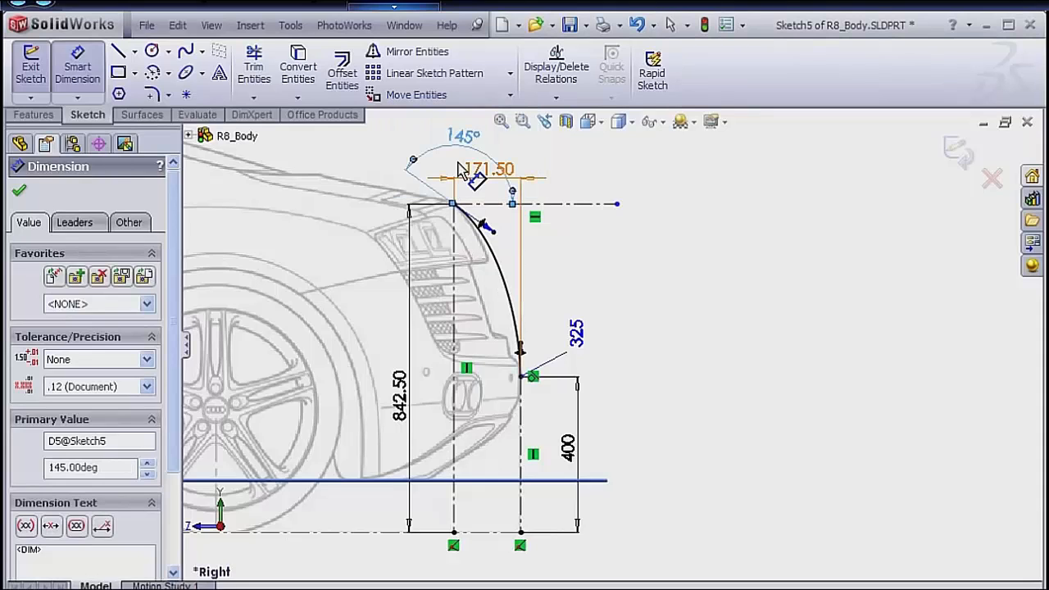
# Dimension the tangency handle at the spline's upper end to a magnitude of 375.
pyautogui.click(489, 229)
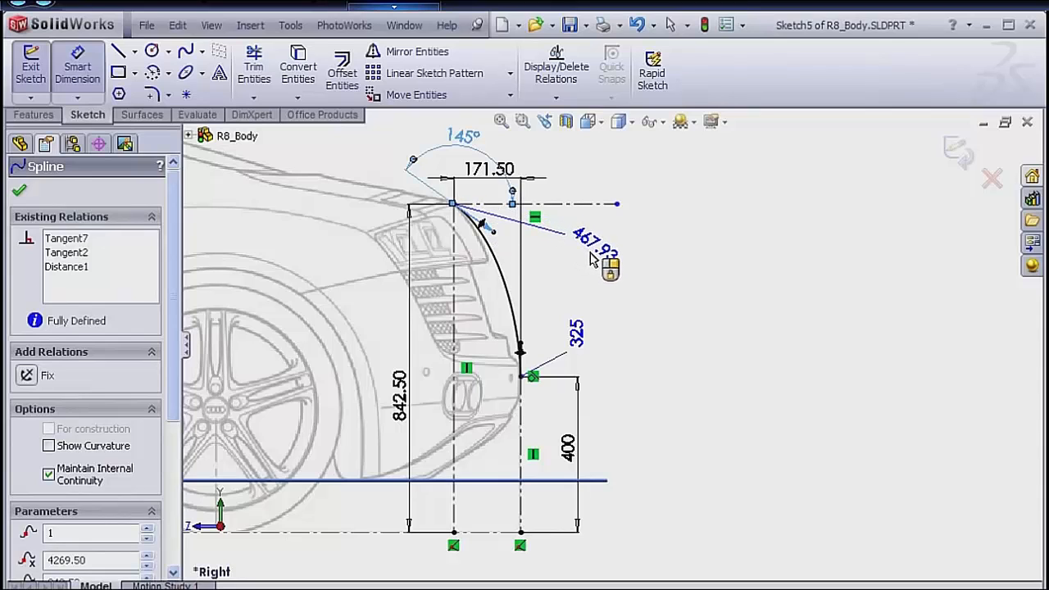
pyautogui.click(557, 271)
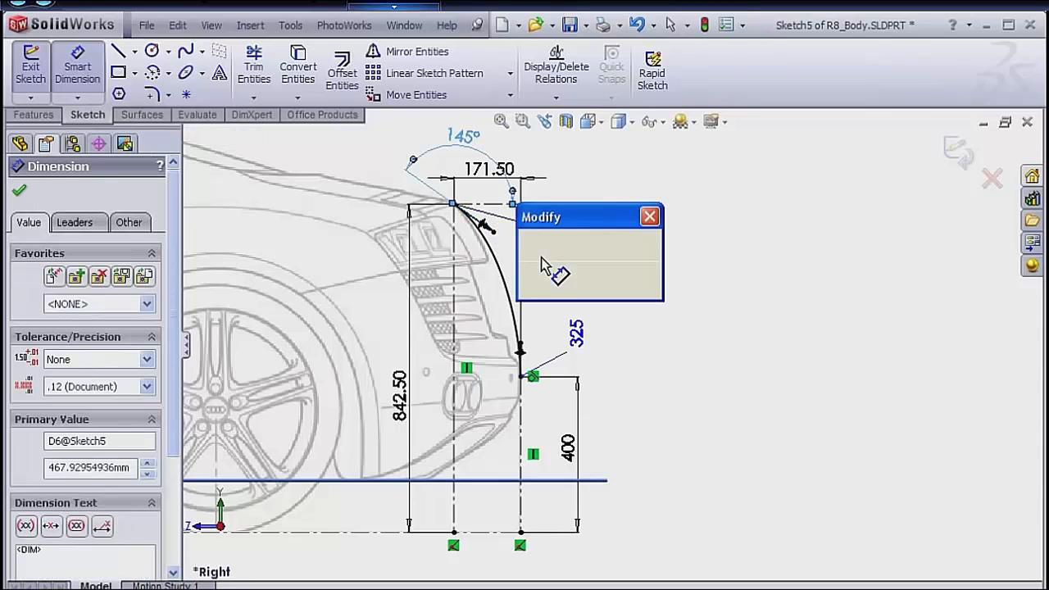
pyautogui.write('375')
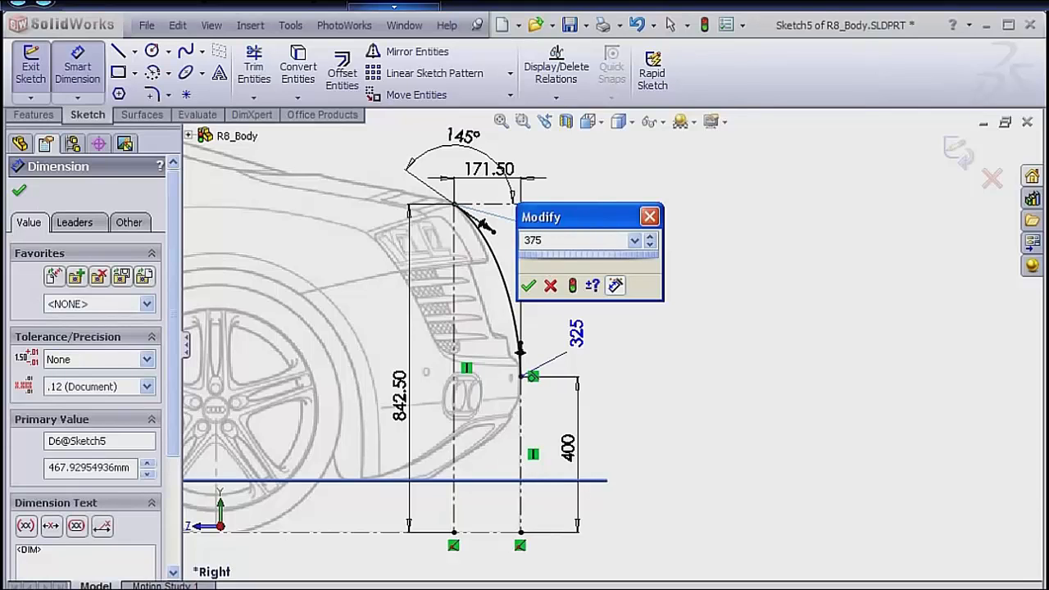
pyautogui.press('Return')
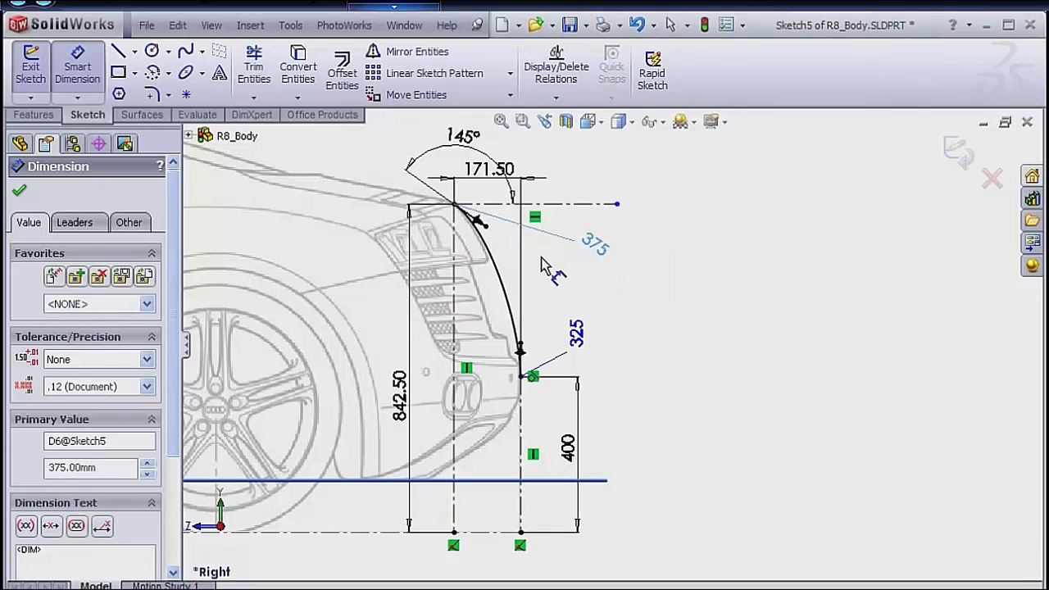
pyautogui.click(682, 251)
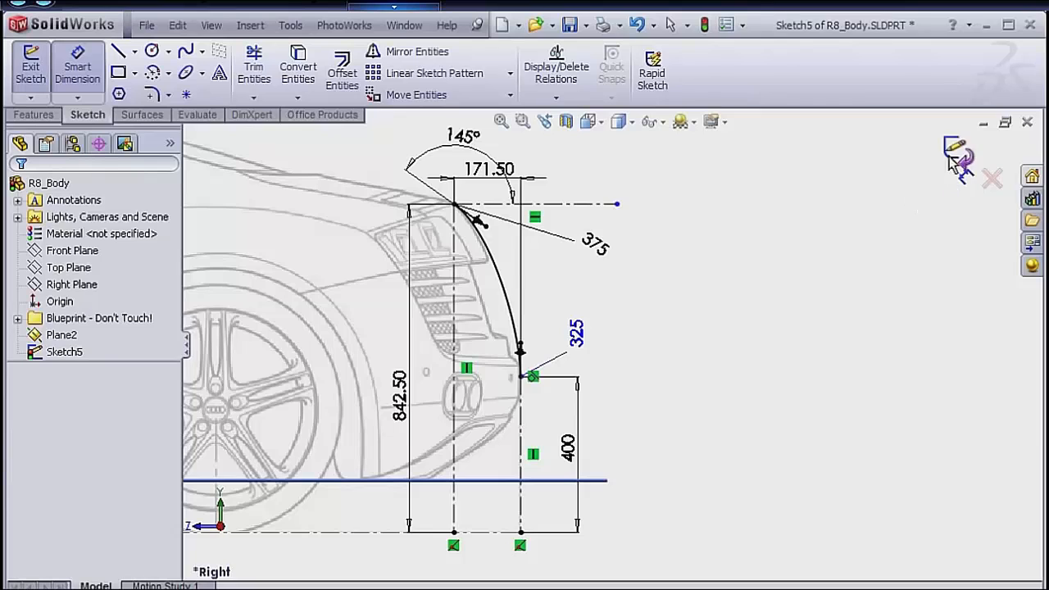
# Finish the rear profile sketch and hide Plane2.
pyautogui.click(955, 152)
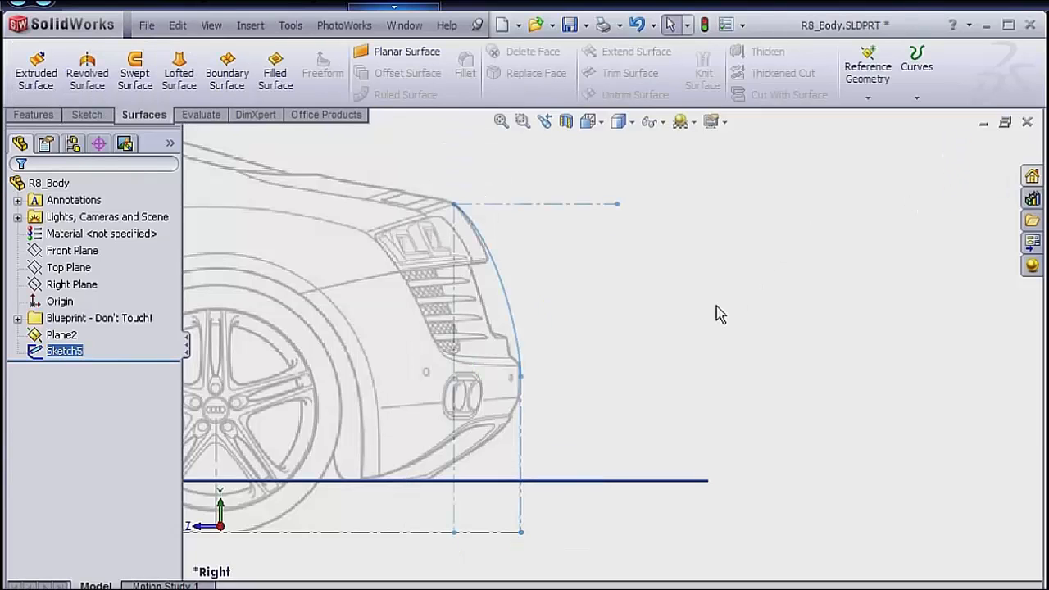
pyautogui.press('space')
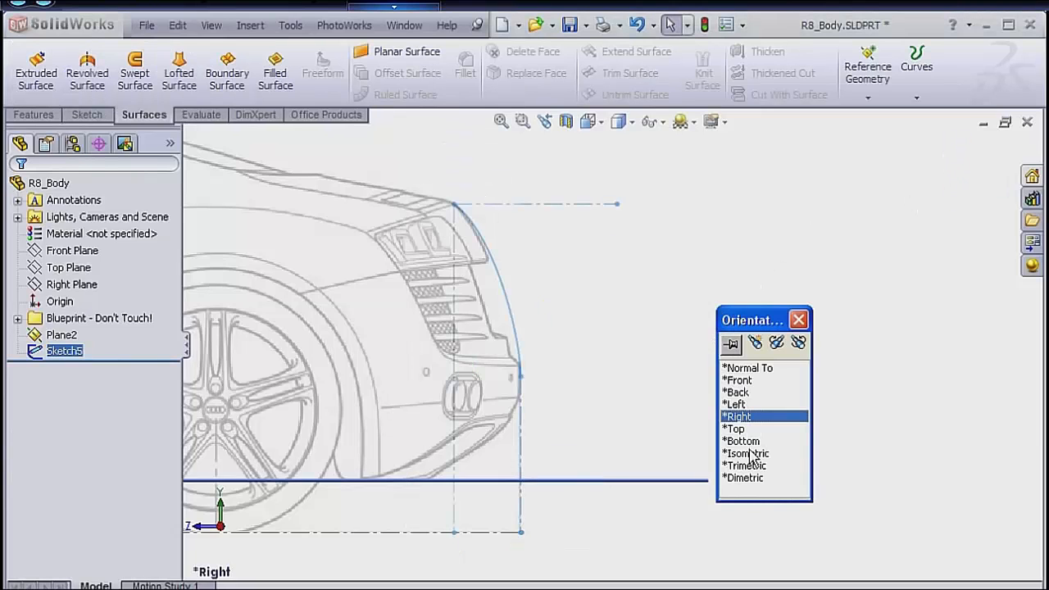
pyautogui.click(749, 453)
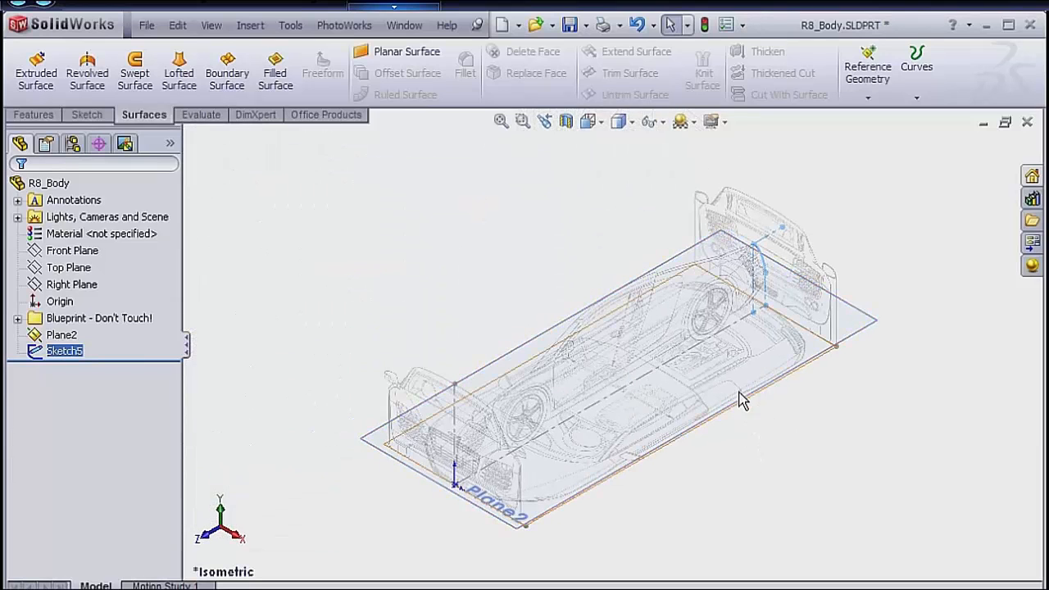
pyautogui.click(542, 251)
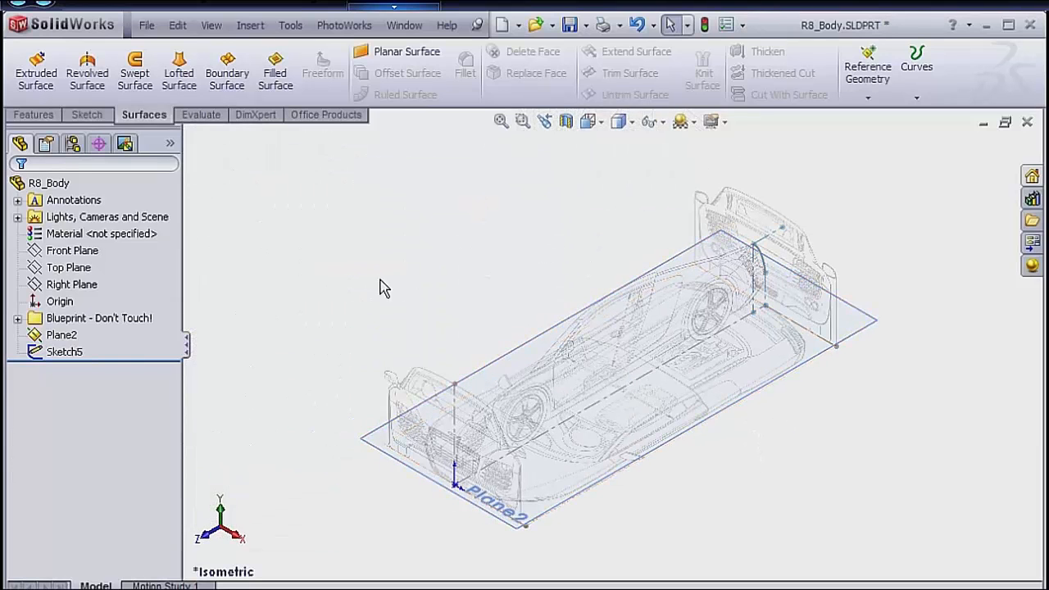
pyautogui.rightClick(60, 336)
pyautogui.click(108, 304)
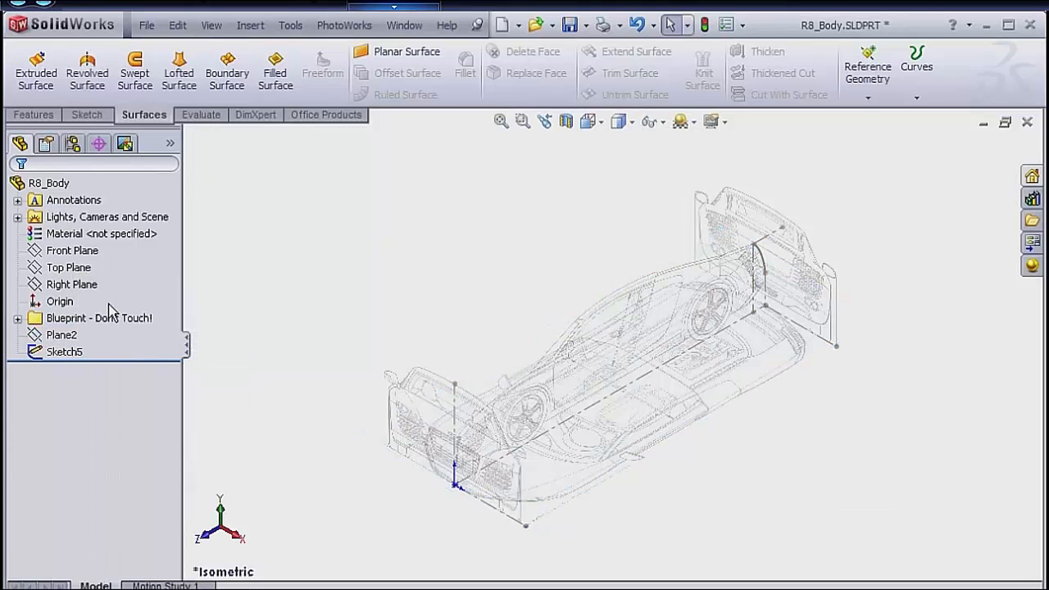
# Start a new sketch on the Top Plane and look at it from the top.
pyautogui.click(69, 271)
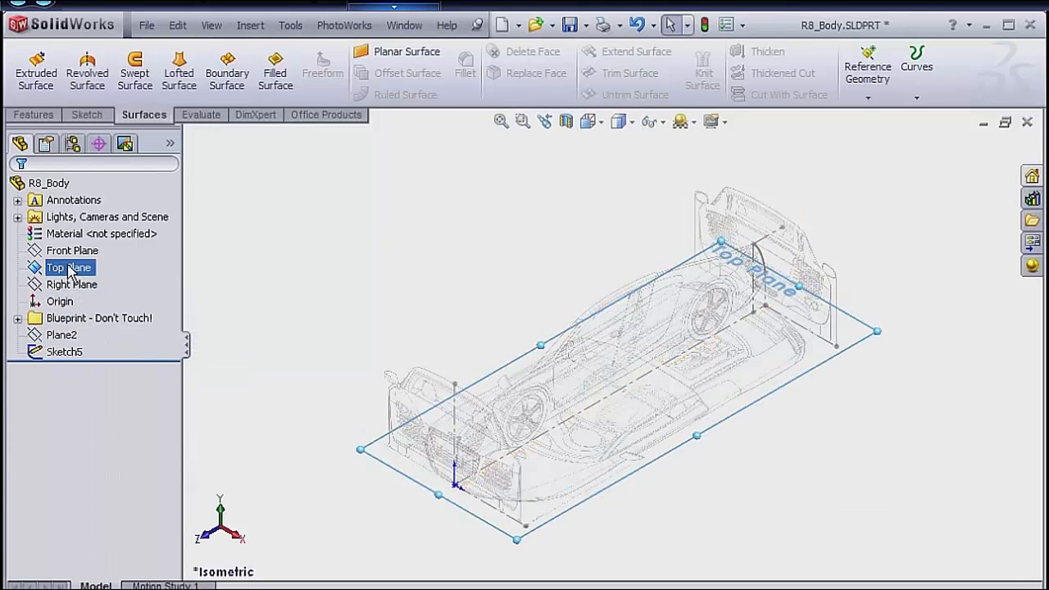
pyautogui.rightClick(70, 273)
pyautogui.click(81, 239)
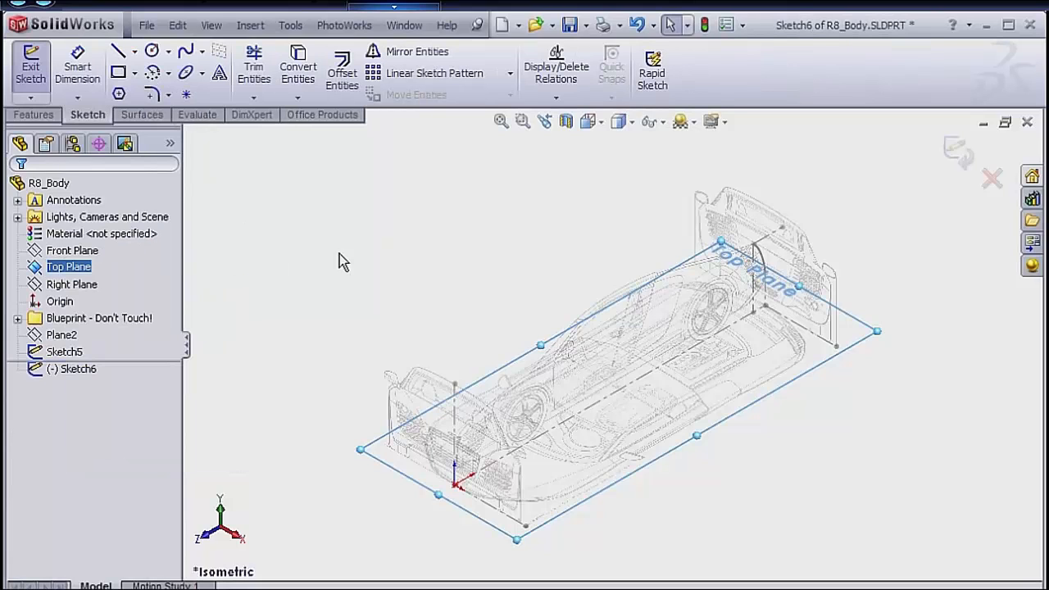
pyautogui.press('space')
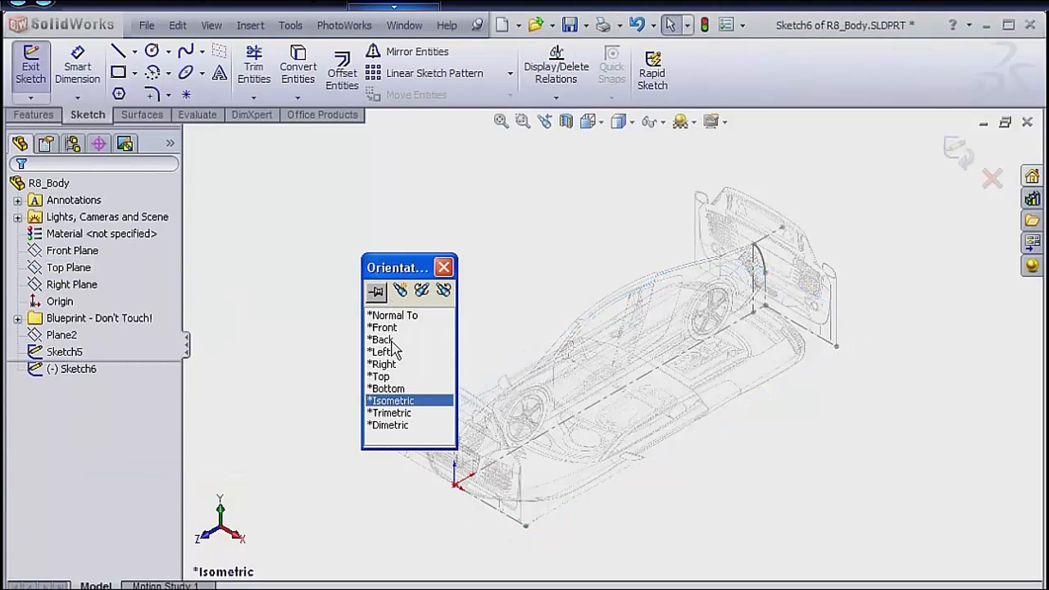
pyautogui.doubleClick(382, 377)
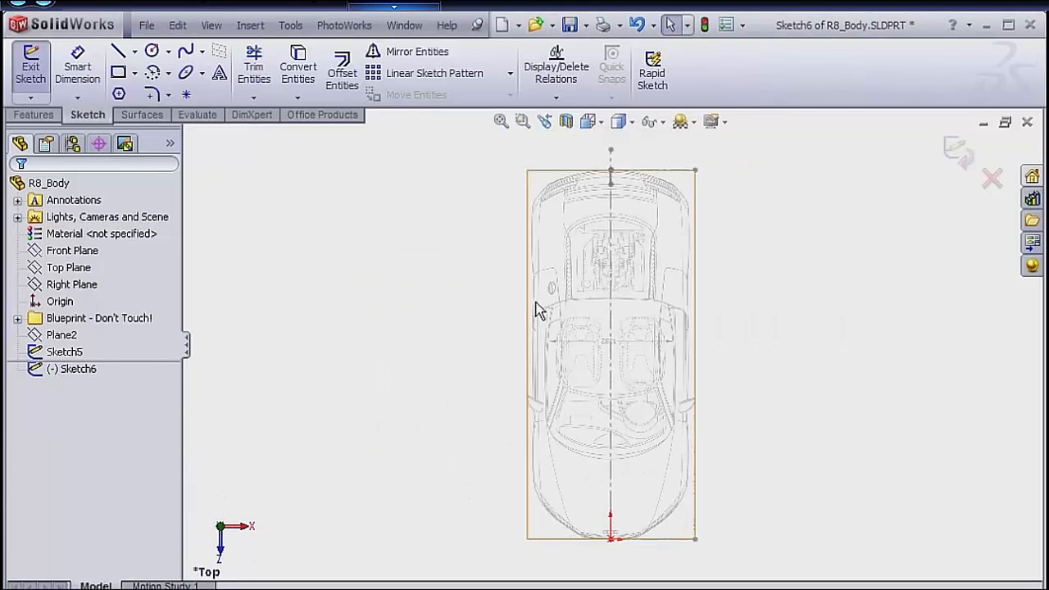
# Sketch a two-point spline about 840 mm wide from the car's centerline behind the rear bumper to the outer corner of the tail light.
pyautogui.scroll(-5, 643, 190)
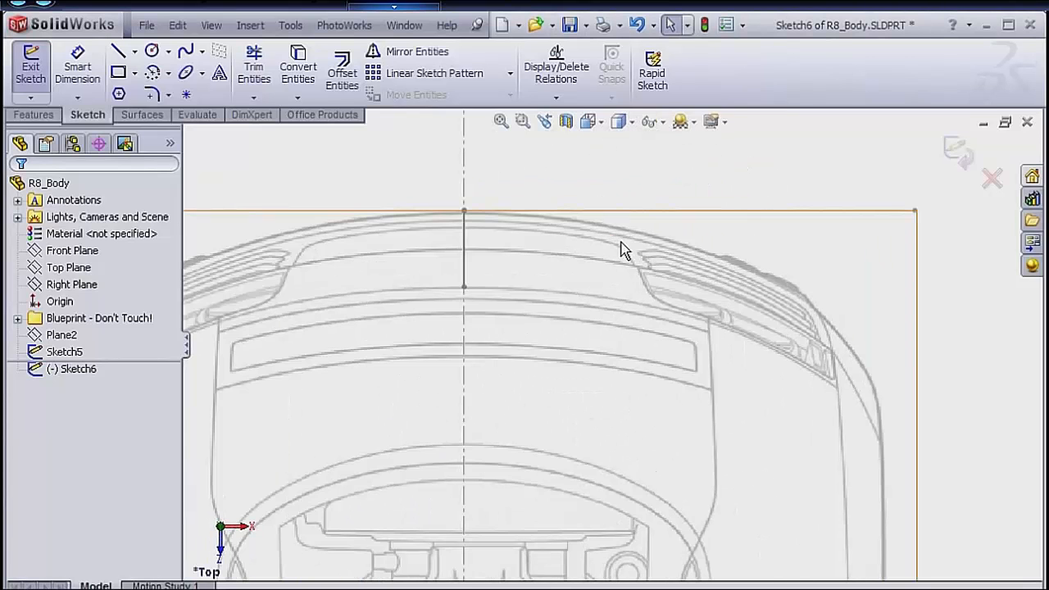
pyautogui.press('s')
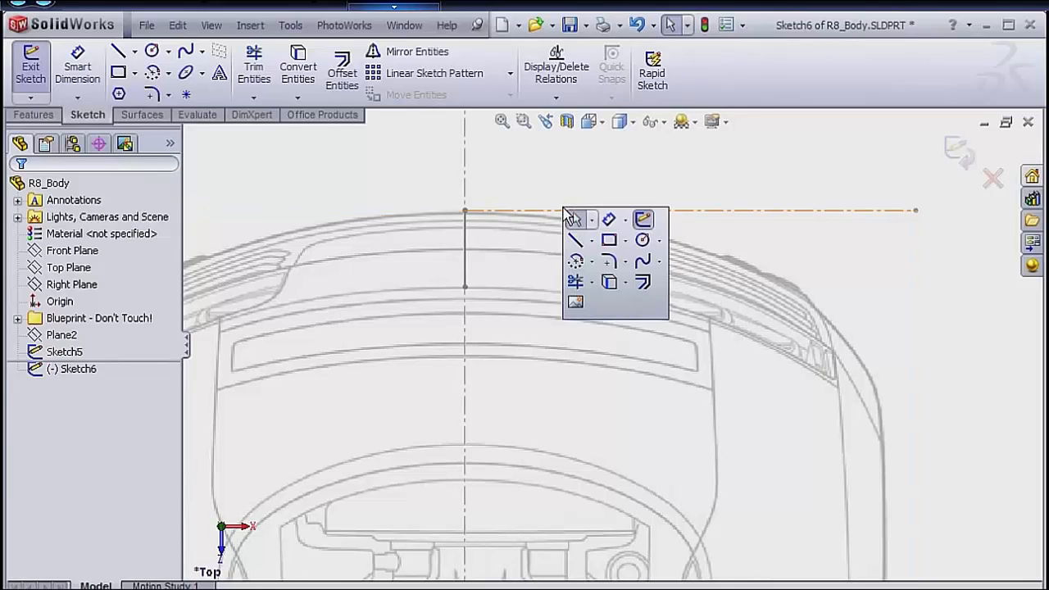
pyautogui.click(642, 262)
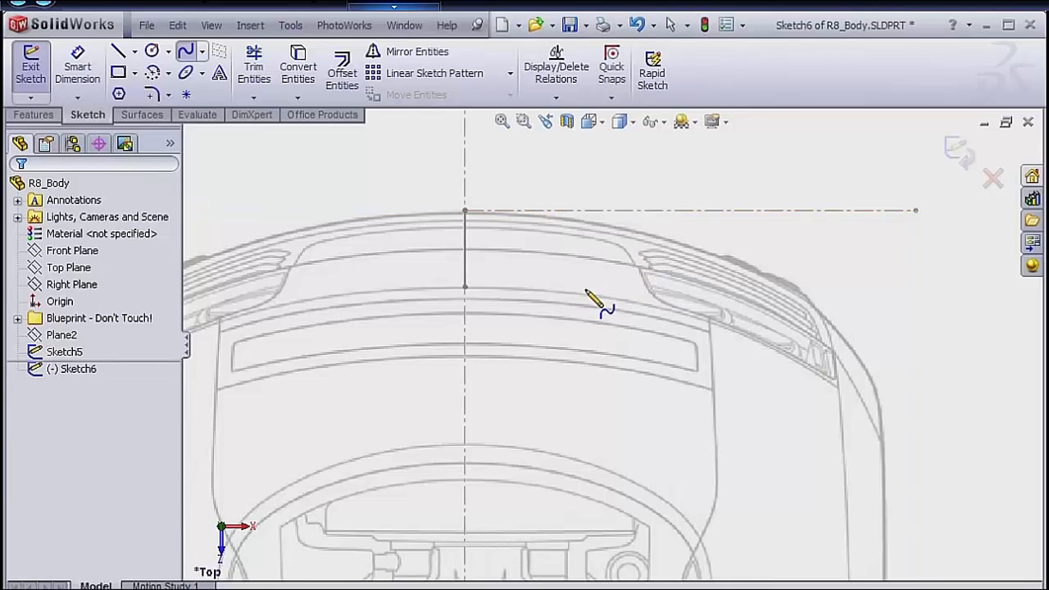
pyautogui.click(465, 299)
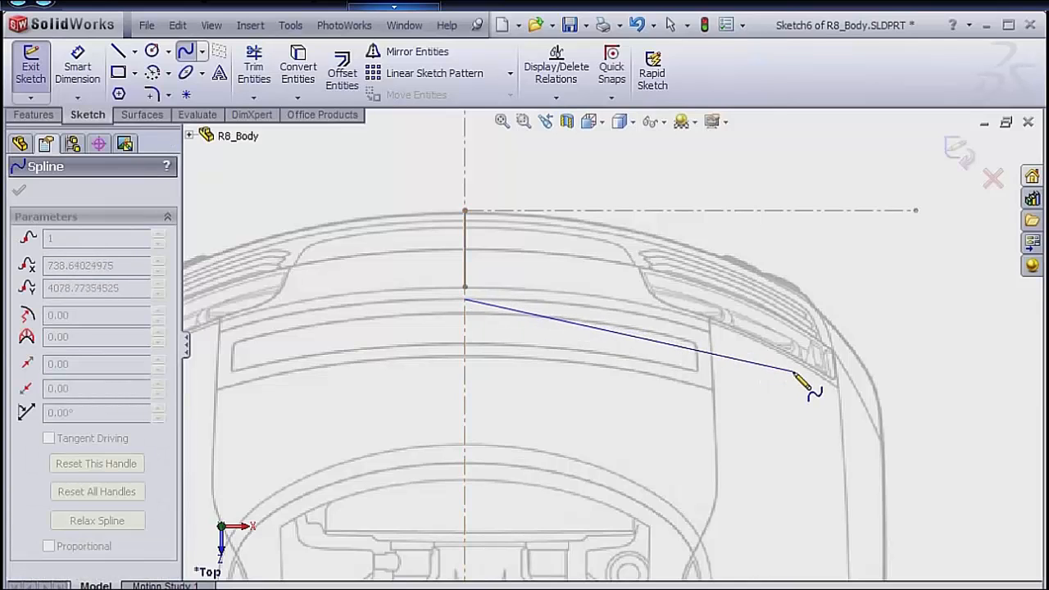
pyautogui.click(838, 387)
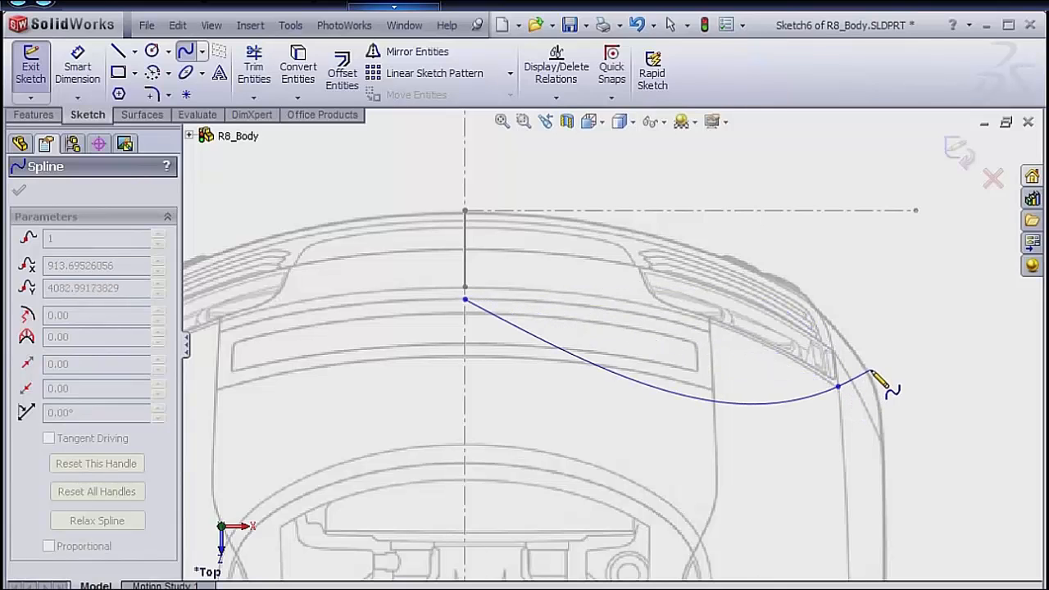
pyautogui.rightClick(871, 372)
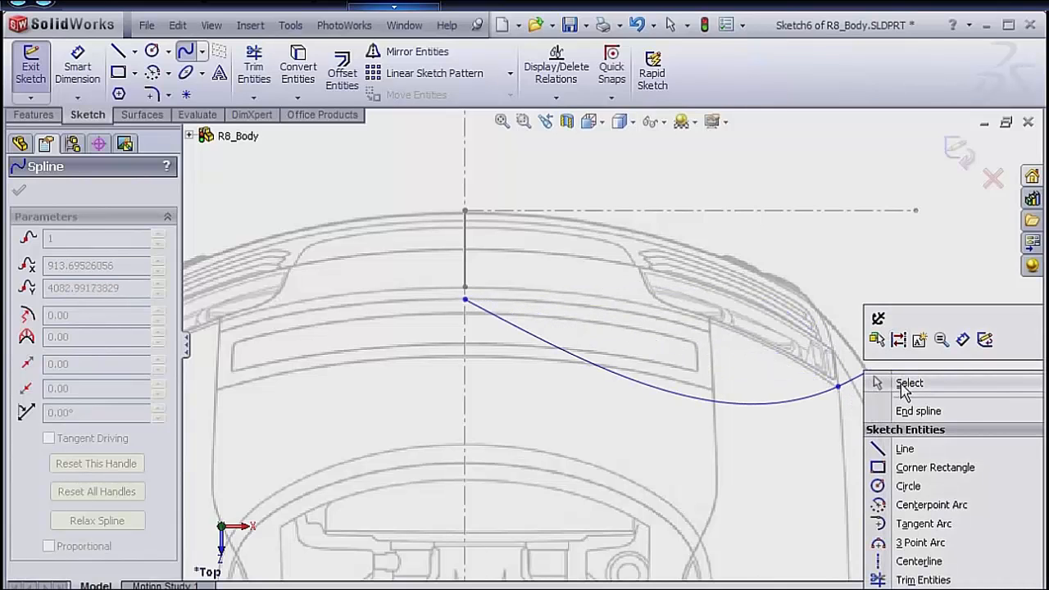
pyautogui.click(906, 384)
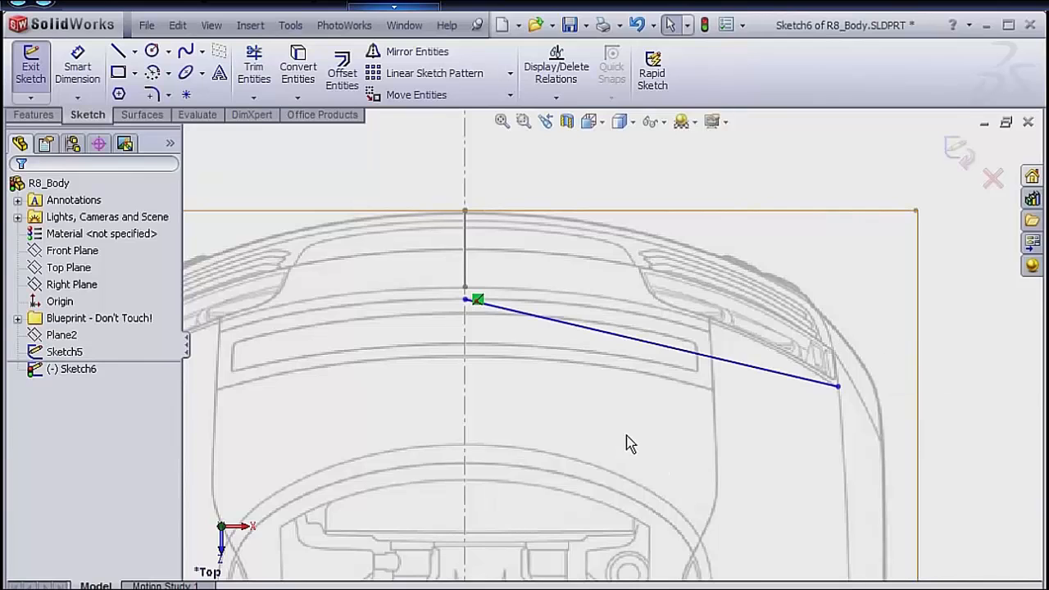
# Make the spline's inner end coincident with the neighbouring endpoint of the rear profile sketch on the car's centerline.
pyautogui.moveTo(645, 410); pyautogui.dragTo(628, 335, button='middle')
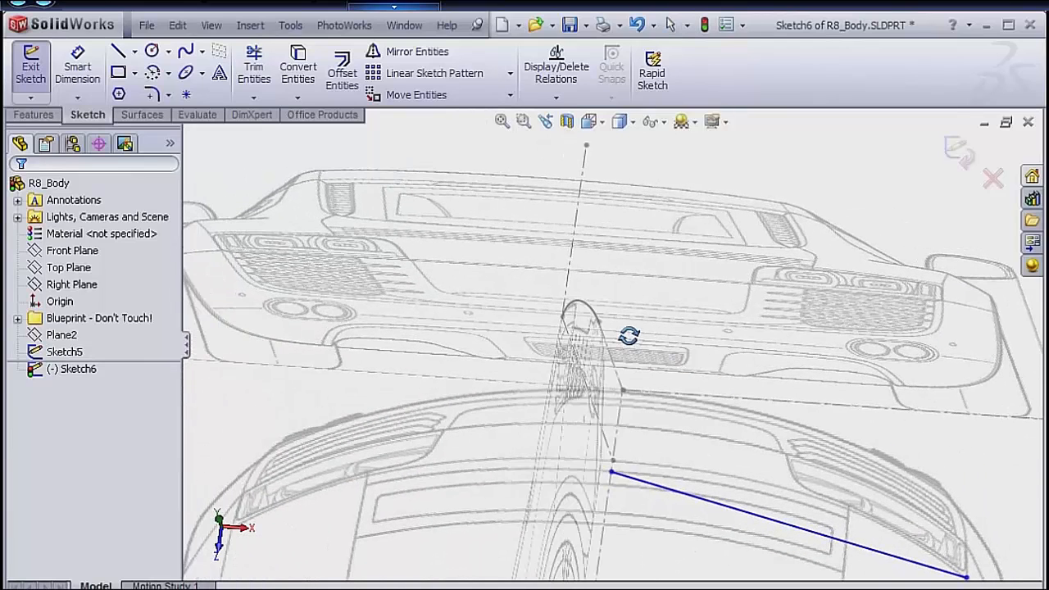
pyautogui.moveTo(622, 473); pyautogui.dragTo(613, 465)
pyautogui.keyDown('ctrl'); pyautogui.click(614, 461); pyautogui.keyUp('ctrl')
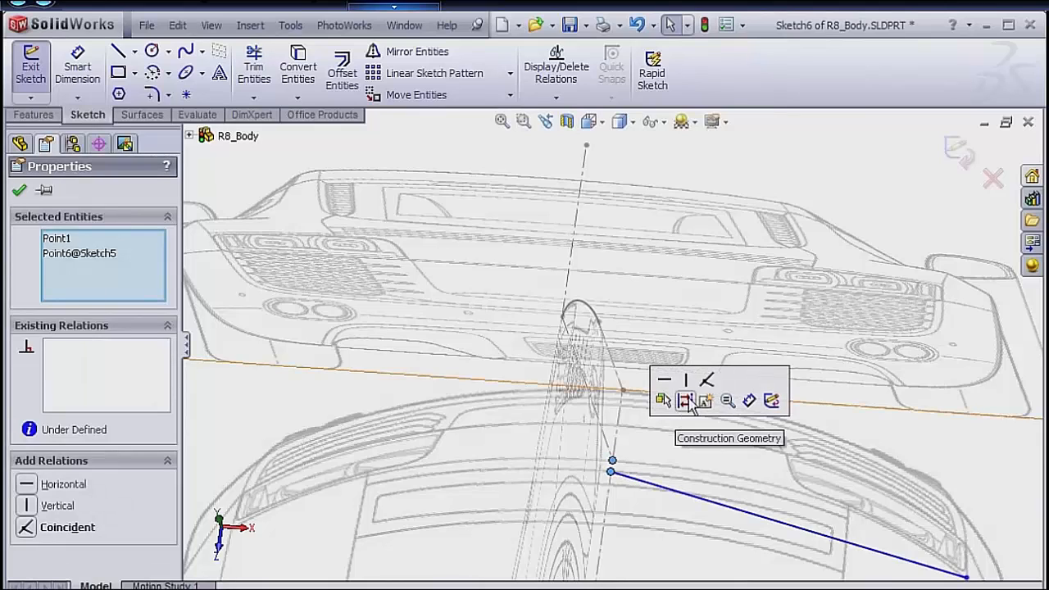
pyautogui.click(708, 382)
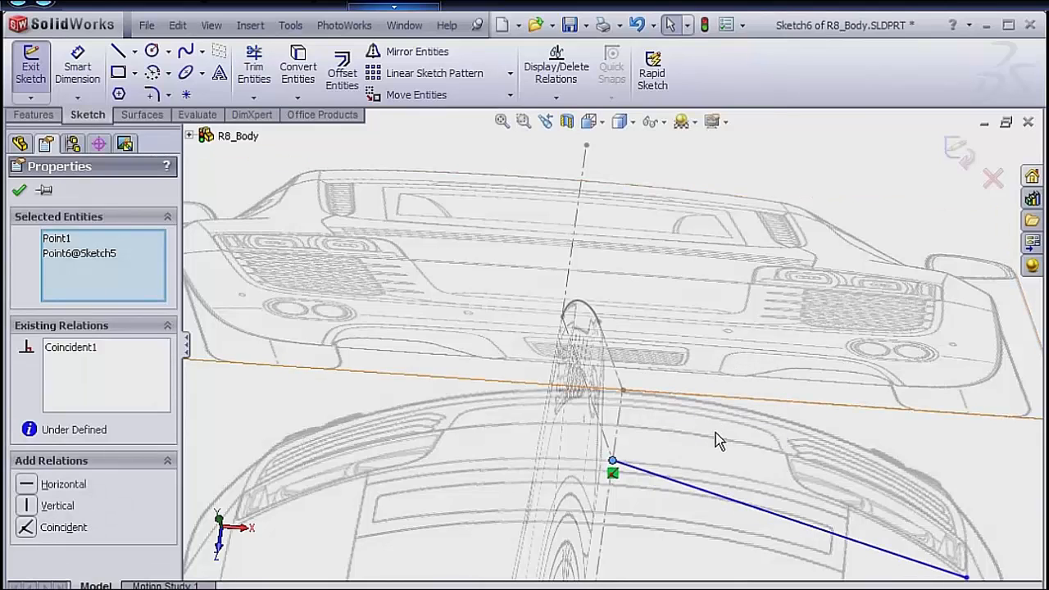
# Bow the spline along the rear blueprint outline with its two tangency handles, and make the handle at the car's centerline horizontal.
pyautogui.press('space')
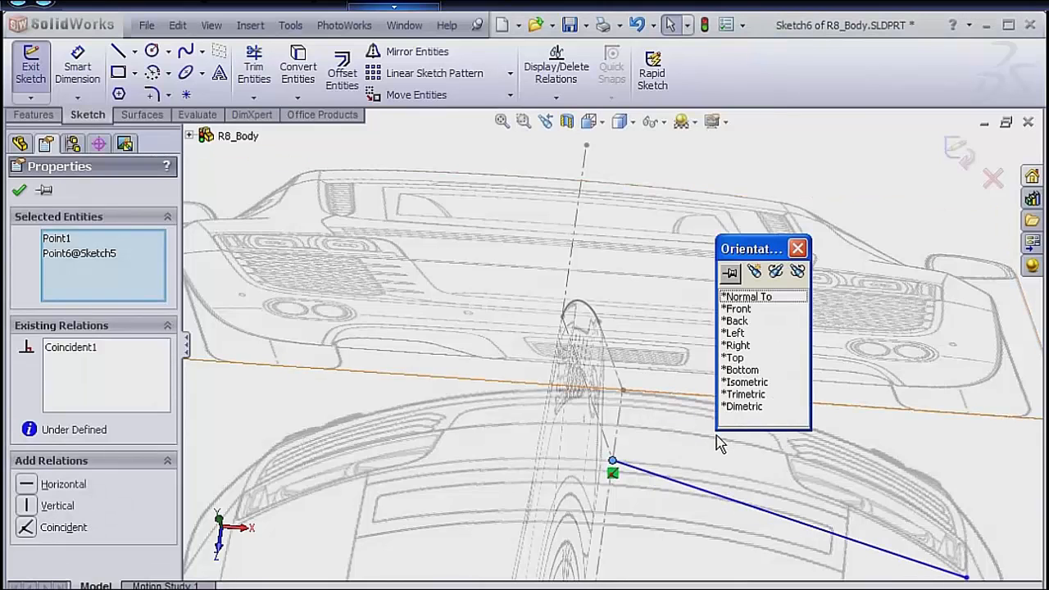
pyautogui.doubleClick(742, 359)
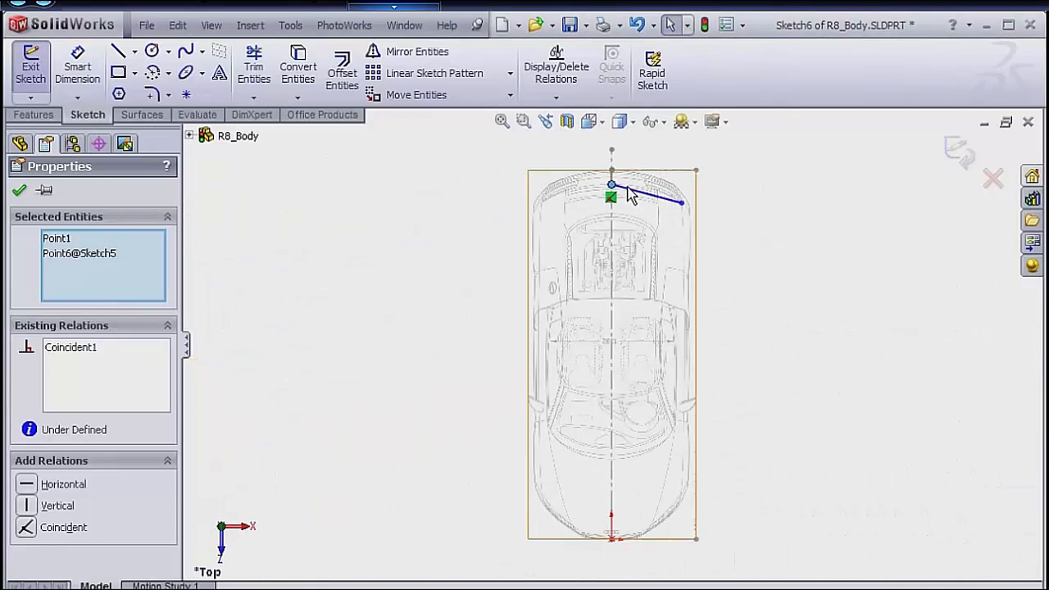
pyautogui.scroll(-10, 635, 209)
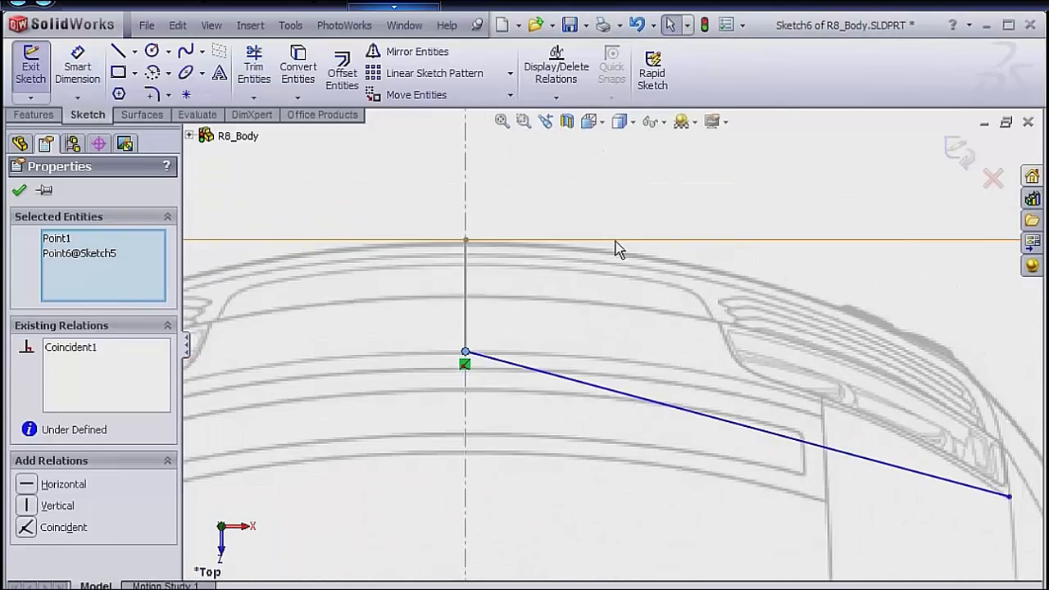
pyautogui.scroll(1, 755, 329)
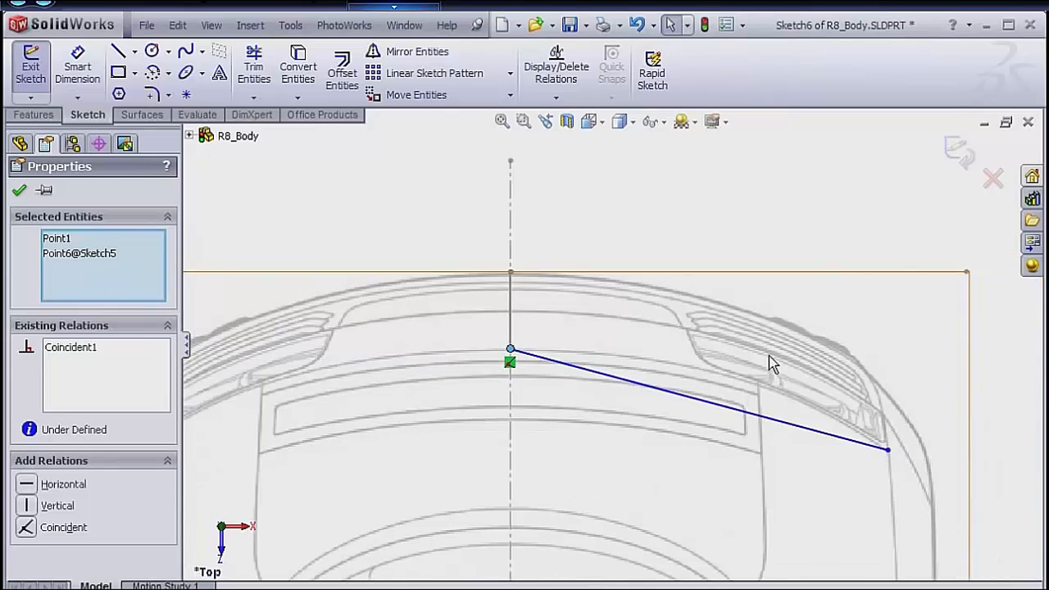
pyautogui.click(602, 375)
pyautogui.moveTo(612, 375); pyautogui.dragTo(618, 354)
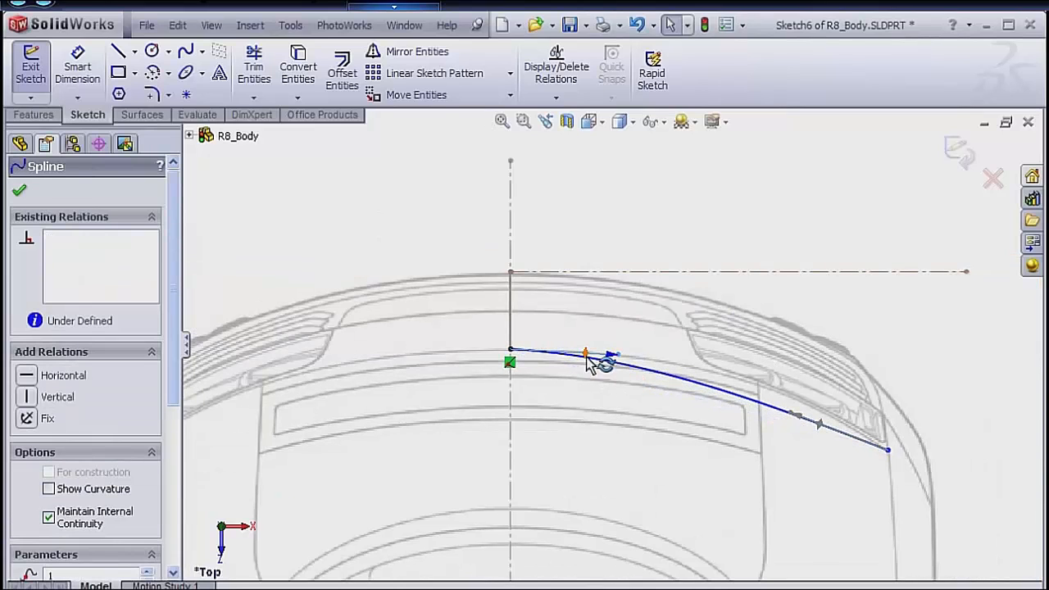
pyautogui.click(27, 378)
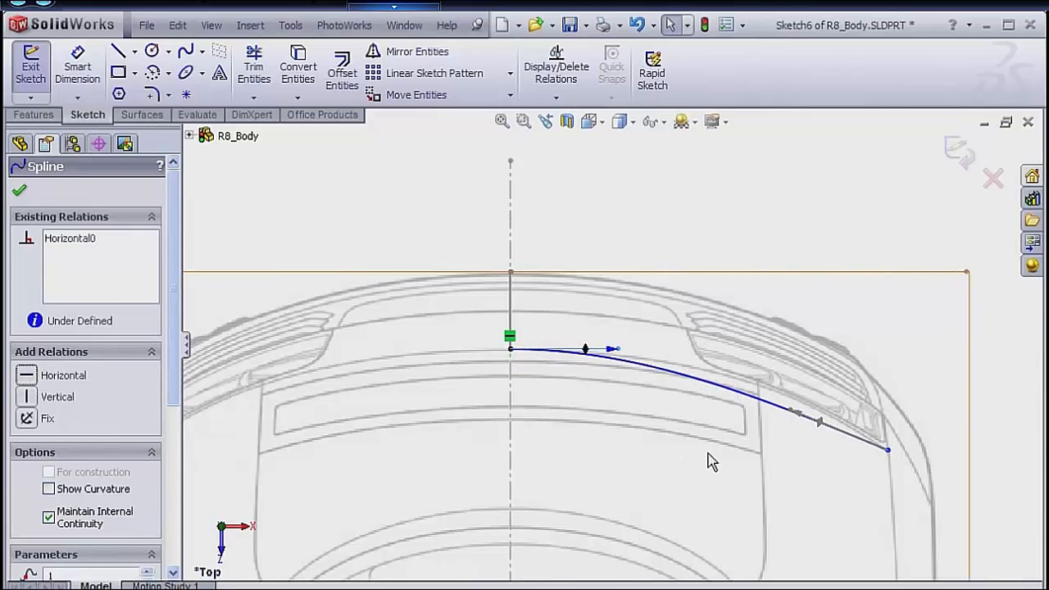
pyautogui.moveTo(790, 418); pyautogui.dragTo(804, 398)
# Sketch a vertical construction line about 396 mm long from the spline's outer end to the horizontal centerline at the car's rear.
pyautogui.press('s')
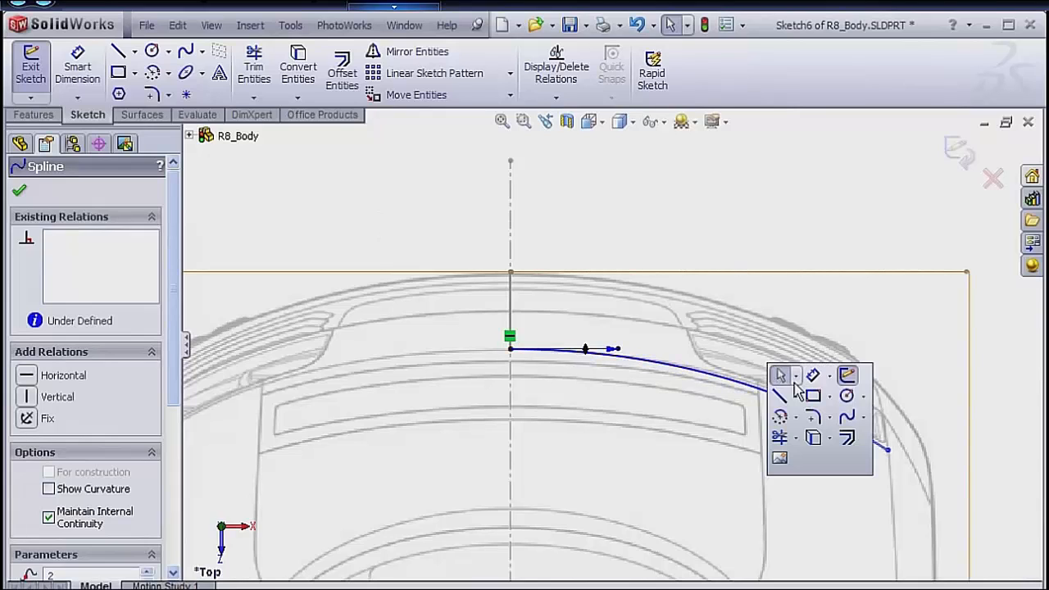
pyautogui.click(794, 399)
pyautogui.click(810, 439)
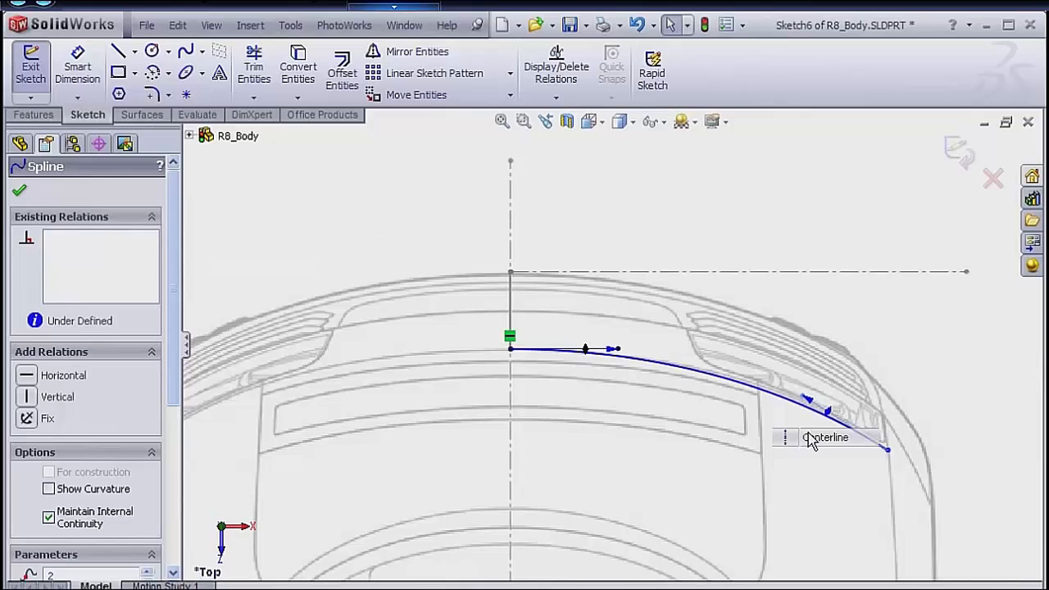
pyautogui.click(888, 449)
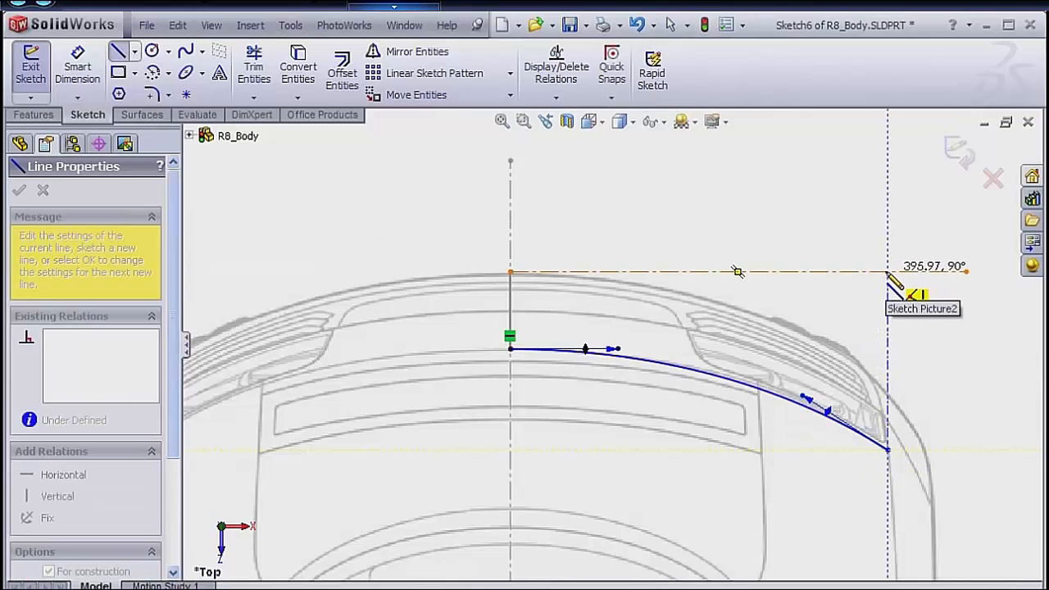
pyautogui.click(888, 271)
pyautogui.press('Escape')
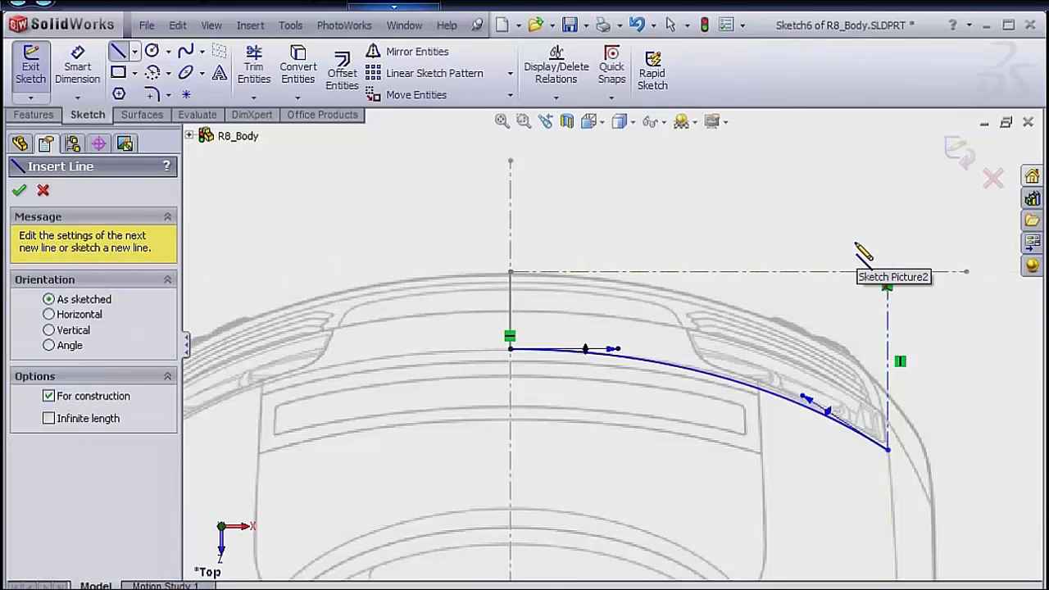
# Dimension the distance from the car's centerline to the vertical construction line to 843 mm.
pyautogui.press('s')
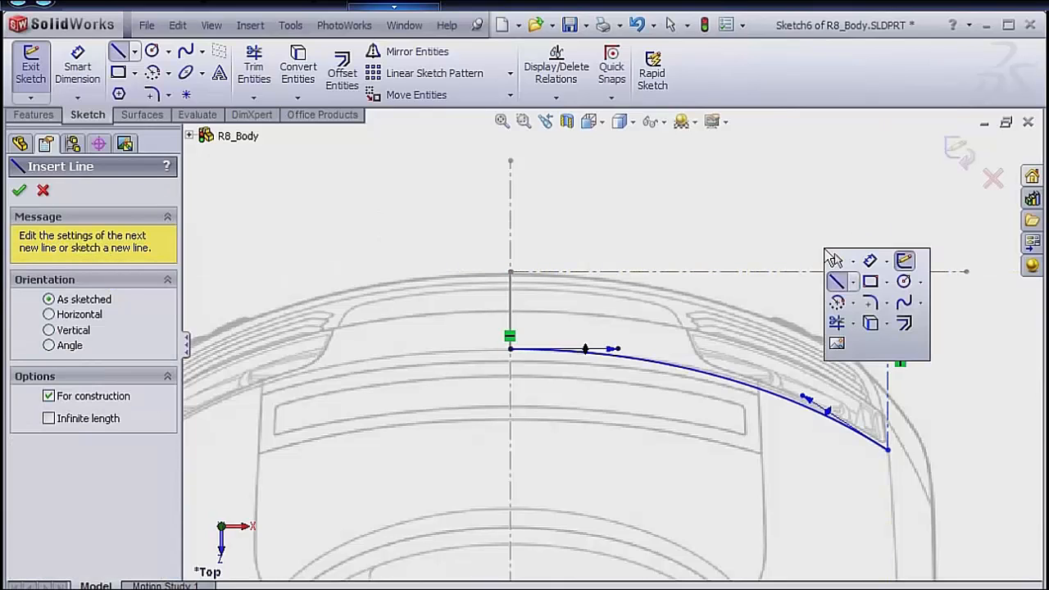
pyautogui.click(872, 261)
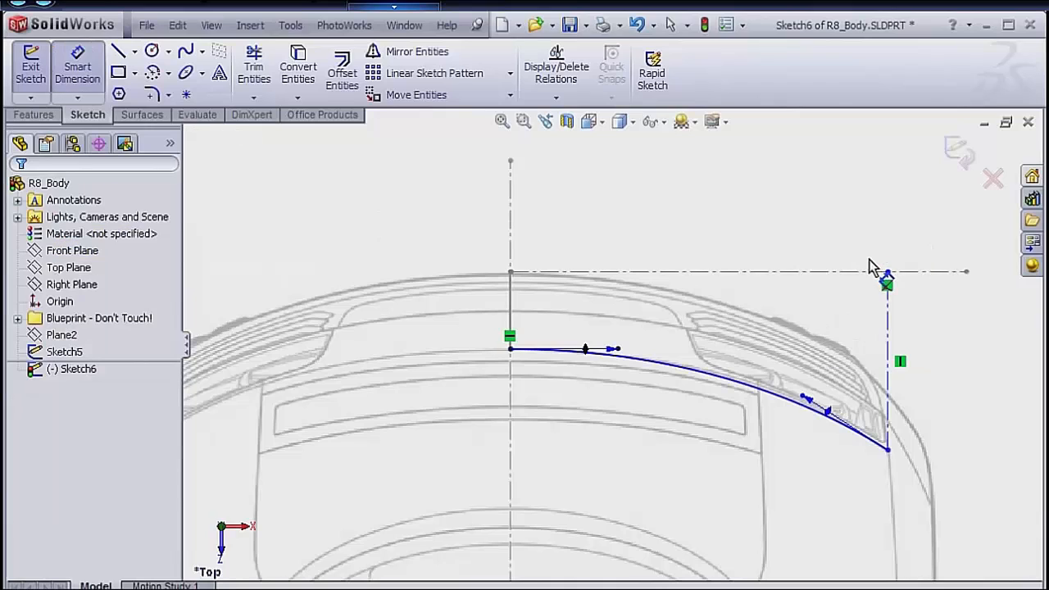
pyautogui.click(888, 370)
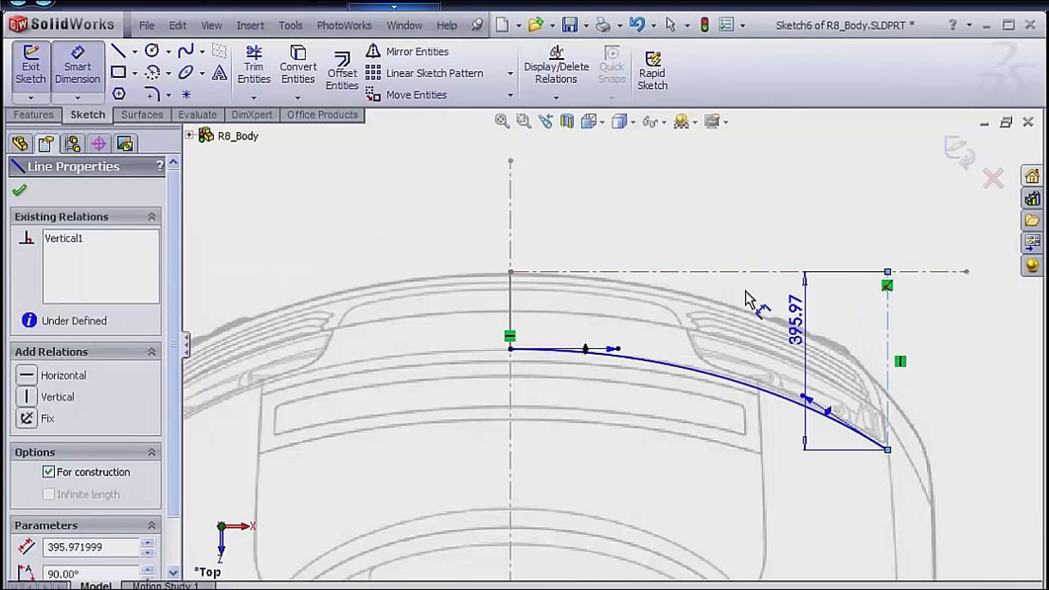
pyautogui.click(514, 203)
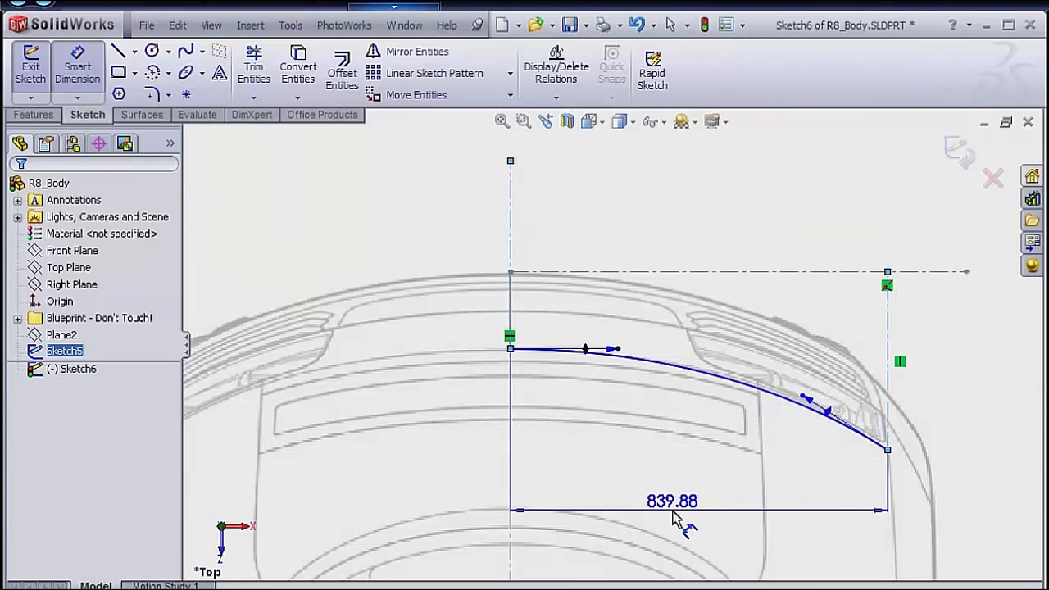
pyautogui.click(665, 522)
pyautogui.write('843')
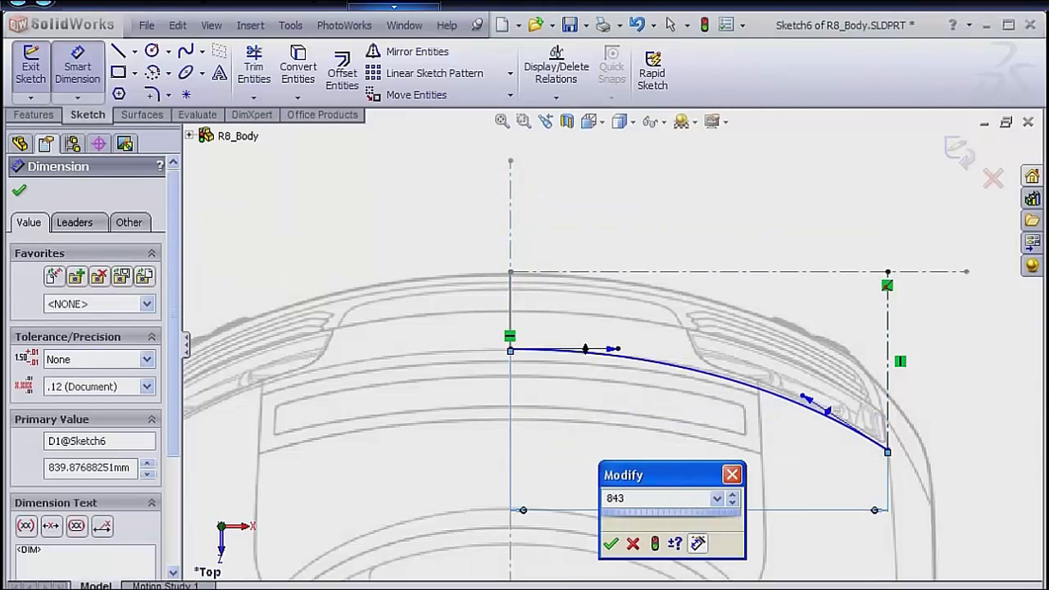
pyautogui.press('Return')
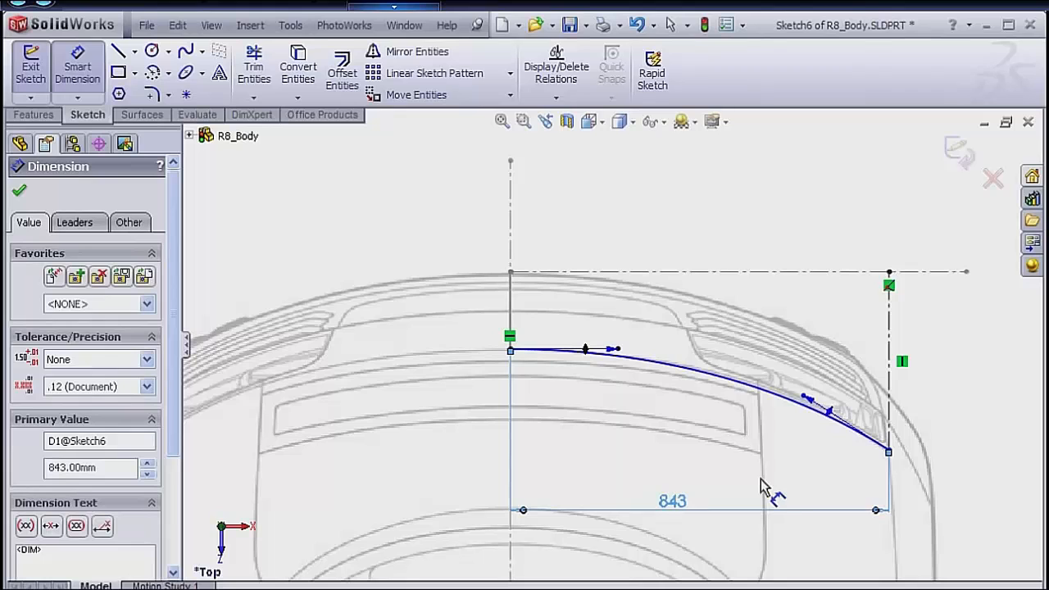
# Dimension the vertical construction line's length to 400 mm.
pyautogui.click(894, 377)
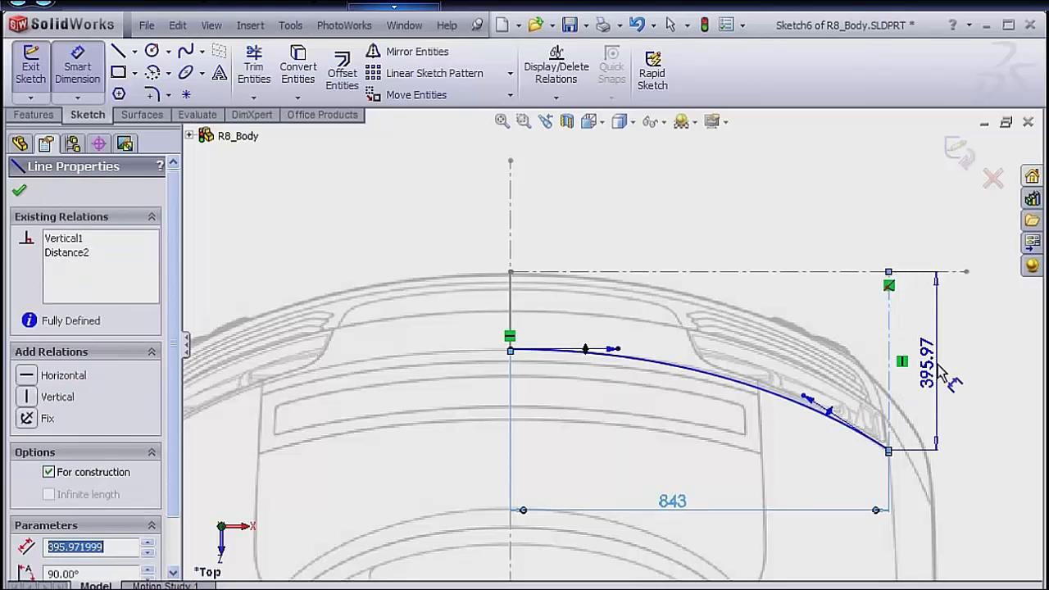
pyautogui.click(897, 420)
pyautogui.write('4')
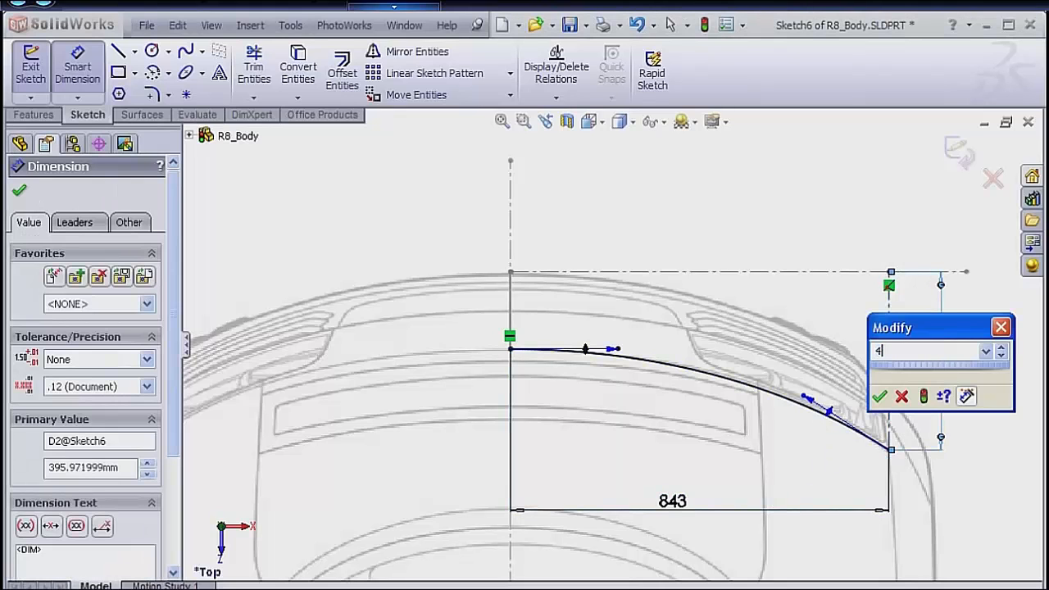
pyautogui.write('00')
pyautogui.press('Return')
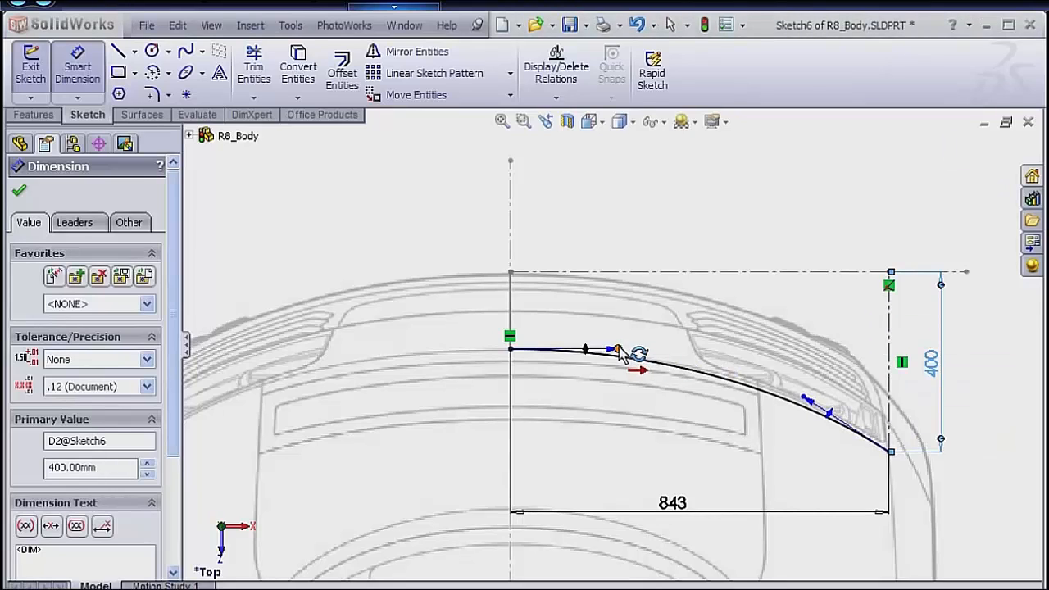
# Dimension the spline's tangency handle at the car's centerline to 860.
pyautogui.click(614, 352)
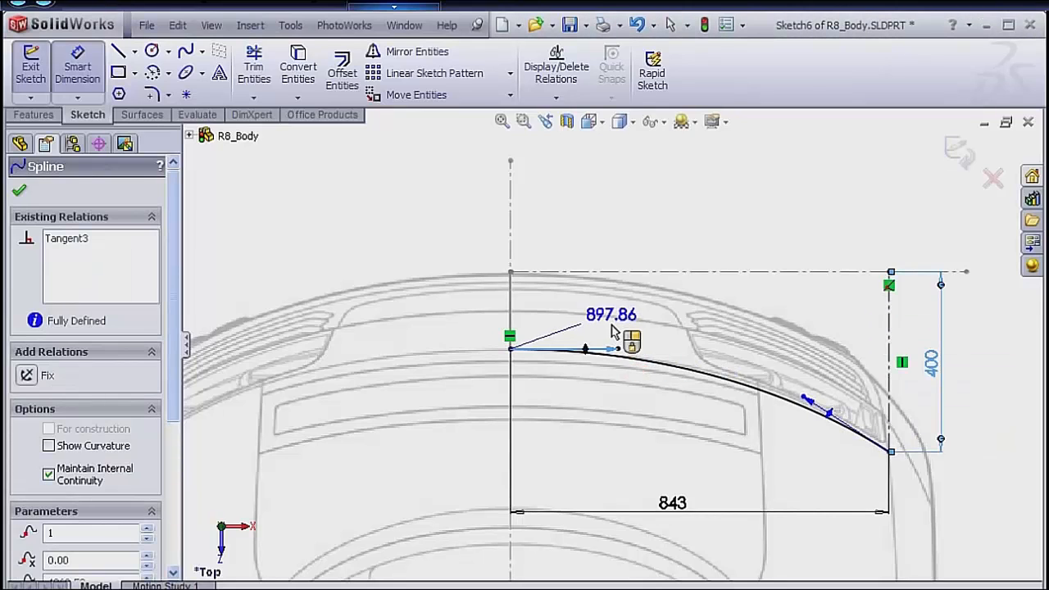
pyautogui.click(615, 326)
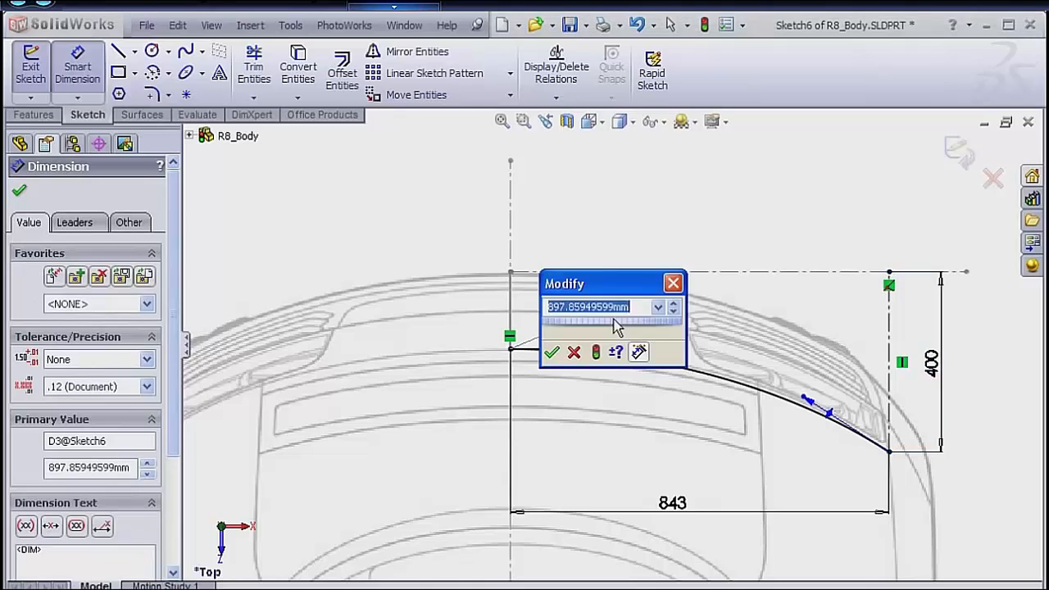
pyautogui.write('860')
pyautogui.press('Return')
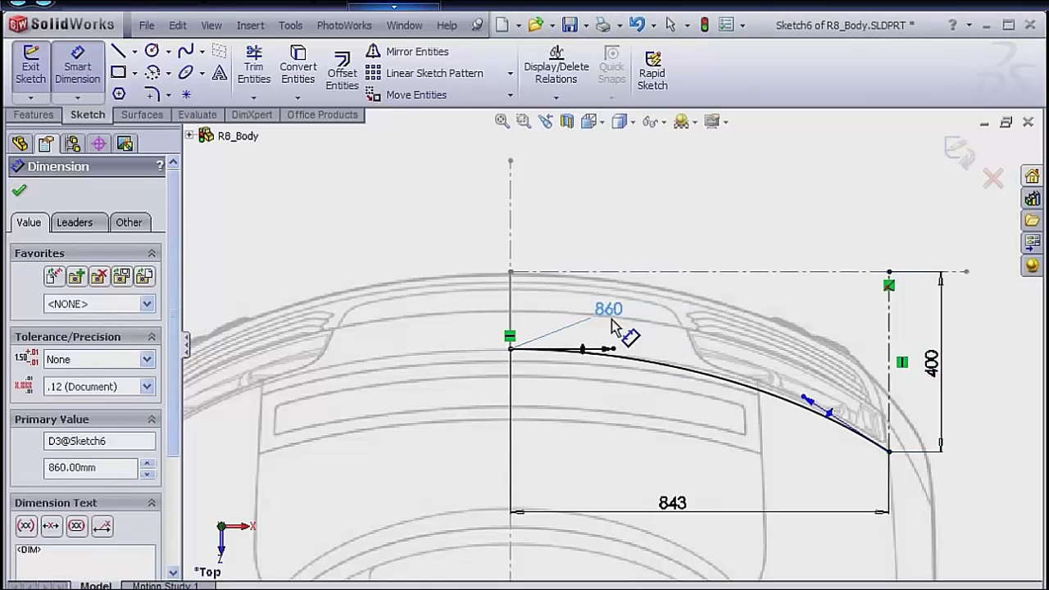
# Dimension the tangency handle at the spline's outer end to 905.
pyautogui.click(815, 400)
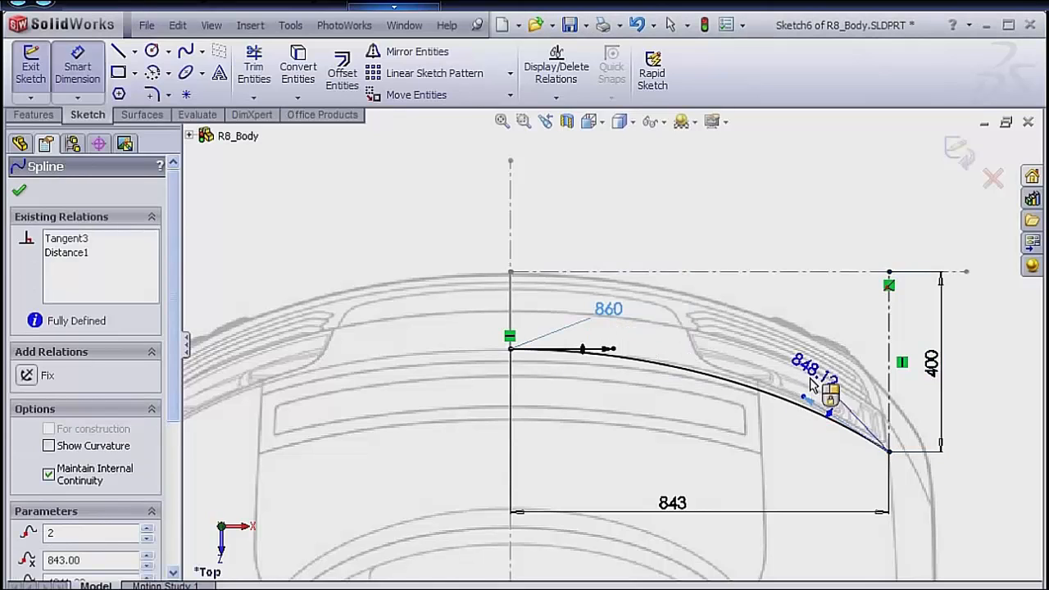
pyautogui.click(802, 365)
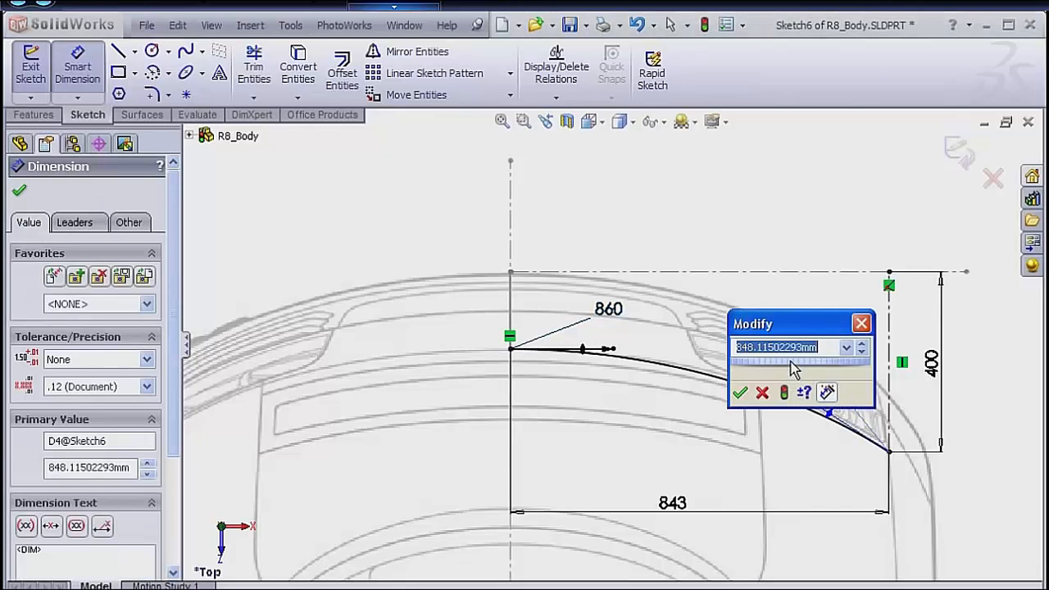
pyautogui.write('905')
pyautogui.press('Return')
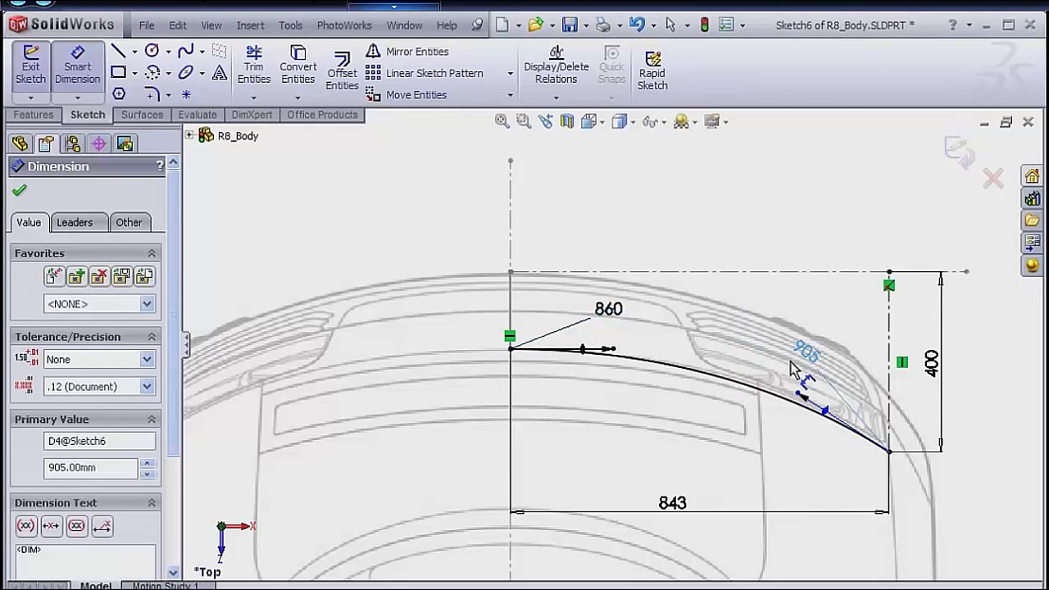
# Dimension the angle between the vertical construction line and the outer tangency handle to 54 degrees, and exit the sketch.
pyautogui.click(891, 345)
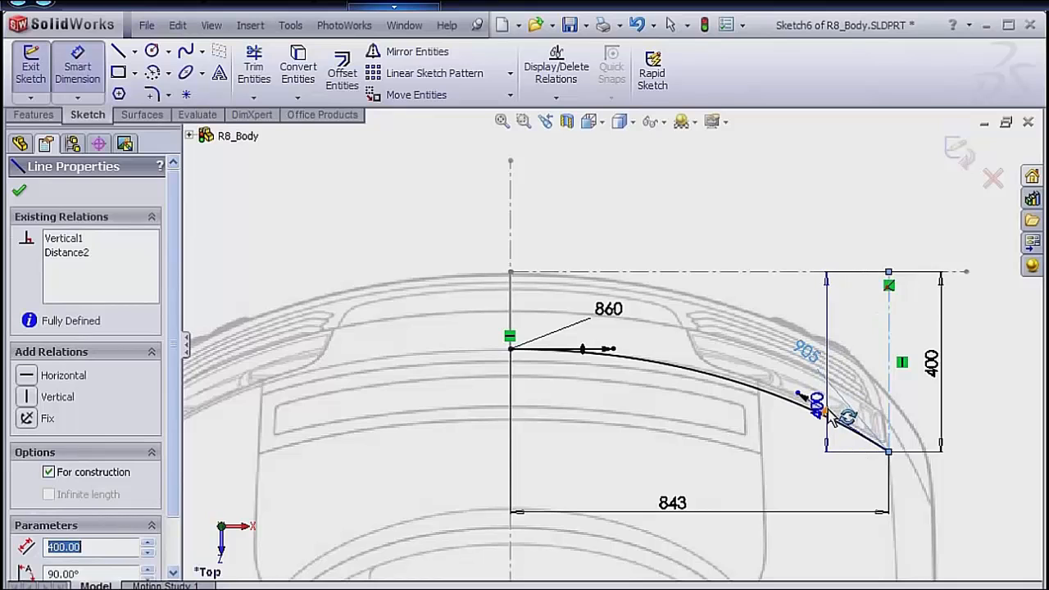
pyautogui.click(820, 405)
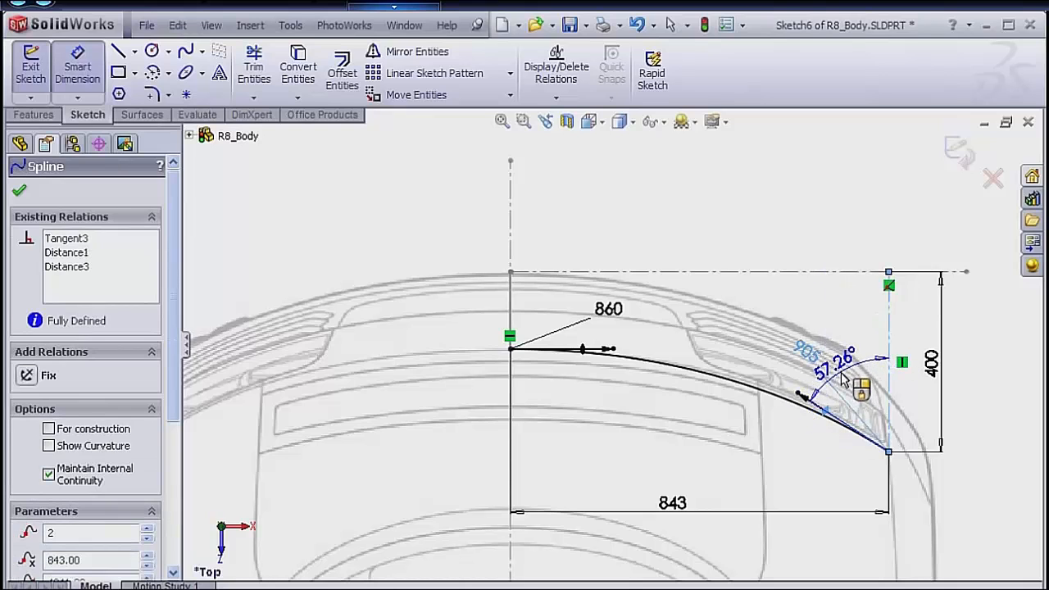
pyautogui.click(845, 379)
pyautogui.write('54')
pyautogui.press('Return')
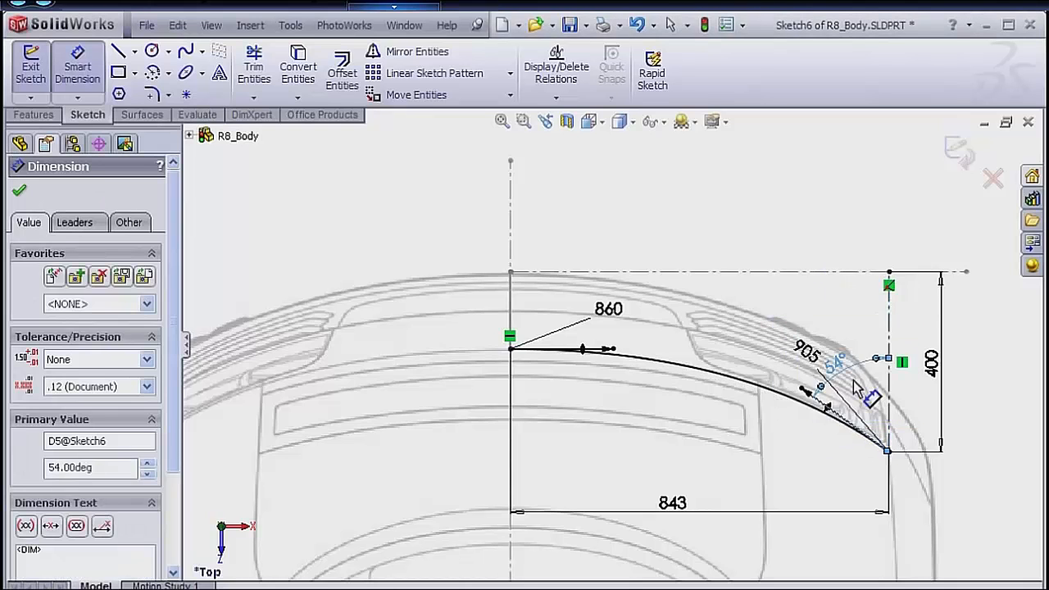
pyautogui.press('Escape')
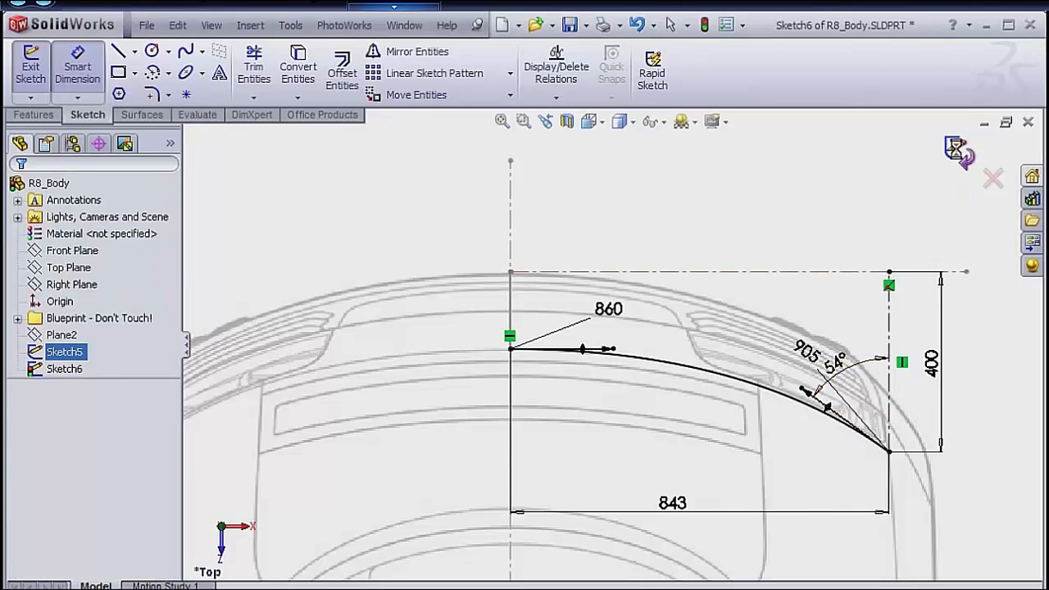
pyautogui.click(956, 148)
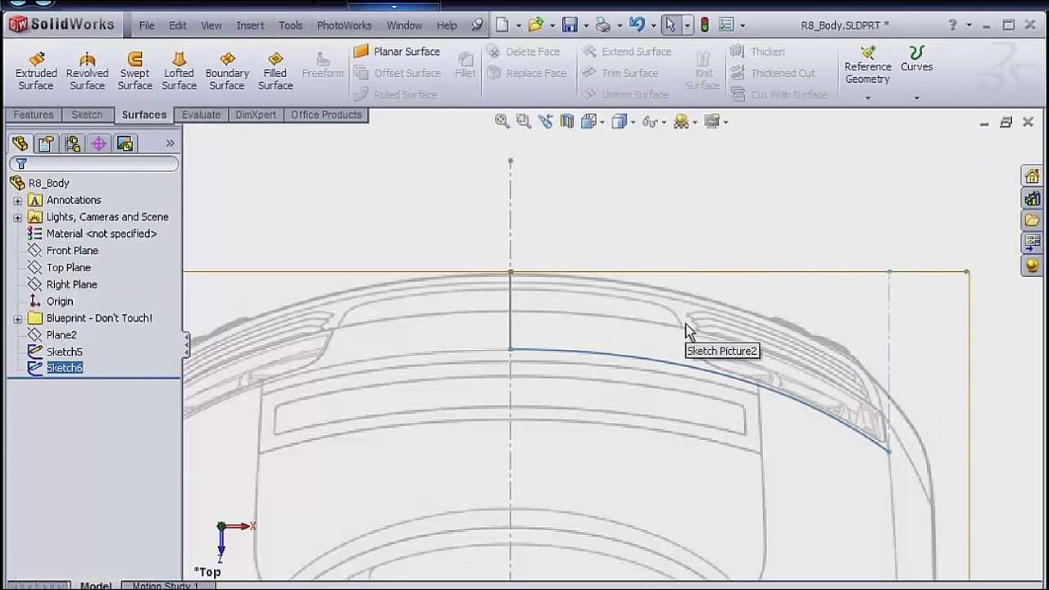
# Show the model in isometric view and start a new sketch on Plane1 from the blueprint folder.
pyautogui.press('space')
pyautogui.click(717, 473)
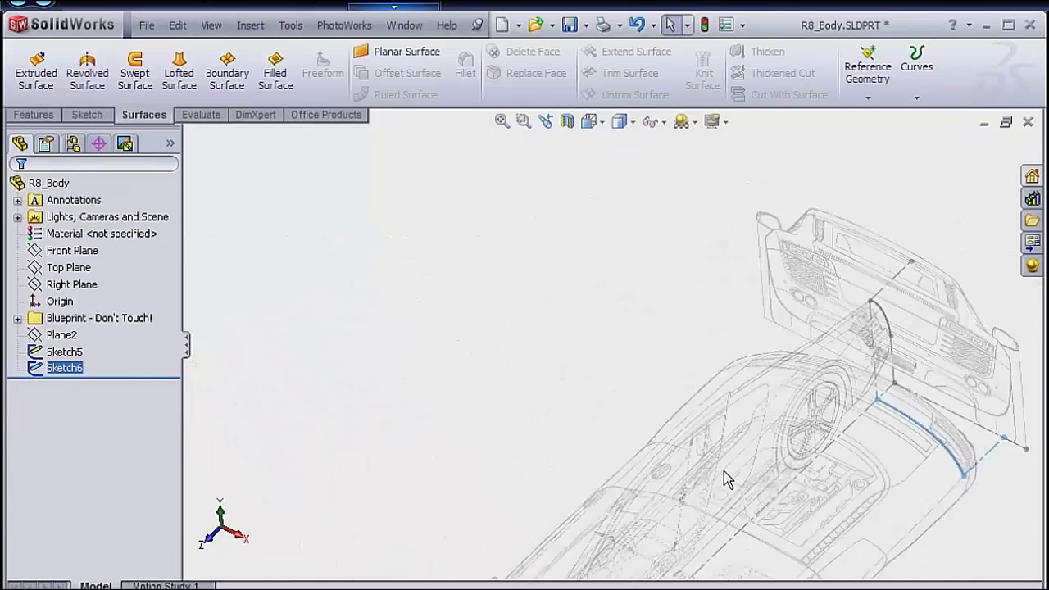
pyautogui.click(702, 433)
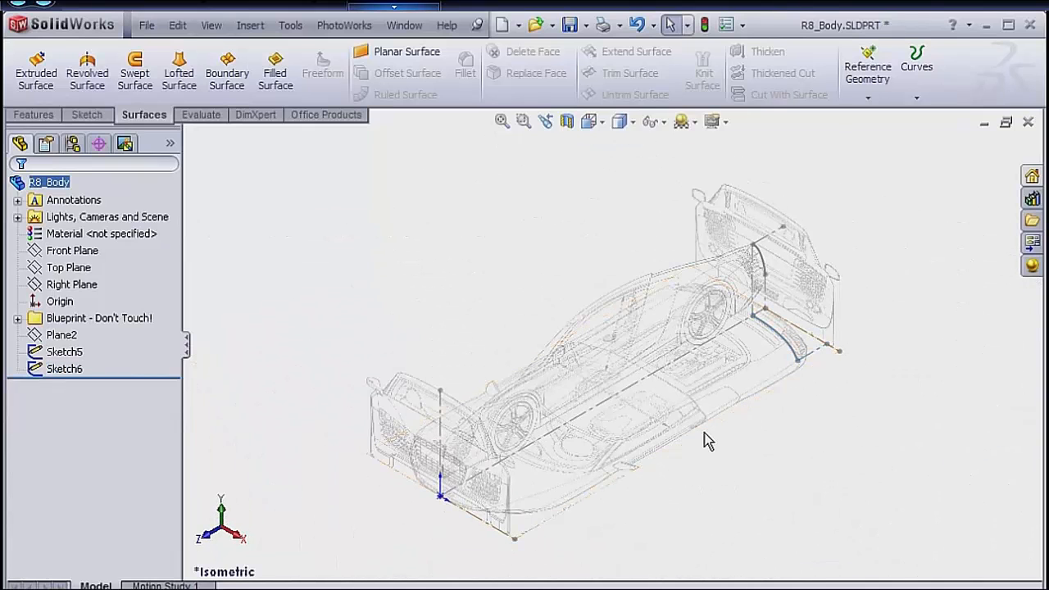
pyautogui.click(17, 318)
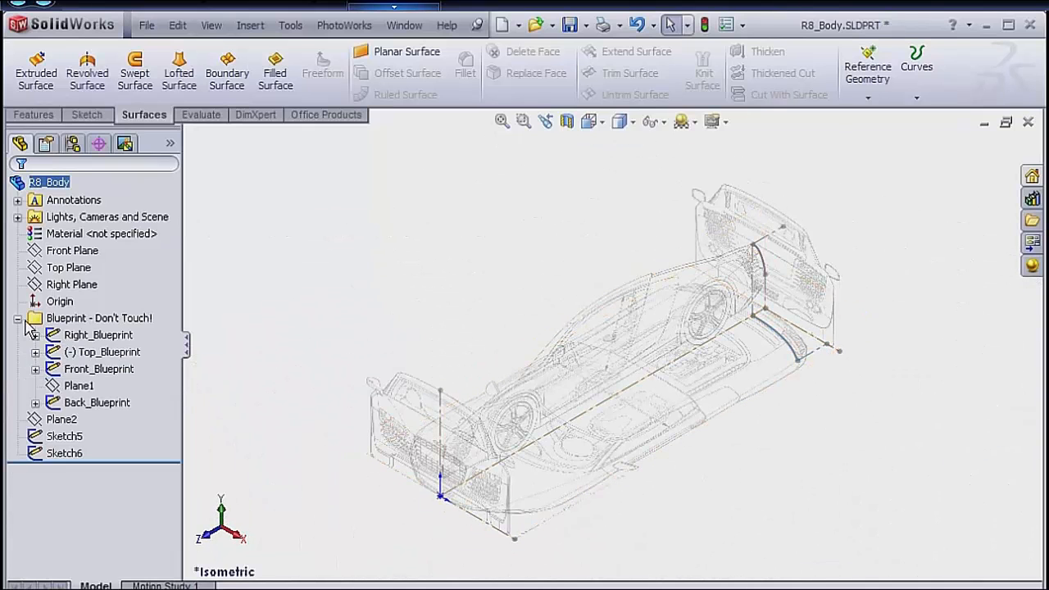
pyautogui.rightClick(89, 388)
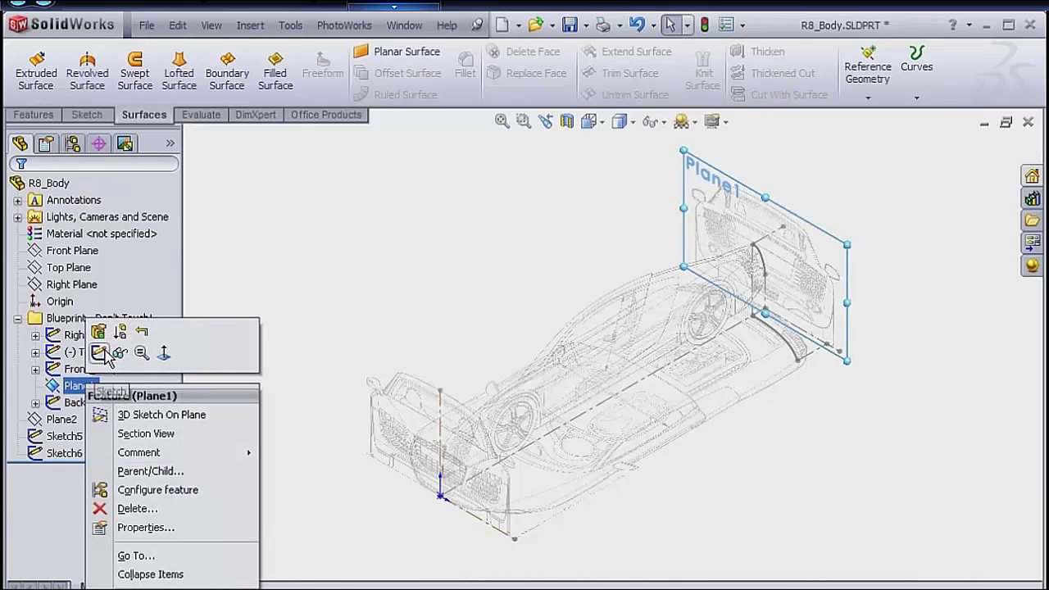
pyautogui.click(98, 353)
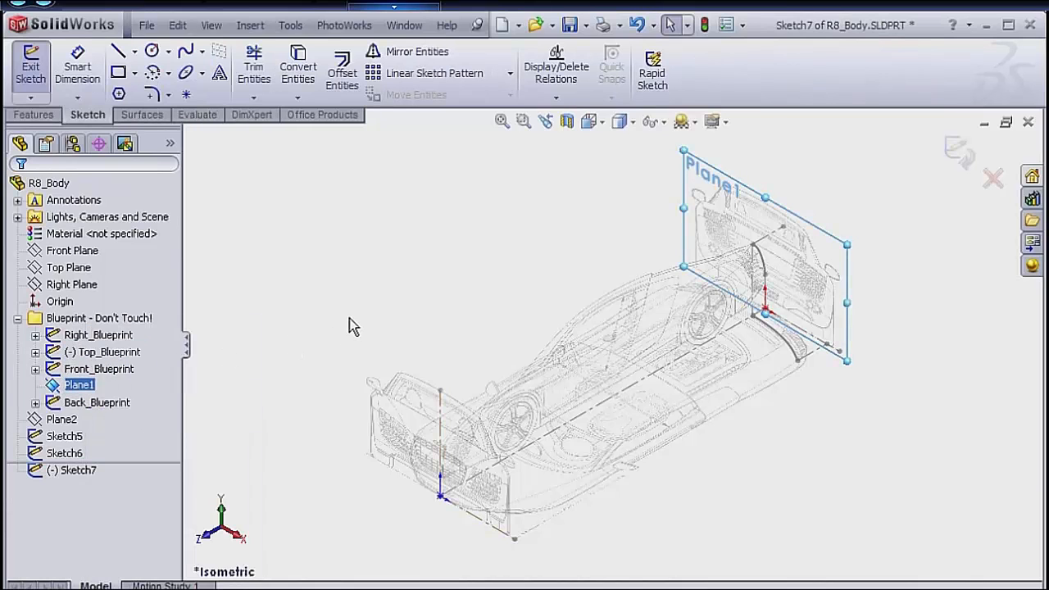
# Orient the view to Back and hide the Front_Blueprint sketch.
pyautogui.press('space')
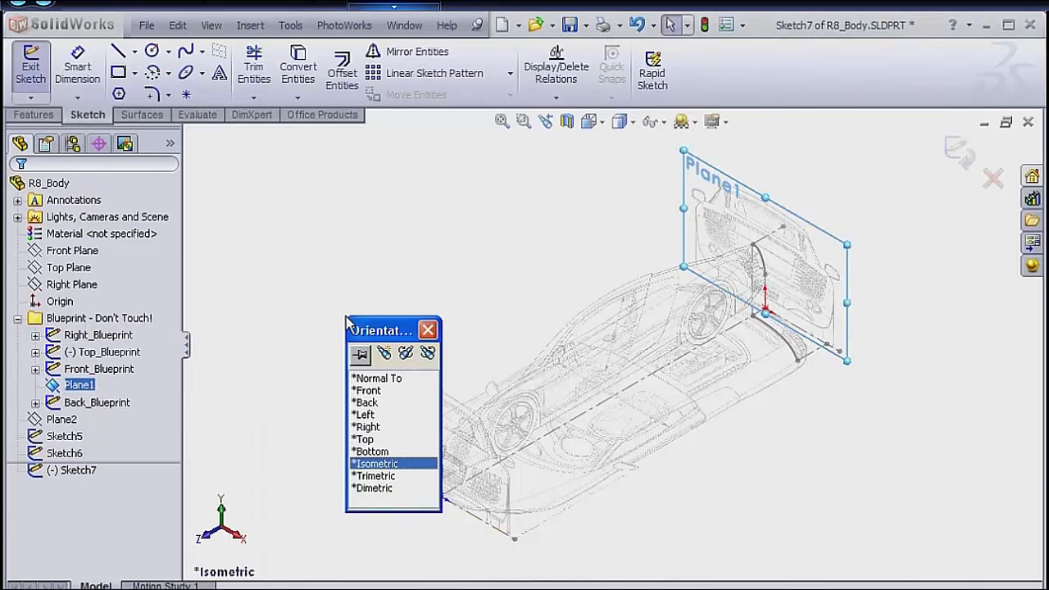
pyautogui.click(362, 403)
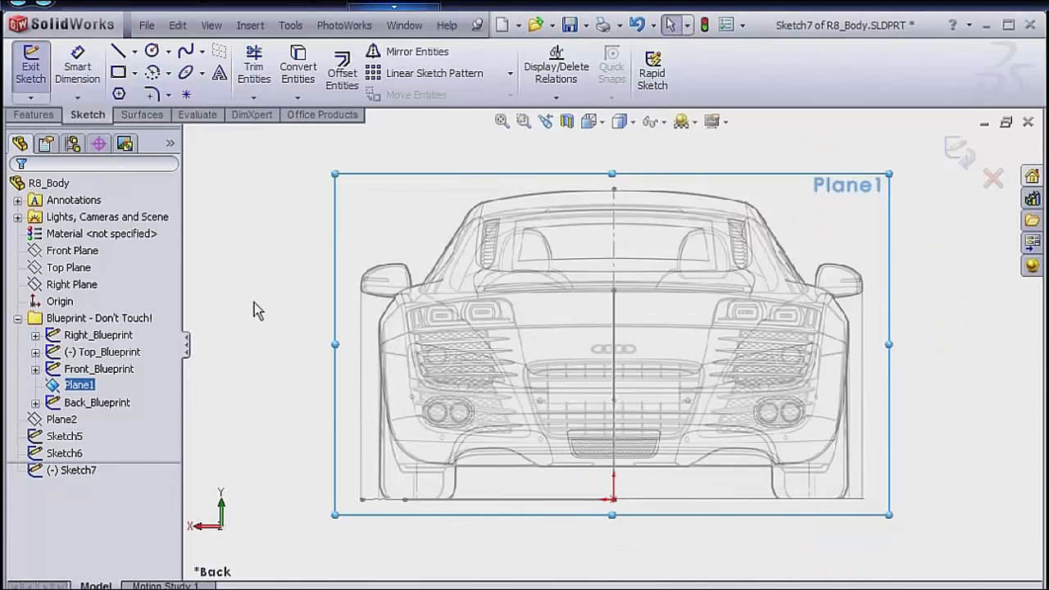
pyautogui.rightClick(144, 361)
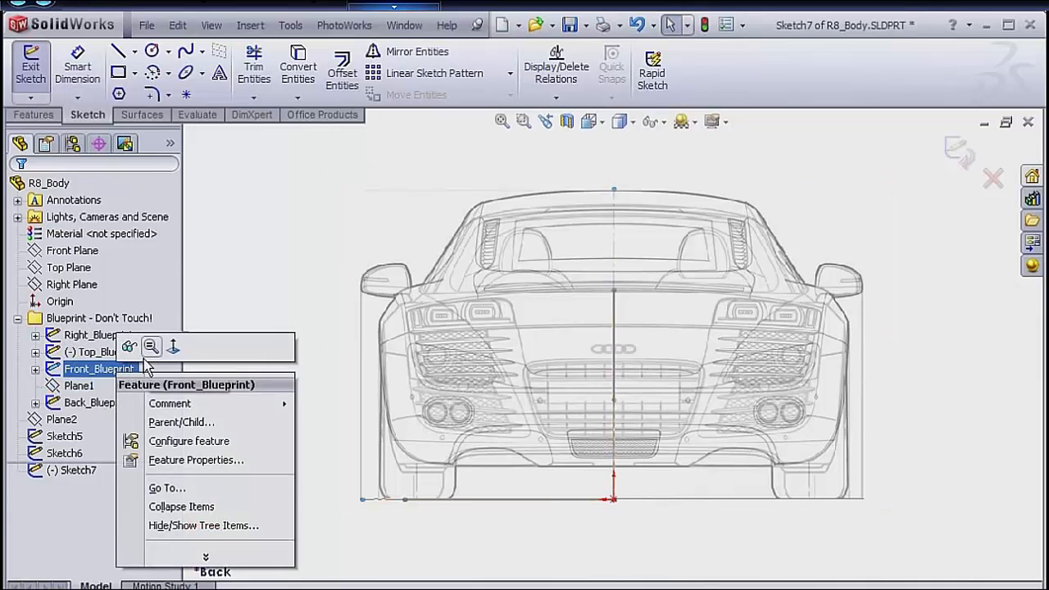
pyautogui.click(129, 346)
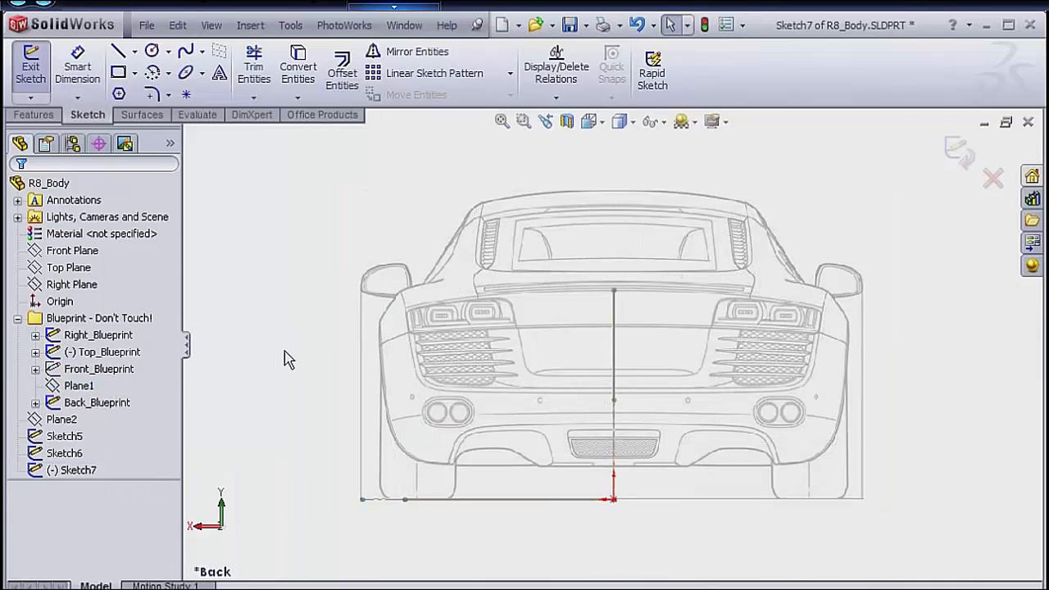
# Sketch a vertical centerline beside the car's rear blueprint, about 1351 mm out from the car's center.
pyautogui.moveTo(310, 347)
pyautogui.mouseDown(button='middle')
pyautogui.moveTo(314, 340)
pyautogui.moveTo(319, 352)
pyautogui.mouseUp(button='middle')
pyautogui.moveTo(412, 366)
pyautogui.mouseDown(button='middle')
pyautogui.moveTo(401, 347)
pyautogui.moveTo(403, 363)
pyautogui.mouseUp(button='middle')
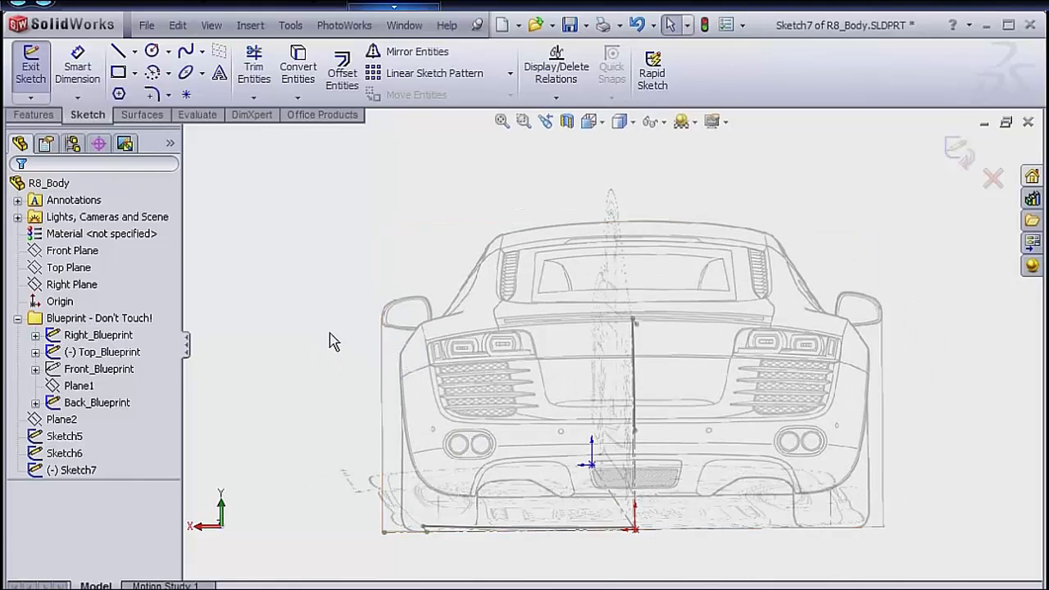
pyautogui.press('s')
pyautogui.click(358, 345)
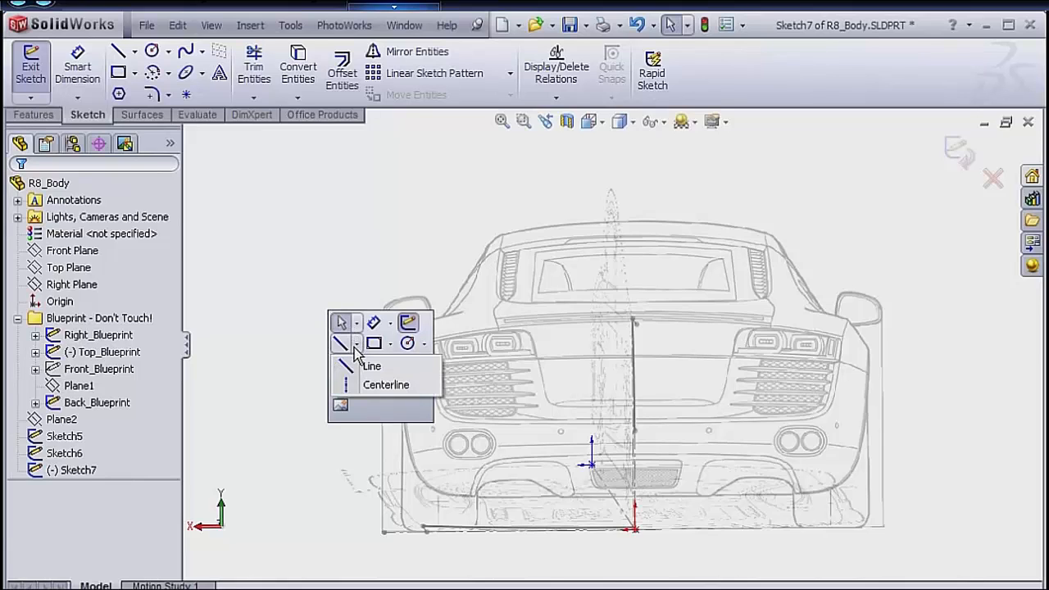
pyautogui.click(379, 386)
pyautogui.click(300, 355)
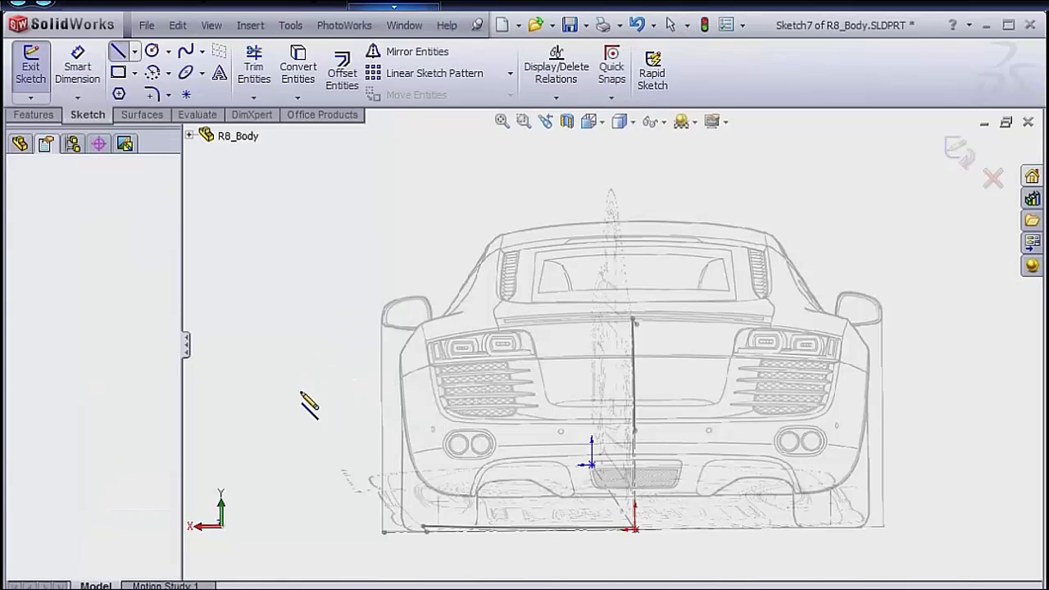
pyautogui.click(301, 519)
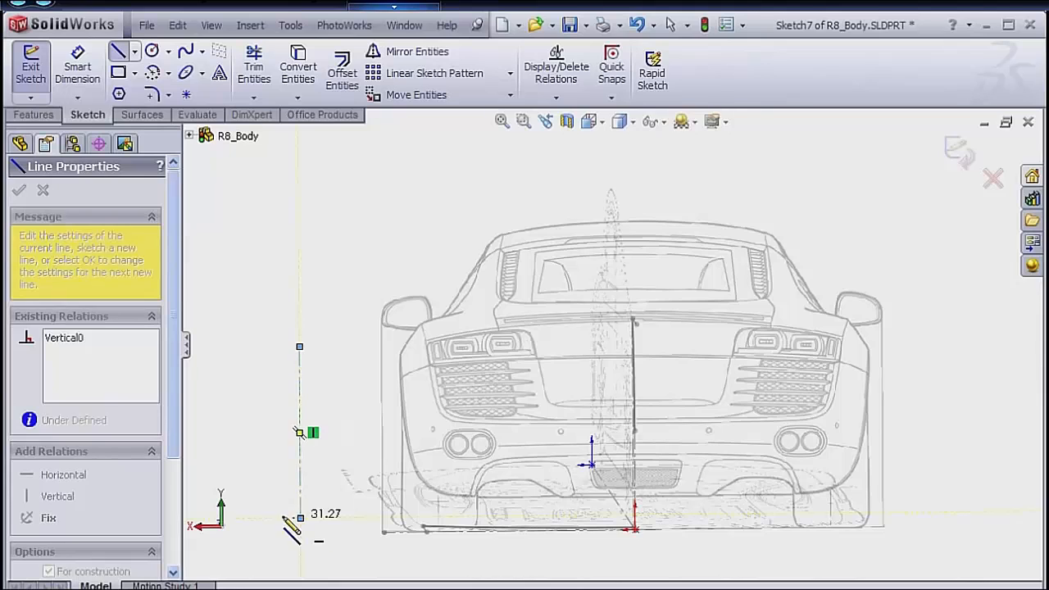
pyautogui.press('Escape')
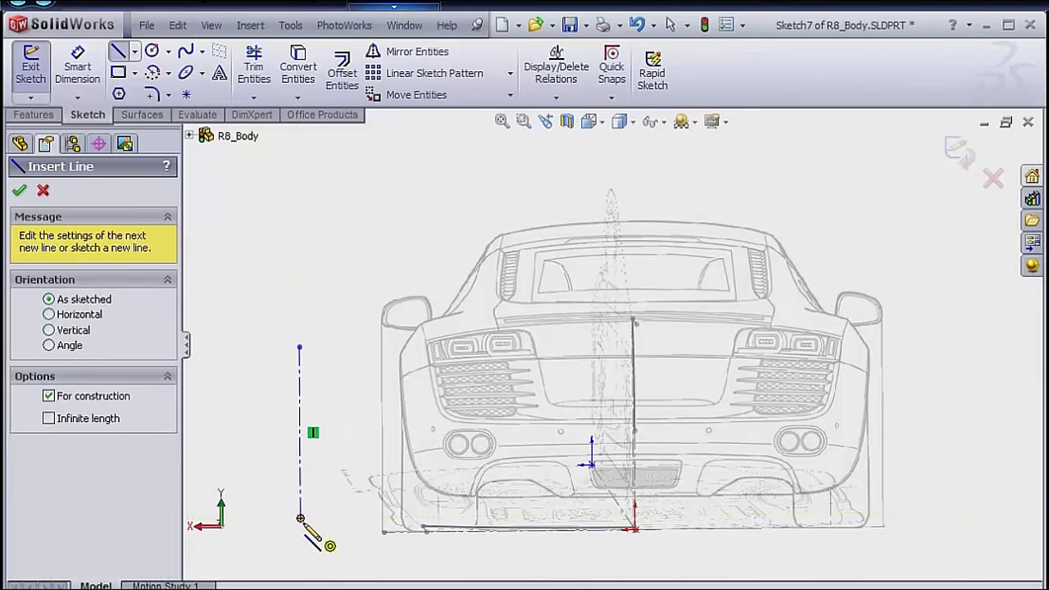
pyautogui.rightClick(265, 493)
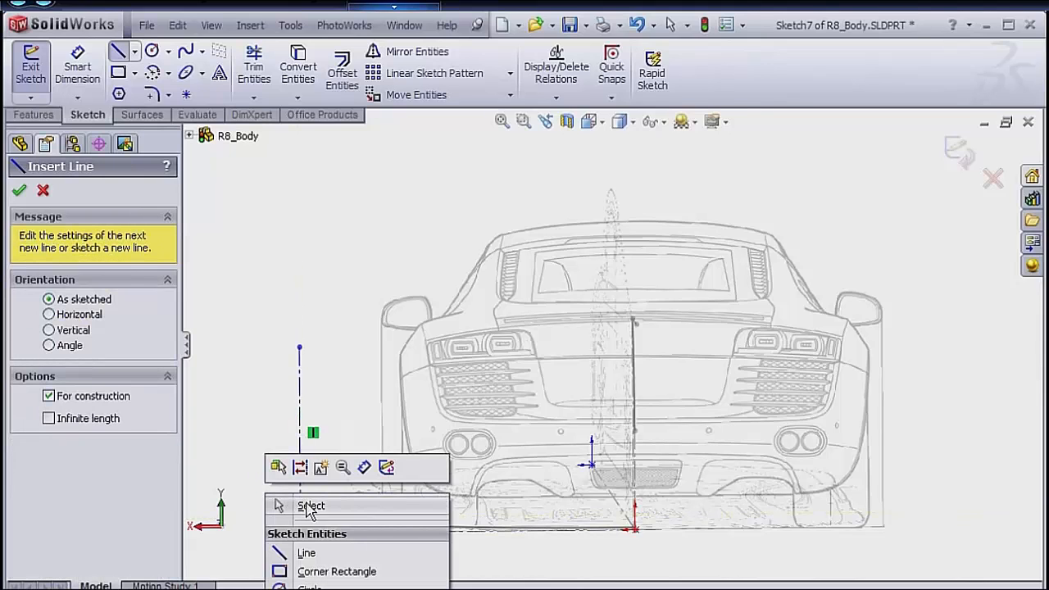
pyautogui.click(306, 507)
# Make the vertical centerline's lower endpoint coincident with the horizontal ground line of Back_Blueprint.
pyautogui.click(300, 520)
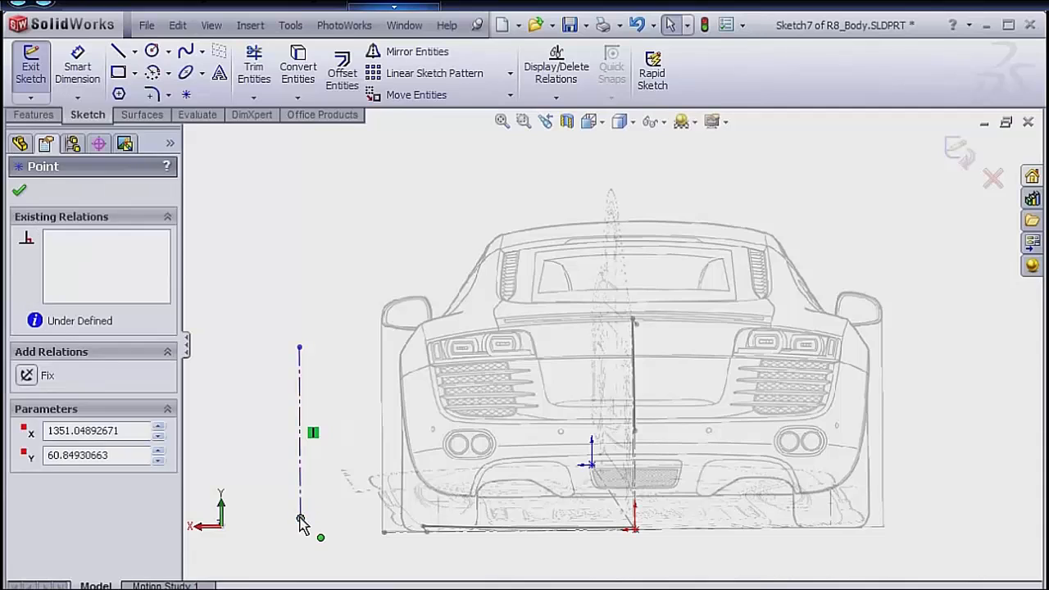
pyautogui.keyDown('ctrl'); pyautogui.click(437, 541); pyautogui.keyUp('ctrl')
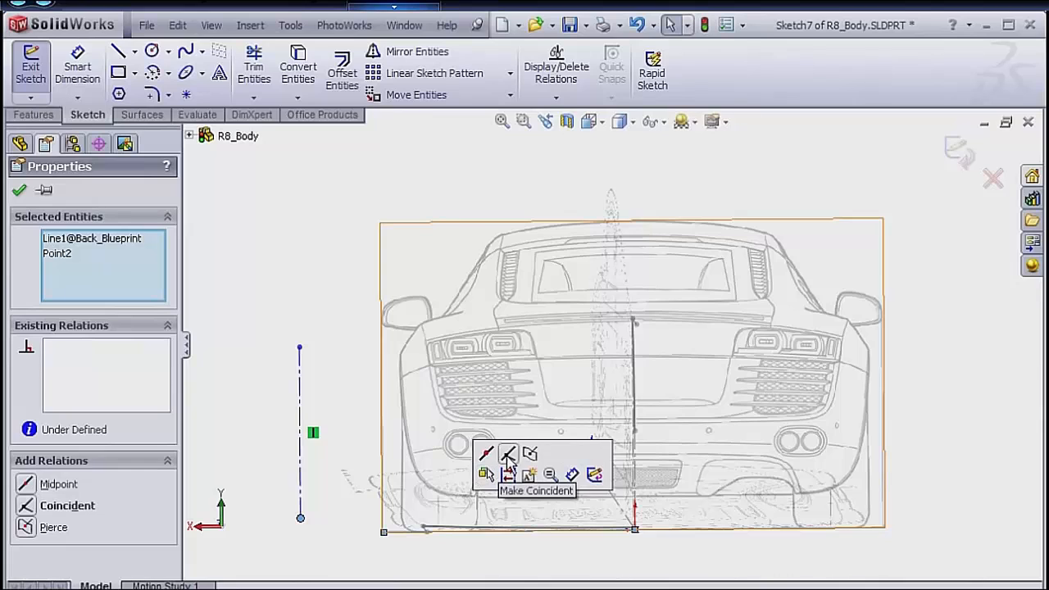
pyautogui.click(508, 456)
pyautogui.click(326, 561)
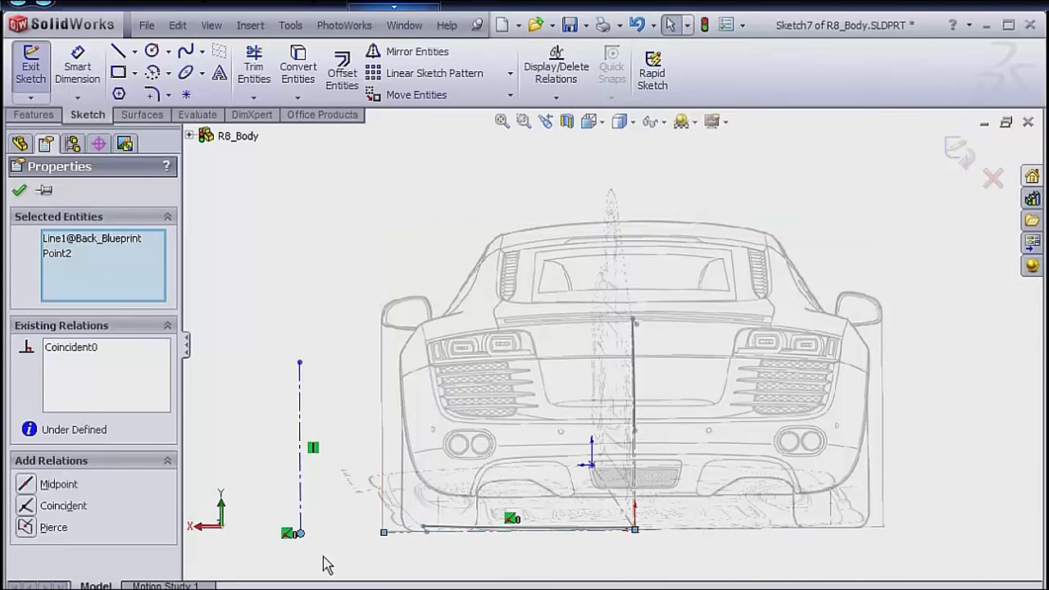
# Make the vertical centerline's lower endpoint coincident with the outer lower endpoint of Sketch6 on the ground line.
pyautogui.click(300, 533)
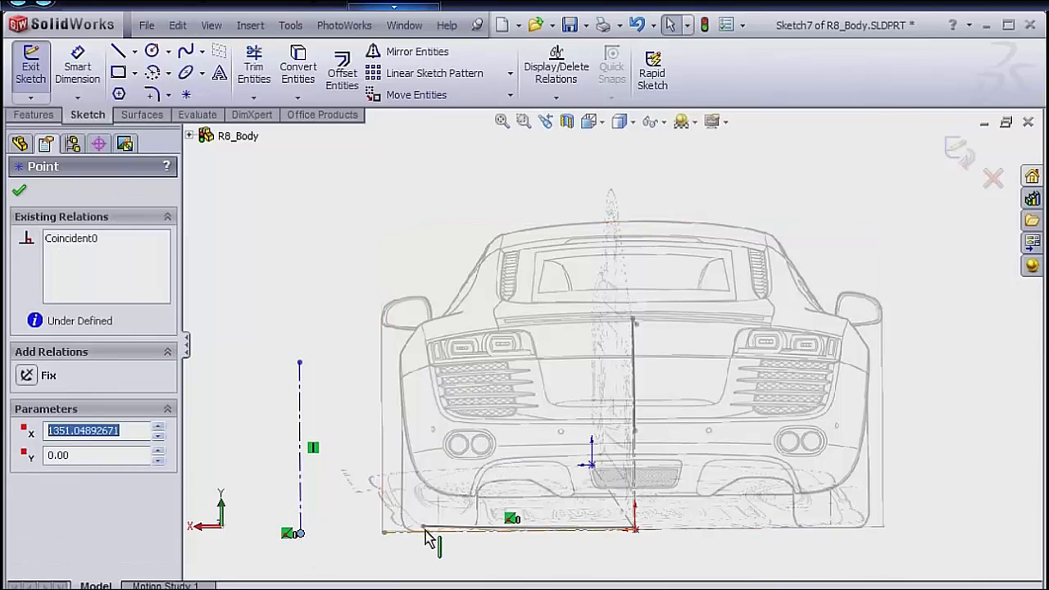
pyautogui.moveTo(432, 541)
pyautogui.mouseDown(button='middle')
pyautogui.moveTo(417, 538)
pyautogui.moveTo(422, 548)
pyautogui.mouseUp(button='middle')
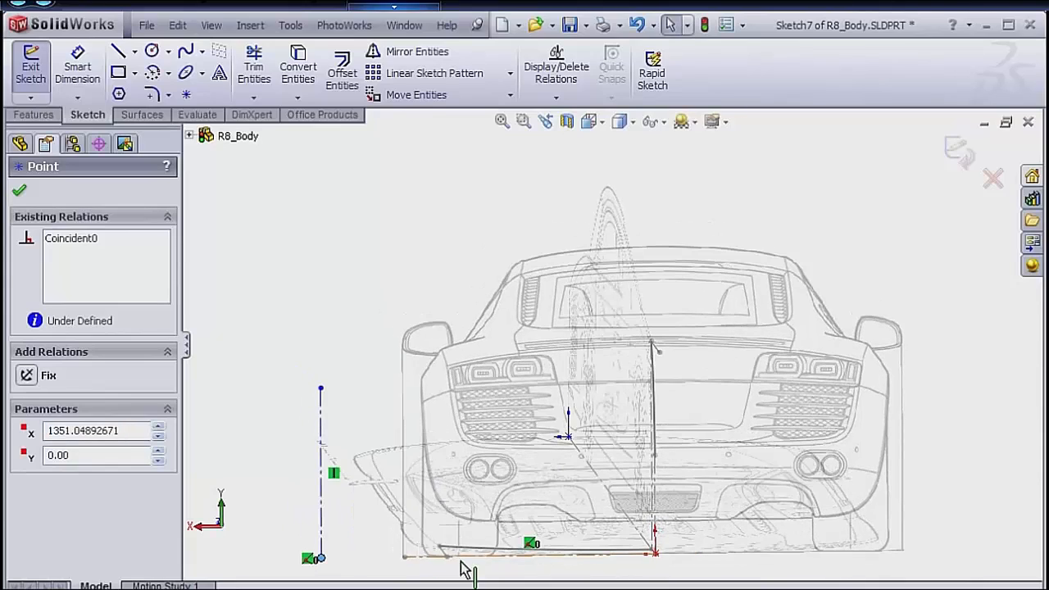
pyautogui.scroll(-6, 451, 558)
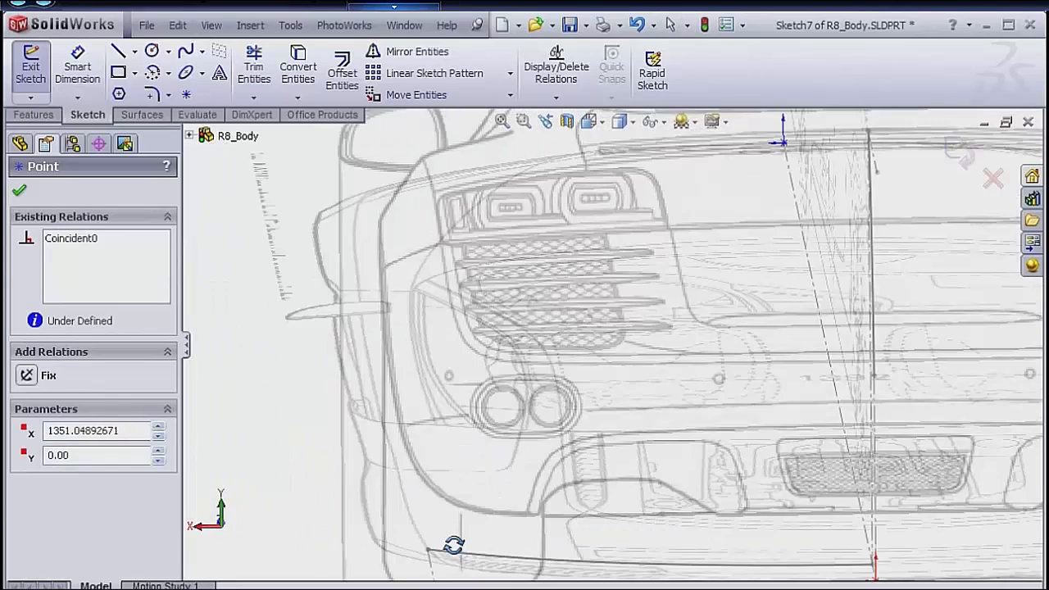
pyautogui.scroll(5, 455, 541)
pyautogui.scroll(-3, 525, 464)
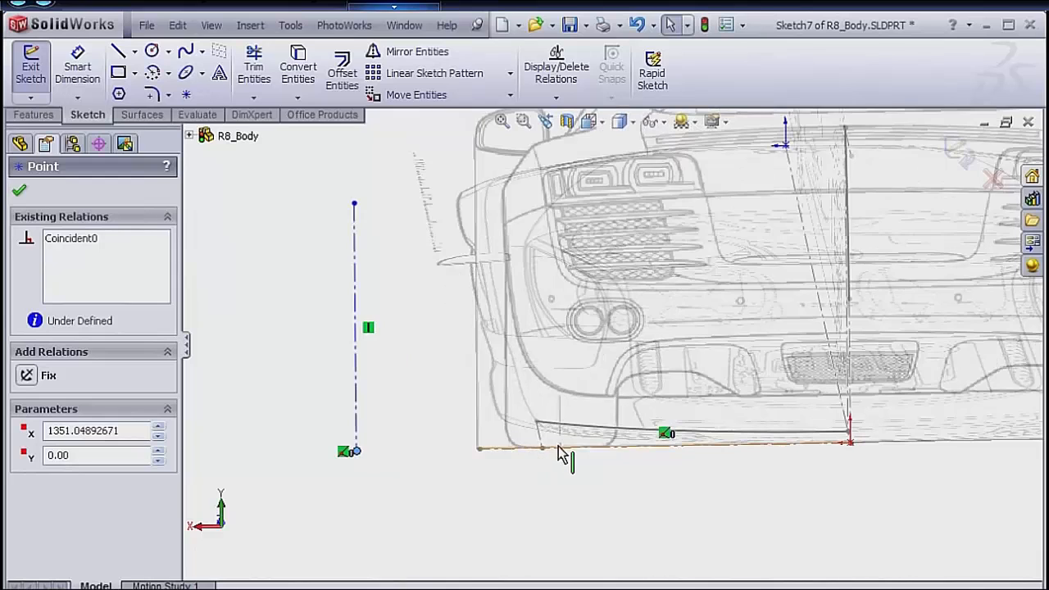
pyautogui.press('Escape')
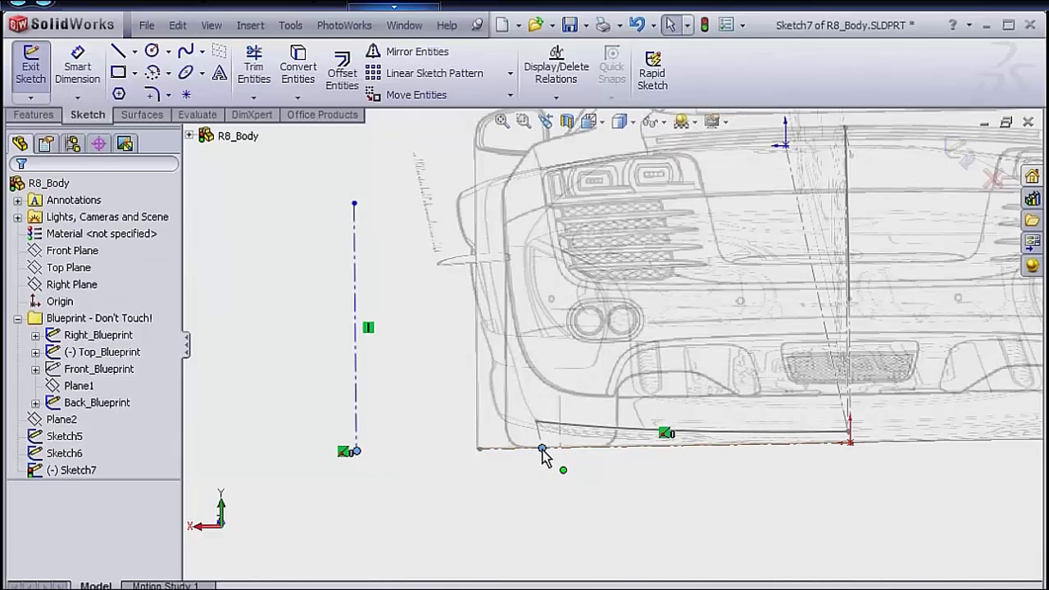
pyautogui.keyDown('ctrl'); pyautogui.click(543, 450); pyautogui.keyUp('ctrl')
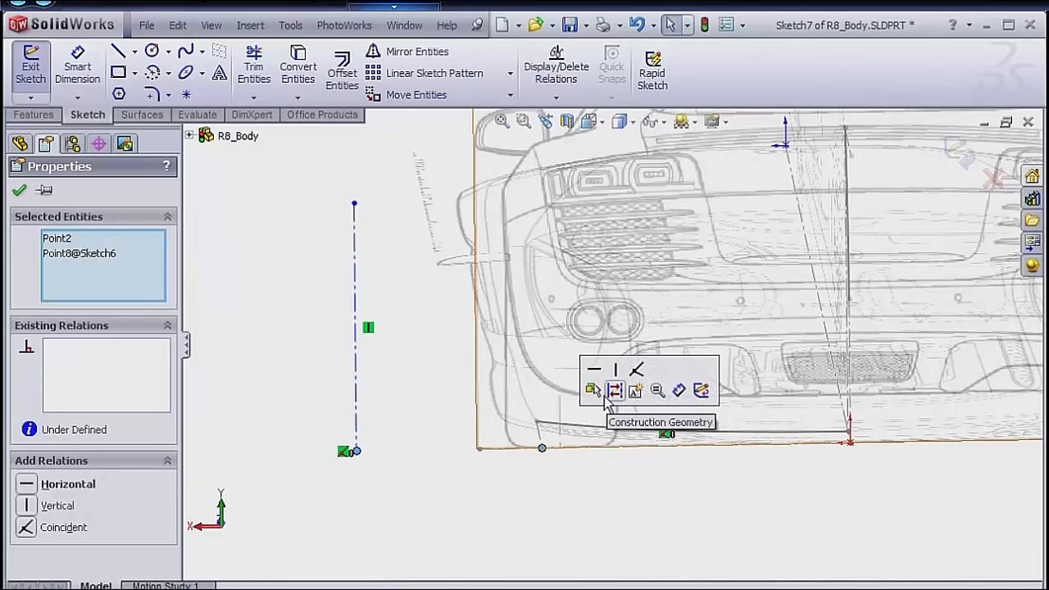
pyautogui.click(638, 371)
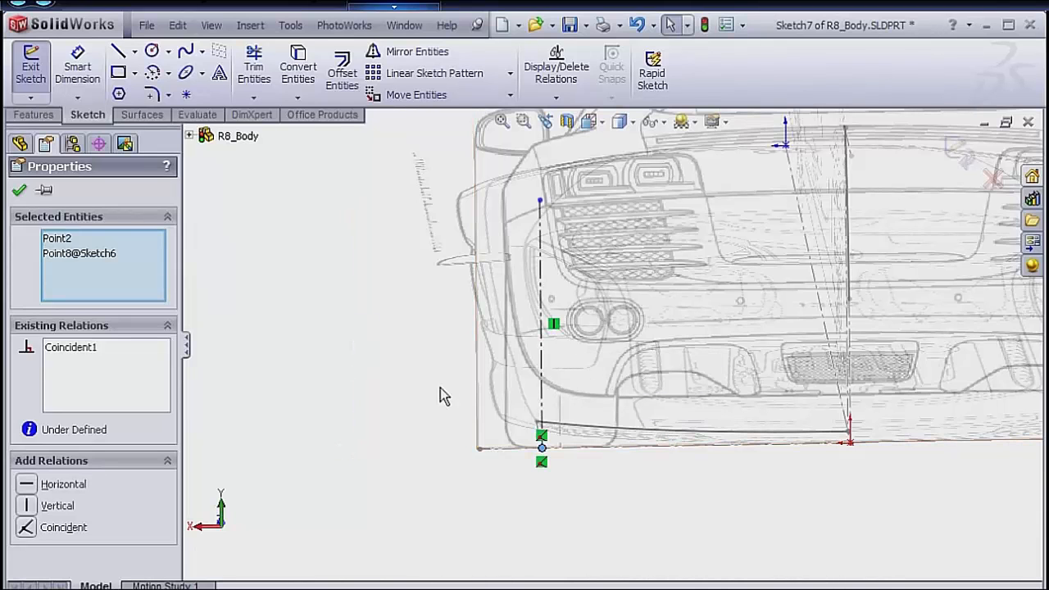
# Orient the view to Back and raise the vertical centerline's upper endpoint to about 770 mm height, at the taillight's outer upper corner.
pyautogui.press('space')
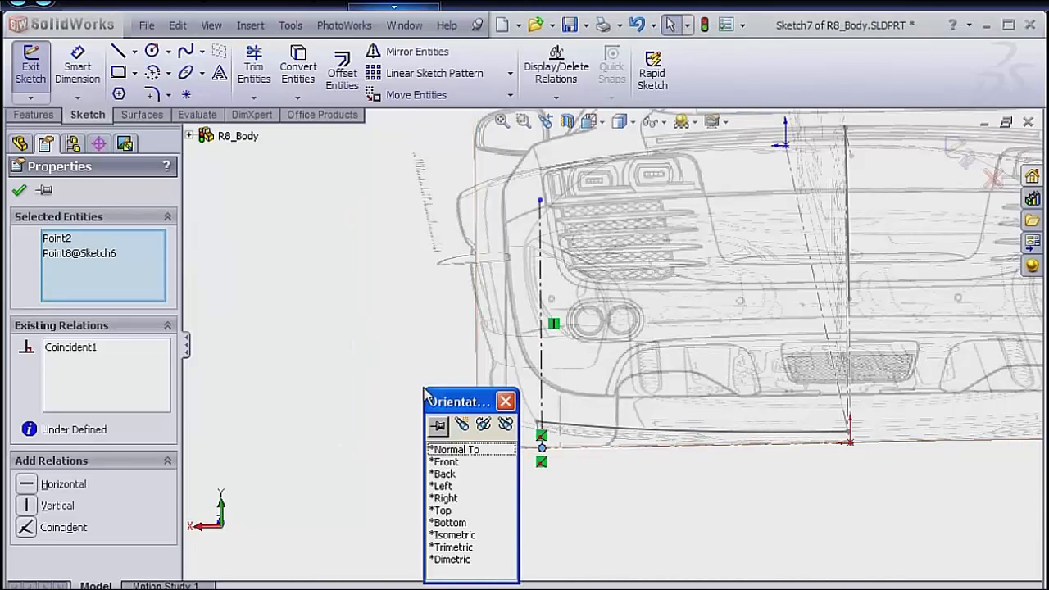
pyautogui.click(443, 476)
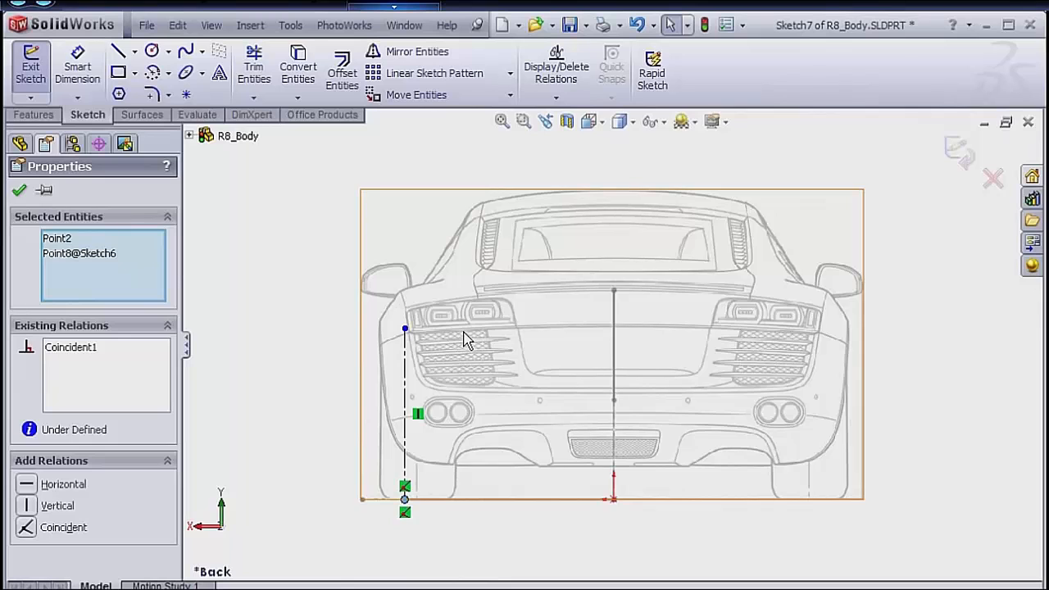
pyautogui.scroll(-3, 465, 341)
pyautogui.click(397, 327)
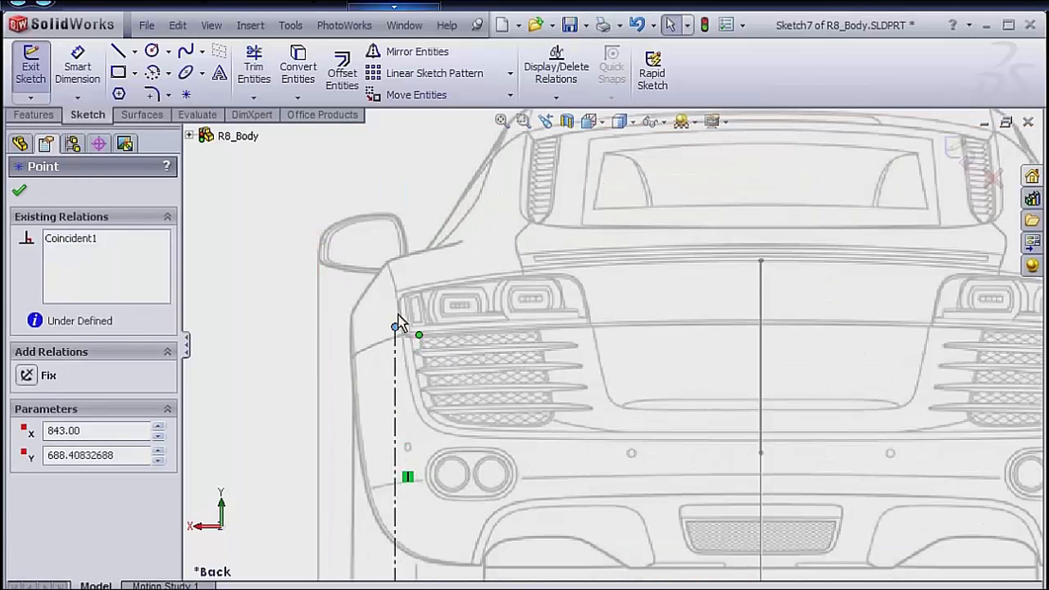
pyautogui.moveTo(399, 319); pyautogui.dragTo(395, 291)
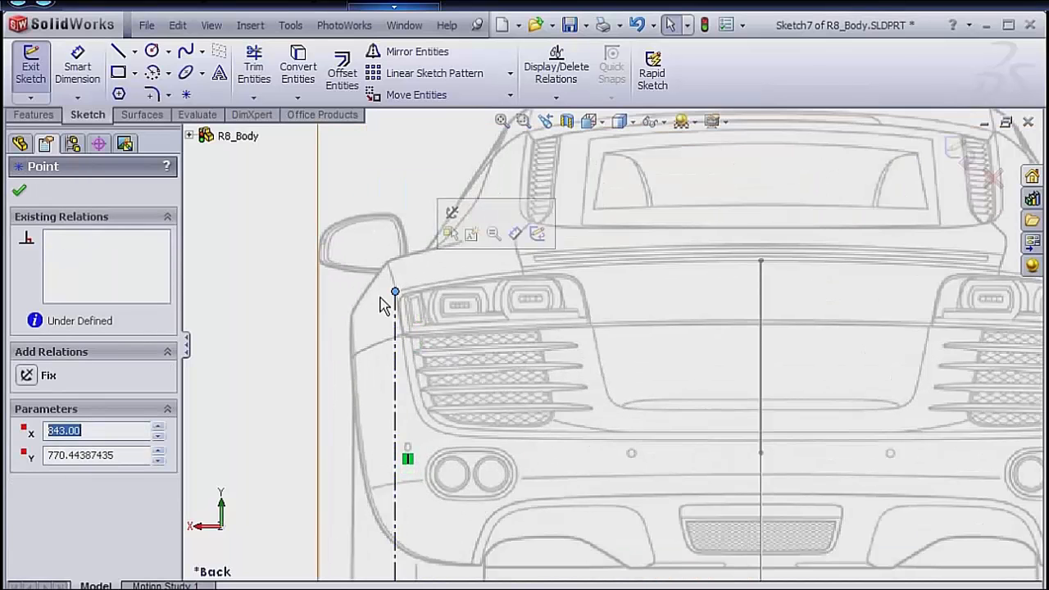
# Sketch a spline from the vertical centerline's upper endpoint to about 148 mm from the car's center and delete its extra middle point.
pyautogui.press('s')
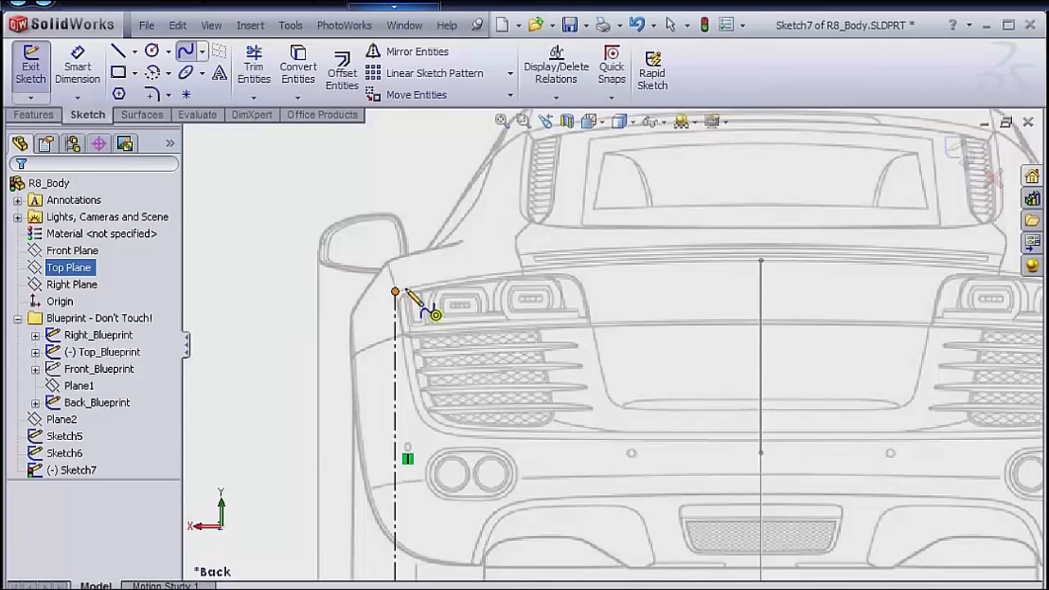
pyautogui.click(395, 292)
pyautogui.doubleClick(761, 261)
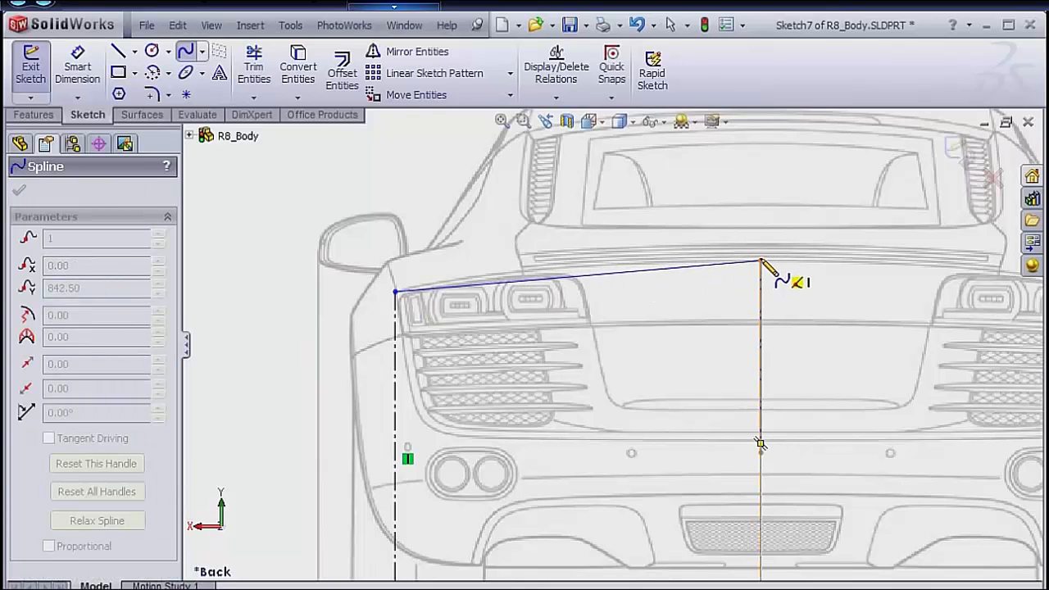
pyautogui.moveTo(761, 260); pyautogui.dragTo(703, 275)
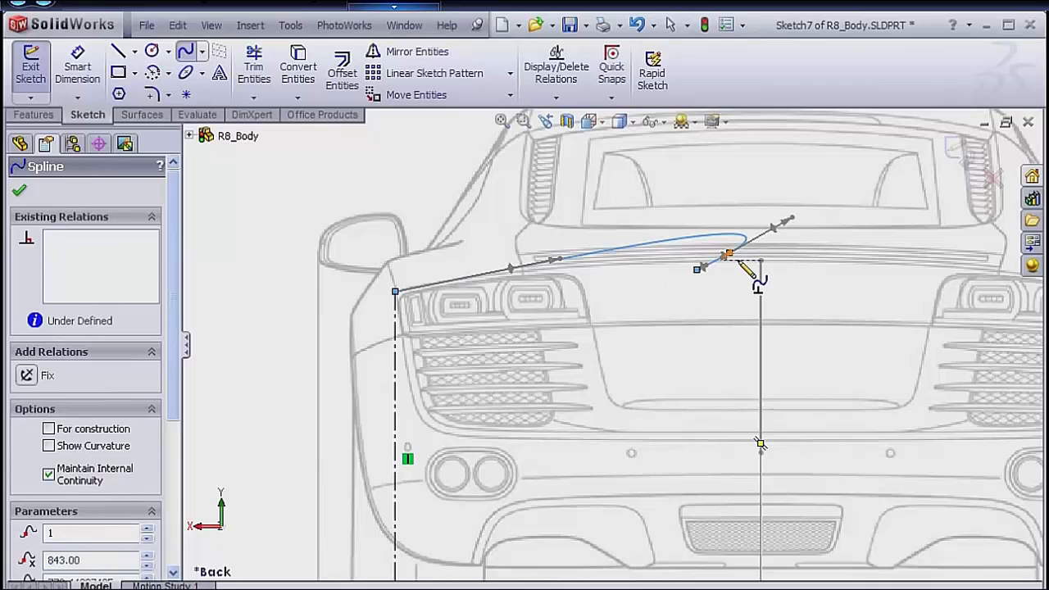
pyautogui.rightClick(661, 271)
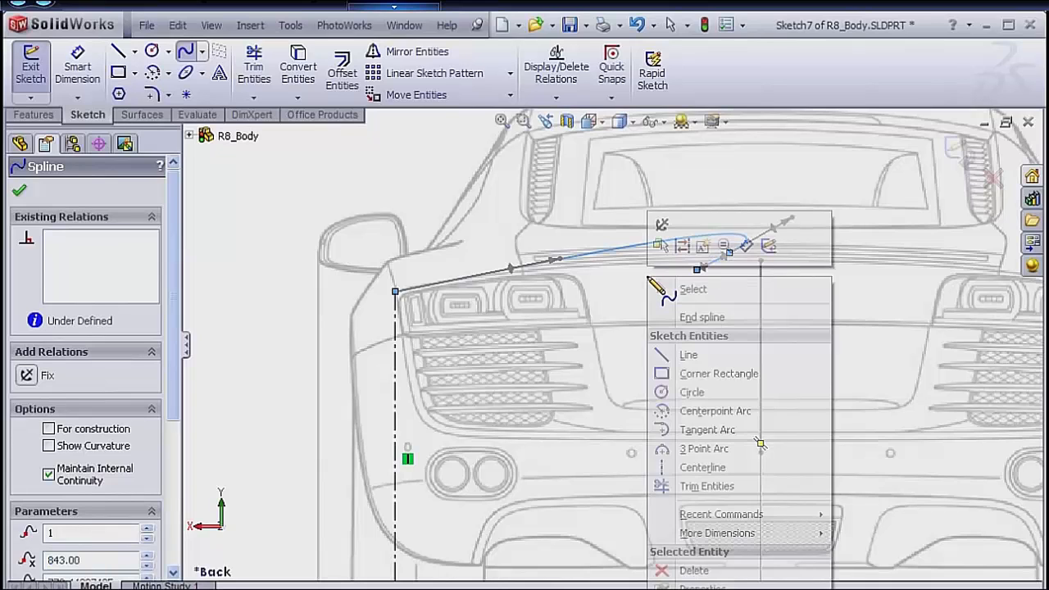
pyautogui.click(685, 285)
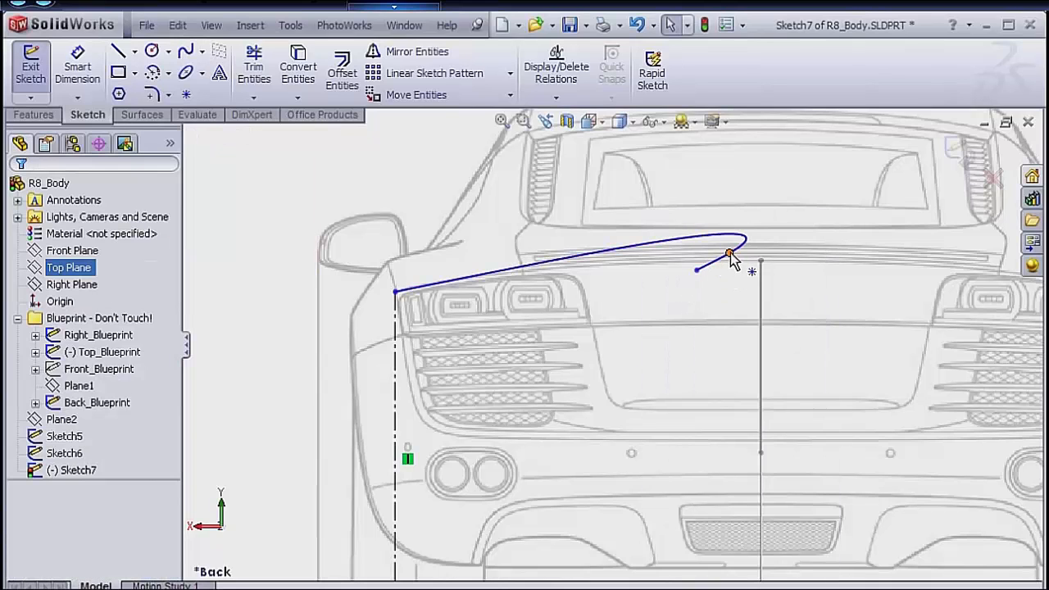
pyautogui.click(729, 254)
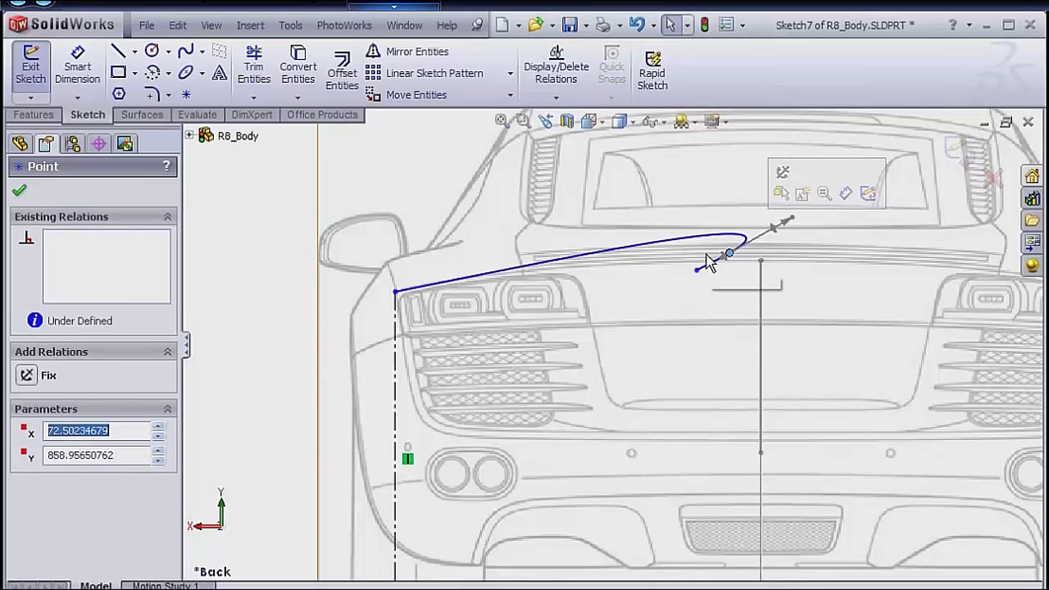
pyautogui.press('Delete')
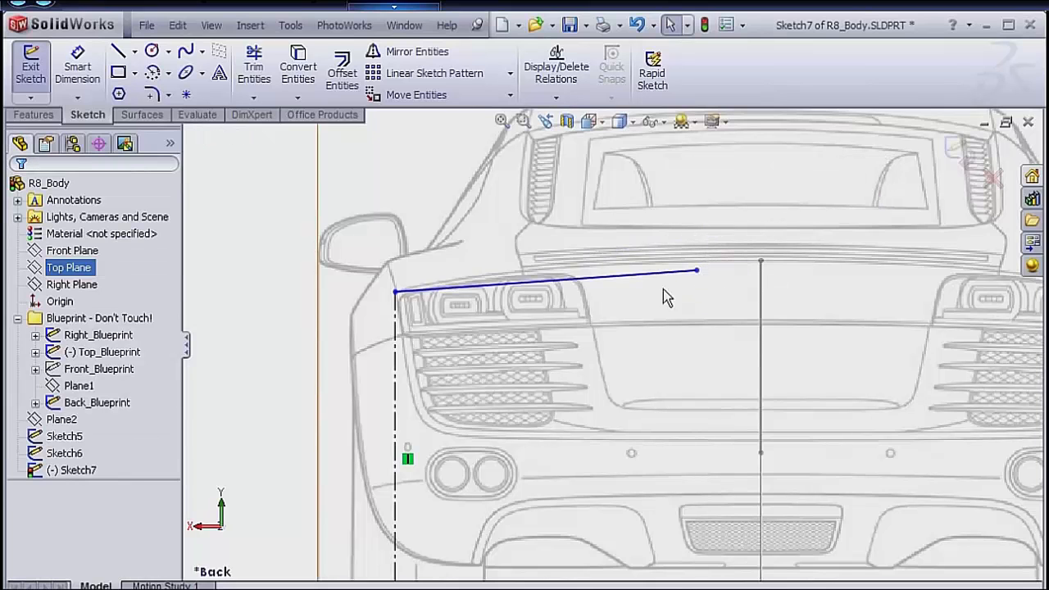
# Make the spline's free inner endpoint coincident with the outer endpoint of Sketch5's upper construction line.
pyautogui.moveTo(679, 326); pyautogui.dragTo(691, 331, button='middle')
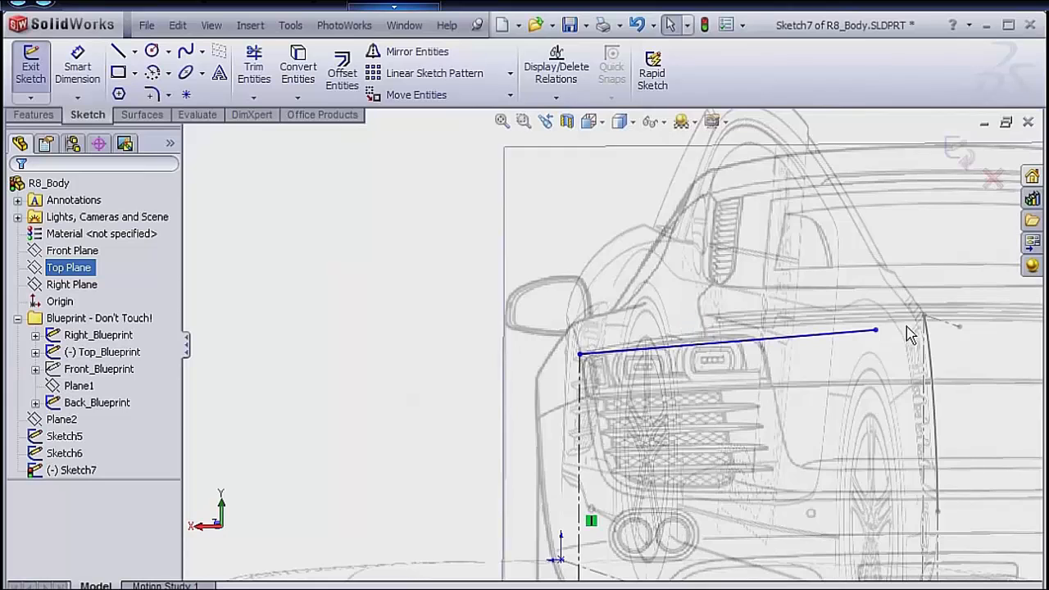
pyautogui.scroll(-3, 909, 333)
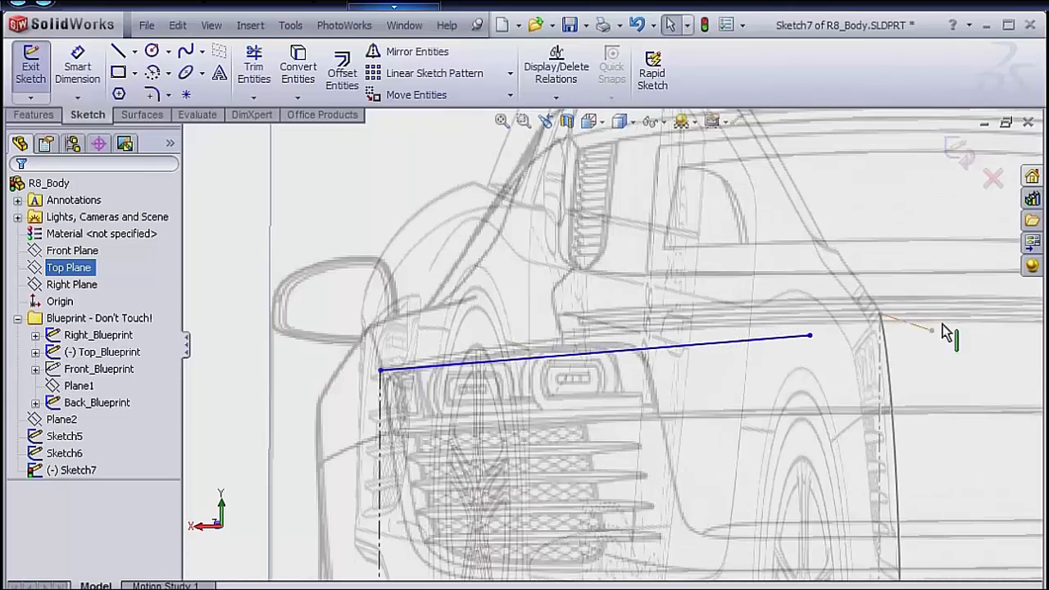
pyautogui.click(810, 337)
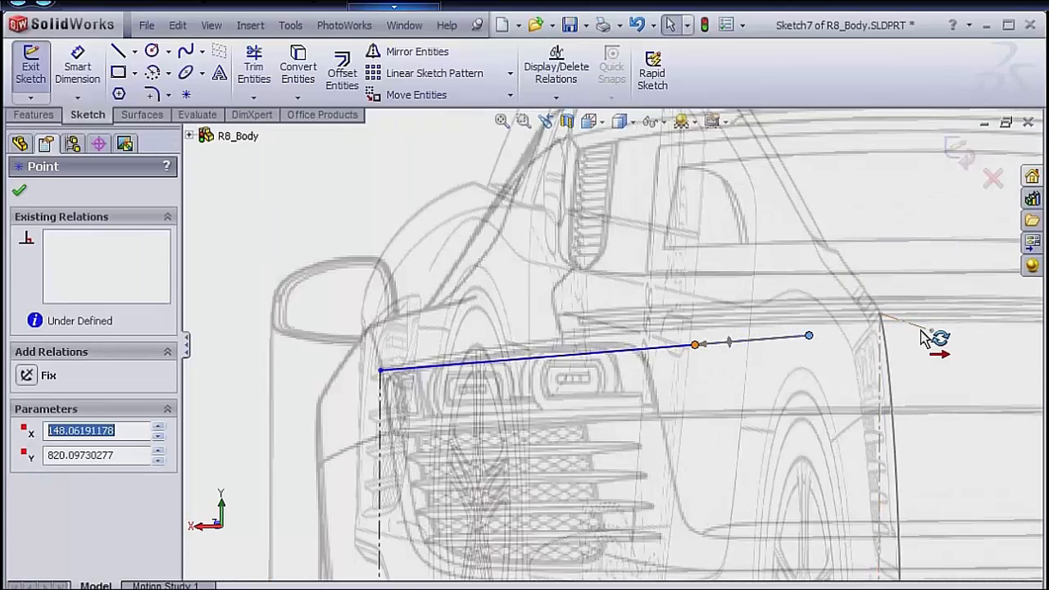
pyautogui.scroll(-4, 947, 336)
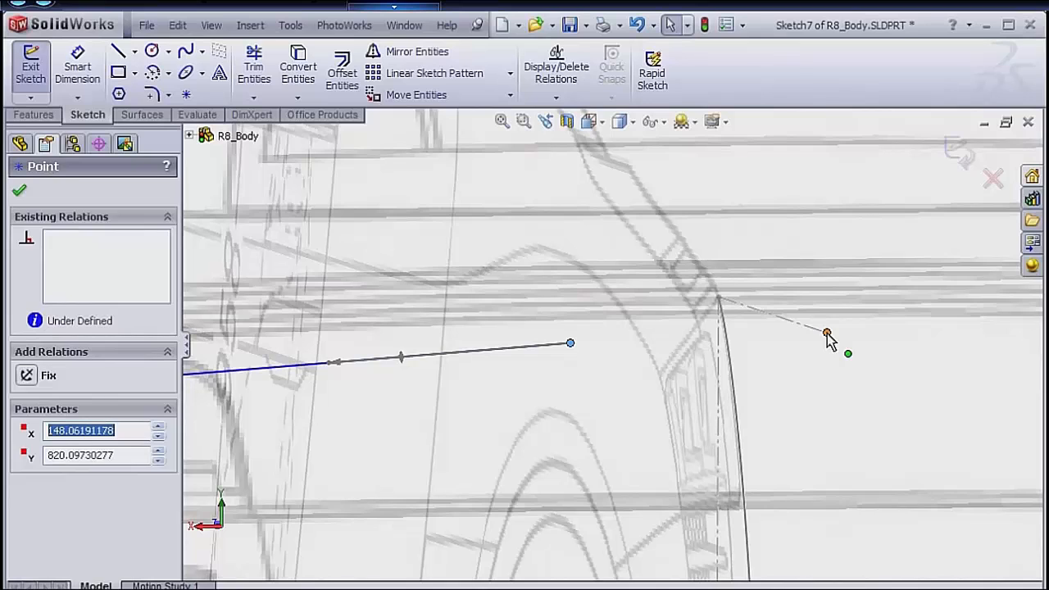
pyautogui.keyDown('ctrl'); pyautogui.click(827, 333); pyautogui.keyUp('ctrl')
pyautogui.click(924, 261)
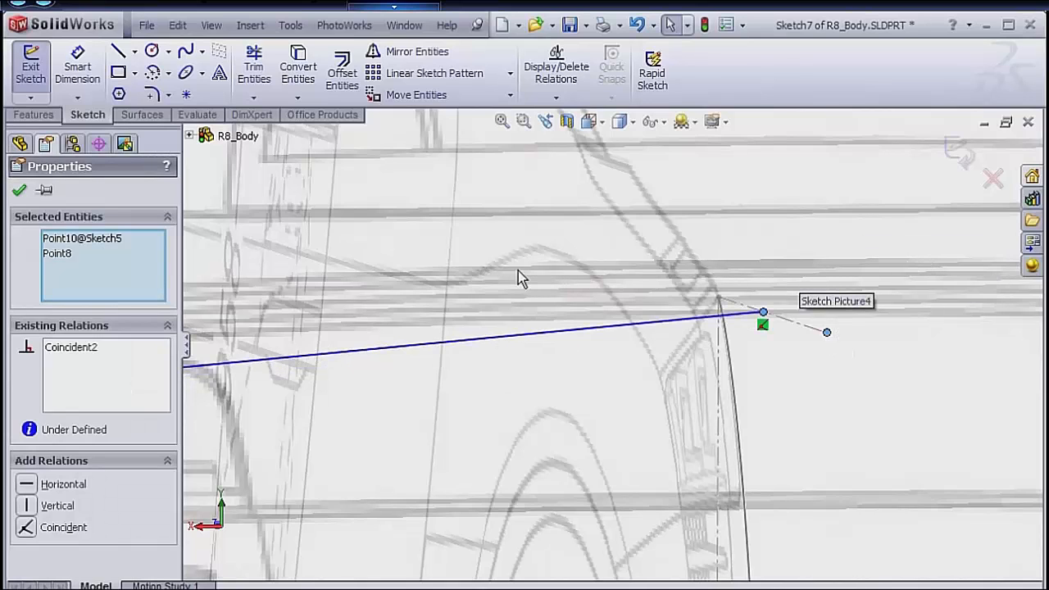
# Orient the view to Back and sketch a horizontal centerline about 155 mm long from the spline's inner endpoint, away from the spline.
pyautogui.press('space')
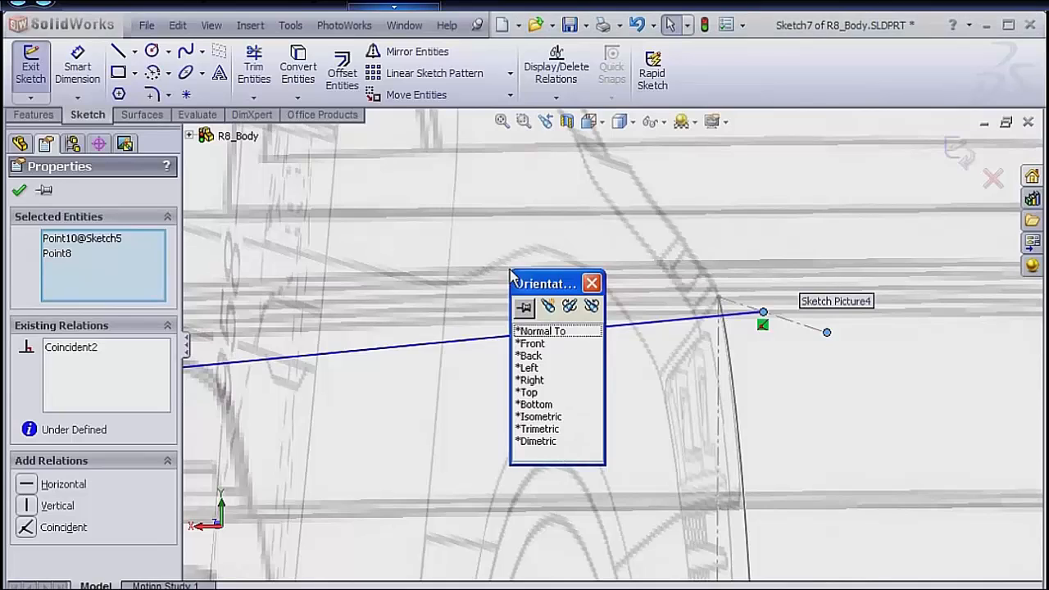
pyautogui.click(533, 356)
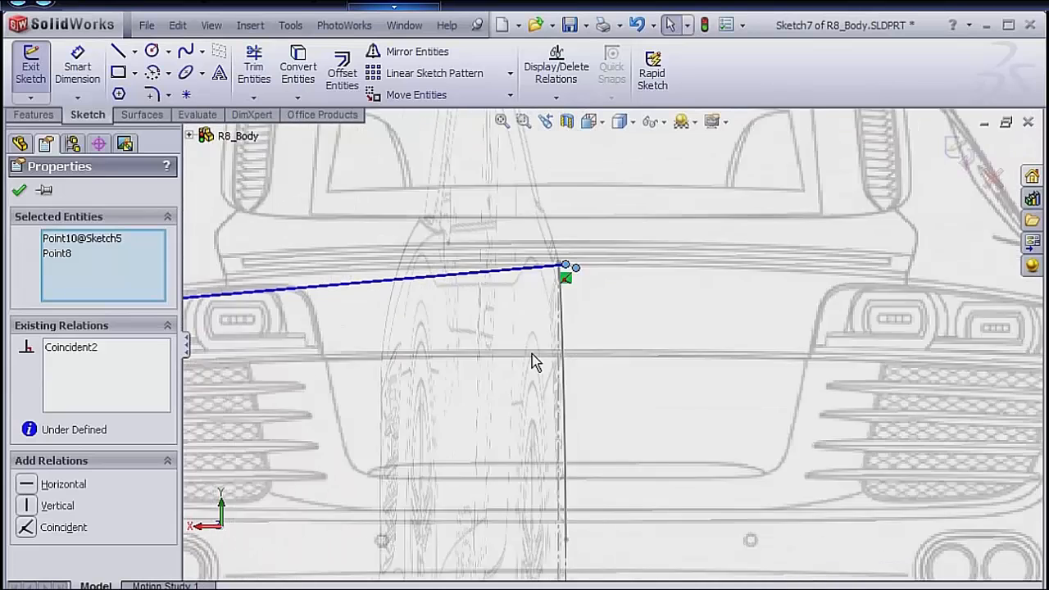
pyautogui.scroll(-2, 581, 294)
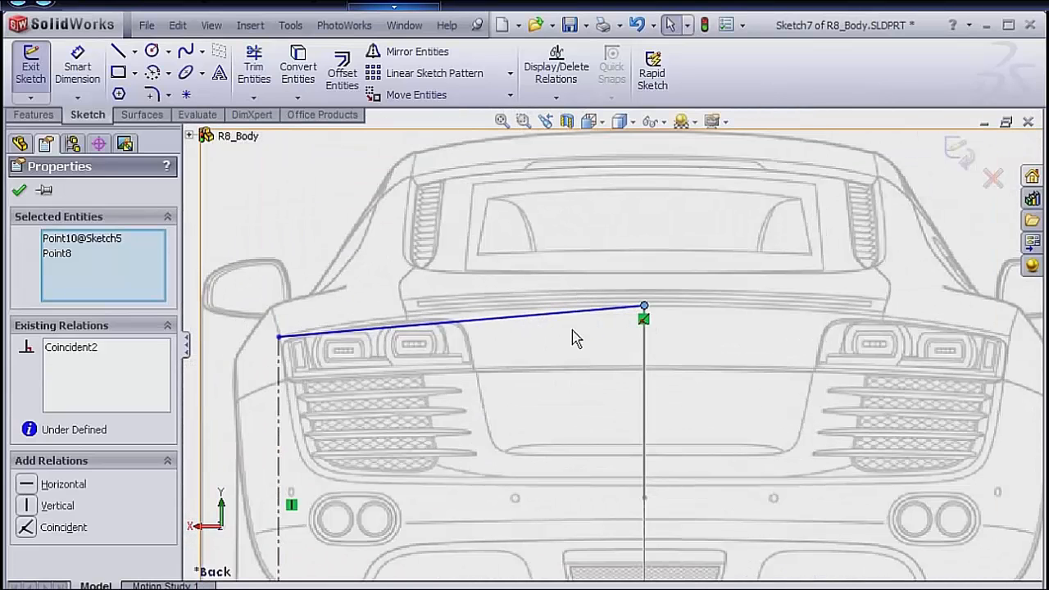
pyautogui.press('s')
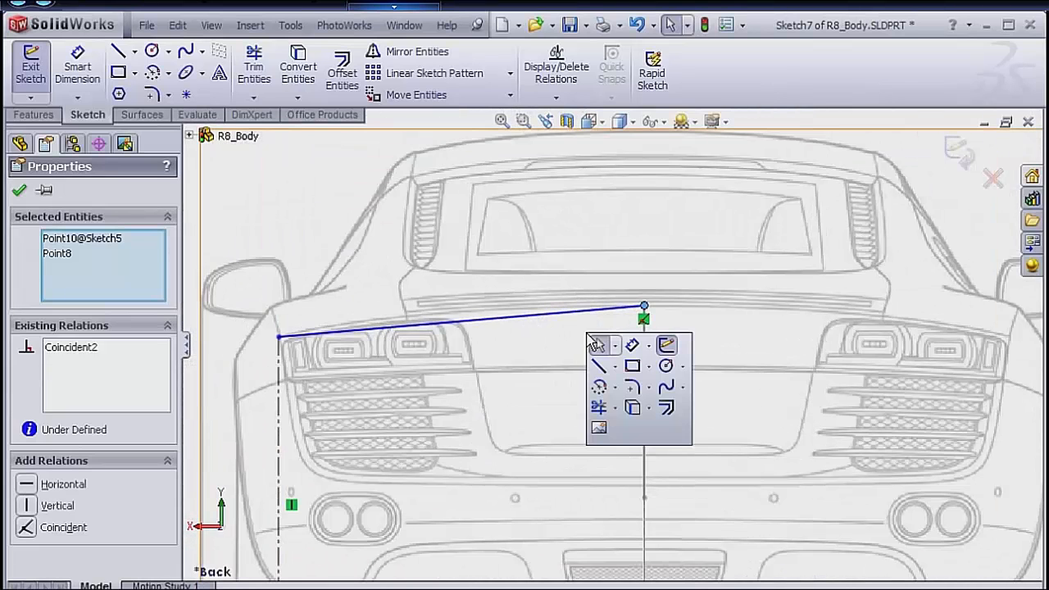
pyautogui.click(616, 368)
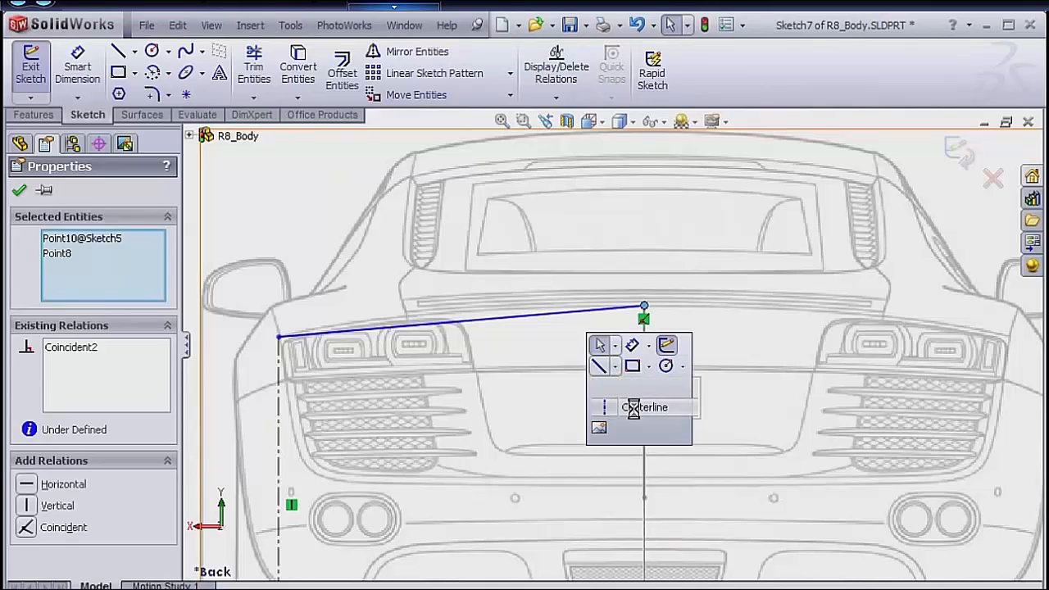
pyautogui.click(633, 406)
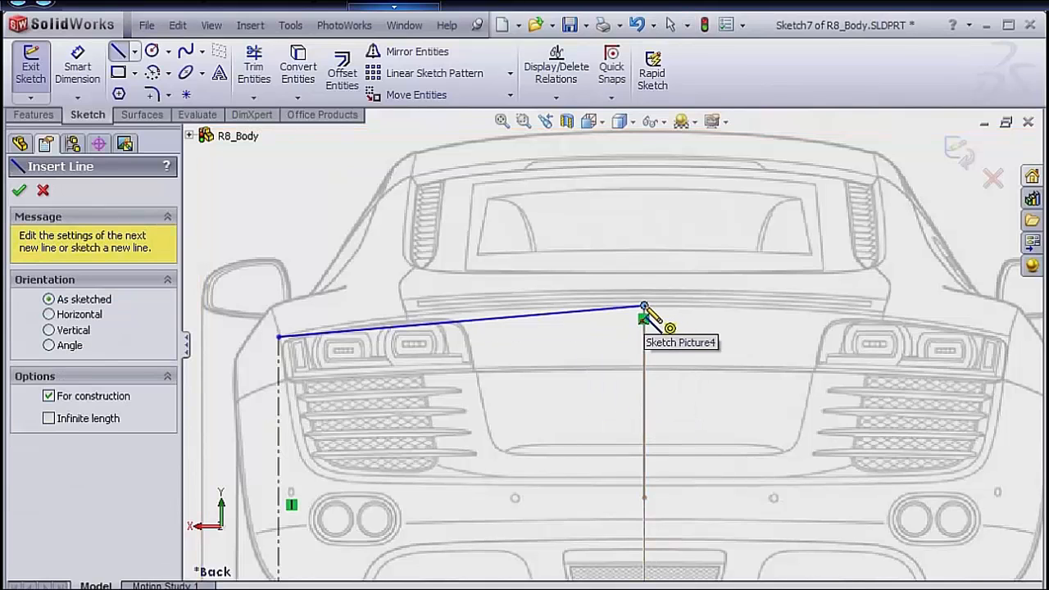
pyautogui.click(644, 306)
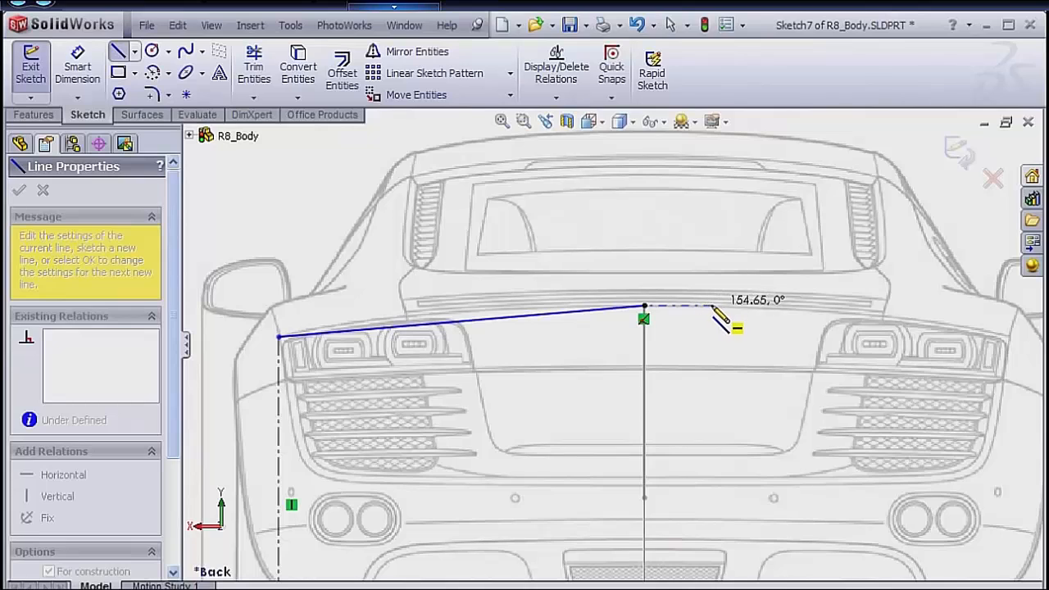
pyautogui.press('Escape')
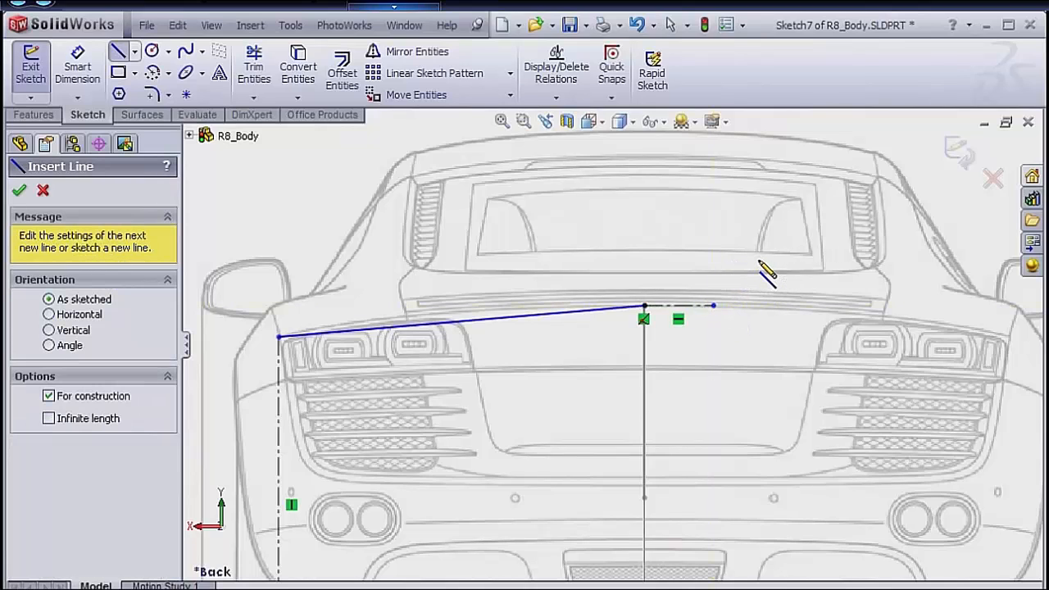
pyautogui.press('Escape')
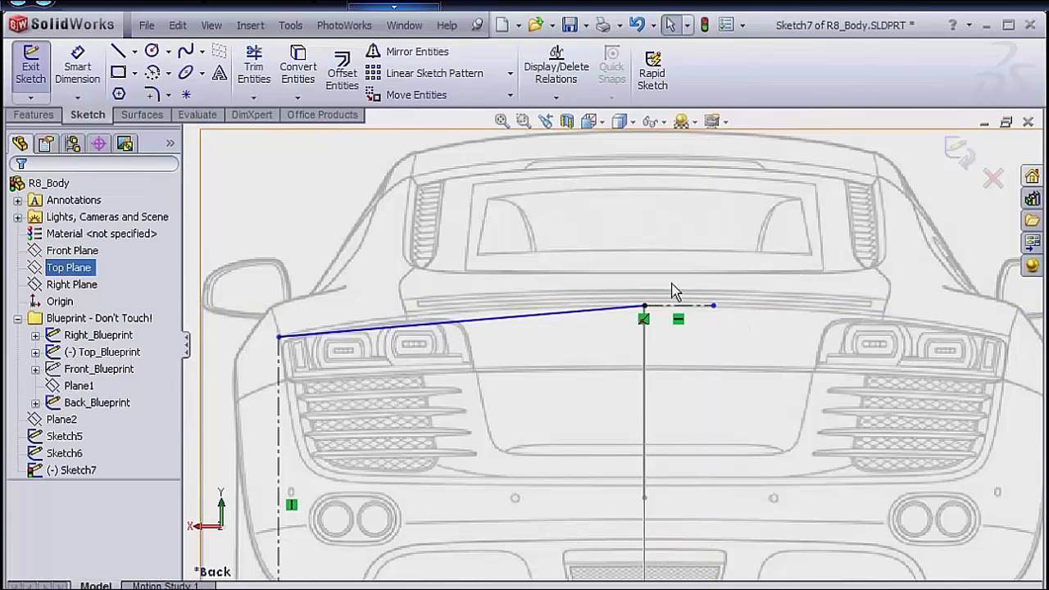
# Add an Equal Curvature relation between the spline and the short horizontal centerline.
pyautogui.click(565, 312)
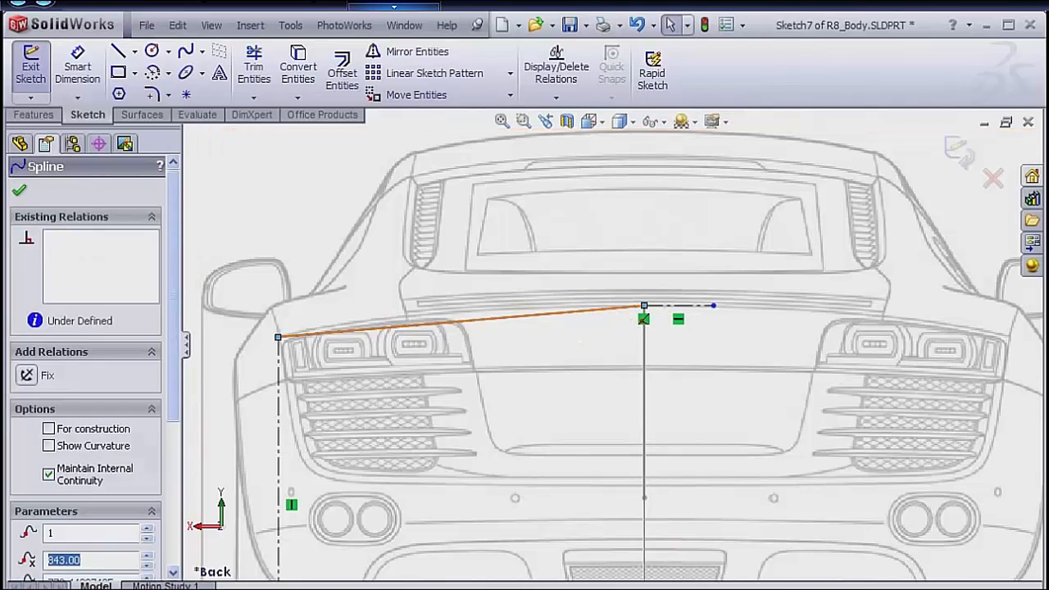
pyautogui.keyDown('ctrl'); pyautogui.click(675, 308); pyautogui.keyUp('ctrl')
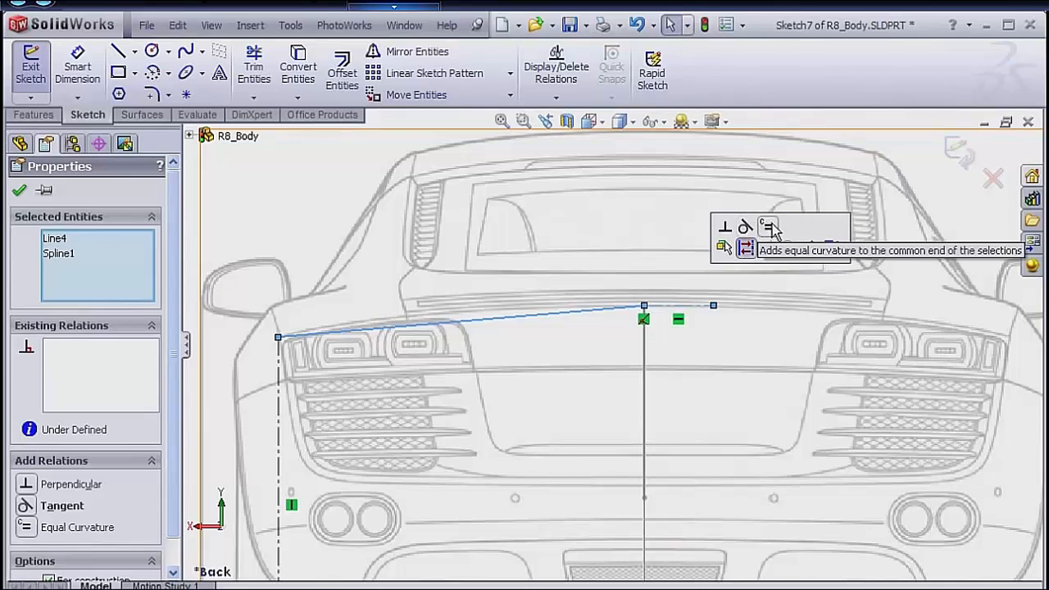
pyautogui.click(767, 226)
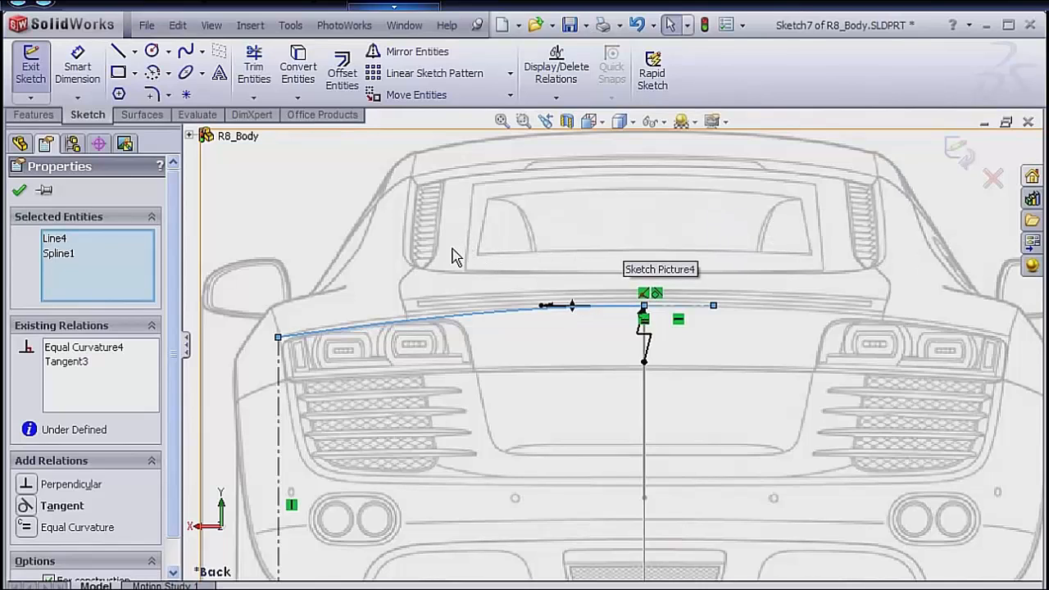
# Reshape the back-view spline by raising the tangent handle at its outer endpoint so the curve bows upward.
pyautogui.click(21, 191)
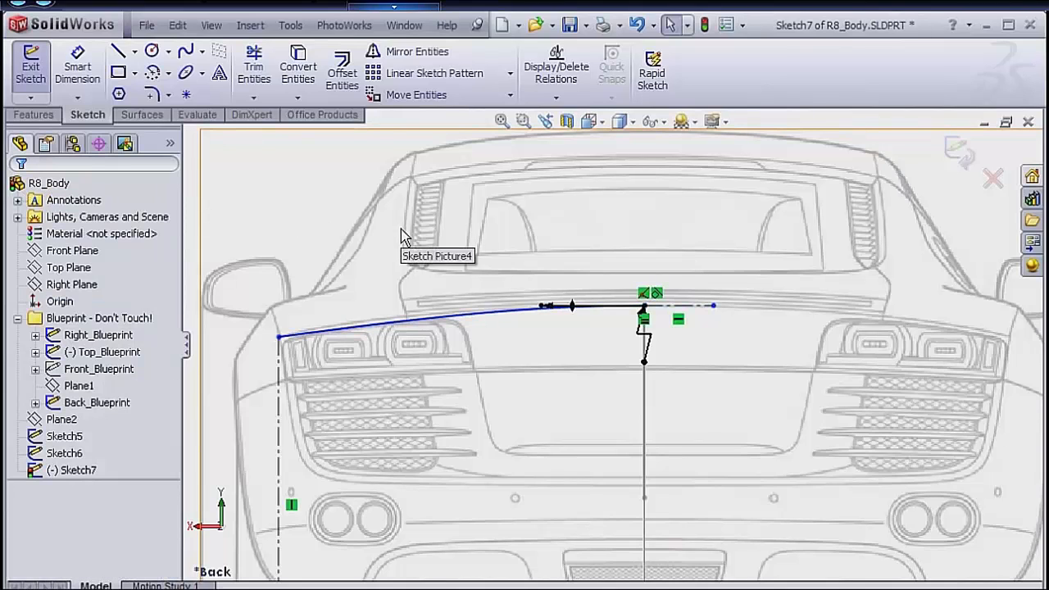
pyautogui.click(334, 336)
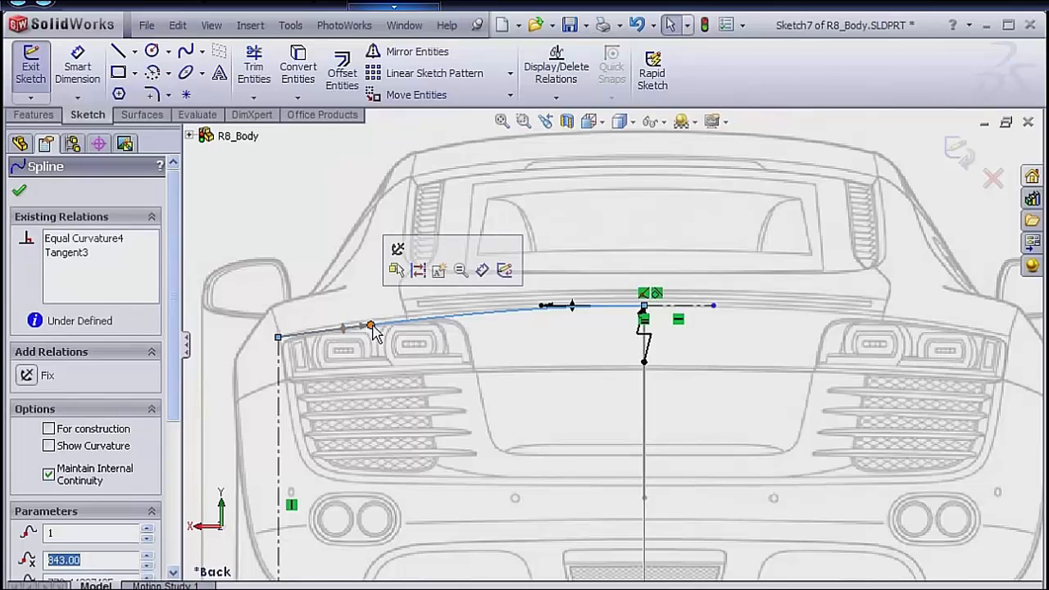
pyautogui.click(370, 325)
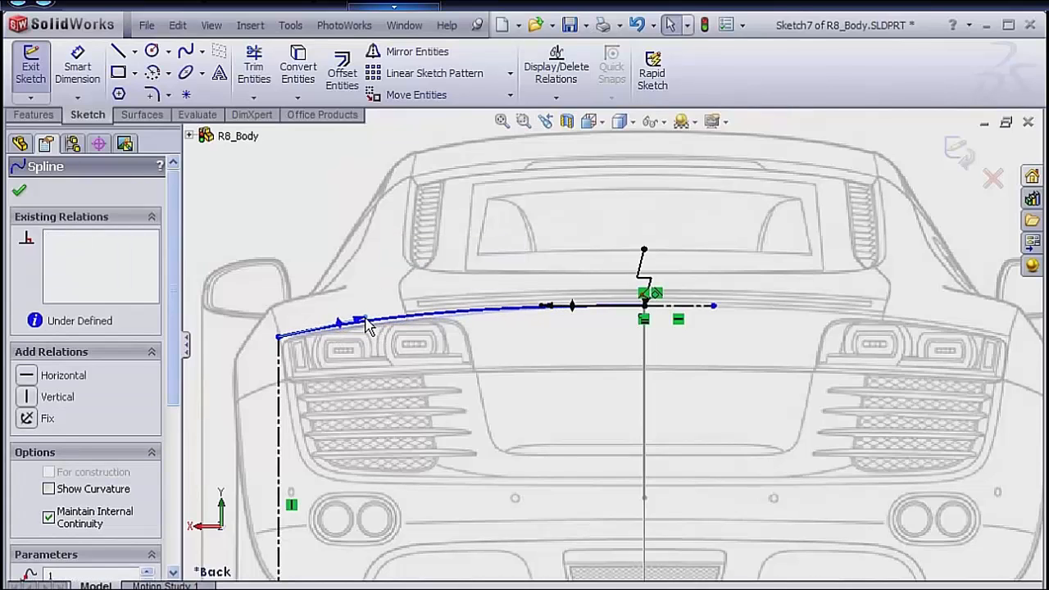
pyautogui.moveTo(366, 318); pyautogui.dragTo(367, 319)
pyautogui.click(366, 272)
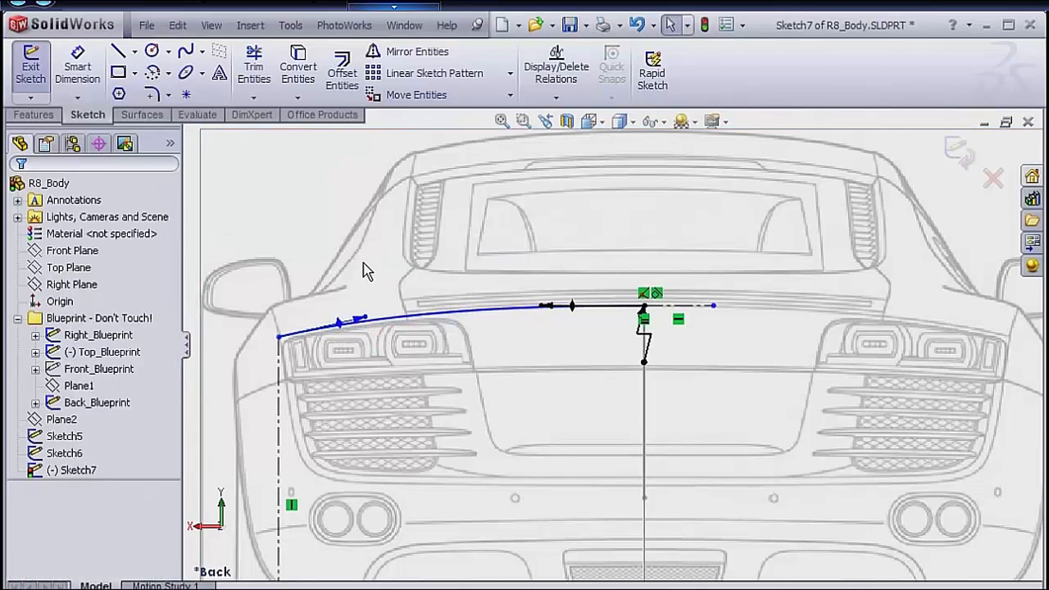
# Dimension the vertical construction line below the spline's outer endpoint to 770 mm.
pyautogui.press('s')
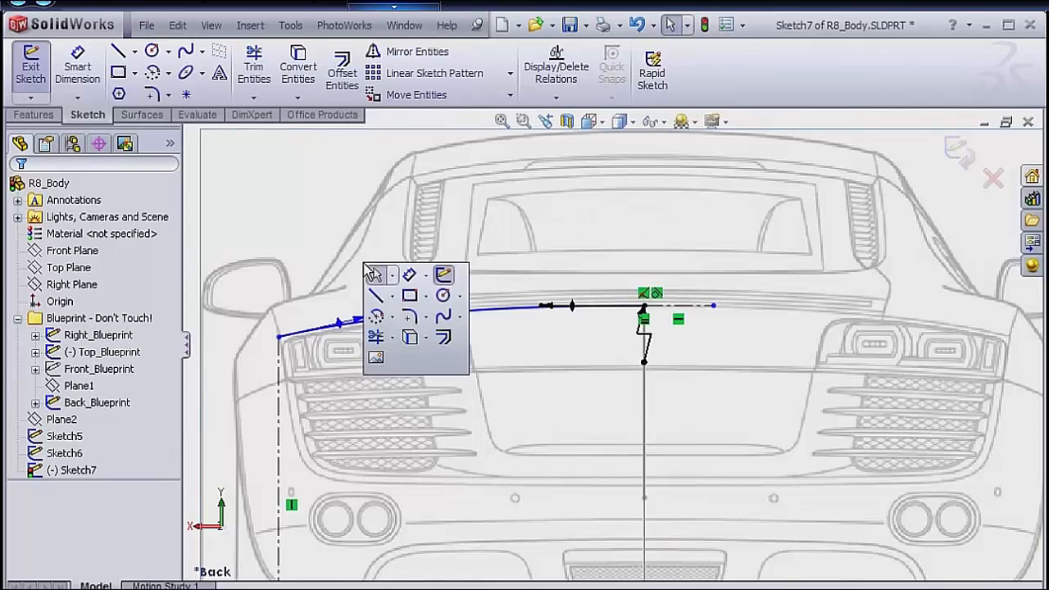
pyautogui.click(409, 275)
pyautogui.click(279, 417)
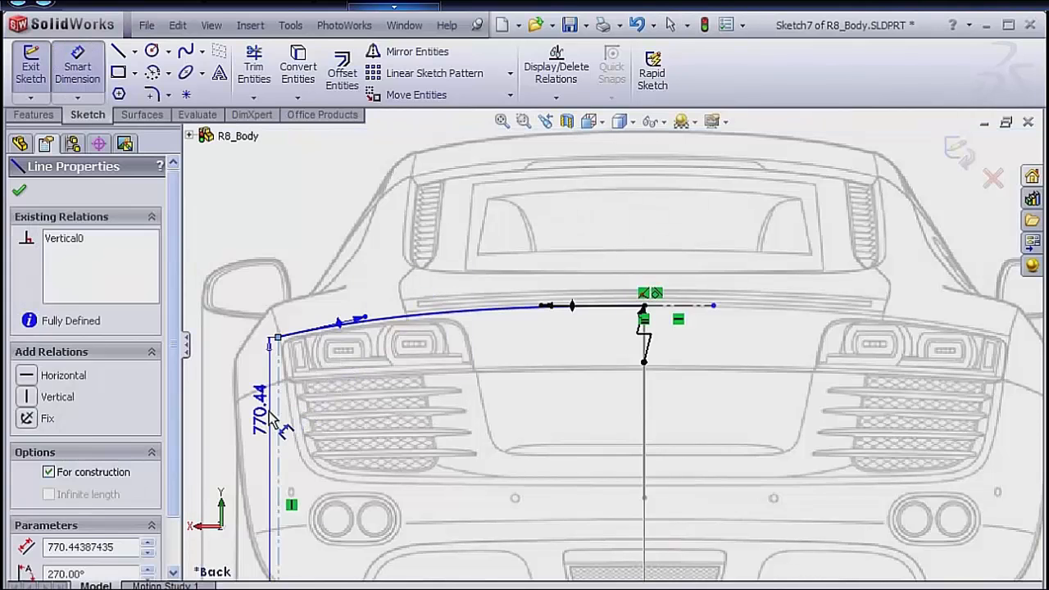
pyautogui.click(260, 426)
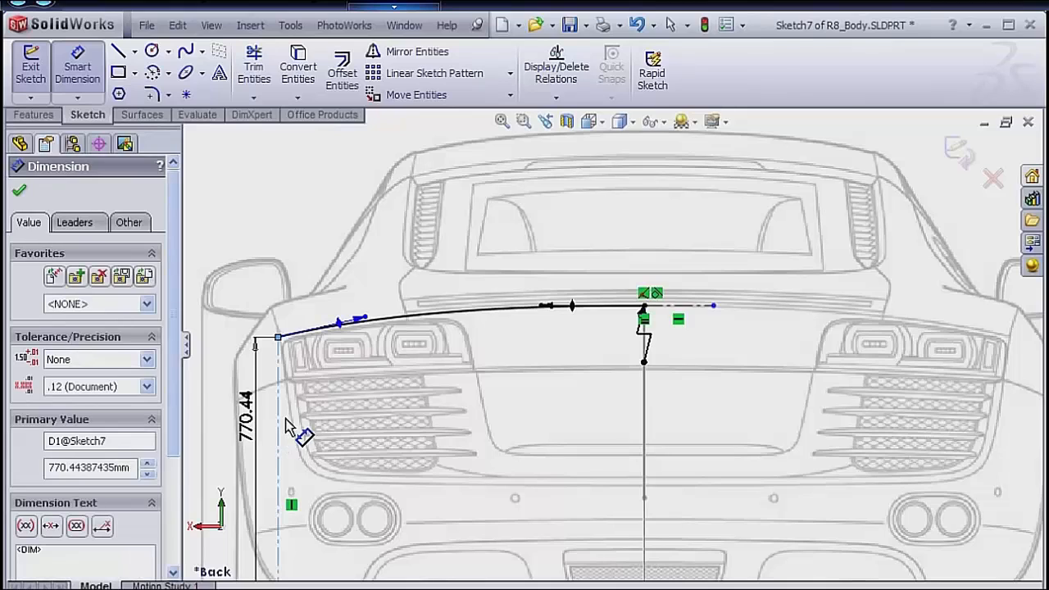
pyautogui.write('770')
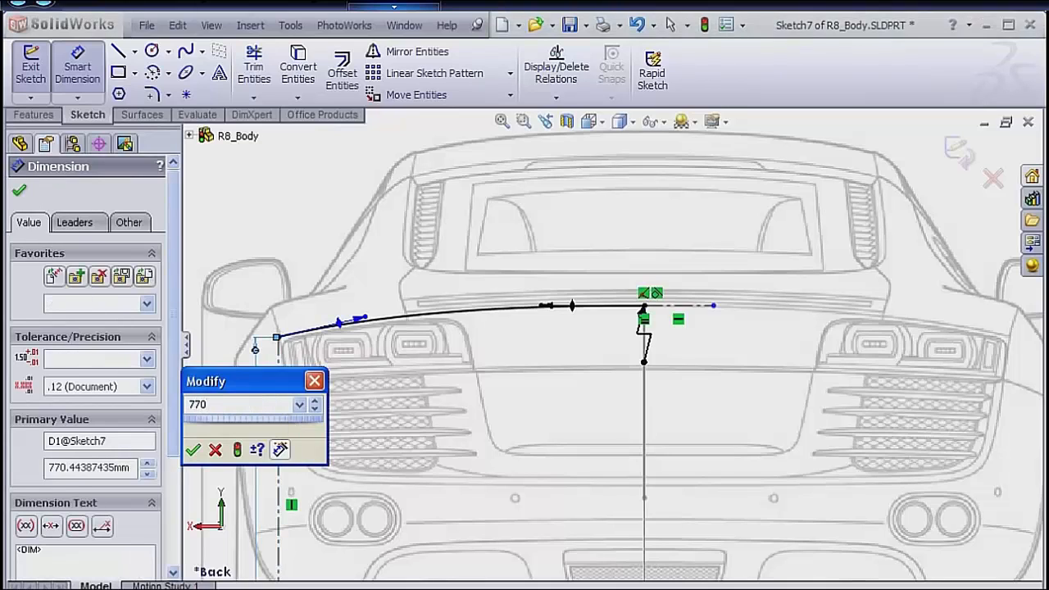
pyautogui.press('Return')
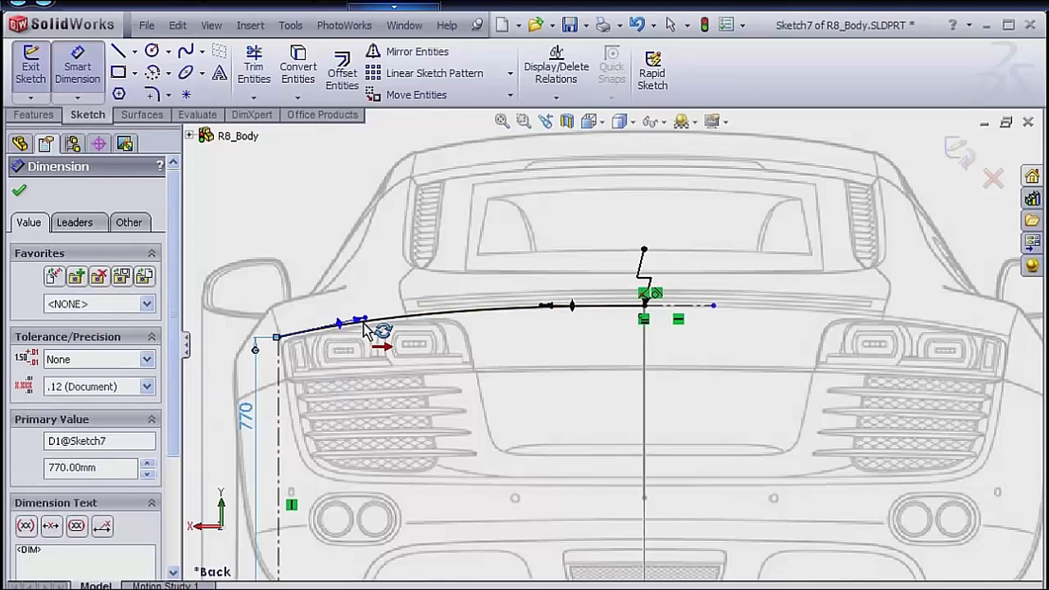
# Dimension the tangent weight of the spline's outer handle and set it to 805.
pyautogui.moveTo(365, 328); pyautogui.dragTo(340, 296)
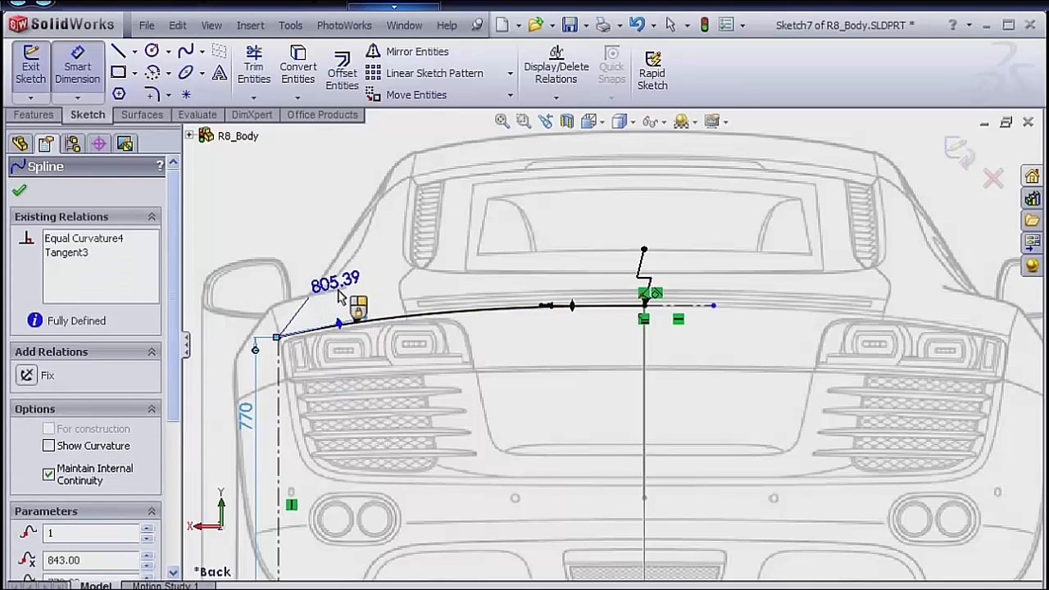
pyautogui.press('Escape')
pyautogui.click(340, 297)
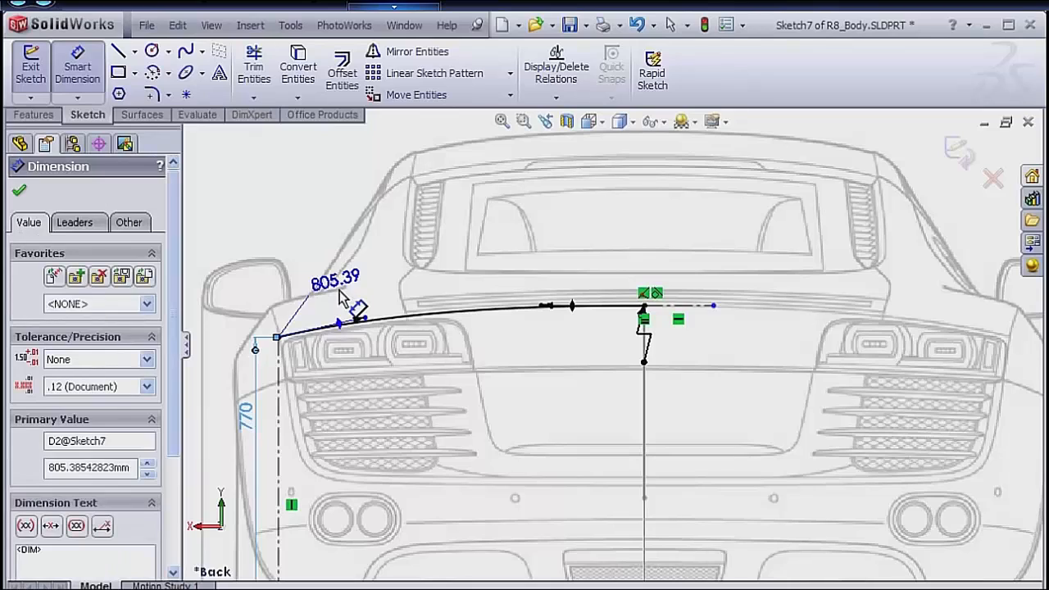
pyautogui.write('805')
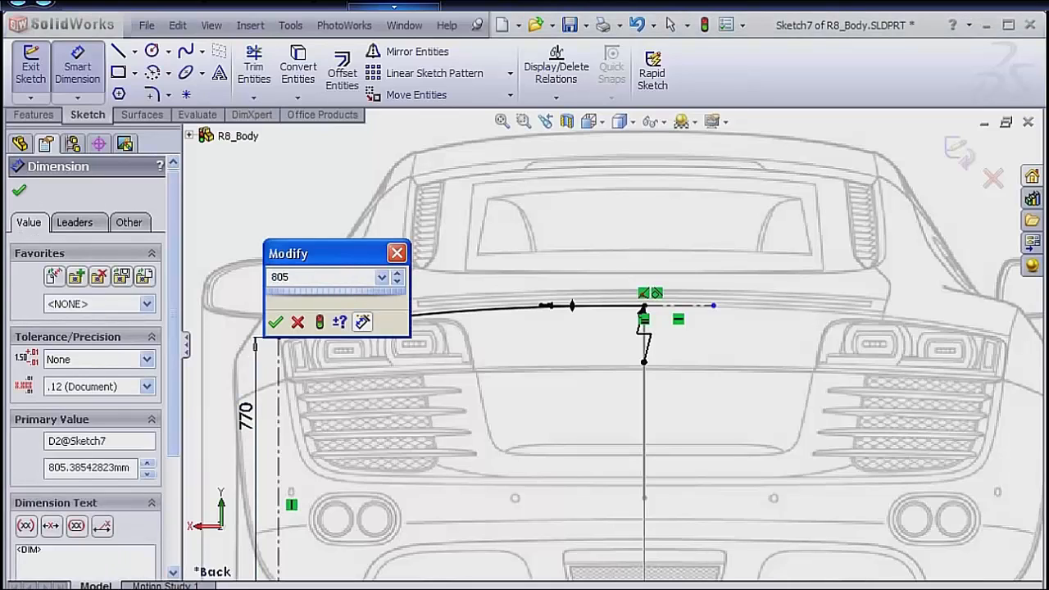
pyautogui.press('Return')
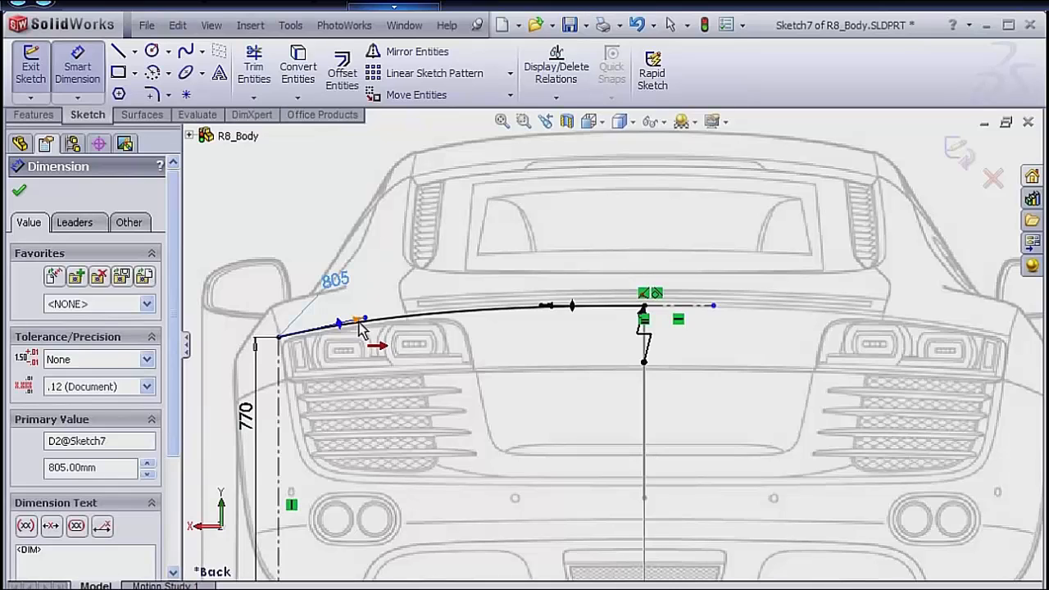
# Add an angle dimension of 105° between the vertical construction line and the spline's outer tangent handle.
pyautogui.click(281, 379)
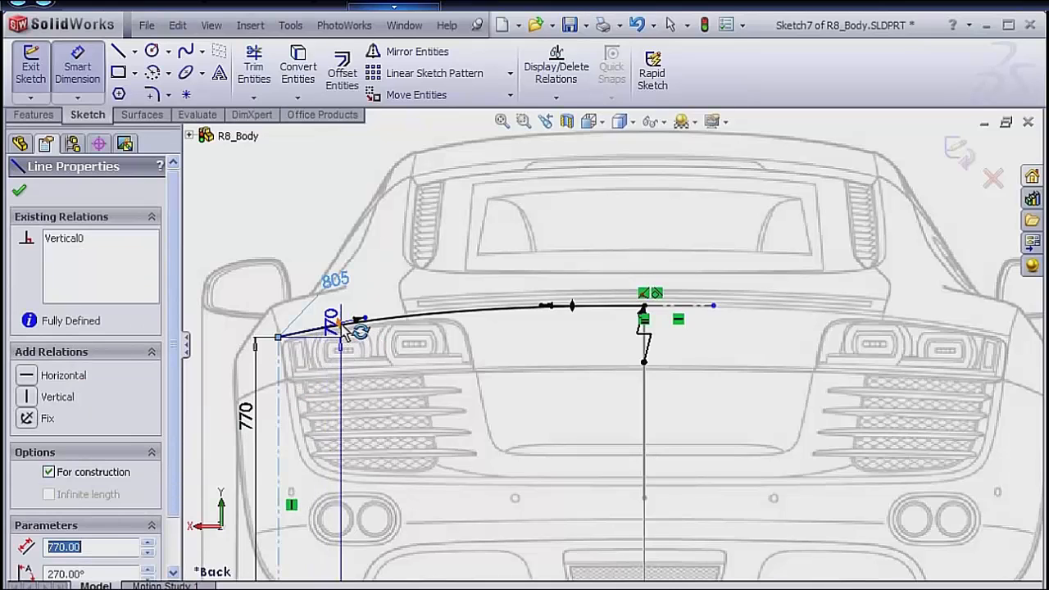
pyautogui.click(341, 328)
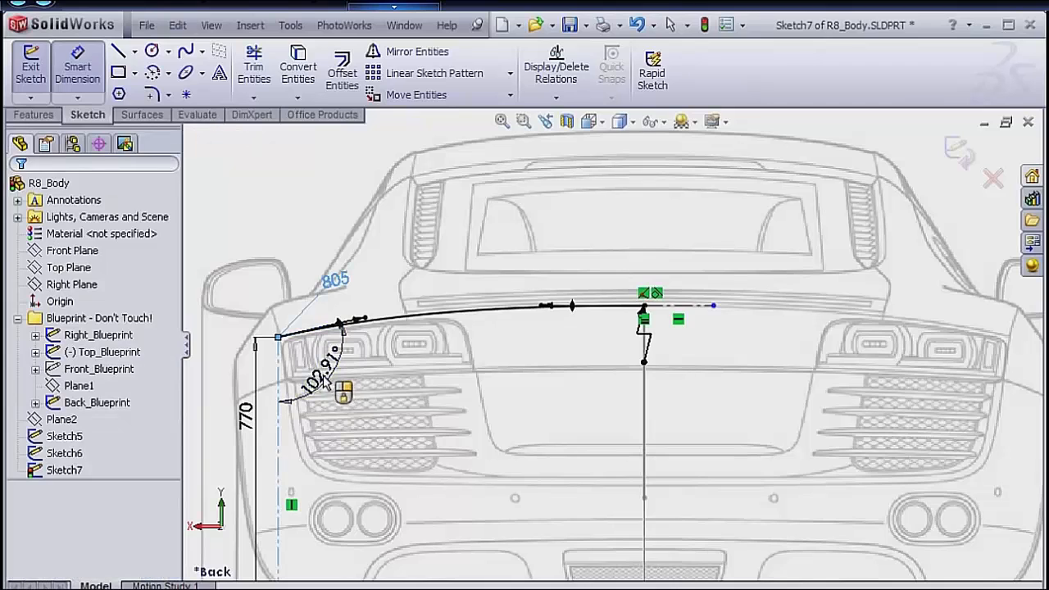
pyautogui.click(327, 379)
pyautogui.write('105')
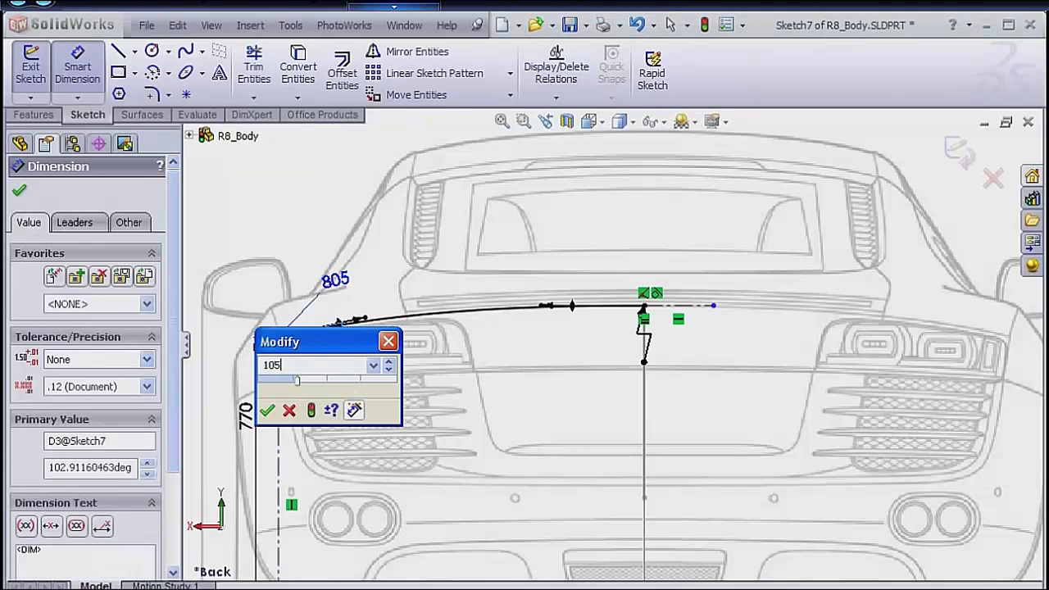
pyautogui.press('Return')
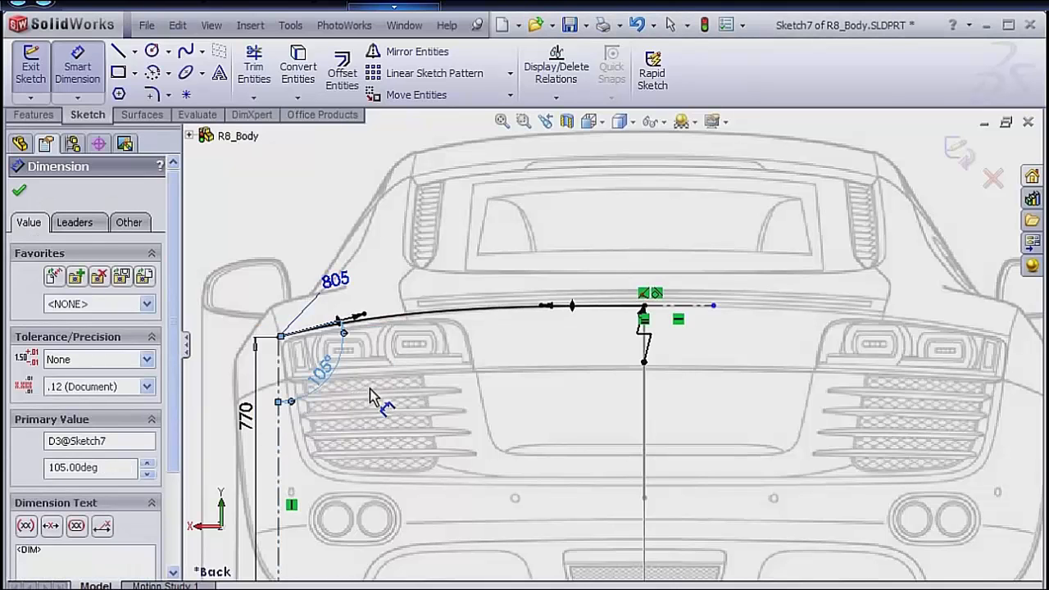
# Dimension the tangent weight of the spline's inner handle near the car's center and set it to 850.
pyautogui.click(548, 314)
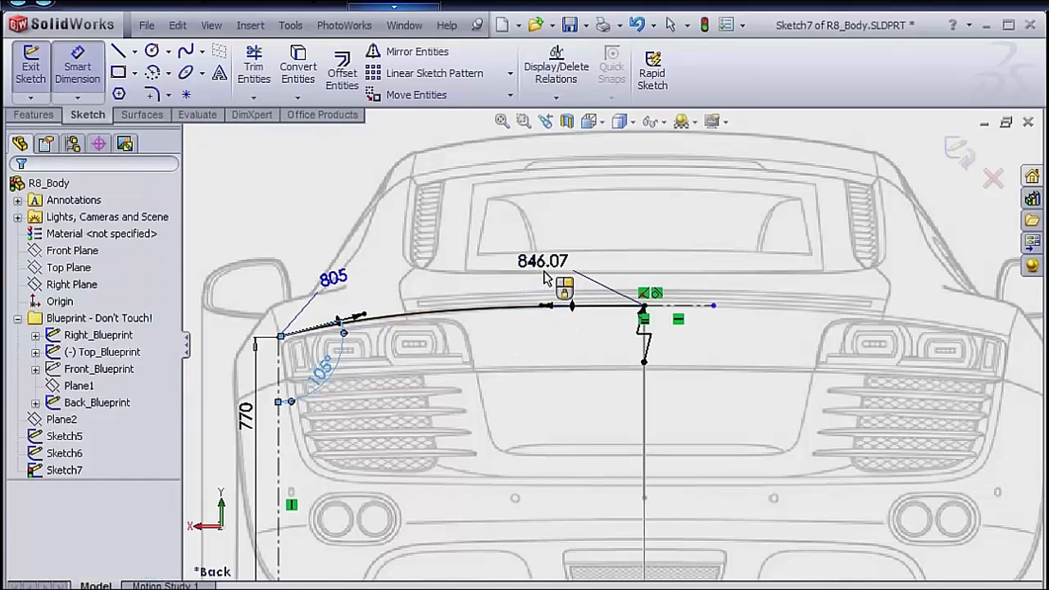
pyautogui.click(548, 279)
pyautogui.write('850')
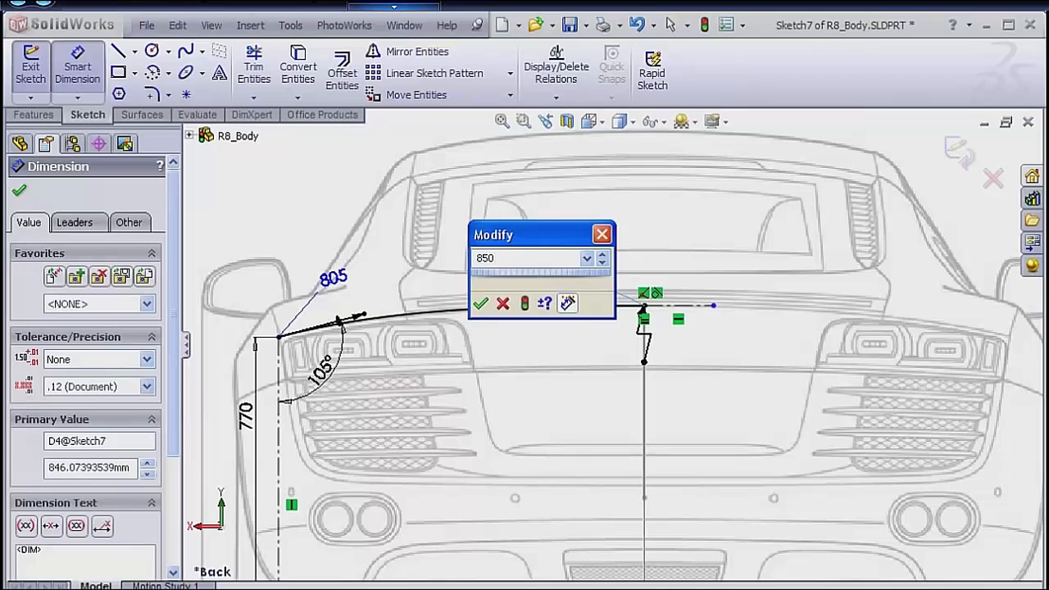
pyautogui.press('Return')
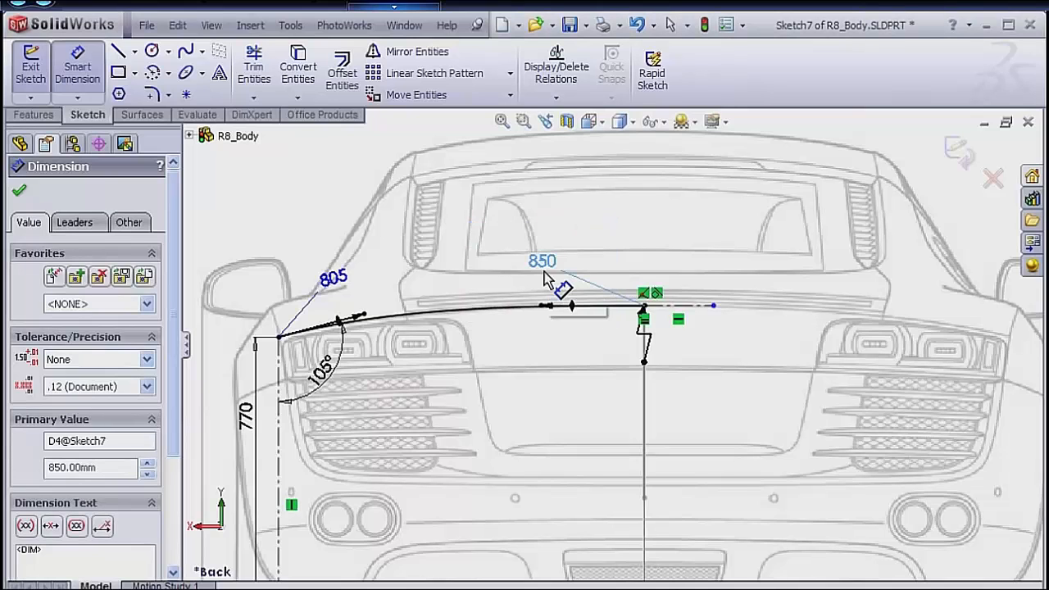
# Exit the back-view sketch, orient the model to Isometric and clear the selection.
pyautogui.scroll(3, 546, 278)
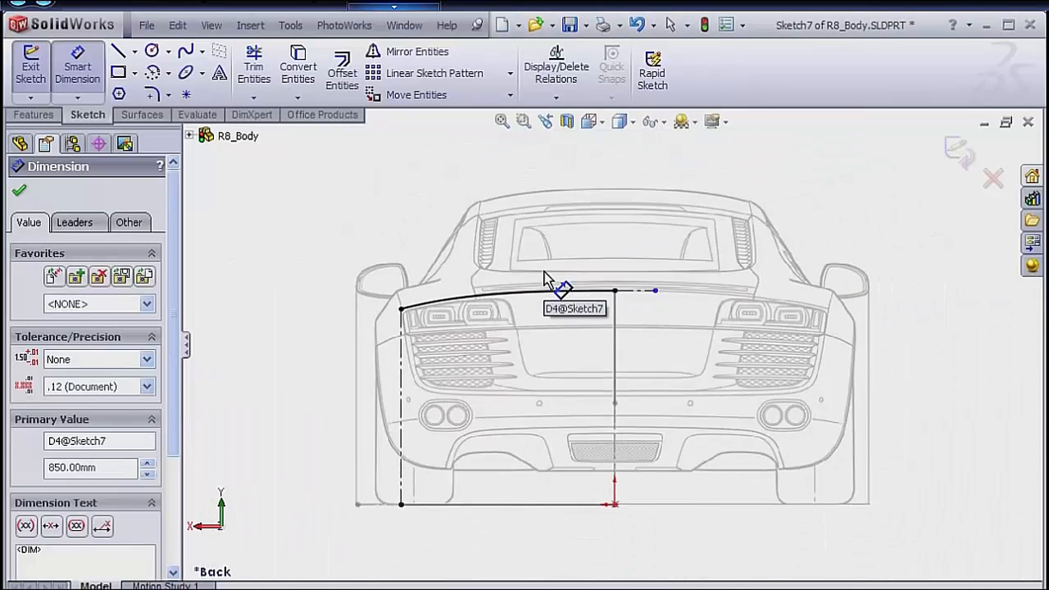
pyautogui.click(957, 150)
pyautogui.moveTo(793, 206)
pyautogui.mouseDown(button='middle')
pyautogui.moveTo(506, 269)
pyautogui.moveTo(533, 279)
pyautogui.mouseUp(button='middle')
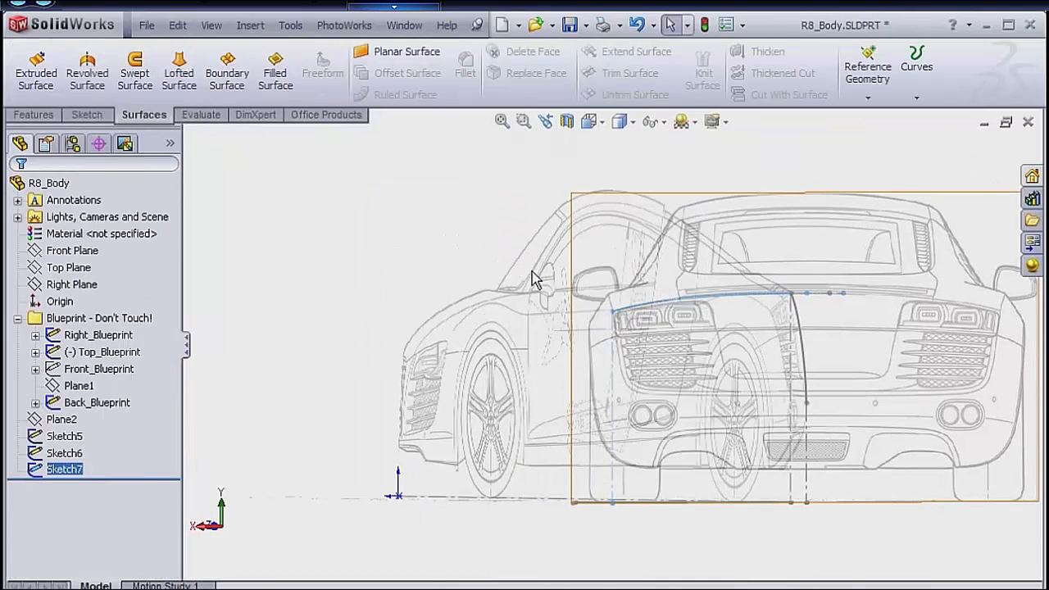
pyautogui.press('space')
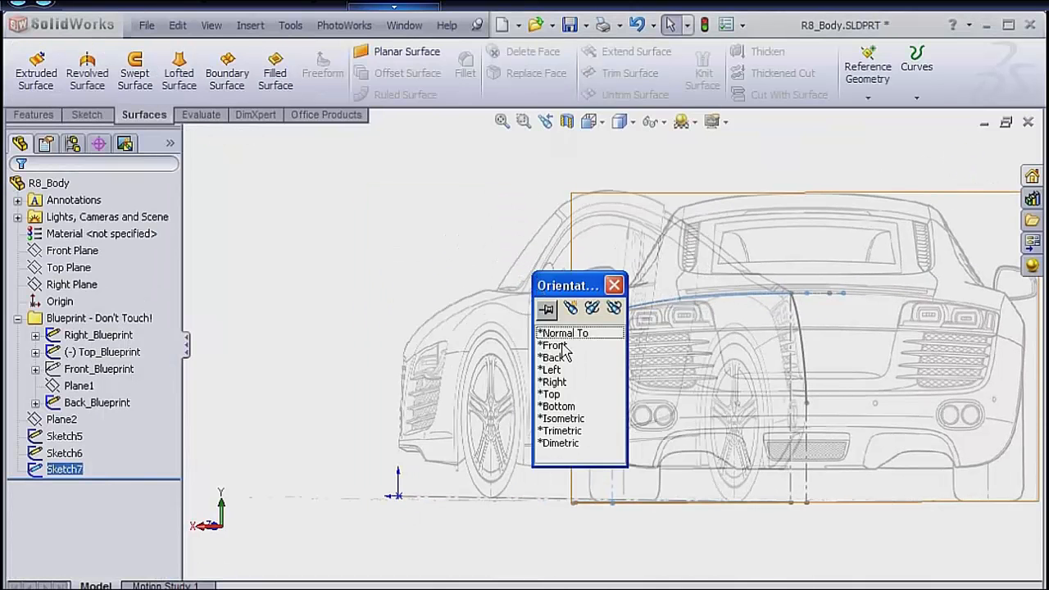
pyautogui.doubleClick(570, 421)
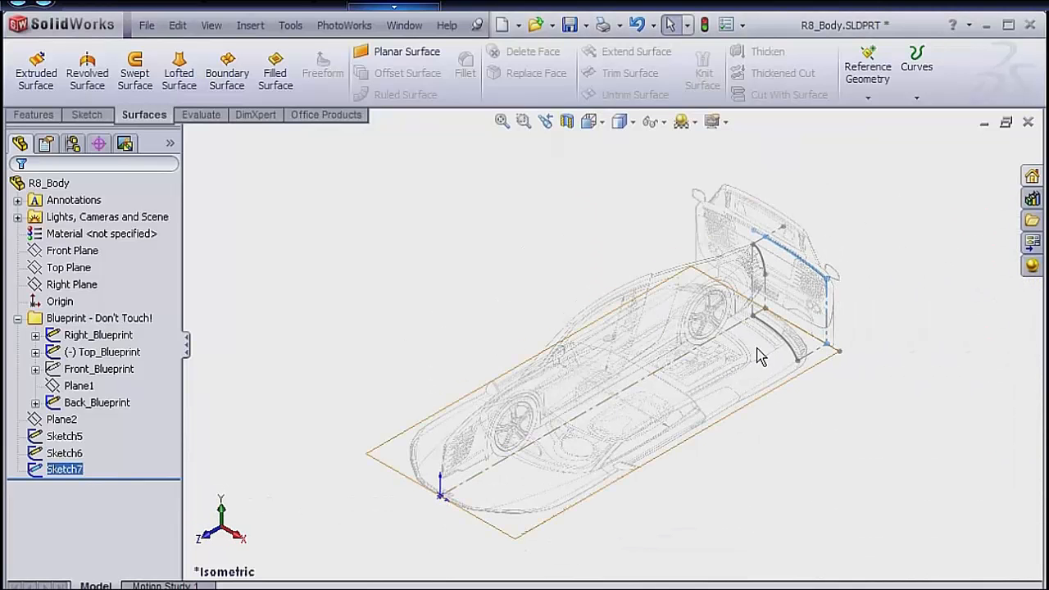
pyautogui.press('Escape')
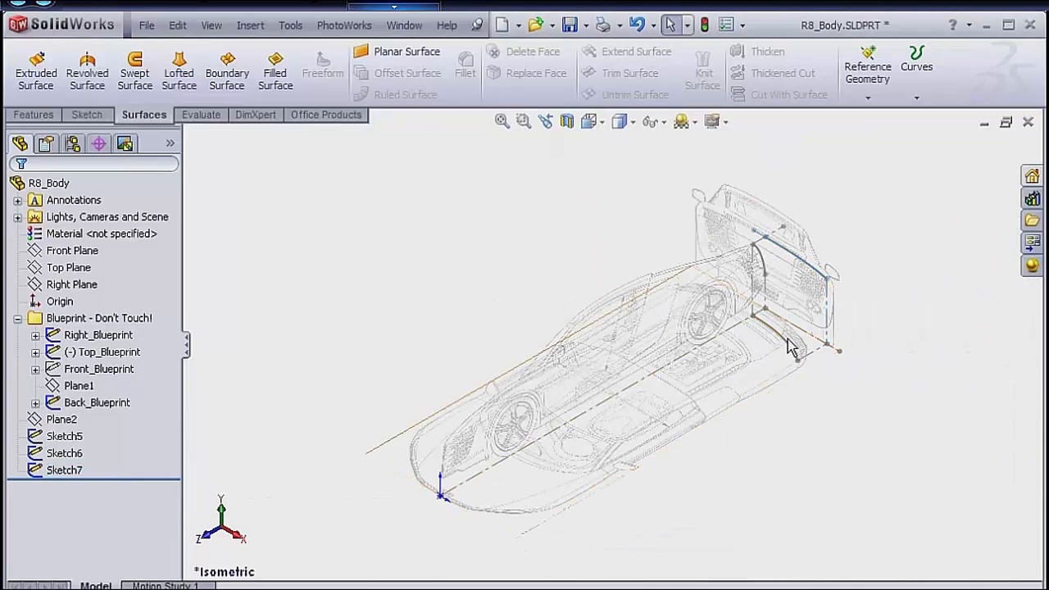
# Create a projected curve with Sketch onto Sketch from the top-view Sketch6 and the back-view Sketch7.
pyautogui.click(252, 26)
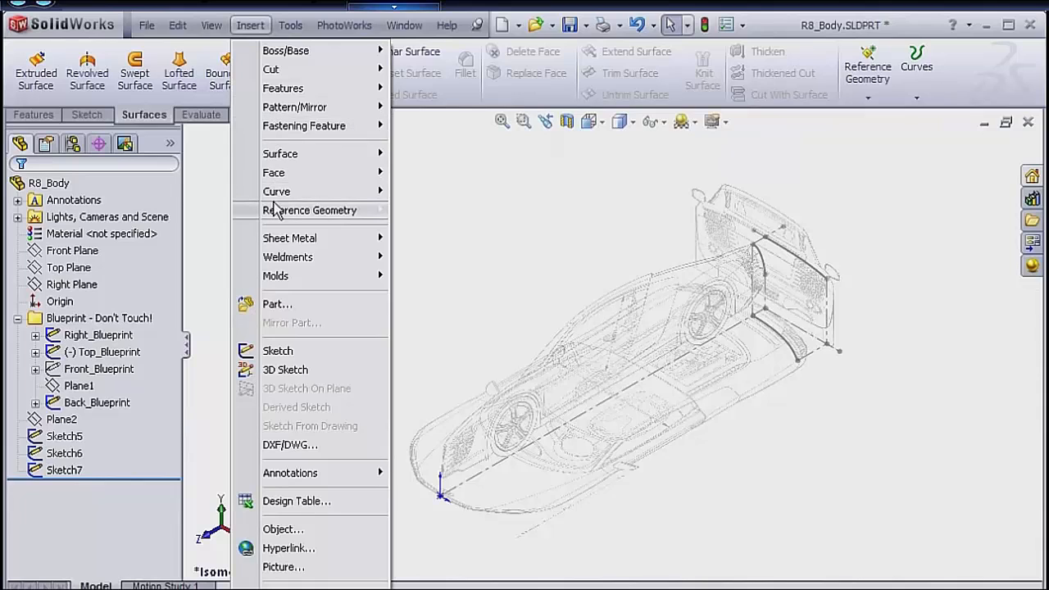
pyautogui.moveTo(277, 195)
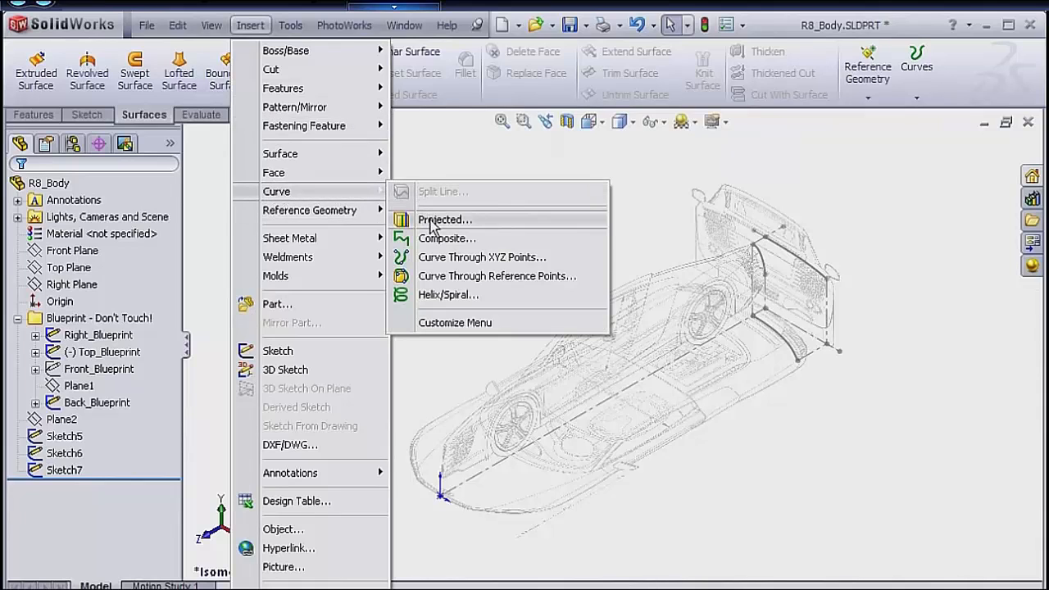
pyautogui.click(431, 223)
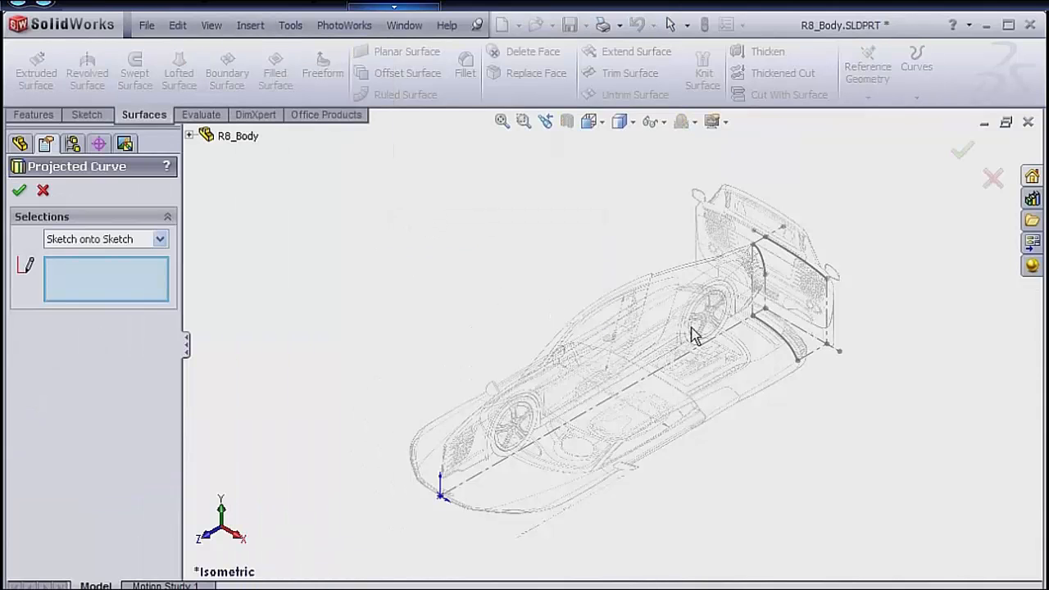
pyautogui.click(770, 332)
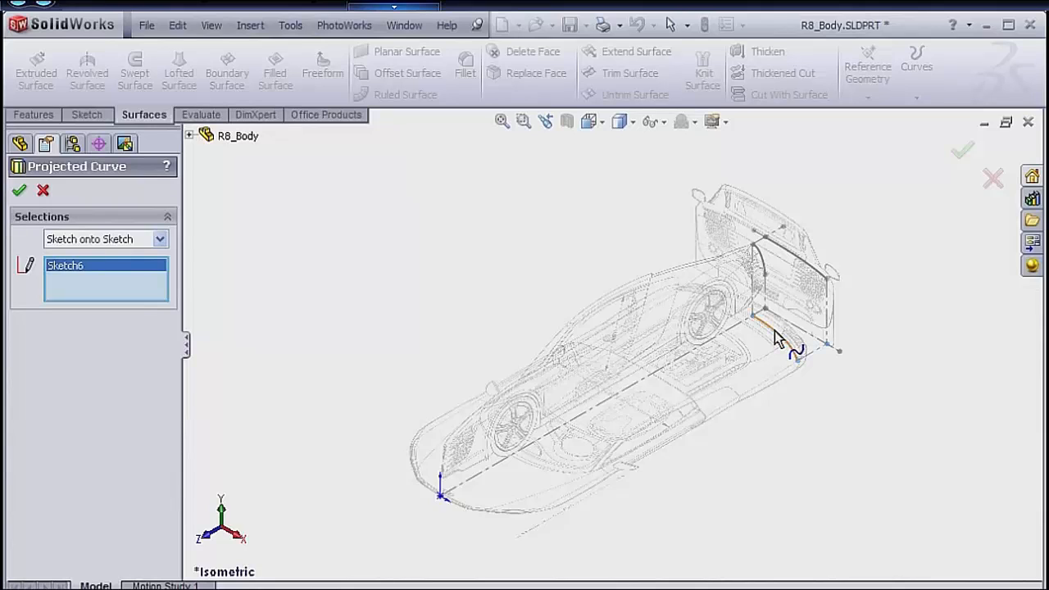
pyautogui.click(794, 261)
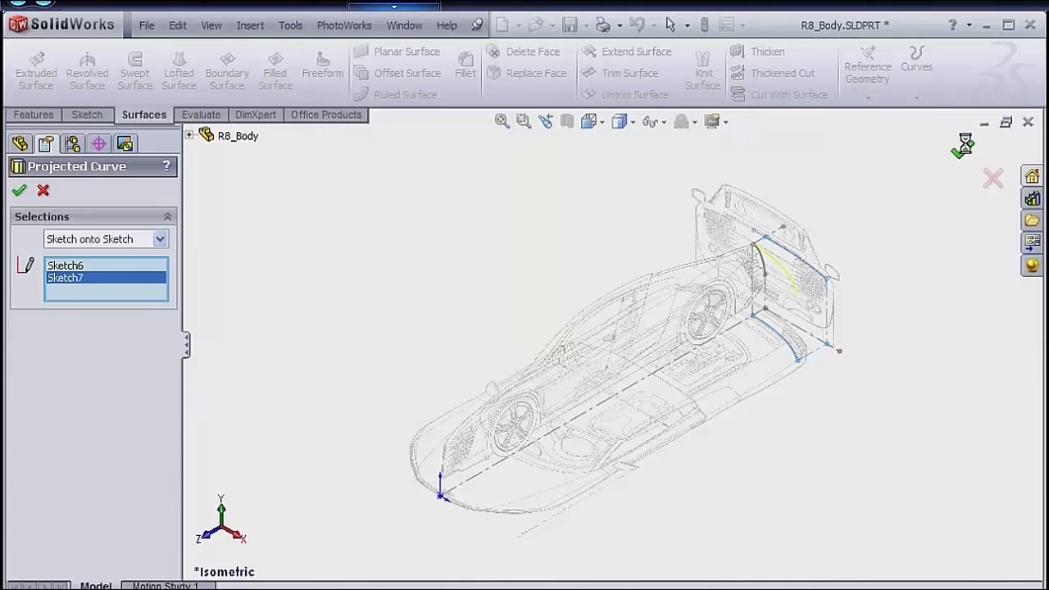
pyautogui.click(476, 252)
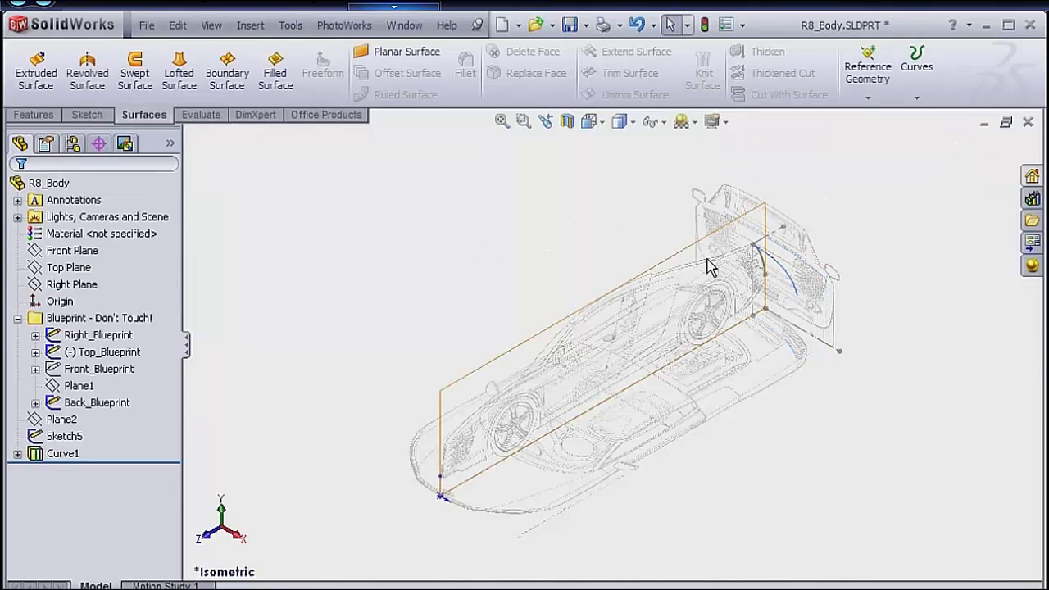
# Start a Swept Surface for the rear bumper with Sketch5 as the profile and the projected curve Curve1 as the path.
pyautogui.scroll(-5, 756, 260)
pyautogui.scroll(-2, 814, 278)
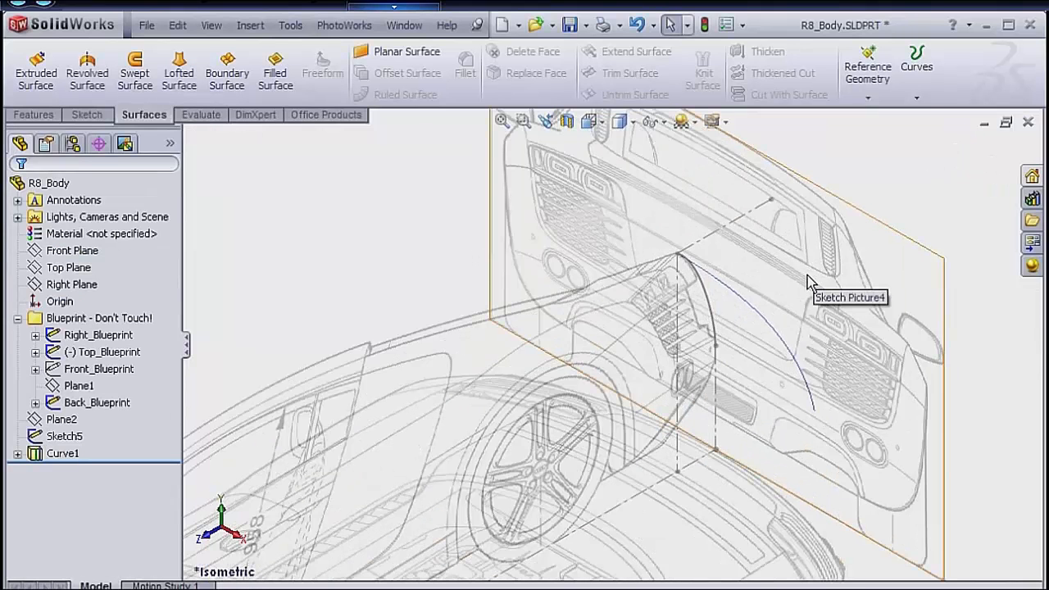
pyautogui.scroll(1, 805, 273)
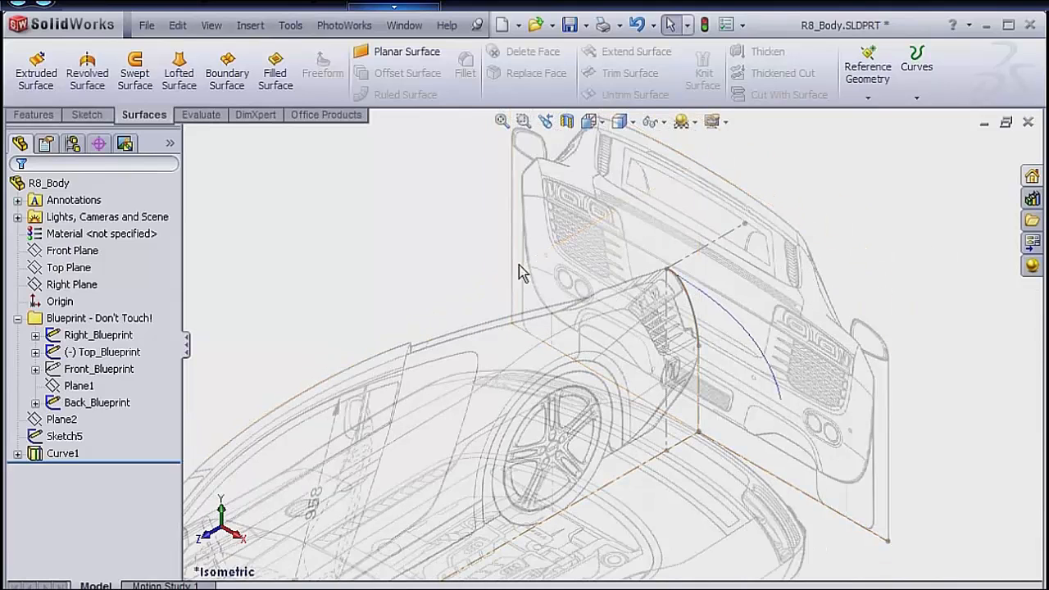
pyautogui.click(135, 73)
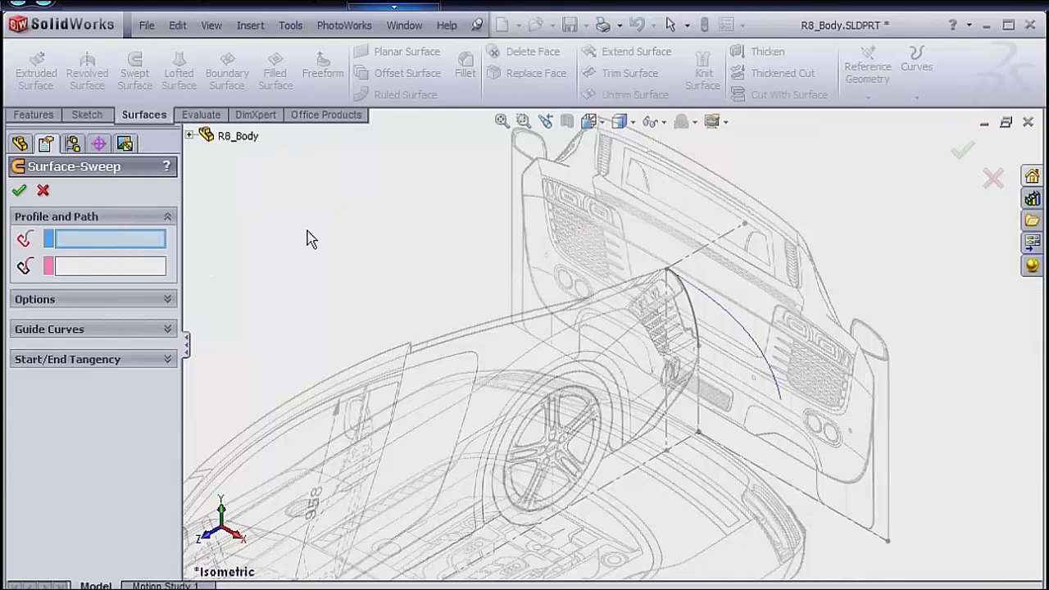
pyautogui.click(190, 137)
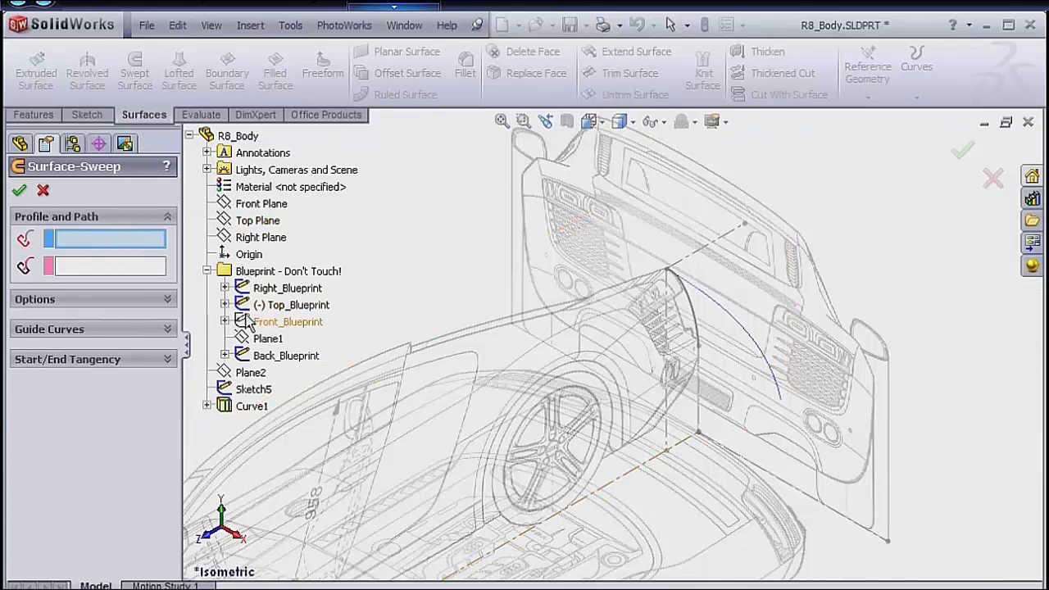
pyautogui.click(246, 389)
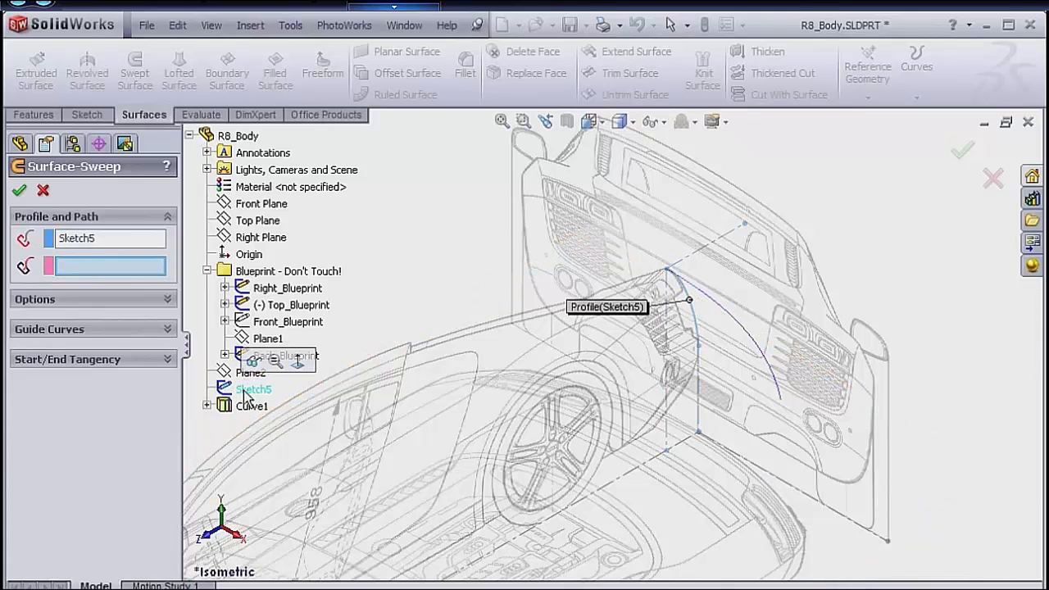
pyautogui.click(249, 408)
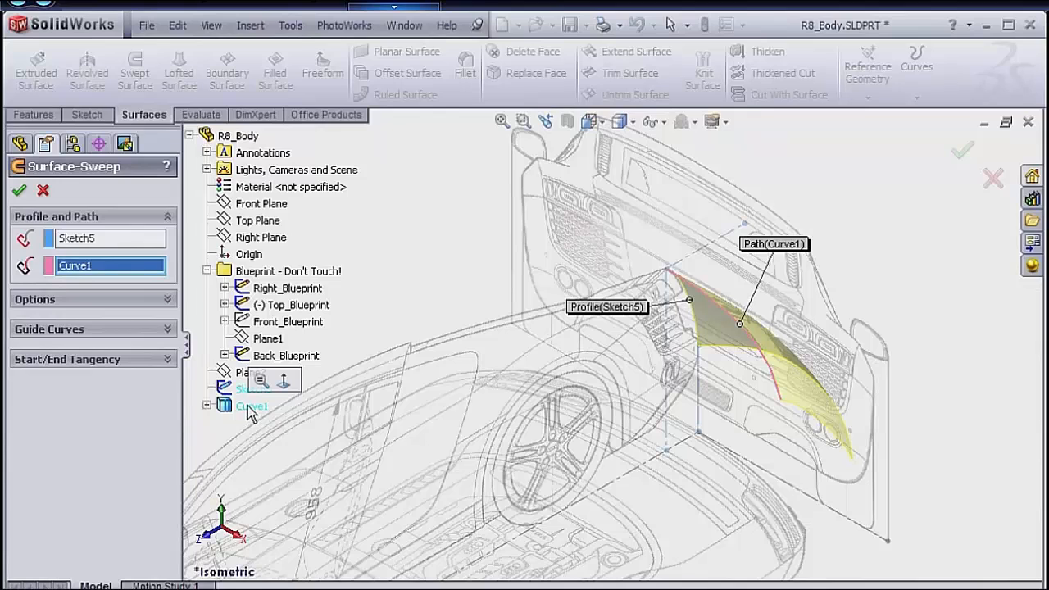
# Set the sweep's orientation/twist type to Keep normal constant and create the surface.
pyautogui.click(110, 304)
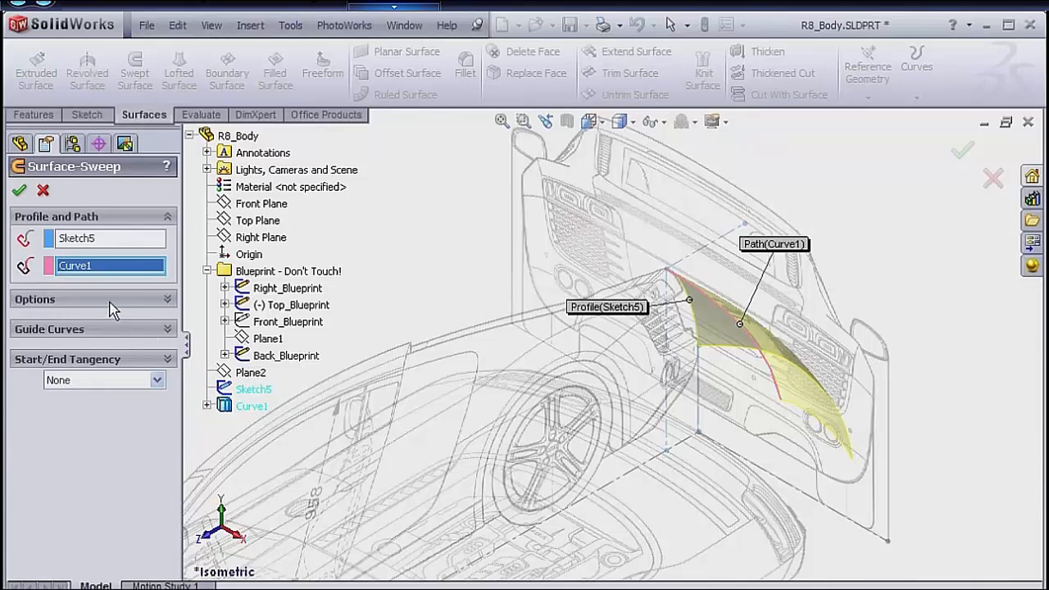
pyautogui.click(119, 339)
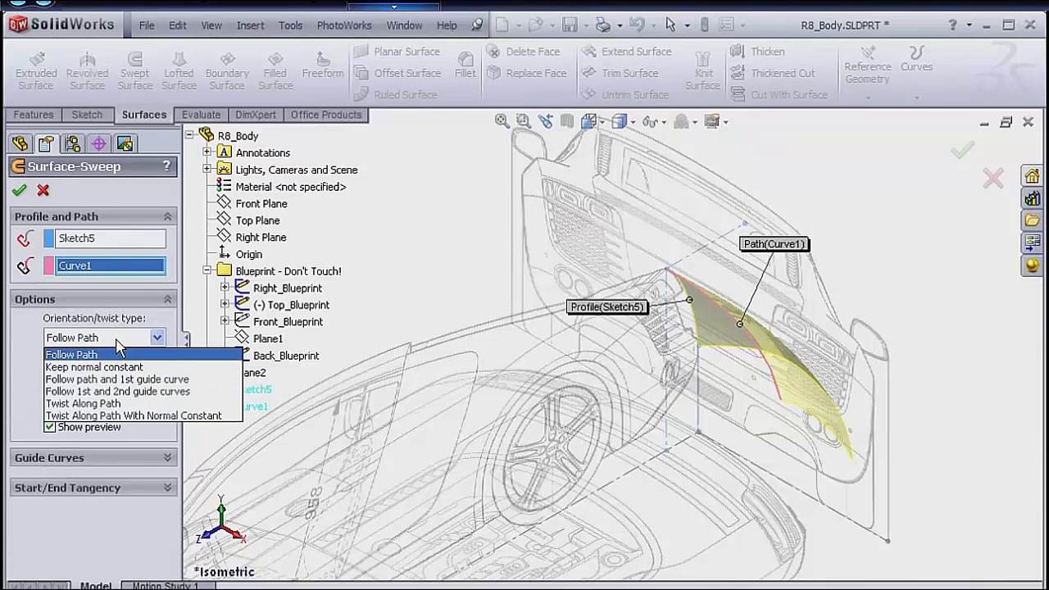
pyautogui.click(119, 367)
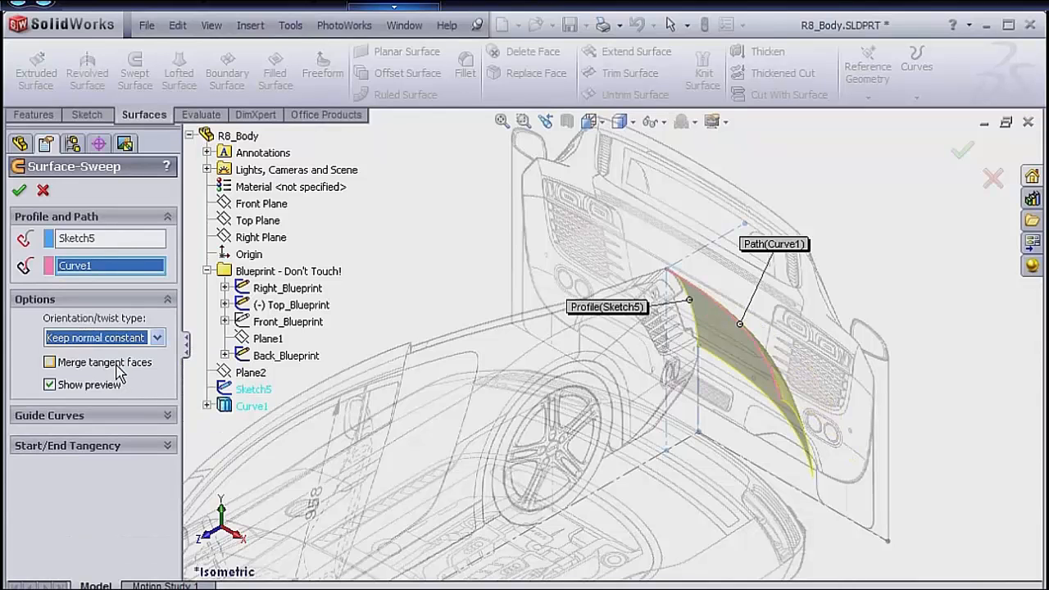
pyautogui.click(20, 194)
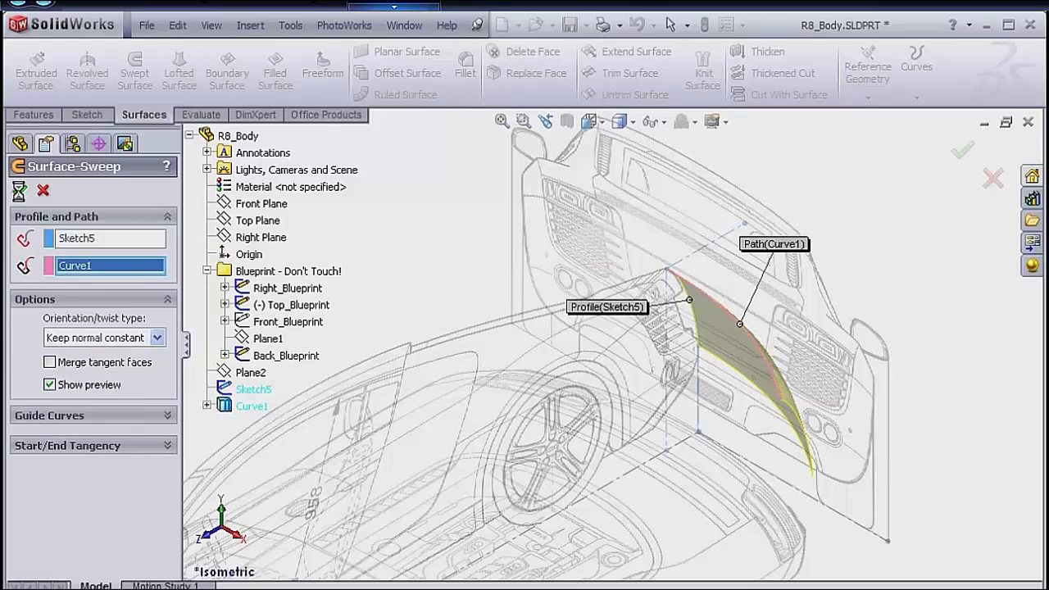
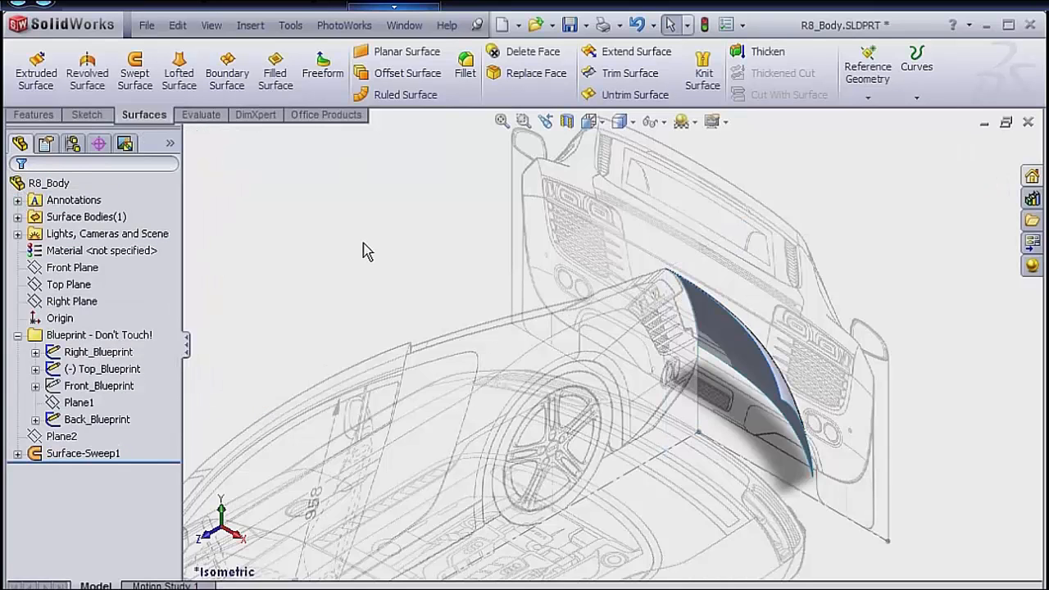
# Create two coincident copies of the swept rear bumper surface using Offset Surface with a 0 mm distance.
pyautogui.click(385, 82)
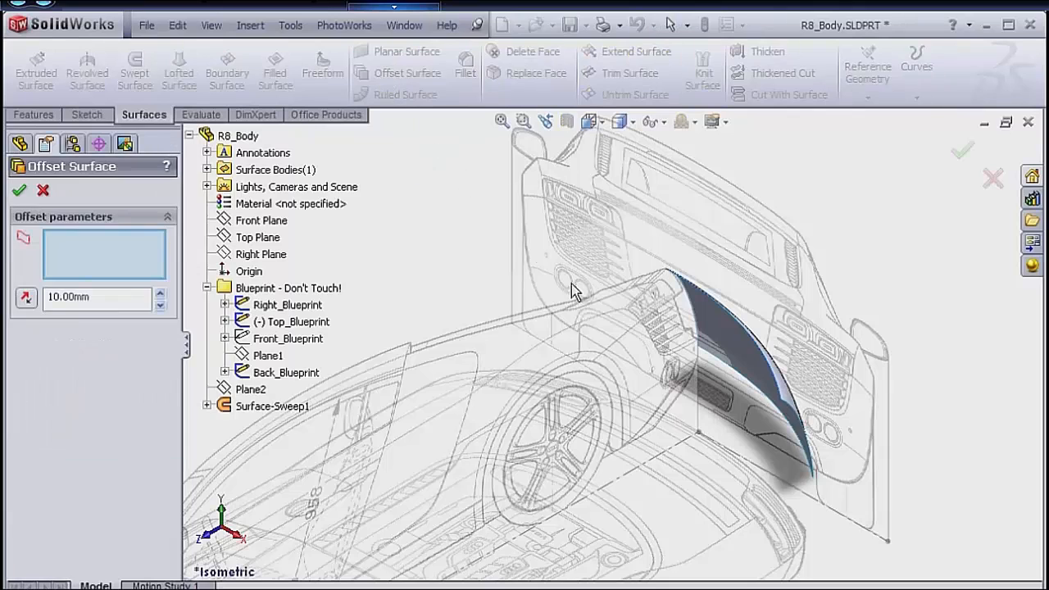
pyautogui.click(761, 372)
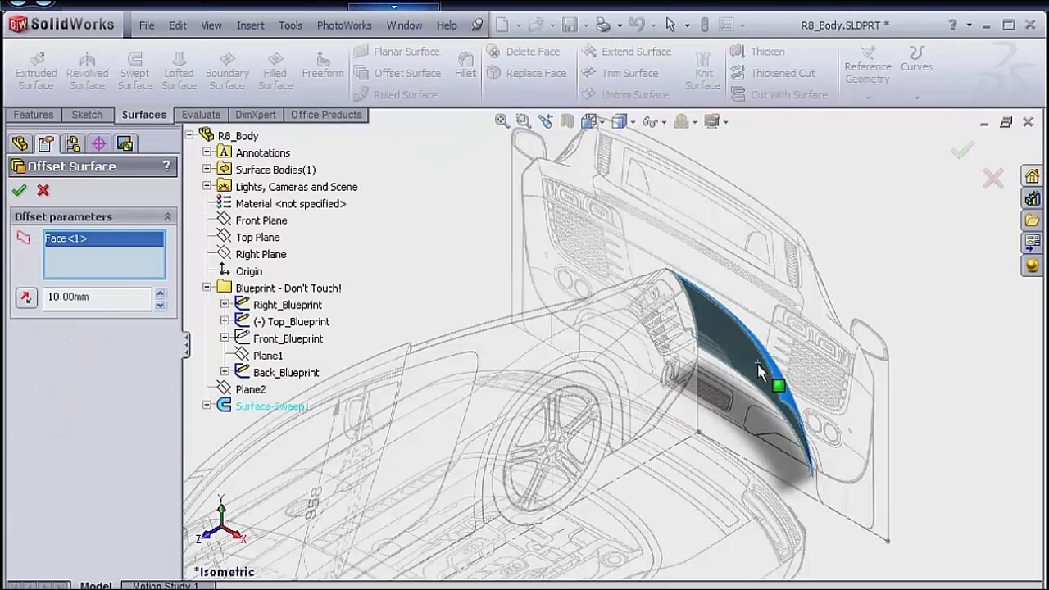
pyautogui.doubleClick(111, 299)
pyautogui.write('0')
pyautogui.press('Return')
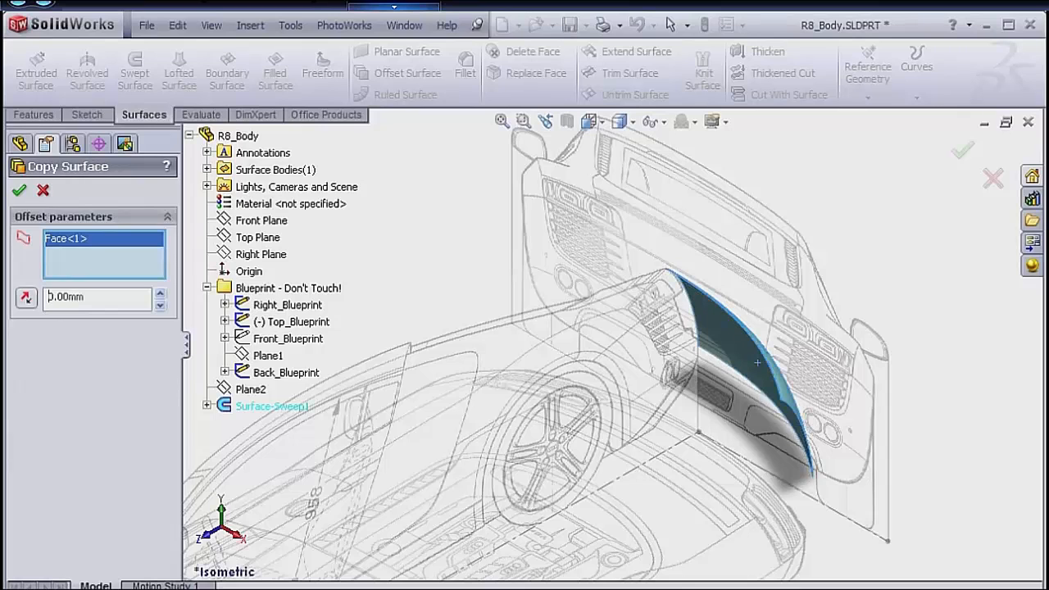
pyautogui.click(20, 192)
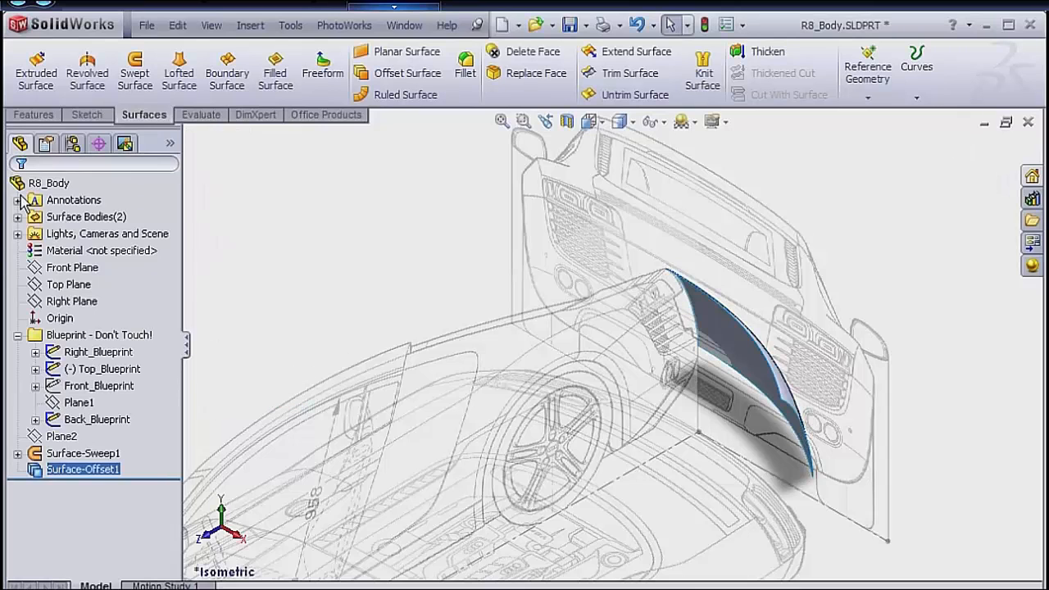
pyautogui.click(396, 75)
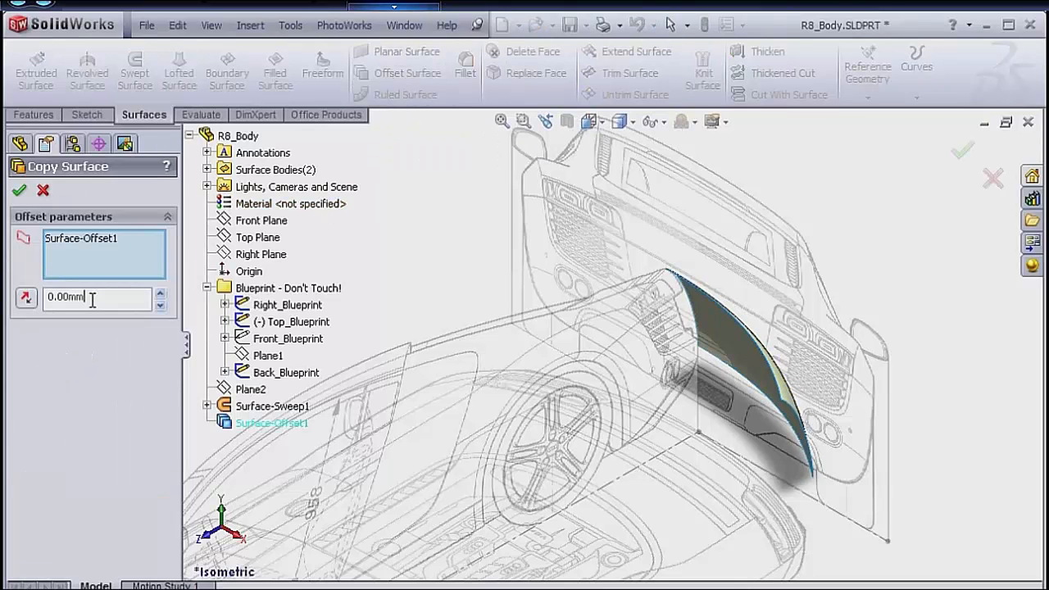
pyautogui.click(20, 193)
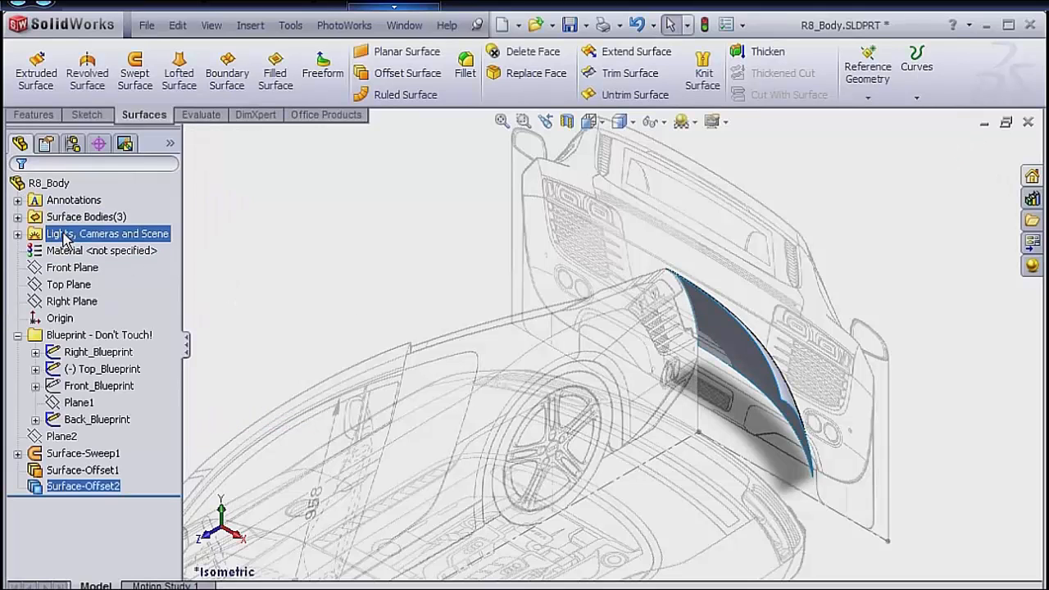
# Hide the surface bodies Surface-Offset1 and Surface-Offset2, leaving the swept body shown.
pyautogui.click(18, 216)
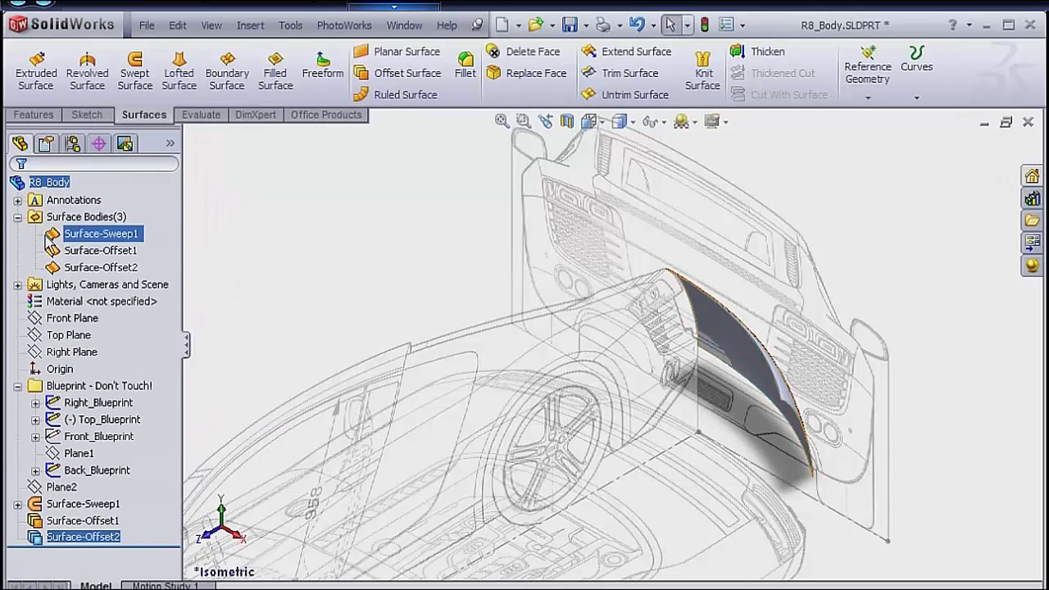
pyautogui.rightClick(97, 251)
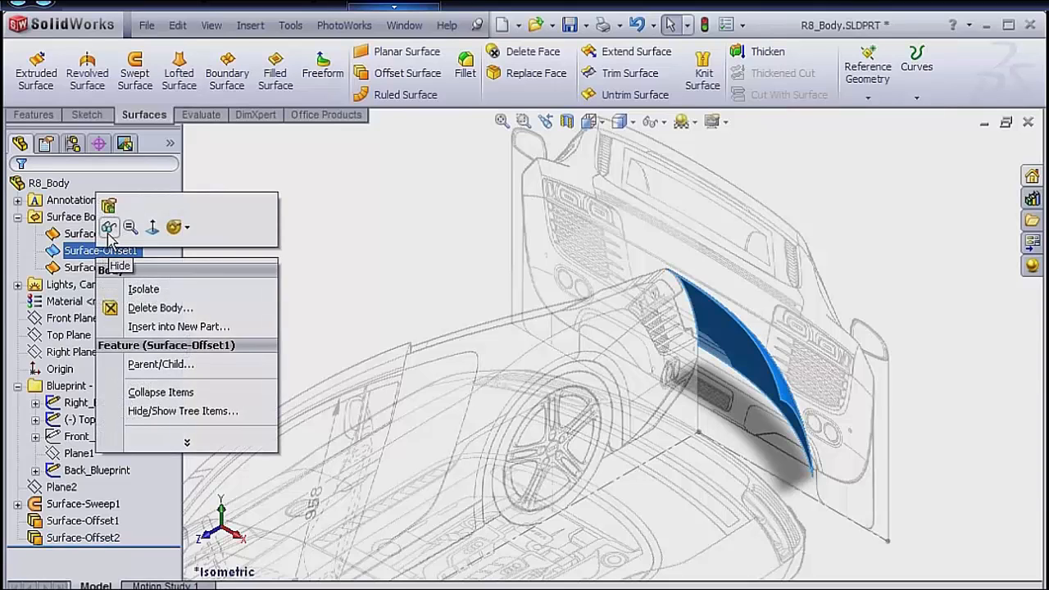
pyautogui.click(108, 229)
pyautogui.rightClick(104, 273)
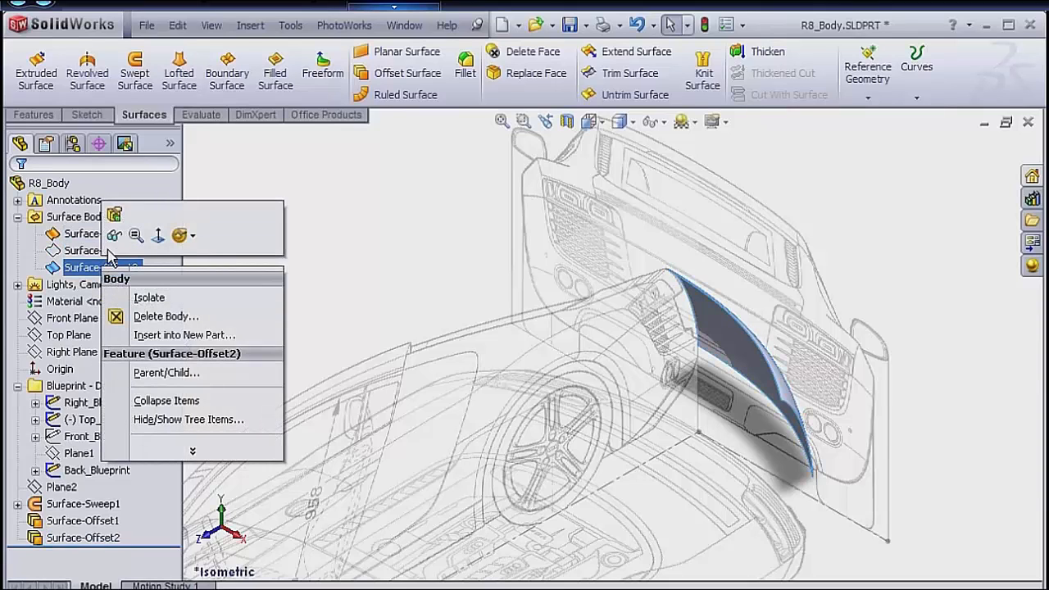
pyautogui.click(114, 236)
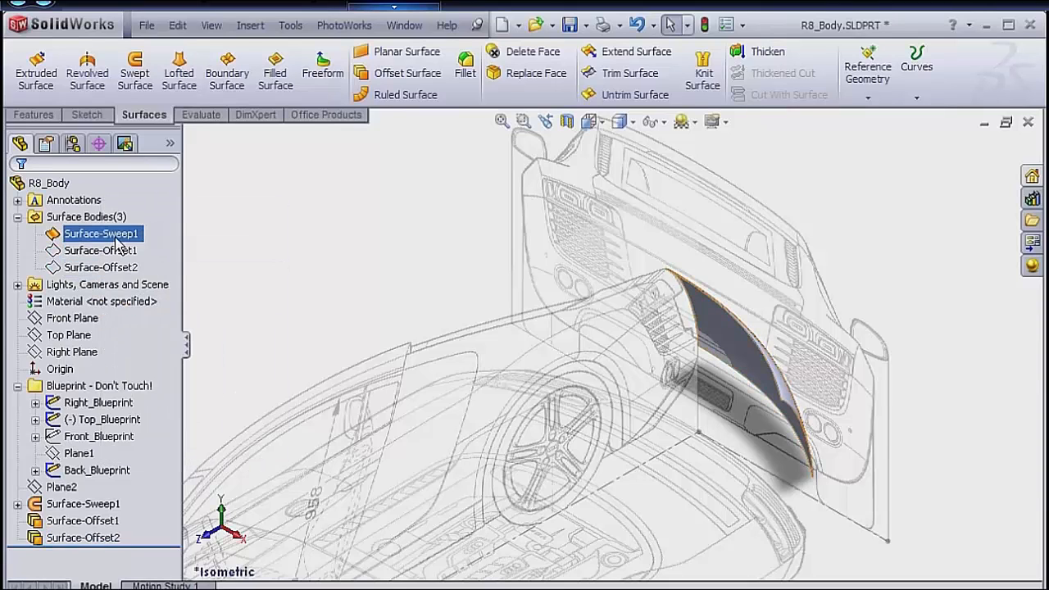
pyautogui.click(18, 218)
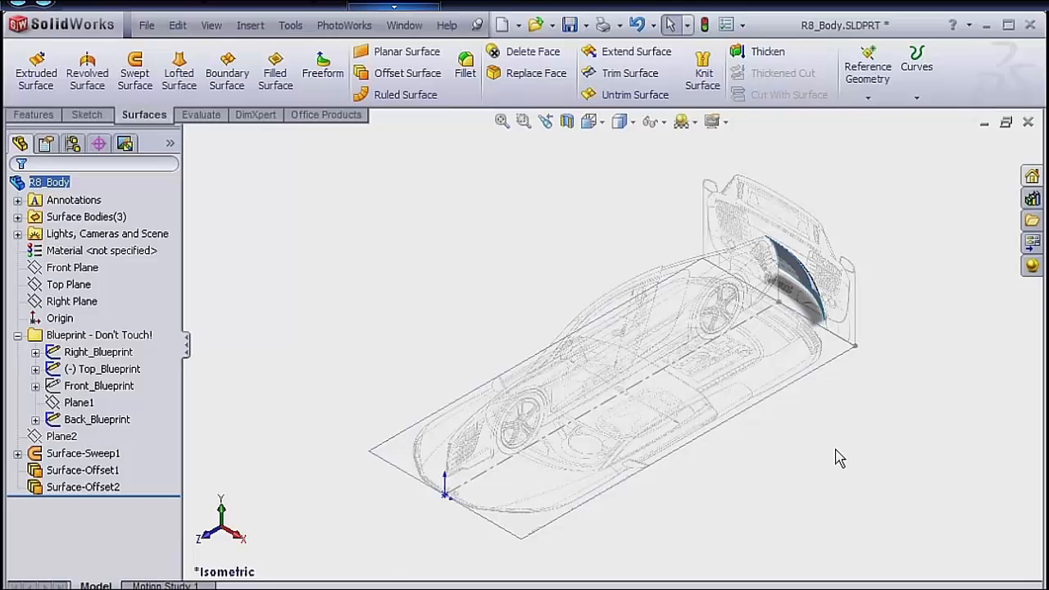
# Orient the model to the Back view and start a sketch on Plane1.
pyautogui.press('space')
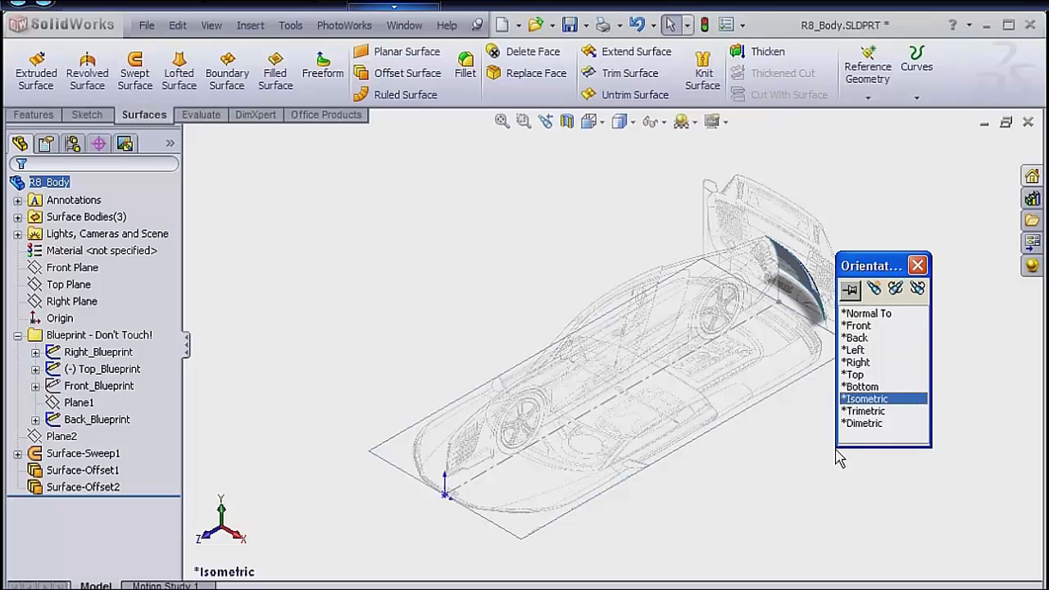
pyautogui.doubleClick(857, 338)
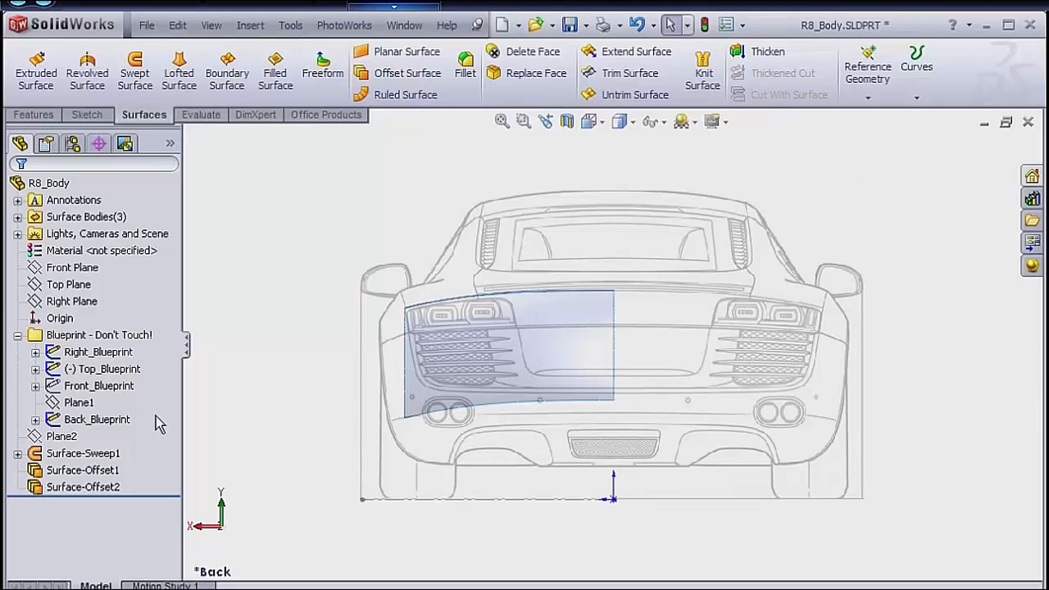
pyautogui.rightClick(97, 403)
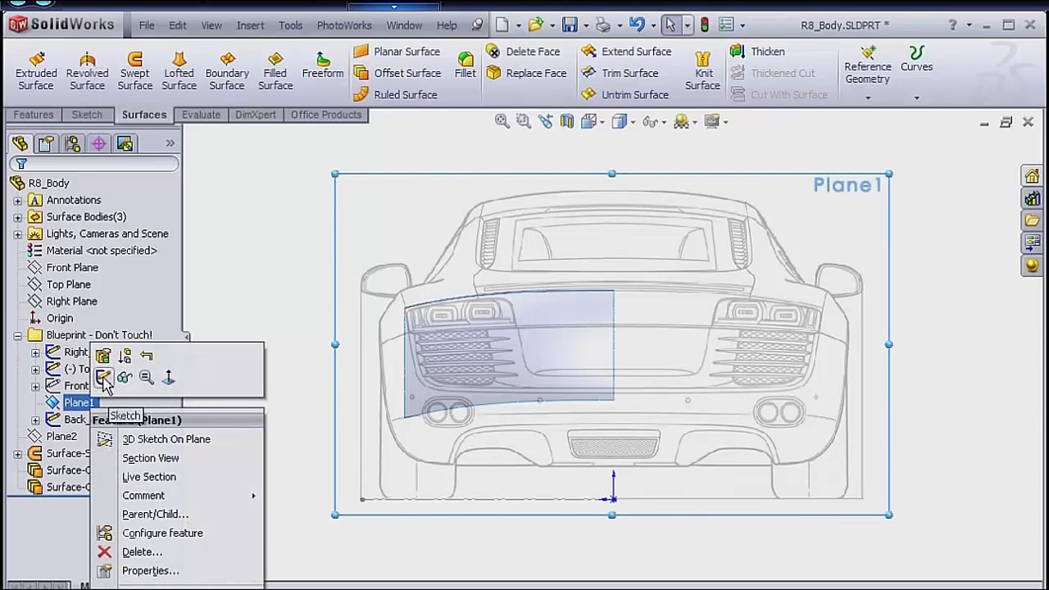
pyautogui.click(103, 378)
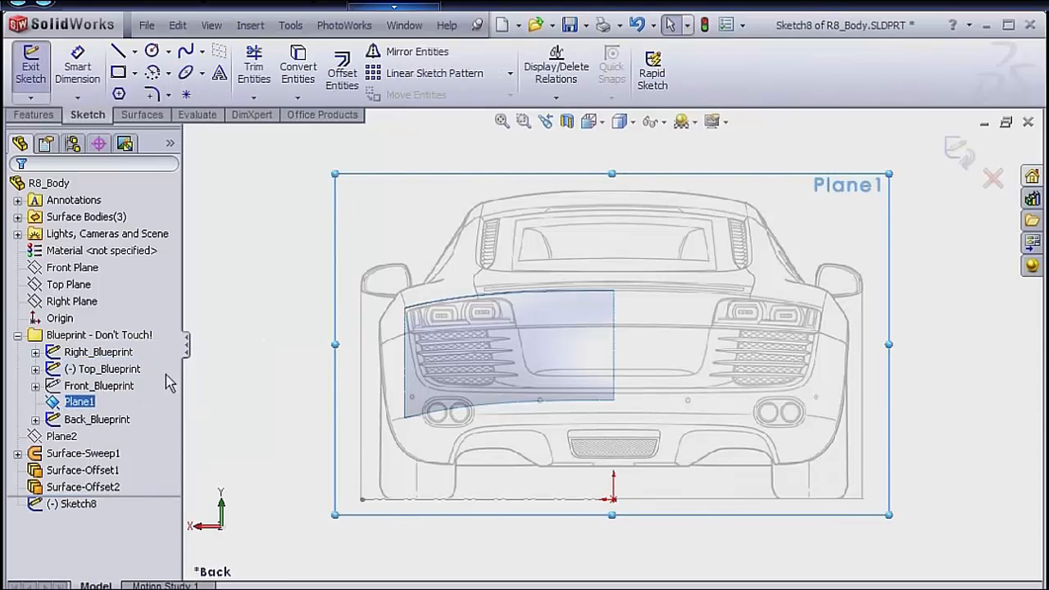
# Convert the upper edge and the outer side edge of the swept bumper surface into sketch entities.
pyautogui.click(462, 296)
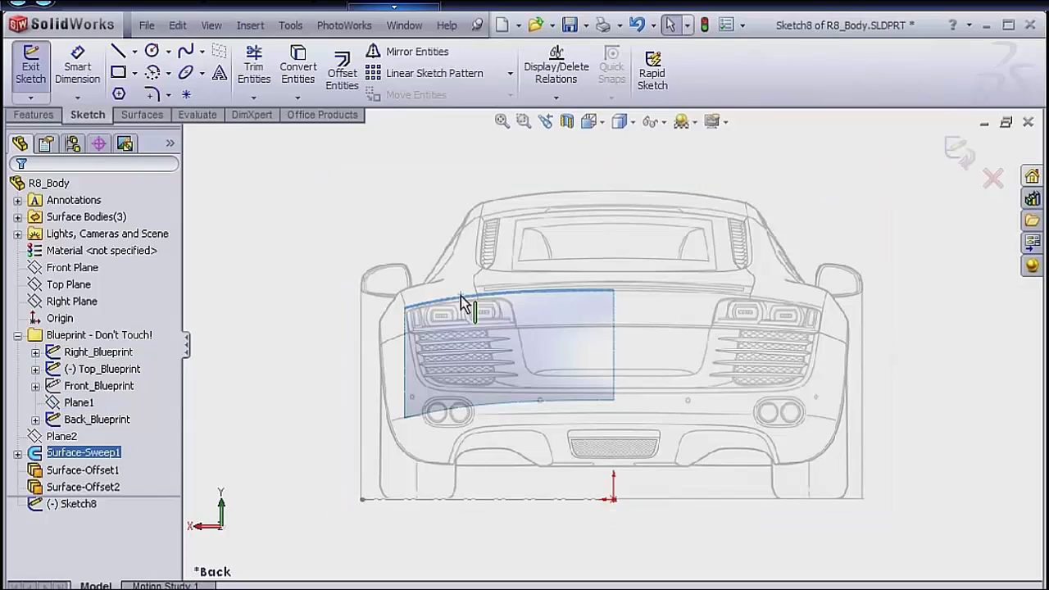
pyautogui.click(298, 72)
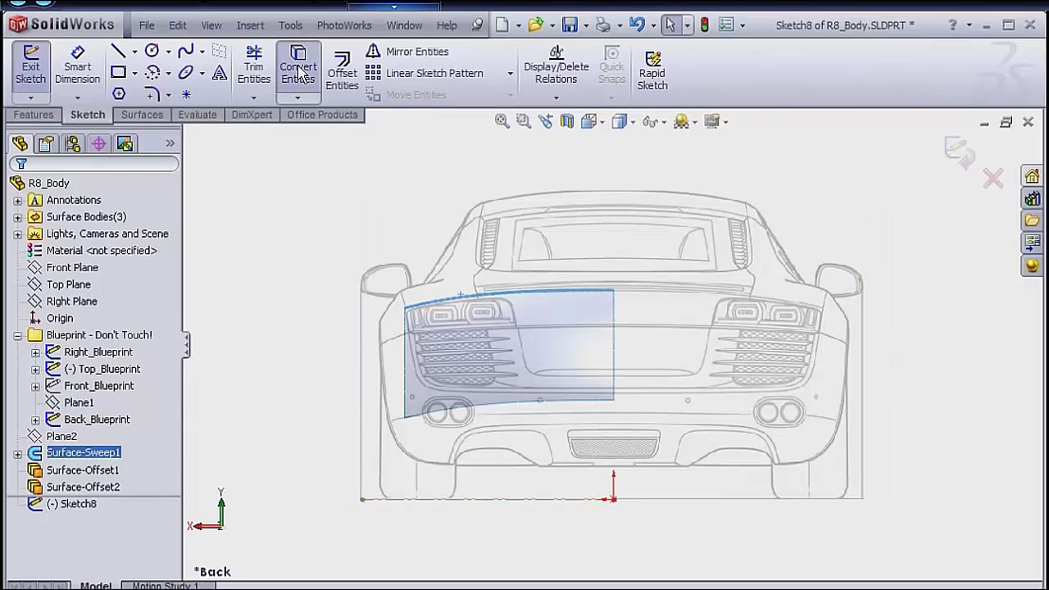
pyautogui.click(404, 355)
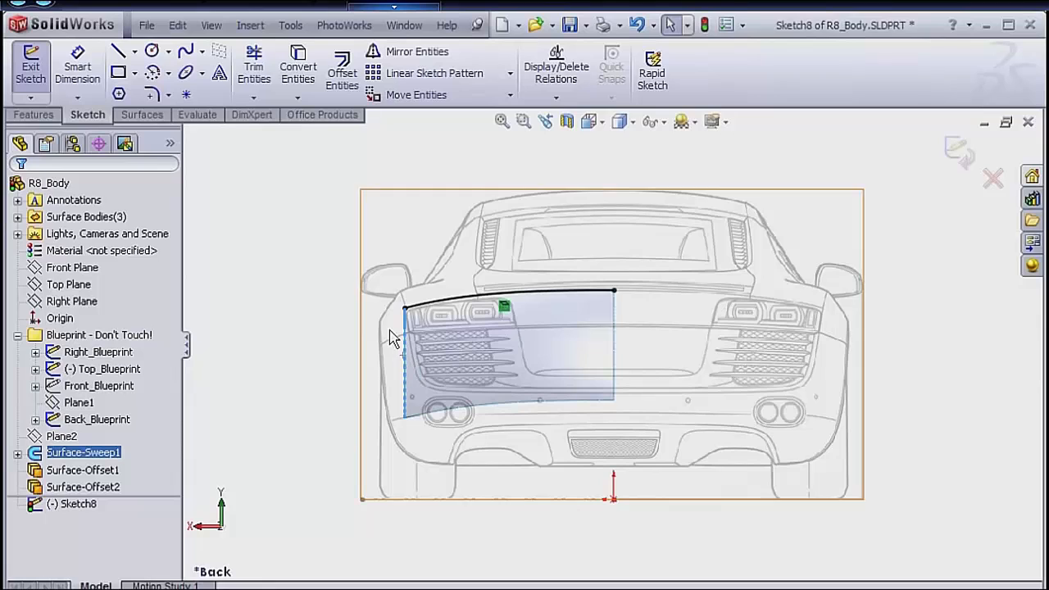
pyautogui.click(297, 72)
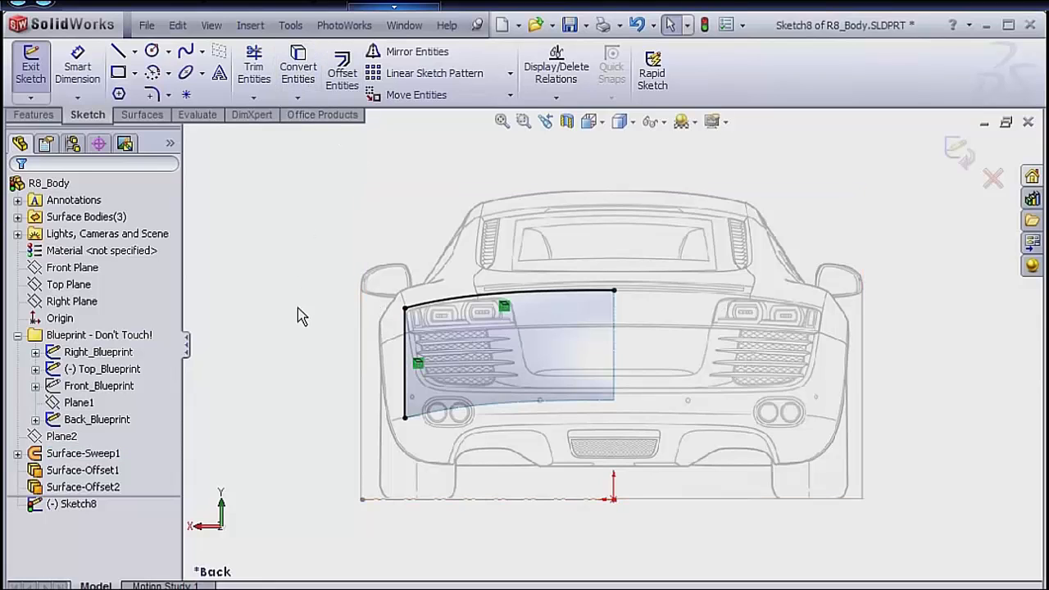
# Change the two converted edges into construction geometry.
pyautogui.click(406, 337)
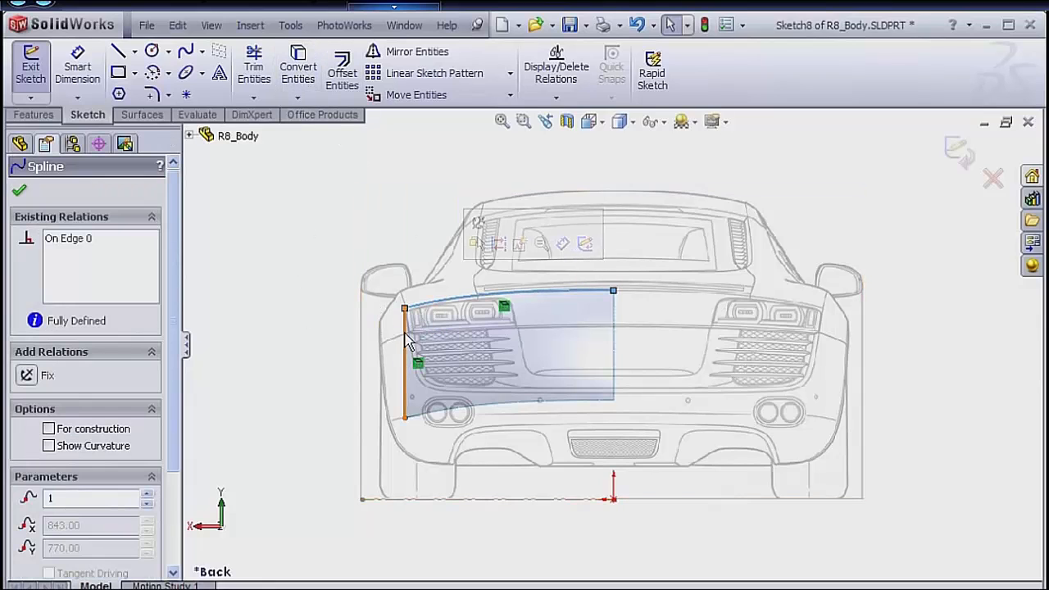
pyautogui.keyDown('ctrl'); pyautogui.click(408, 343); pyautogui.keyUp('ctrl')
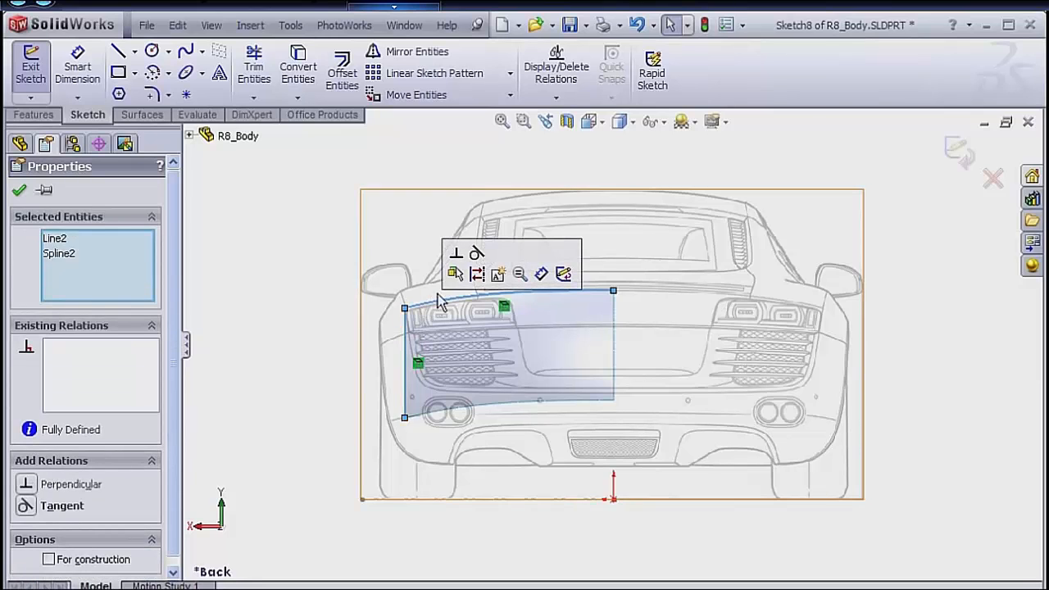
pyautogui.click(478, 275)
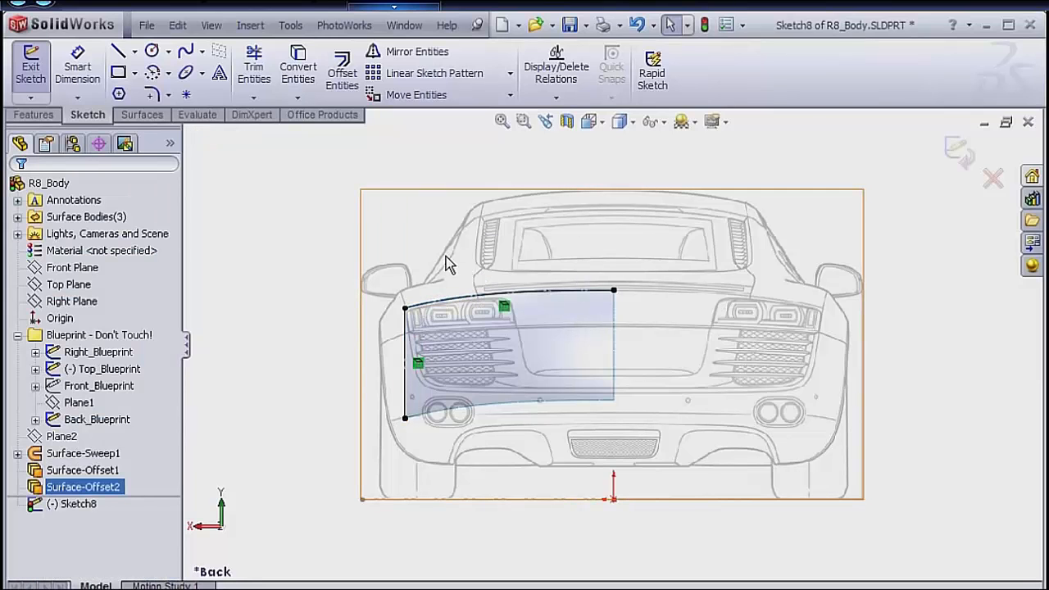
# Draw a six-point spline from the surface's upper outer corner, around the tail light and grille outline, to the surface's centre edge.
pyautogui.scroll(-4, 437, 368)
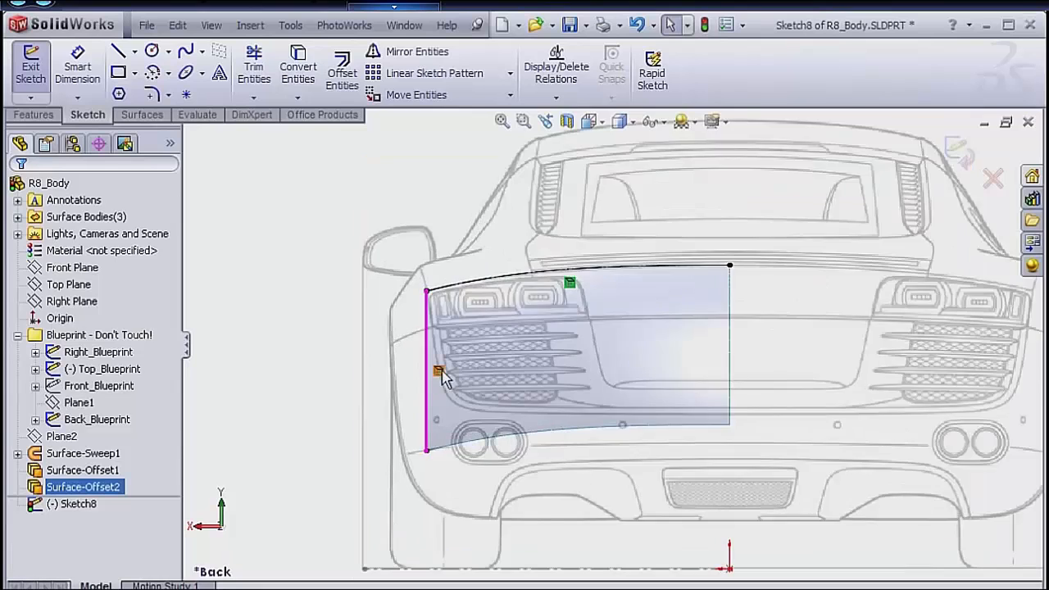
pyautogui.scroll(-2, 444, 375)
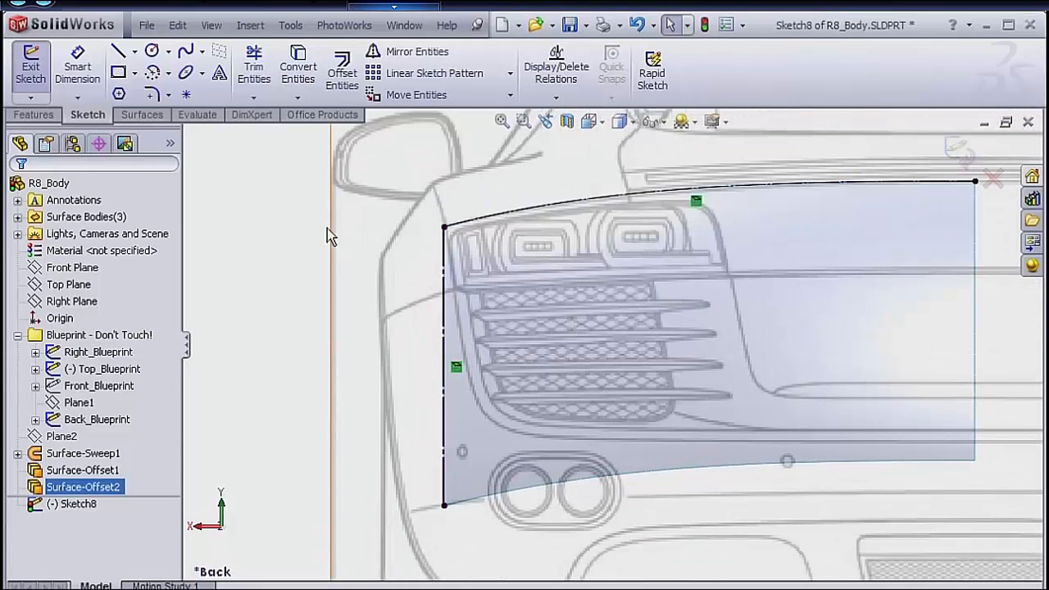
pyautogui.press('s')
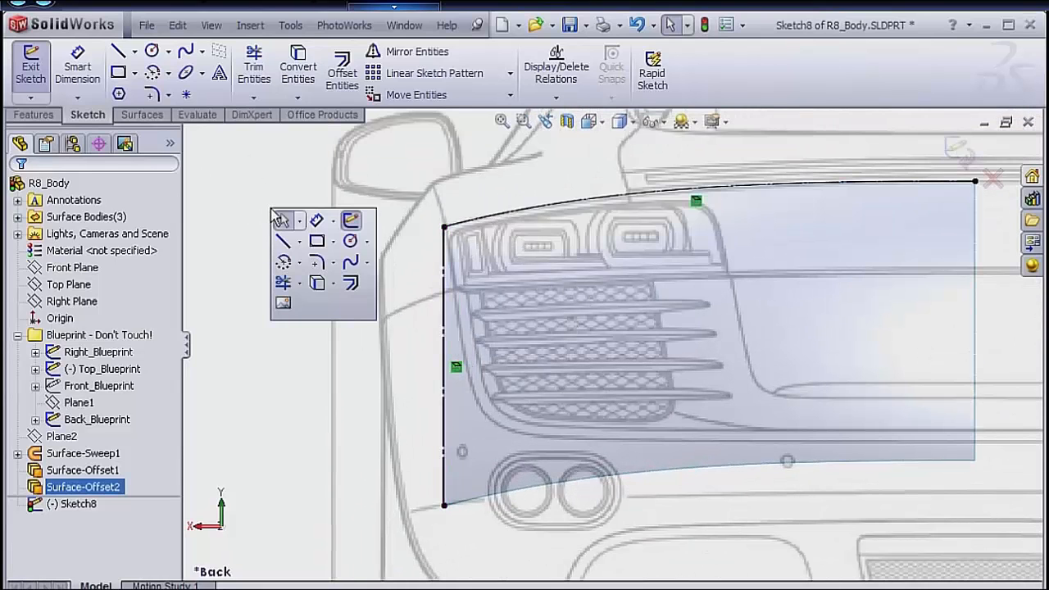
pyautogui.click(351, 264)
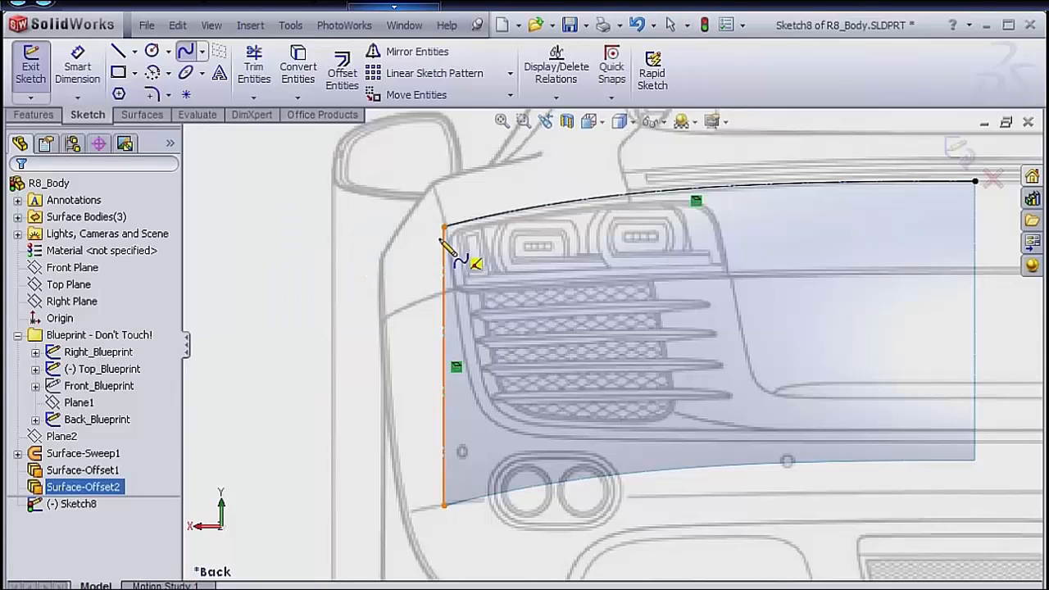
pyautogui.click(443, 227)
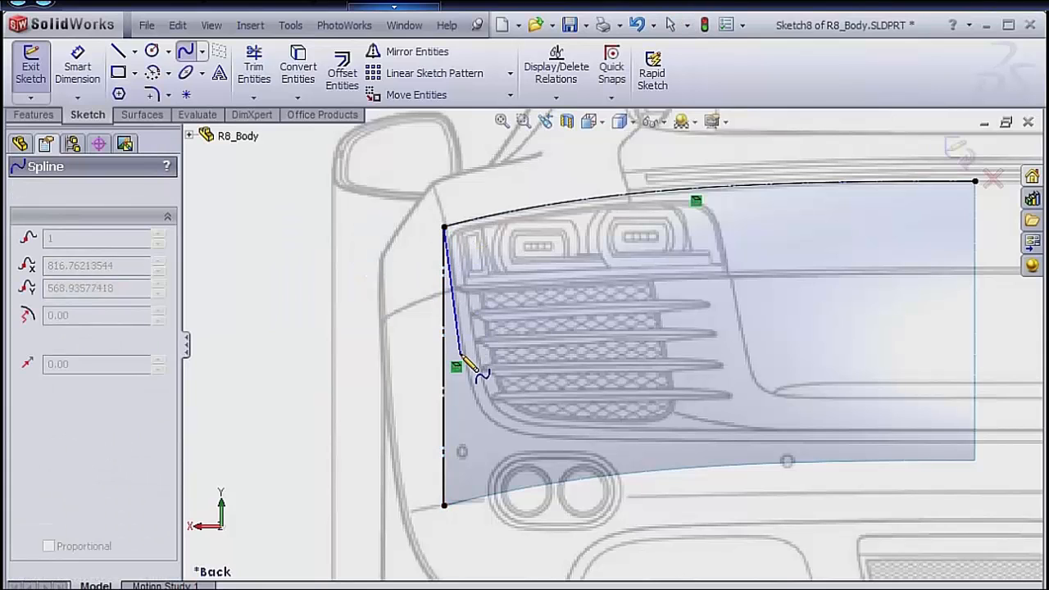
pyautogui.click(468, 371)
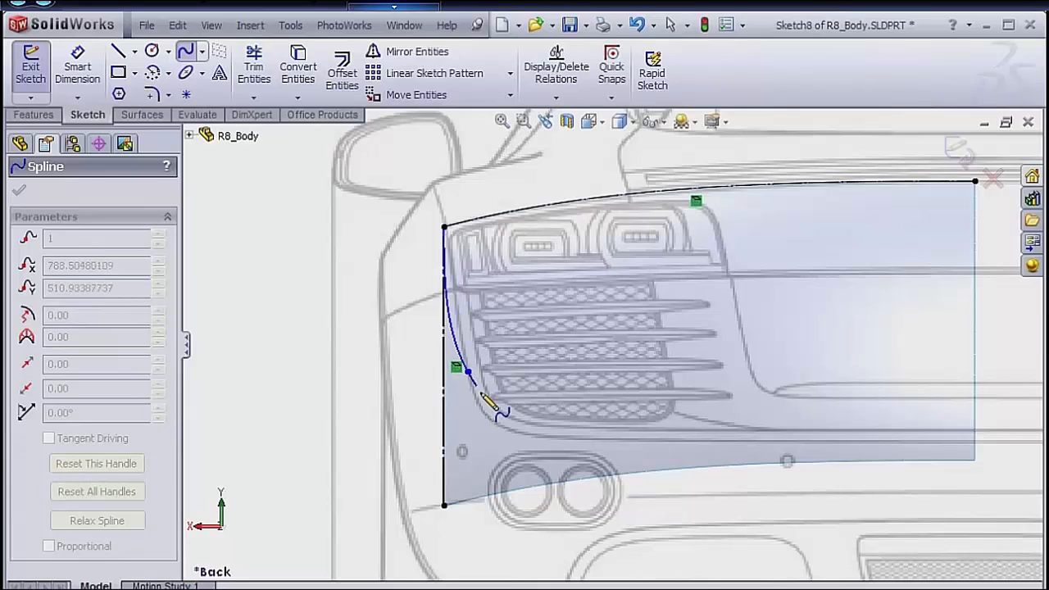
pyautogui.click(478, 406)
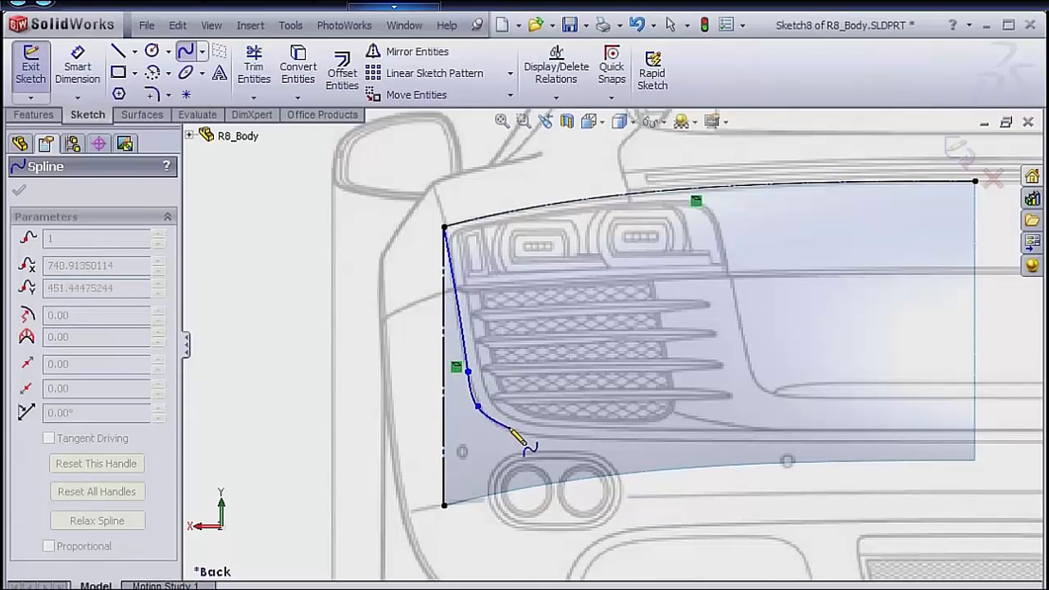
pyautogui.click(510, 430)
pyautogui.click(588, 440)
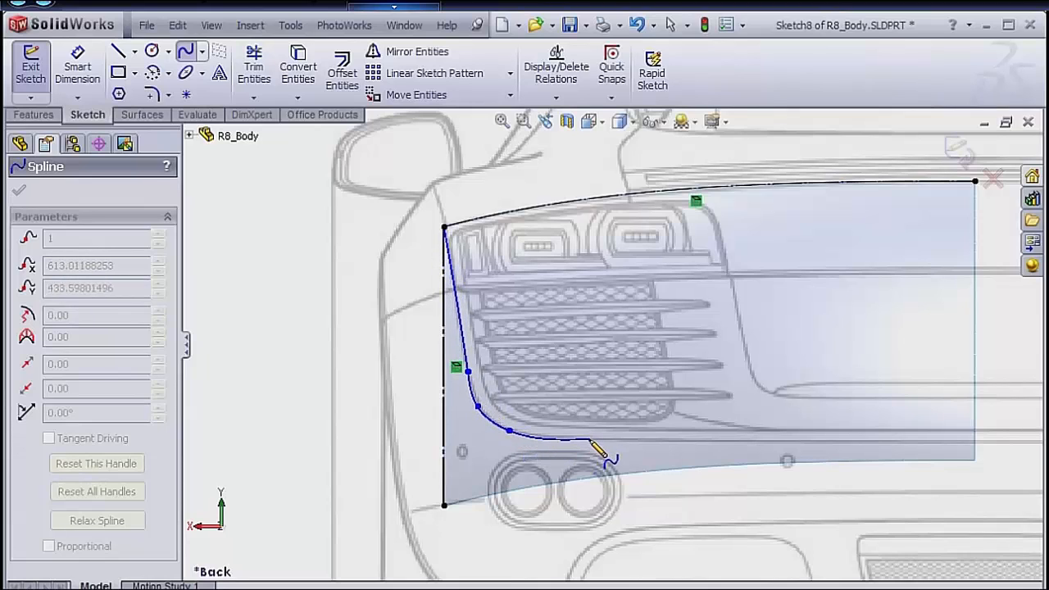
pyautogui.click(976, 443)
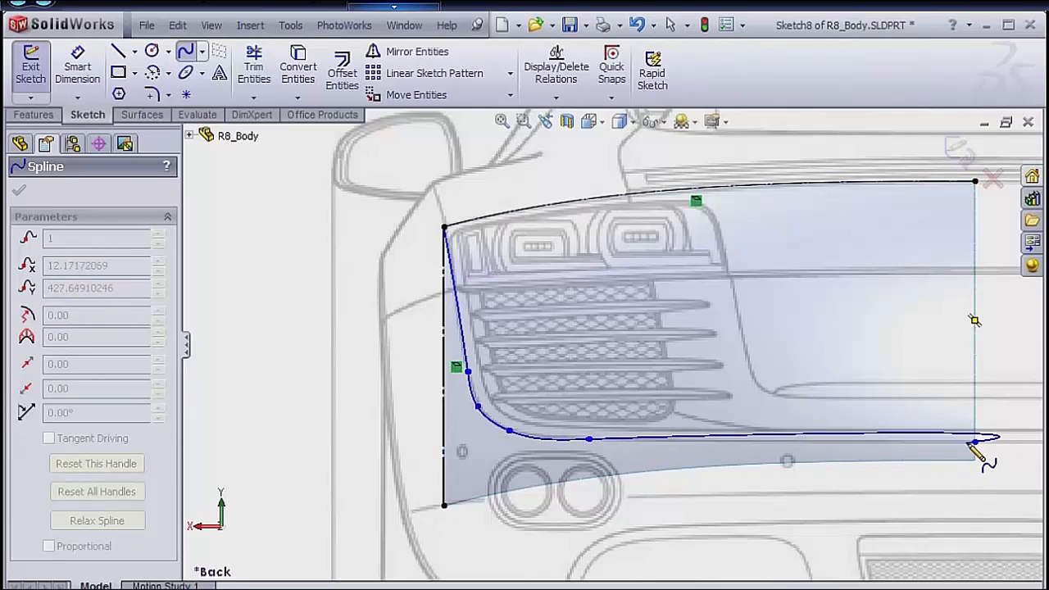
pyautogui.rightClick(1008, 429)
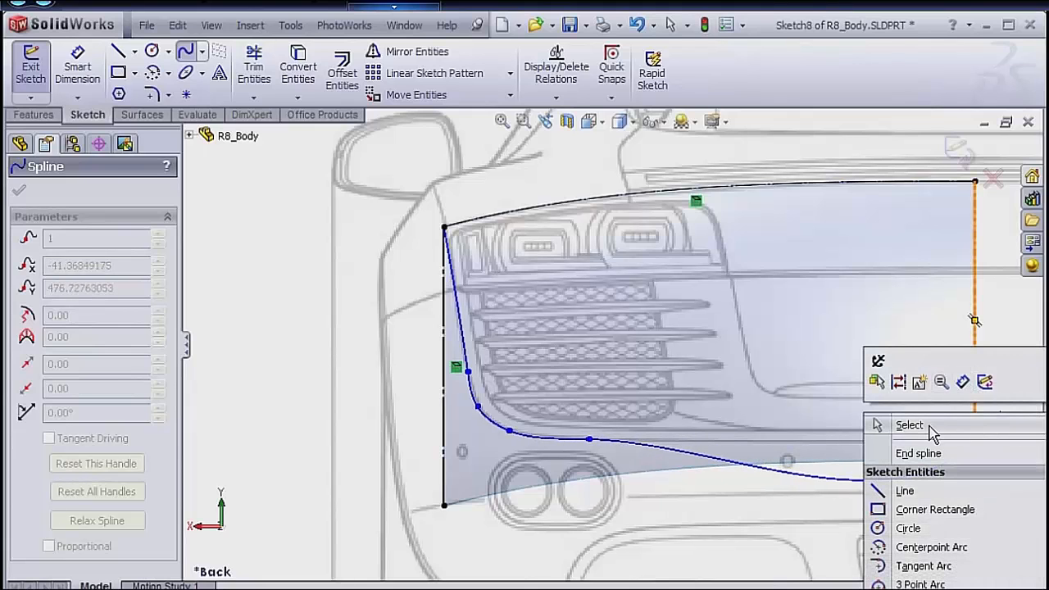
pyautogui.click(902, 425)
# Draw a vertical construction centerline from the origin up to the spline's end point on the surface's centre edge.
pyautogui.scroll(1, 933, 424)
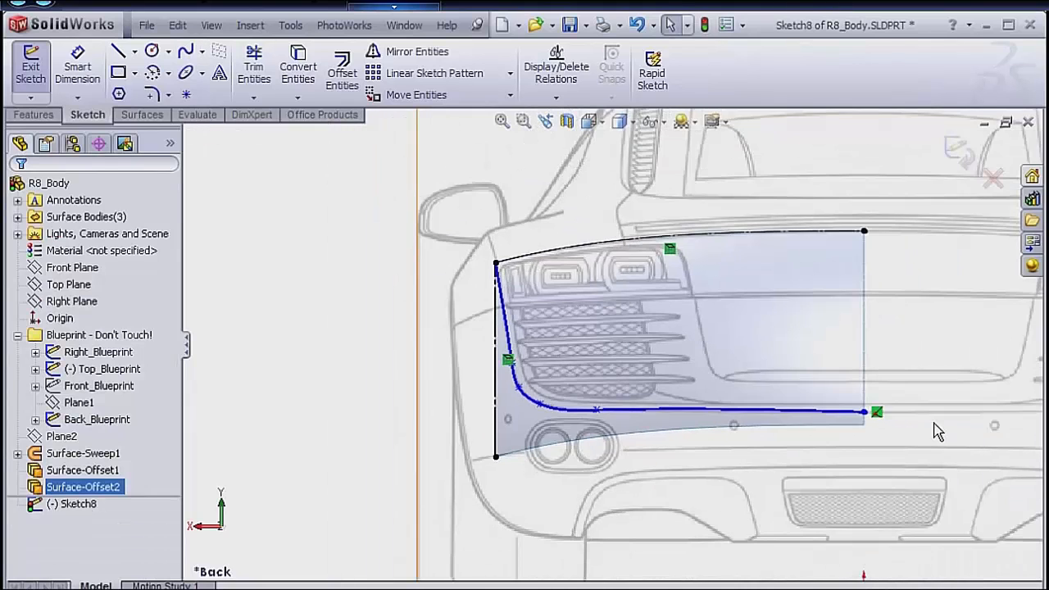
pyautogui.scroll(1, 910, 437)
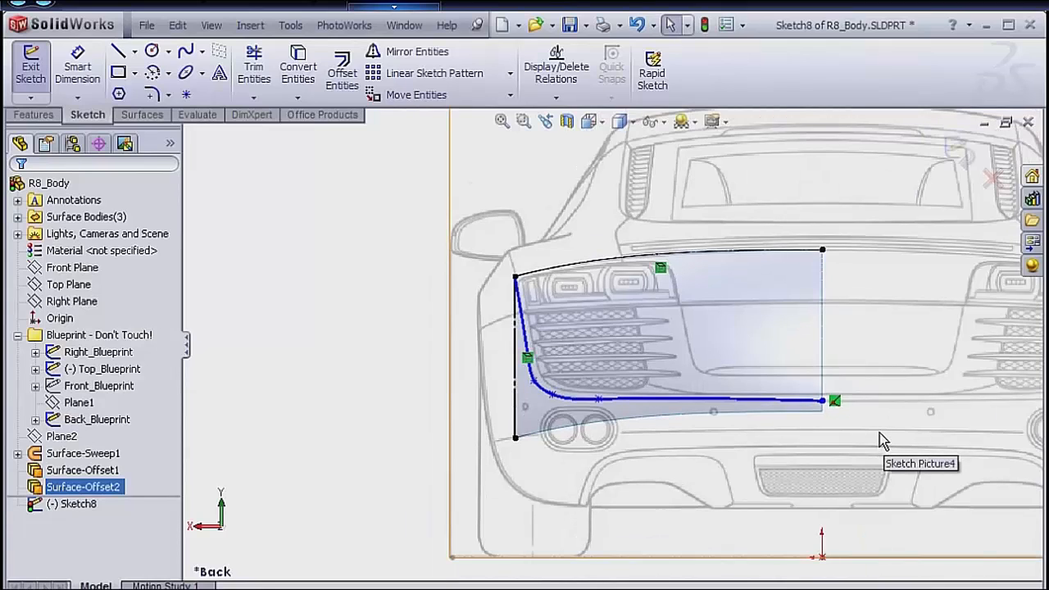
pyautogui.press('s')
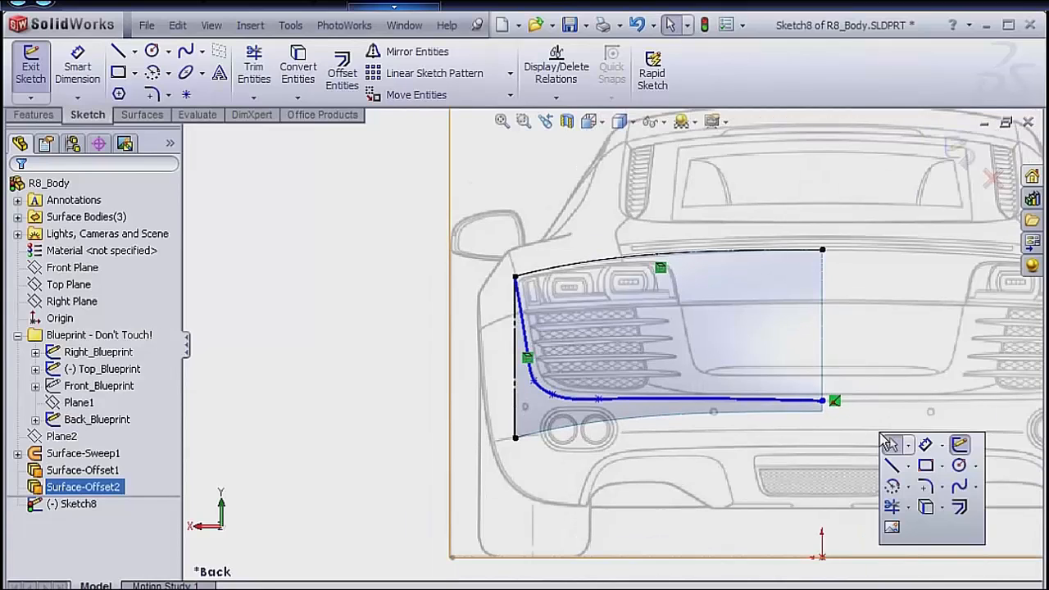
pyautogui.click(909, 467)
pyautogui.click(930, 503)
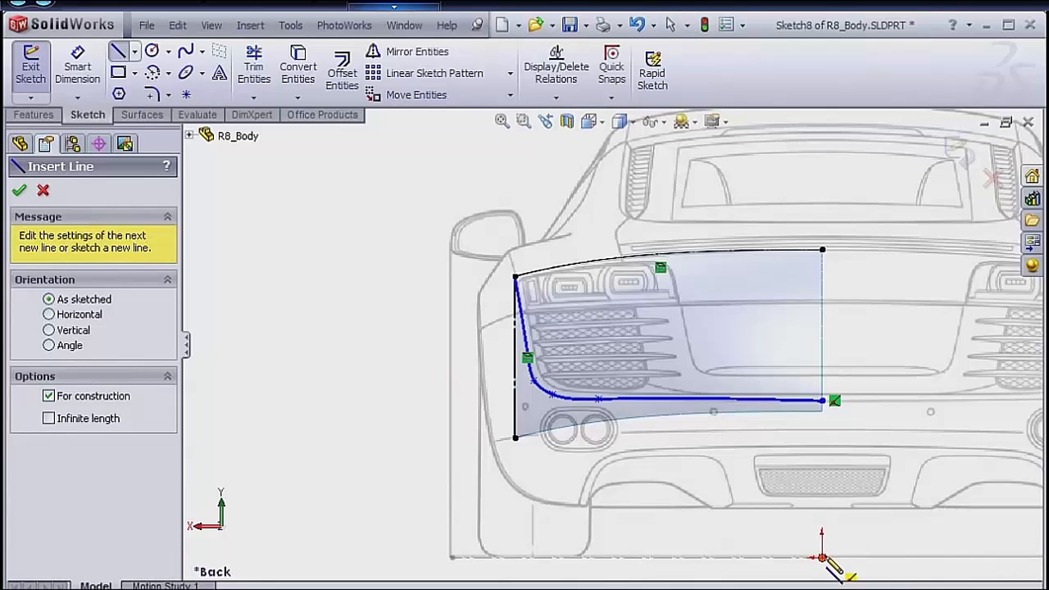
pyautogui.click(822, 558)
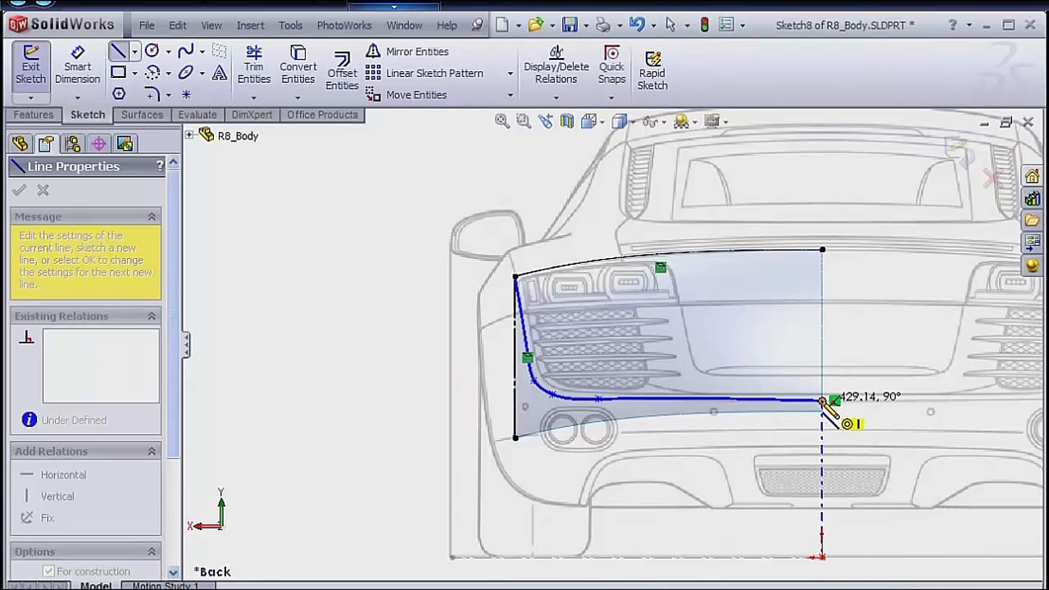
pyautogui.click(823, 401)
pyautogui.press('Escape')
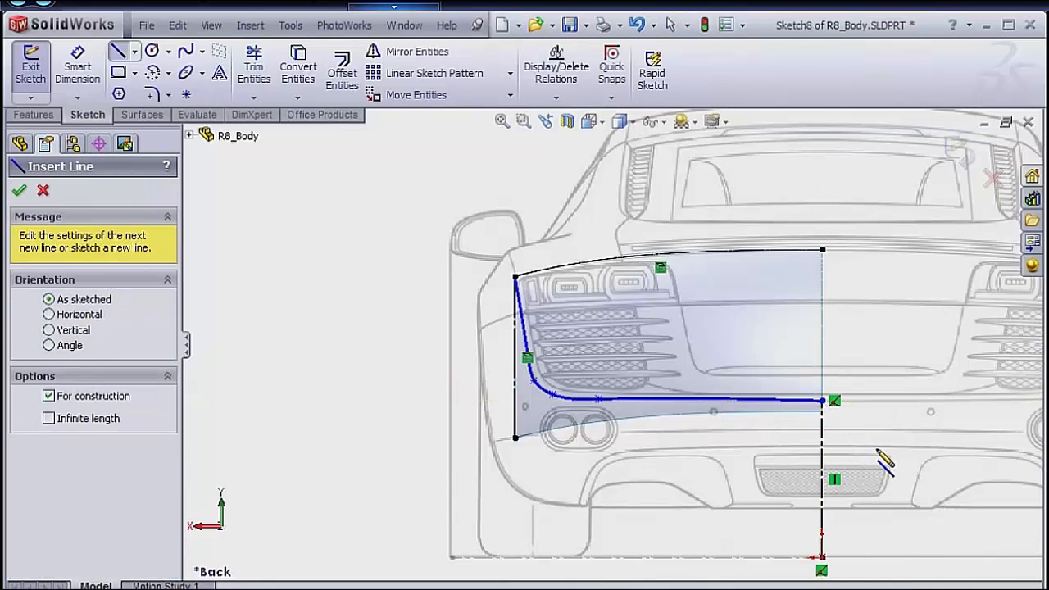
# Dimension the length of the vertical centerline and set it to 430 mm.
pyautogui.rightClick(884, 460)
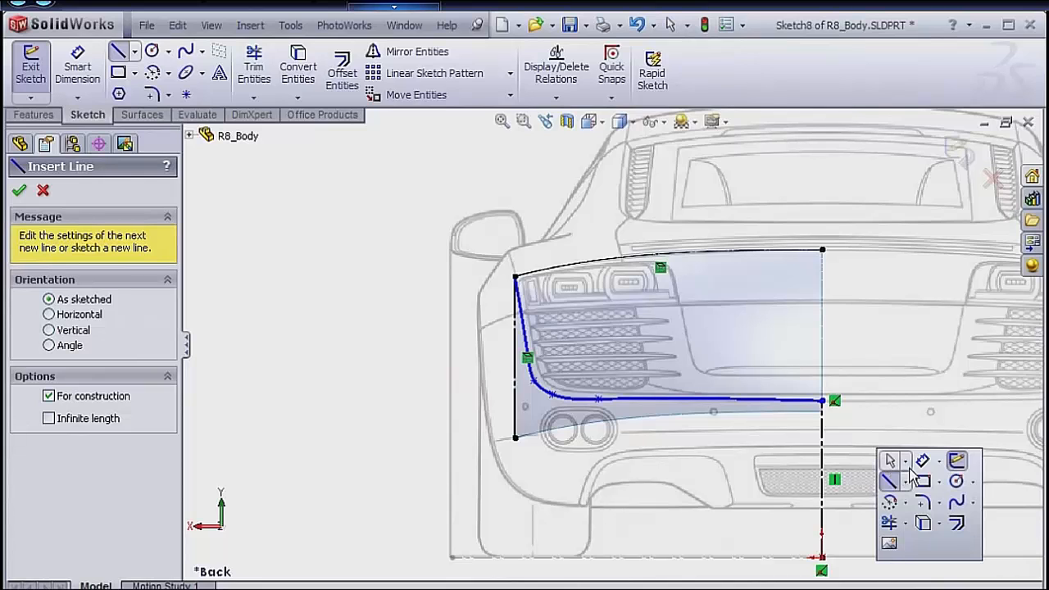
pyautogui.click(922, 463)
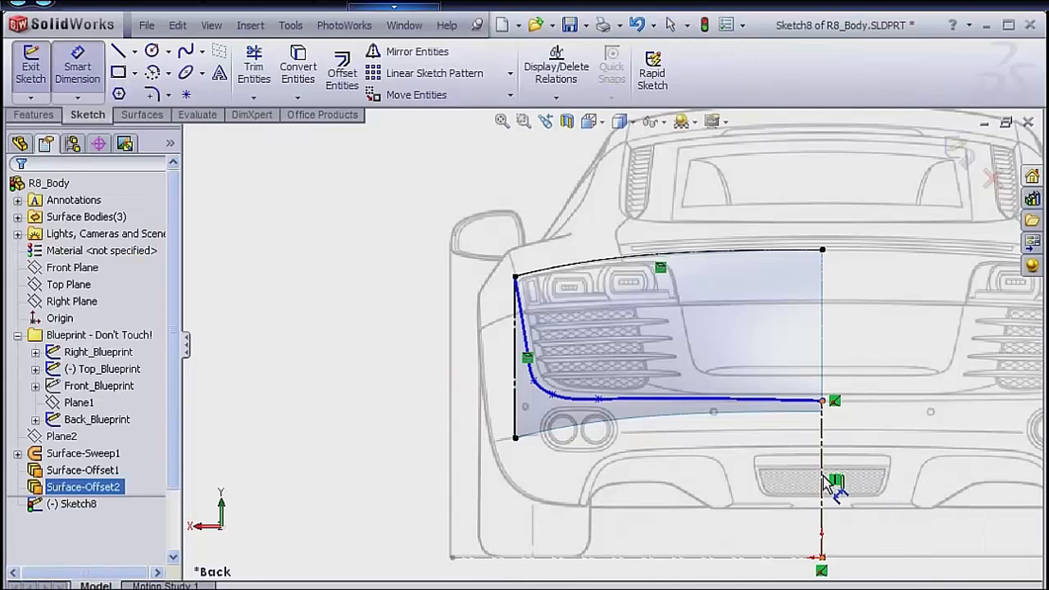
pyautogui.click(823, 483)
pyautogui.click(863, 482)
pyautogui.write('430')
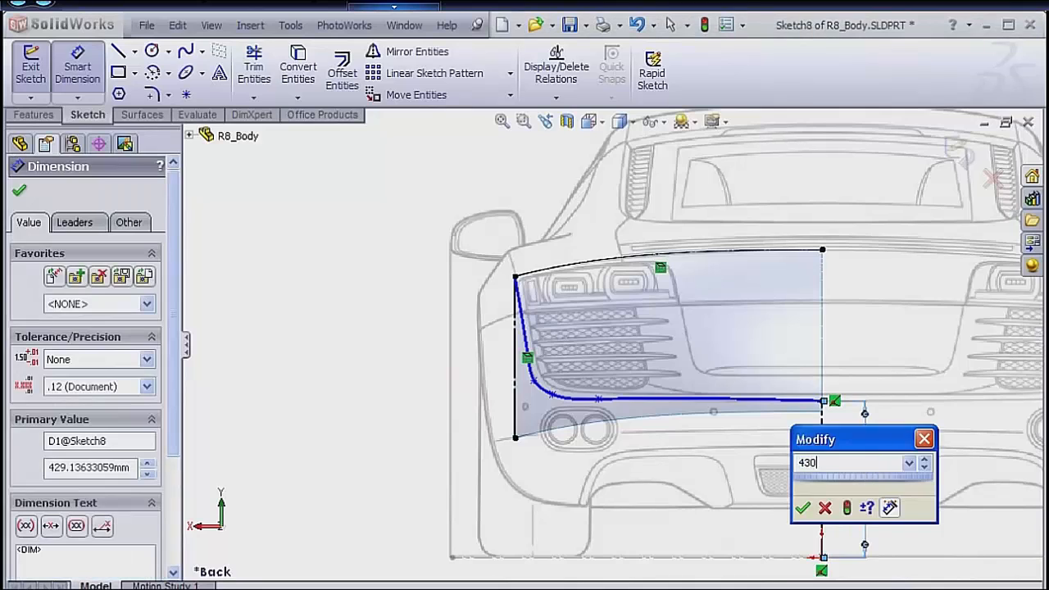
pyautogui.press('Return')
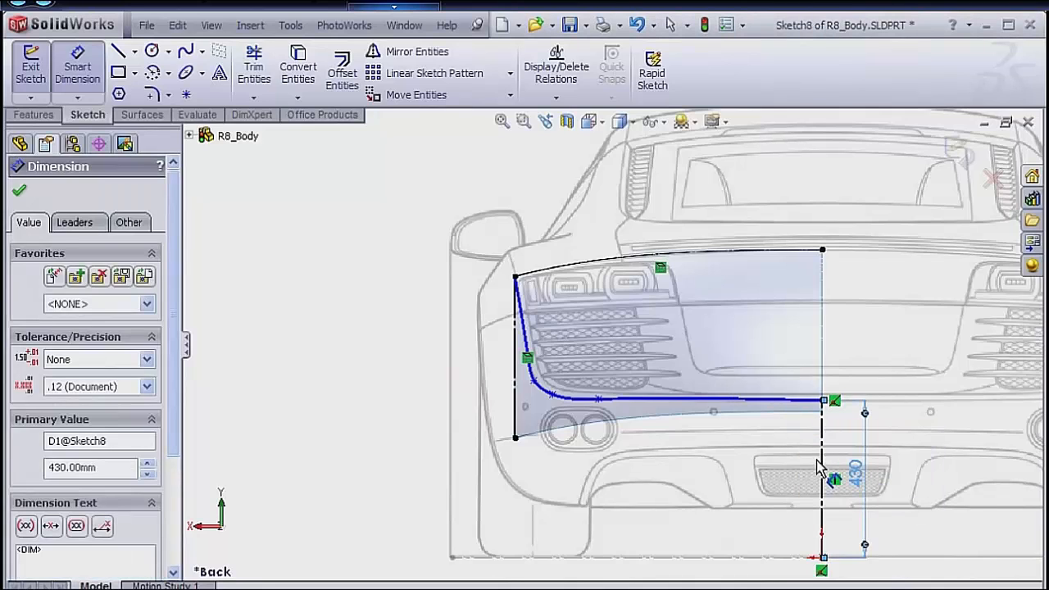
# Dimension the horizontal distance from the centerline to the fifth spline point, on the lower run, and set it to 649 mm.
pyautogui.click(821, 457)
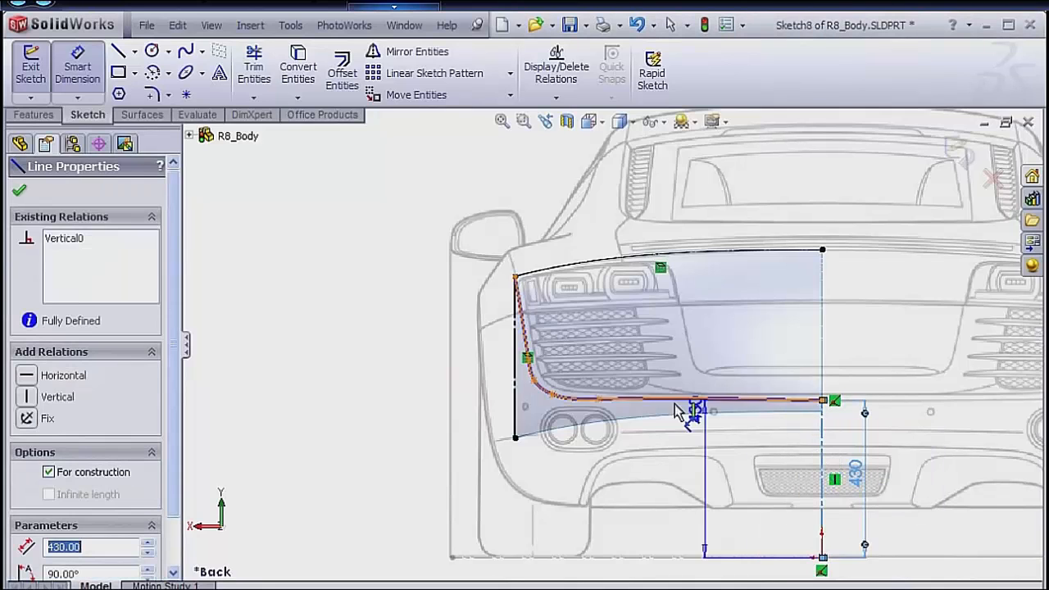
pyautogui.click(599, 400)
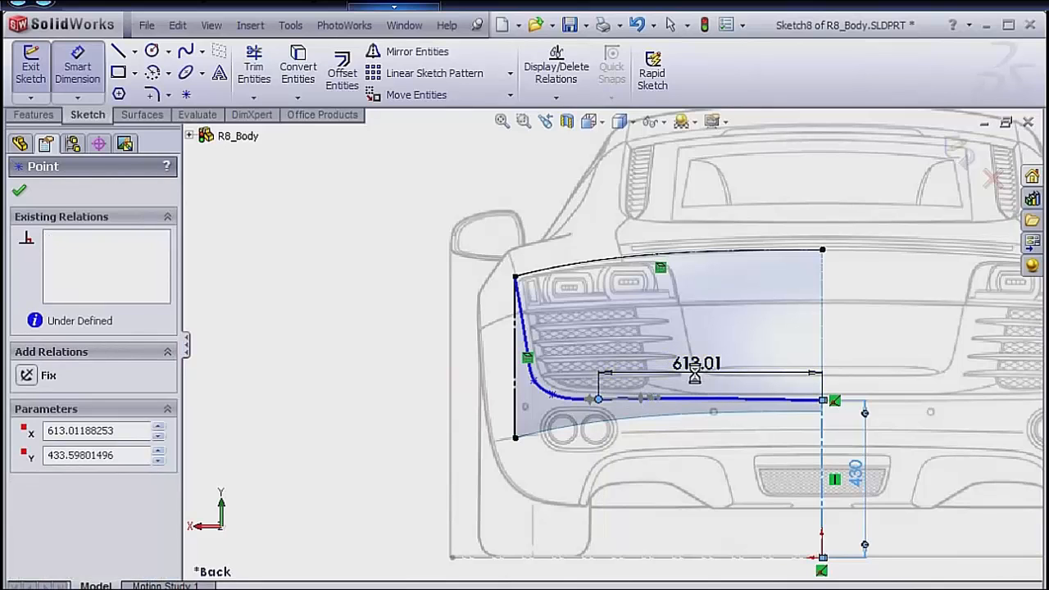
pyautogui.click(696, 379)
pyautogui.write('649')
pyautogui.press('Return')
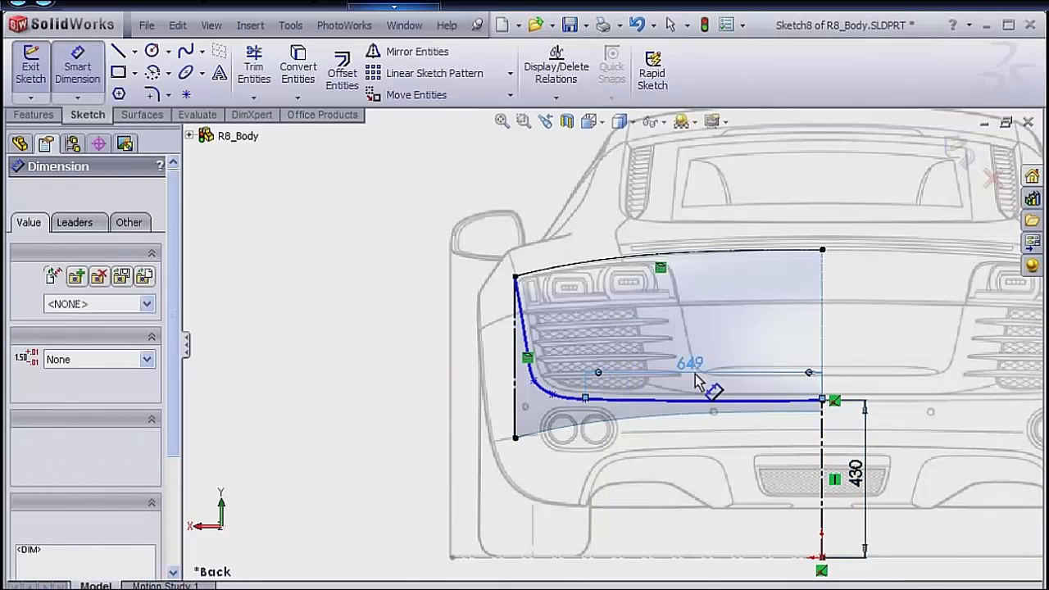
# Dimension the horizontal distance from the centerline to the fourth spline point, at the base of the curve, as 723 mm.
pyautogui.click(555, 399)
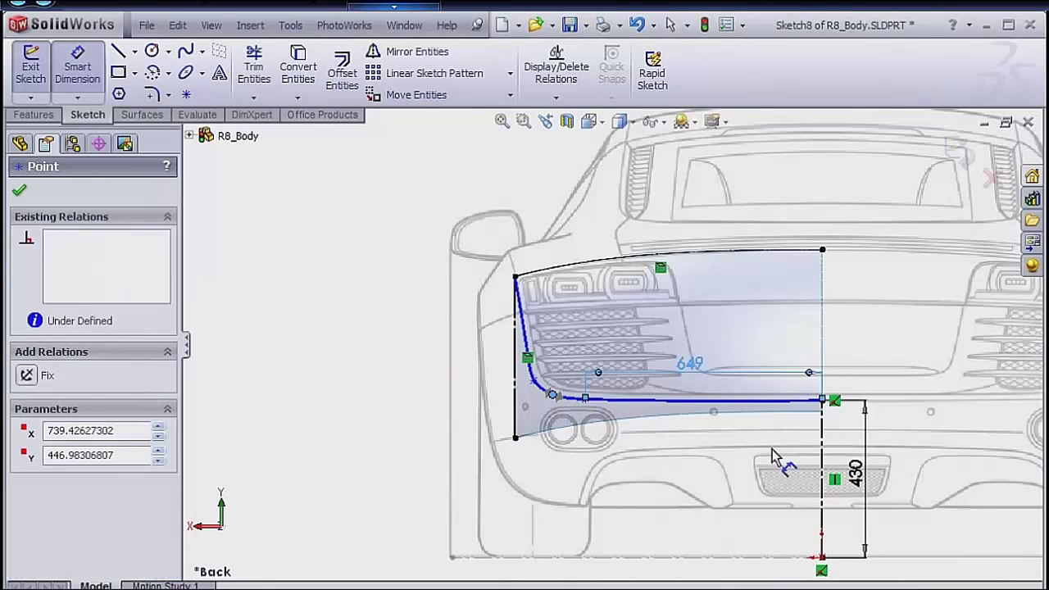
pyautogui.click(823, 467)
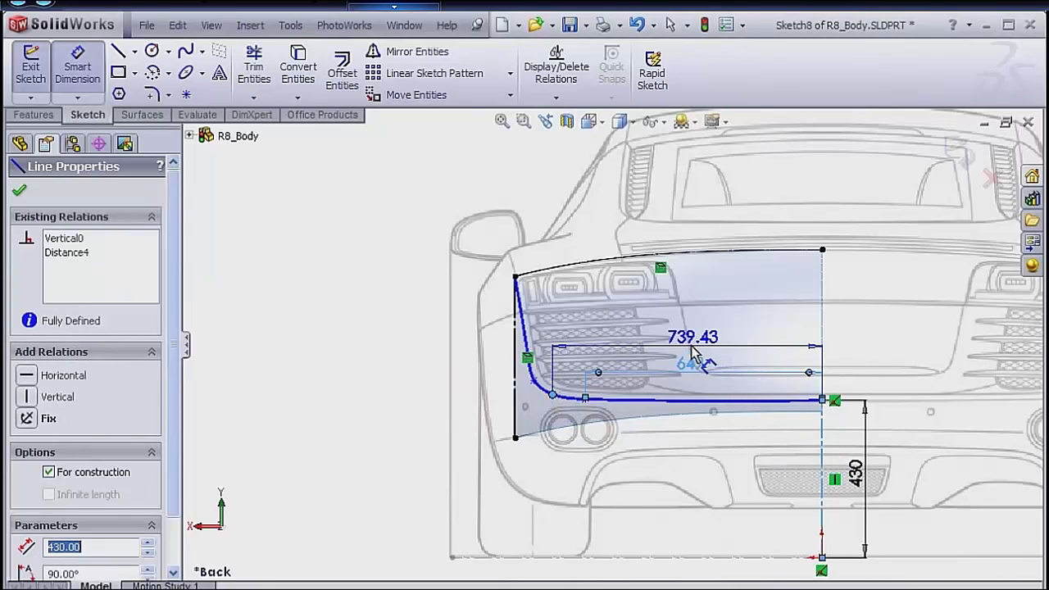
pyautogui.click(722, 336)
pyautogui.write('723')
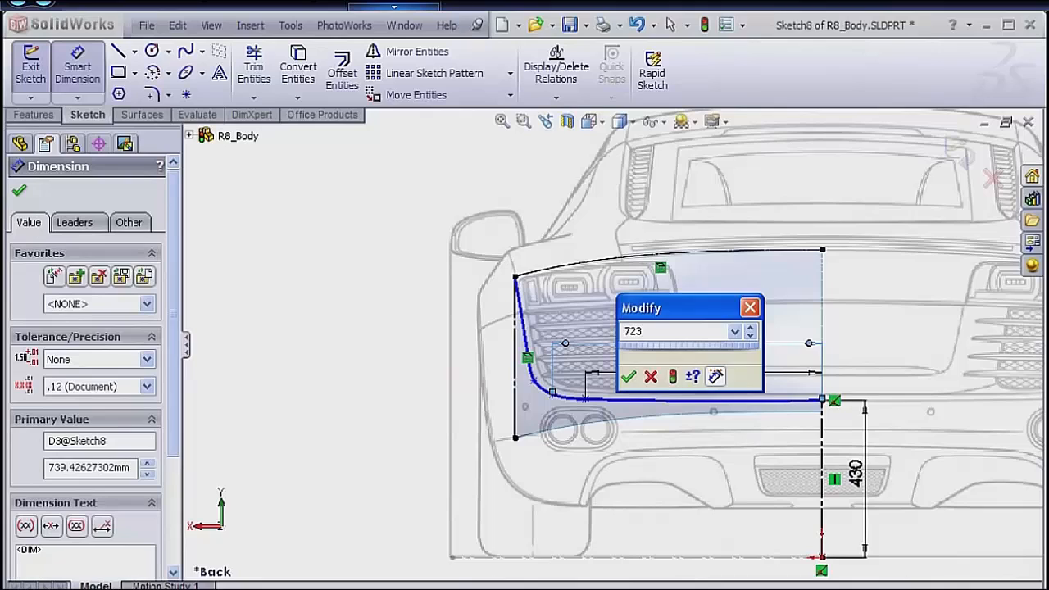
pyautogui.press('Return')
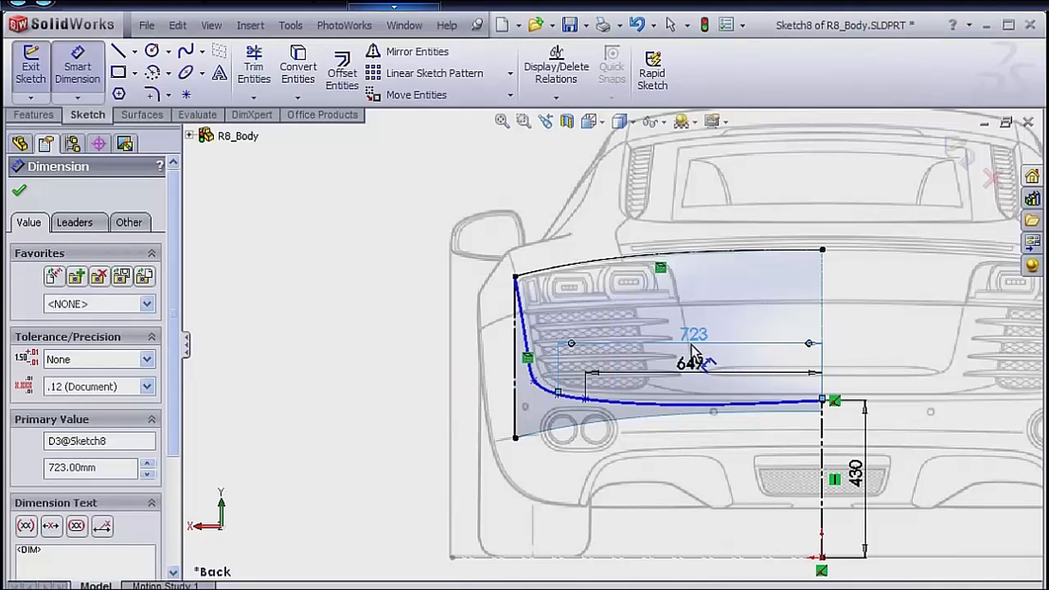
# Dimension the horizontal distance from the centerline to the third spline point, midway round the lower outer corner, as 778 mm.
pyautogui.click(537, 383)
pyautogui.click(823, 469)
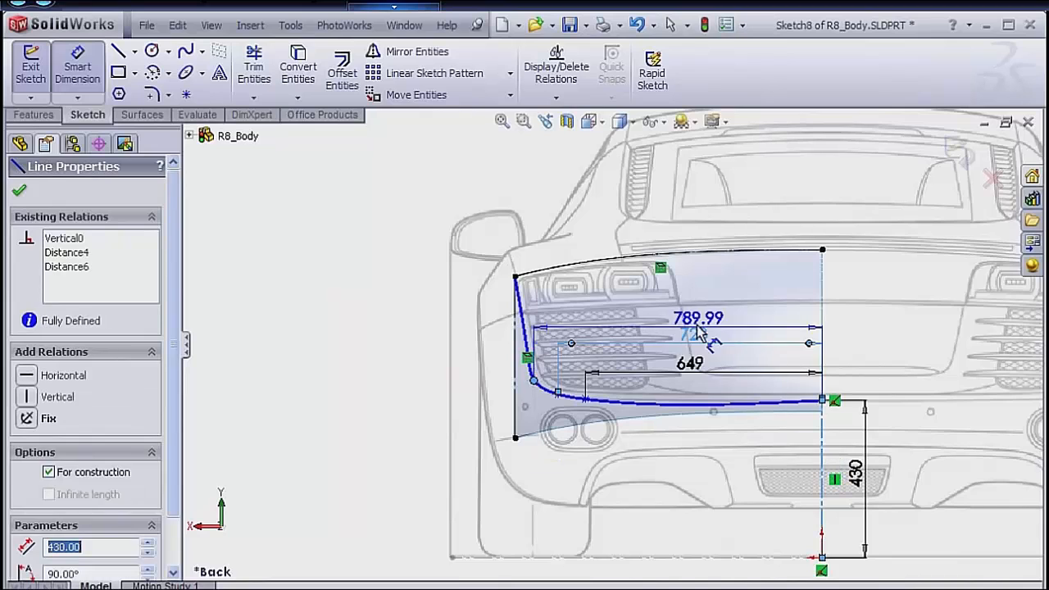
pyautogui.click(692, 313)
pyautogui.write('778')
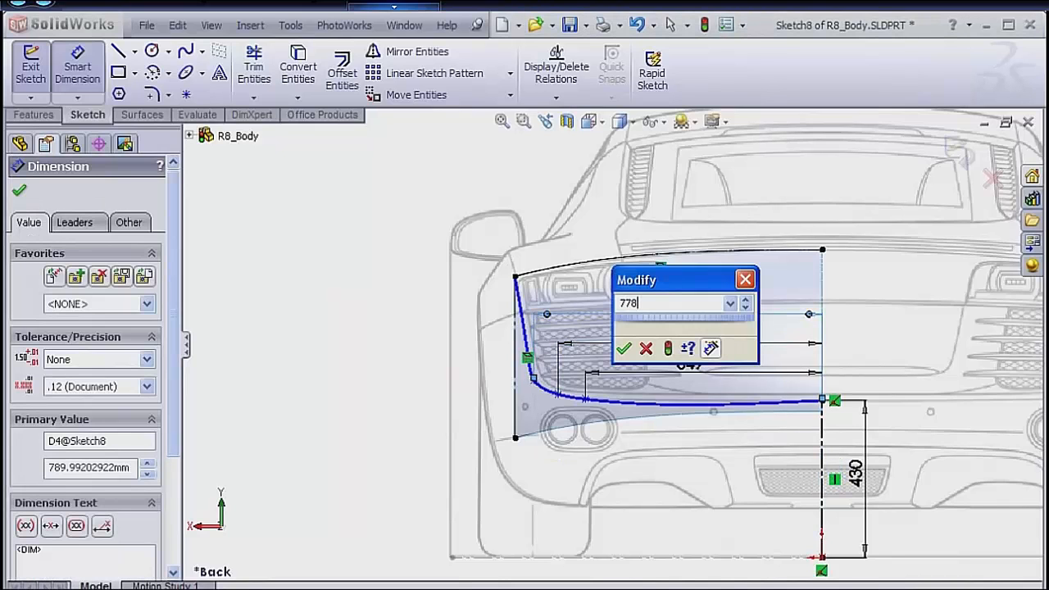
pyautogui.press('Return')
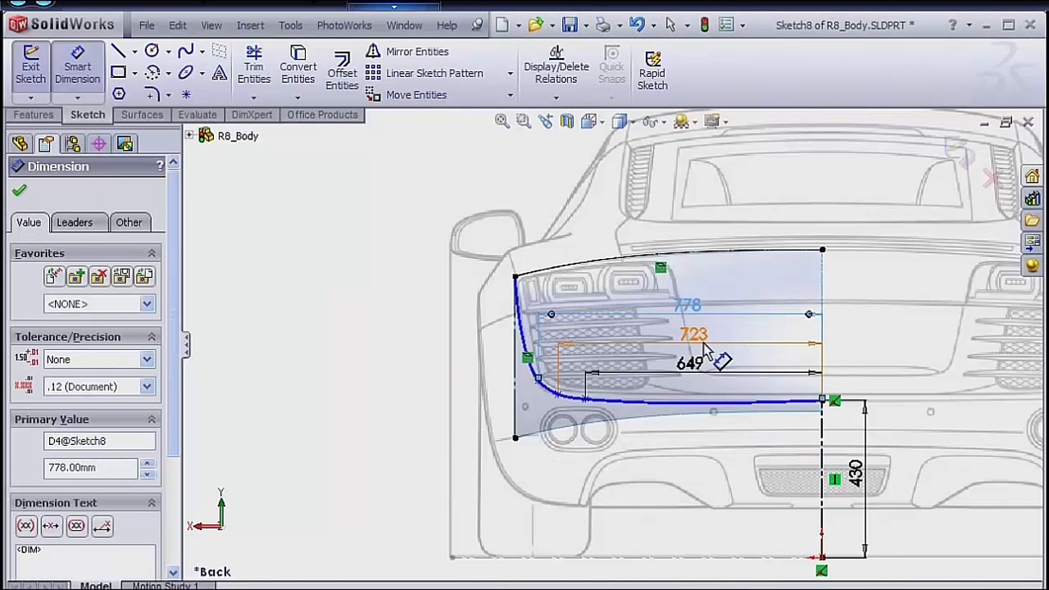
# Dimension the horizontal distance from the centerline to the second spline point, on the outer side of the grille, as 806 mm.
pyautogui.click(530, 354)
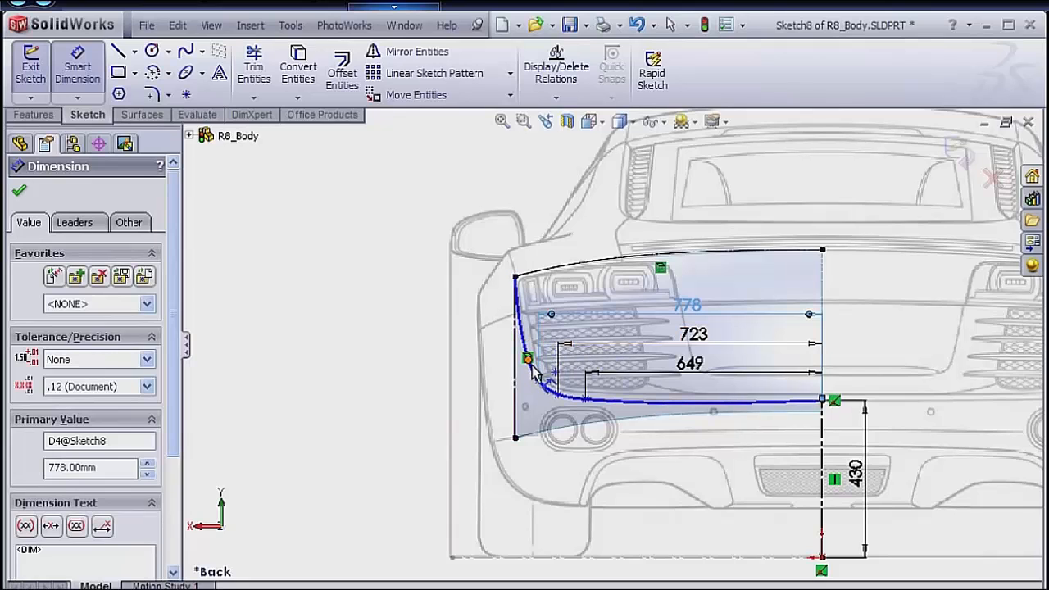
pyautogui.scroll(-3, 534, 370)
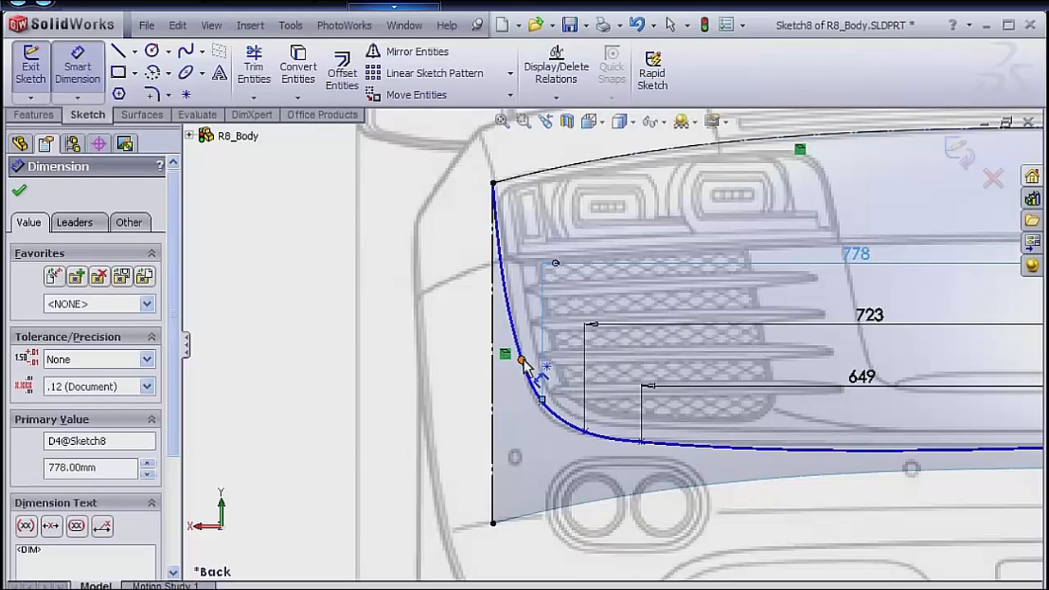
pyautogui.click(522, 361)
pyautogui.scroll(3, 797, 422)
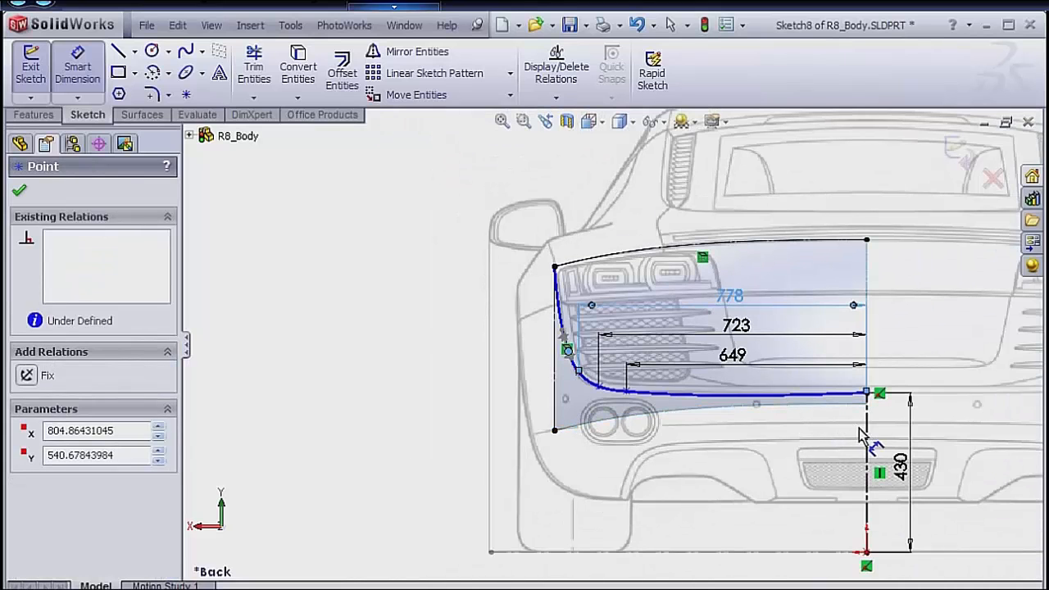
pyautogui.click(868, 441)
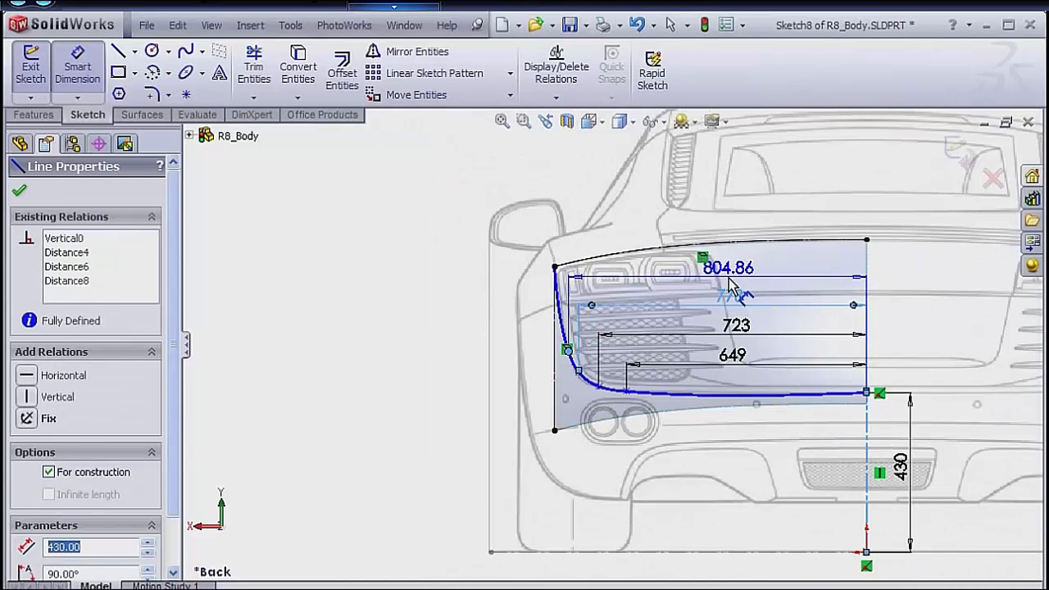
pyautogui.click(732, 287)
pyautogui.write('806')
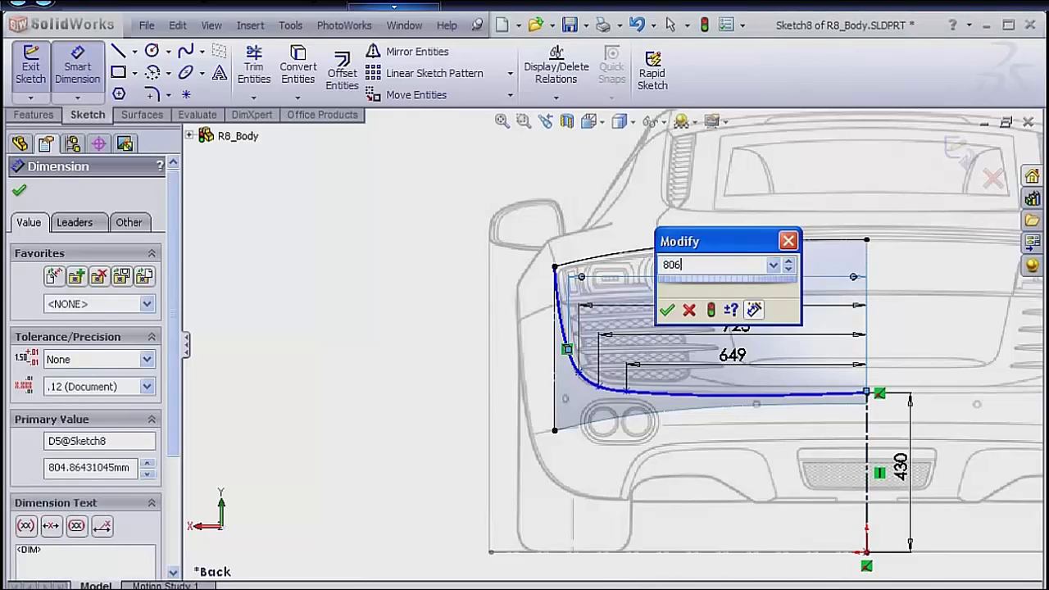
pyautogui.press('Return')
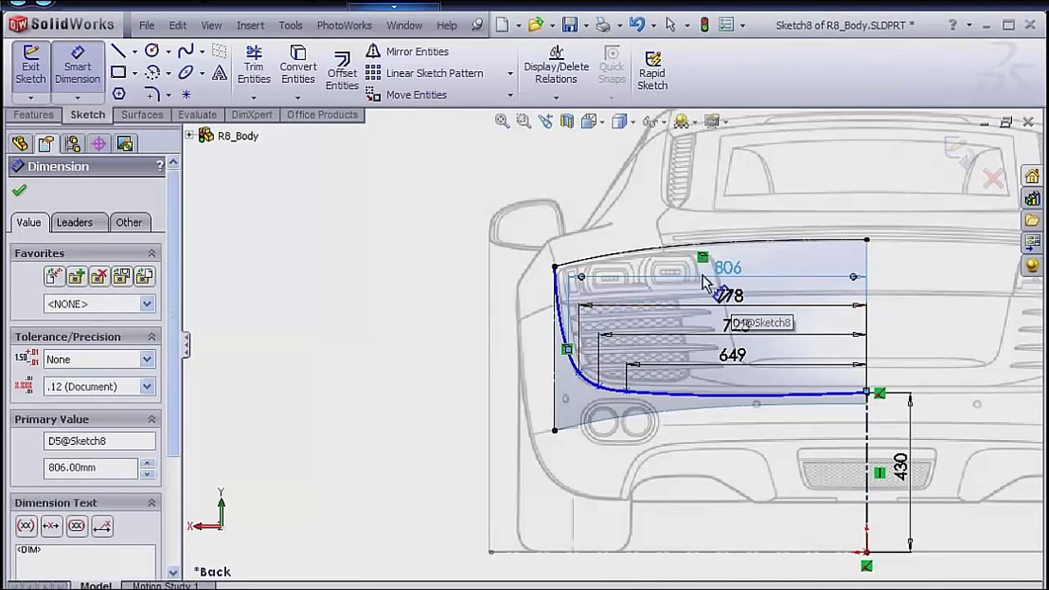
# Dimension the height of the 649 mm spline point above the blueprint's ground line and set it to 437 mm.
pyautogui.scroll(-1, 703, 285)
pyautogui.click(692, 322)
pyautogui.scroll(1, 620, 337)
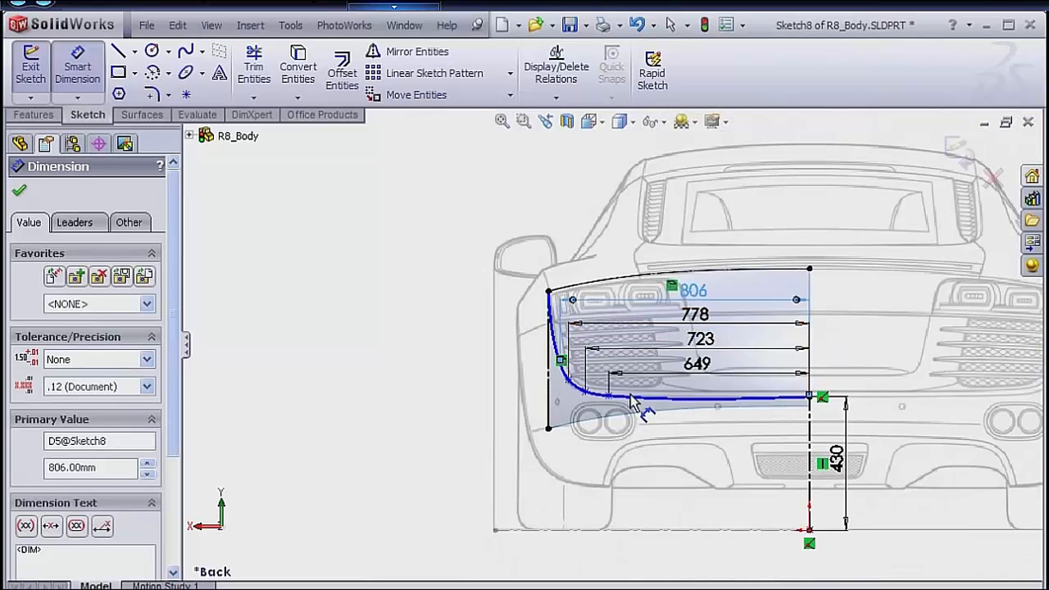
pyautogui.click(609, 398)
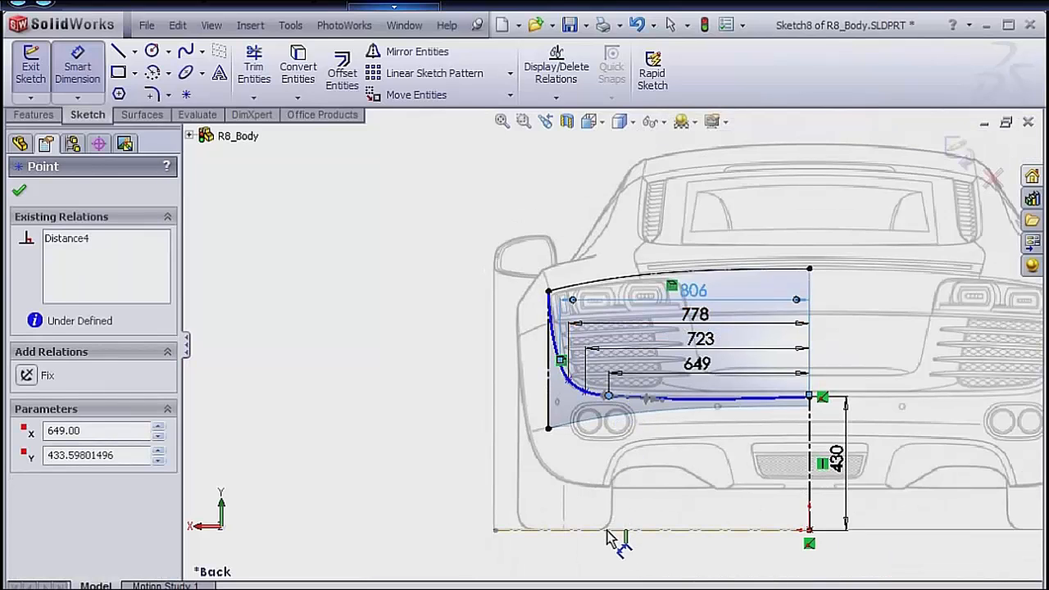
pyautogui.click(608, 531)
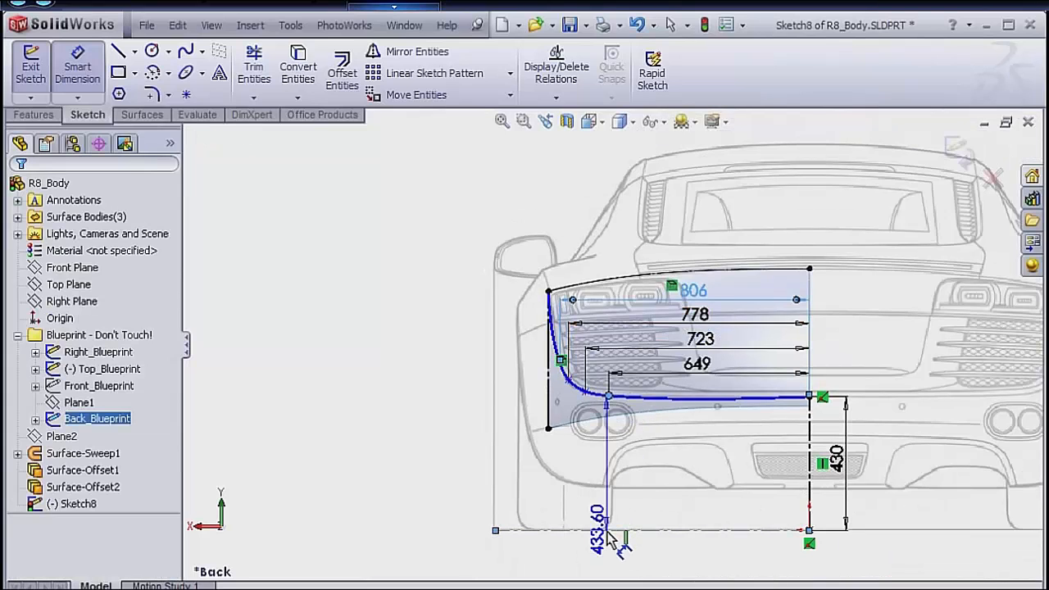
pyautogui.click(641, 485)
pyautogui.write('437')
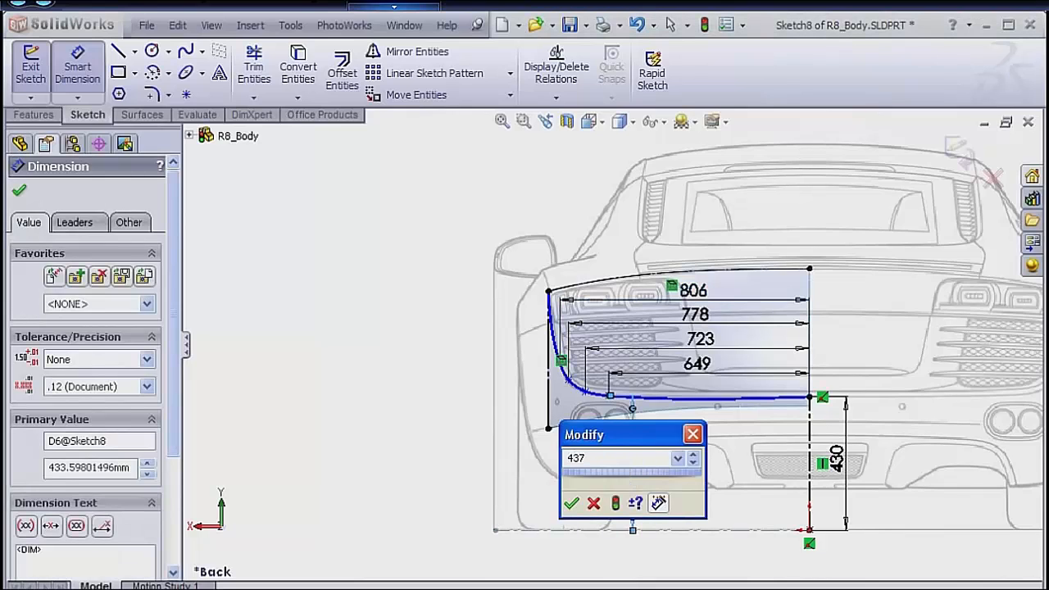
pyautogui.press('Return')
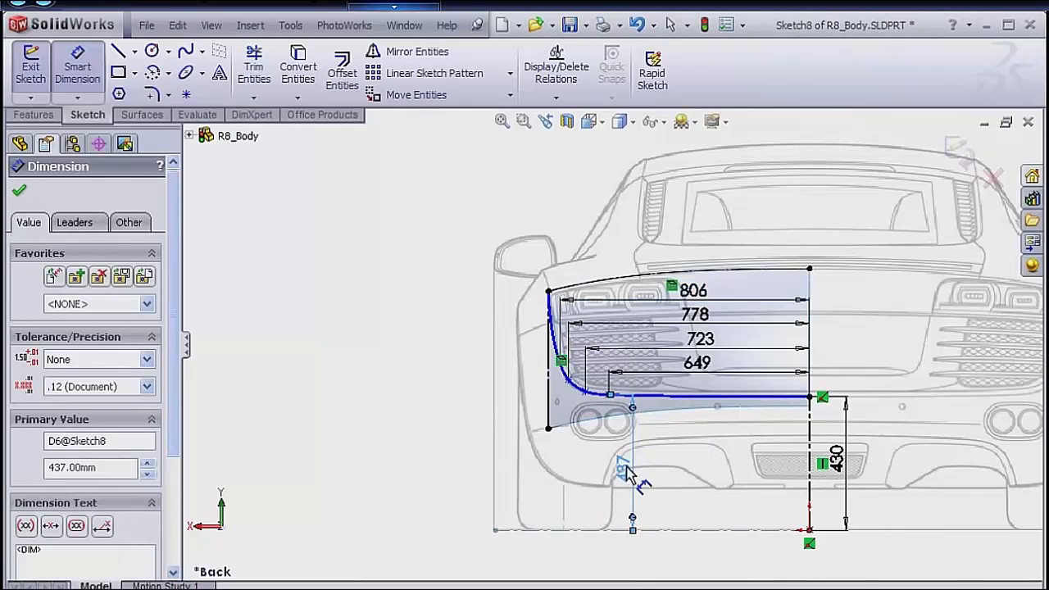
# Dimension the height of the 723 mm spline point above the blueprint's ground line and set it to 443 mm.
pyautogui.click(587, 394)
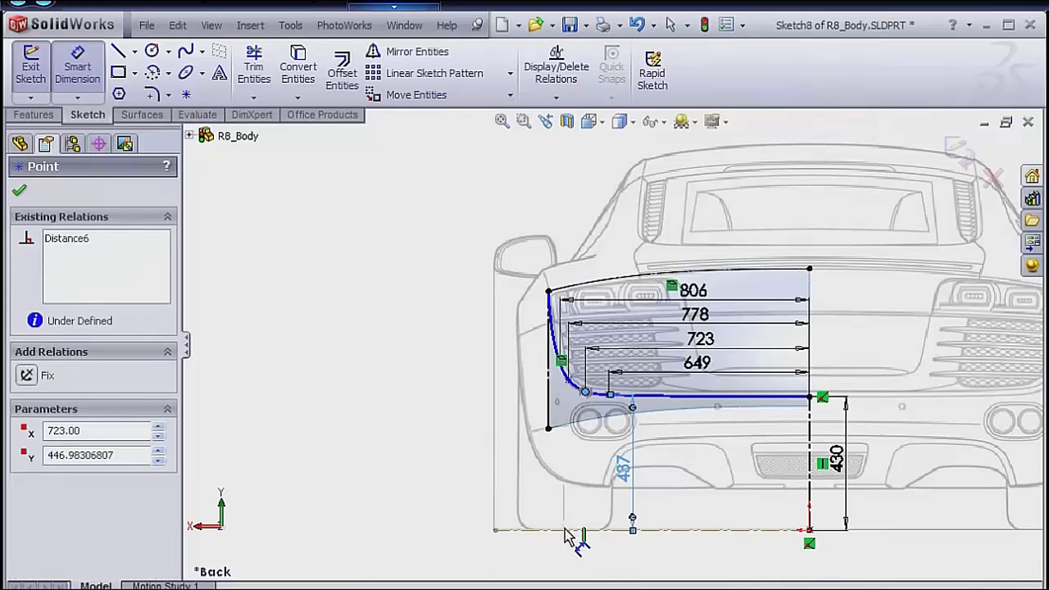
pyautogui.click(583, 533)
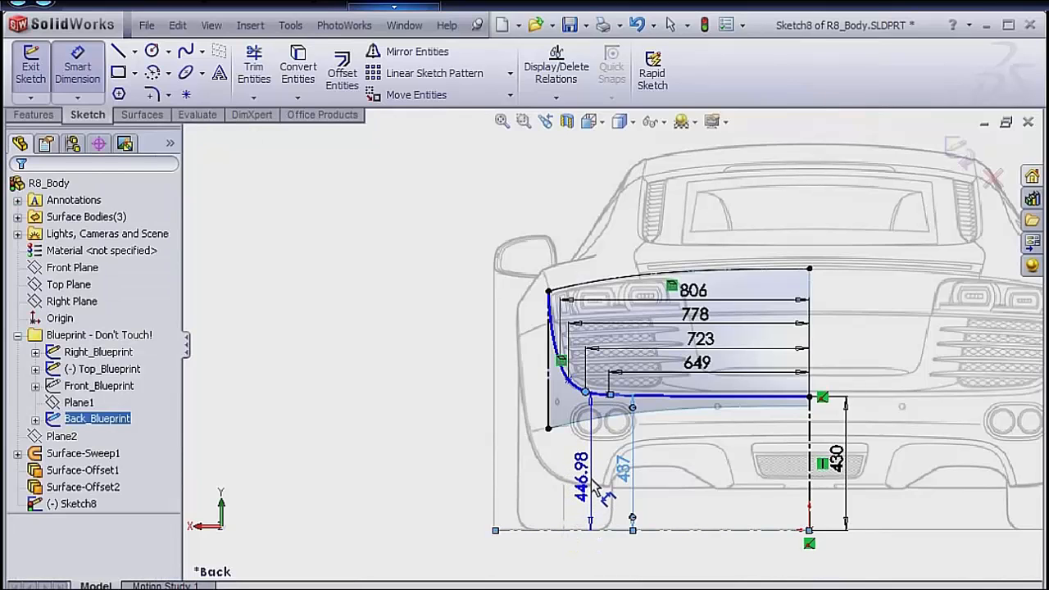
pyautogui.click(597, 489)
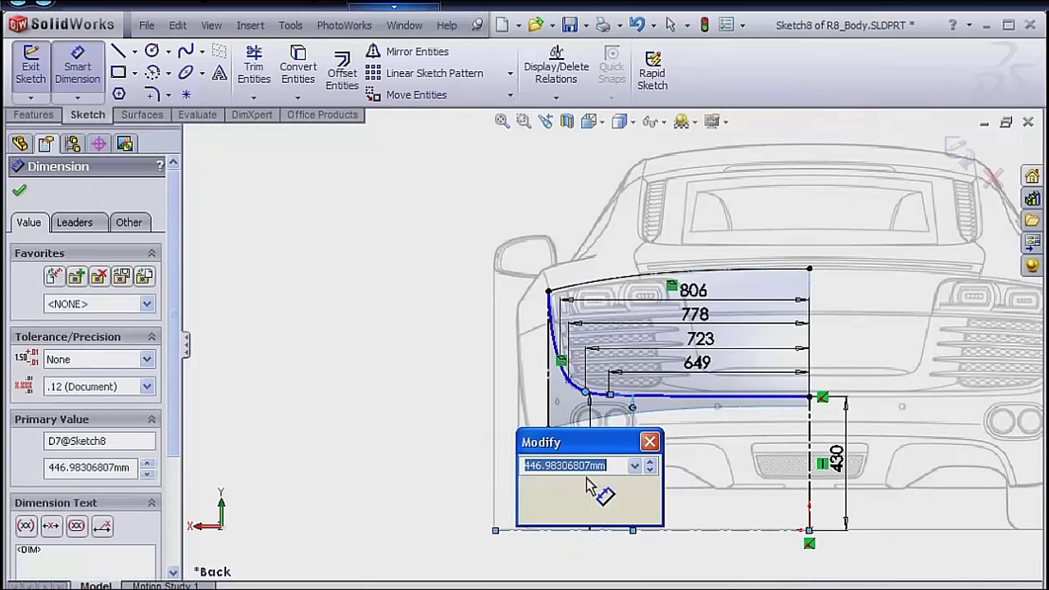
pyautogui.write('443')
pyautogui.press('Return')
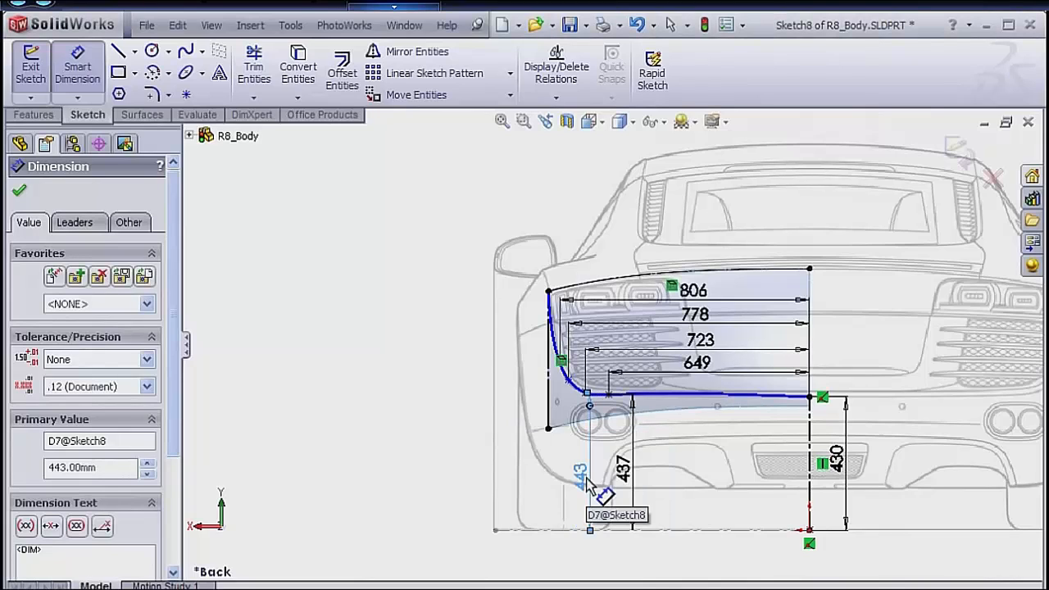
# Dimension the height of the 778 mm spline point above the blueprint's ground line and set it to 475 mm.
pyautogui.click(569, 382)
pyautogui.click(558, 533)
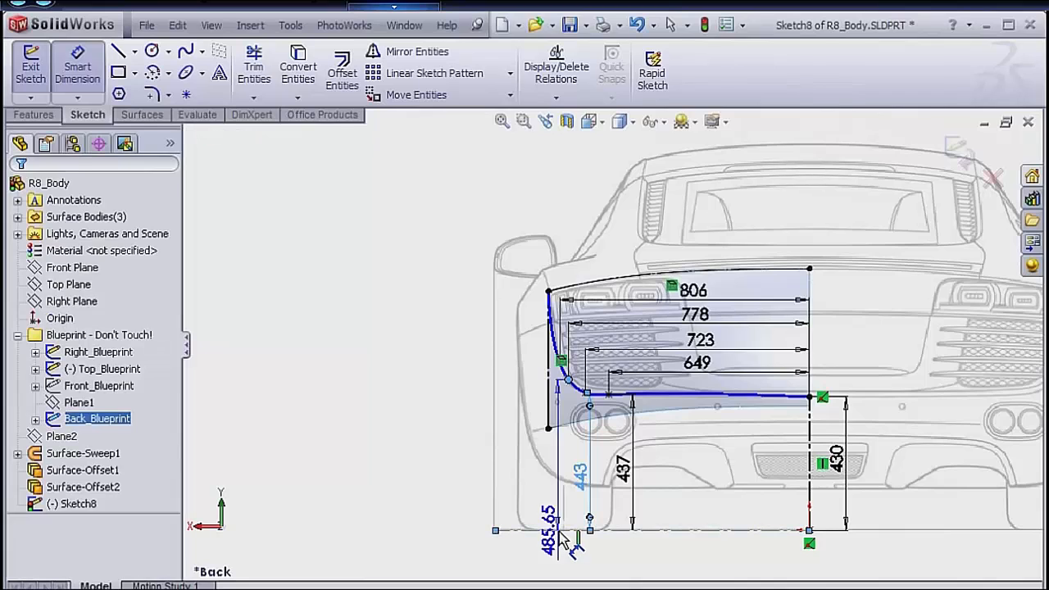
pyautogui.click(561, 485)
pyautogui.write('475')
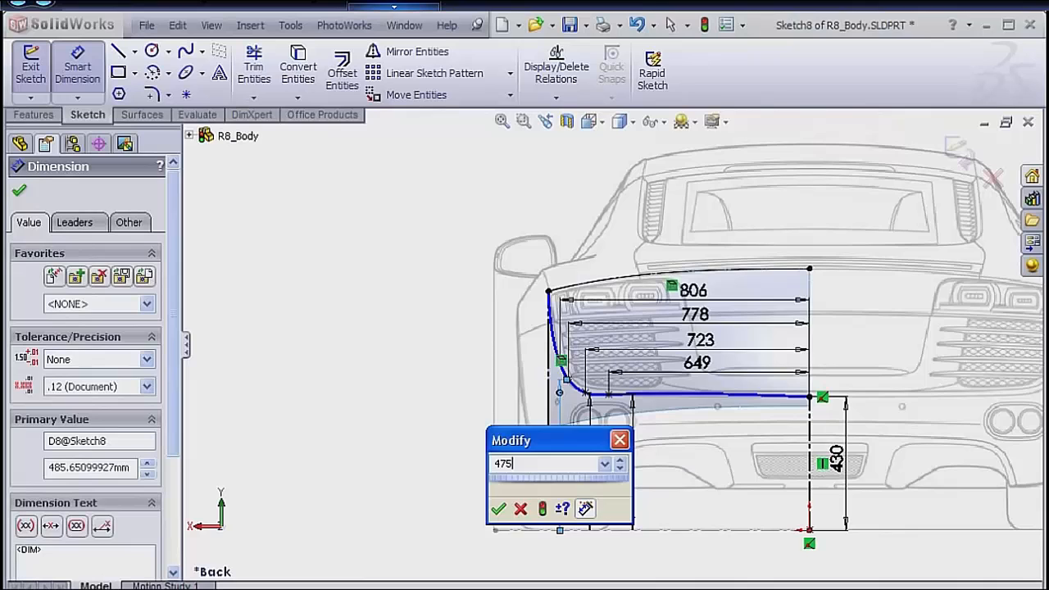
pyautogui.press('Return')
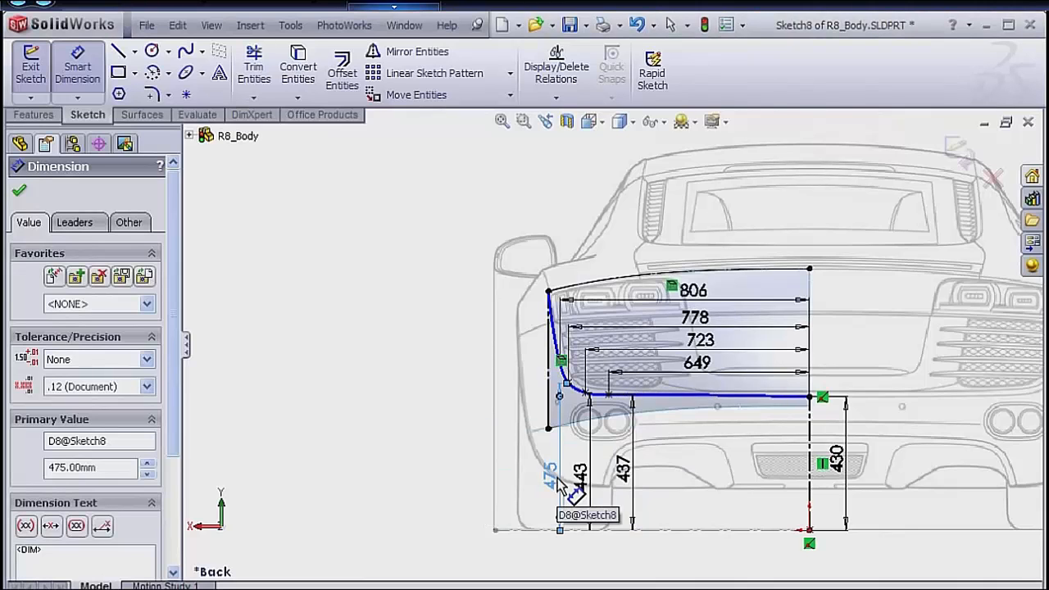
# Dimension the height of the 806 mm spline point above the blueprint's ground line, set it to 537 mm, and finish dimensioning.
pyautogui.scroll(-4, 566, 394)
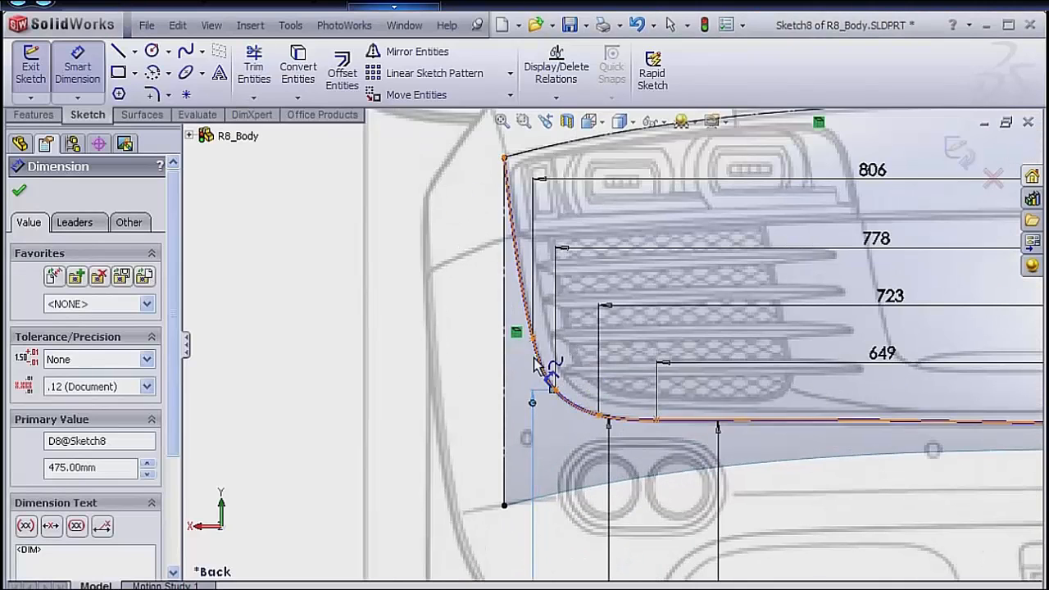
pyautogui.click(533, 339)
pyautogui.scroll(3, 594, 439)
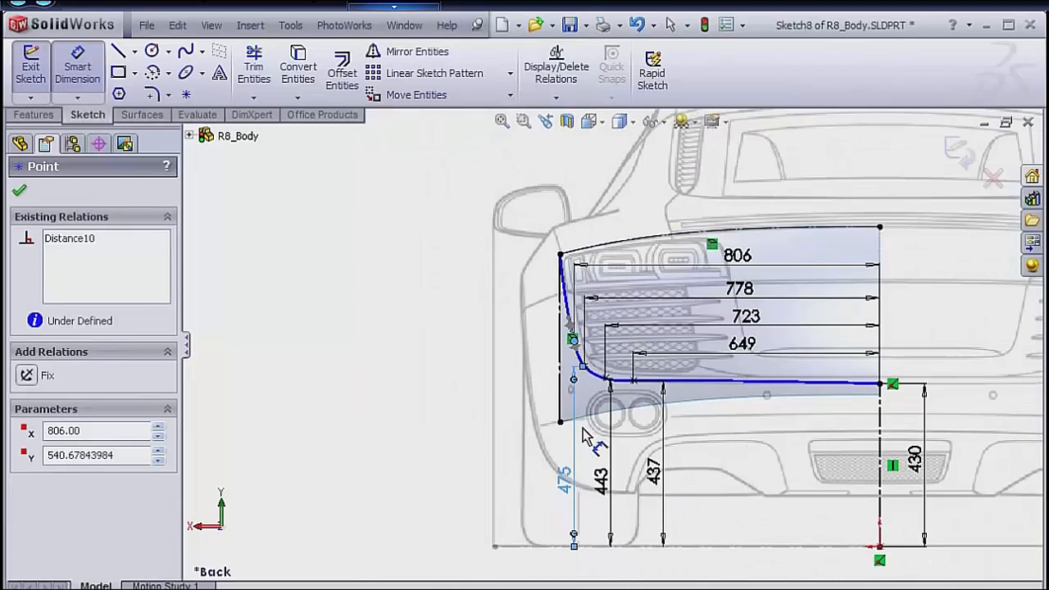
pyautogui.click(545, 547)
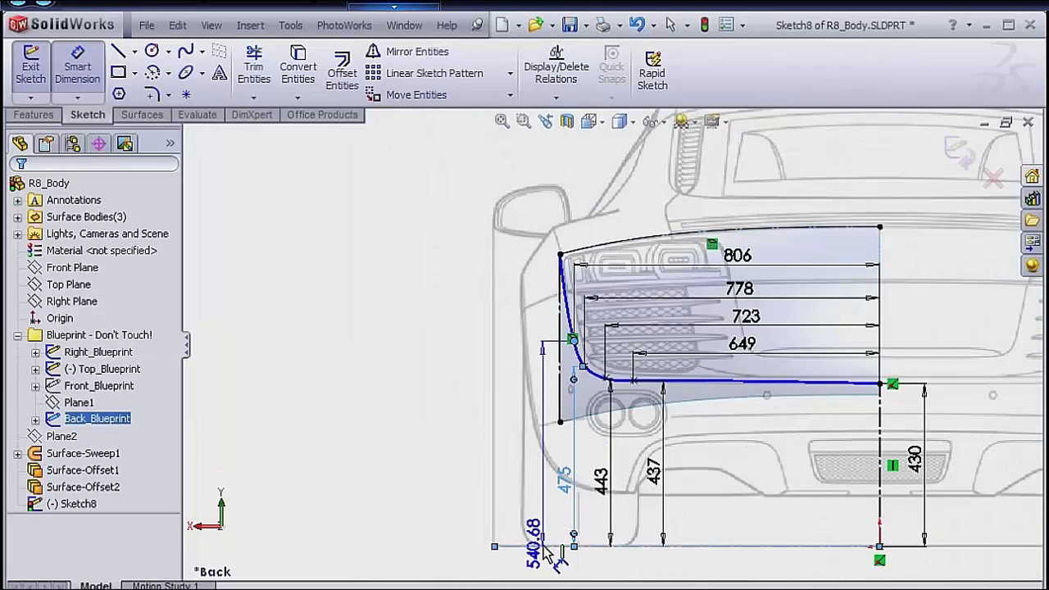
pyautogui.click(538, 497)
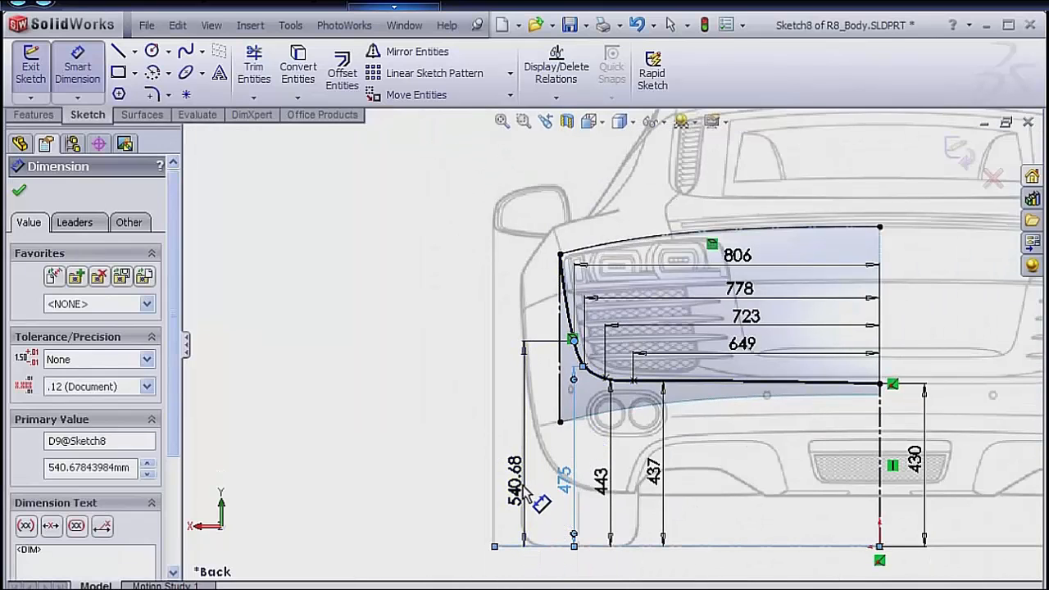
pyautogui.write('537')
pyautogui.press('Return')
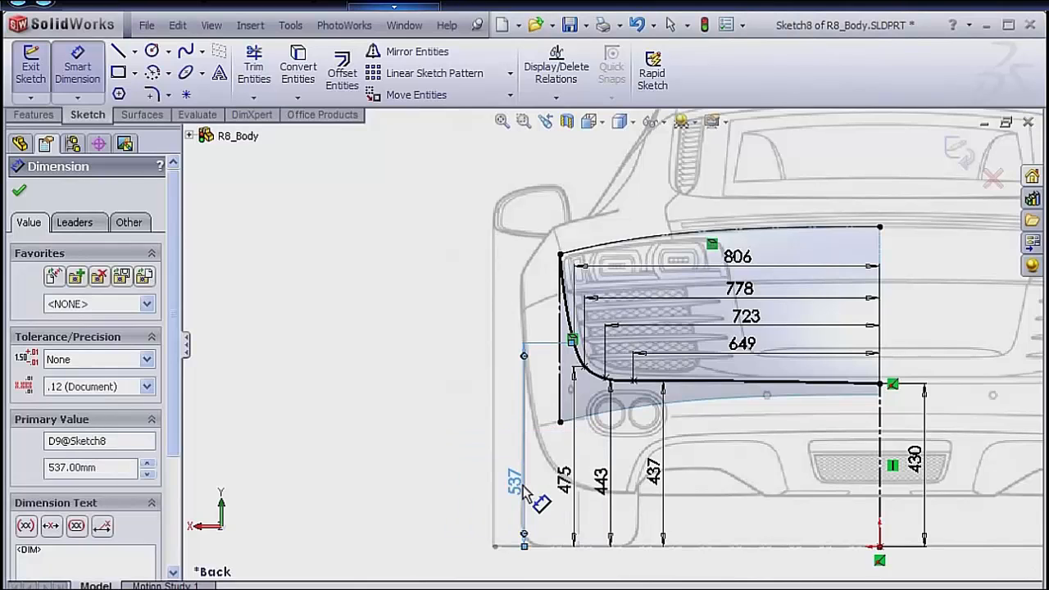
pyautogui.rightClick(459, 392)
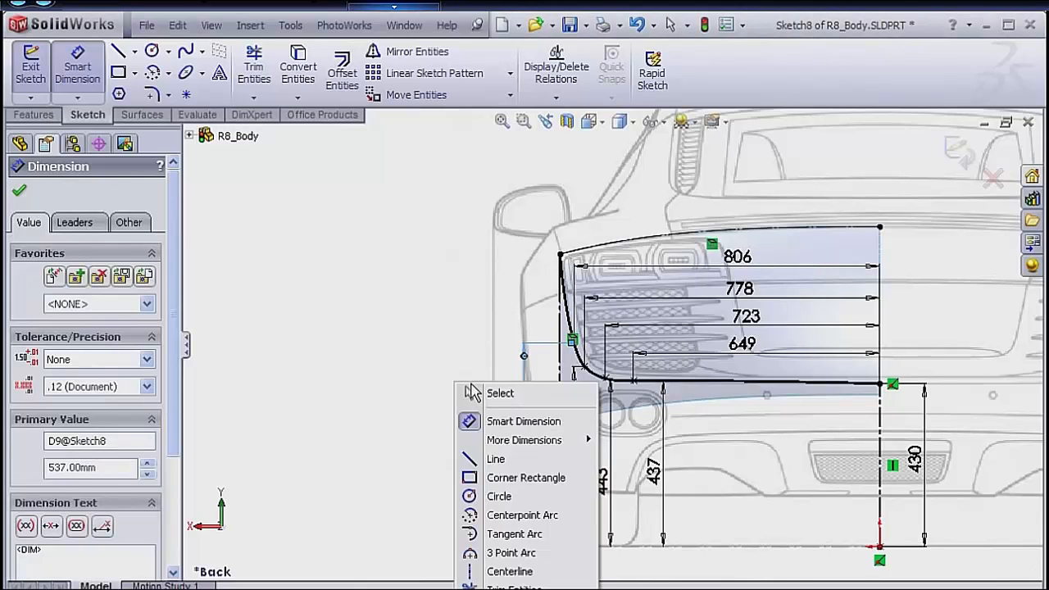
pyautogui.click(484, 393)
# Select the outline spline and pull the tangency handle at its upper outer endpoint inward toward the tail light.
pyautogui.click(565, 279)
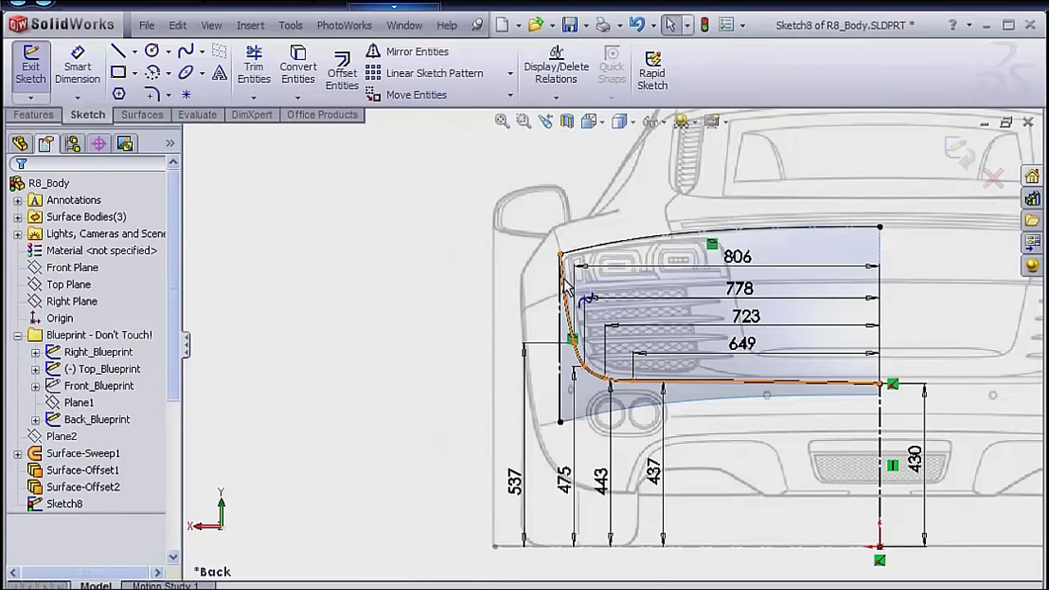
pyautogui.scroll(-3, 568, 287)
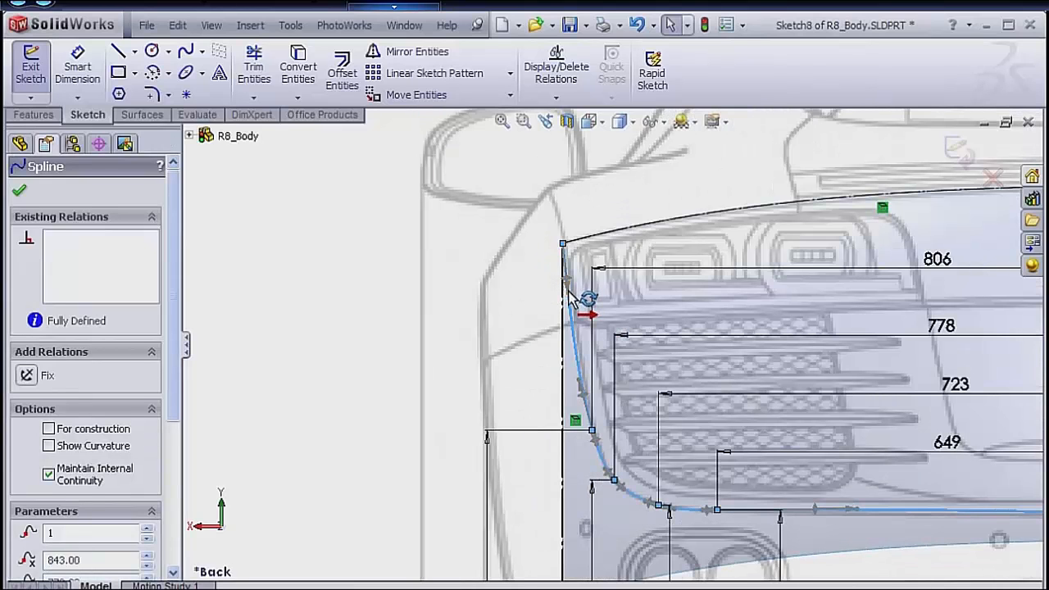
pyautogui.moveTo(572, 297); pyautogui.dragTo(598, 297)
# Sketch a horizontal centerline about 128 mm long outward from the spline's upper outer endpoint.
pyautogui.press('s')
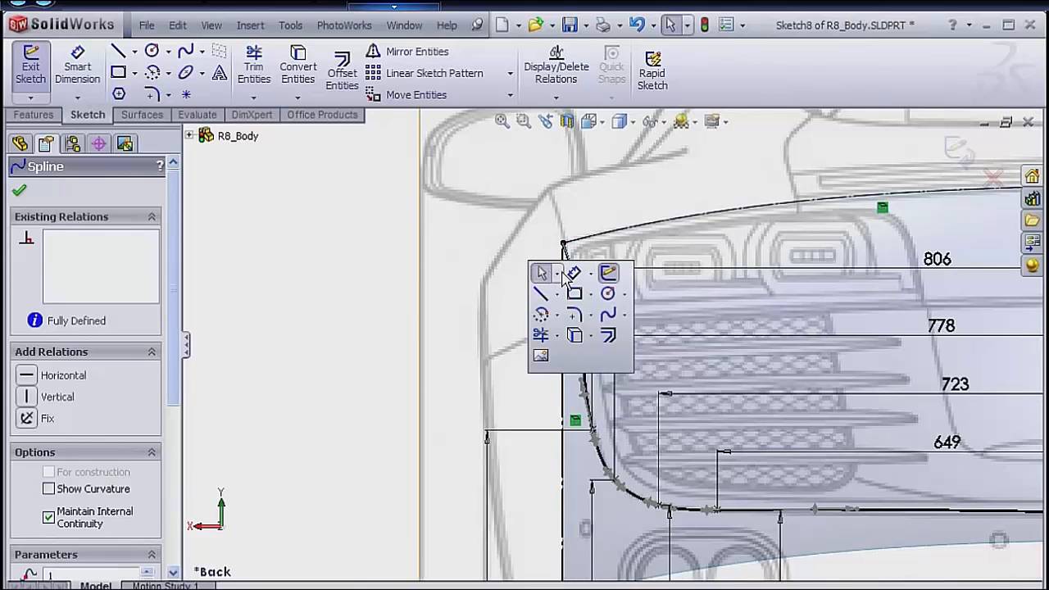
pyautogui.click(558, 294)
pyautogui.click(586, 335)
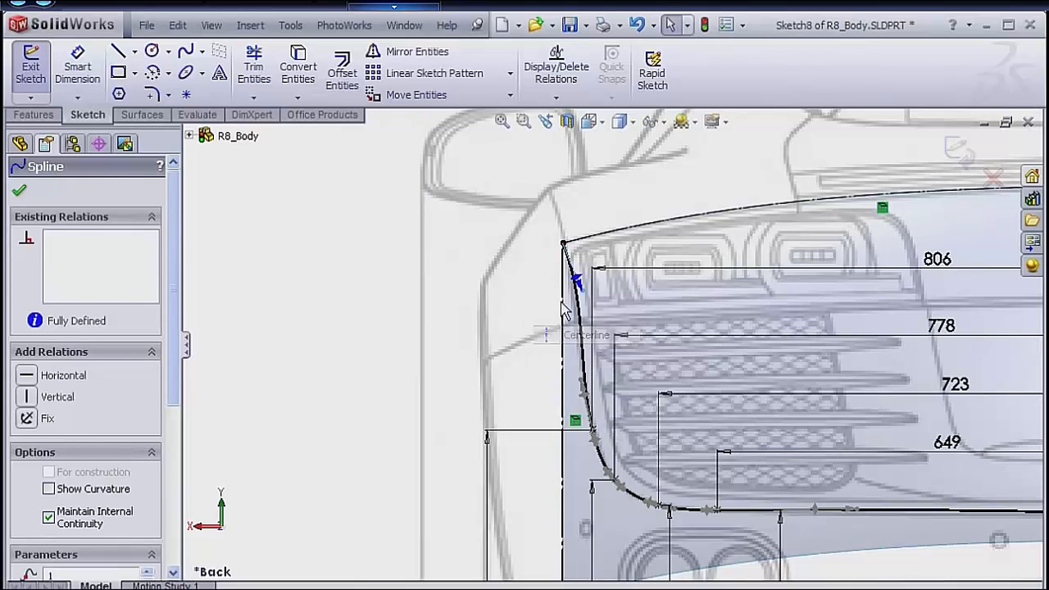
pyautogui.click(564, 245)
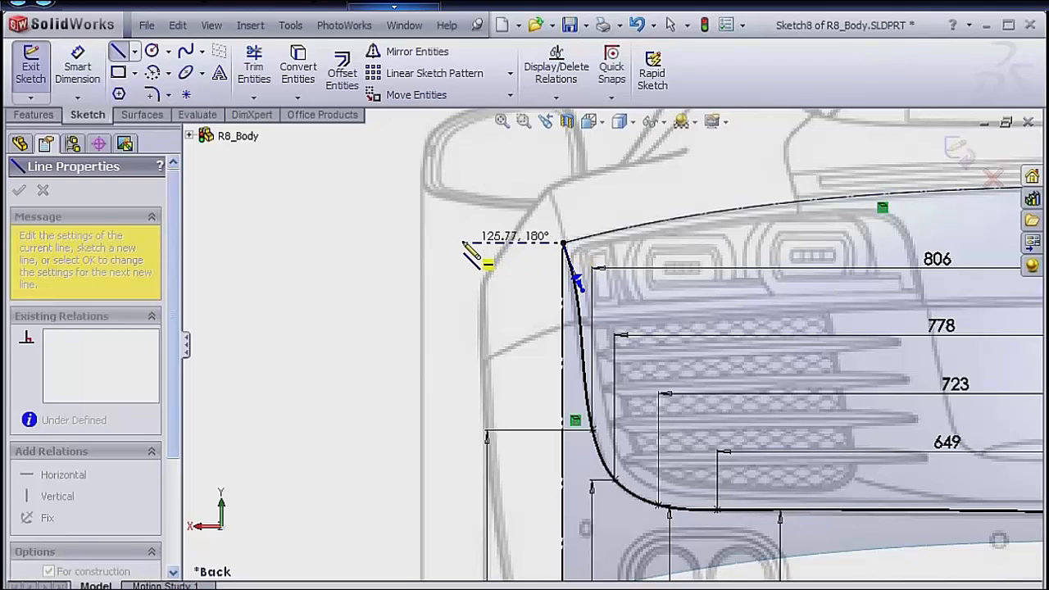
pyautogui.click(460, 244)
pyautogui.press('Escape')
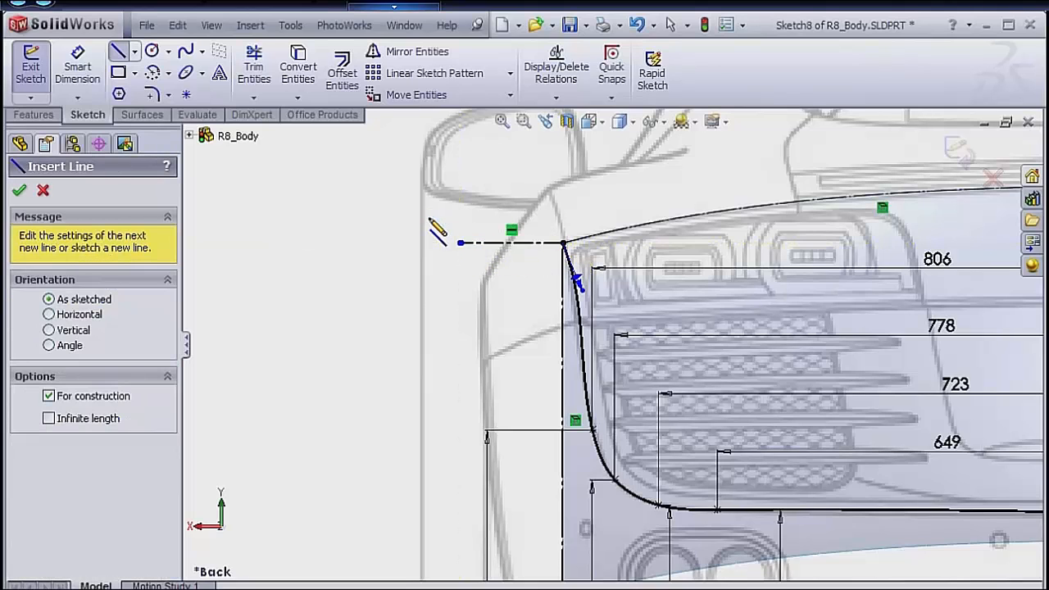
# Dimension the angle between the short horizontal centerline and the spline's upper tangency handle as 95°.
pyautogui.press('s')
pyautogui.click(476, 233)
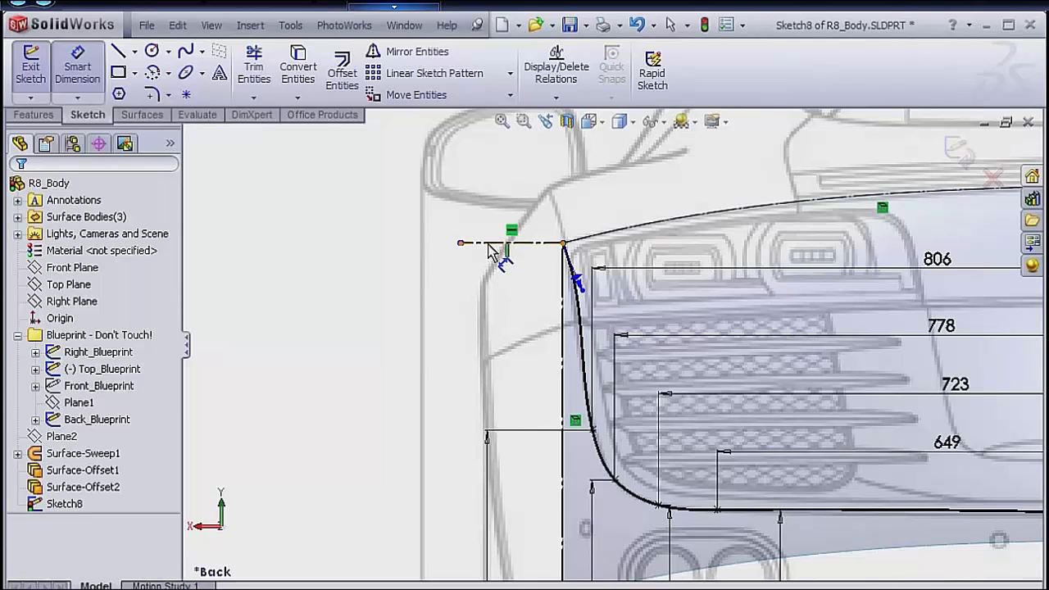
pyautogui.click(498, 249)
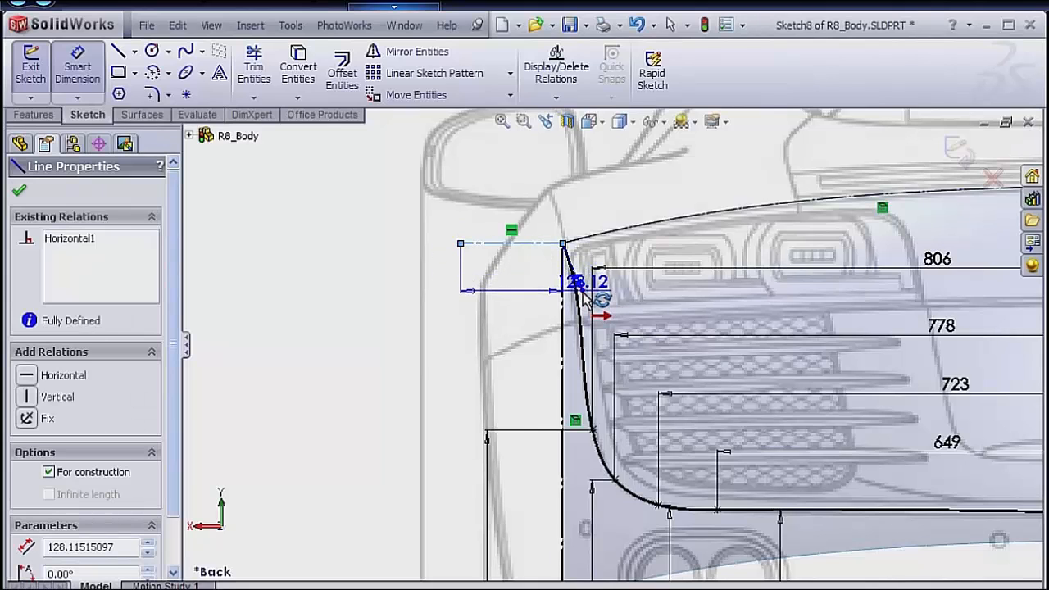
pyautogui.click(576, 287)
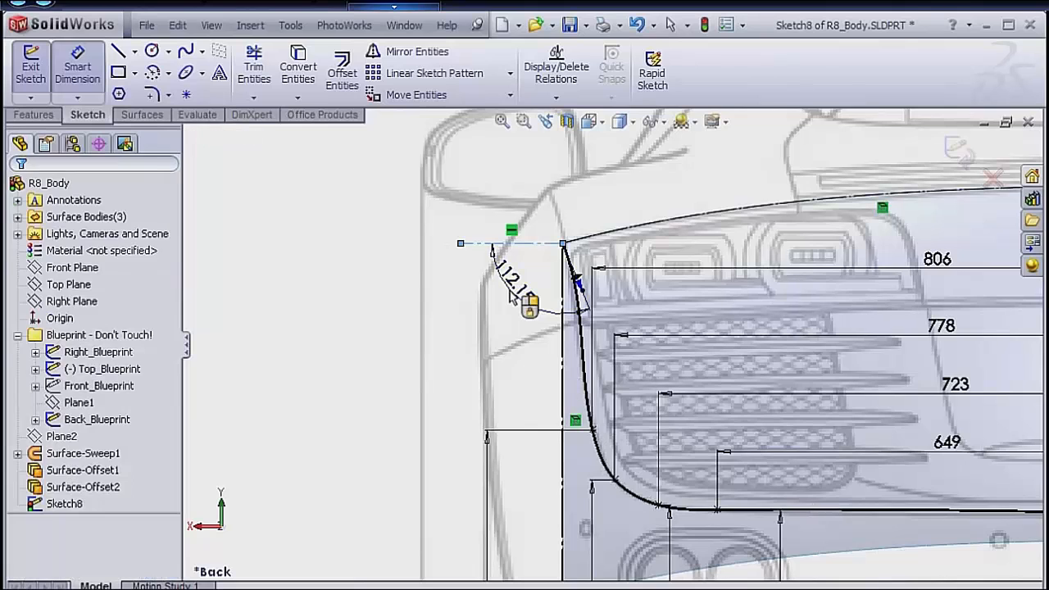
pyautogui.click(525, 301)
pyautogui.write('95')
pyautogui.press('Return')
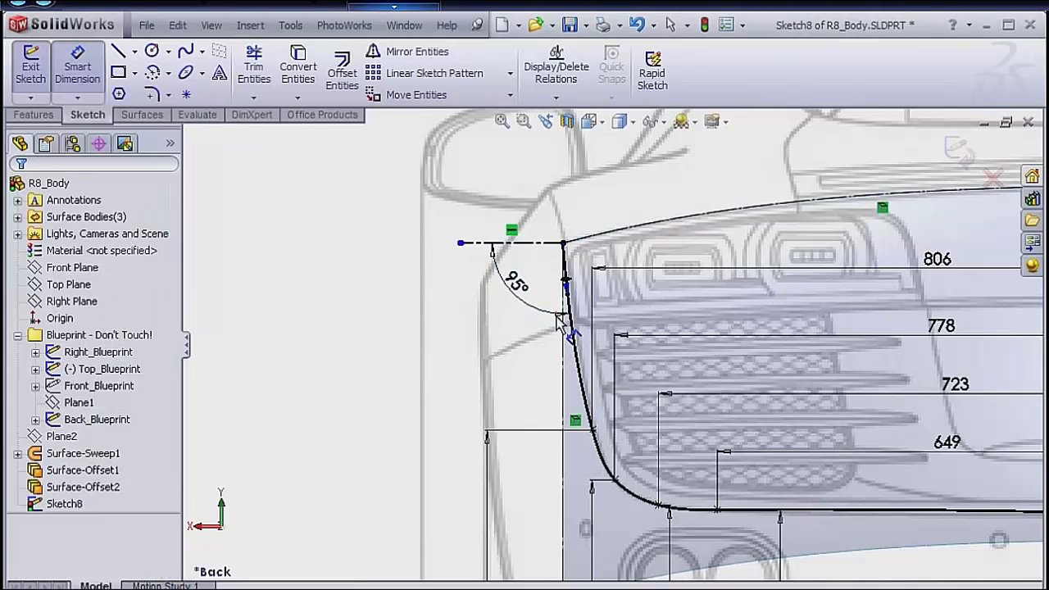
# Dimension the tangent weight of the handle at the spline's upper outer endpoint and set it to 265 mm.
pyautogui.moveTo(567, 289); pyautogui.dragTo(595, 172)
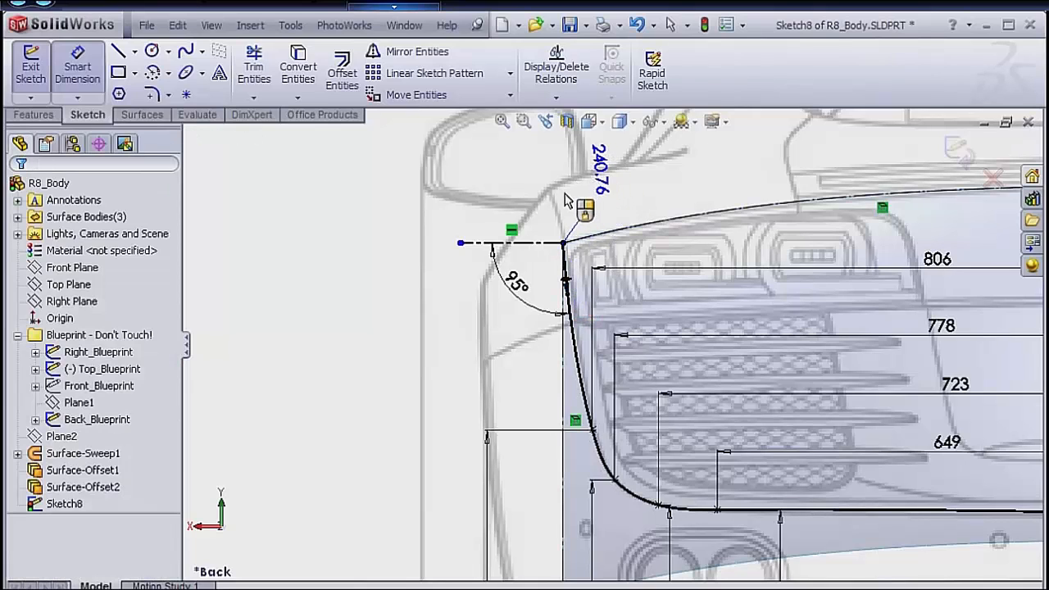
pyautogui.doubleClick(597, 168)
pyautogui.write('265')
pyautogui.press('Return')
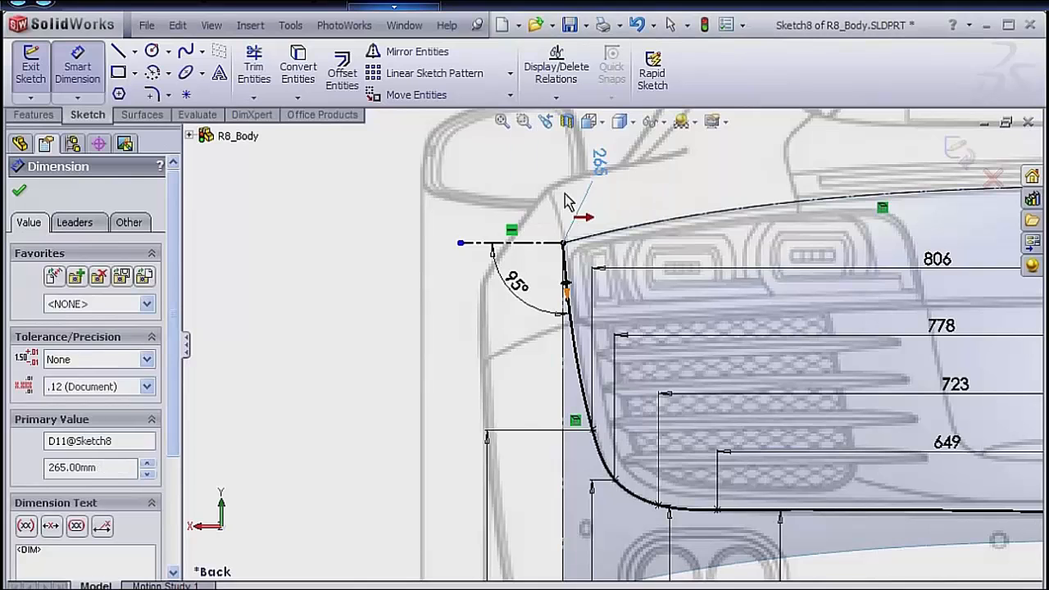
pyautogui.click(735, 316)
# Leave dimensioning and add a Horizontal relation to the spline's tangency handle at its endpoint on the car's centerline.
pyautogui.scroll(4, 789, 328)
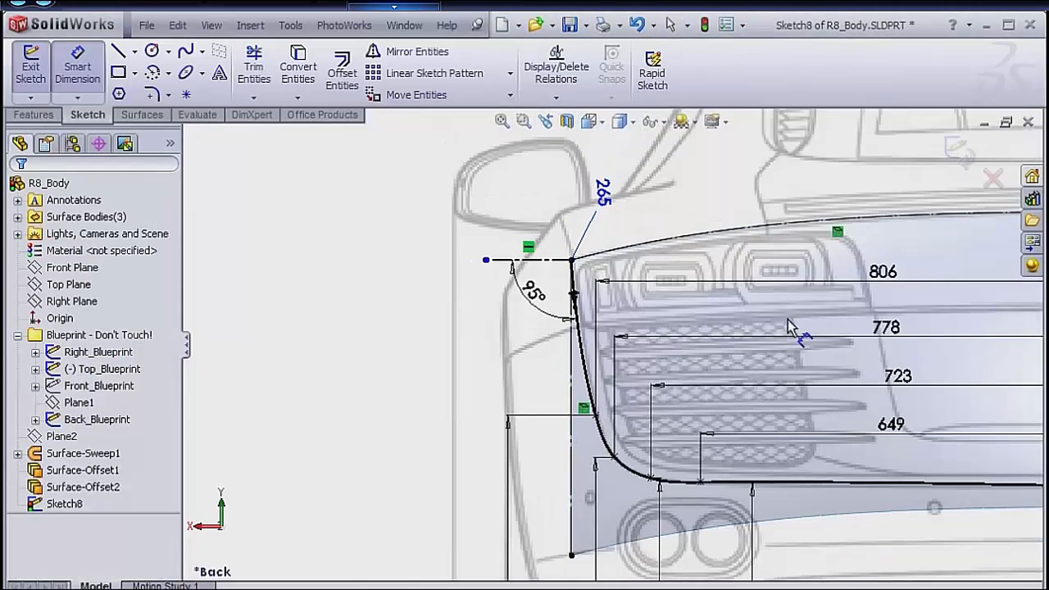
pyautogui.scroll(-1, 875, 365)
pyautogui.scroll(2, 881, 374)
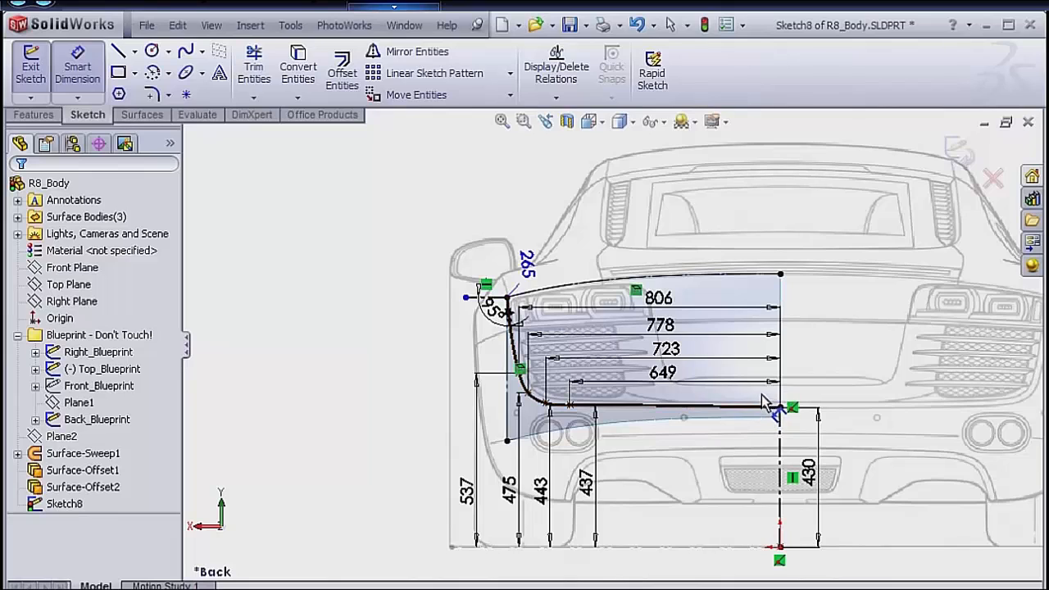
pyautogui.rightClick(842, 387)
pyautogui.click(869, 398)
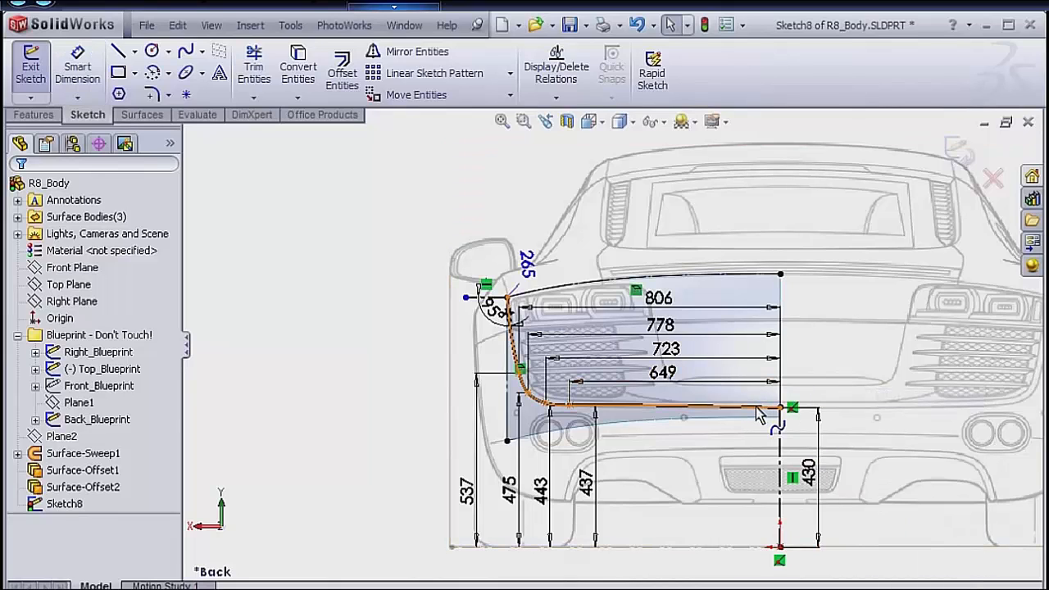
pyautogui.click(758, 414)
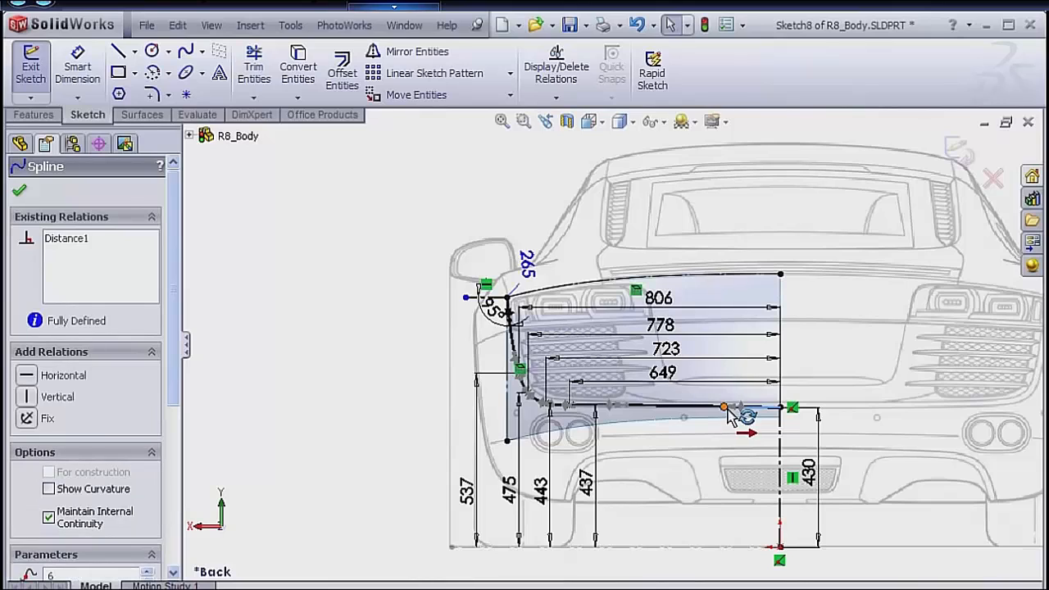
pyautogui.click(26, 376)
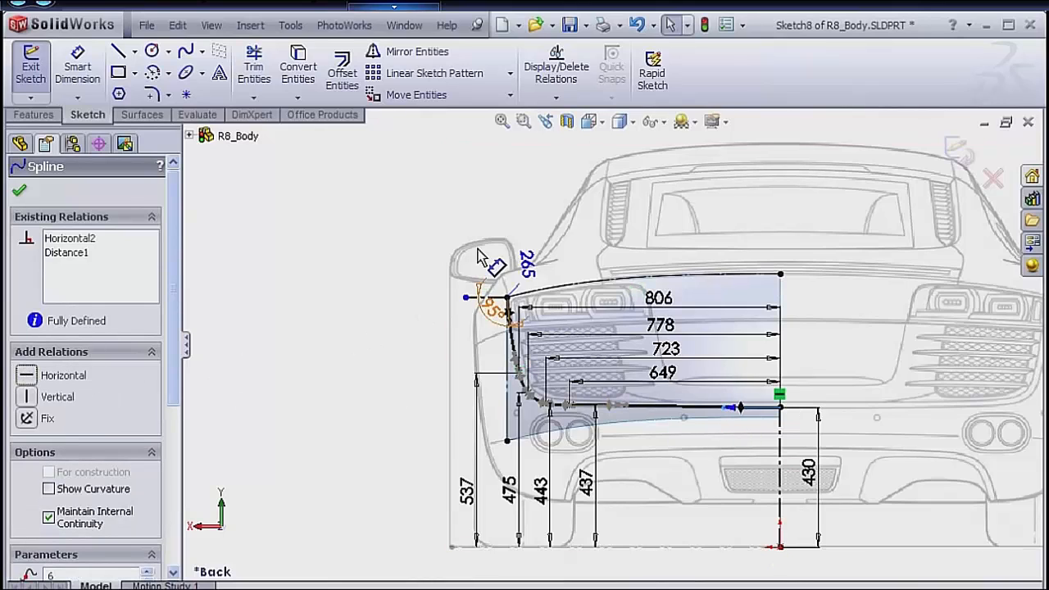
# Dimension the tangent weight of the spline's horizontal handle at the car's centerline and set it to 550 mm.
pyautogui.scroll(-3, 691, 287)
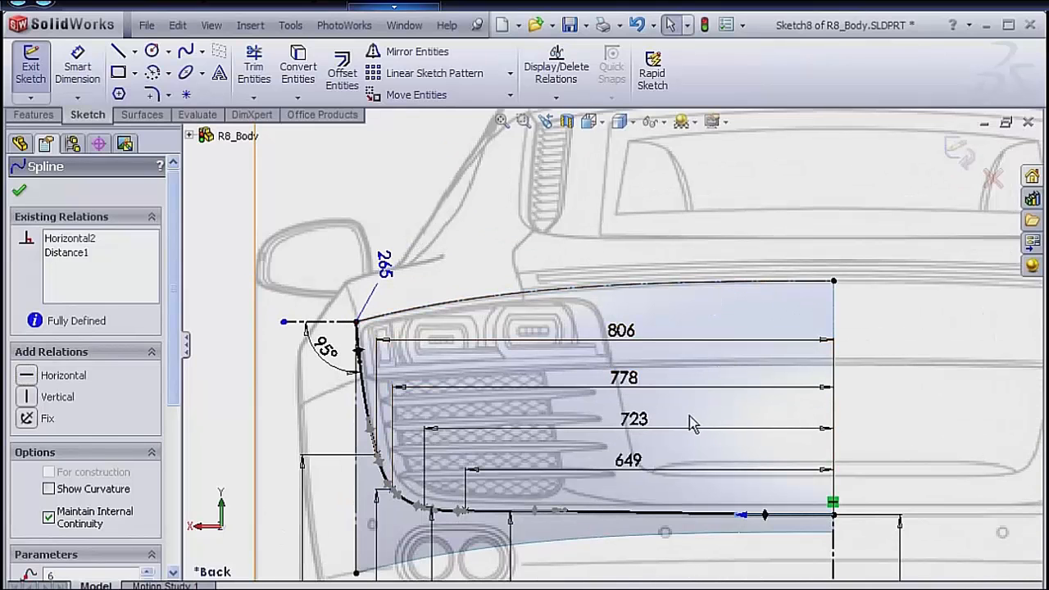
pyautogui.press('s')
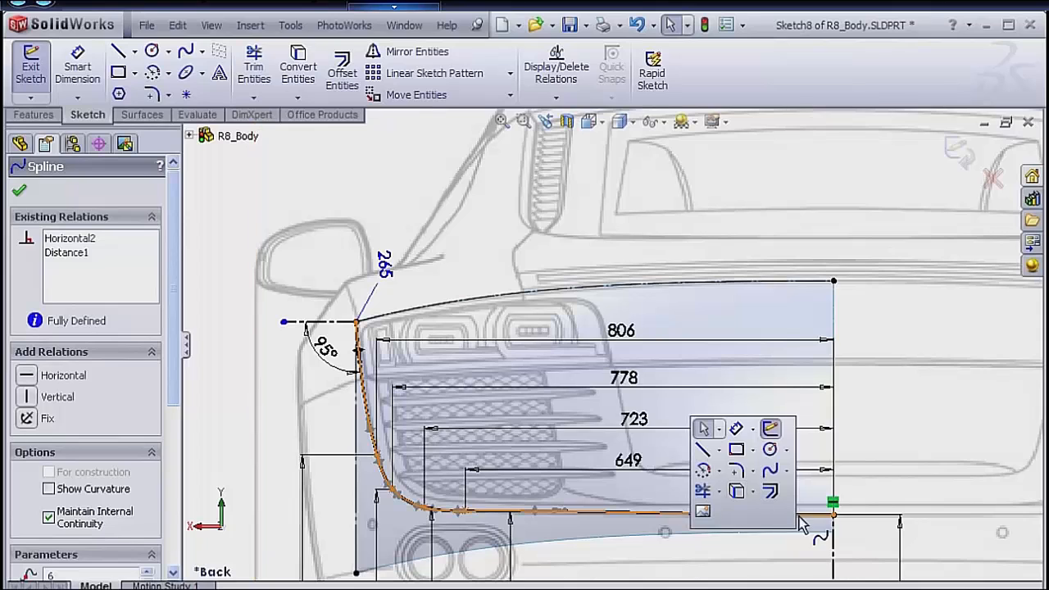
pyautogui.click(736, 430)
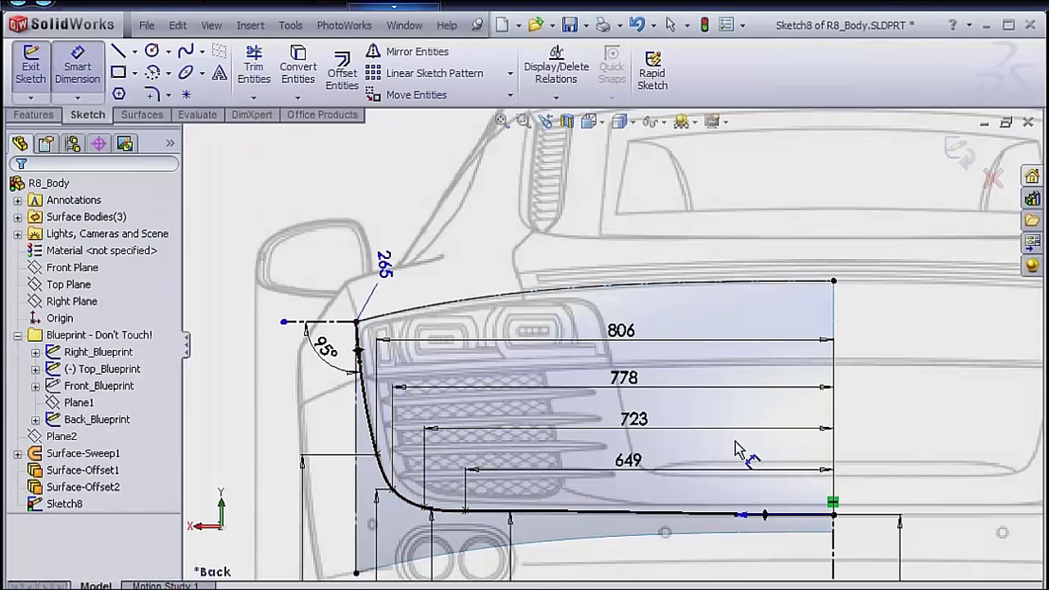
pyautogui.click(736, 518)
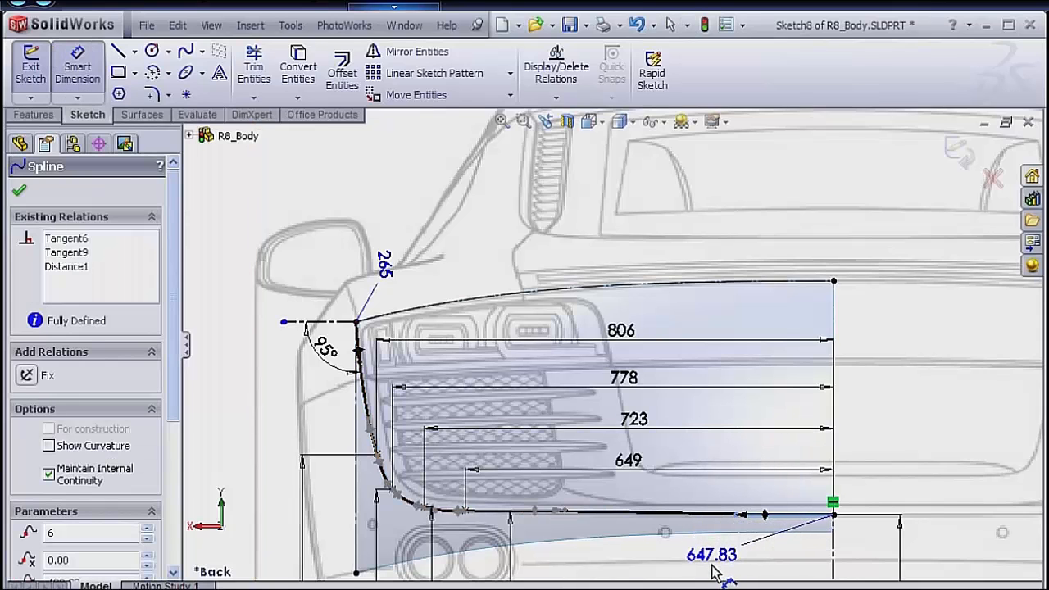
pyautogui.click(713, 574)
pyautogui.write('550')
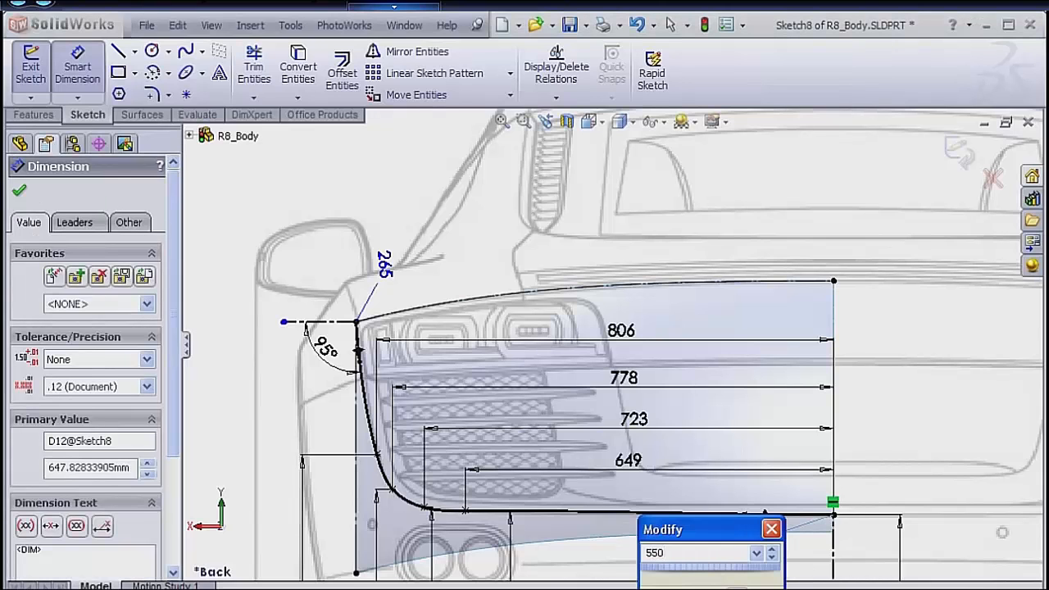
pyautogui.press('Return')
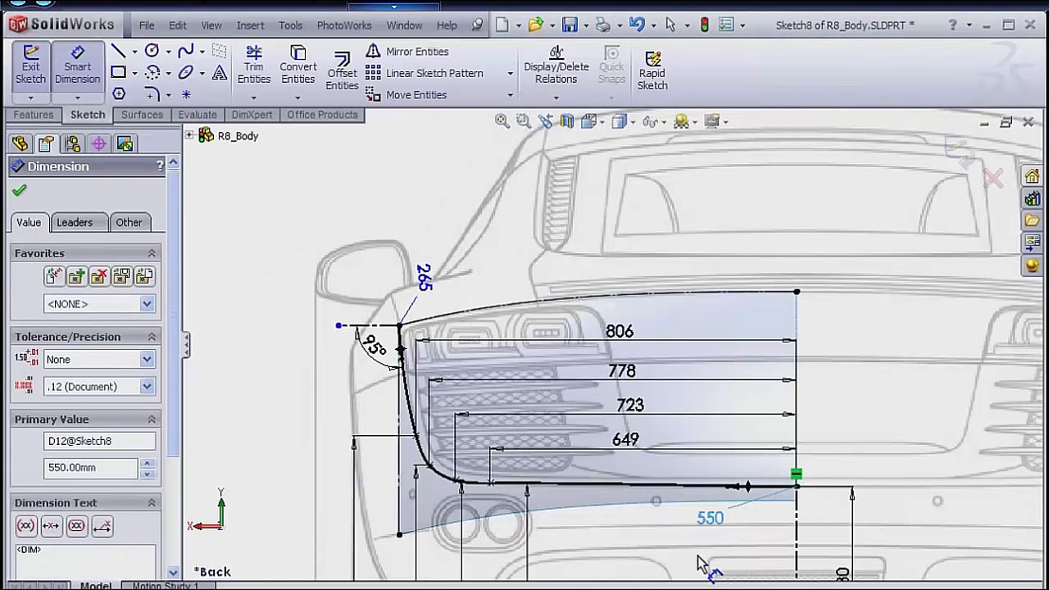
# Exit the completed tail light and grille outline sketch.
pyautogui.scroll(2, 698, 557)
pyautogui.scroll(1, 698, 564)
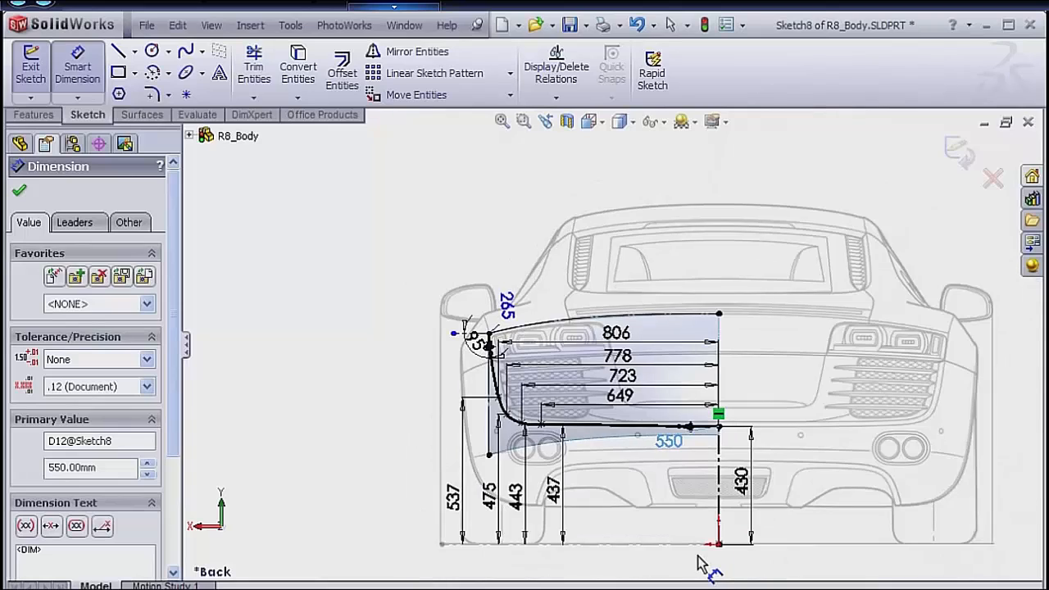
pyautogui.click(960, 153)
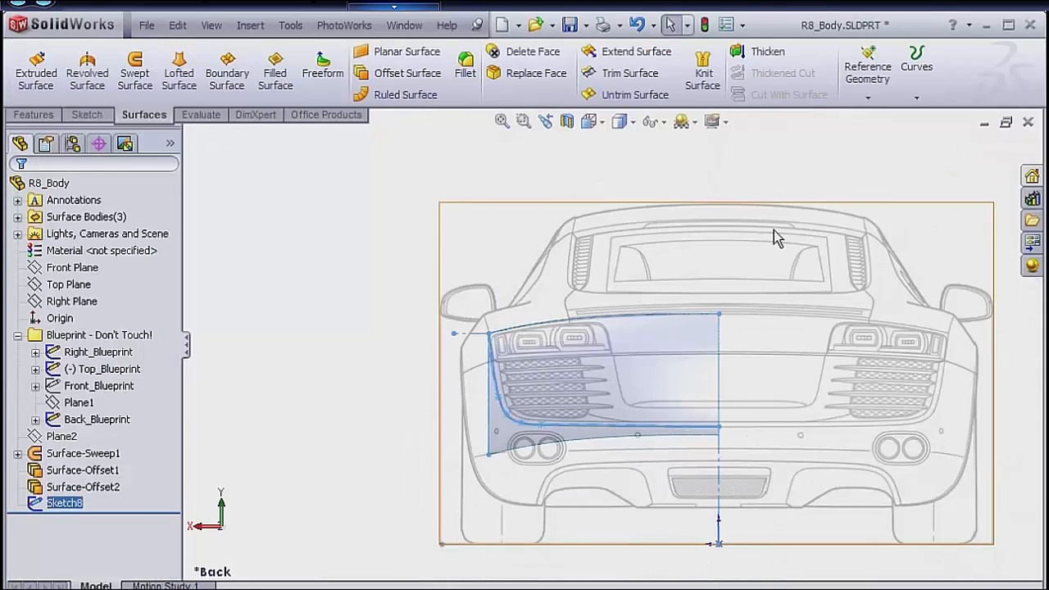
pyautogui.moveTo(774, 231)
pyautogui.mouseDown(button='middle')
pyautogui.moveTo(644, 310)
pyautogui.moveTo(803, 317)
pyautogui.moveTo(801, 344)
pyautogui.mouseUp(button='middle')
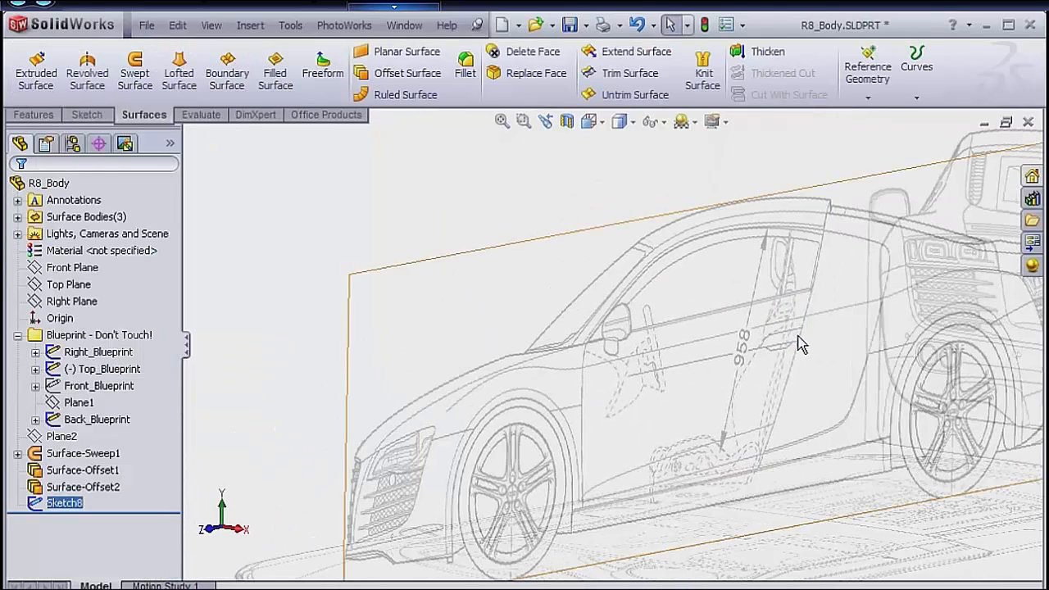
# Trim the swept rear surface with the tail light and grille outline sketch, removing the strip below and outside the outline.
pyautogui.press('space')
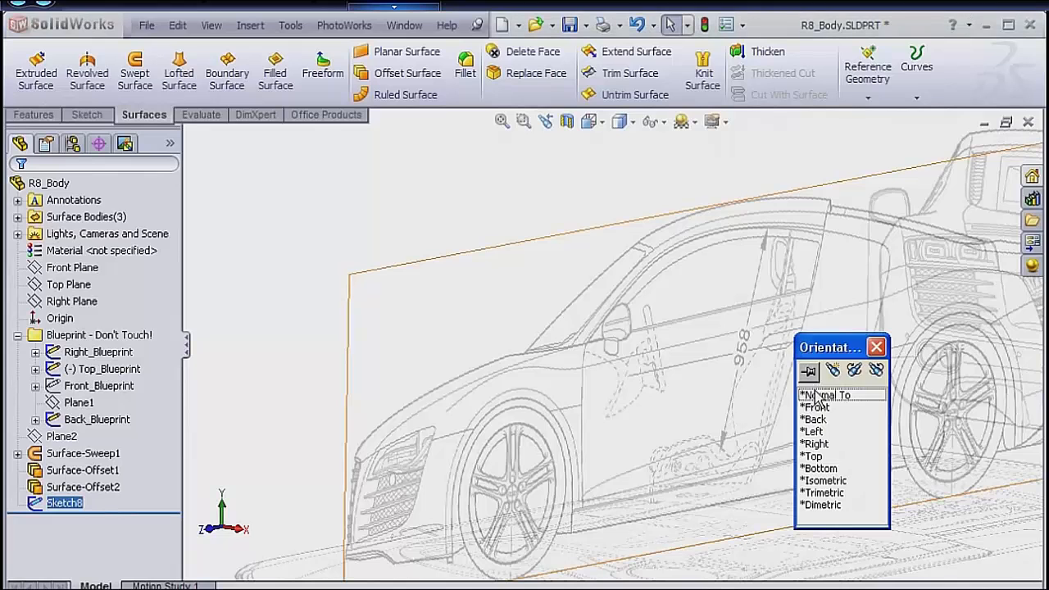
pyautogui.doubleClick(824, 481)
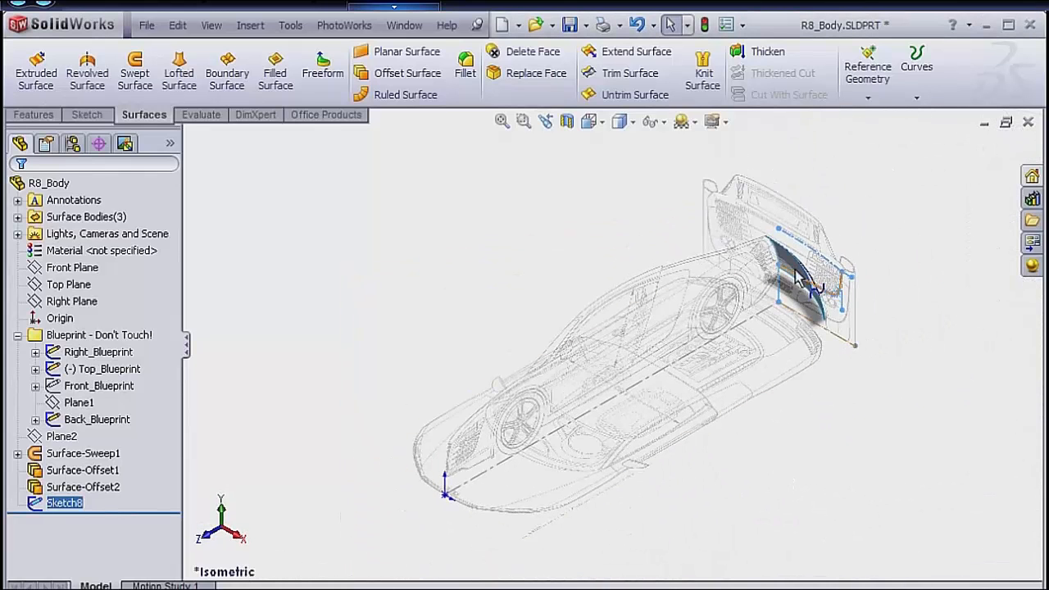
pyautogui.scroll(-3, 795, 279)
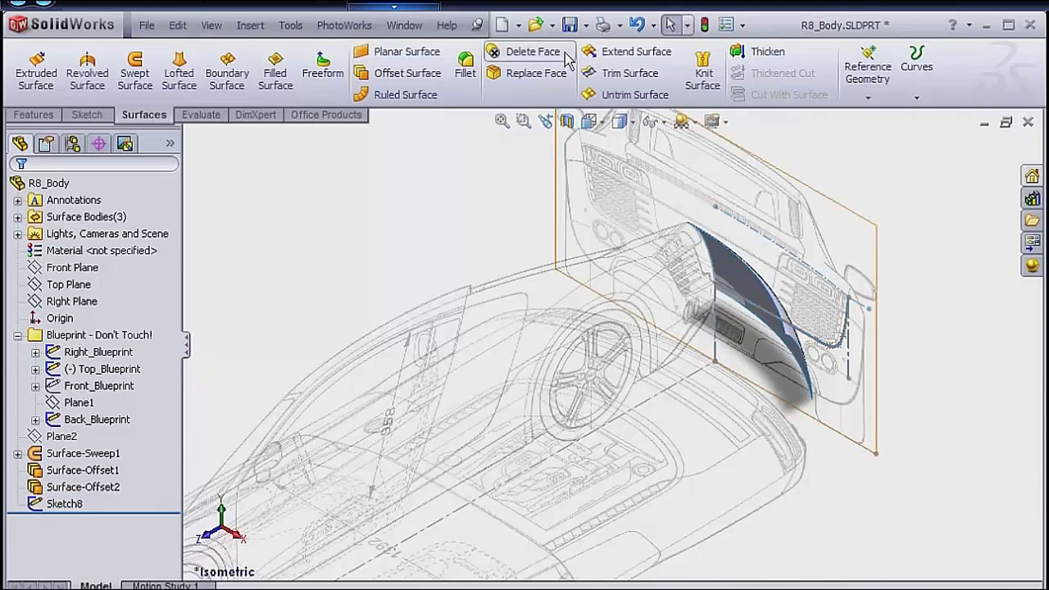
pyautogui.click(628, 73)
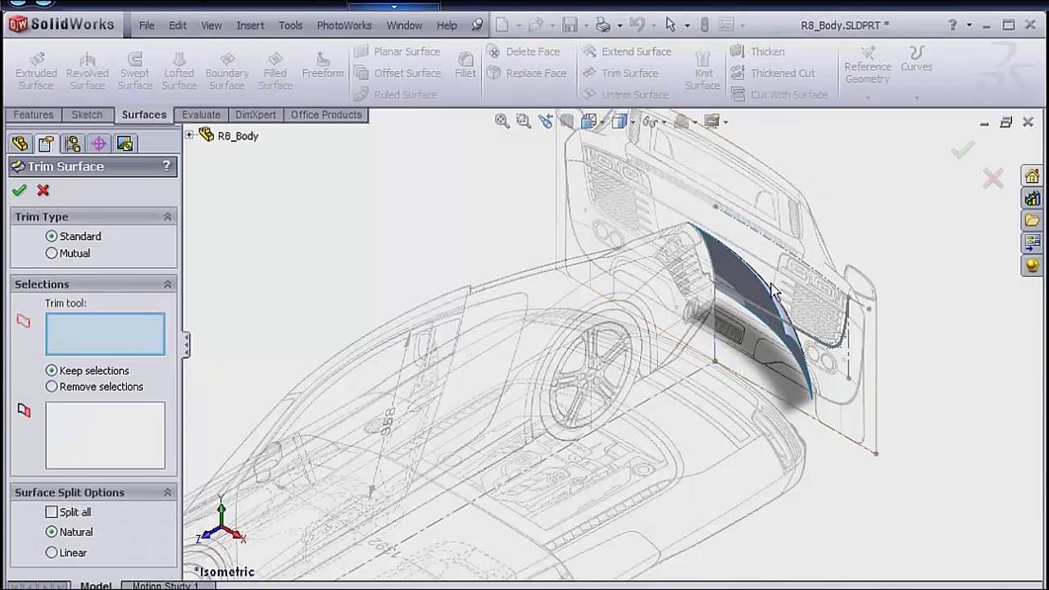
pyautogui.click(840, 352)
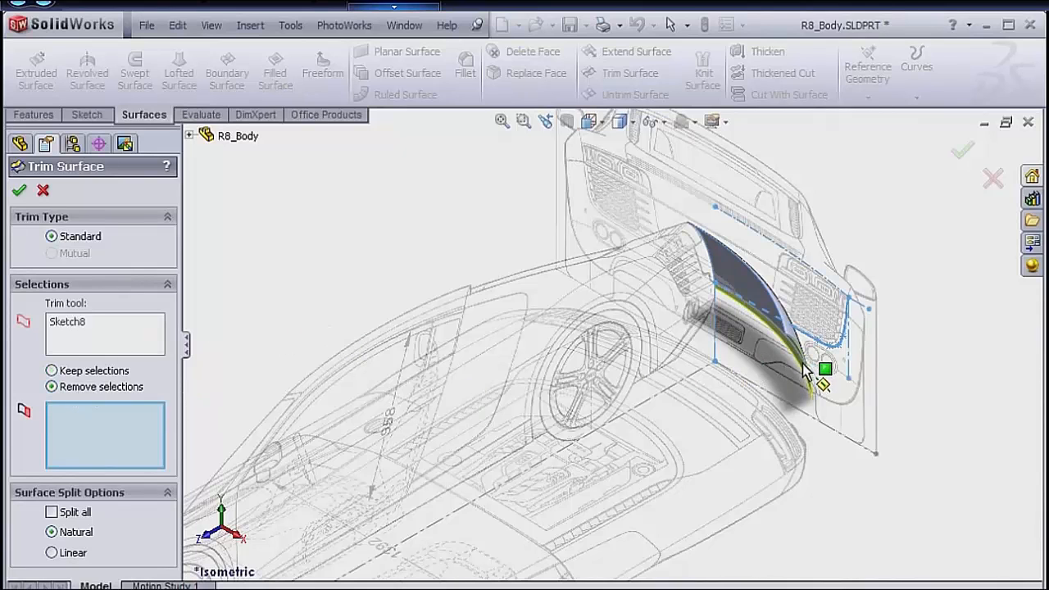
pyautogui.moveTo(801, 367); pyautogui.dragTo(842, 307, button='middle')
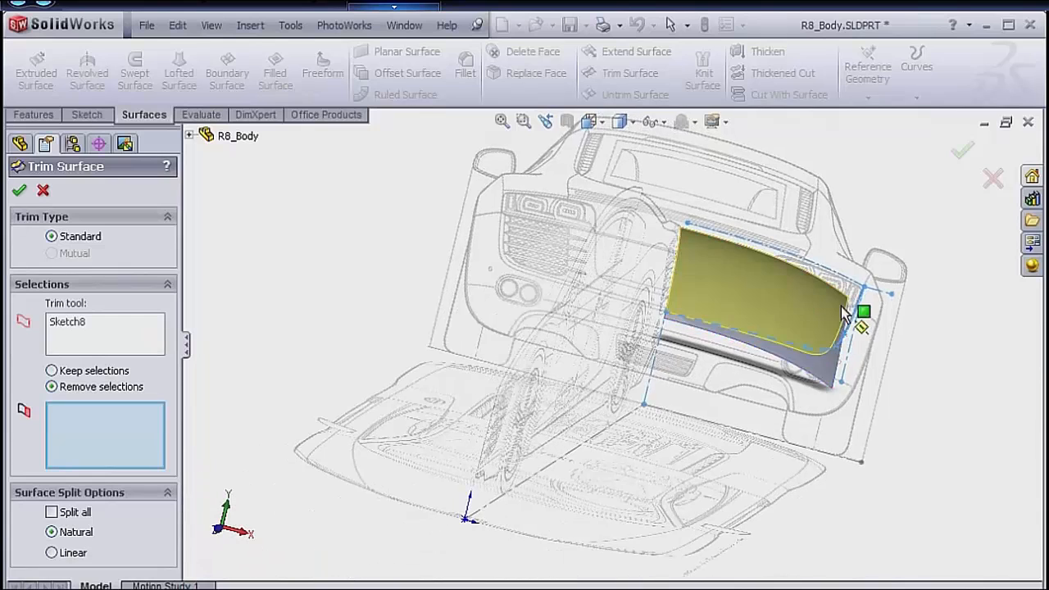
pyautogui.click(821, 370)
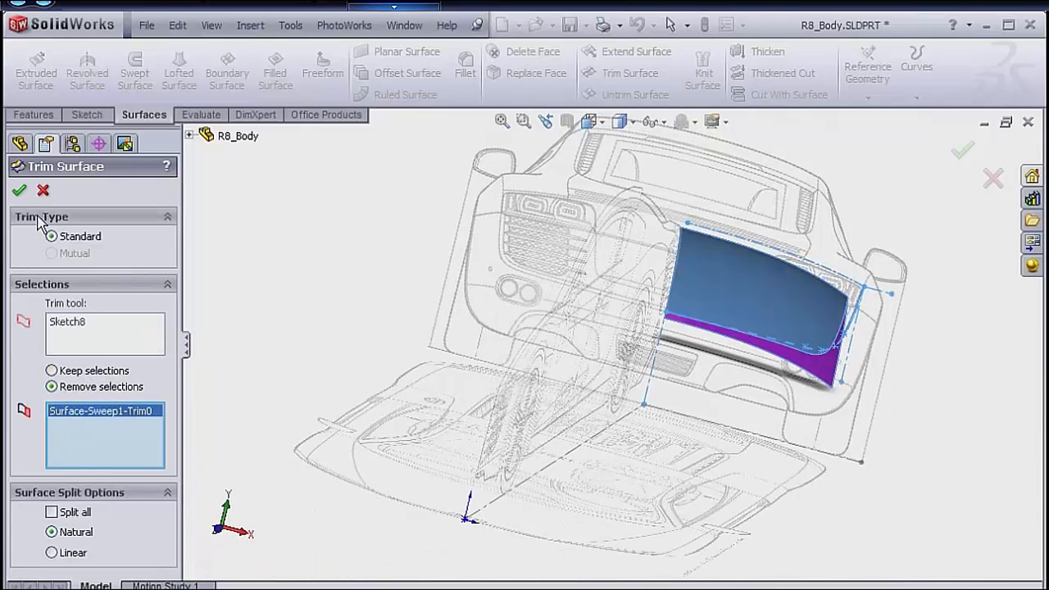
pyautogui.click(19, 192)
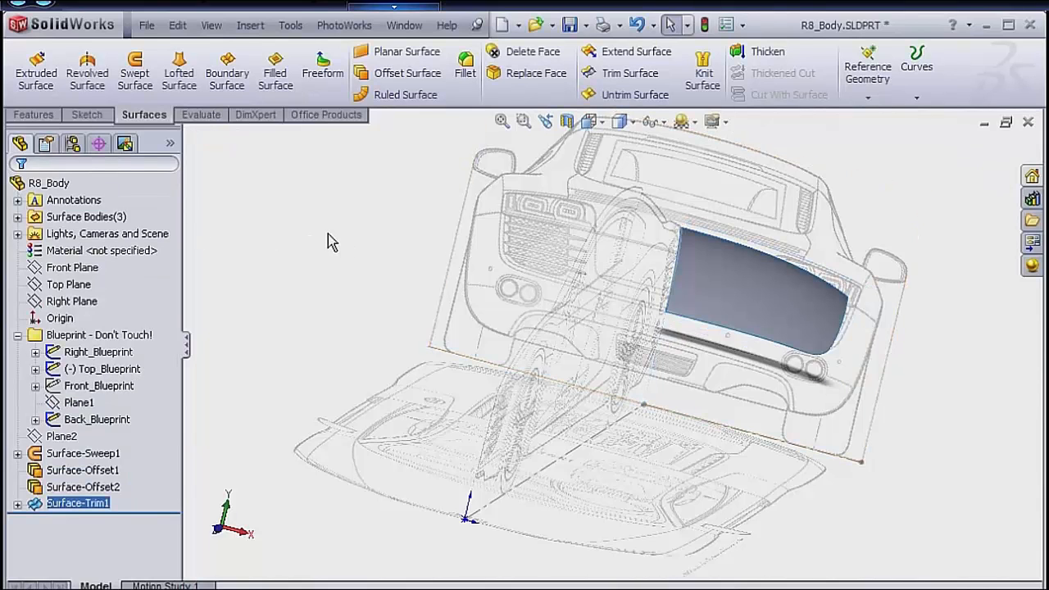
# Save the R8_Body part file with the trimmed rear surface.
pyautogui.press('space')
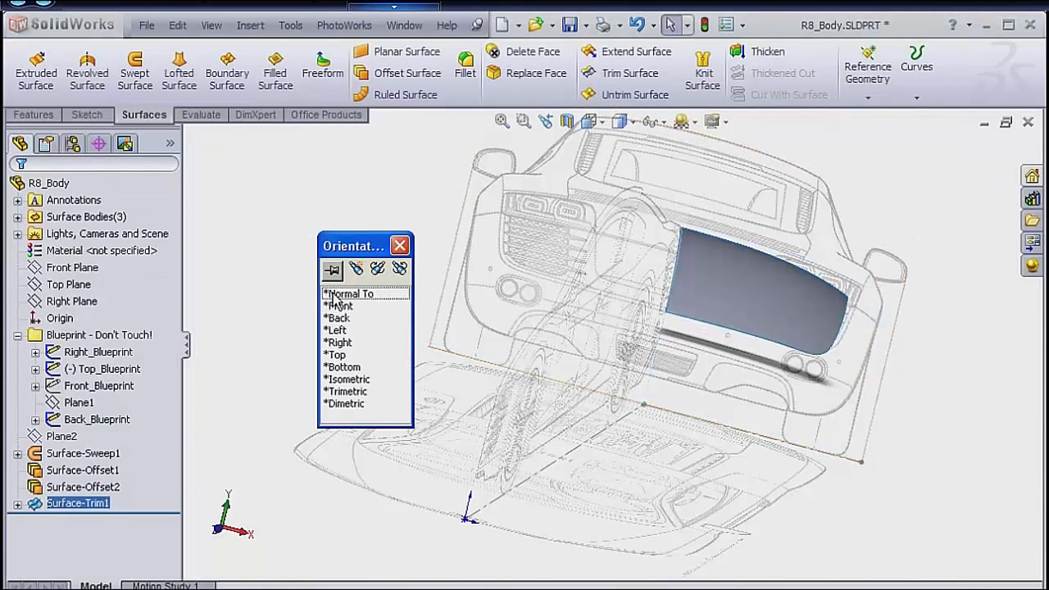
pyautogui.doubleClick(346, 379)
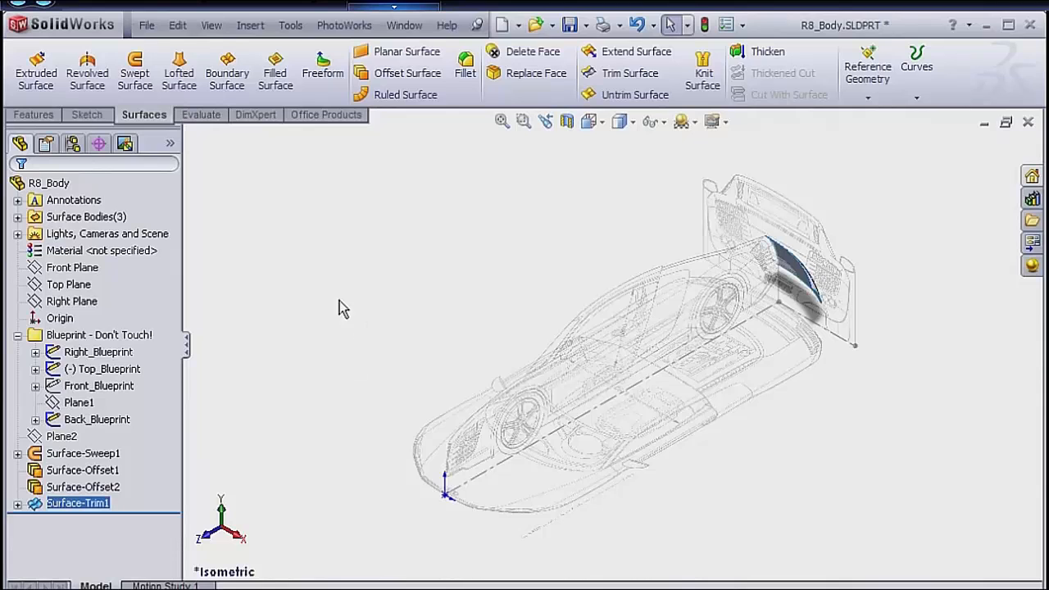
pyautogui.click(148, 26)
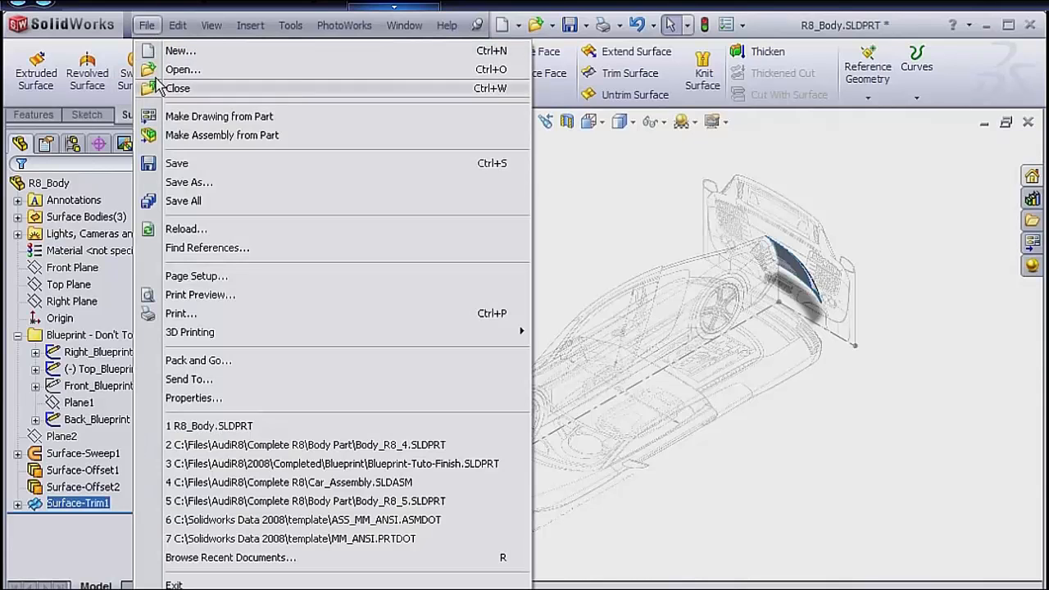
pyautogui.click(184, 164)
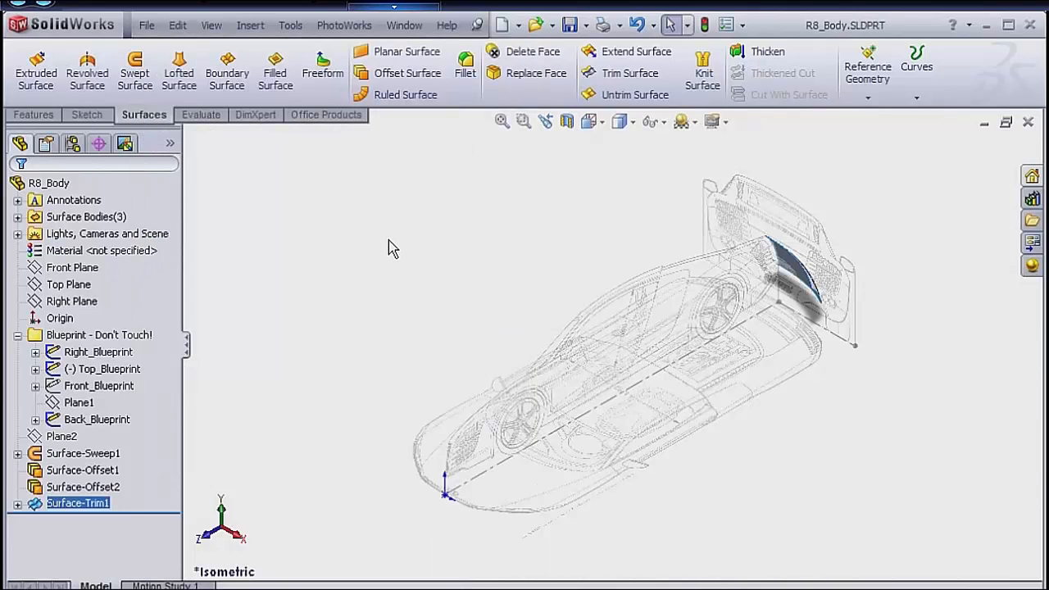
# Start a new sketch on the Front Plane.
pyautogui.click(332, 249)
pyautogui.click(101, 282)
pyautogui.click(74, 268)
pyautogui.rightClick(76, 270)
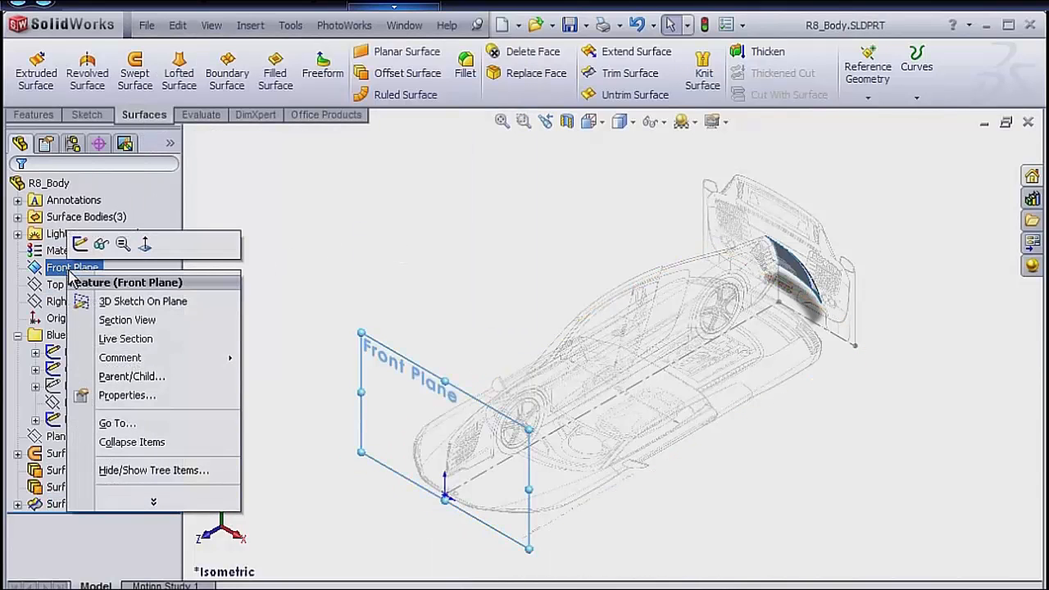
pyautogui.click(81, 245)
pyautogui.press('space')
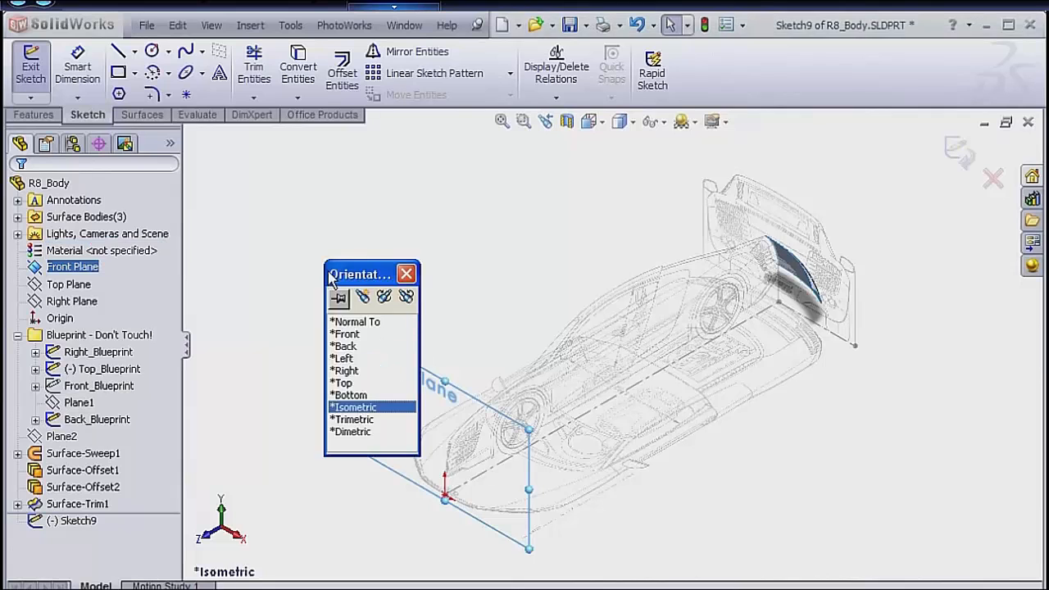
pyautogui.click(344, 335)
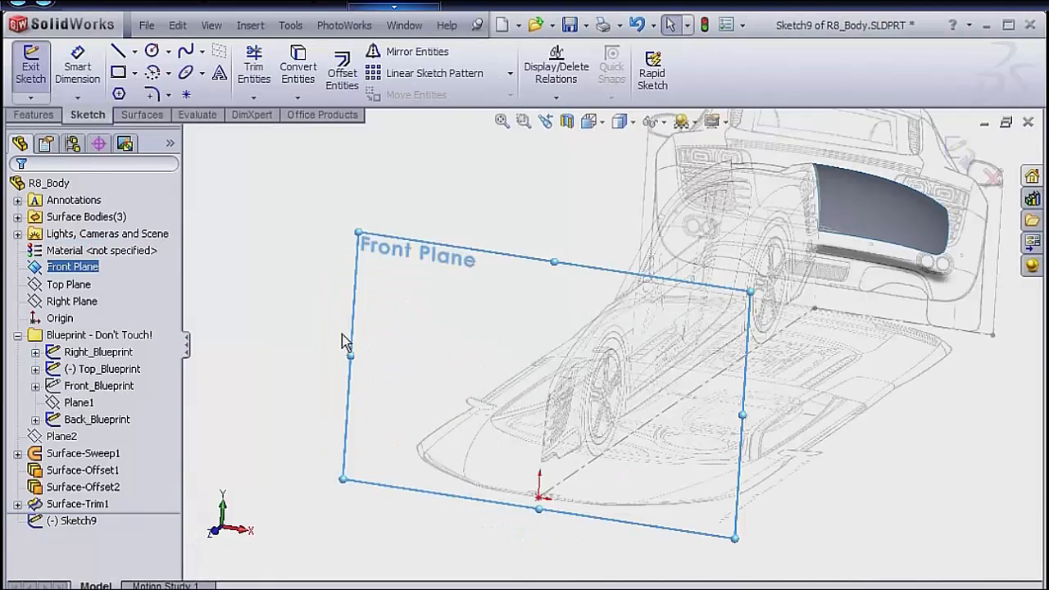
# Show the Front_Blueprint sketch and hide the Back_Blueprint sketch.
pyautogui.rightClick(136, 385)
pyautogui.click(138, 363)
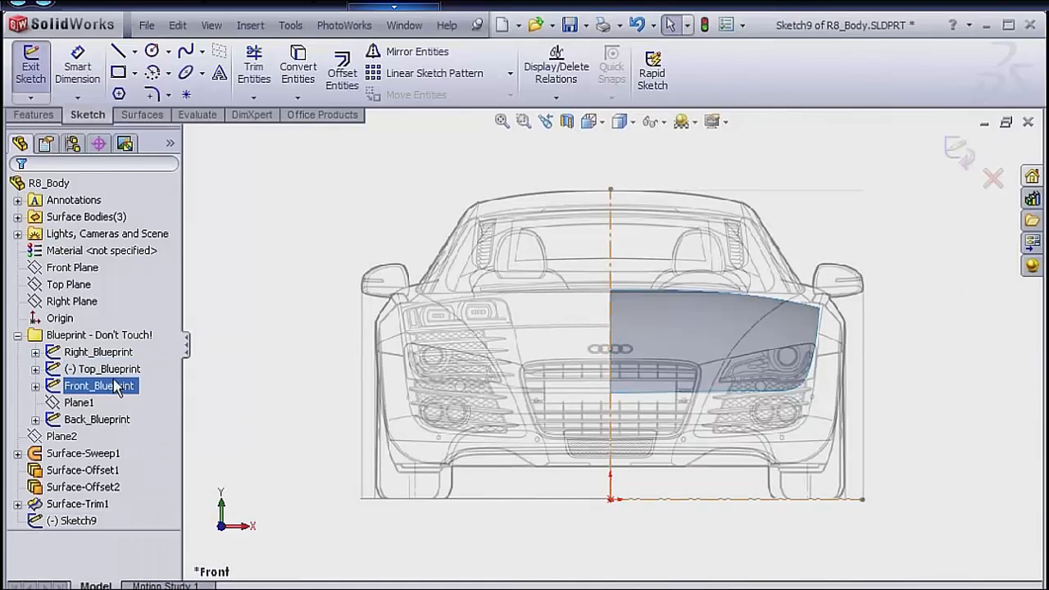
pyautogui.click(97, 421)
pyautogui.rightClick(97, 428)
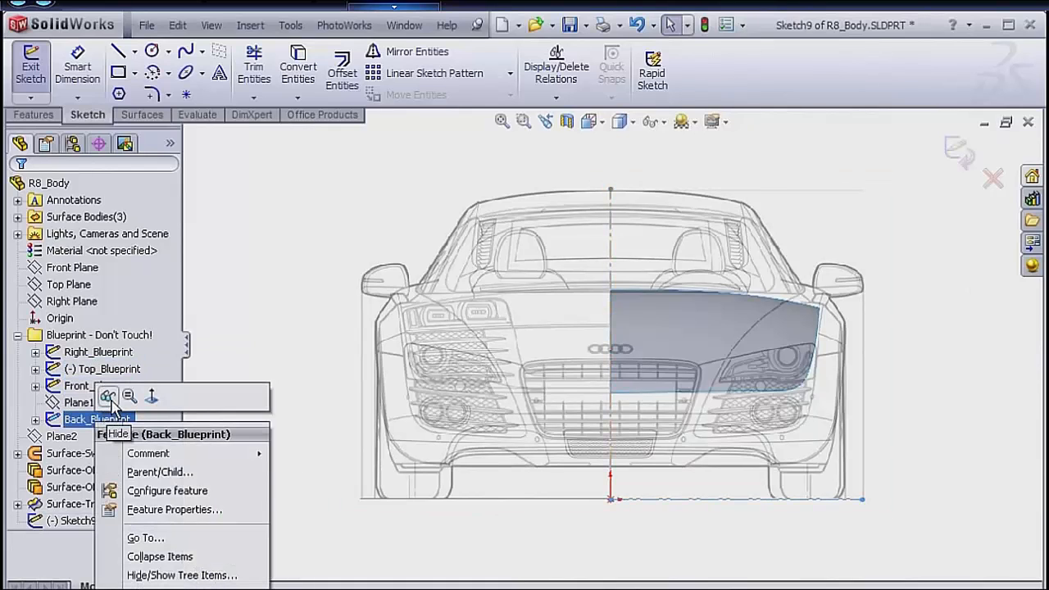
pyautogui.click(110, 399)
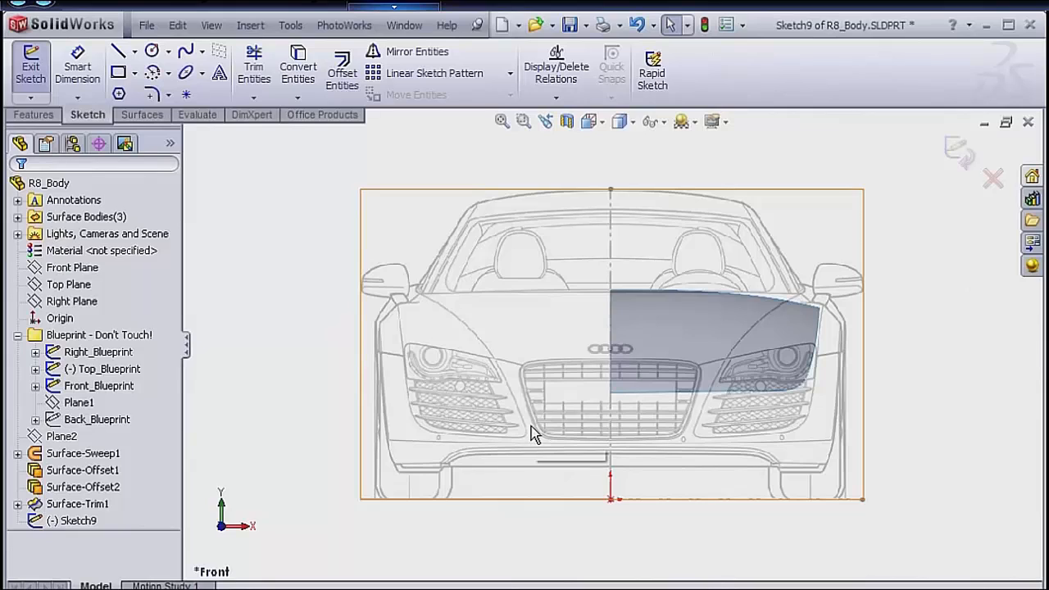
# Sketch a two-point spline along the car's outer side, from about 1055 mm high above the mirror down to the ground line.
pyautogui.press('s')
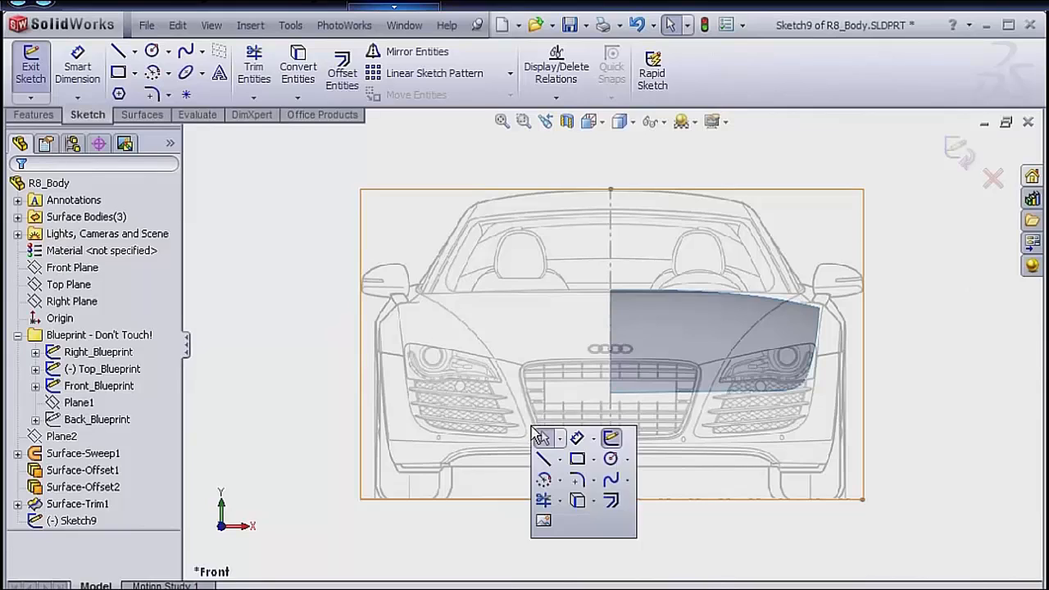
pyautogui.click(610, 482)
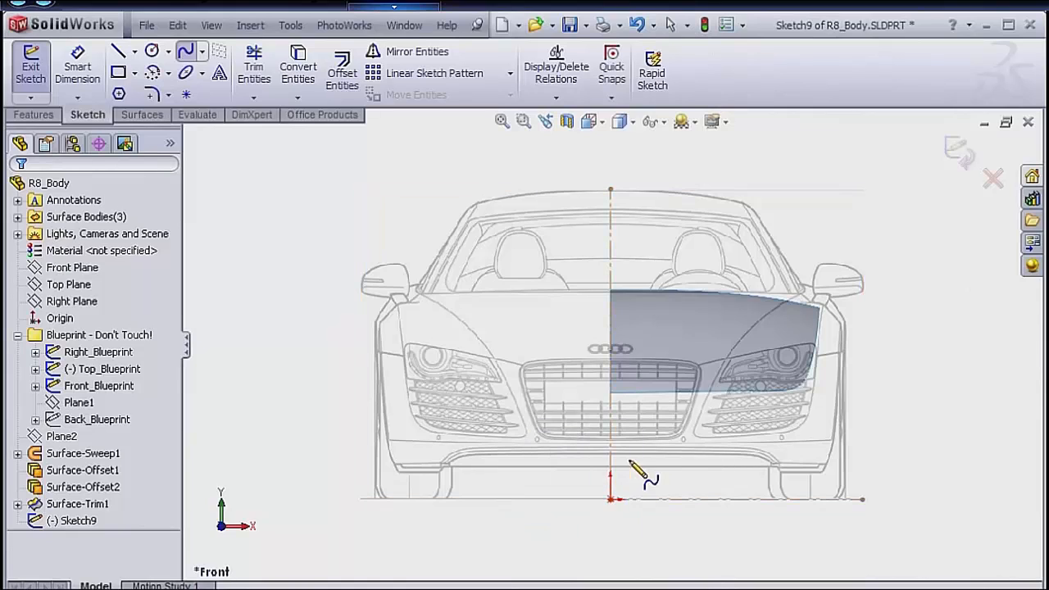
pyautogui.click(829, 239)
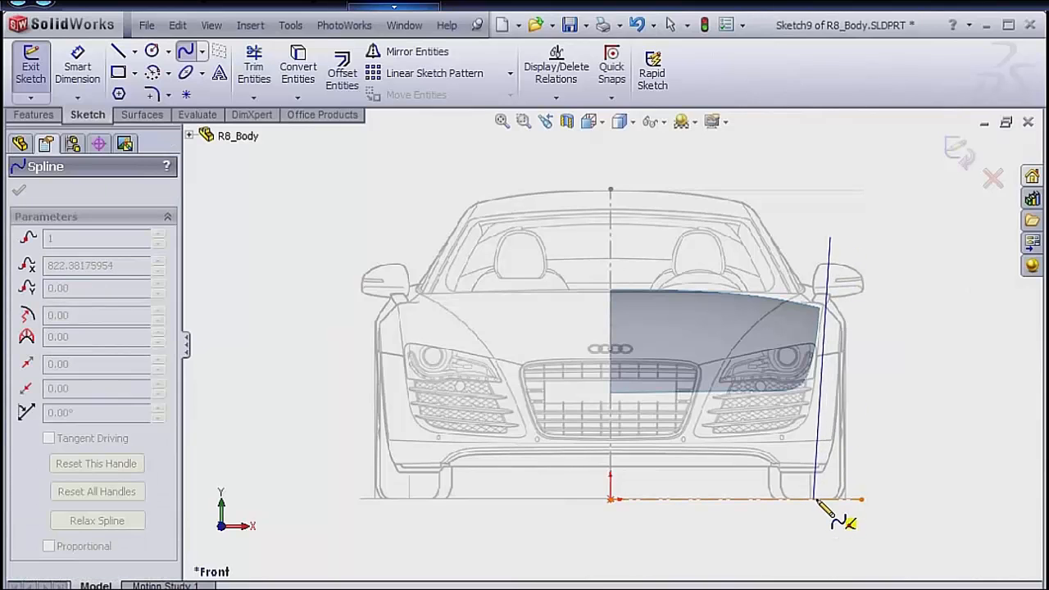
pyautogui.click(824, 499)
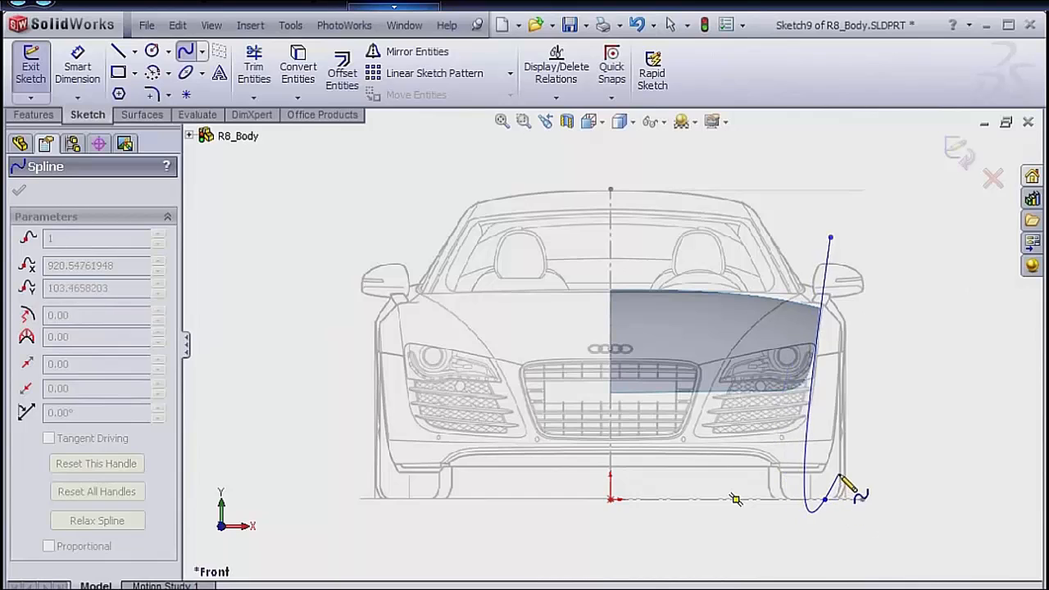
pyautogui.rightClick(853, 479)
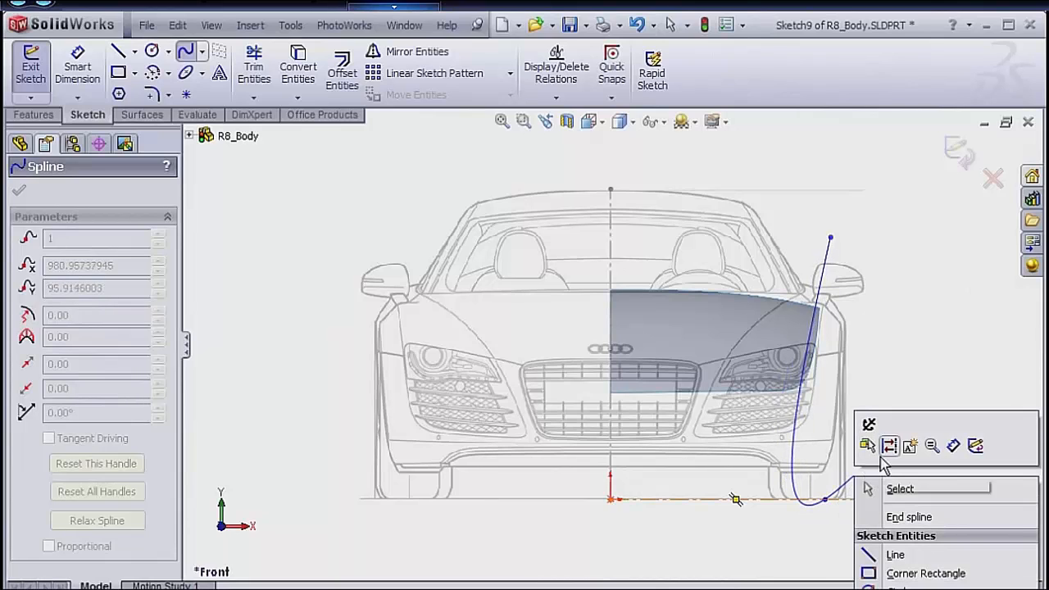
pyautogui.click(889, 488)
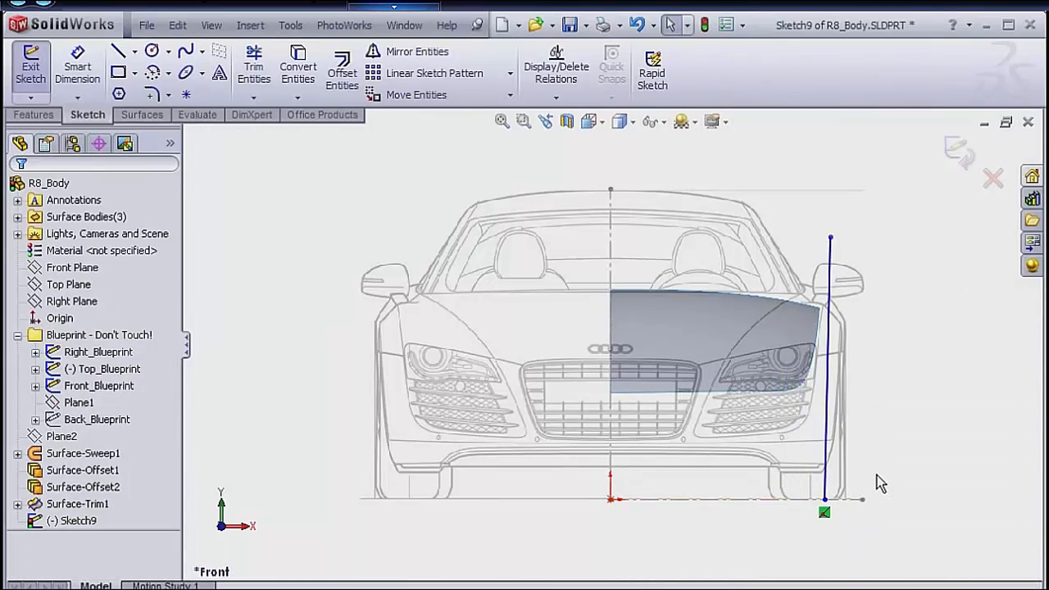
# Add a Vertical relation to the spline's upper tangency handle and move the upper endpoint outward to about X 932, Y 1017 mm.
pyautogui.click(832, 238)
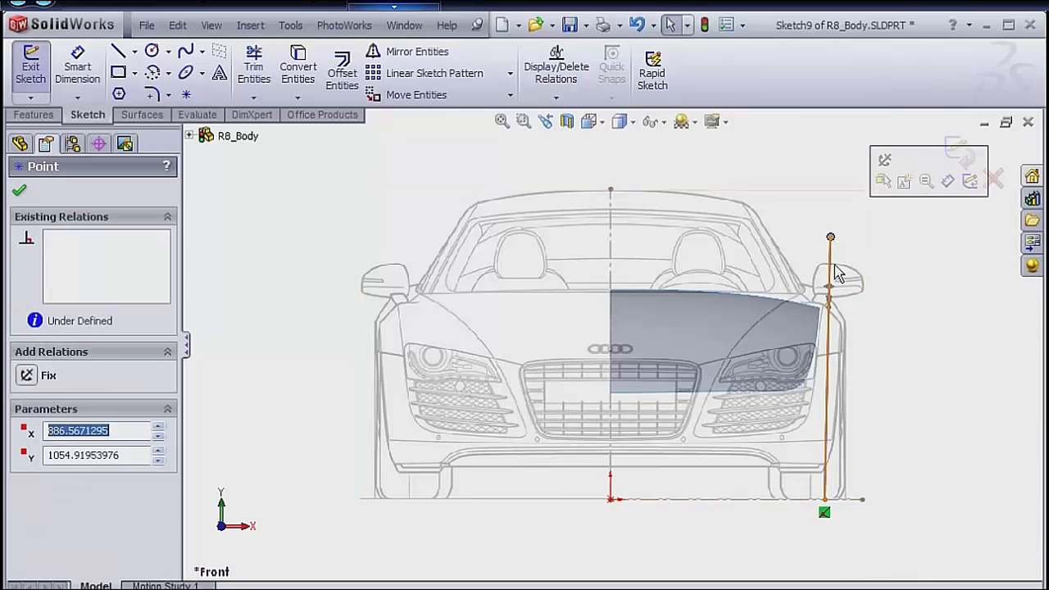
pyautogui.moveTo(829, 305)
pyautogui.mouseDown()
pyautogui.moveTo(845, 307)
pyautogui.moveTo(836, 301)
pyautogui.mouseUp()
pyautogui.click(27, 396)
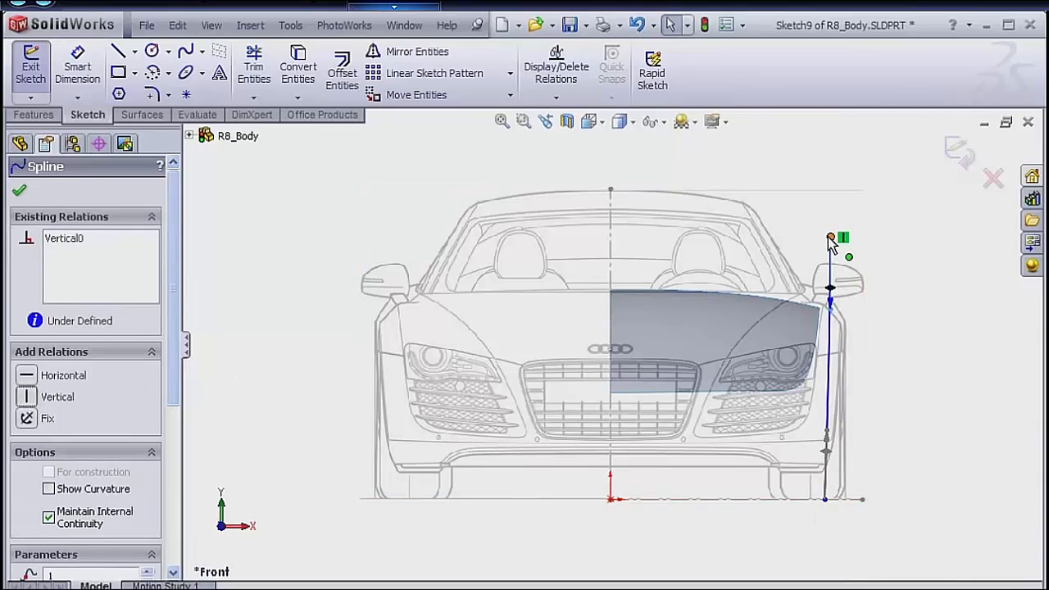
pyautogui.moveTo(828, 237)
pyautogui.mouseDown()
pyautogui.moveTo(855, 238)
pyautogui.moveTo(840, 239)
pyautogui.moveTo(842, 248)
pyautogui.mouseUp()
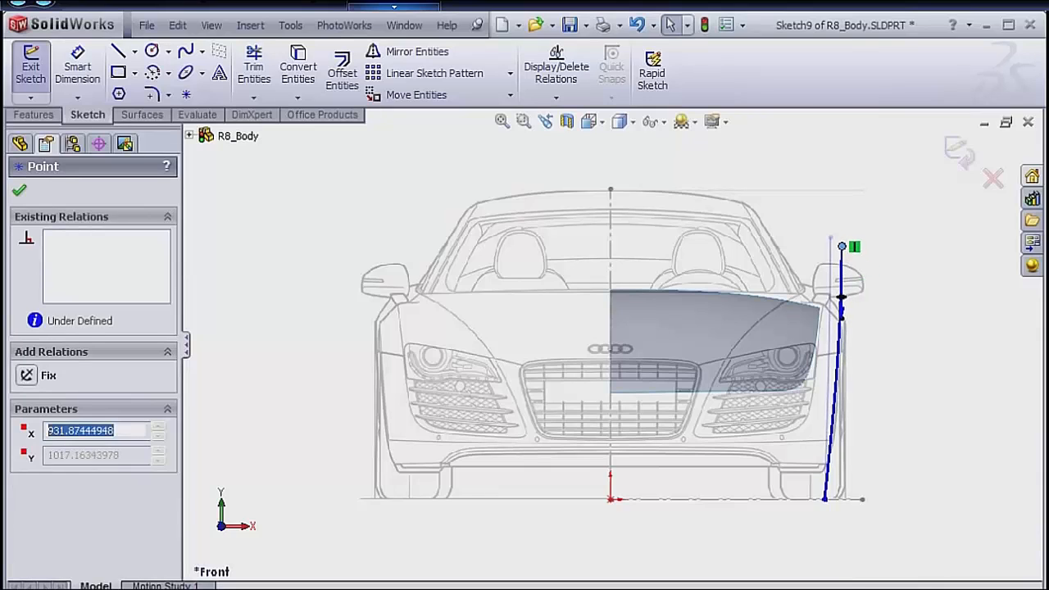
pyautogui.click(890, 274)
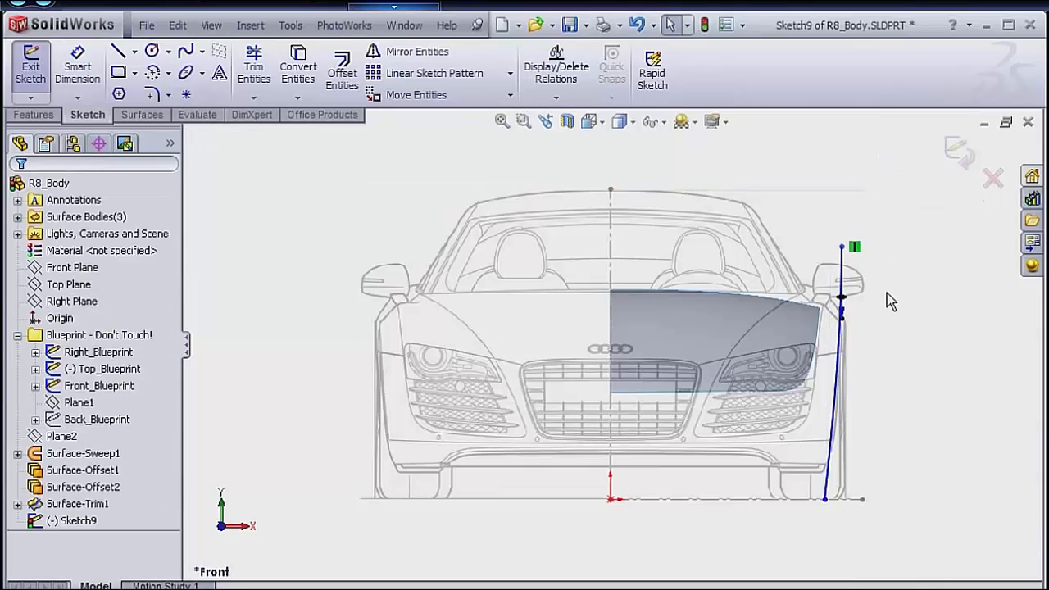
# Dimension the height of the spline's upper endpoint above the ground line and set it to 1030 mm.
pyautogui.press('s')
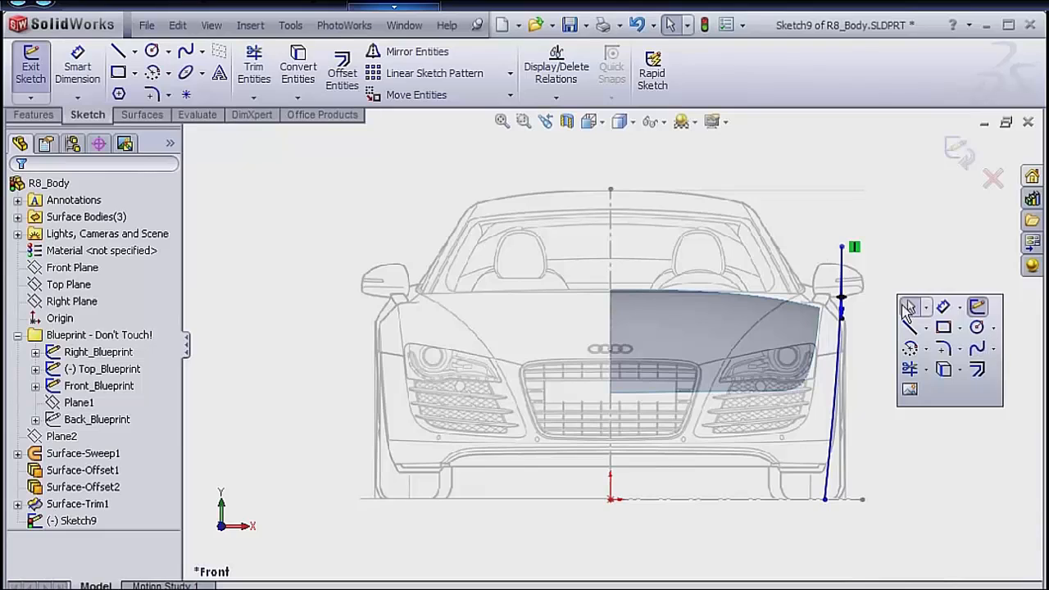
pyautogui.click(942, 321)
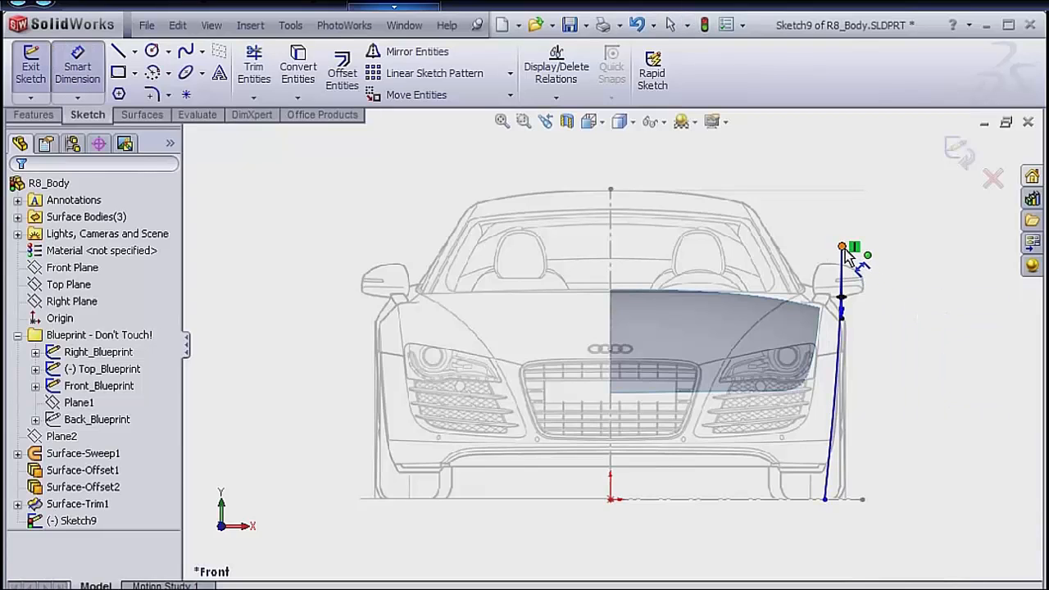
pyautogui.click(844, 247)
pyautogui.click(746, 499)
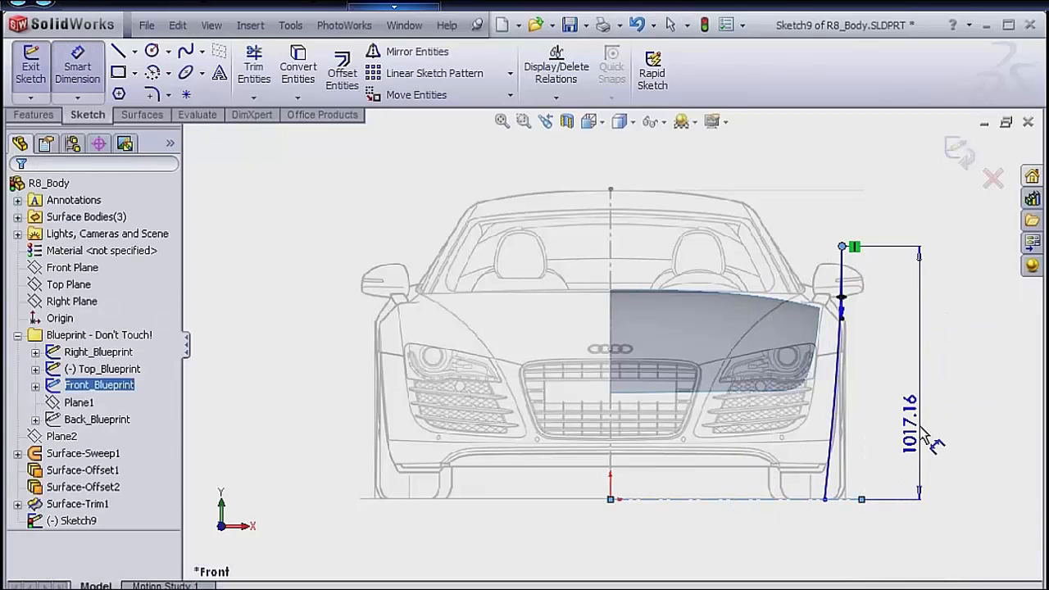
pyautogui.click(925, 418)
pyautogui.write('1030')
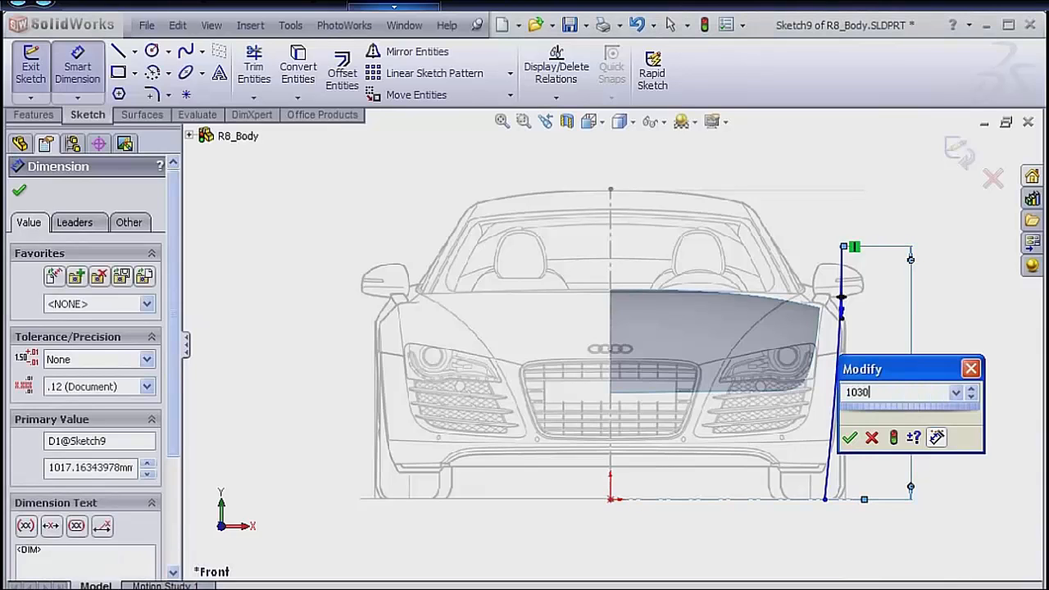
pyautogui.press('Return')
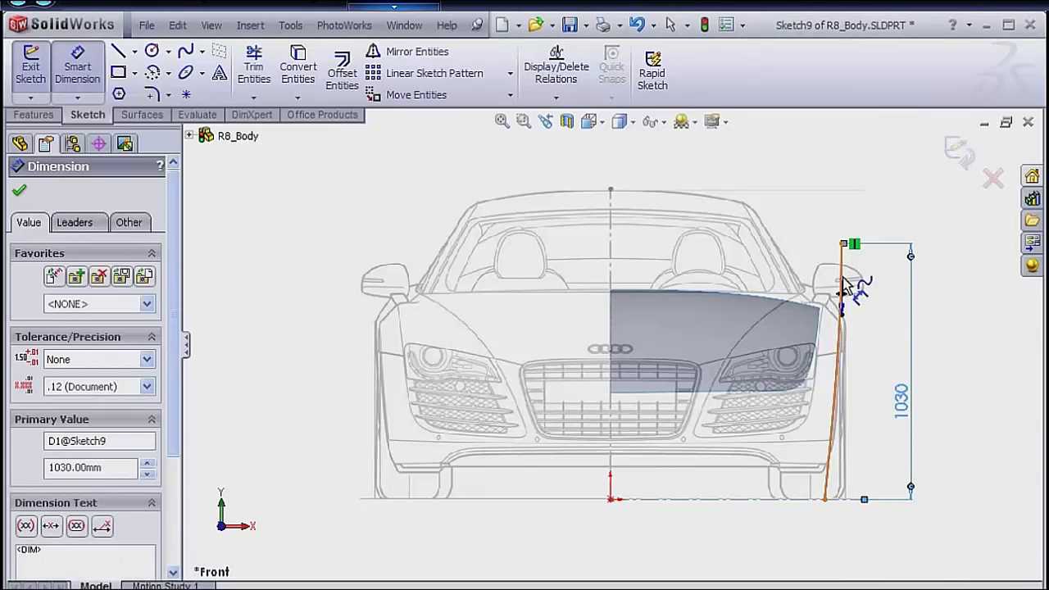
# Dimension the horizontal distance from the car's vertical centerline to the spline's upper endpoint and set it to 930 mm.
pyautogui.click(843, 244)
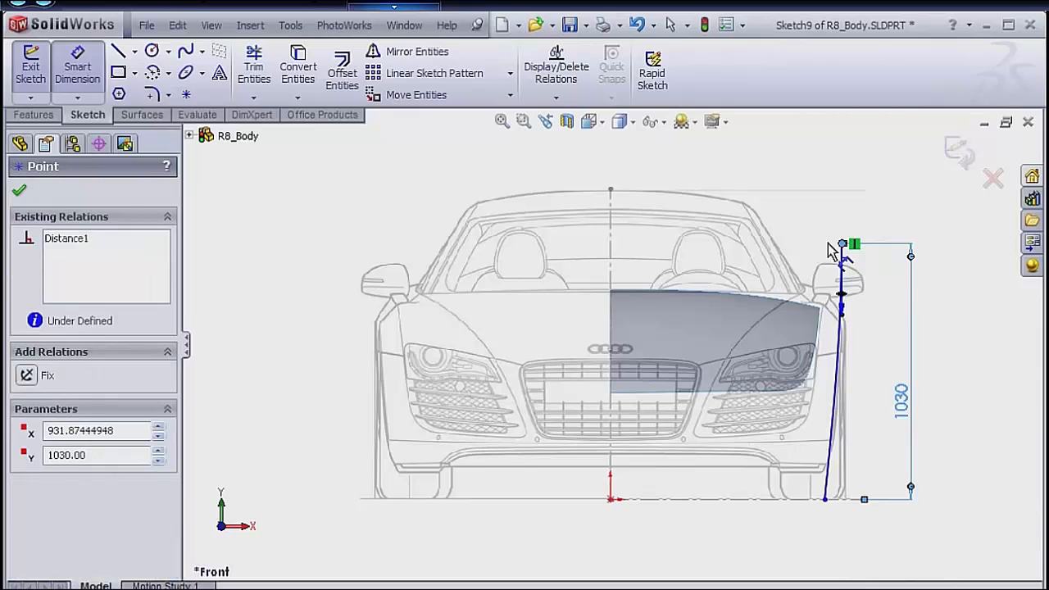
pyautogui.click(609, 248)
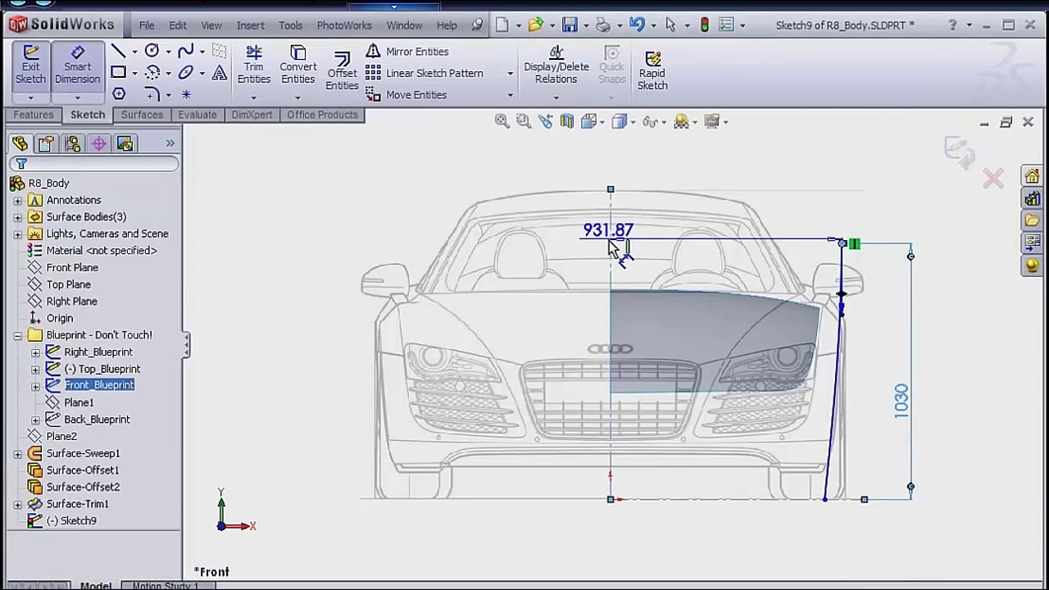
pyautogui.click(710, 175)
pyautogui.write('9')
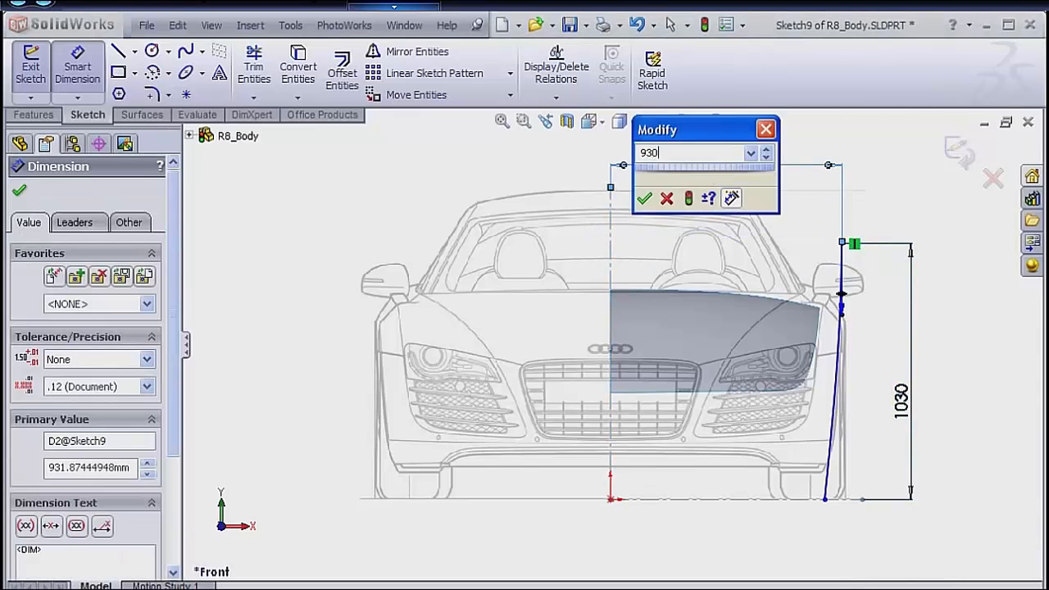
pyautogui.write('30')
pyautogui.press('Return')
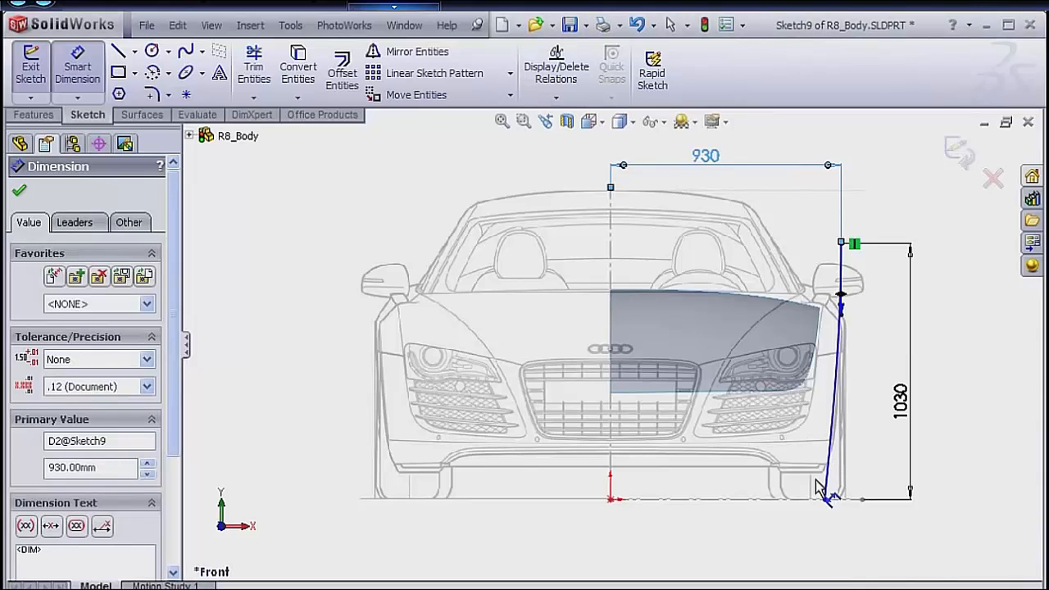
# Dimension the horizontal distance from the origin to the spline's lower endpoint and set it to 875 mm.
pyautogui.click(826, 501)
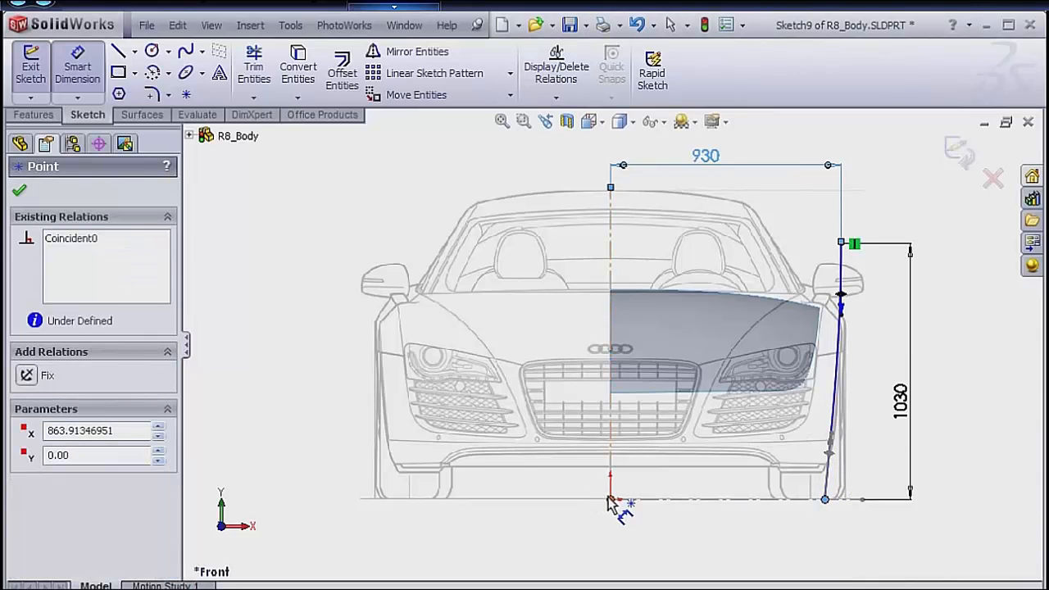
pyautogui.click(610, 500)
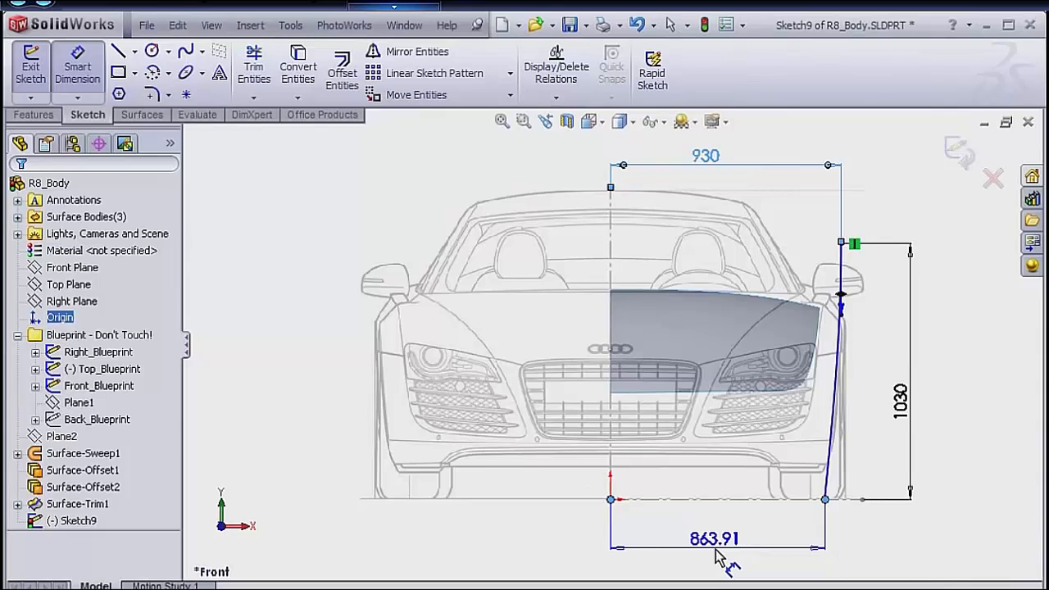
pyautogui.click(720, 545)
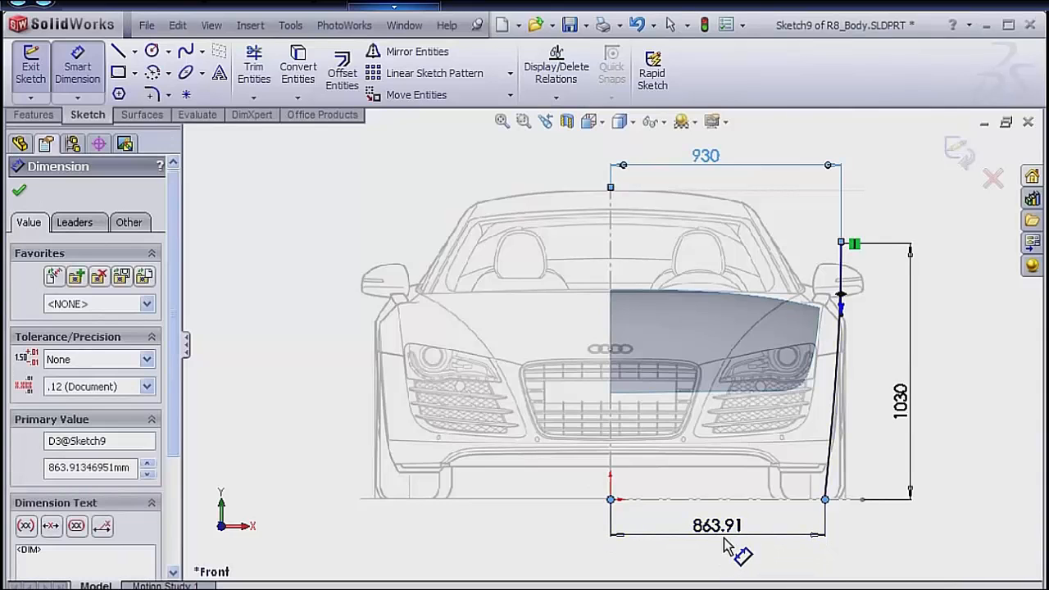
pyautogui.write('875')
pyautogui.press('Return')
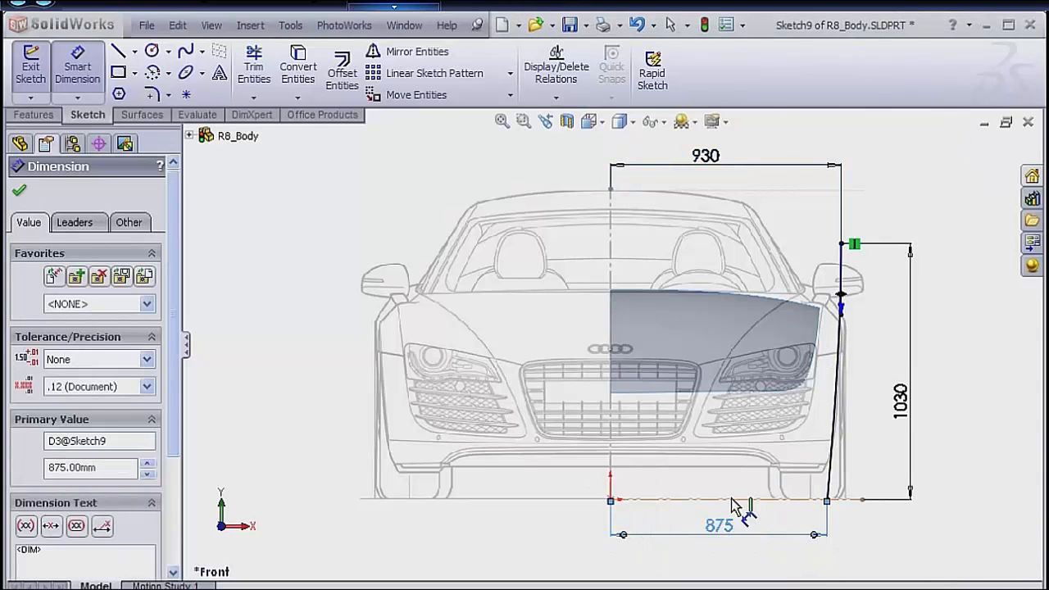
pyautogui.rightClick(739, 485)
pyautogui.click(779, 491)
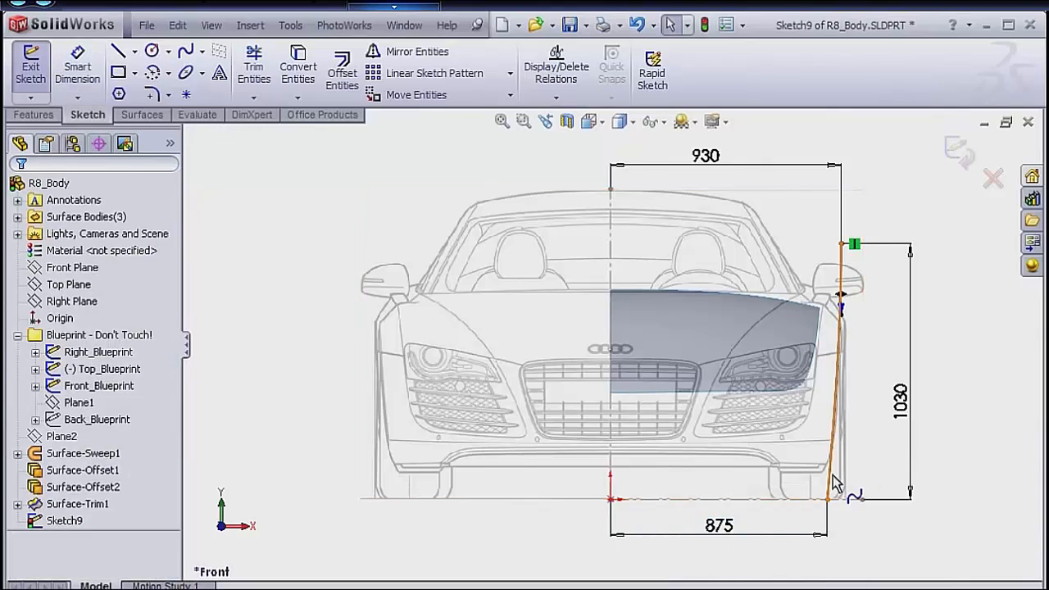
# Adjust the spline's lower tangency handle and dimension its angle to the ground line as 81 degrees.
pyautogui.click(835, 487)
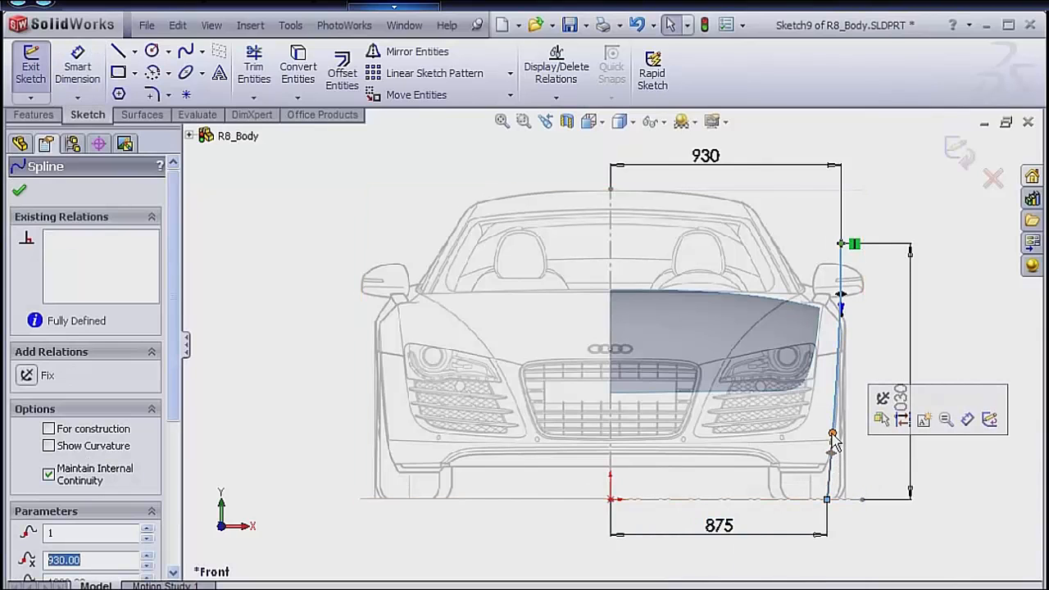
pyautogui.moveTo(832, 434)
pyautogui.mouseDown()
pyautogui.moveTo(846, 437)
pyautogui.moveTo(835, 448)
pyautogui.mouseUp()
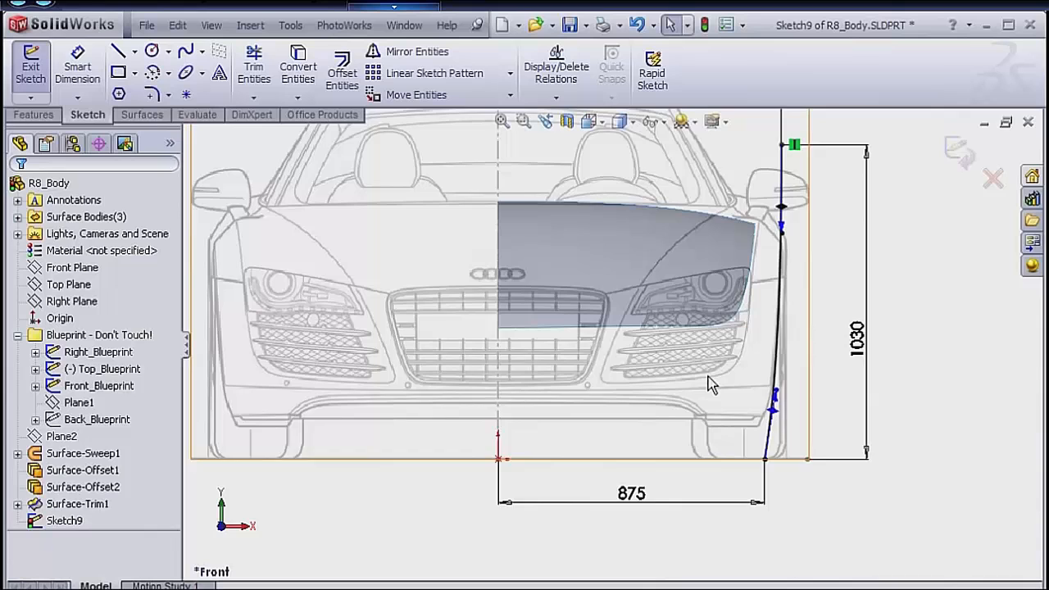
pyautogui.scroll(-2, 712, 385)
pyautogui.scroll(-2, 787, 401)
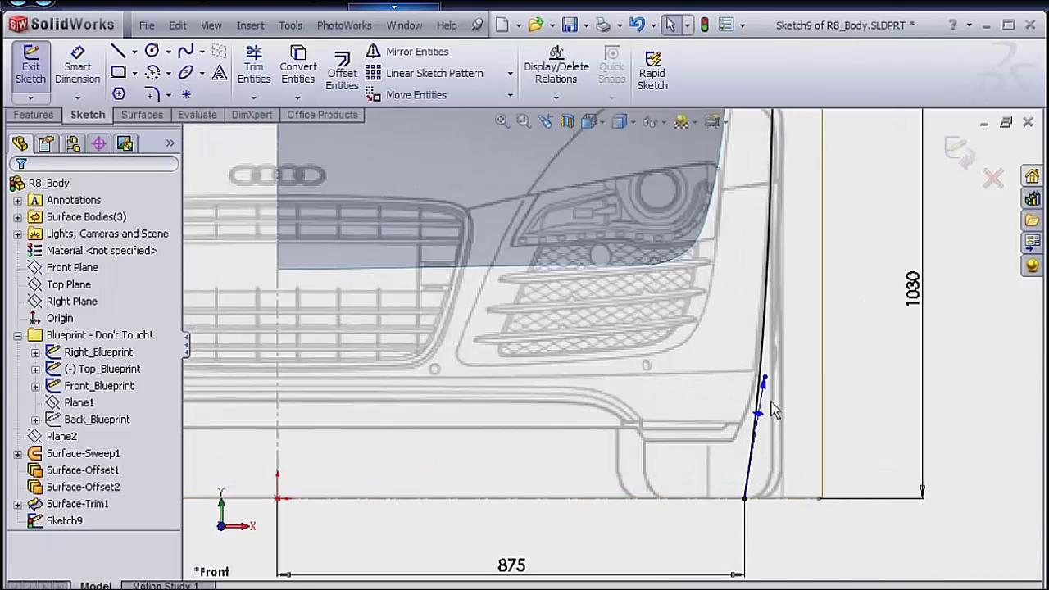
pyautogui.scroll(-1, 756, 439)
pyautogui.press('s')
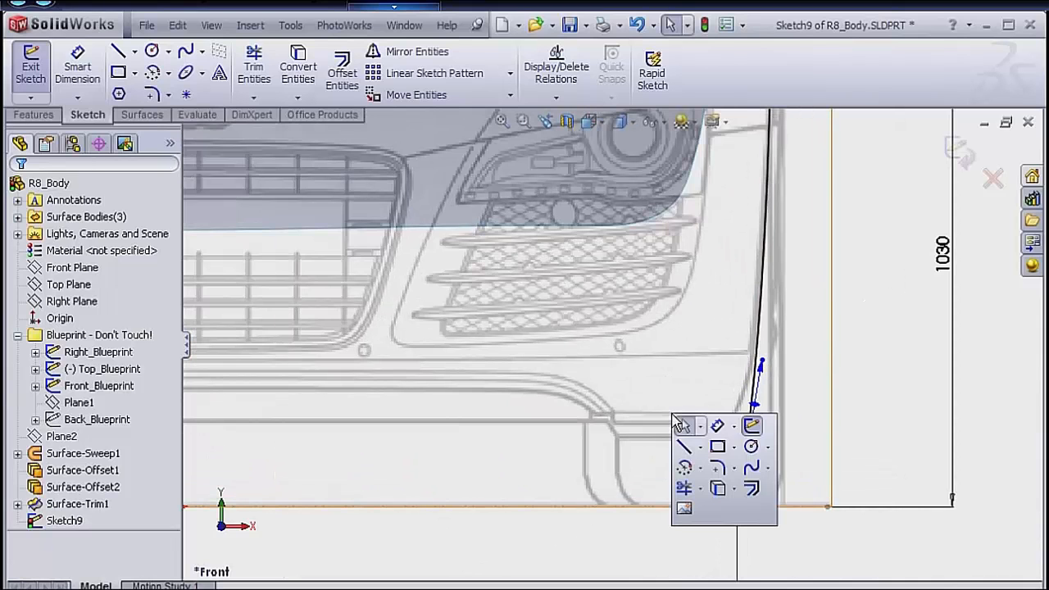
pyautogui.click(715, 428)
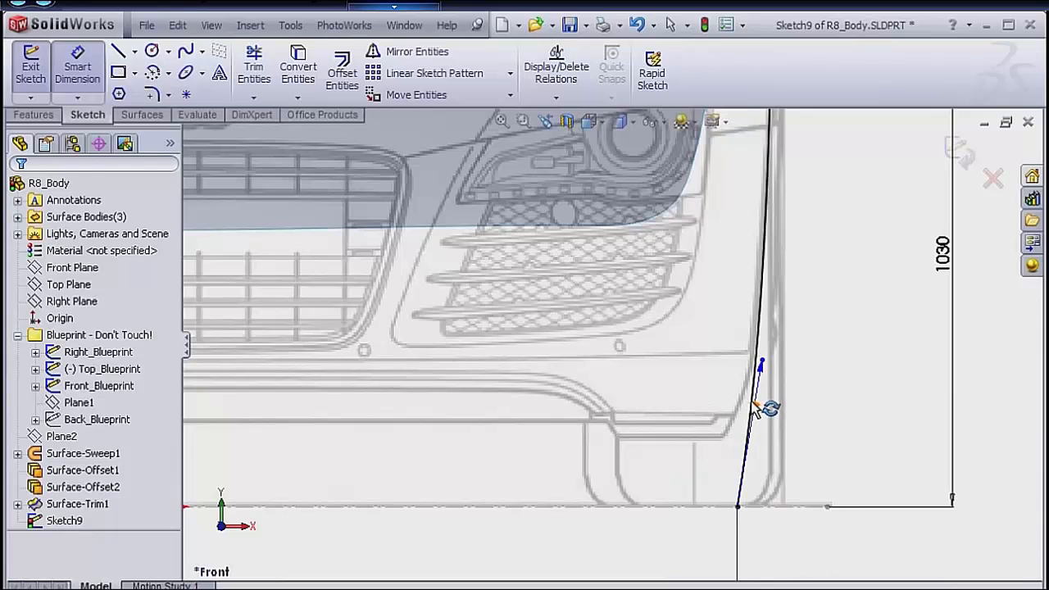
pyautogui.click(756, 410)
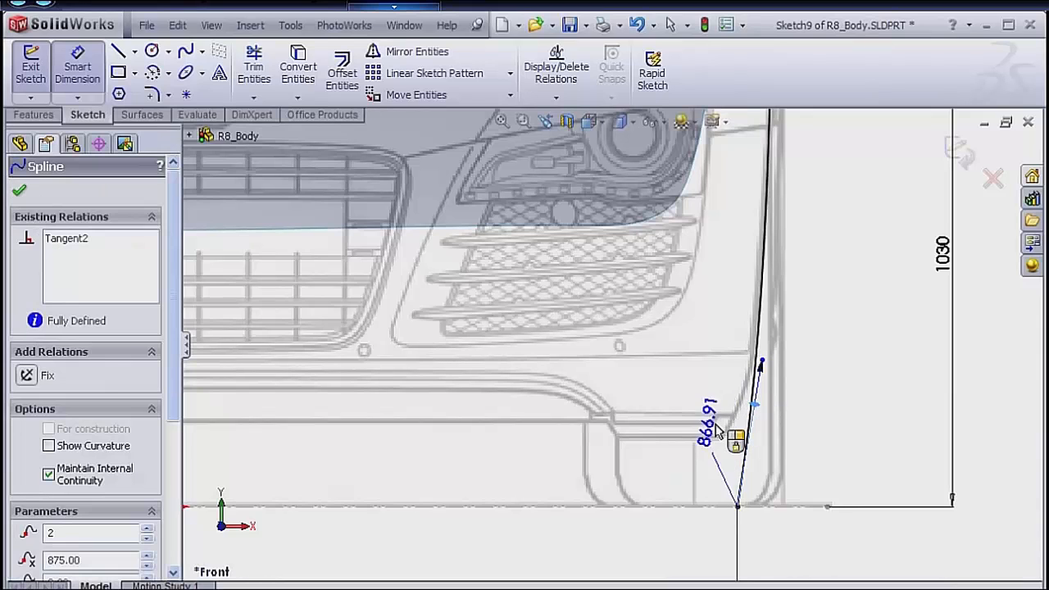
pyautogui.click(625, 508)
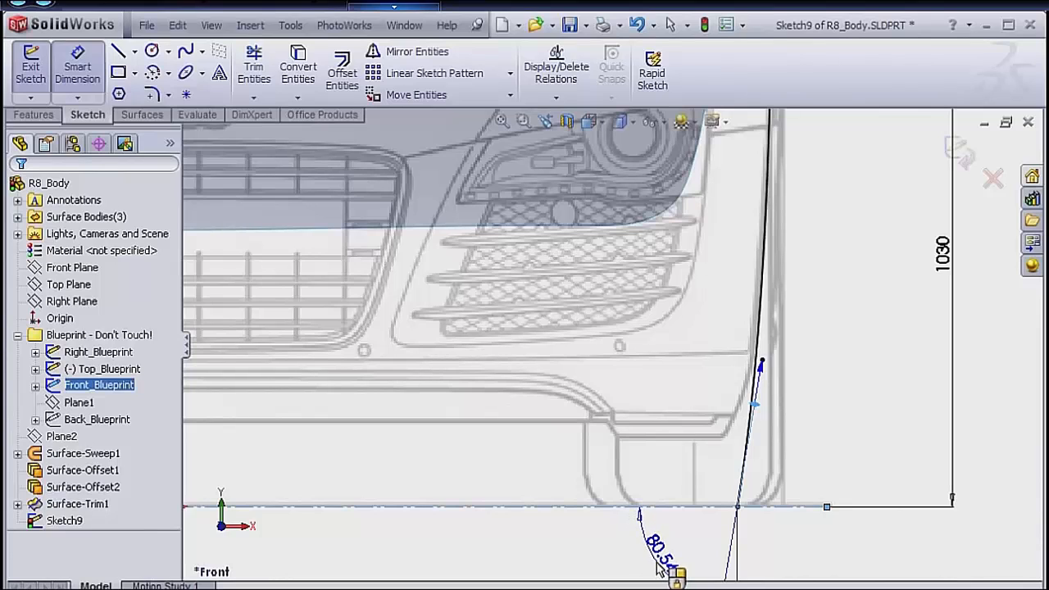
pyautogui.click(687, 565)
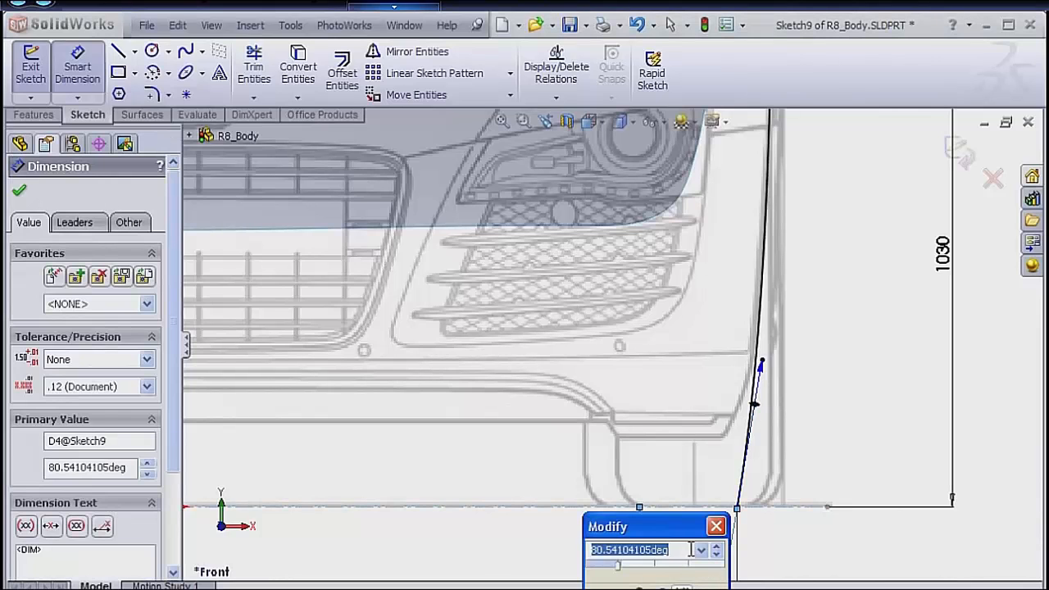
pyautogui.write('81')
pyautogui.press('Return')
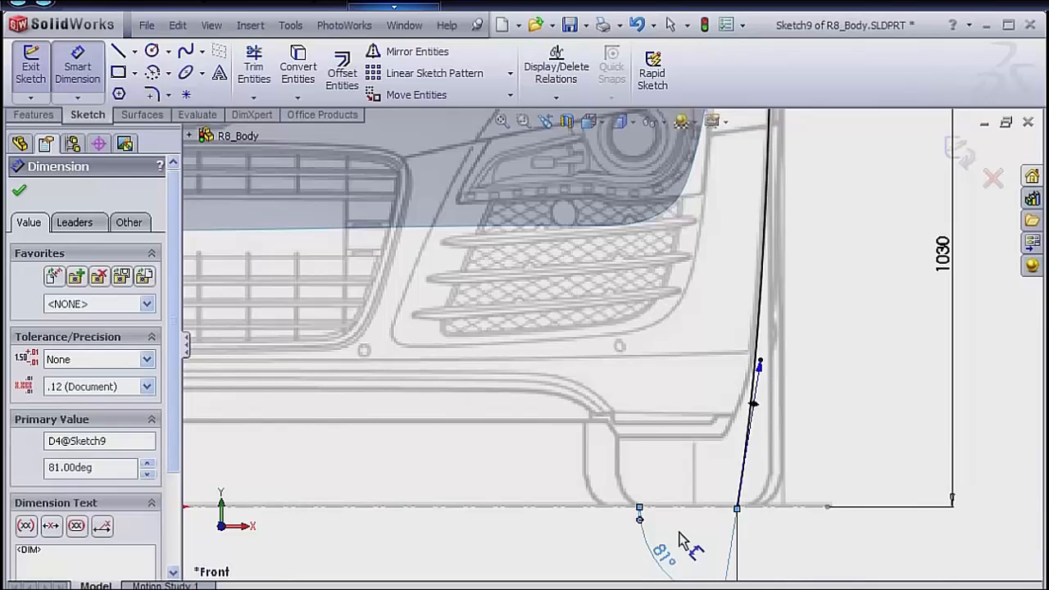
# Dimension the tangency magnitude of the spline's lower handle and set it to 600.
pyautogui.click(761, 373)
pyautogui.click(810, 441)
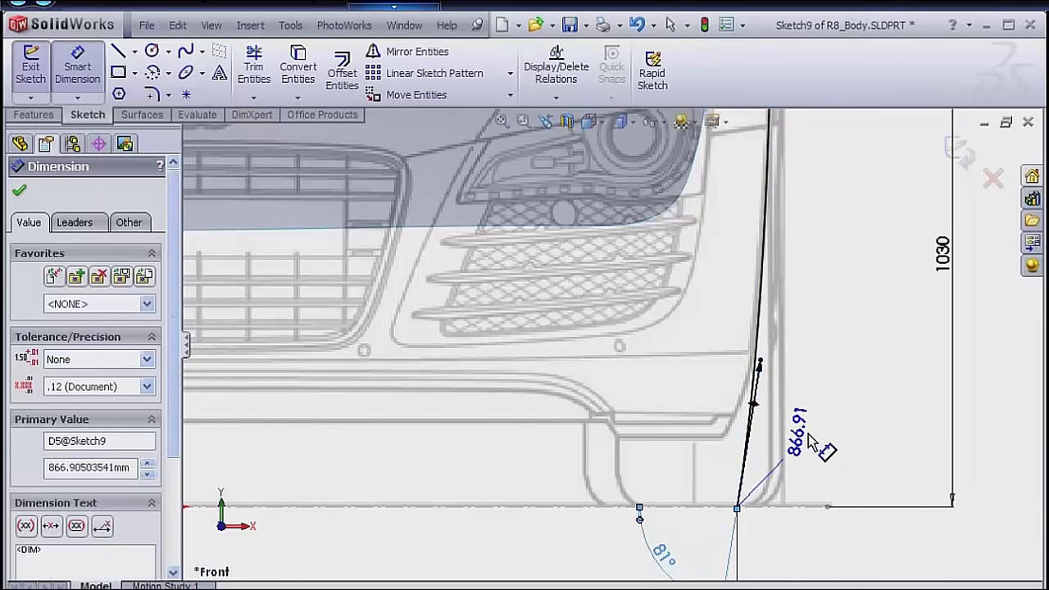
pyautogui.write('600')
pyautogui.press('Return')
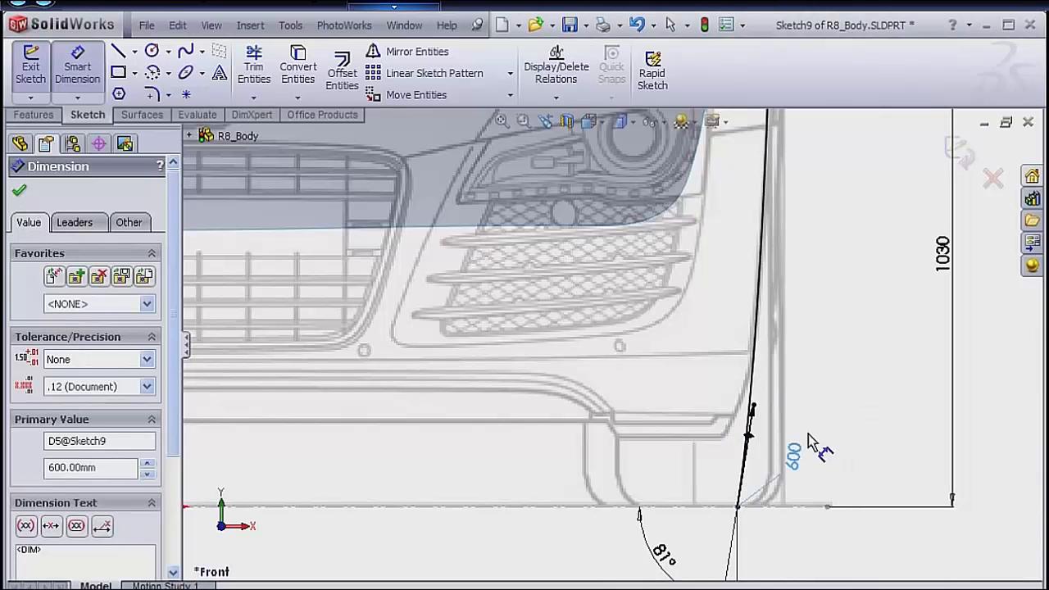
# Dimension the tangency magnitude of the spline's upper handle, set it to 900, and leave the dimension command.
pyautogui.scroll(-3, 742, 320)
pyautogui.scroll(6, 696, 228)
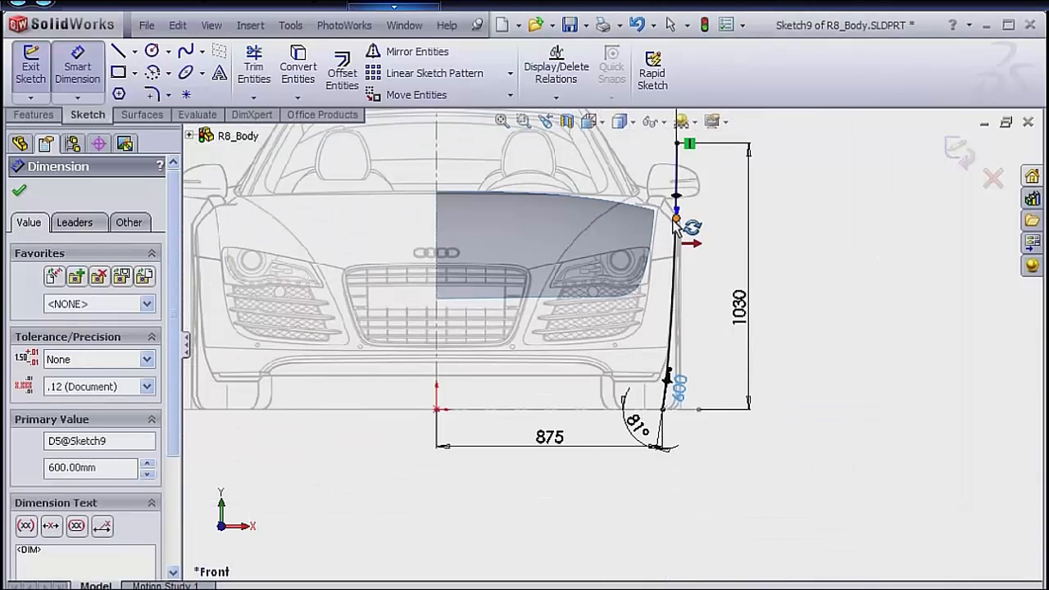
pyautogui.scroll(-3, 670, 227)
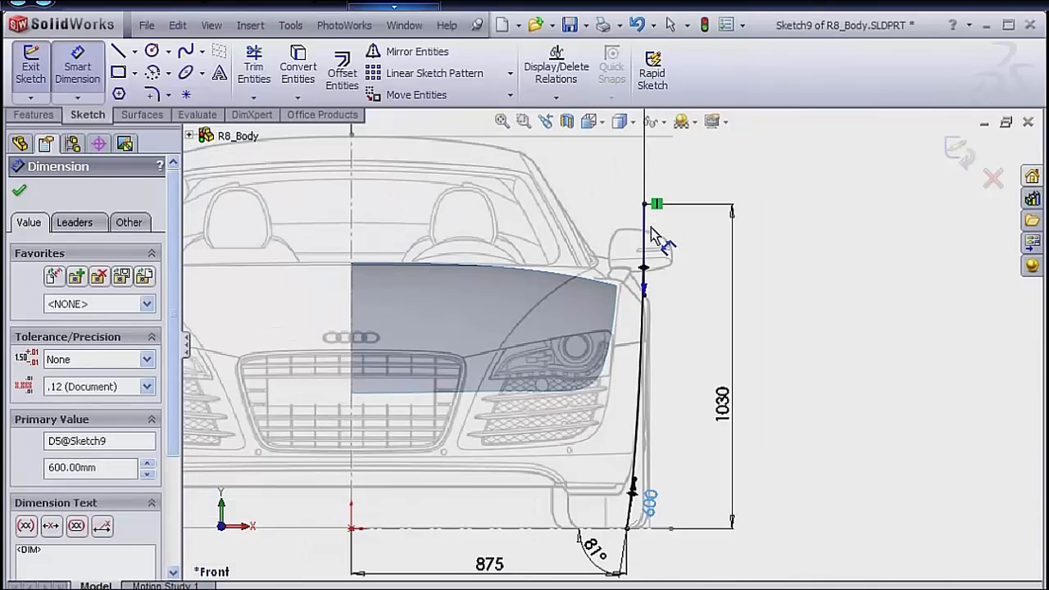
pyautogui.click(645, 299)
pyautogui.click(710, 307)
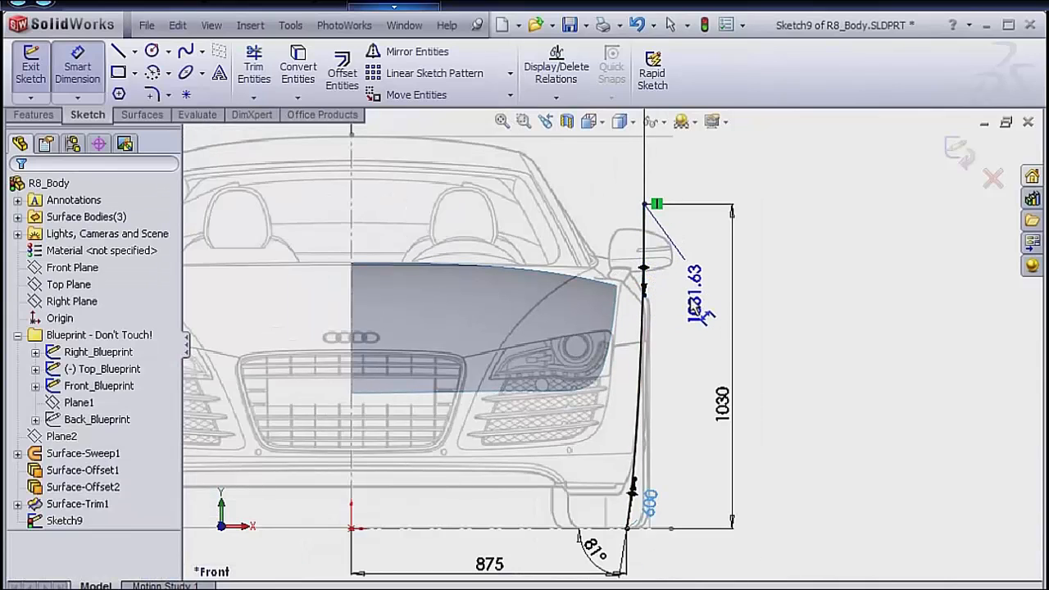
pyautogui.write('900')
pyautogui.press('Return')
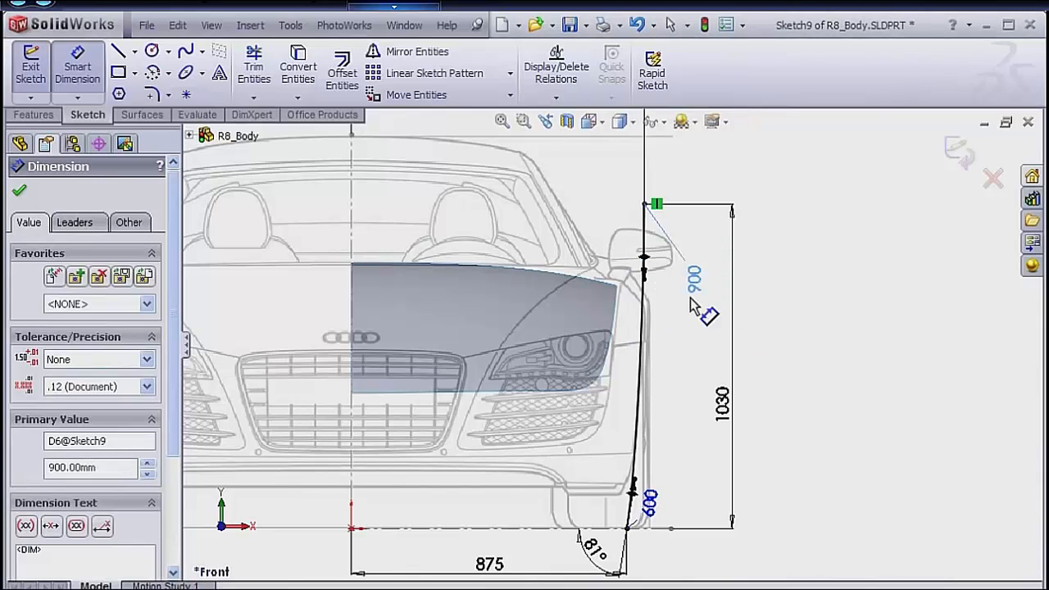
pyautogui.click(700, 332)
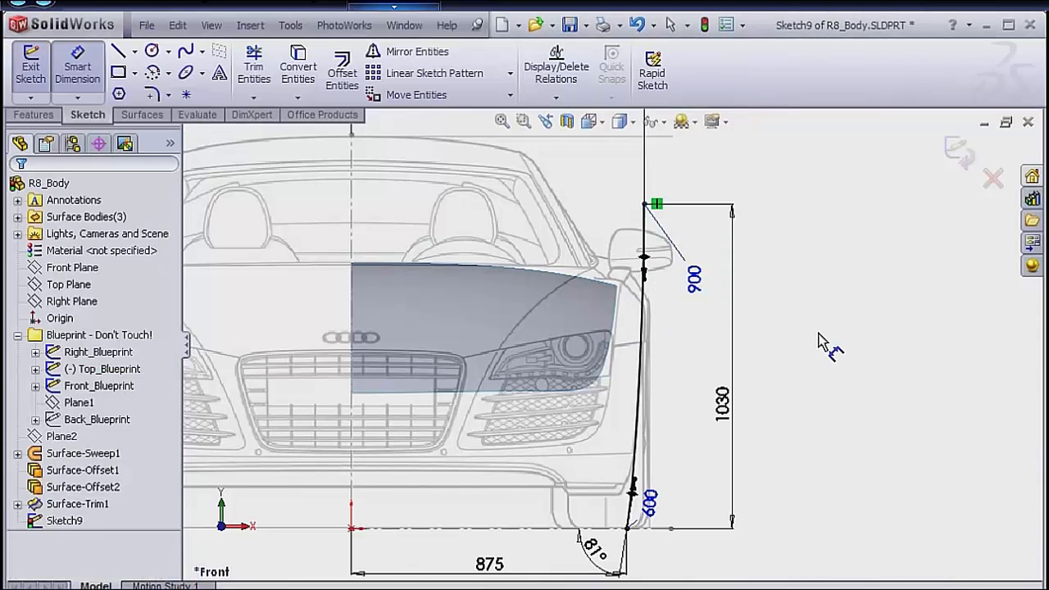
pyautogui.rightClick(822, 343)
pyautogui.click(850, 347)
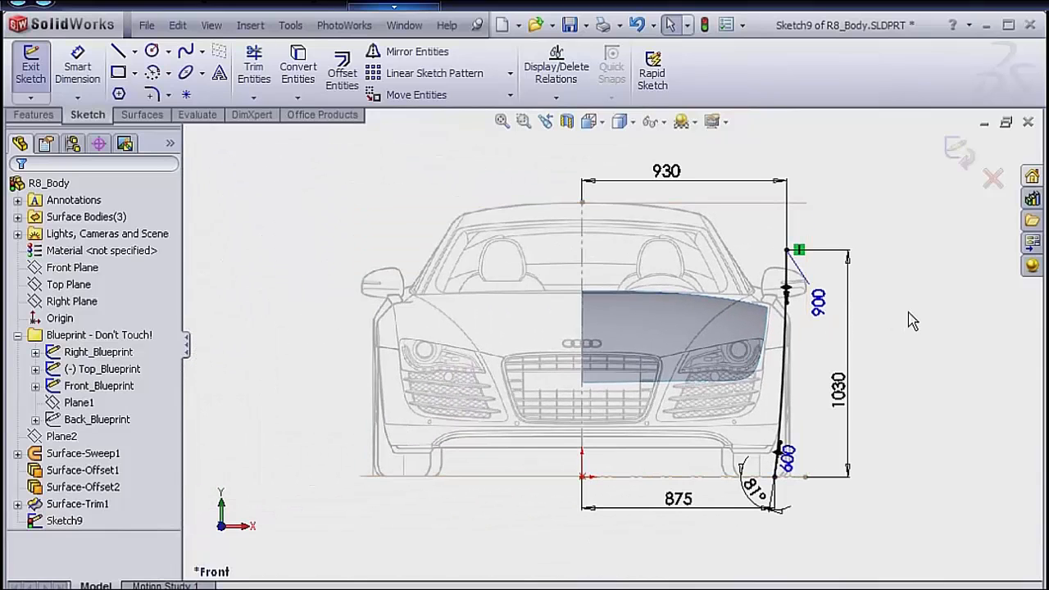
# Check the spline against the front blueprint and exit the side profile sketch.
pyautogui.scroll(-5, 760, 383)
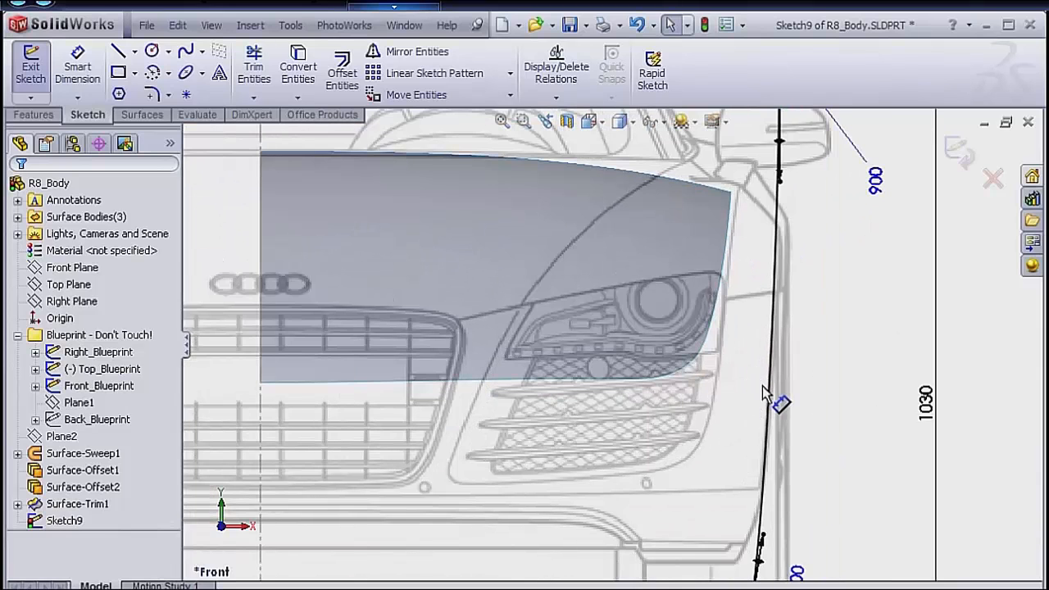
pyautogui.scroll(3, 764, 382)
pyautogui.click(954, 155)
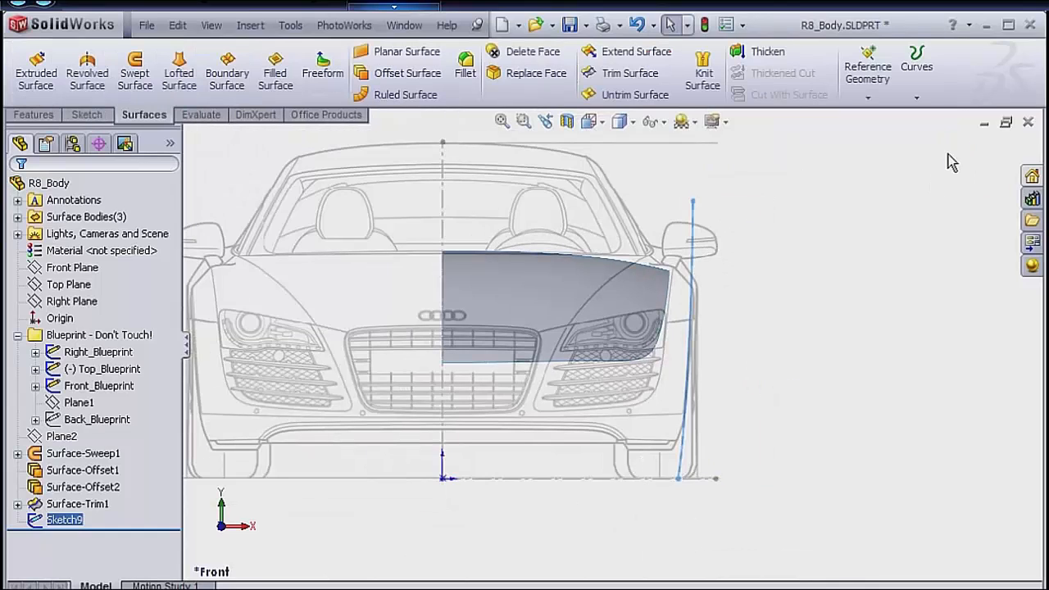
# Extrude the side profile spline as a blind surface of 1500 mm, reversing the direction so it runs toward the car's rear.
pyautogui.click(892, 190)
pyautogui.moveTo(892, 191)
pyautogui.mouseDown(button='middle')
pyautogui.moveTo(844, 183)
pyautogui.moveTo(843, 197)
pyautogui.mouseUp(button='middle')
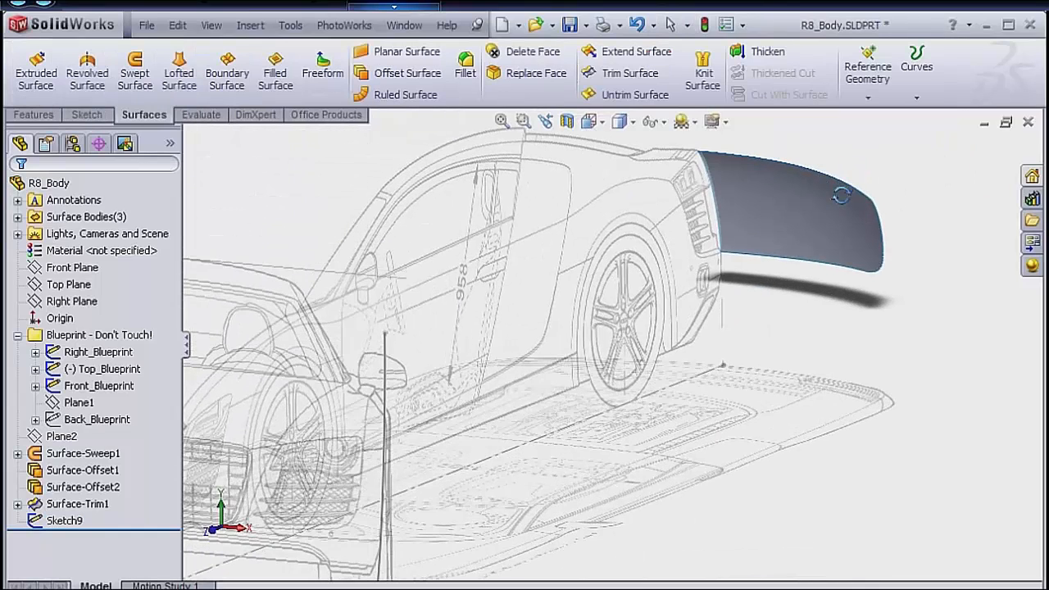
pyautogui.scroll(2, 595, 345)
pyautogui.moveTo(595, 345); pyautogui.dragTo(469, 363, button='middle')
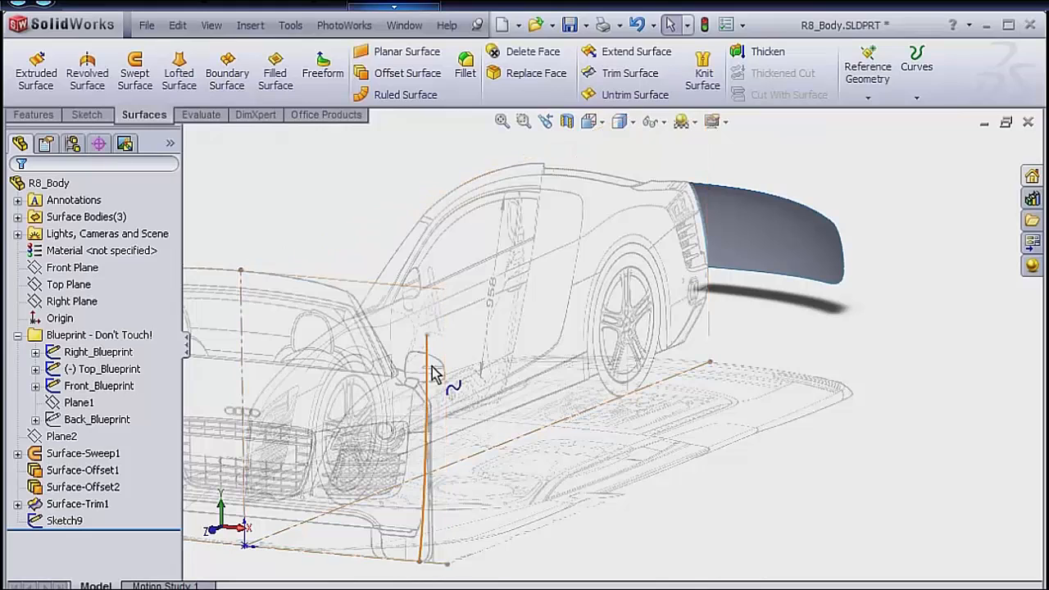
pyautogui.click(428, 367)
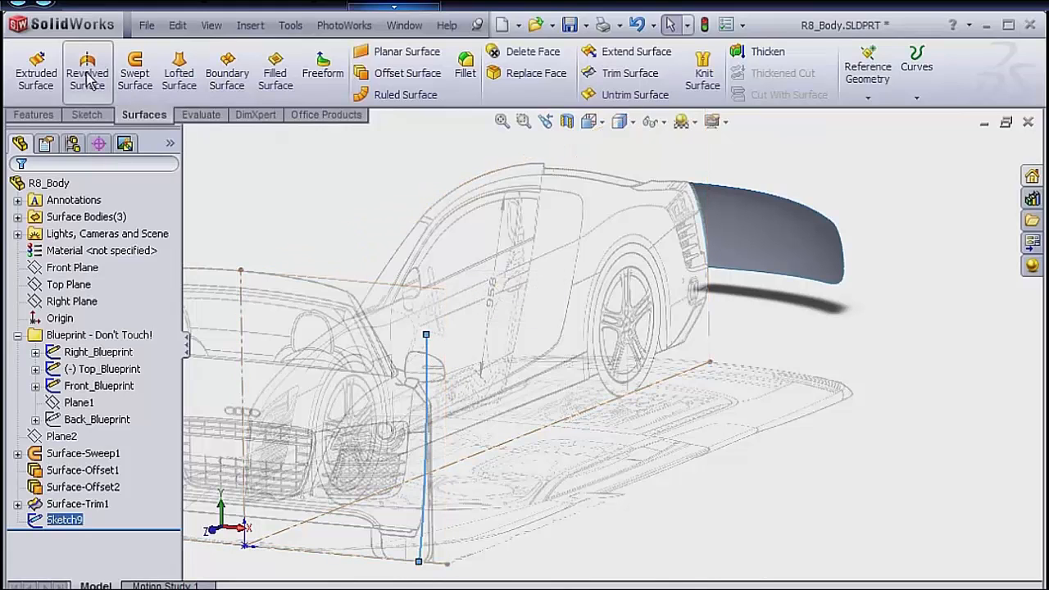
pyautogui.click(26, 72)
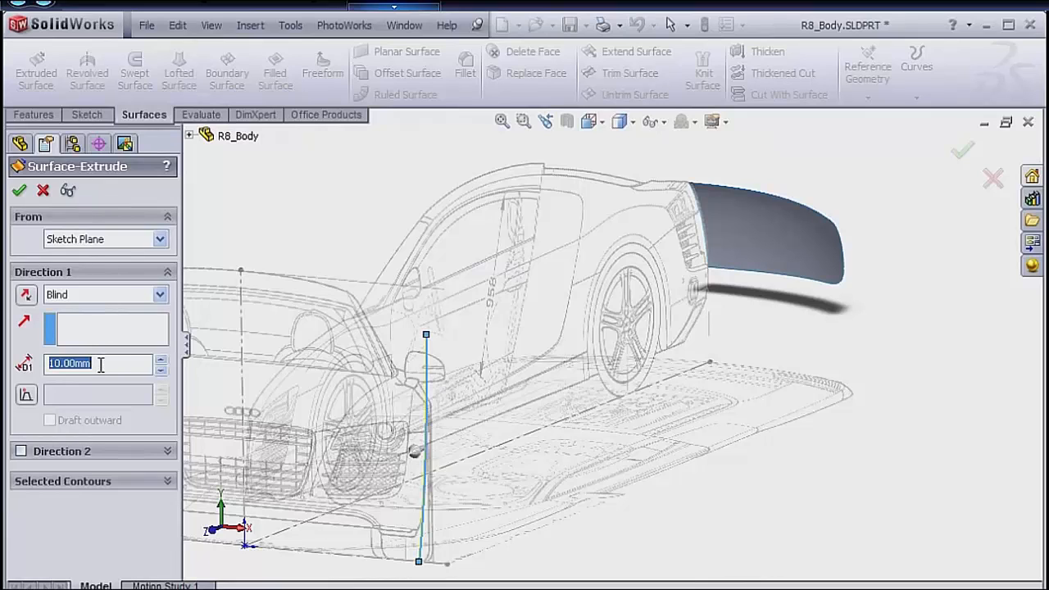
pyautogui.write('1500')
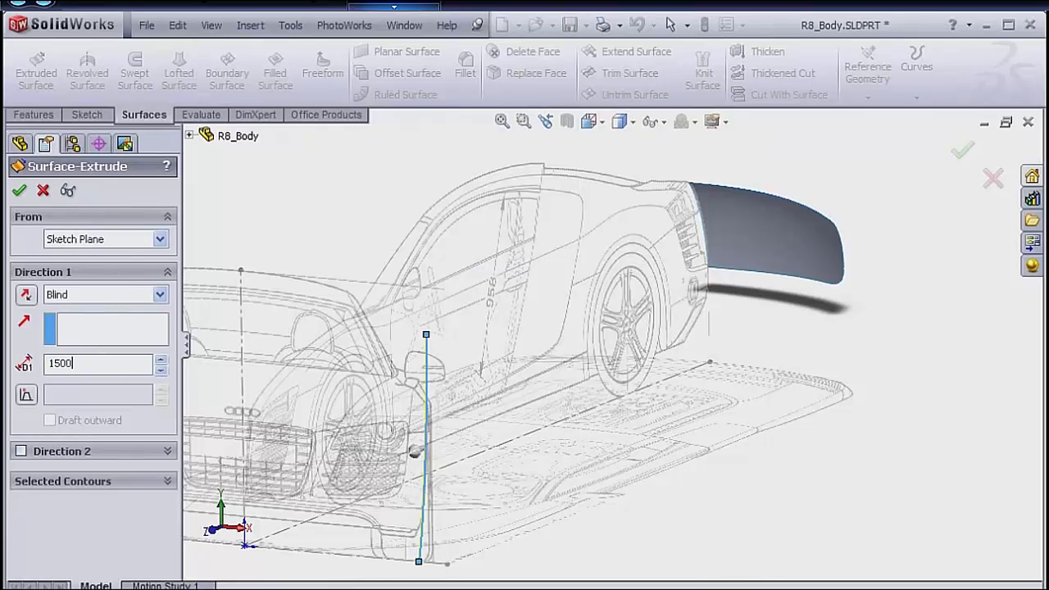
pyautogui.press('Return')
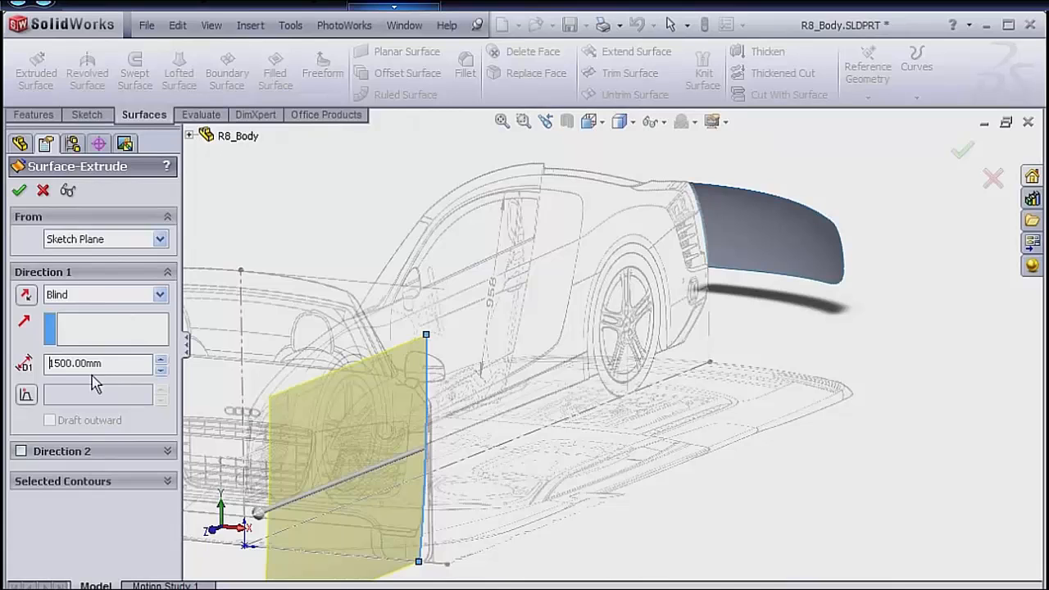
pyautogui.click(26, 297)
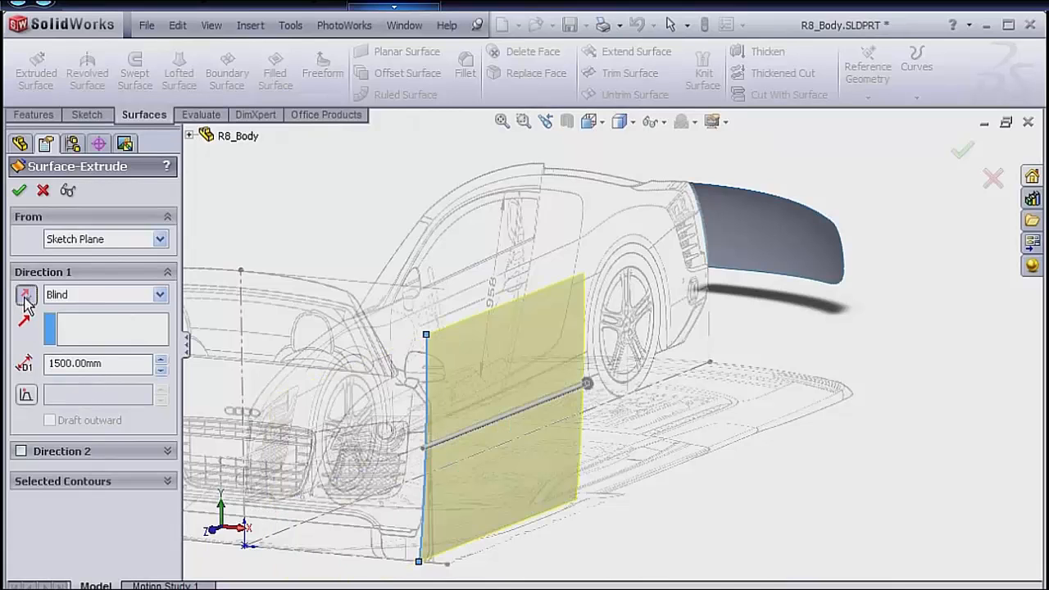
pyautogui.click(20, 194)
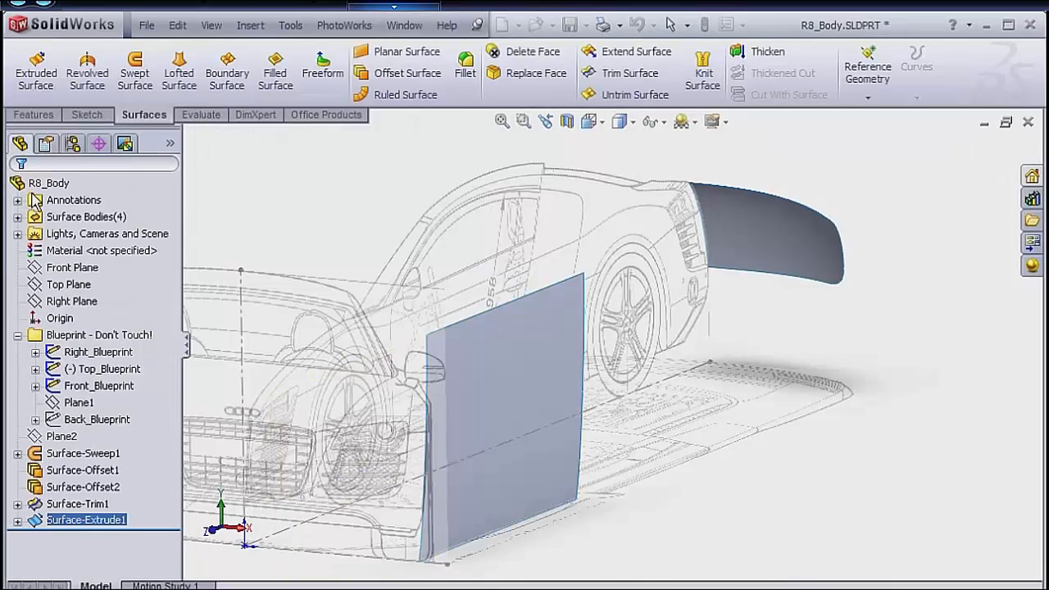
# Show the model in isometric view and save the part.
pyautogui.press('space')
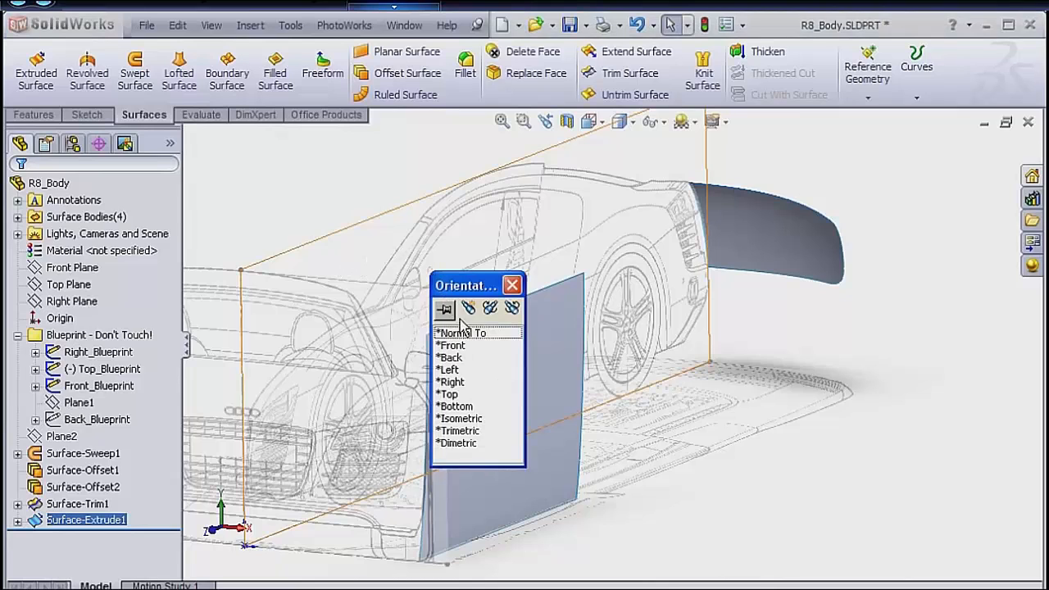
pyautogui.doubleClick(471, 418)
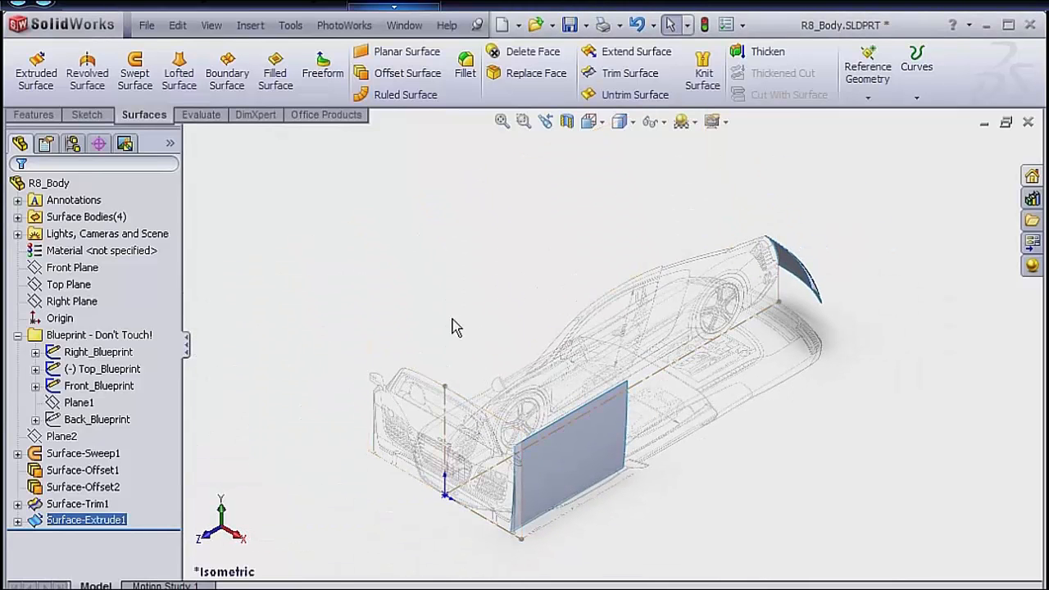
pyautogui.click(99, 335)
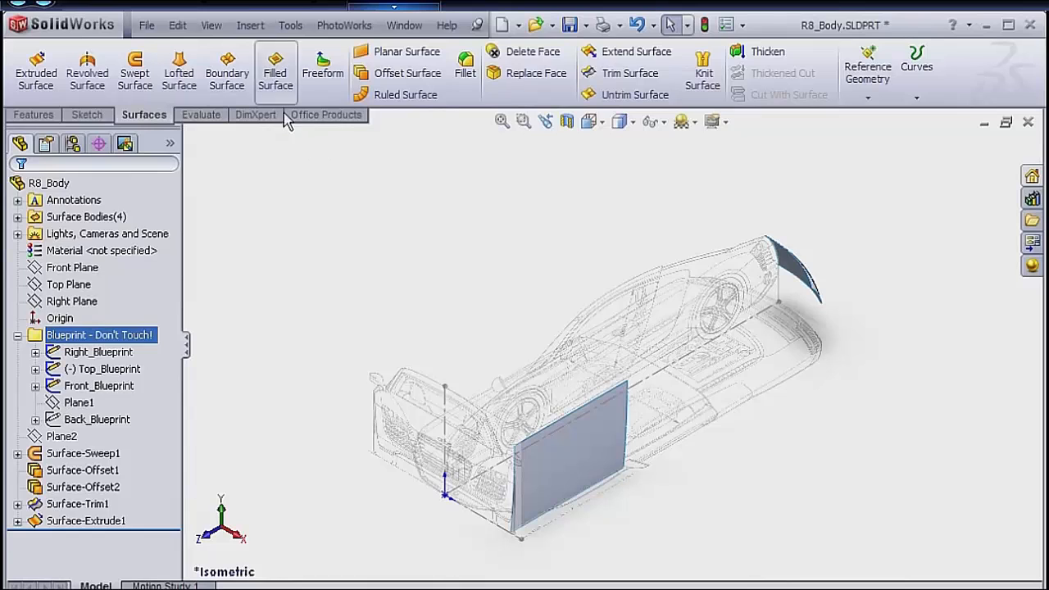
pyautogui.click(147, 25)
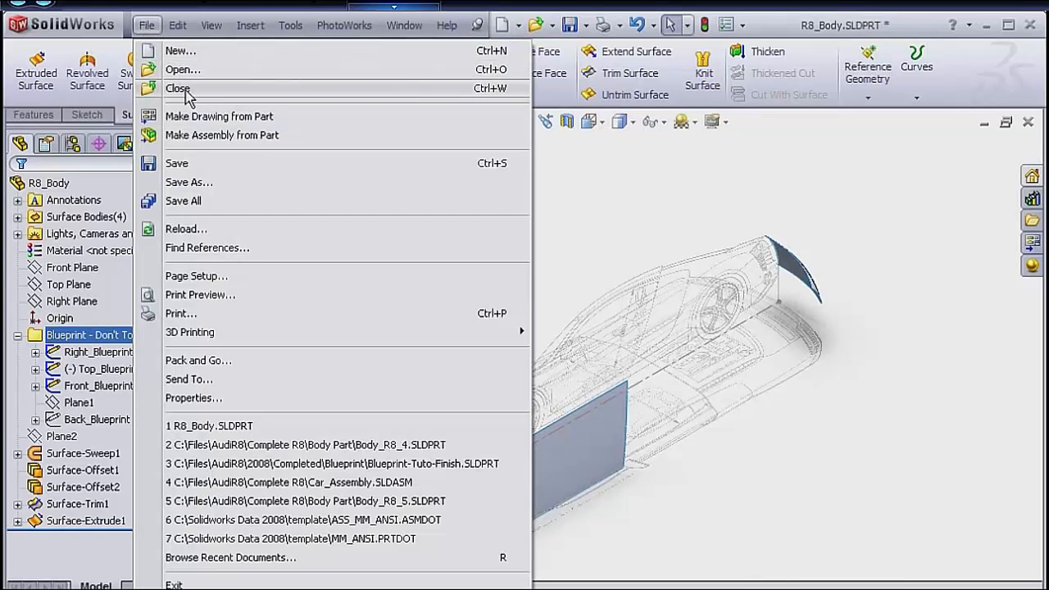
pyautogui.click(190, 163)
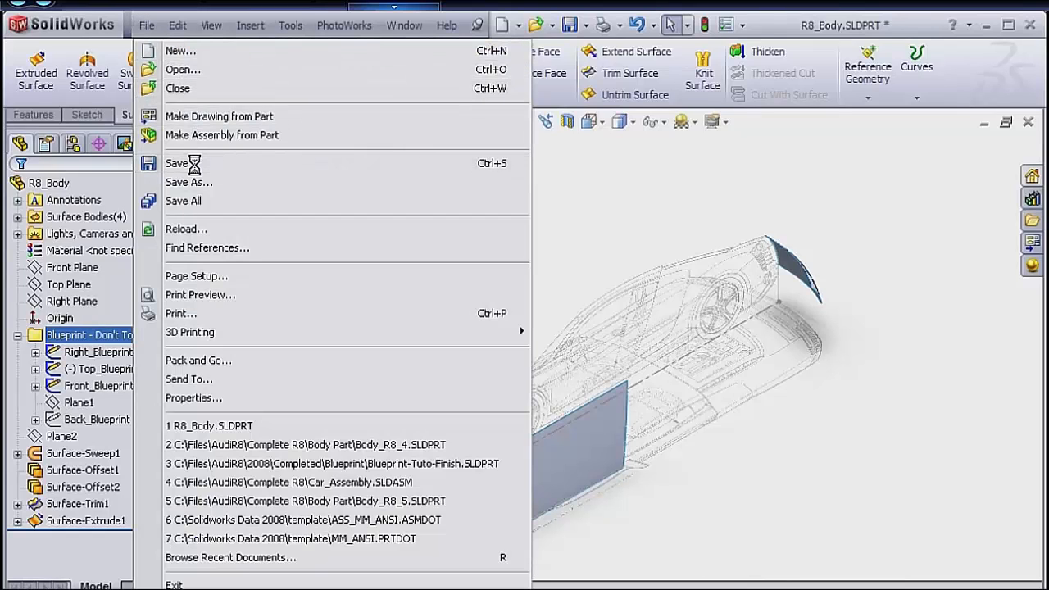